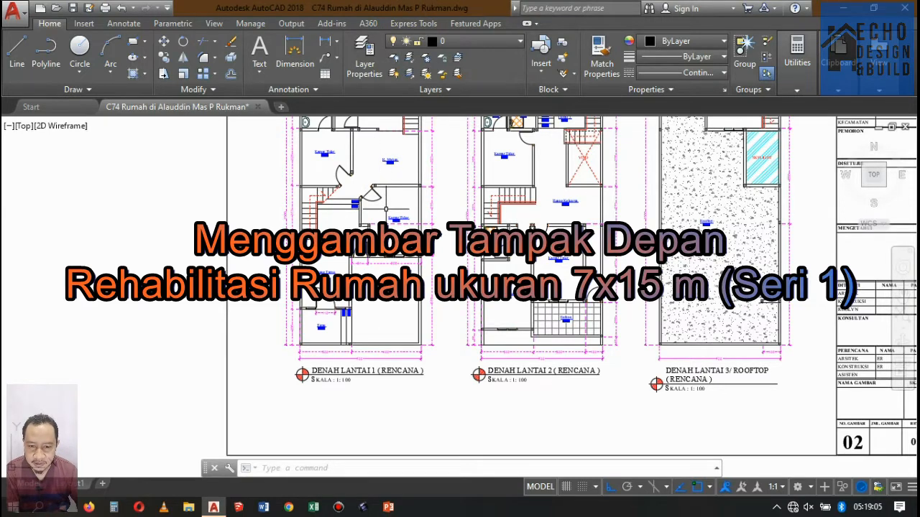
# Step: Look over the planned layouts of floor 1, floor 2 and the rooftop on sheet 02
pyautogui.scroll(-3, 460, 288)
pyautogui.scroll(5, 359, 316)
pyautogui.scroll(-6, 460, 287)
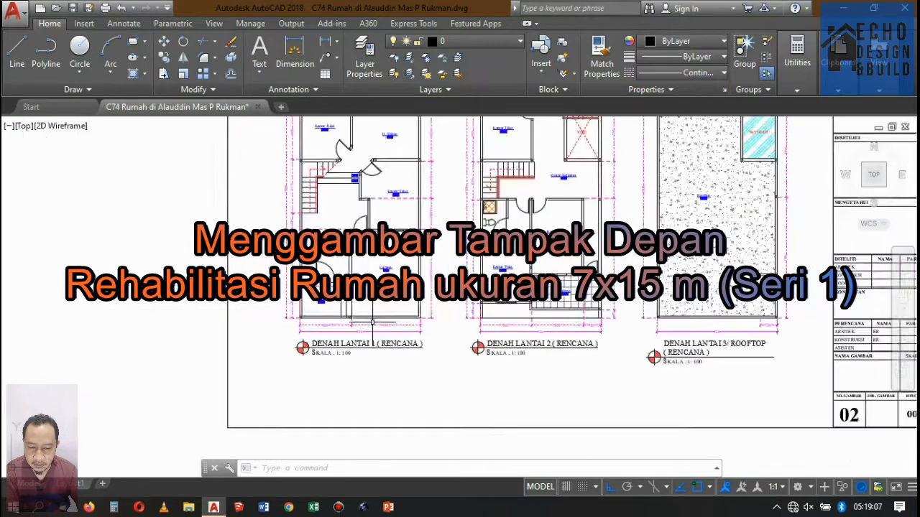
pyautogui.scroll(4, 356, 251)
pyautogui.scroll(-2, 356, 251)
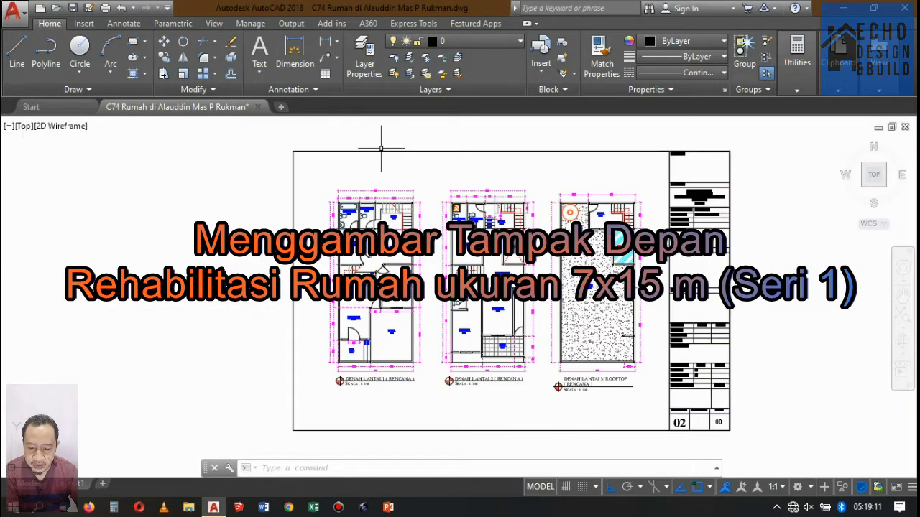
pyautogui.scroll(-2, 391, 165)
pyautogui.scroll(3, 403, 187)
pyautogui.scroll(-3, 414, 210)
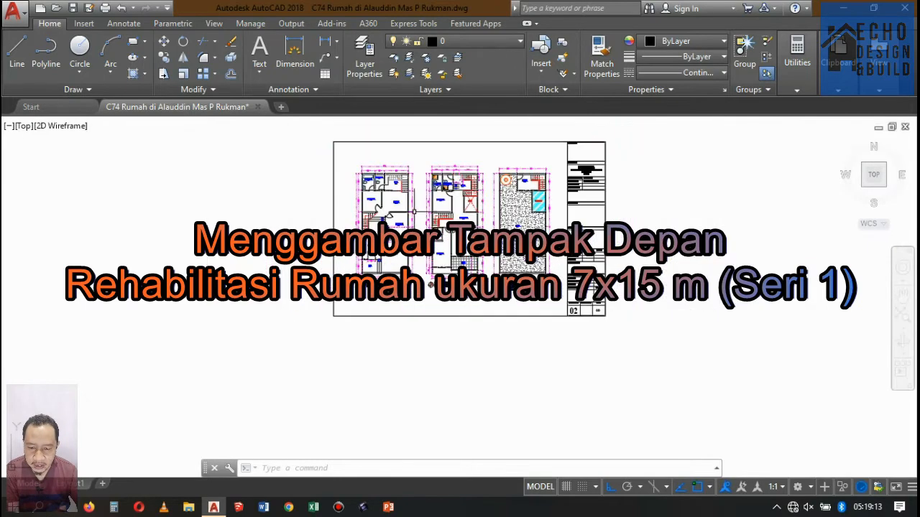
pyautogui.scroll(4, 401, 251)
pyautogui.scroll(-1, 351, 305)
pyautogui.scroll(1, 367, 216)
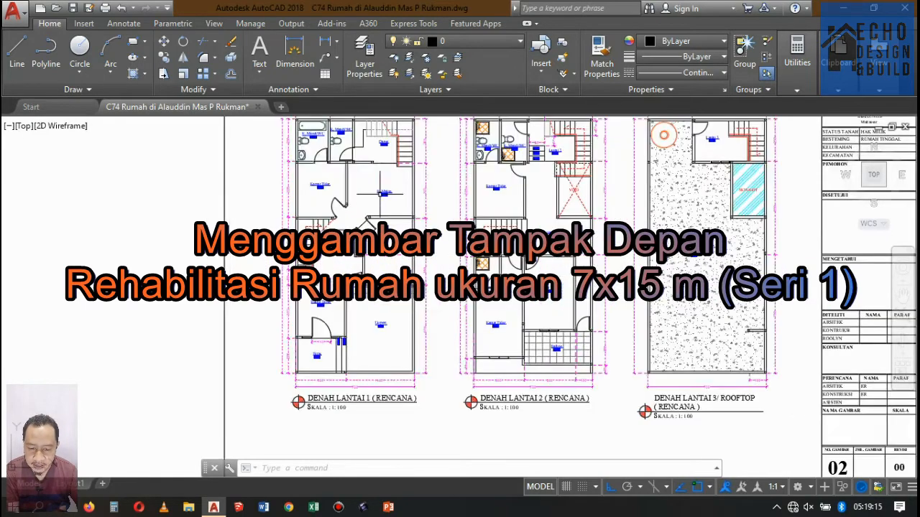
pyautogui.scroll(-4, 431, 218)
pyautogui.scroll(4, 432, 209)
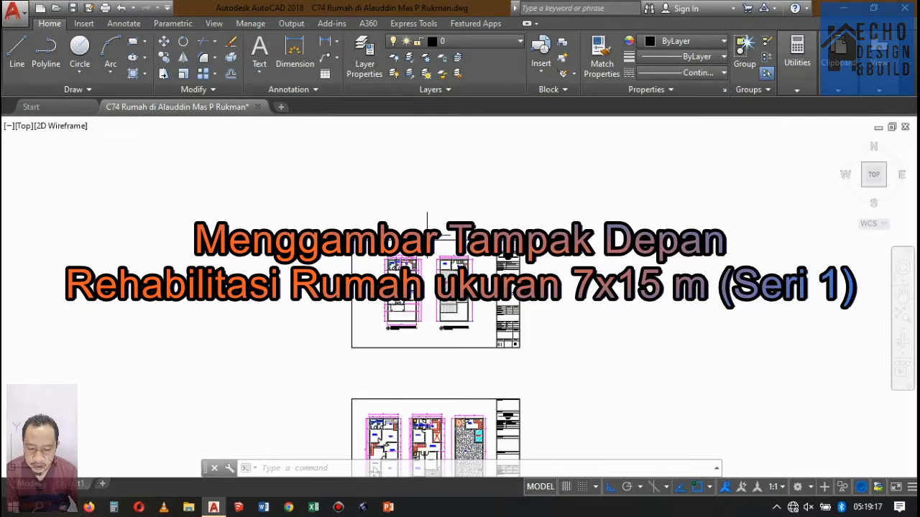
pyautogui.scroll(-4, 424, 273)
pyautogui.scroll(2, 415, 291)
pyautogui.scroll(3, 415, 308)
pyautogui.scroll(-4, 424, 273)
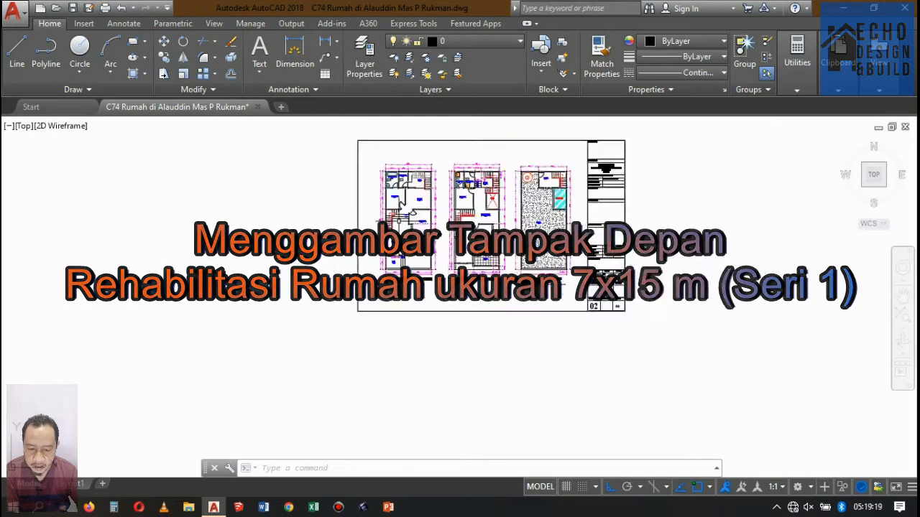
pyautogui.scroll(2, 436, 225)
pyautogui.scroll(6, 437, 223)
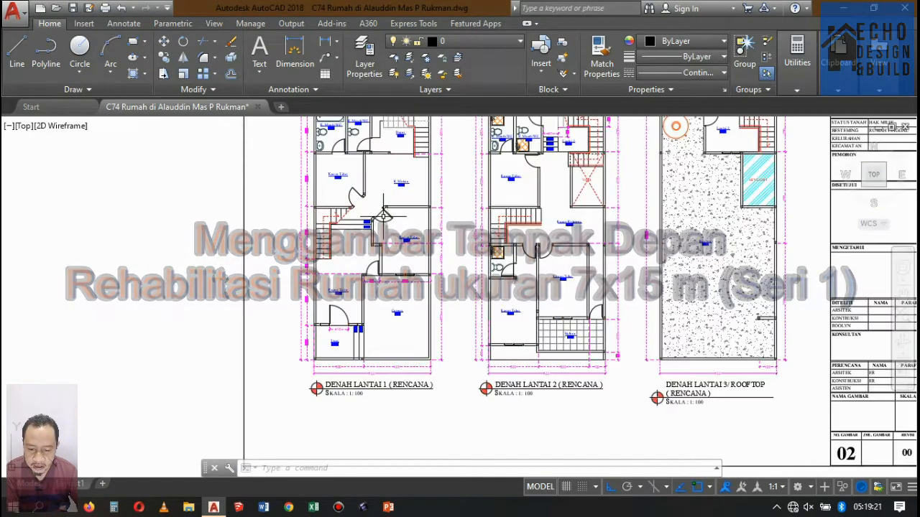
pyautogui.scroll(-6, 361, 232)
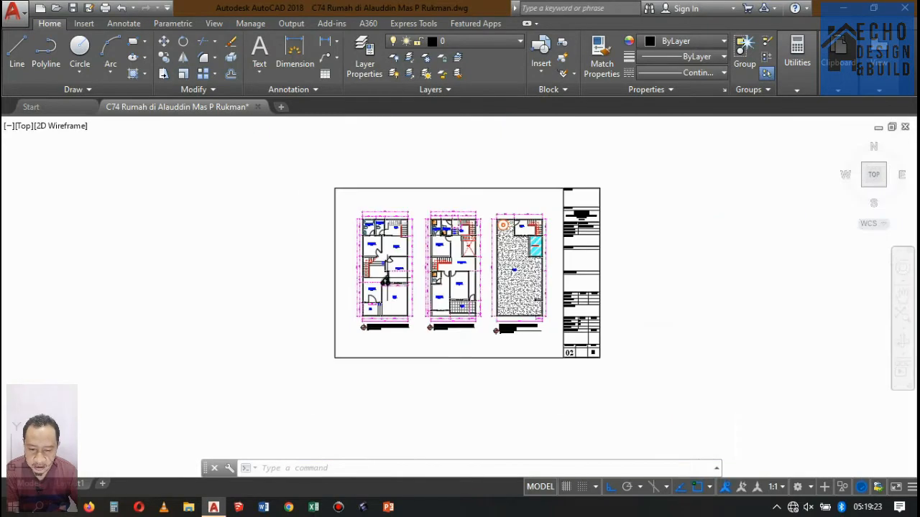
# Step: Examine the floor 1 plan, checking the floor levels at the interior steps and in the Ruang Tamu
pyautogui.scroll(5, 386, 280)
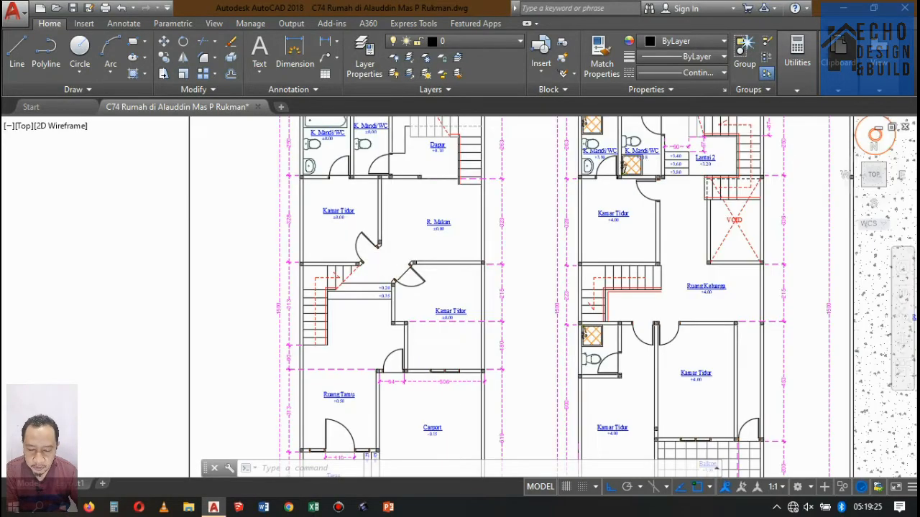
pyautogui.scroll(4, 381, 286)
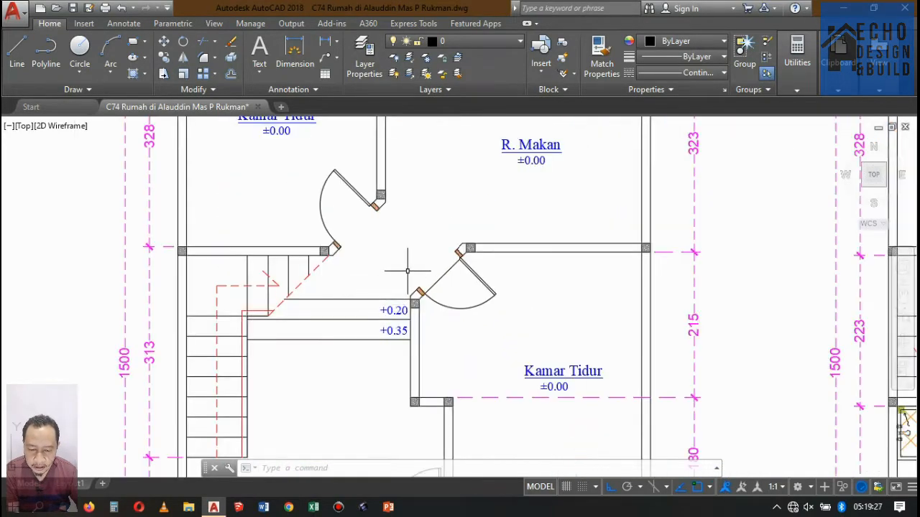
pyautogui.scroll(-4, 412, 264)
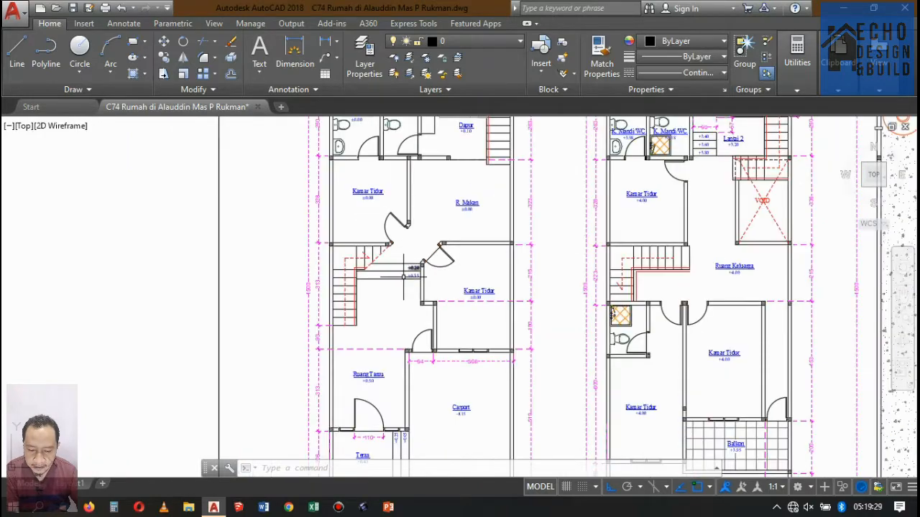
pyautogui.scroll(4, 420, 283)
pyautogui.scroll(-1, 420, 283)
pyautogui.scroll(4, 406, 309)
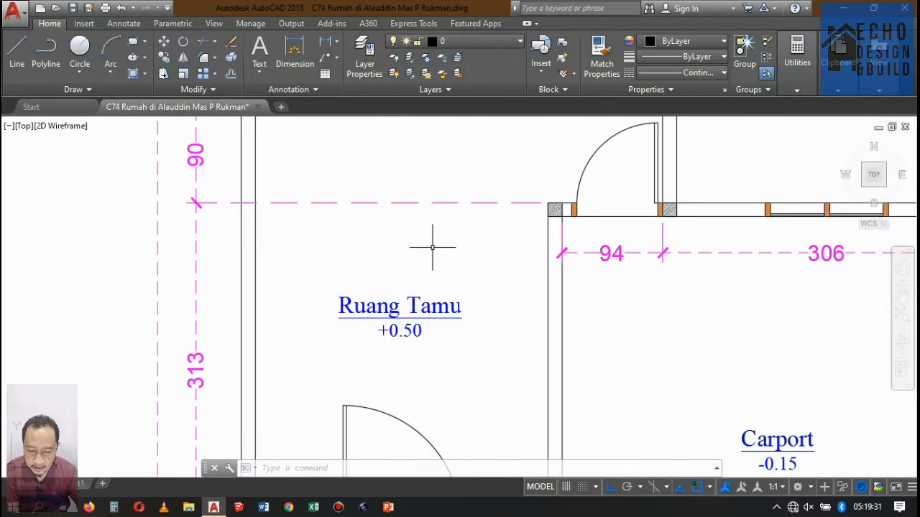
pyautogui.scroll(-4, 432, 247)
pyautogui.scroll(4, 427, 263)
pyautogui.scroll(-6, 421, 267)
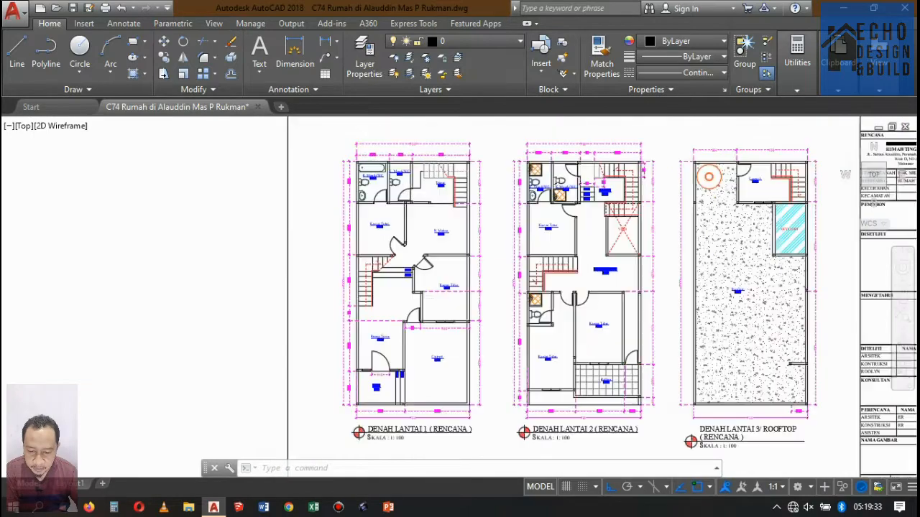
pyautogui.scroll(3, 493, 205)
pyautogui.scroll(-5, 493, 215)
pyautogui.scroll(7, 460, 288)
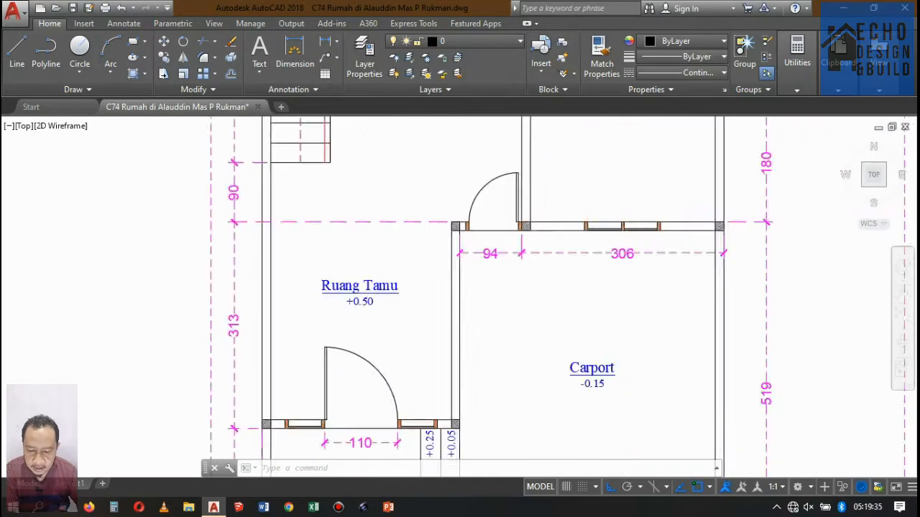
pyautogui.scroll(4, 373, 302)
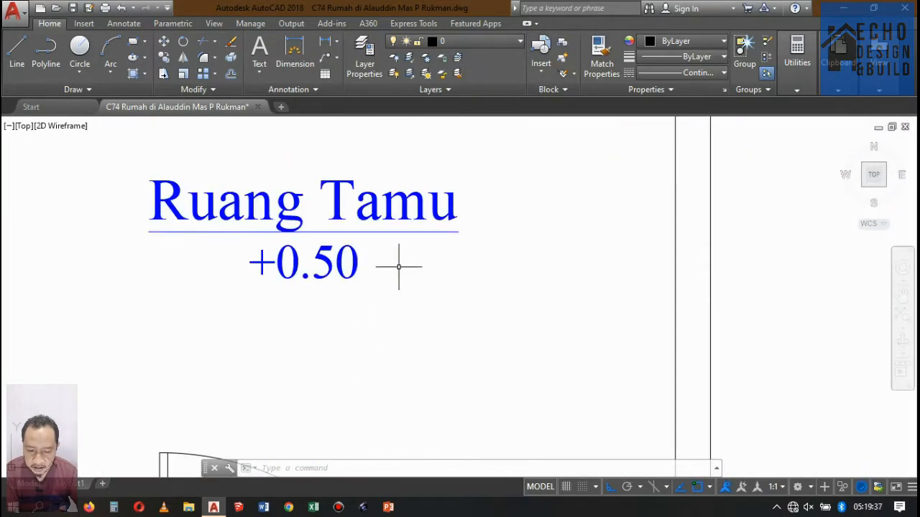
pyautogui.scroll(-4, 384, 263)
pyautogui.scroll(2, 376, 261)
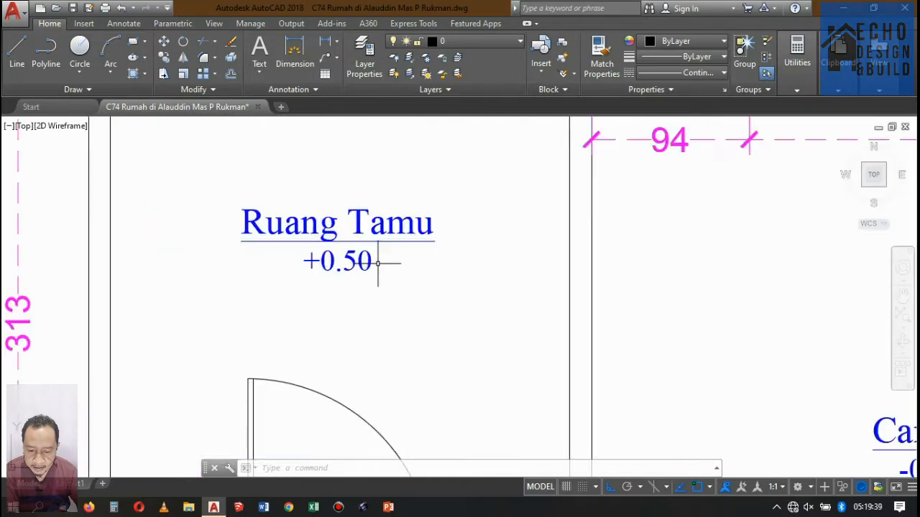
pyautogui.scroll(-6, 377, 262)
pyautogui.scroll(-2, 378, 263)
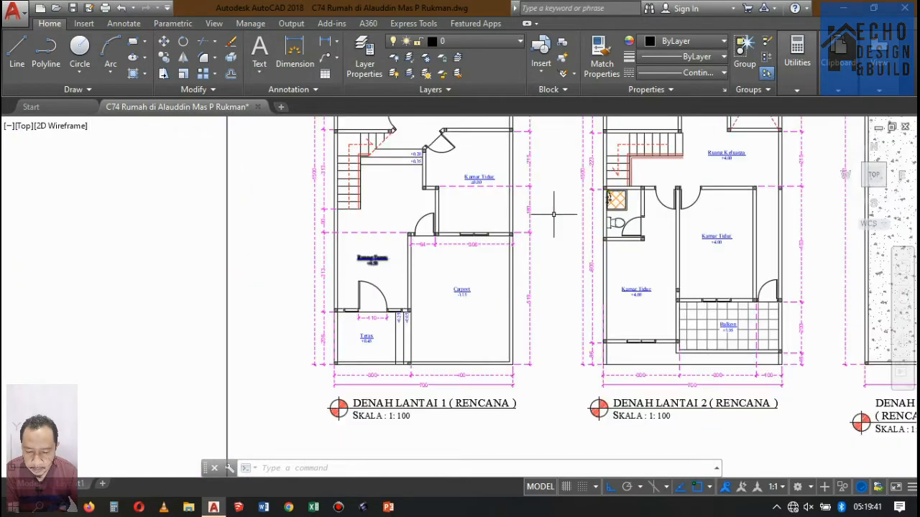
# Step: Examine the floor 2 plan, checking the stairs and the floor levels around the Lantai 2 landing, bathrooms and Ruang Keluarga
pyautogui.scroll(-3, 604, 194)
pyautogui.scroll(3, 646, 178)
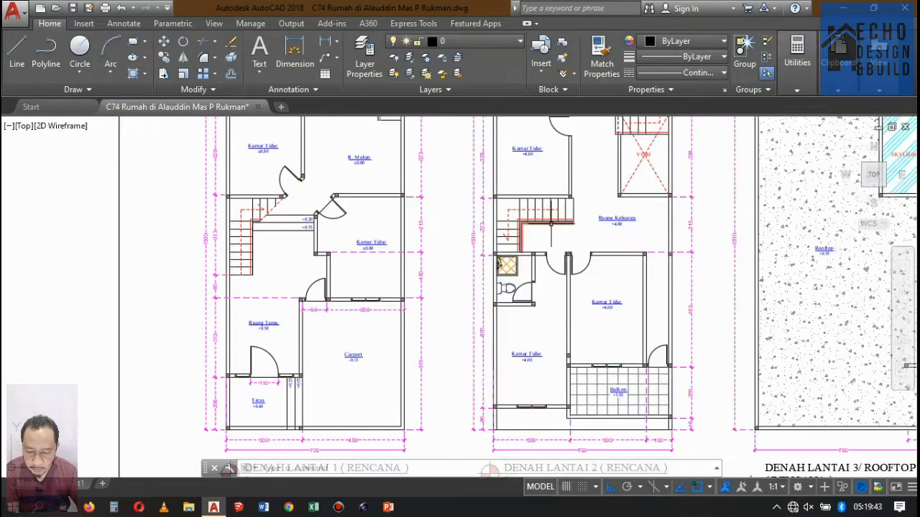
pyautogui.scroll(-2, 549, 225)
pyautogui.scroll(2, 587, 133)
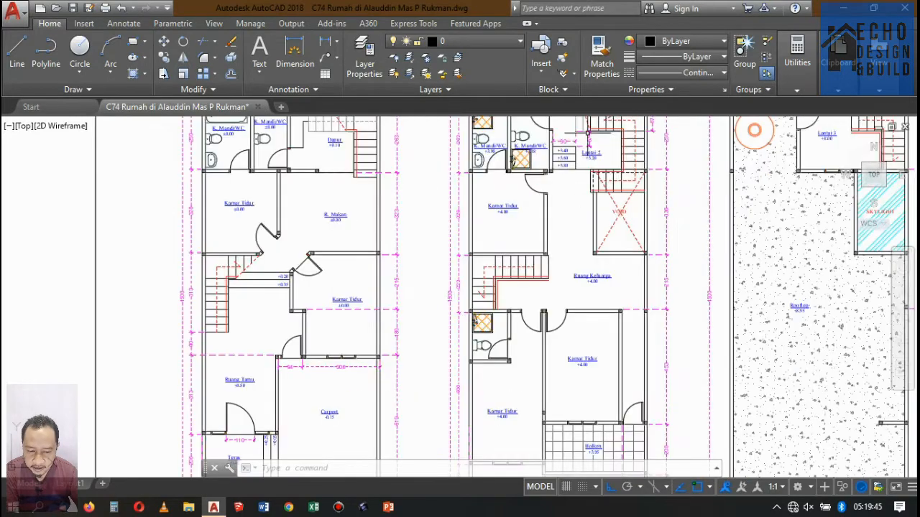
pyautogui.scroll(2, 555, 257)
pyautogui.scroll(-4, 557, 258)
pyautogui.scroll(3, 558, 258)
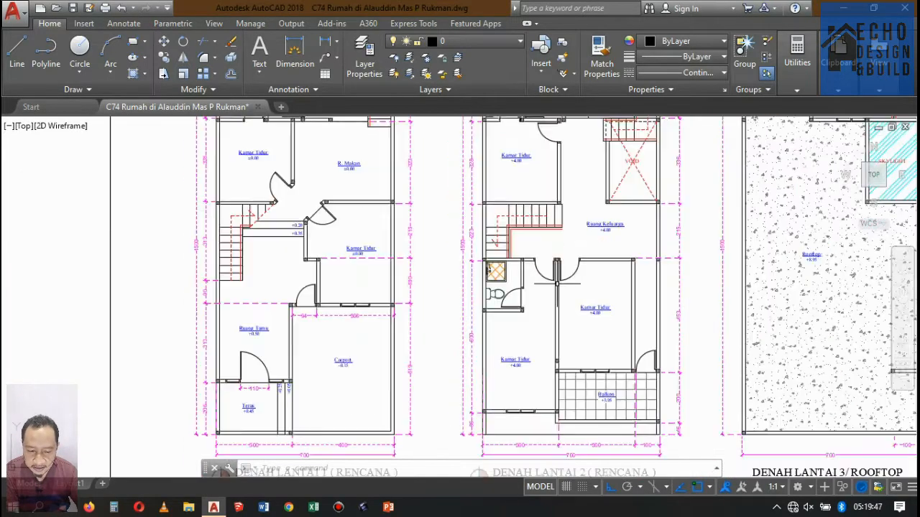
pyautogui.scroll(-3, 557, 259)
pyautogui.scroll(2, 569, 225)
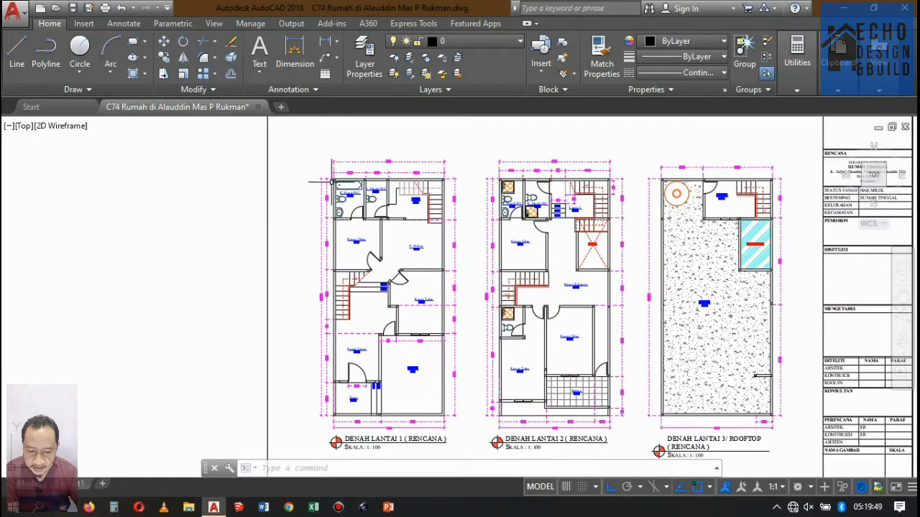
pyautogui.scroll(4, 403, 173)
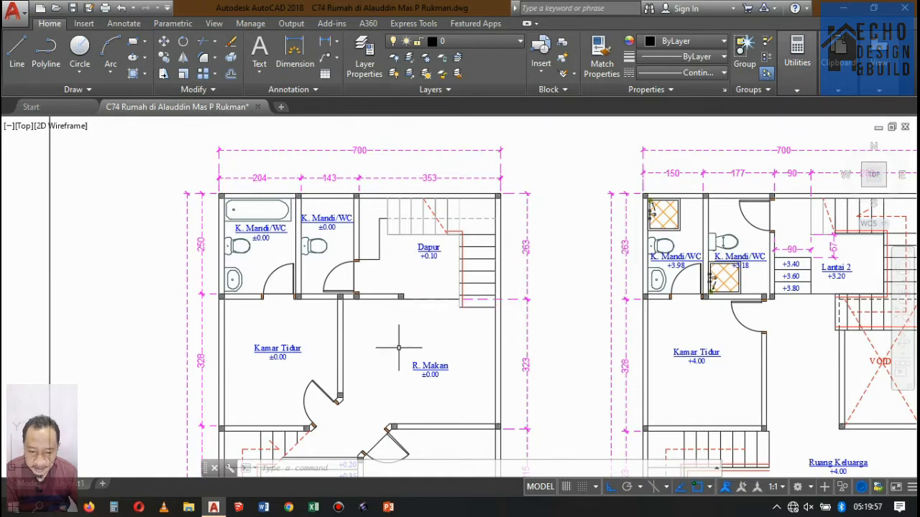
pyautogui.scroll(-3, 460, 309)
pyautogui.scroll(5, 561, 306)
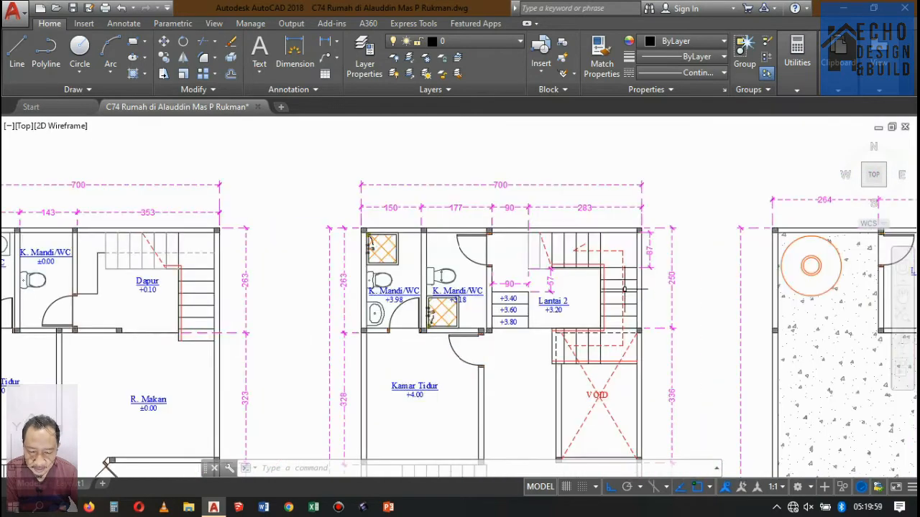
pyautogui.scroll(2, 491, 292)
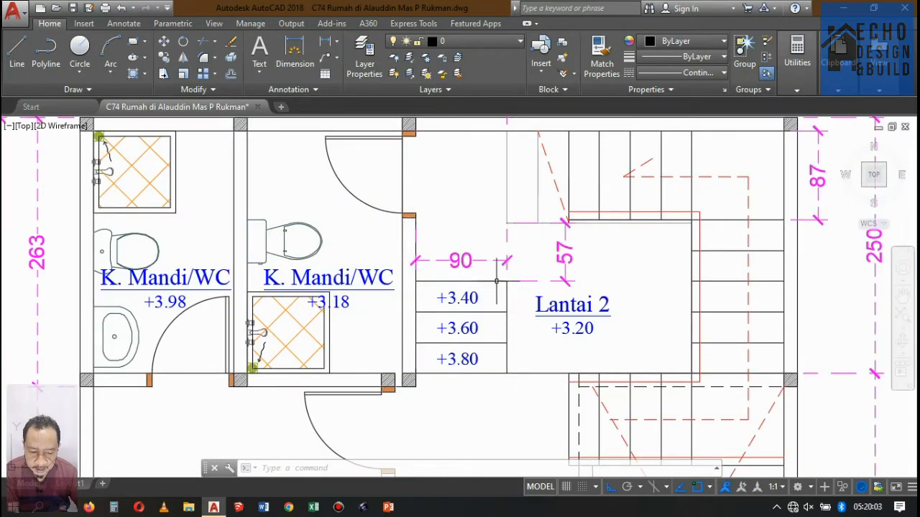
pyautogui.scroll(-3, 554, 324)
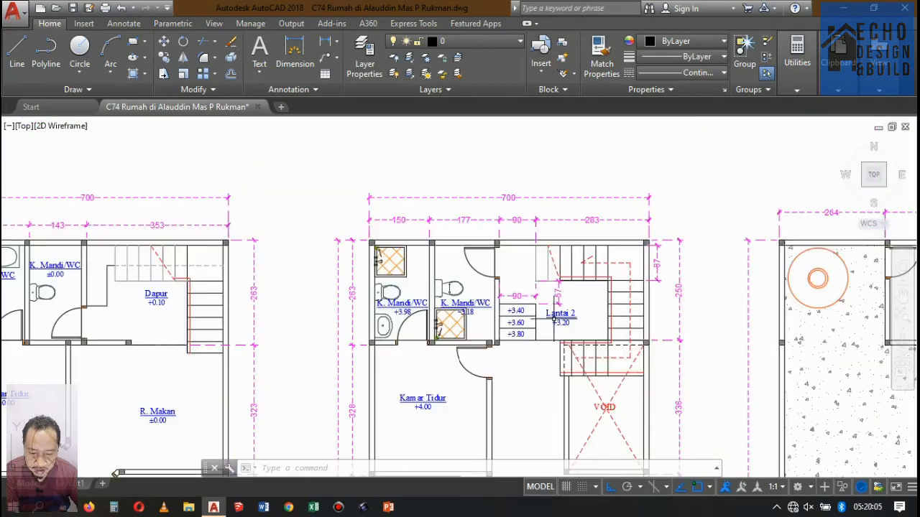
pyautogui.scroll(3, 538, 366)
pyautogui.scroll(-4, 538, 365)
pyautogui.scroll(4, 537, 376)
pyautogui.scroll(-3, 547, 323)
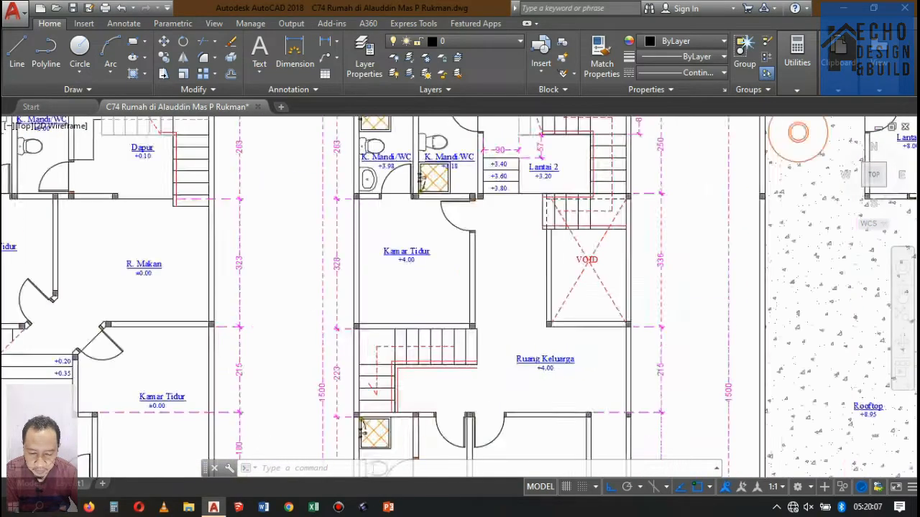
pyautogui.scroll(1, 560, 272)
pyautogui.scroll(2, 560, 271)
pyautogui.scroll(-4, 531, 321)
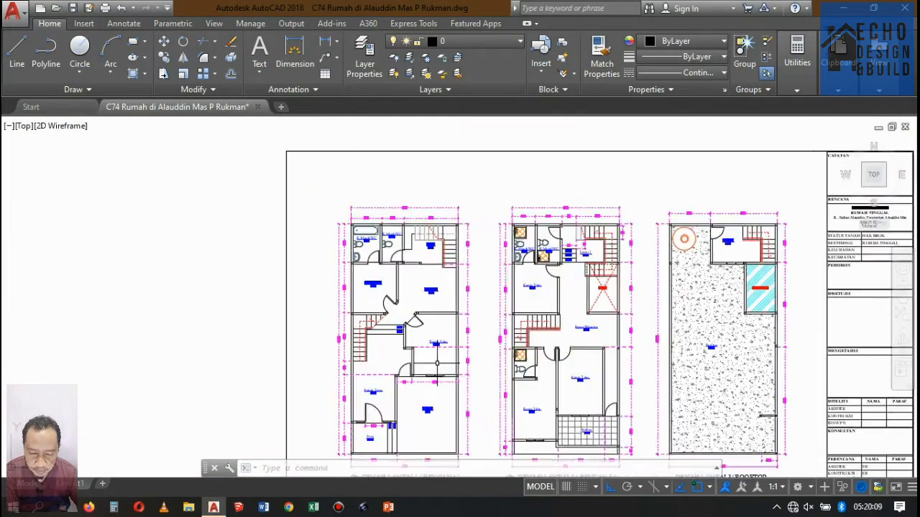
# Step: Review the floor 1 level changes from the R. Makan and Kamar Tidur across the steps to the Ruang Tamu and Carport
pyautogui.scroll(4, 405, 371)
pyautogui.scroll(-4, 406, 371)
pyautogui.scroll(1, 482, 263)
pyautogui.scroll(-3, 415, 319)
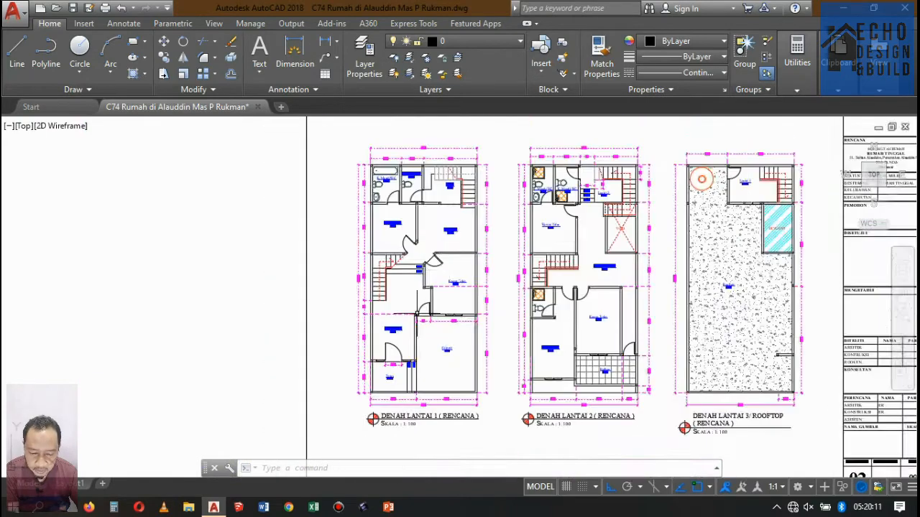
pyautogui.scroll(3, 460, 235)
pyautogui.scroll(-3, 431, 244)
pyautogui.scroll(3, 410, 252)
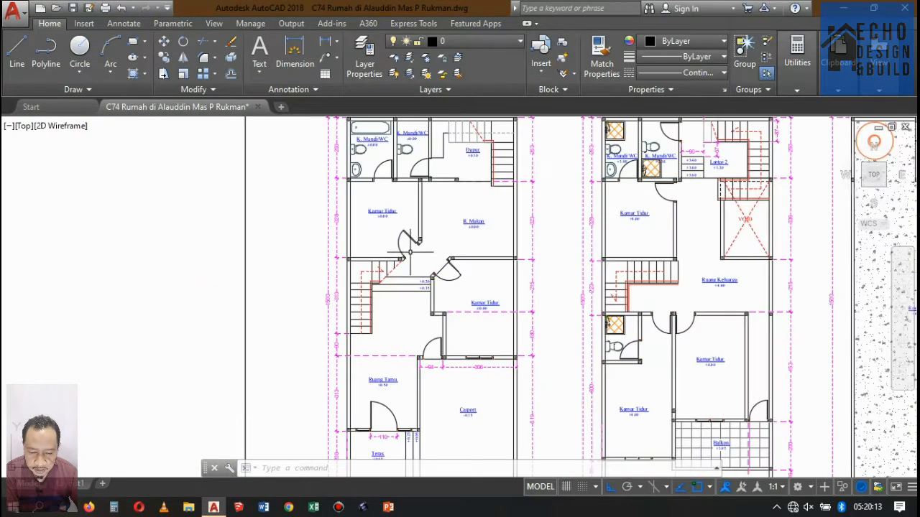
pyautogui.scroll(-3, 445, 225)
pyautogui.scroll(8, 445, 228)
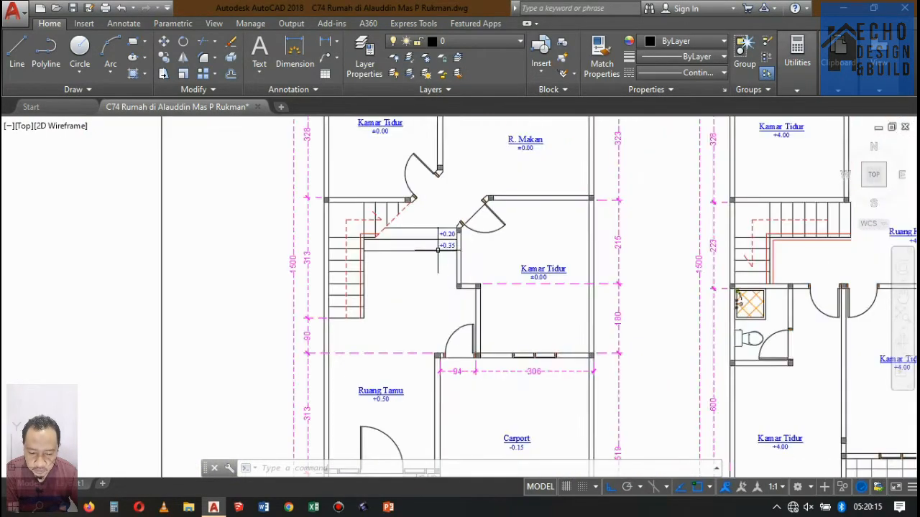
pyautogui.scroll(-2, 428, 246)
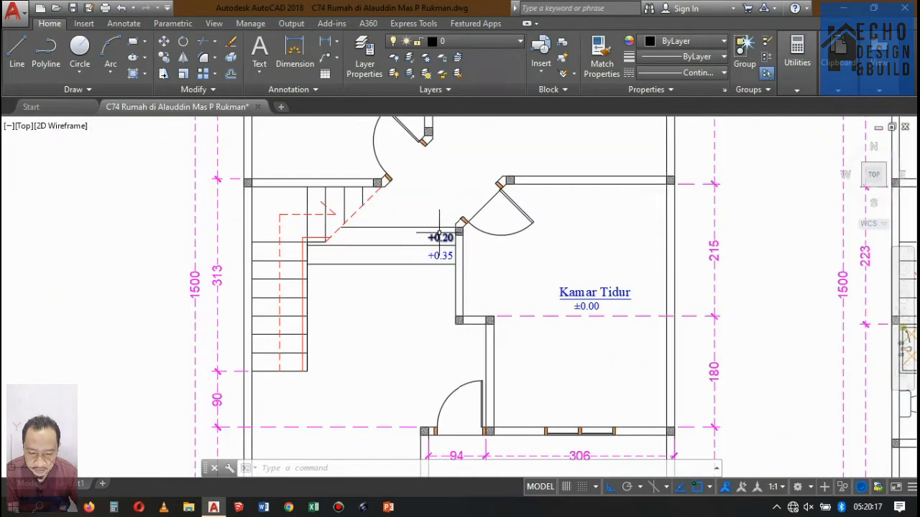
pyautogui.scroll(2, 444, 237)
pyautogui.scroll(-8, 421, 232)
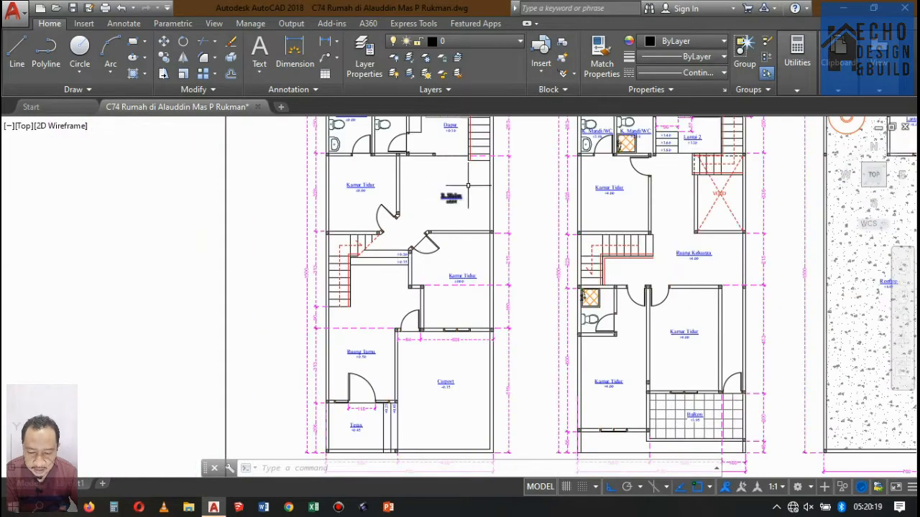
pyautogui.scroll(6, 403, 237)
pyautogui.scroll(-4, 436, 222)
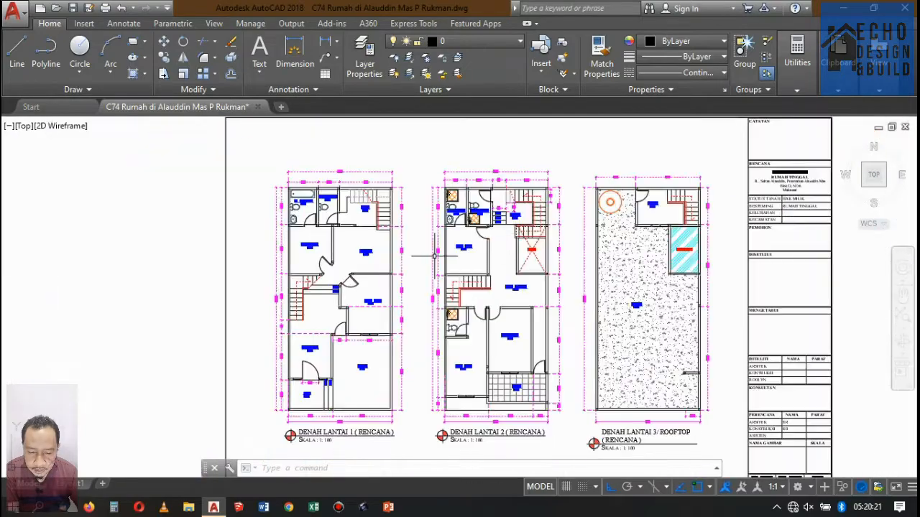
pyautogui.scroll(6, 374, 213)
pyautogui.scroll(2, 374, 213)
pyautogui.scroll(-8, 351, 206)
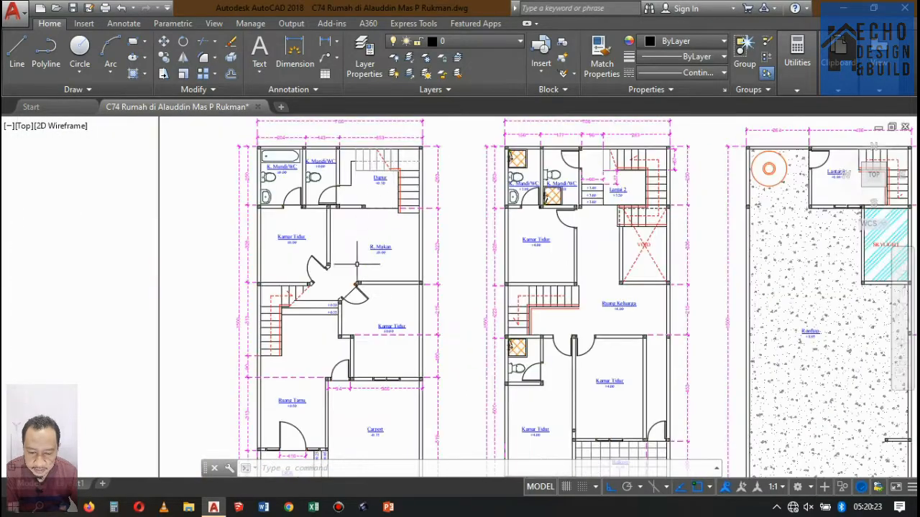
pyautogui.scroll(4, 321, 376)
pyautogui.scroll(-3, 320, 345)
pyautogui.scroll(5, 318, 338)
pyautogui.scroll(-7, 323, 330)
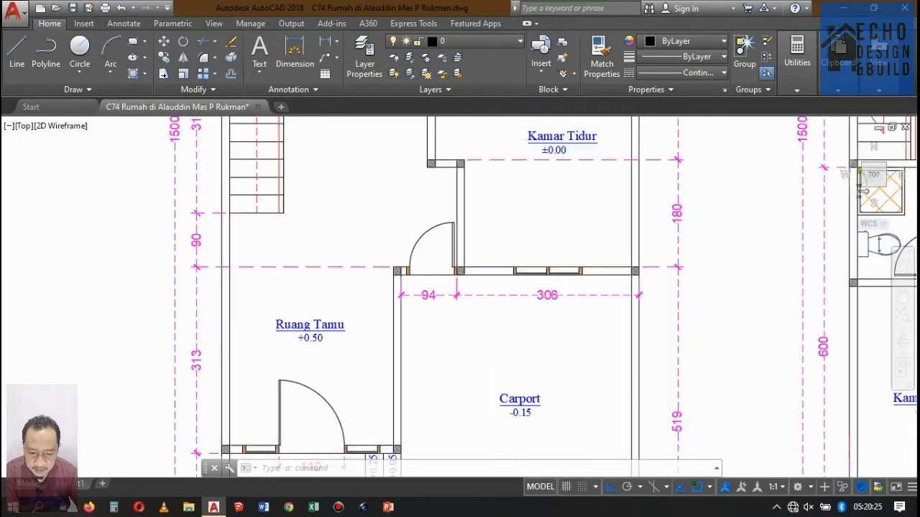
# Step: Examine the floor level of the Ruang Keluarga and the adjoining stairs on the floor 2 plan
pyautogui.scroll(4, 453, 292)
pyautogui.scroll(-6, 495, 288)
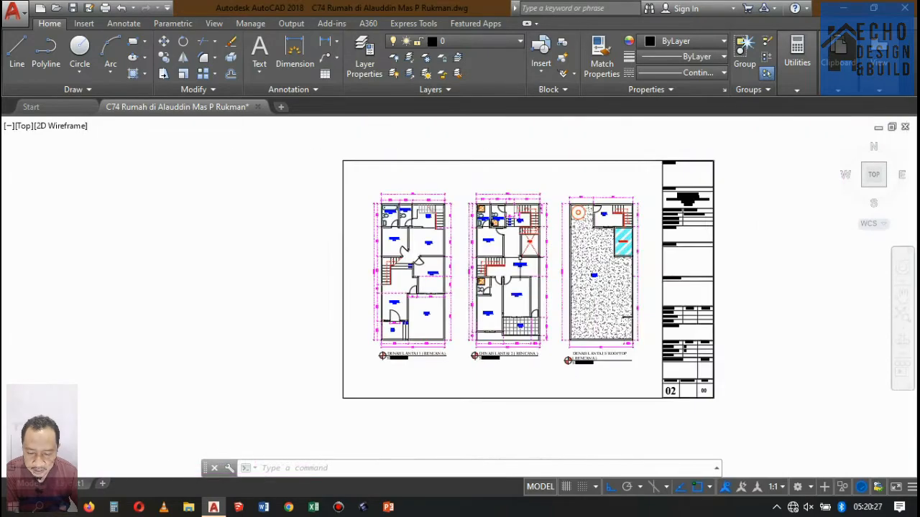
pyautogui.scroll(3, 507, 260)
pyautogui.scroll(5, 496, 241)
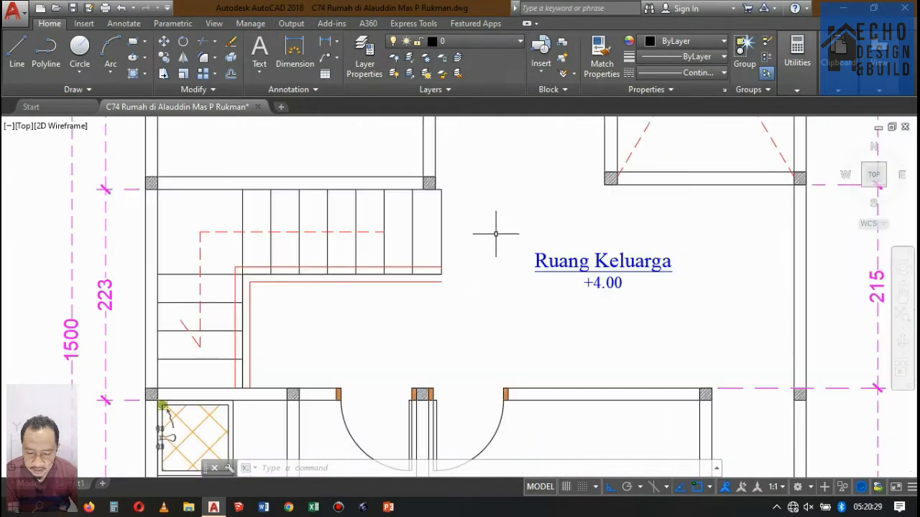
pyautogui.scroll(-1, 539, 234)
pyautogui.scroll(4, 542, 234)
pyautogui.scroll(-2, 541, 236)
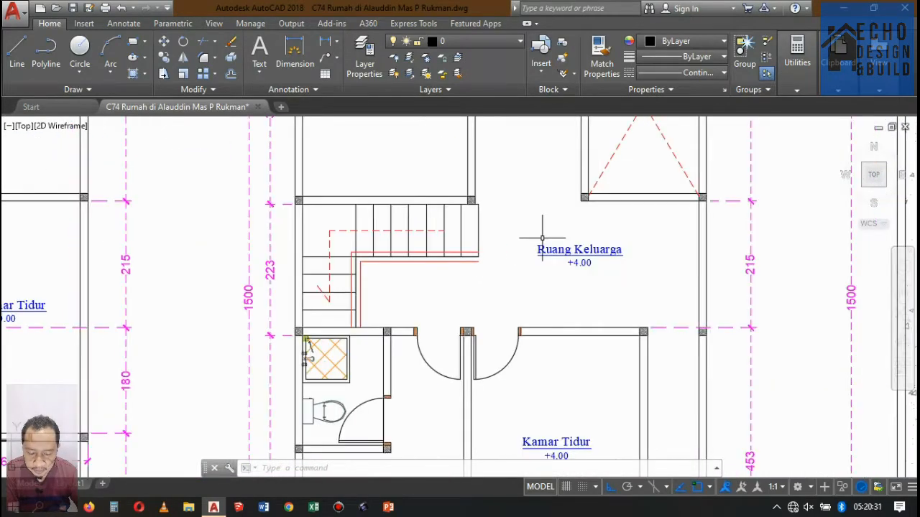
pyautogui.scroll(-1, 536, 239)
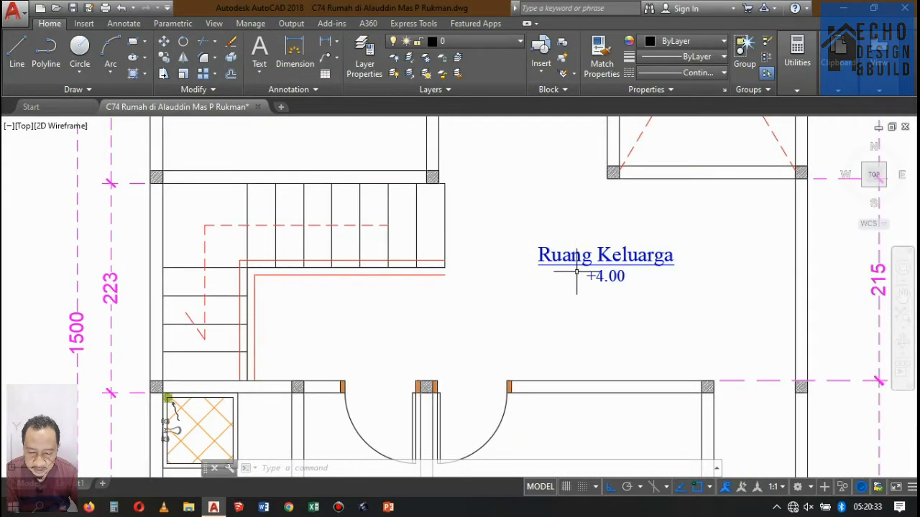
pyautogui.scroll(-4, 545, 270)
pyautogui.scroll(4, 323, 207)
pyautogui.scroll(-5, 532, 273)
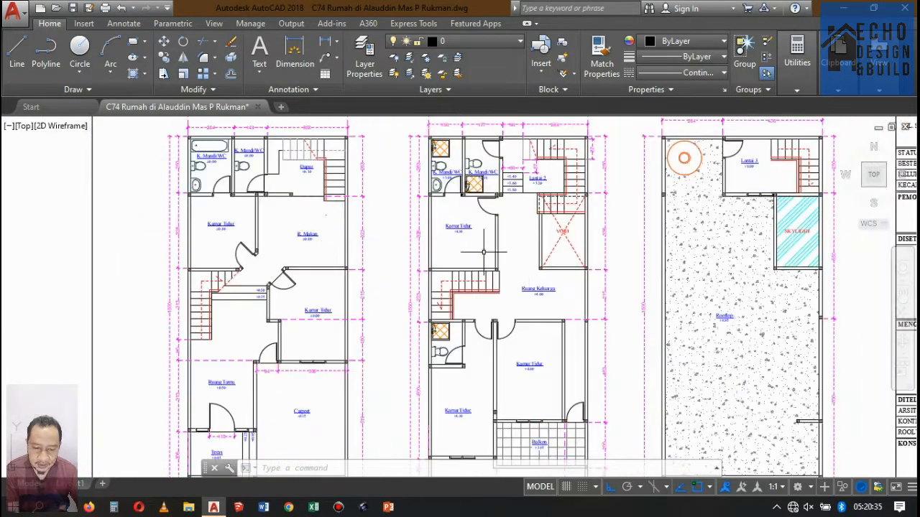
pyautogui.scroll(1, 536, 278)
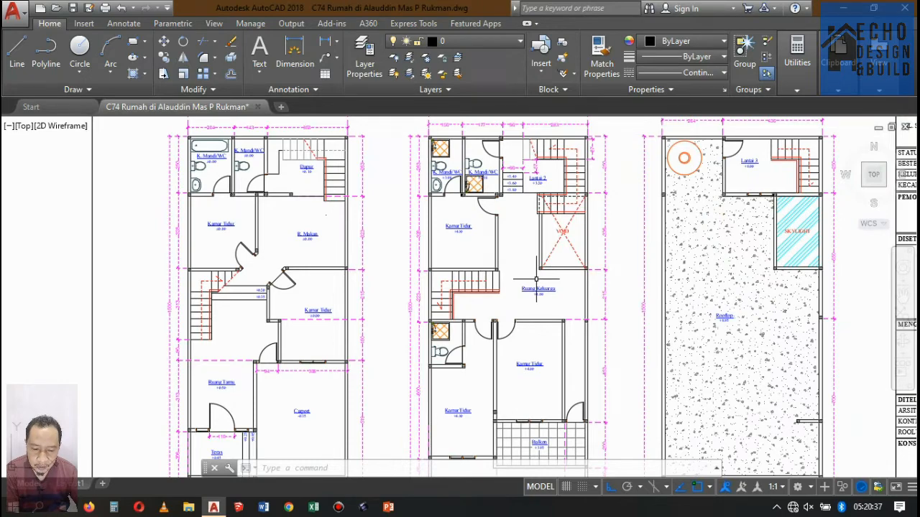
pyautogui.scroll(2, 305, 225)
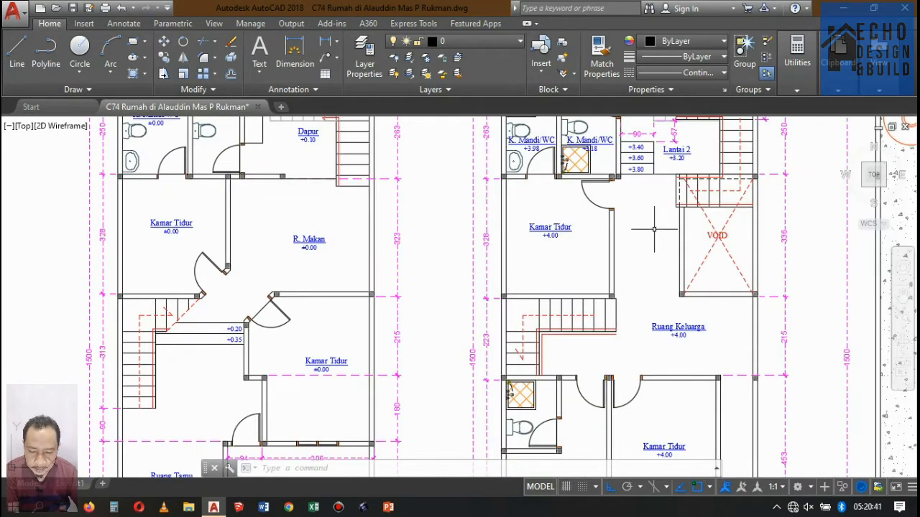
# Step: Examine the Ruang Tamu floor level on the floor 1 plan in relation to the interior steps and stairs
pyautogui.scroll(-5, 654, 230)
pyautogui.scroll(5, 477, 297)
pyautogui.scroll(2, 460, 374)
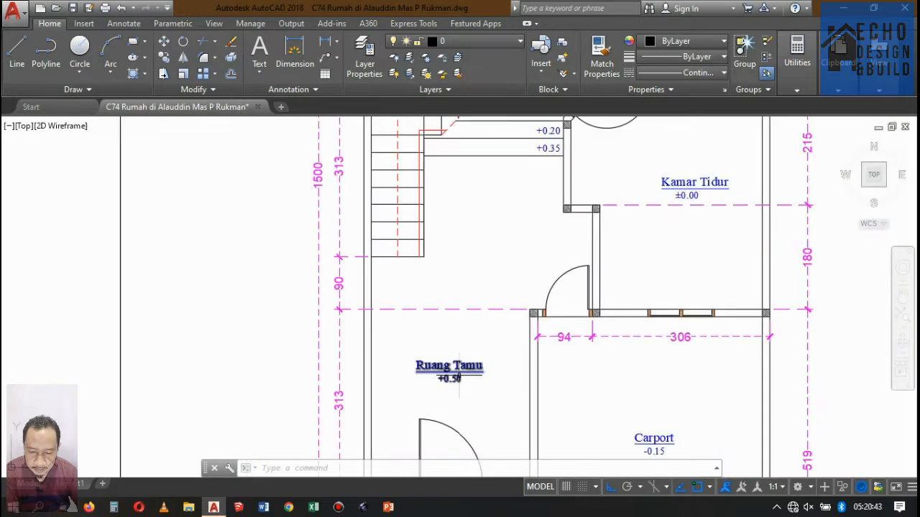
pyautogui.scroll(-2, 459, 376)
pyautogui.scroll(-2, 485, 284)
pyautogui.scroll(2, 478, 297)
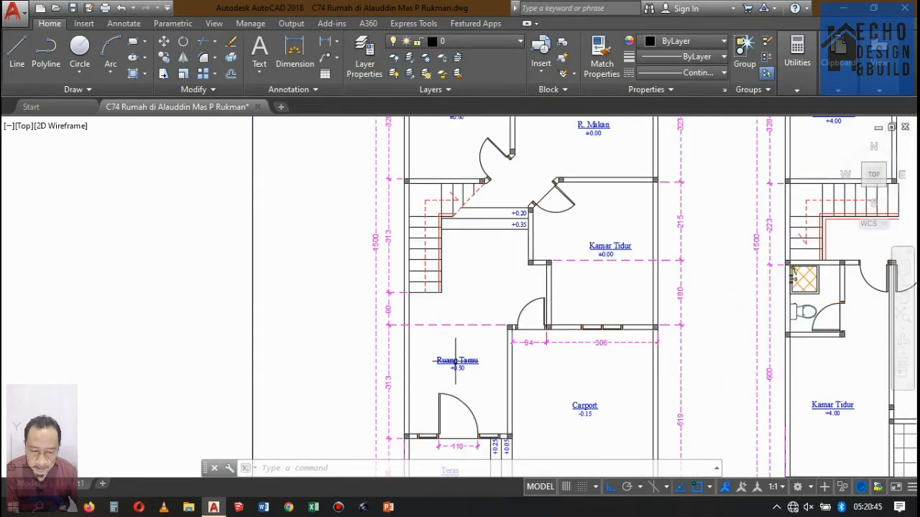
pyautogui.scroll(2, 457, 363)
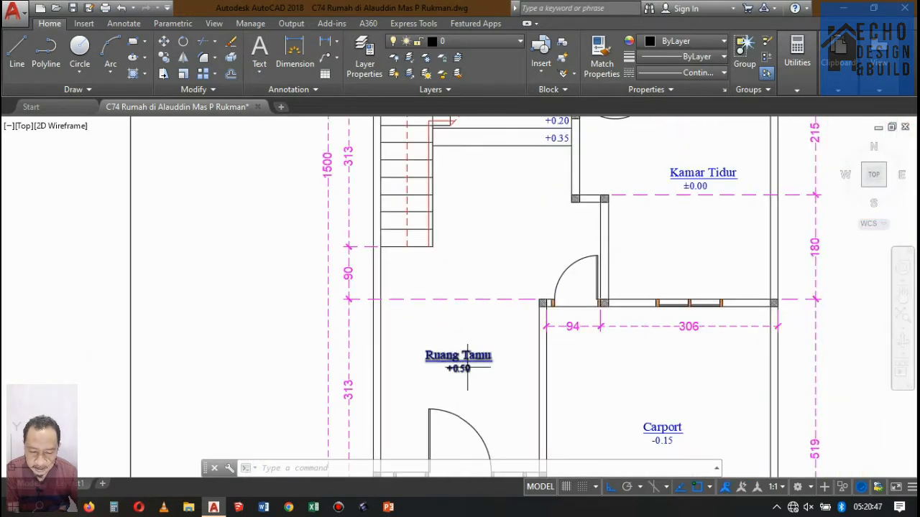
pyautogui.scroll(2, 462, 346)
pyautogui.scroll(-2, 470, 352)
pyautogui.scroll(2, 475, 342)
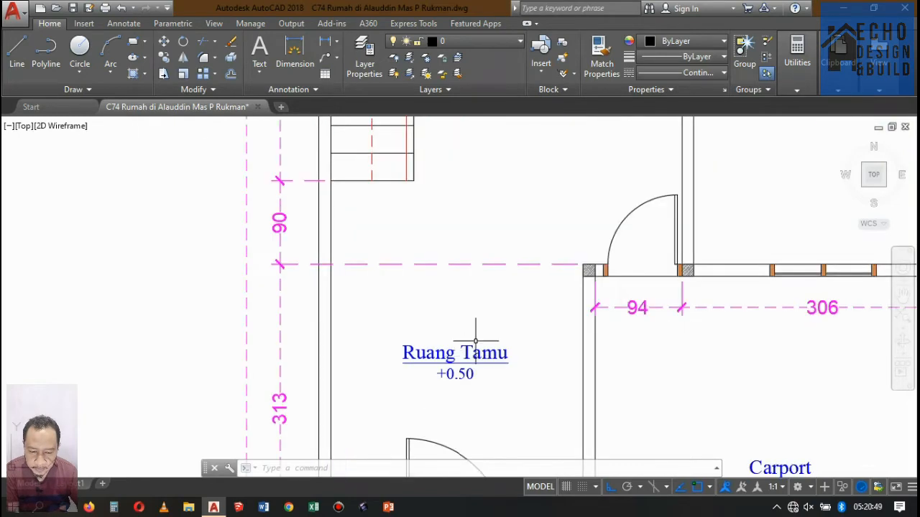
pyautogui.scroll(-1, 476, 341)
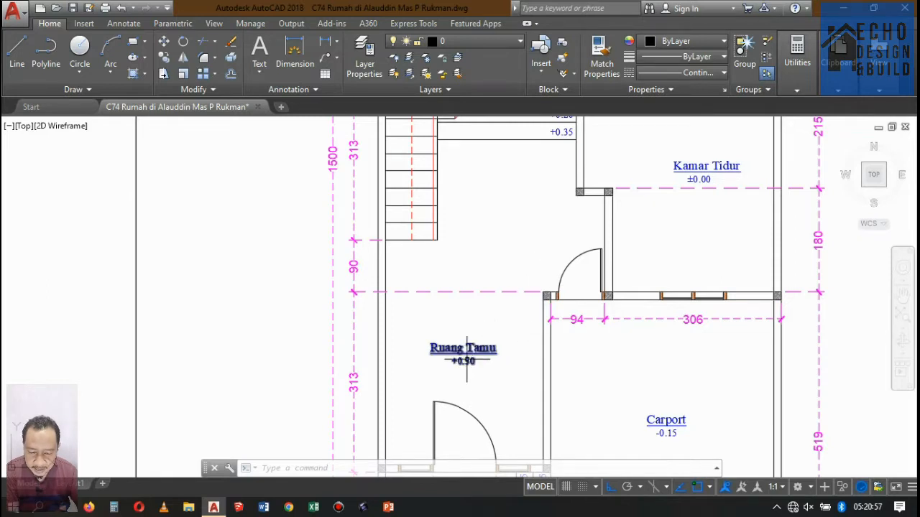
pyautogui.scroll(2, 464, 363)
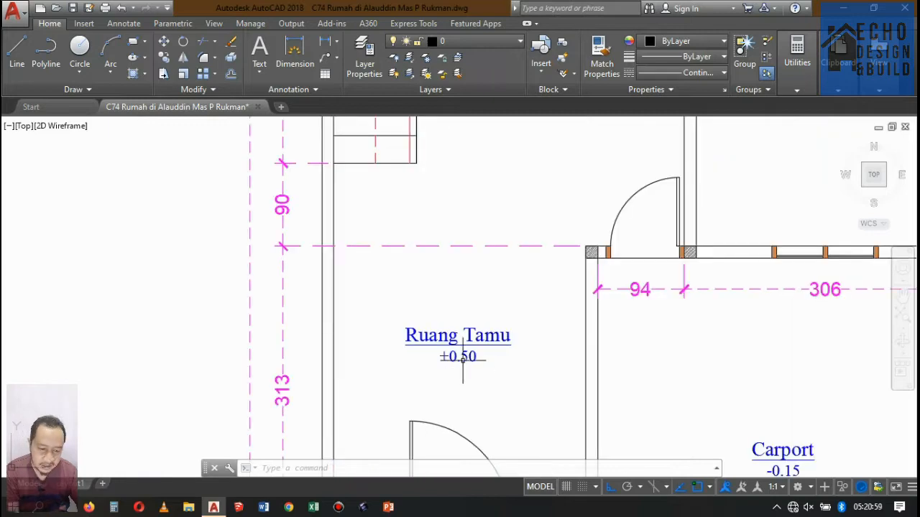
pyautogui.scroll(-4, 460, 364)
pyautogui.scroll(4, 460, 364)
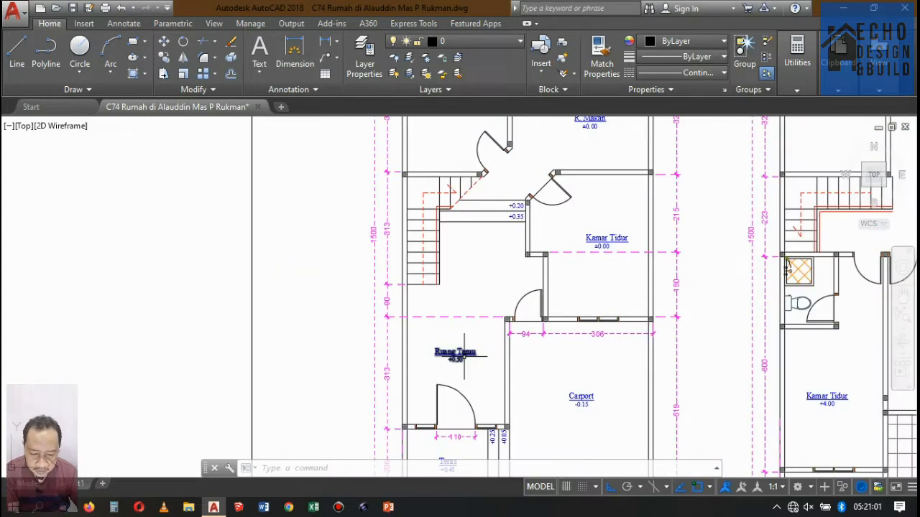
# Step: Compare the floor levels of the Ruang Tamu and R. Makan on floor 1 with the Ruang Keluarga on floor 2
pyautogui.scroll(-5, 460, 364)
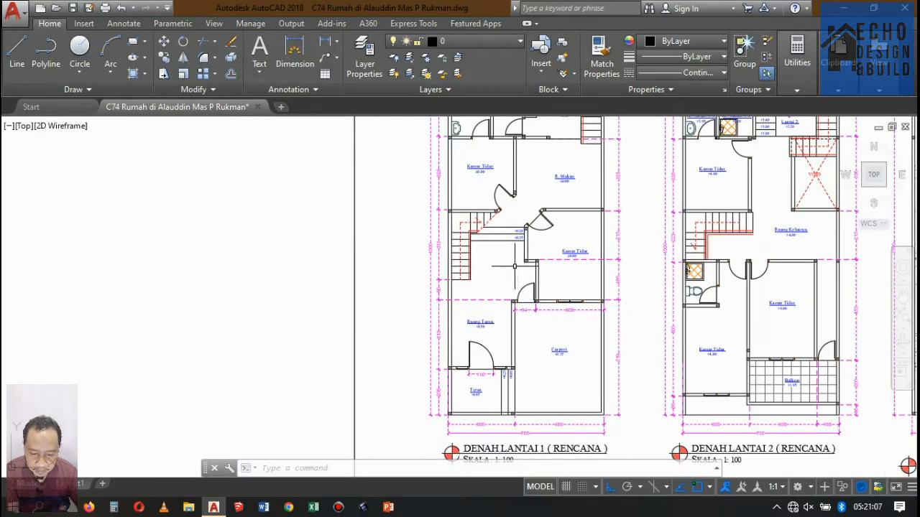
pyautogui.scroll(5, 478, 318)
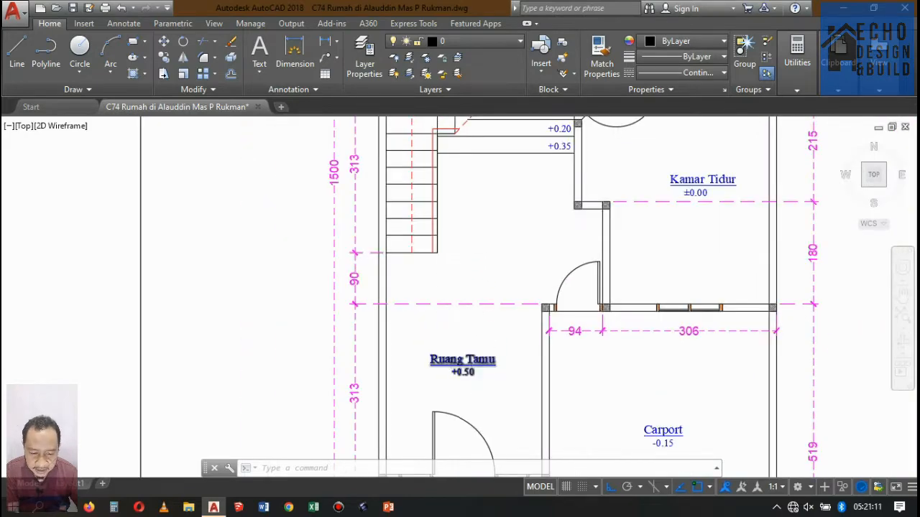
pyautogui.scroll(2, 474, 316)
pyautogui.scroll(-6, 487, 294)
pyautogui.scroll(4, 622, 247)
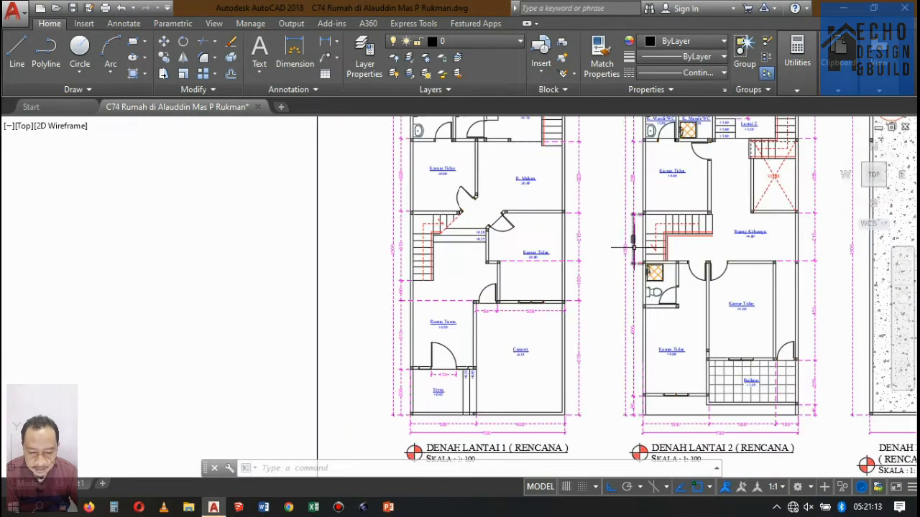
pyautogui.scroll(-4, 612, 249)
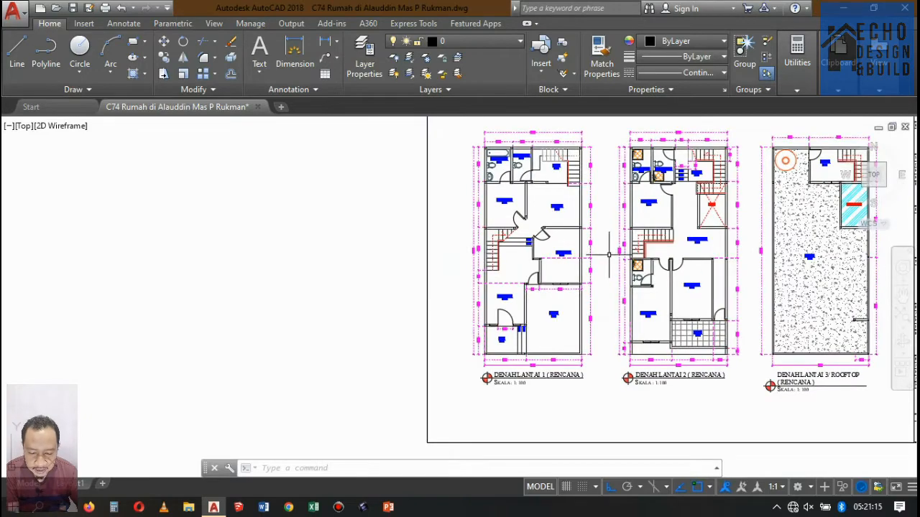
pyautogui.scroll(3, 608, 259)
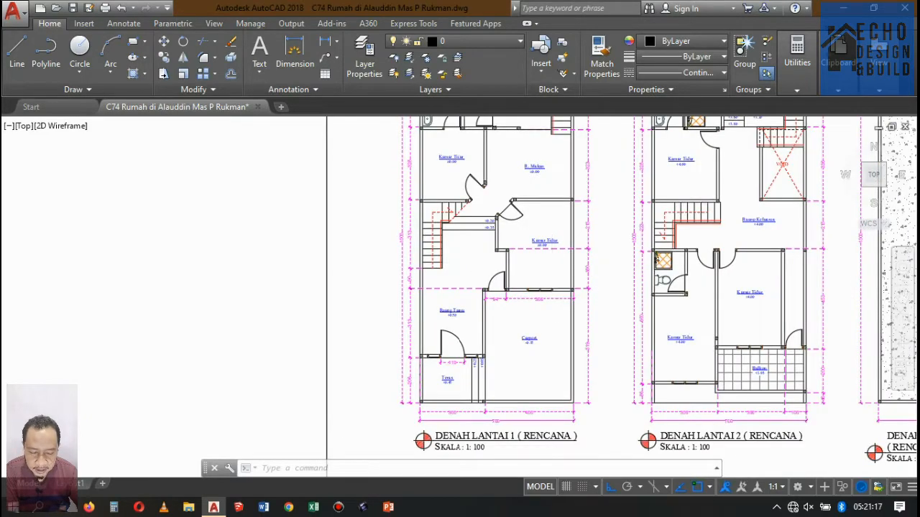
pyautogui.scroll(-3, 590, 261)
pyautogui.scroll(6, 535, 198)
pyautogui.scroll(-5, 531, 199)
pyautogui.scroll(4, 529, 199)
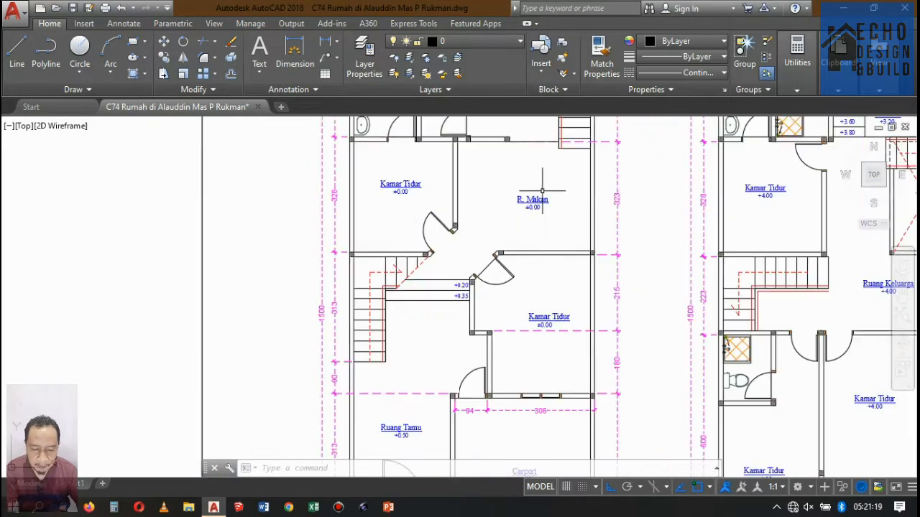
pyautogui.scroll(-6, 542, 209)
pyautogui.scroll(2, 642, 196)
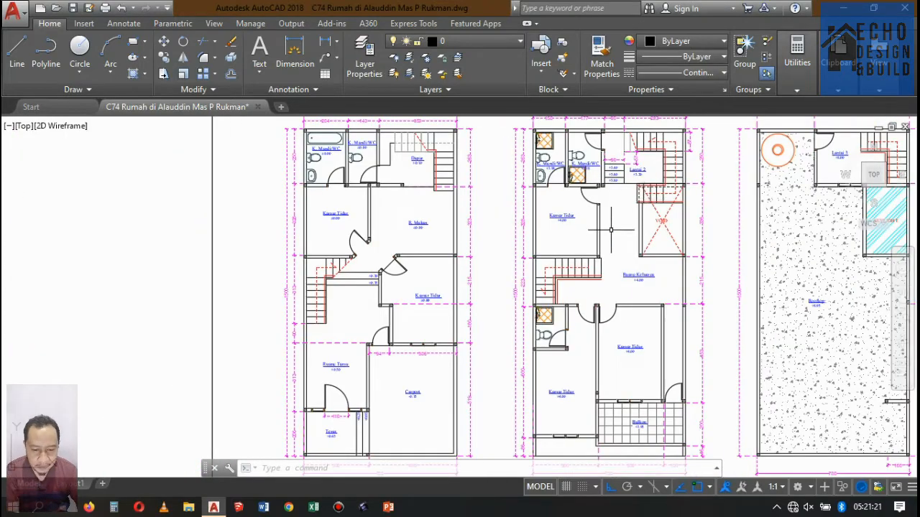
pyautogui.scroll(2, 666, 328)
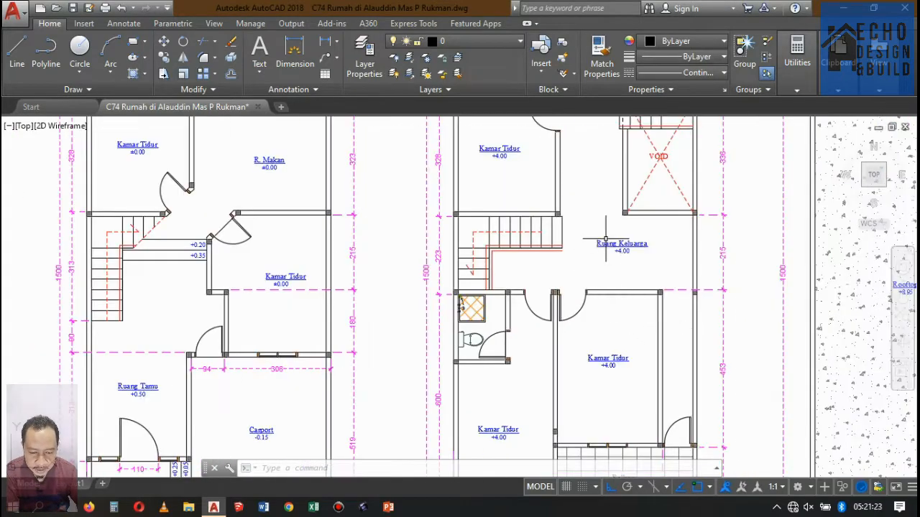
pyautogui.scroll(-3, 611, 245)
pyautogui.scroll(2, 546, 241)
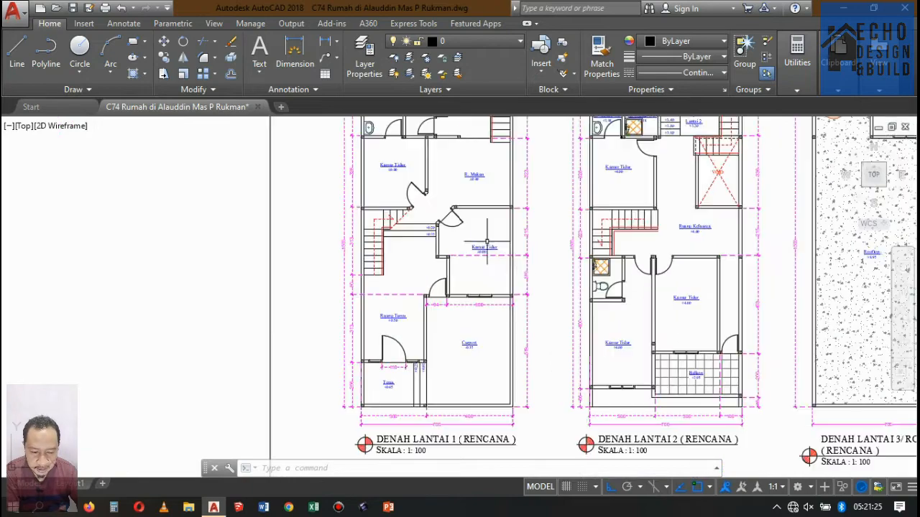
# Step: Recheck the Ruang Tamu level against the neighbouring Carport, Kamar Tidur and interior steps on floor 1
pyautogui.scroll(-5, 537, 258)
pyautogui.scroll(6, 538, 259)
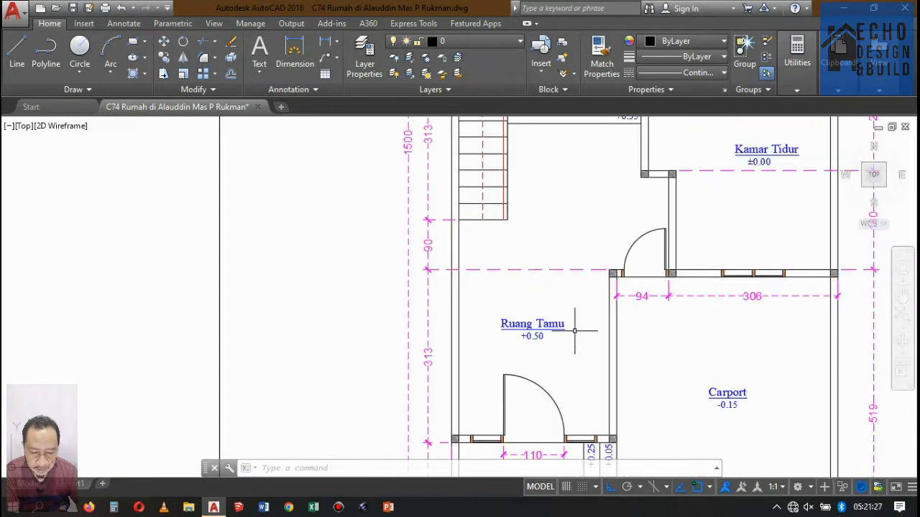
pyautogui.scroll(-1, 487, 284)
pyautogui.scroll(4, 487, 284)
pyautogui.scroll(-6, 503, 302)
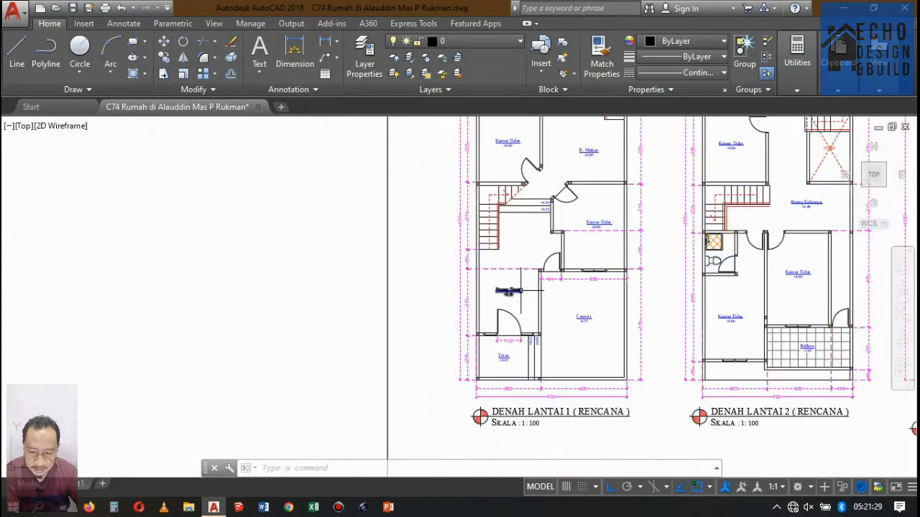
pyautogui.scroll(6, 503, 302)
pyautogui.scroll(-4, 524, 287)
pyautogui.scroll(2, 554, 156)
pyautogui.scroll(-3, 546, 215)
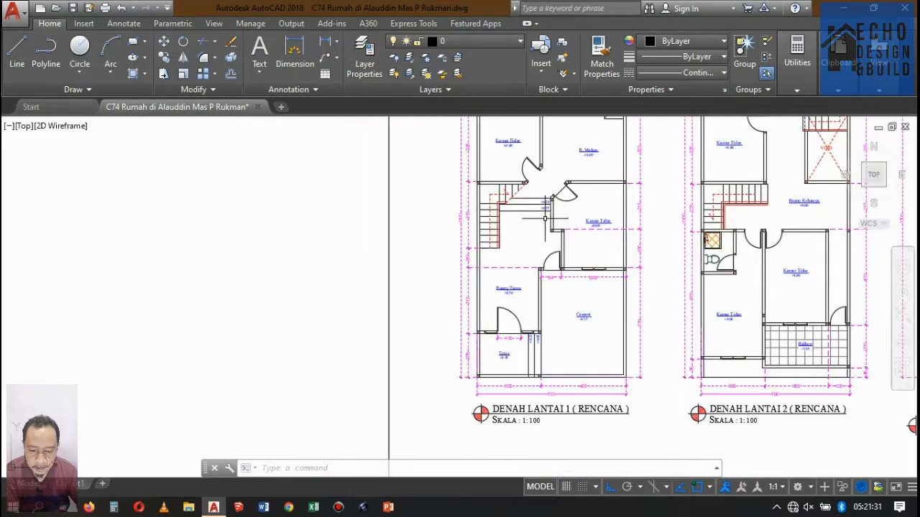
# Step: Delete the +0.35 level label and the two step lines around it beside the floor 1 stairs
pyautogui.scroll(9, 544, 228)
pyautogui.click(554, 337)
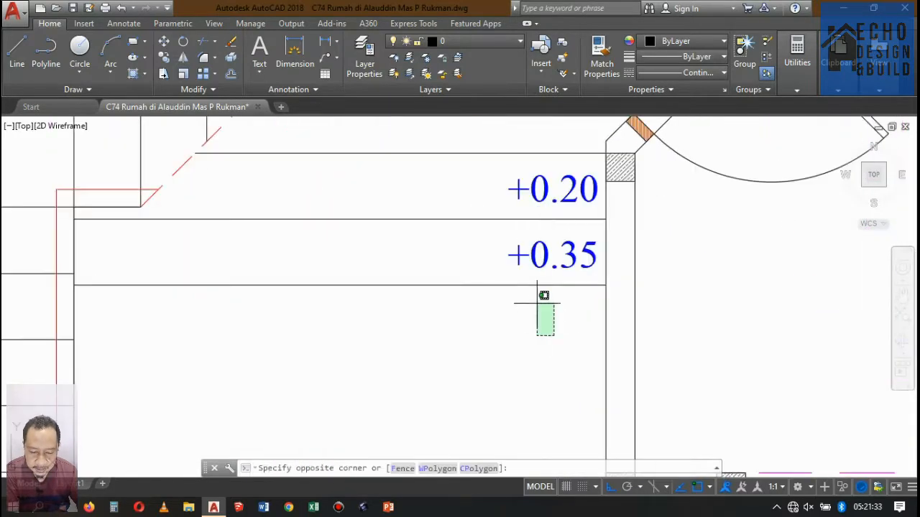
pyautogui.click(484, 219)
pyautogui.press('Delete')
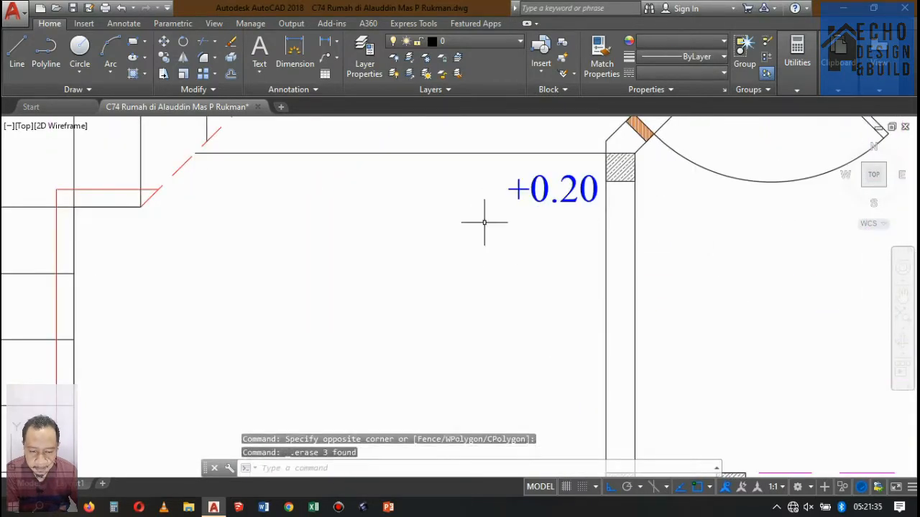
# Step: Change the floor level in the Ruang Tamu label on the floor 1 plan to +0.20
pyautogui.scroll(-5, 487, 216)
pyautogui.scroll(4, 450, 306)
pyautogui.scroll(2, 450, 305)
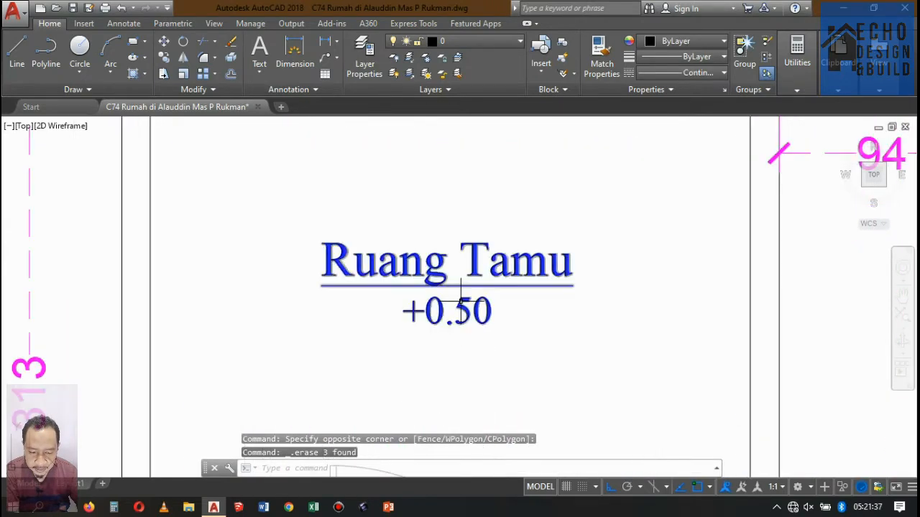
pyautogui.click(447, 313)
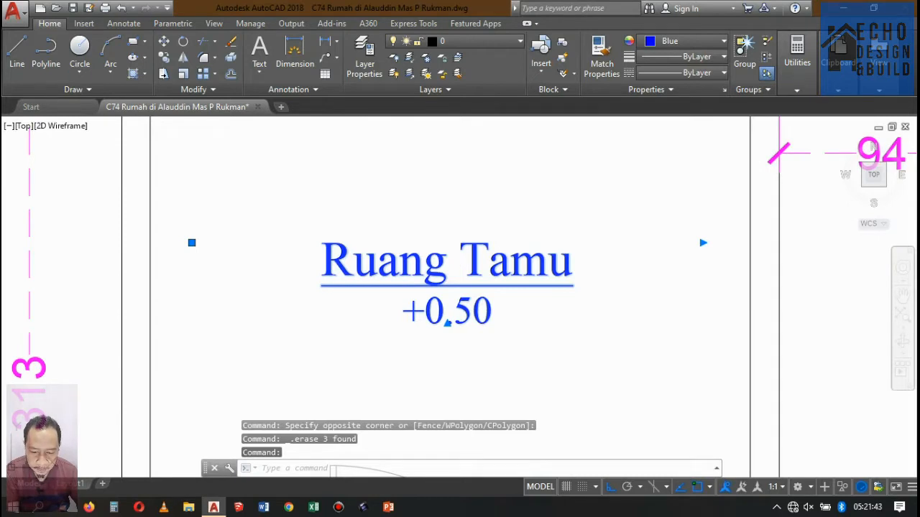
pyautogui.doubleClick(464, 311)
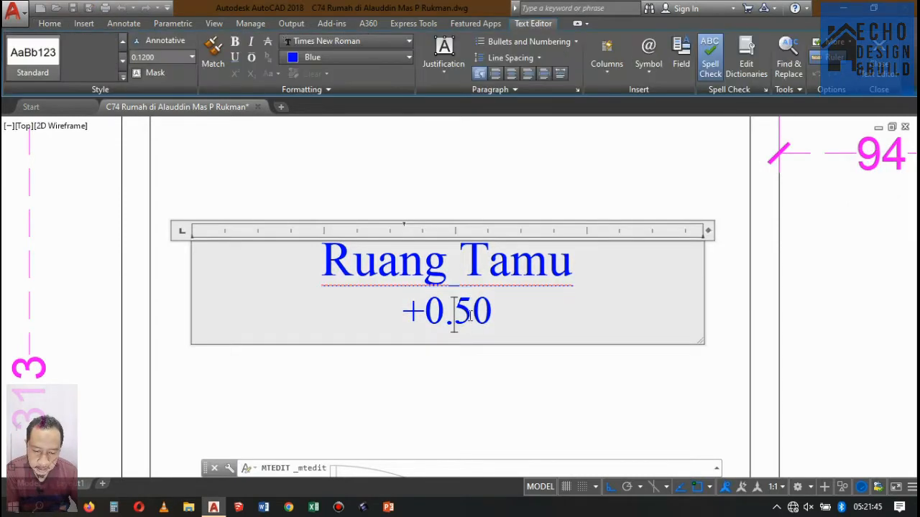
pyautogui.moveTo(471, 311); pyautogui.dragTo(455, 309)
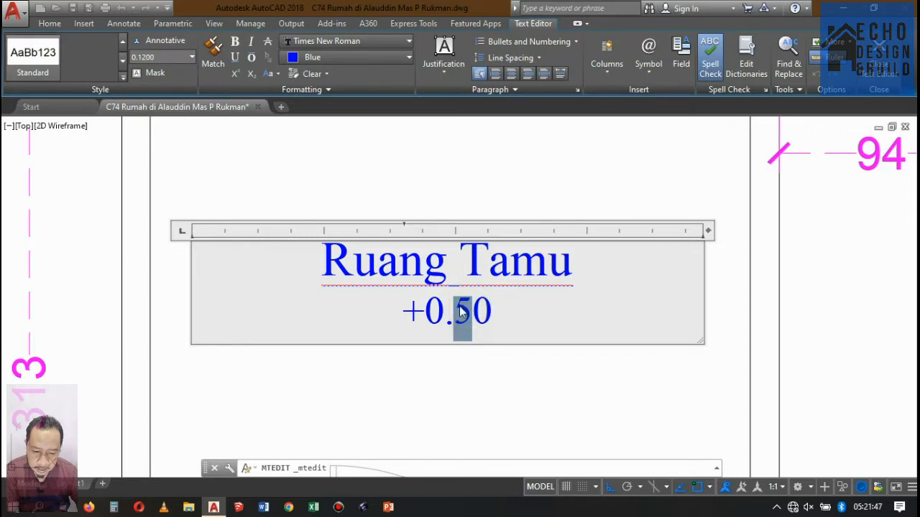
pyautogui.write('2')
pyautogui.click(467, 194)
pyautogui.scroll(-10, 456, 221)
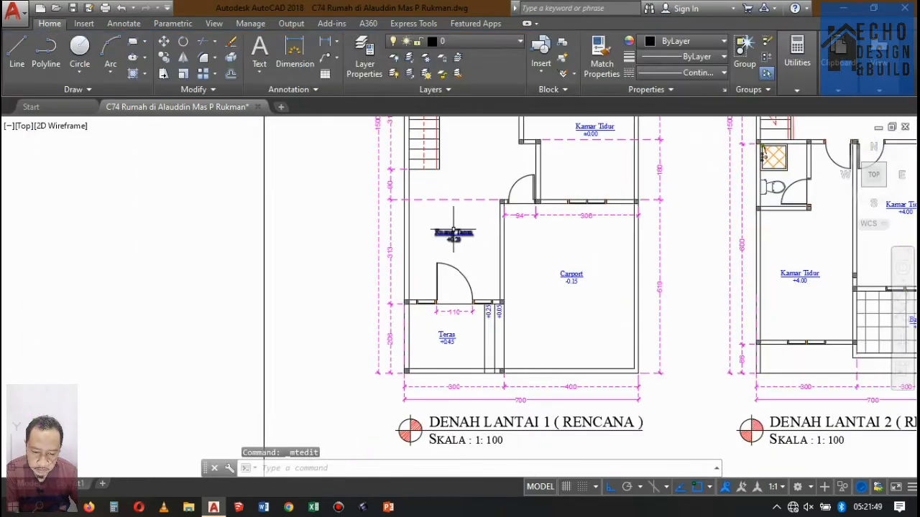
# Step: Check the Ruang Tamu level against the levels of the Teras and its steps beside the Carport
pyautogui.scroll(8, 456, 270)
pyautogui.scroll(-8, 445, 289)
pyautogui.scroll(8, 473, 148)
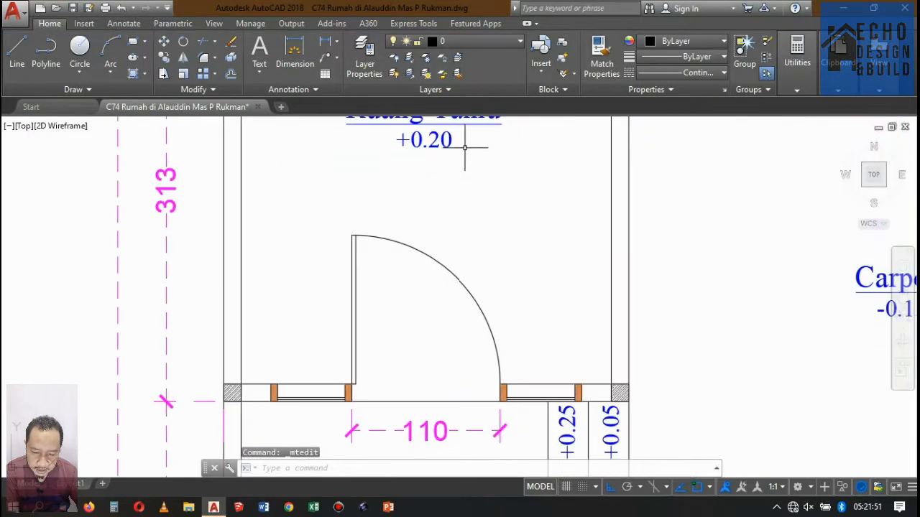
pyautogui.scroll(-5, 473, 166)
pyautogui.scroll(5, 472, 165)
pyautogui.scroll(-4, 456, 199)
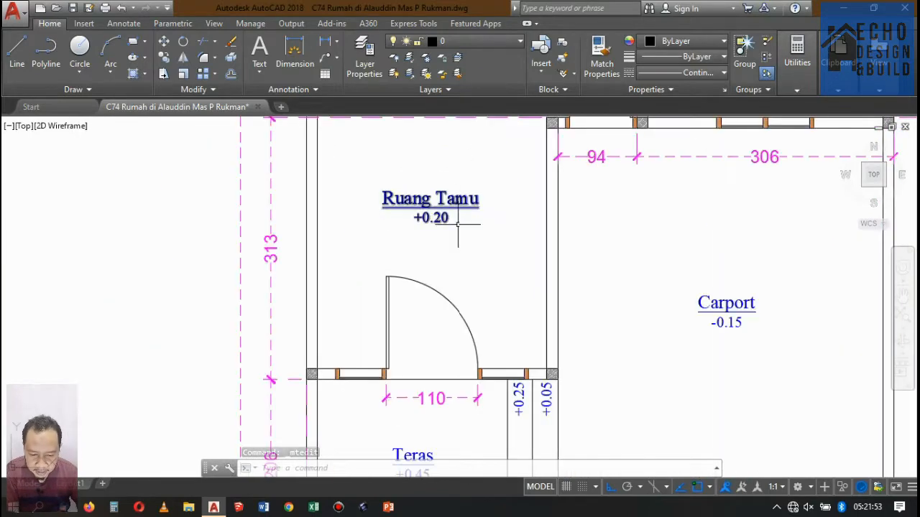
# Step: Change the floor level in the Teras label on the floor 1 plan to +0.15
pyautogui.scroll(-1, 462, 230)
pyautogui.scroll(4, 467, 340)
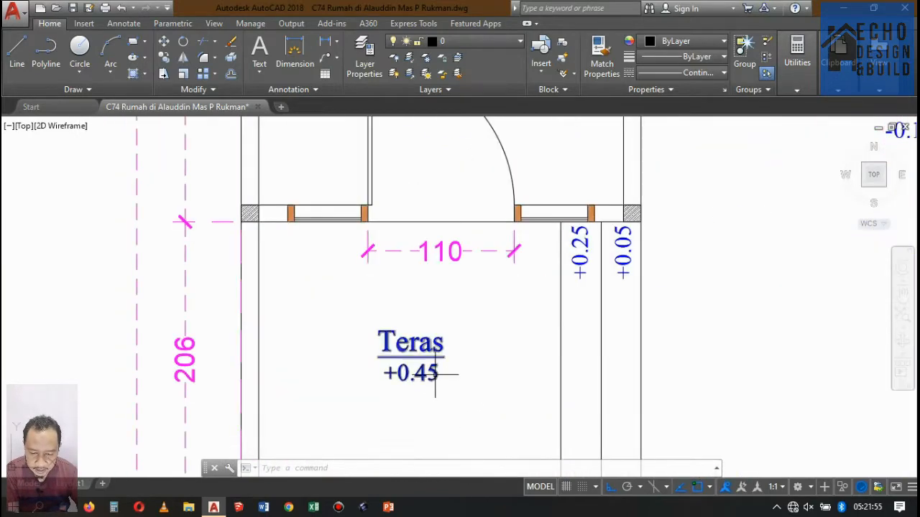
pyautogui.click(436, 375)
pyautogui.doubleClick(436, 375)
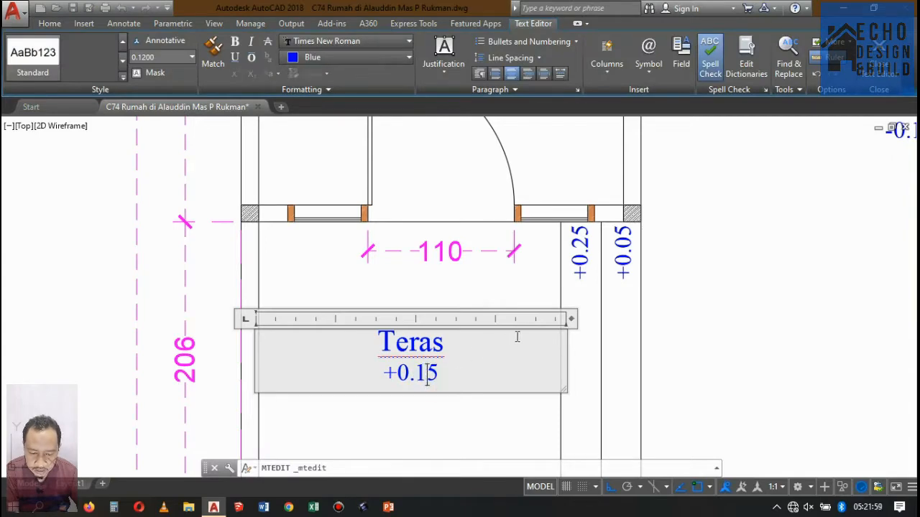
pyautogui.click(583, 308)
# Step: Delete the +0.25 level label and its step line between the Teras and the Carport on floor 1
pyautogui.scroll(-5, 571, 287)
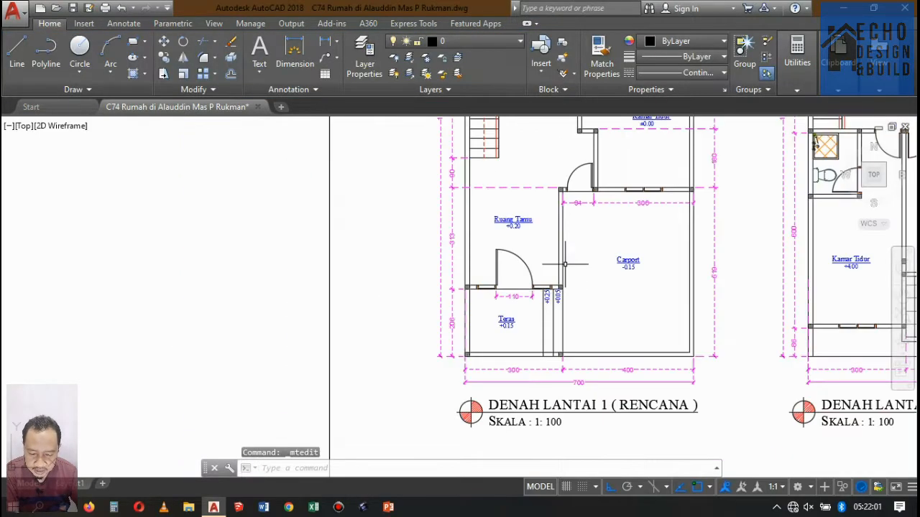
pyautogui.scroll(4, 582, 246)
pyautogui.scroll(-2, 582, 246)
pyautogui.scroll(3, 546, 316)
pyautogui.scroll(-5, 535, 338)
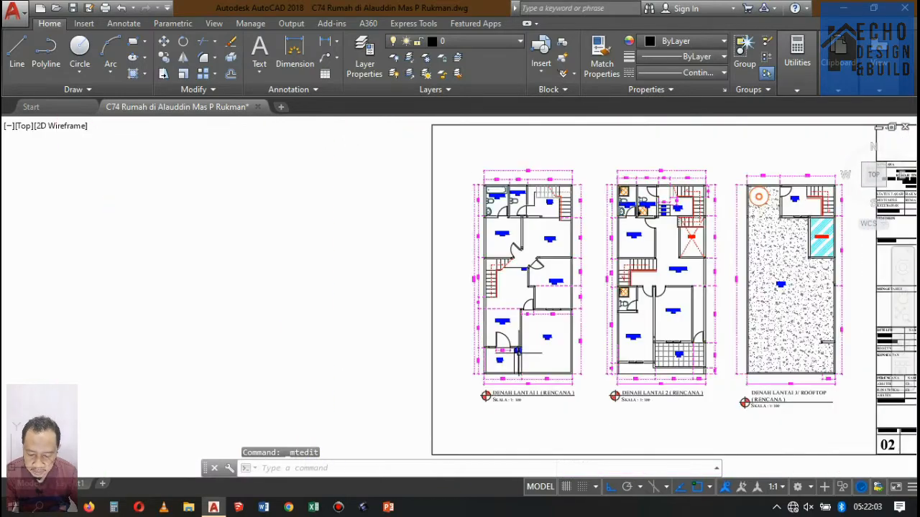
pyautogui.scroll(4, 548, 301)
pyautogui.scroll(-5, 548, 302)
pyautogui.scroll(9, 544, 313)
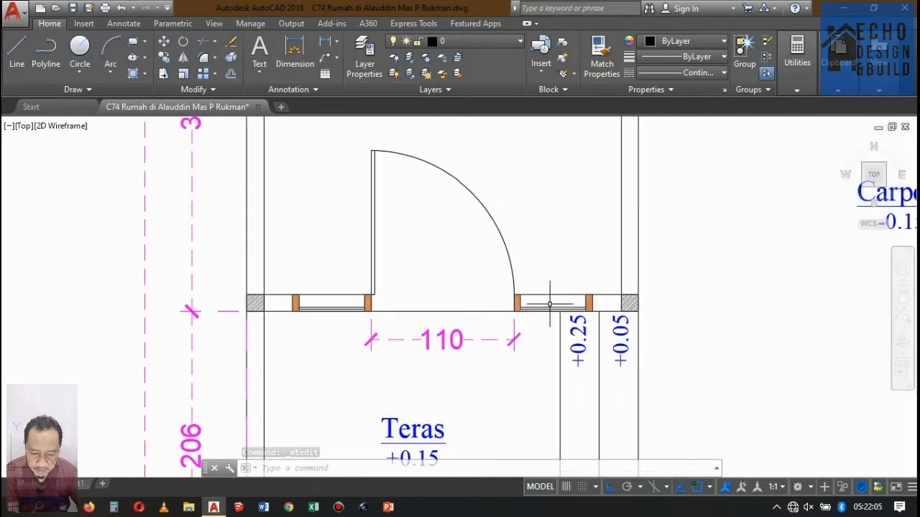
pyautogui.scroll(-2, 543, 317)
pyautogui.scroll(1, 551, 308)
pyautogui.click(554, 368)
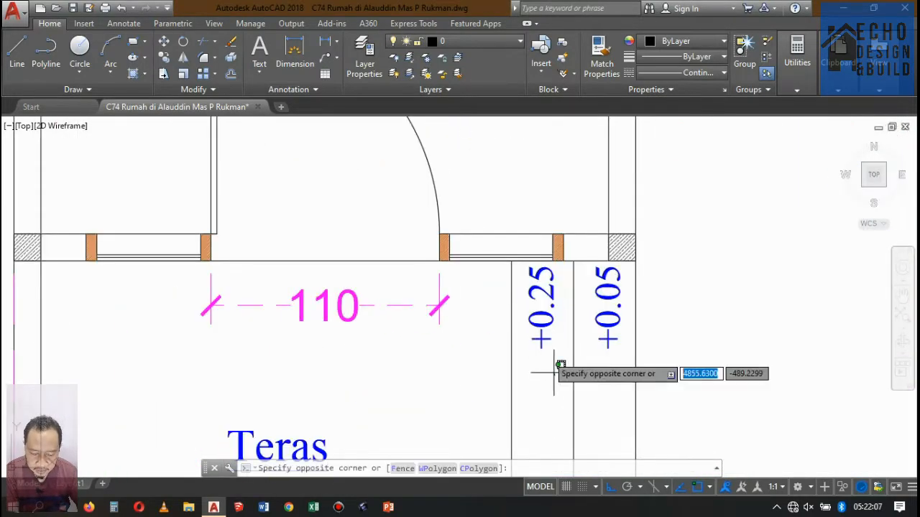
pyautogui.click(507, 310)
pyautogui.click(508, 311)
pyautogui.press('Delete')
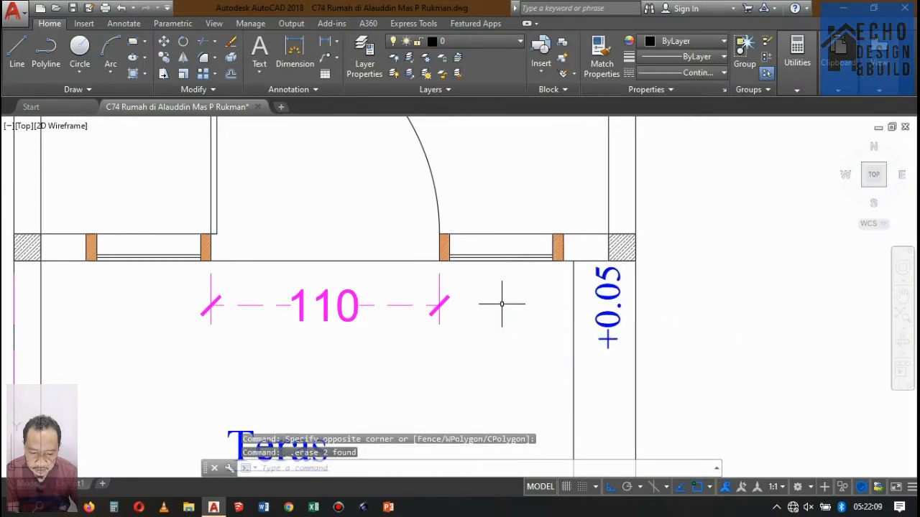
# Step: Compare the Teras level and the remaining +0.05 step with the Ruang Tamu and Carport levels on floor 1
pyautogui.scroll(-4, 504, 304)
pyautogui.scroll(4, 521, 301)
pyautogui.scroll(-4, 516, 317)
pyautogui.scroll(-2, 517, 320)
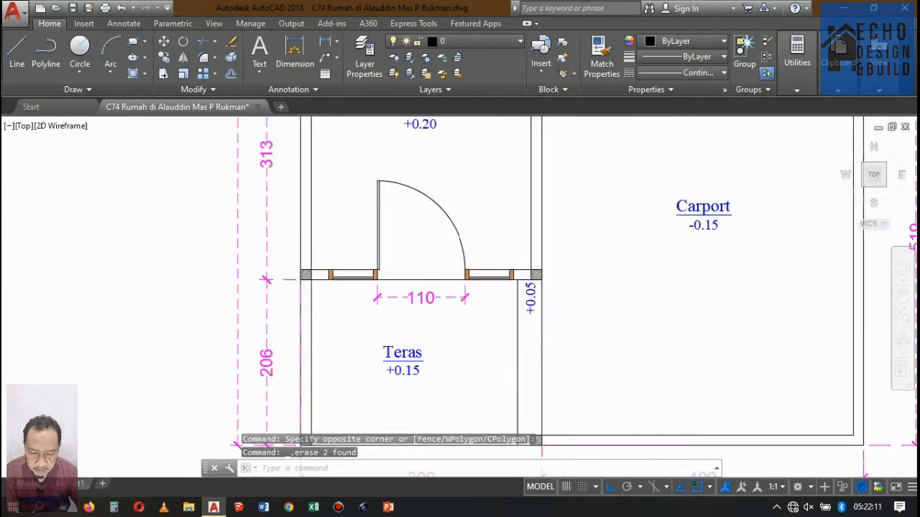
pyautogui.scroll(3, 479, 335)
pyautogui.scroll(-2, 479, 334)
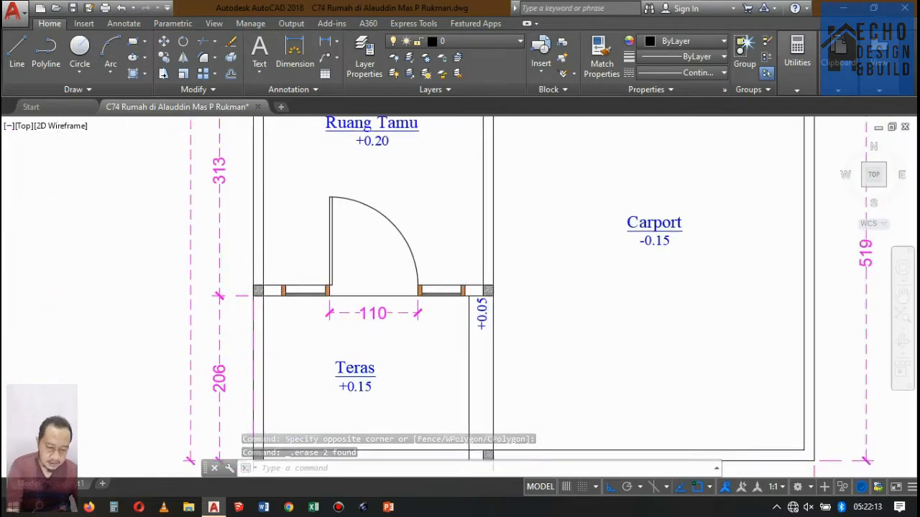
pyautogui.scroll(2, 492, 313)
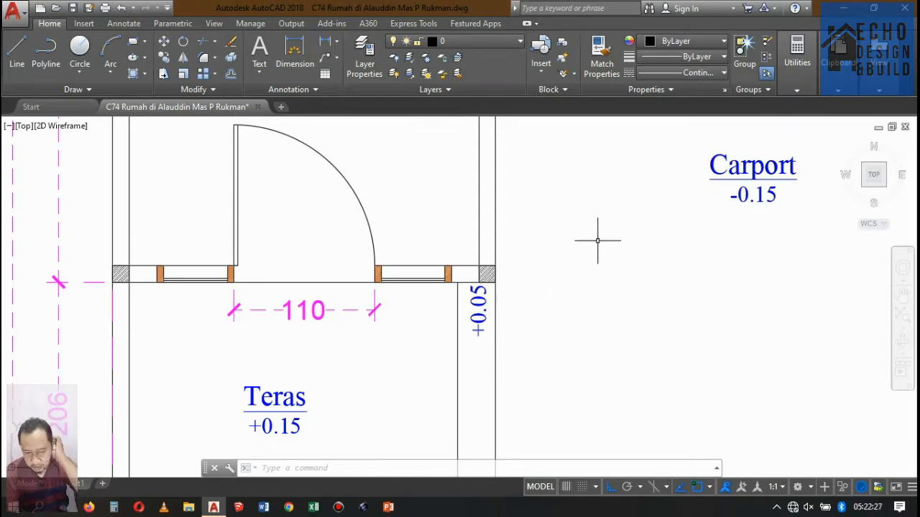
pyautogui.scroll(-6, 597, 240)
pyautogui.scroll(6, 555, 252)
pyautogui.scroll(-4, 499, 288)
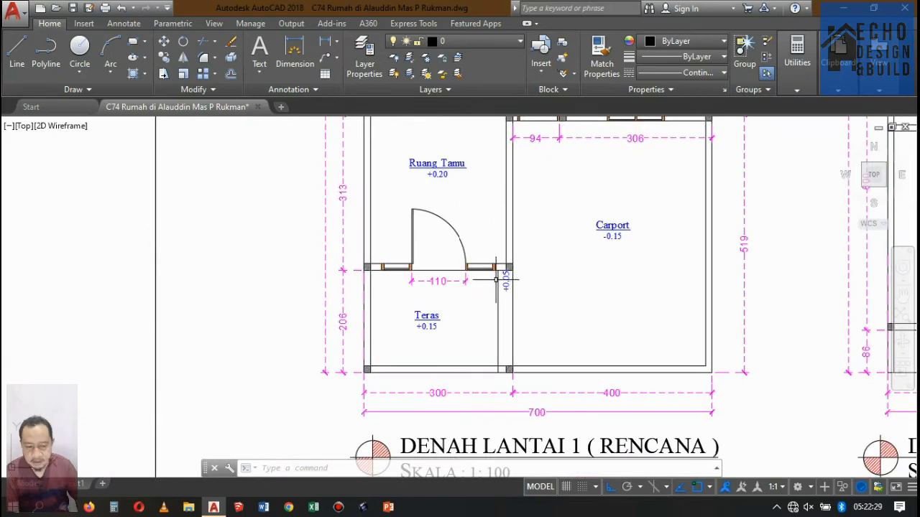
# Step: Change the floor level in the Carport label on the floor 1 plan to -0.05
pyautogui.scroll(2, 608, 244)
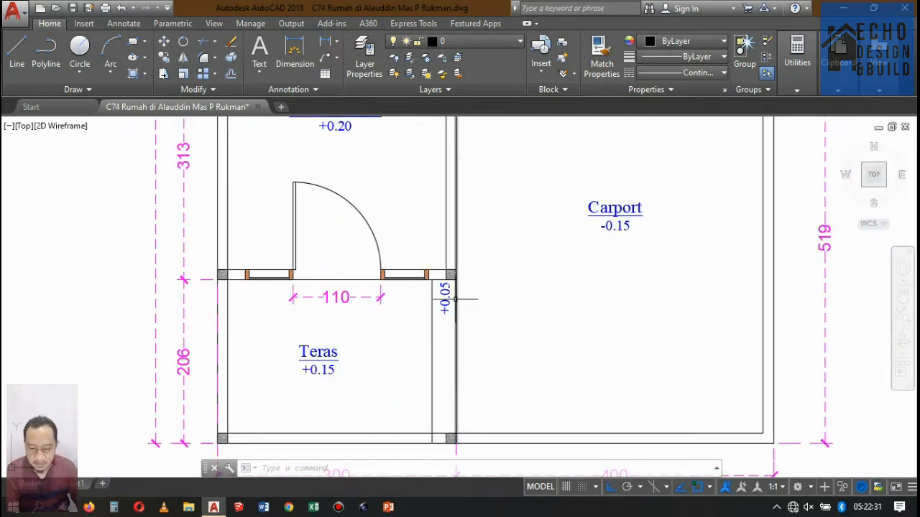
pyautogui.scroll(2, 472, 287)
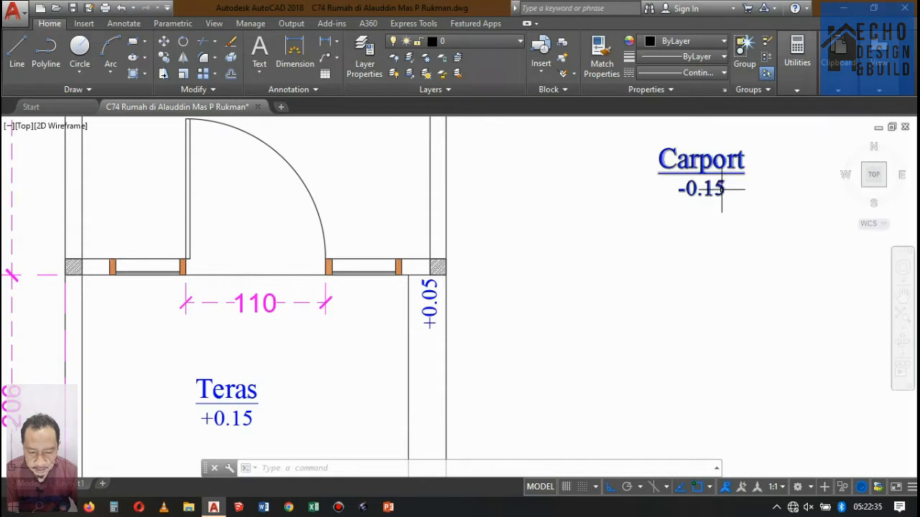
pyautogui.moveTo(722, 189)
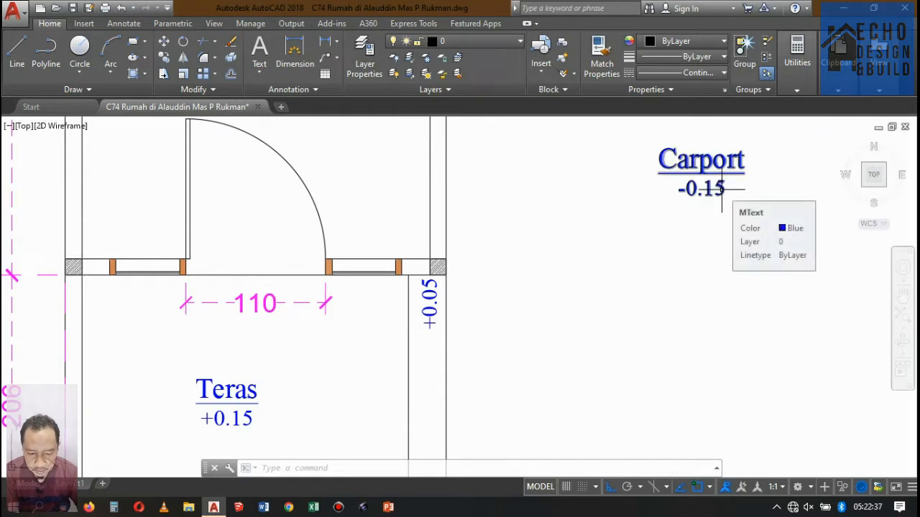
pyautogui.doubleClick(722, 189)
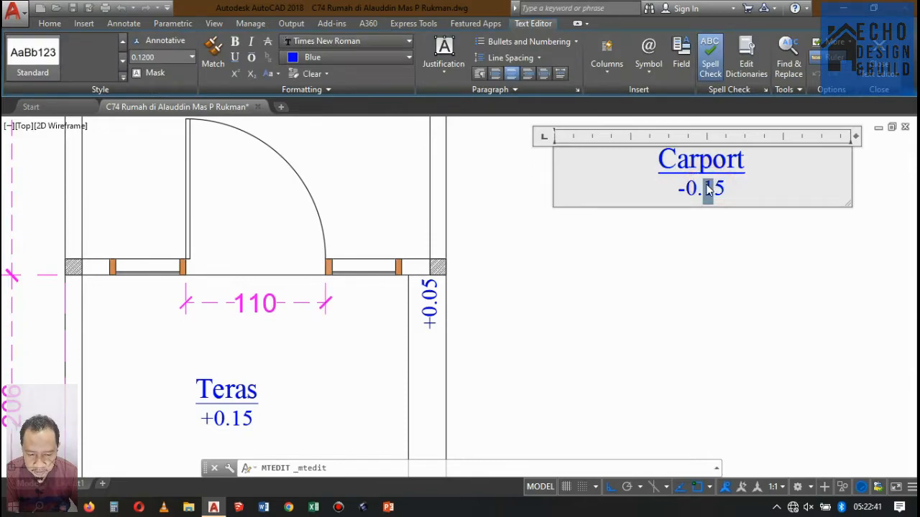
pyautogui.press('Escape')
# Step: Recheck the level sequence from the Carport over the +0.05 step to the Teras on the floor 1 plan
pyautogui.scroll(-5, 647, 232)
pyautogui.scroll(3, 544, 298)
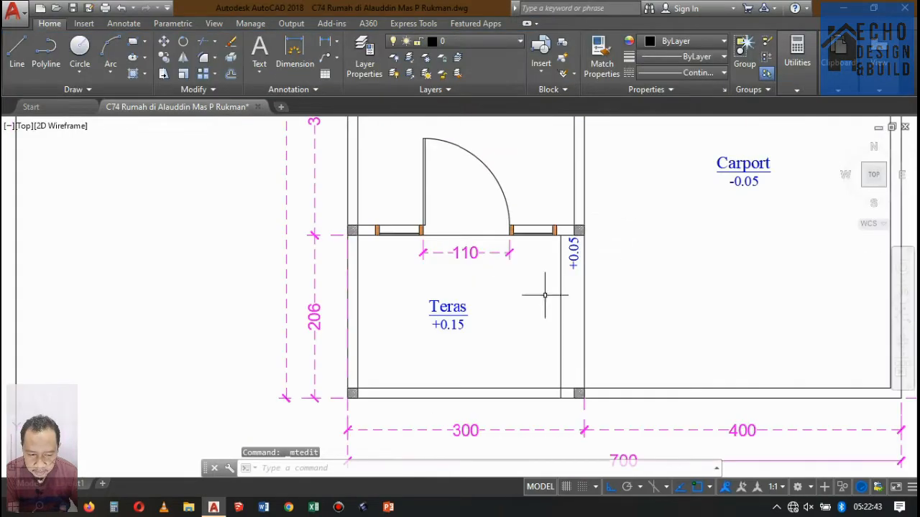
pyautogui.scroll(-3, 544, 309)
pyautogui.scroll(-3, 536, 248)
pyautogui.scroll(3, 536, 248)
pyautogui.scroll(-3, 536, 248)
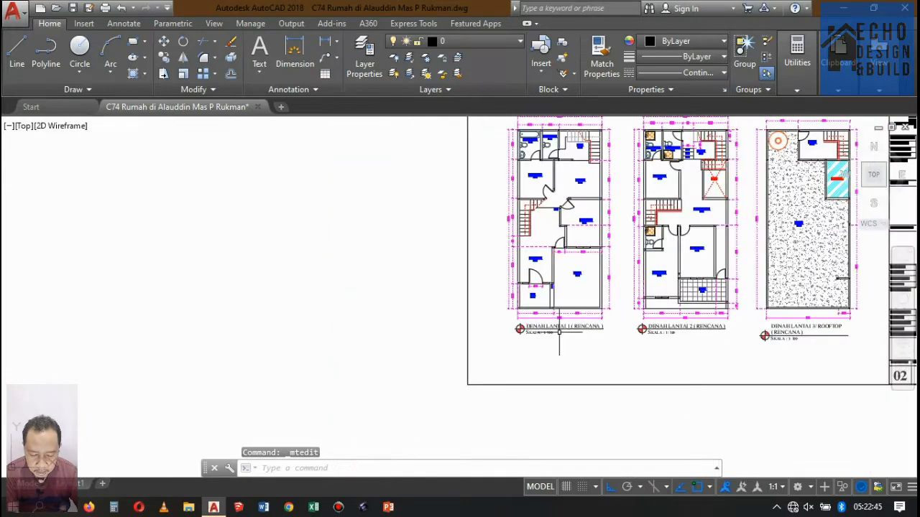
pyautogui.scroll(3, 536, 248)
pyautogui.scroll(6, 537, 248)
pyautogui.scroll(-4, 495, 293)
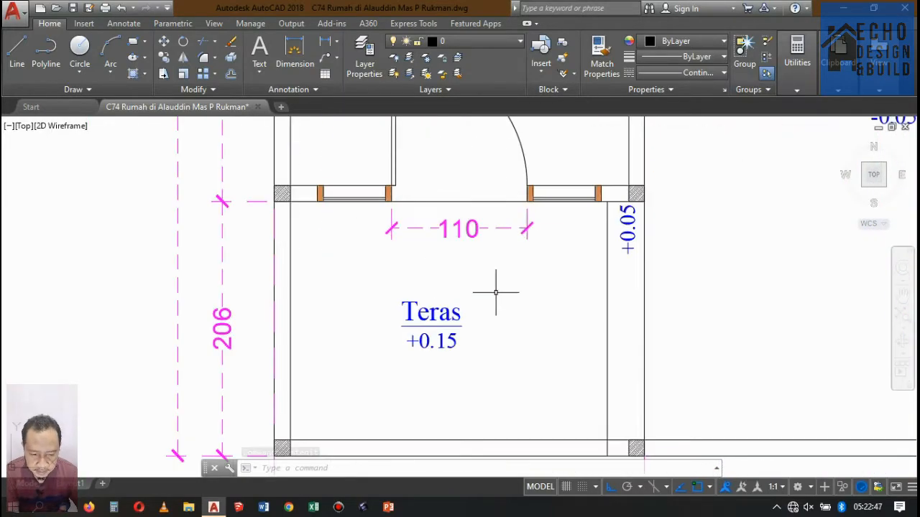
pyautogui.scroll(3, 553, 253)
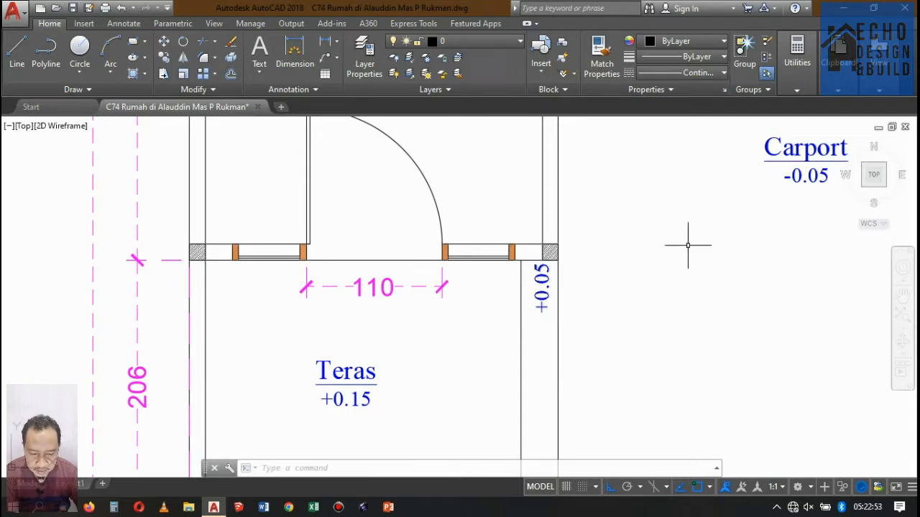
pyautogui.scroll(-3, 738, 193)
pyautogui.scroll(1, 736, 192)
pyautogui.scroll(-3, 582, 270)
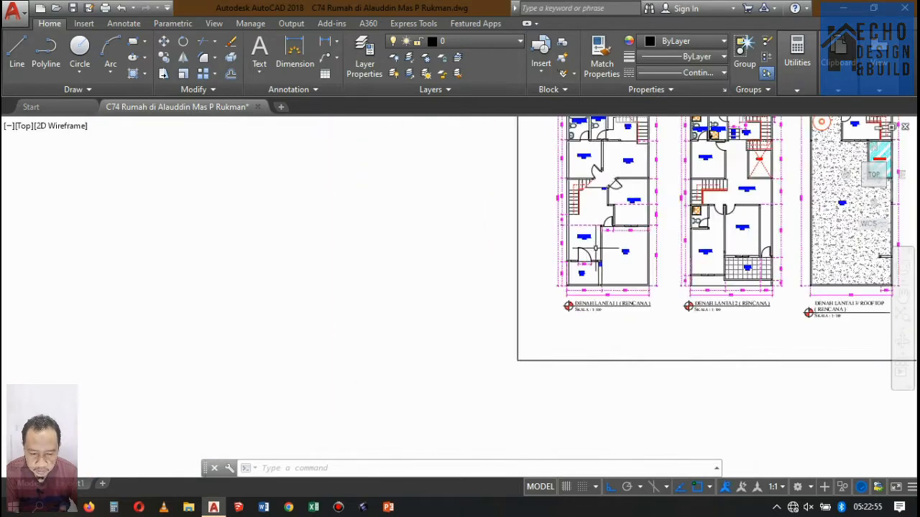
# Step: Check the floor 1 levels from the Teras and Ruang Tamu through the stair area to R. Makan, the bedrooms and Dapur
pyautogui.scroll(2, 616, 186)
pyautogui.scroll(2, 617, 185)
pyautogui.scroll(-3, 603, 187)
pyautogui.scroll(3, 593, 187)
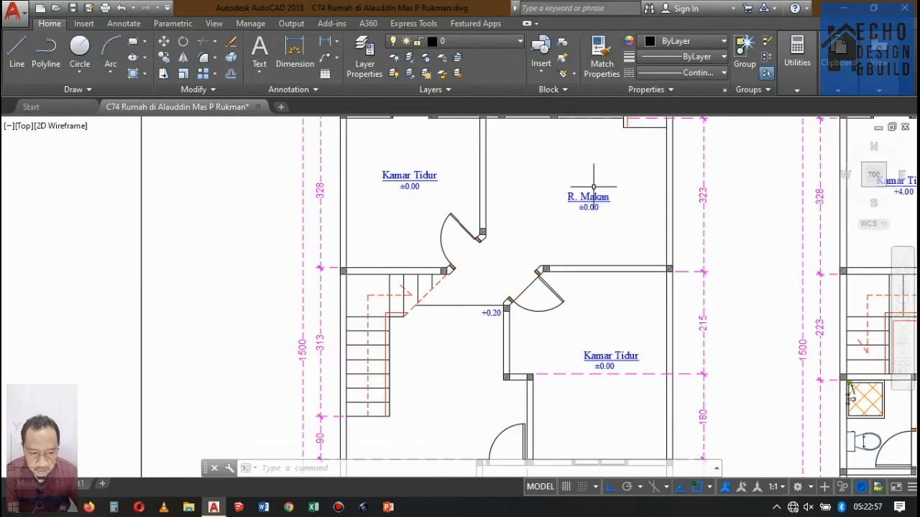
pyautogui.scroll(-3, 594, 187)
pyautogui.scroll(3, 564, 244)
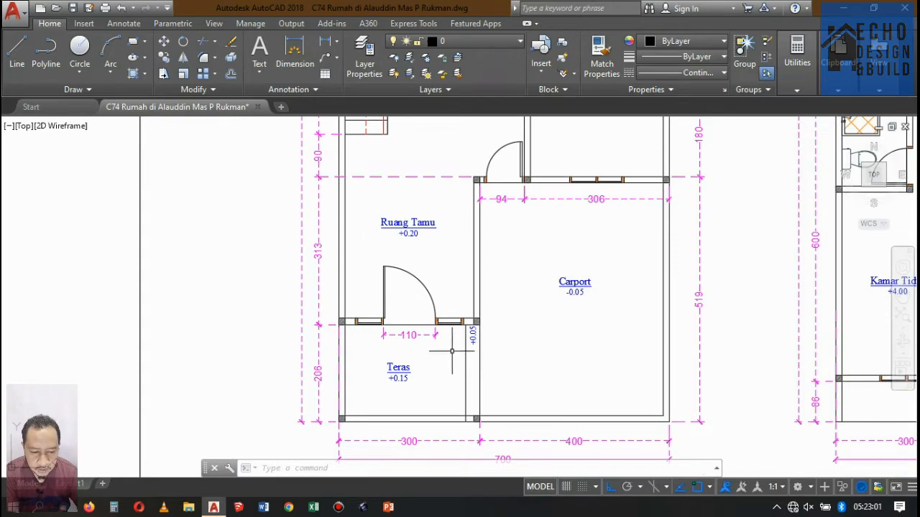
pyautogui.scroll(1, 452, 351)
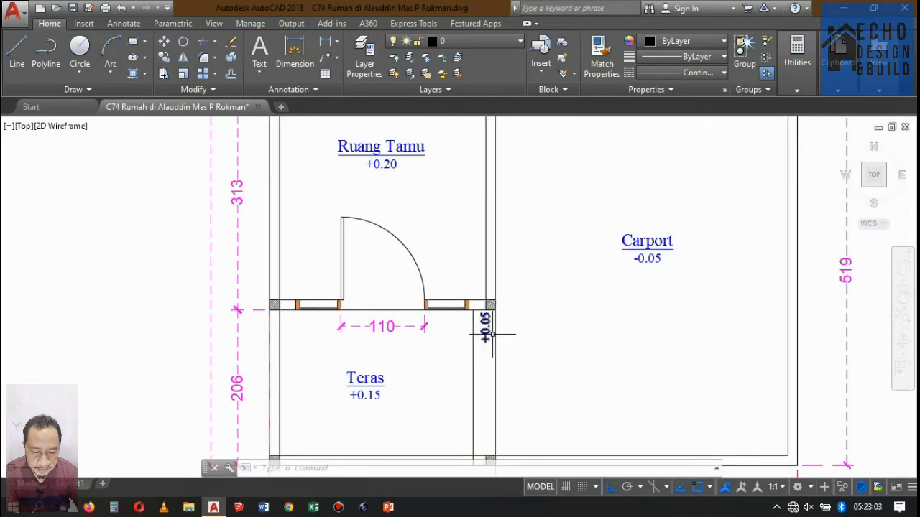
pyautogui.scroll(-3, 492, 335)
pyautogui.scroll(2, 496, 309)
pyautogui.scroll(-3, 503, 273)
pyautogui.scroll(4, 505, 241)
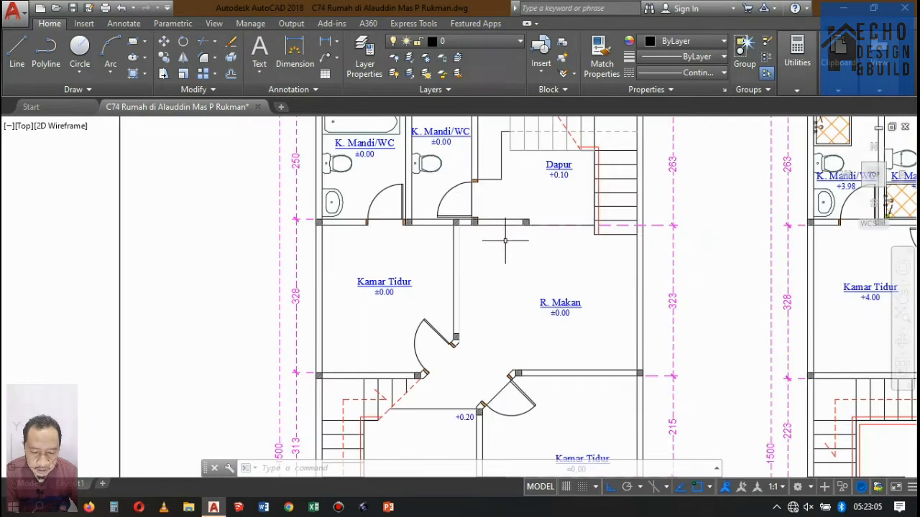
pyautogui.scroll(-2, 505, 241)
pyautogui.scroll(2, 518, 209)
pyautogui.scroll(-3, 518, 212)
pyautogui.scroll(4, 489, 259)
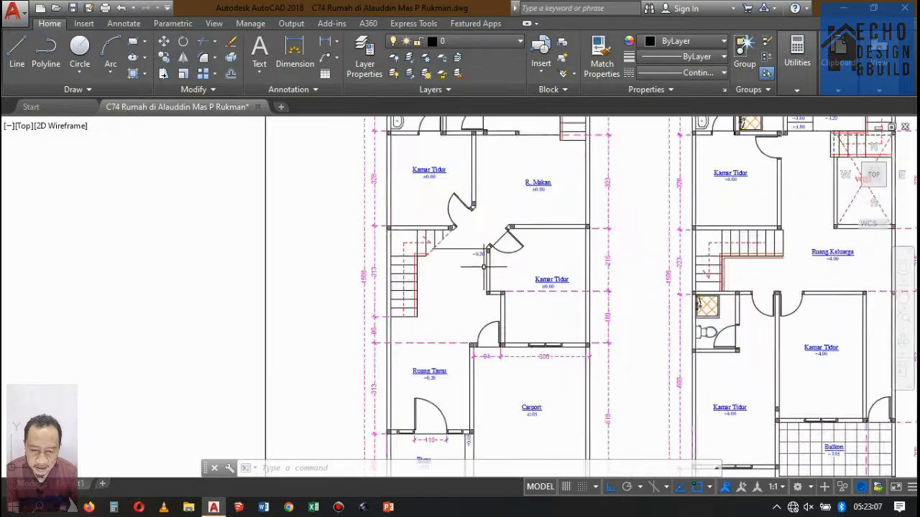
# Step: Examine the floor 2 levels around Ruang Keluarga and the steps beside the Lantai 2 landing
pyautogui.scroll(-3, 484, 266)
pyautogui.scroll(5, 489, 294)
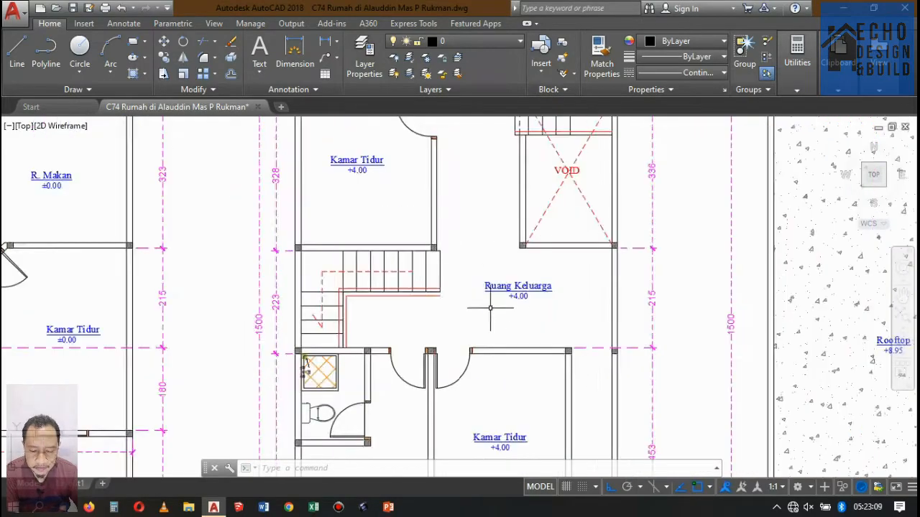
pyautogui.scroll(2, 490, 308)
pyautogui.scroll(-5, 490, 308)
pyautogui.scroll(5, 530, 196)
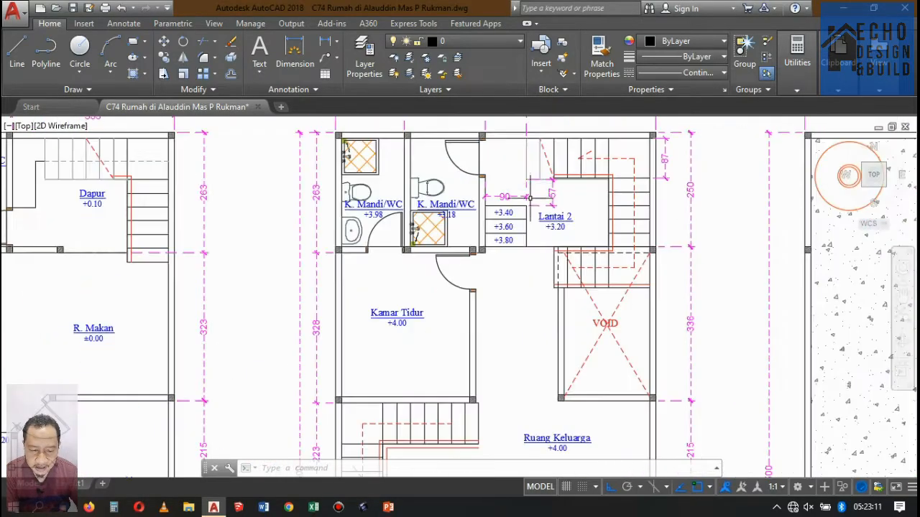
pyautogui.scroll(5, 530, 196)
pyautogui.scroll(-3, 496, 259)
pyautogui.scroll(3, 489, 271)
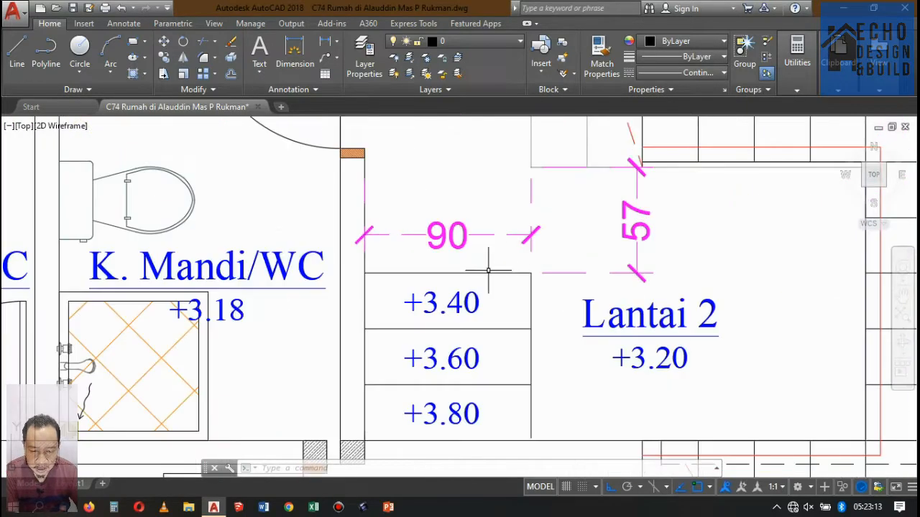
# Step: Move the 90 dimension beside the Lantai 2 landing upward, clear of the +3.40 step
pyautogui.scroll(-5, 488, 271)
pyautogui.scroll(4, 496, 248)
pyautogui.click(537, 249)
pyautogui.click(502, 219)
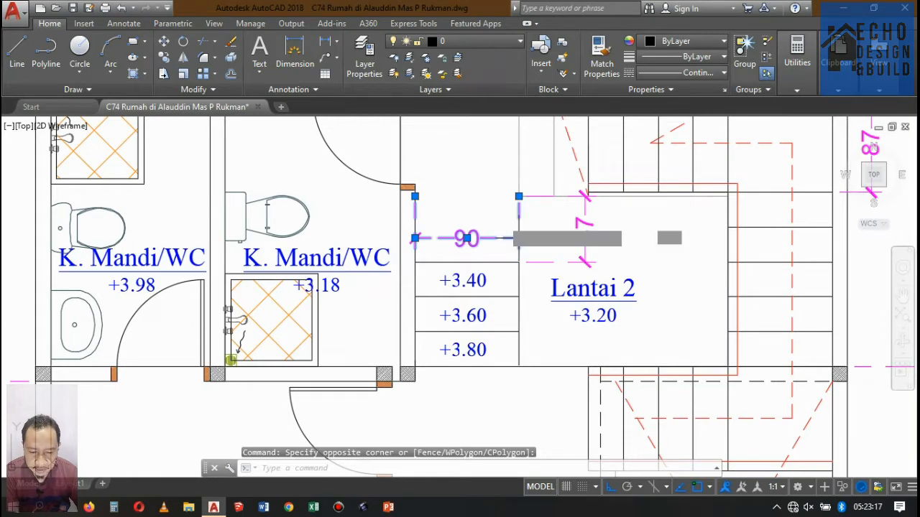
pyautogui.click(518, 238)
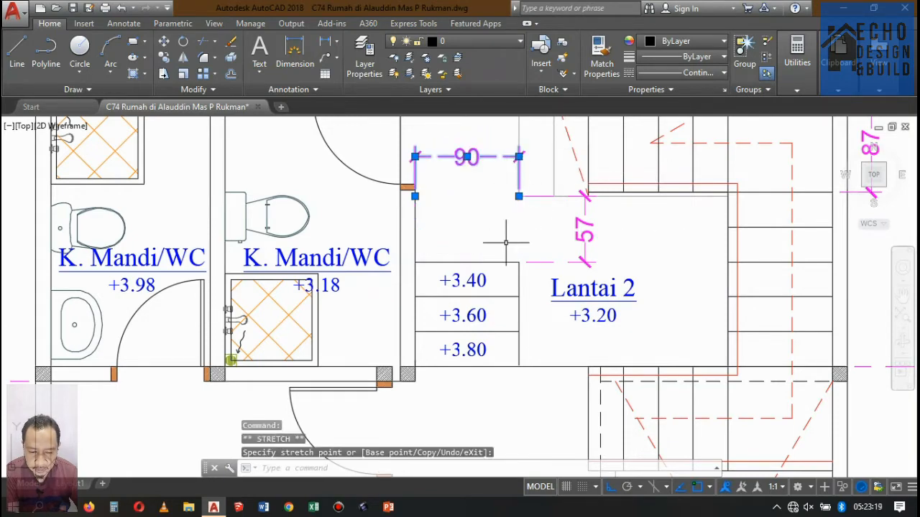
pyautogui.press('Escape')
# Step: Copy the upper edge line of the +3.40 step 0.30 upward on the floor 2 plan
pyautogui.click(501, 274)
pyautogui.click(496, 250)
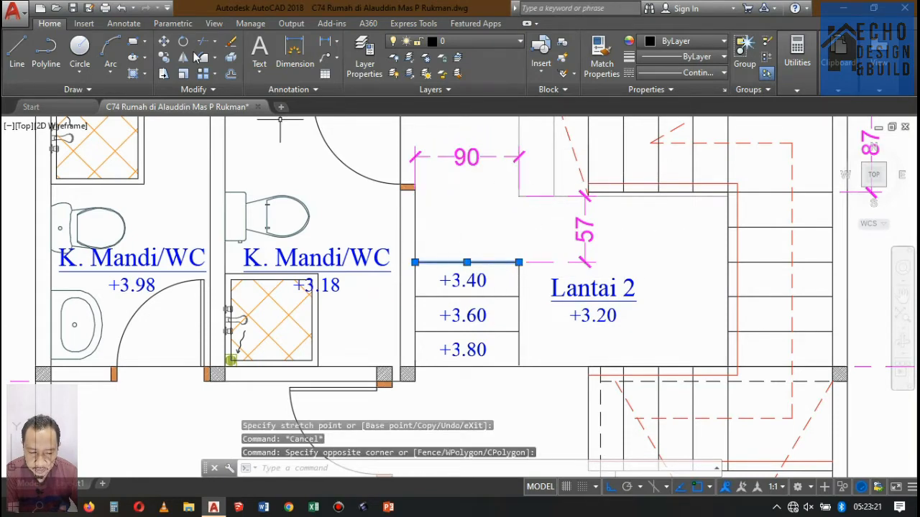
pyautogui.click(164, 58)
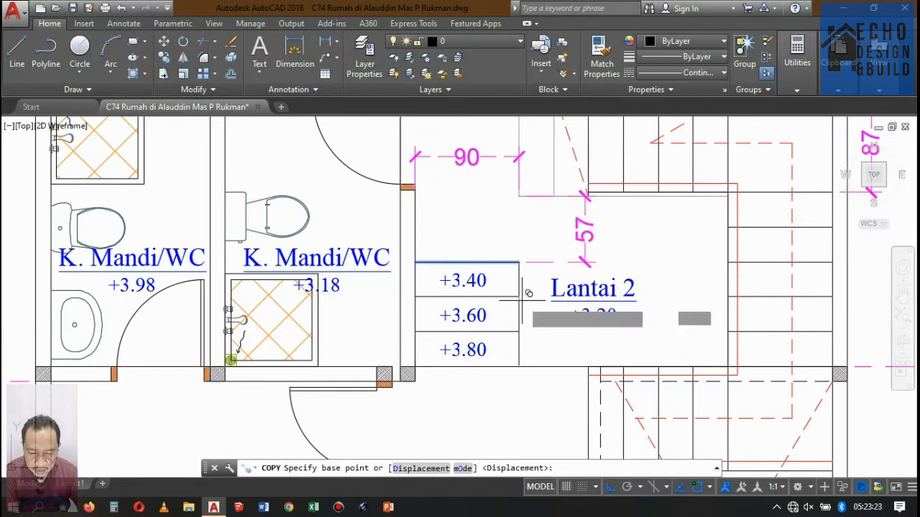
pyautogui.click(519, 262)
pyautogui.click(511, 252)
pyautogui.scroll(-8, 496, 251)
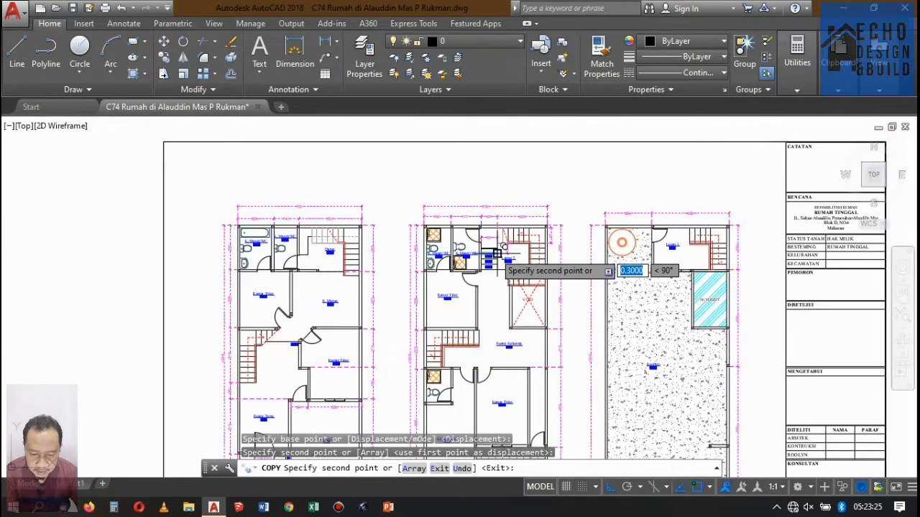
pyautogui.press('Return')
# Step: Delete the copied step line above the +3.40 step on the floor 2 plan
pyautogui.scroll(9, 495, 253)
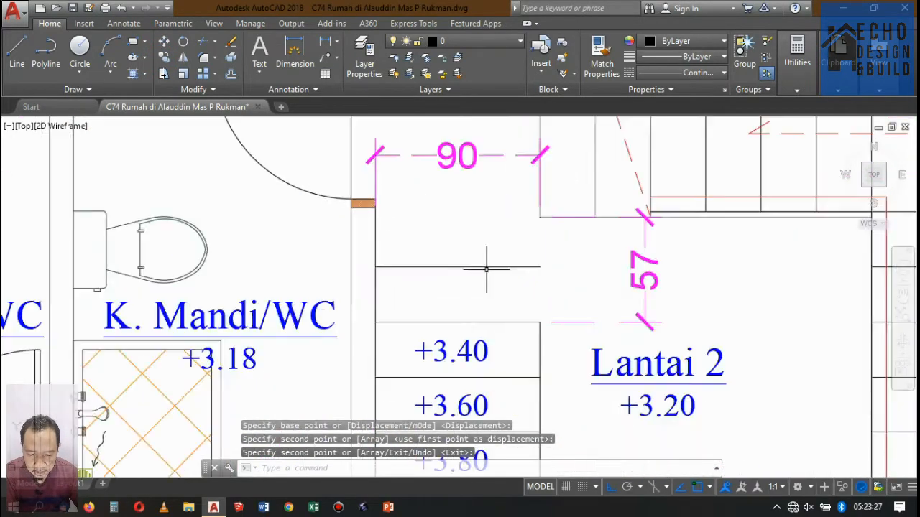
pyautogui.click(488, 271)
pyautogui.click(482, 251)
pyautogui.press('Delete')
pyautogui.scroll(-8, 505, 253)
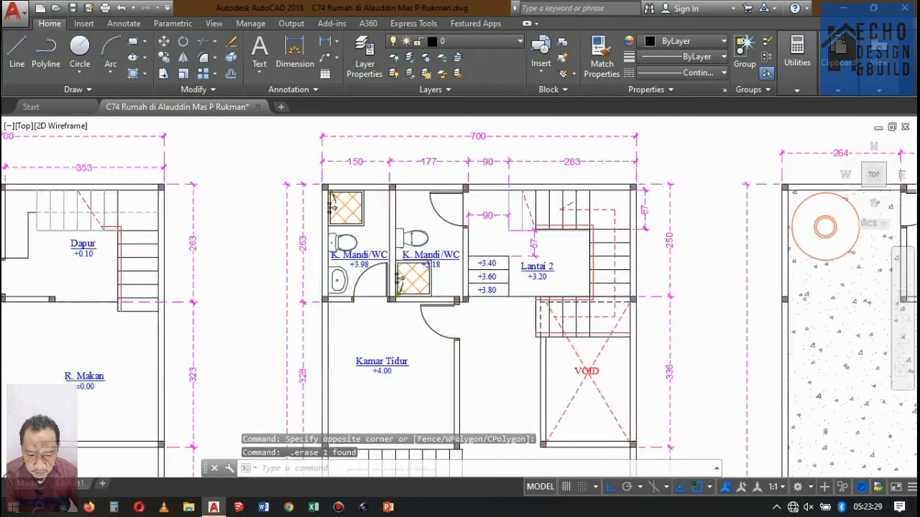
# Step: Save the drawing with the corrected floor plans on sheet 02
pyautogui.scroll(4, 506, 253)
pyautogui.scroll(-4, 506, 253)
pyautogui.scroll(2, 538, 261)
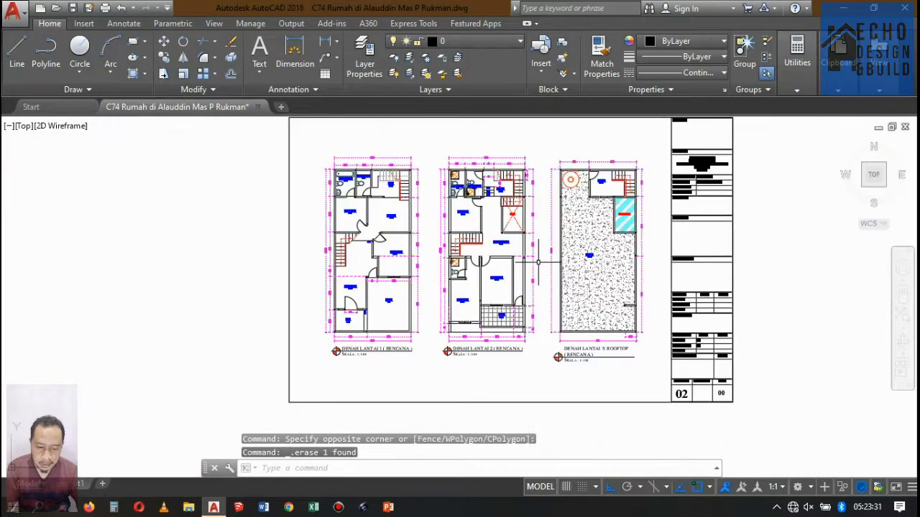
pyautogui.scroll(-4, 537, 262)
pyautogui.scroll(5, 537, 262)
pyautogui.scroll(-6, 498, 282)
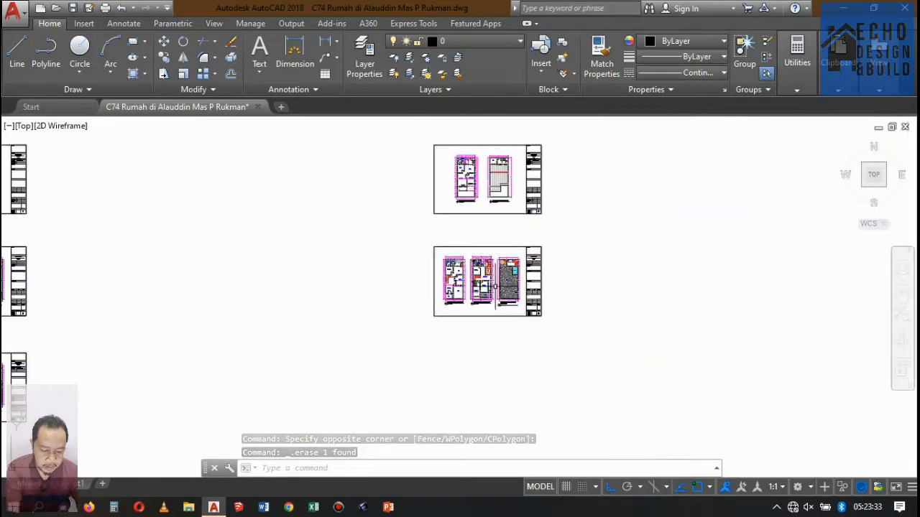
pyautogui.scroll(4, 498, 282)
pyautogui.scroll(-2, 506, 276)
pyautogui.scroll(4, 463, 272)
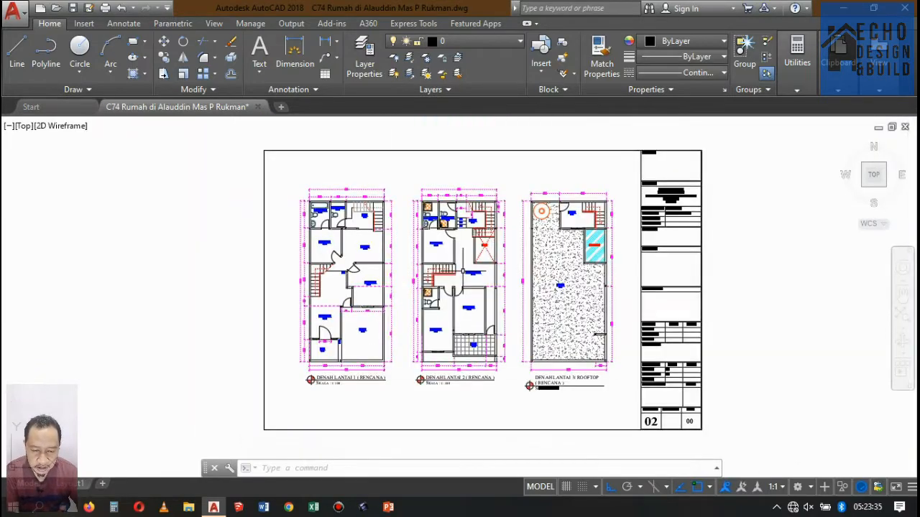
pyautogui.scroll(-2, 446, 280)
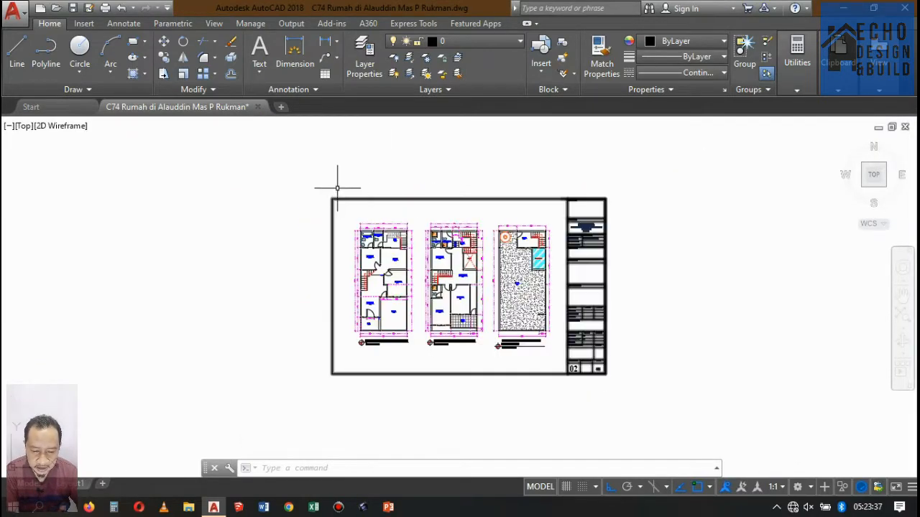
pyautogui.click(74, 9)
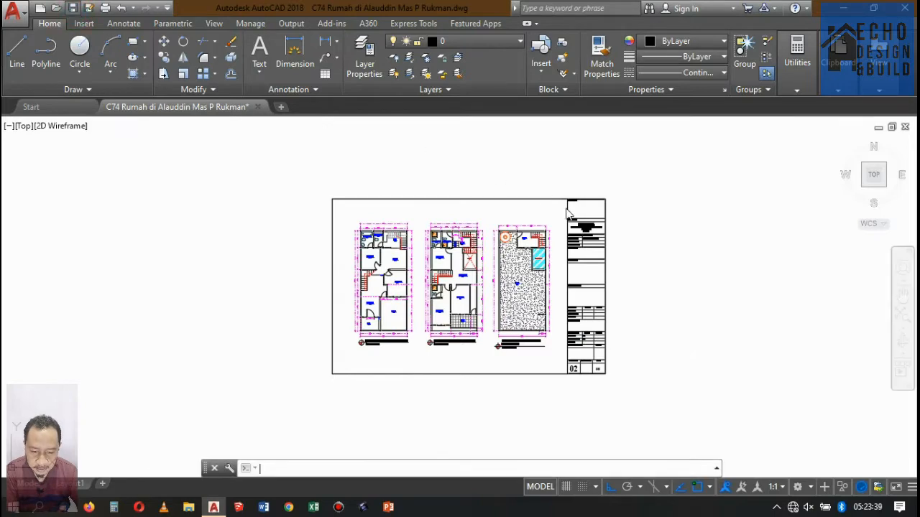
# Step: Copy the three floor plans of sheet 02, without the sheet frame, to the empty area right of the sheet
pyautogui.scroll(4, 460, 219)
pyautogui.scroll(-4, 453, 216)
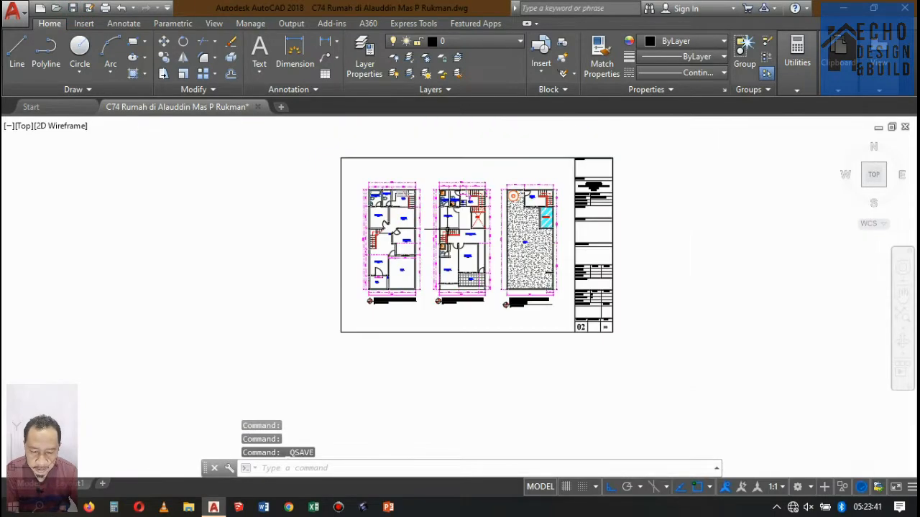
pyautogui.scroll(2, 449, 215)
pyautogui.scroll(-6, 447, 214)
pyautogui.scroll(4, 395, 179)
pyautogui.click(380, 170)
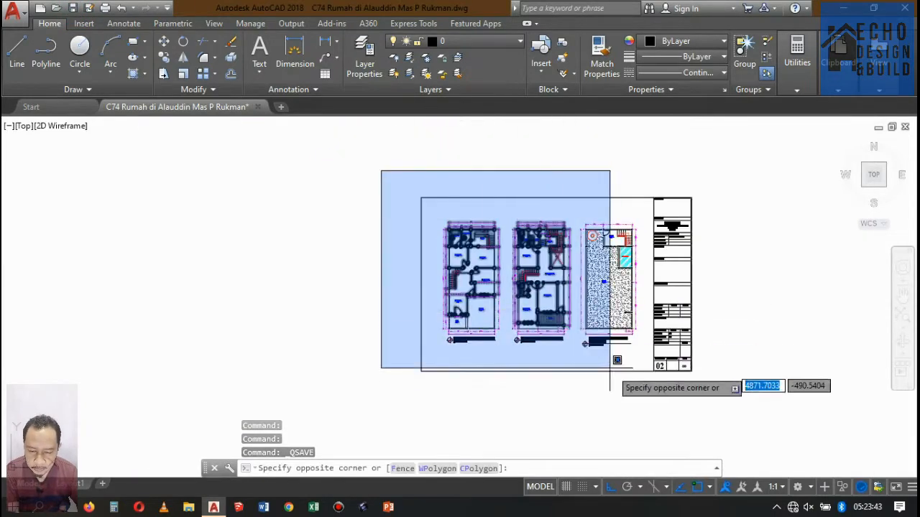
pyautogui.click(643, 405)
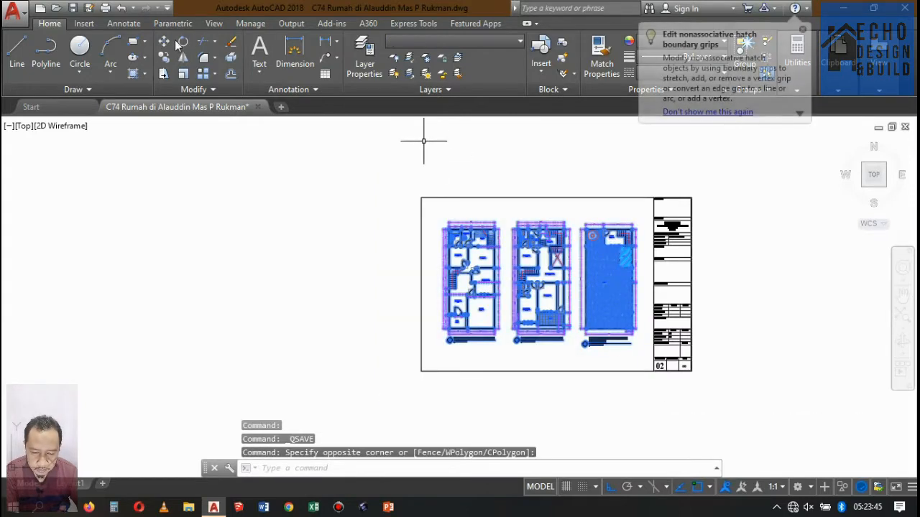
pyautogui.write('co')
pyautogui.press('Return')
pyautogui.click(524, 182)
pyautogui.scroll(-5, 523, 164)
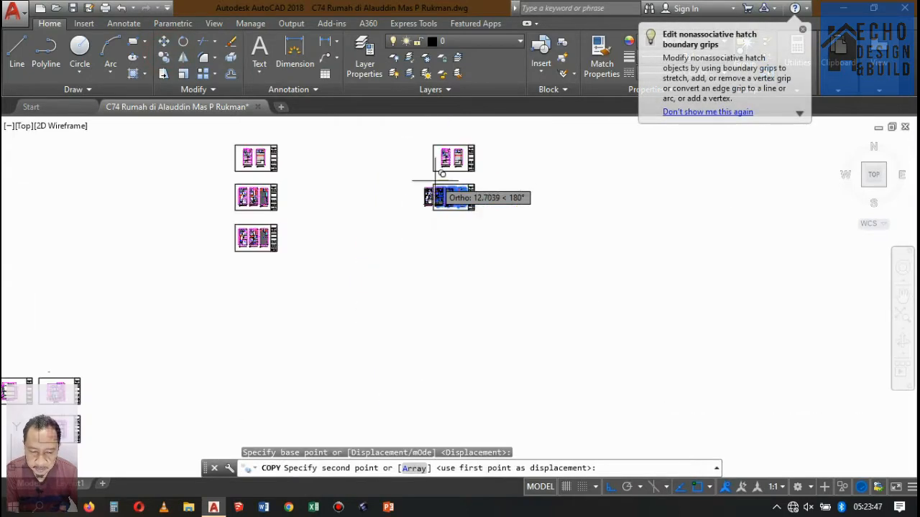
pyautogui.scroll(3, 445, 194)
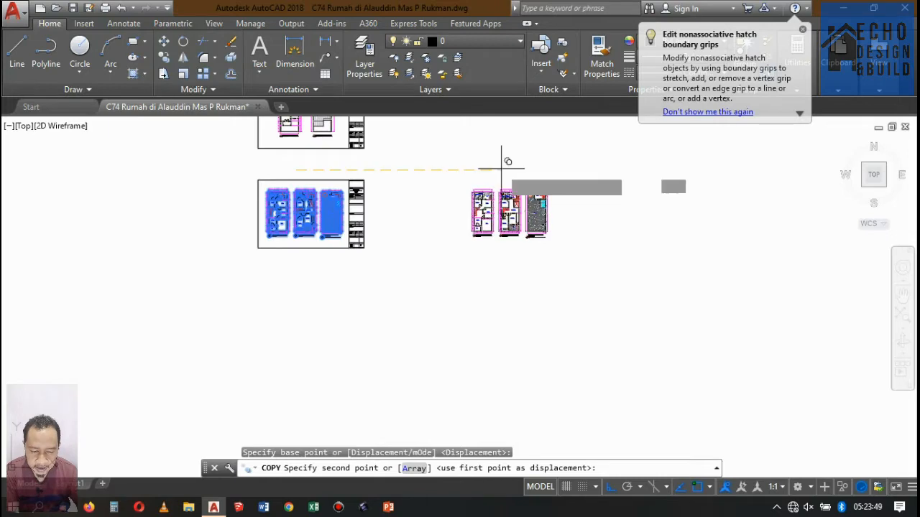
pyautogui.click(503, 170)
pyautogui.press('Escape')
# Step: Copy the three frameless floor plans again, about 48 units horizontally to their right
pyautogui.scroll(5, 488, 191)
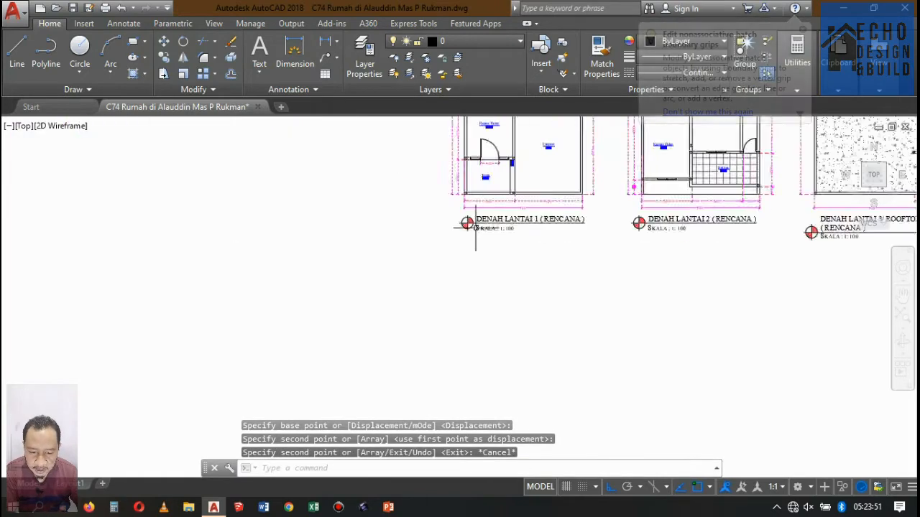
pyautogui.scroll(-5, 489, 191)
pyautogui.scroll(5, 507, 251)
pyautogui.scroll(-2, 503, 244)
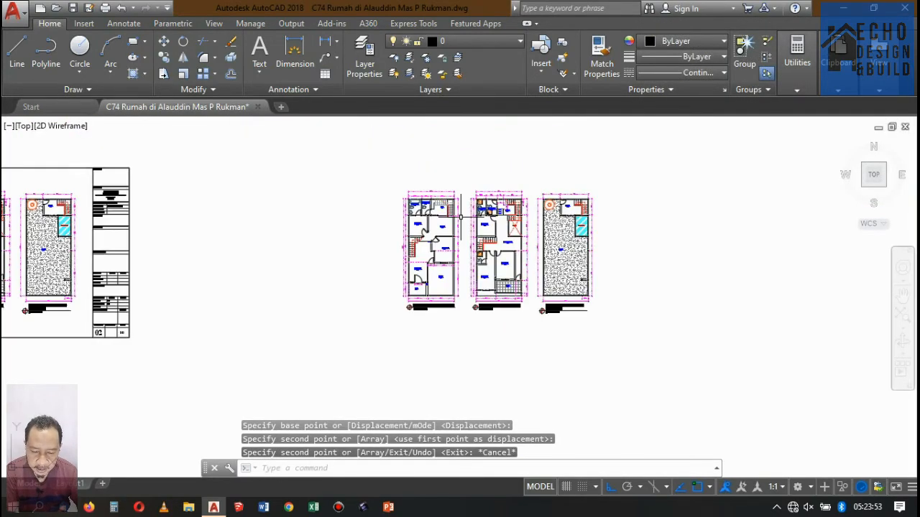
pyautogui.click(358, 173)
pyautogui.click(621, 324)
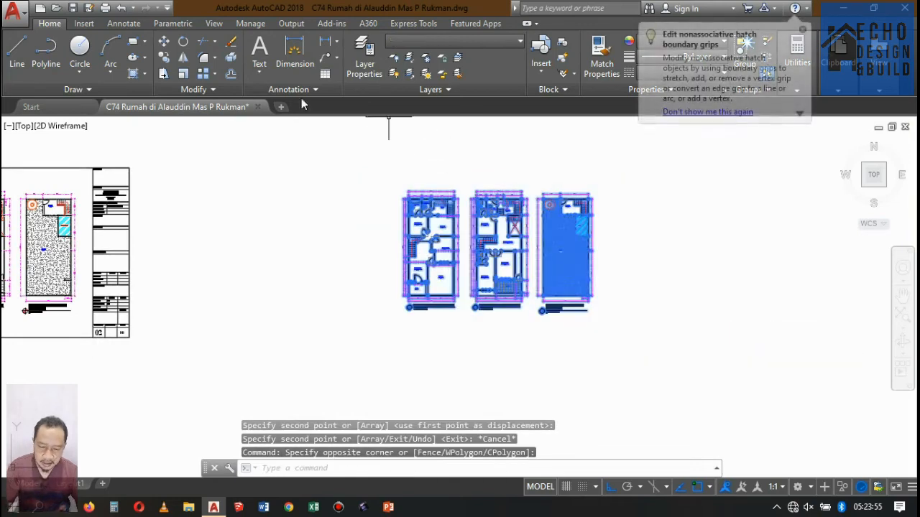
pyautogui.click(164, 57)
pyautogui.scroll(-4, 329, 195)
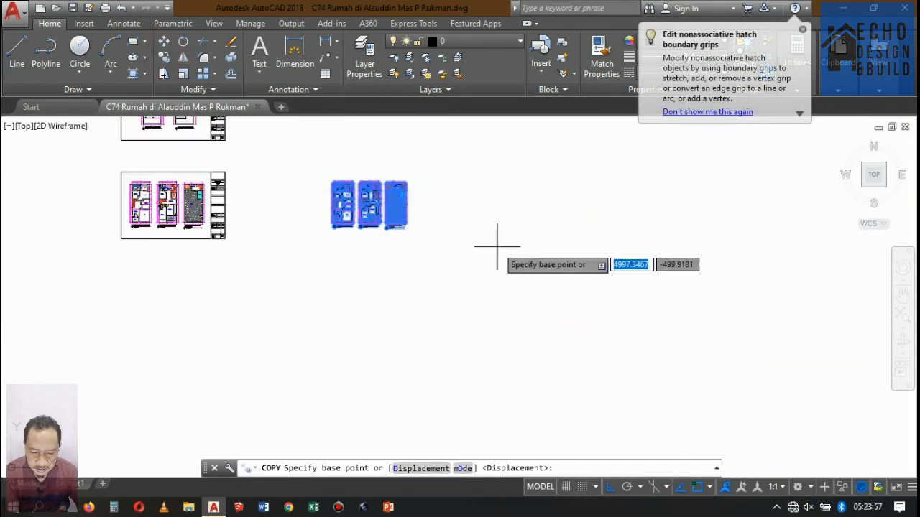
pyautogui.click(498, 251)
pyautogui.click(626, 233)
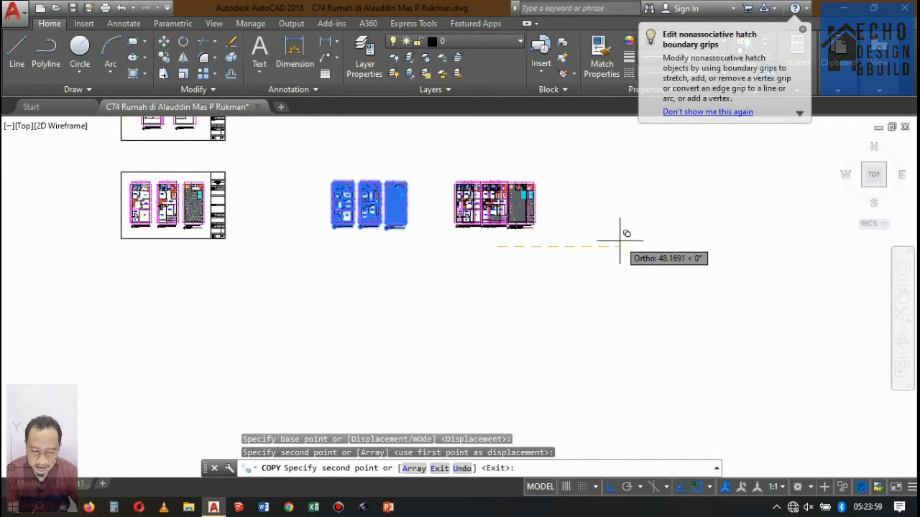
pyautogui.press('Escape')
# Step: Delete the windows and their outer frames on both sides of the Teras entrance door on sheet 02's floor 1 plan
pyautogui.scroll(8, 176, 209)
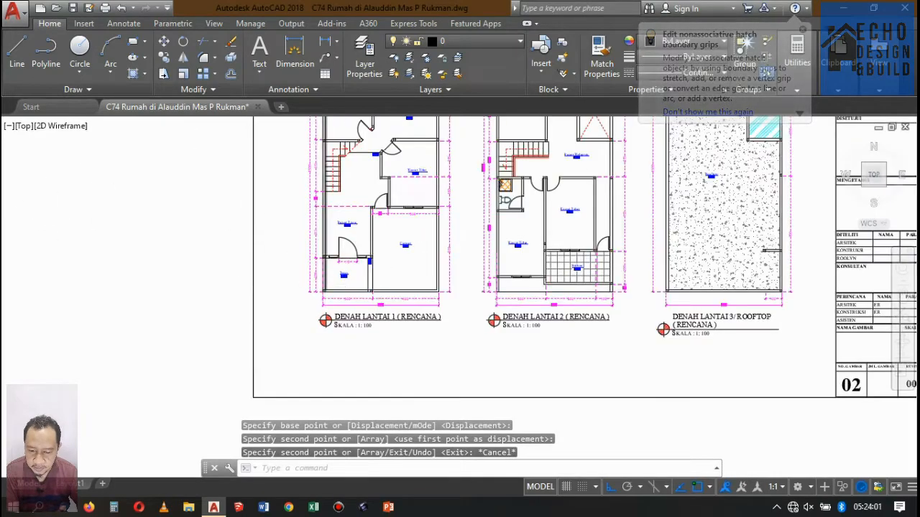
pyautogui.scroll(12, 285, 390)
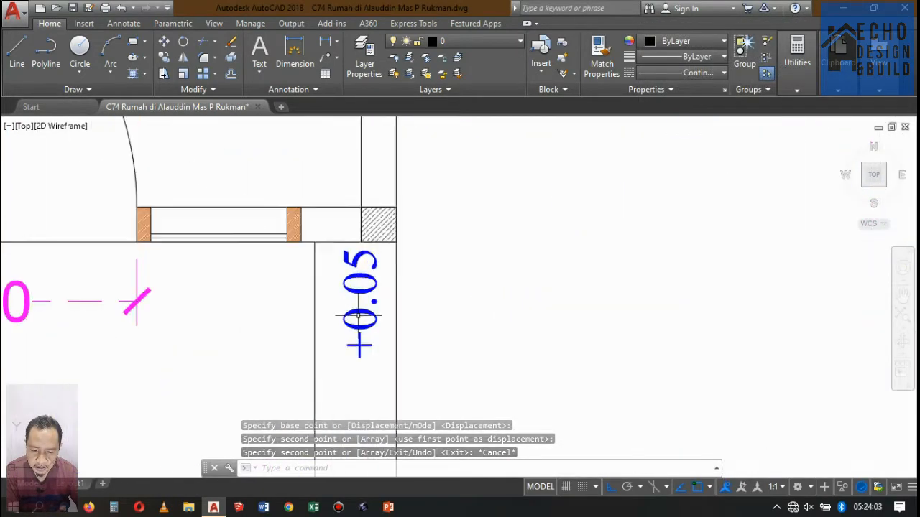
pyautogui.scroll(-6, 377, 193)
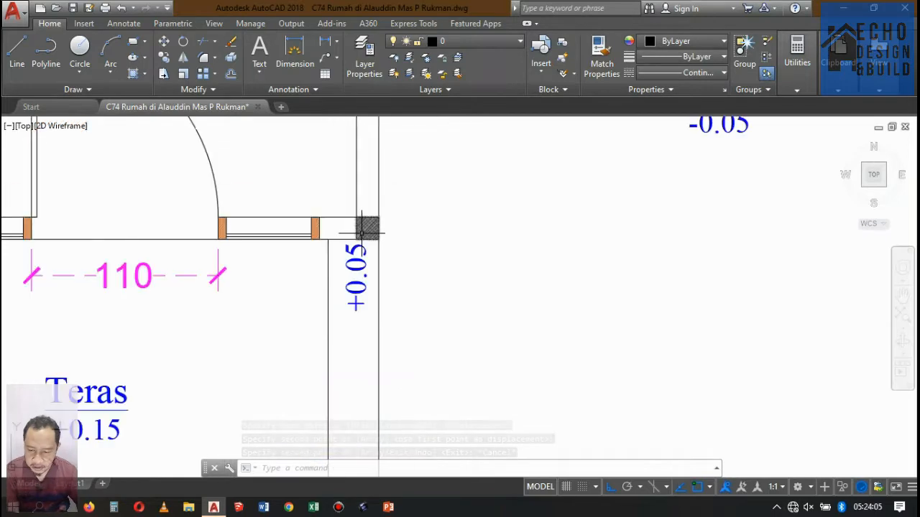
pyautogui.scroll(1, 261, 230)
pyautogui.scroll(2, 277, 245)
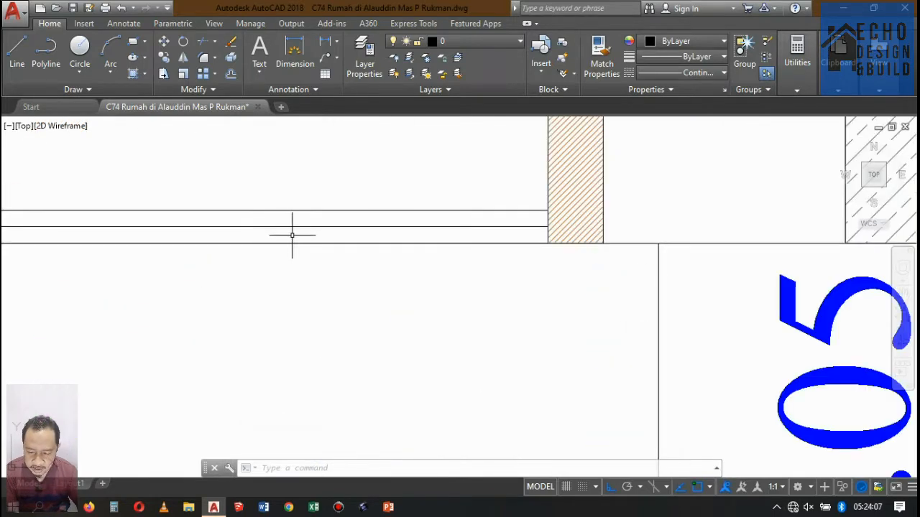
pyautogui.click(287, 199)
pyautogui.scroll(-4, 319, 242)
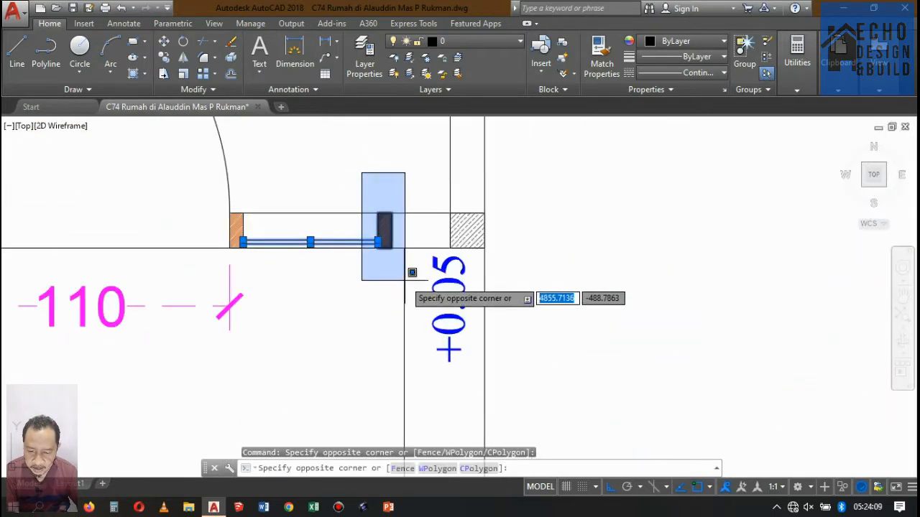
pyautogui.scroll(-5, 412, 273)
pyautogui.scroll(3, 309, 205)
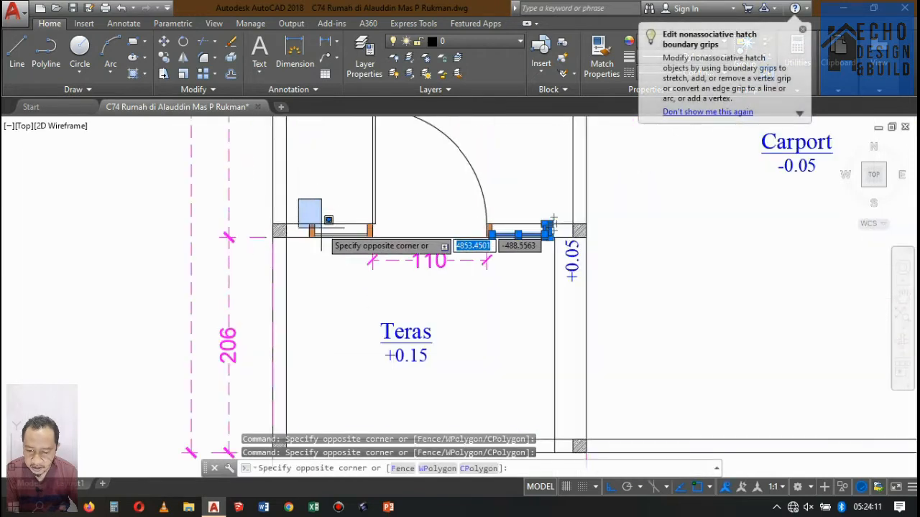
pyautogui.click(379, 242)
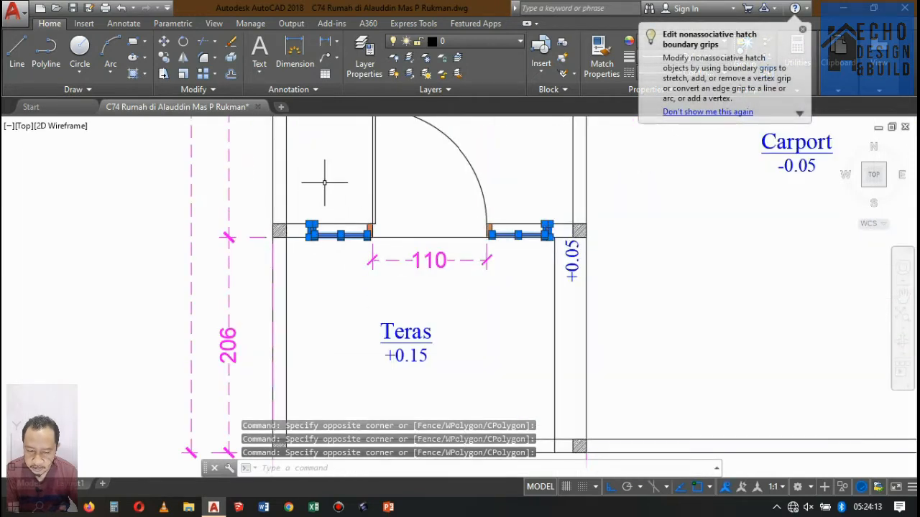
pyautogui.press('Delete')
# Step: Examine the front wall around Teras on floor 1 against the front of the floor 2 plan
pyautogui.scroll(-5, 335, 149)
pyautogui.scroll(4, 359, 173)
pyautogui.scroll(-5, 394, 194)
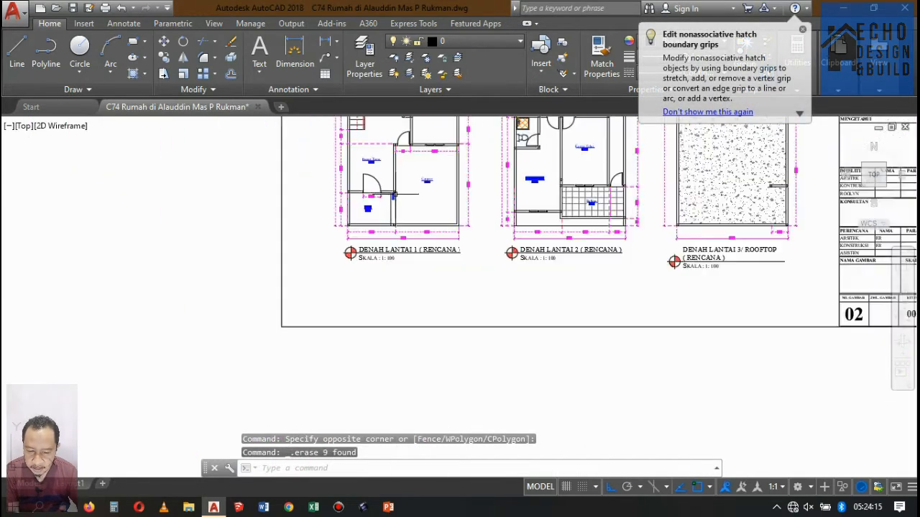
pyautogui.scroll(10, 393, 194)
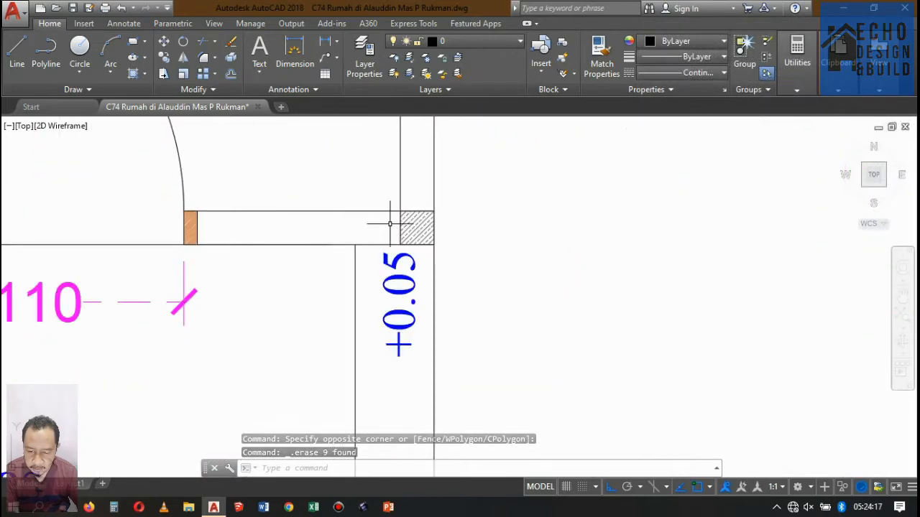
pyautogui.scroll(-8, 419, 148)
pyautogui.scroll(3, 515, 201)
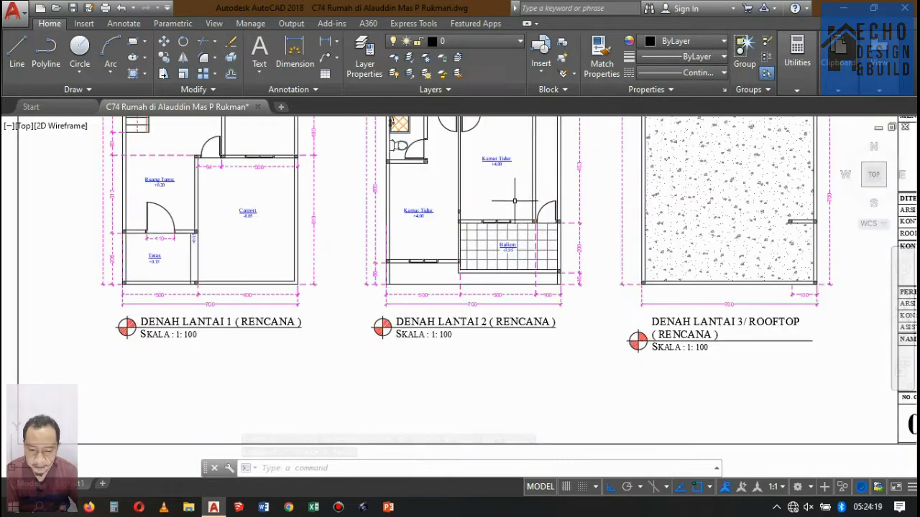
pyautogui.scroll(-4, 515, 201)
pyautogui.scroll(2, 549, 207)
pyautogui.scroll(-3, 541, 210)
pyautogui.scroll(1, 494, 207)
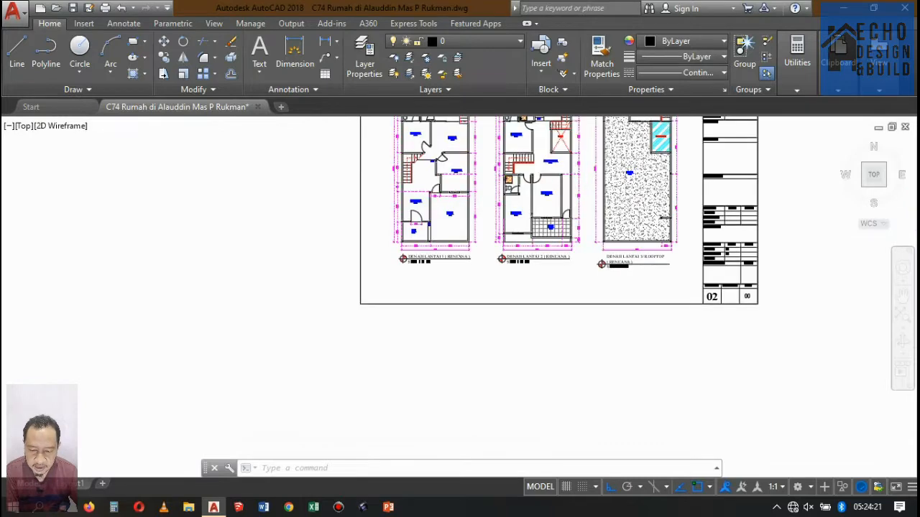
# Step: Delete the hatched column at the wall corner between Ruang Tamu, Teras and Carport on the floor 1 plan
pyautogui.scroll(4, 471, 201)
pyautogui.scroll(6, 332, 253)
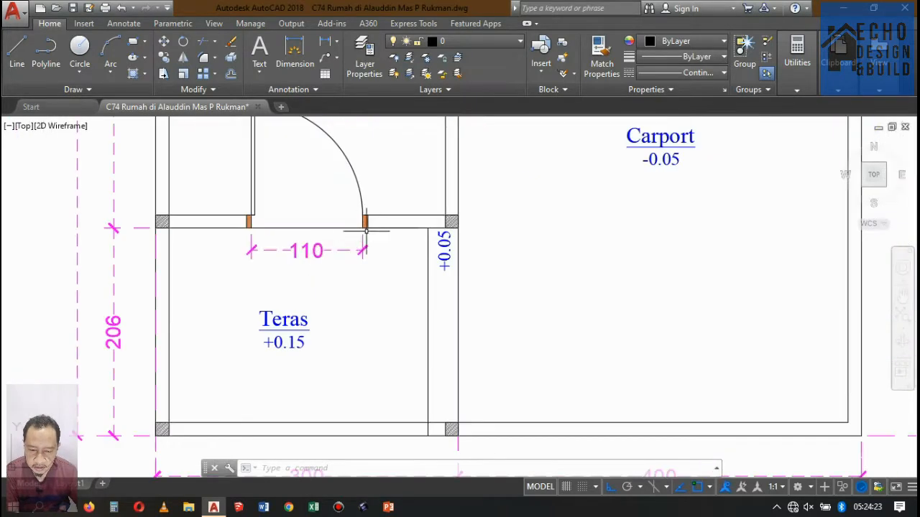
pyautogui.scroll(5, 437, 207)
pyautogui.click(445, 196)
pyautogui.click(581, 301)
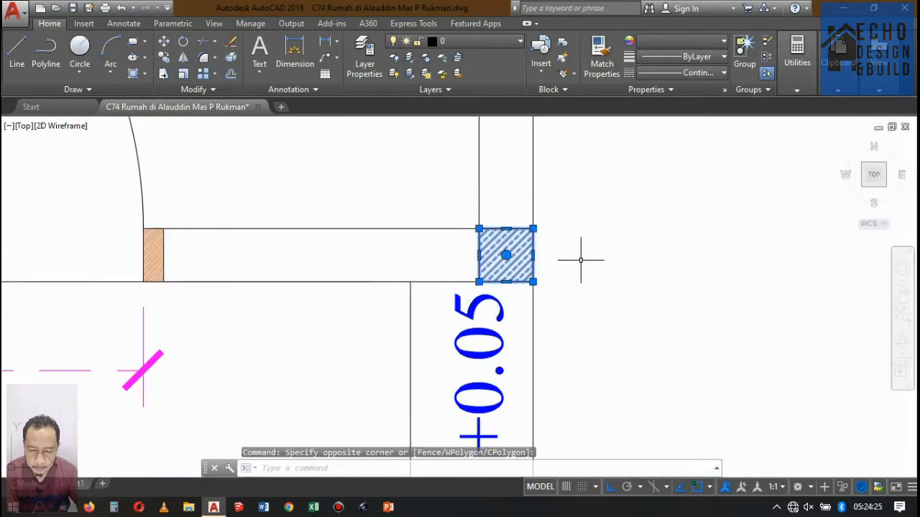
pyautogui.press('Delete')
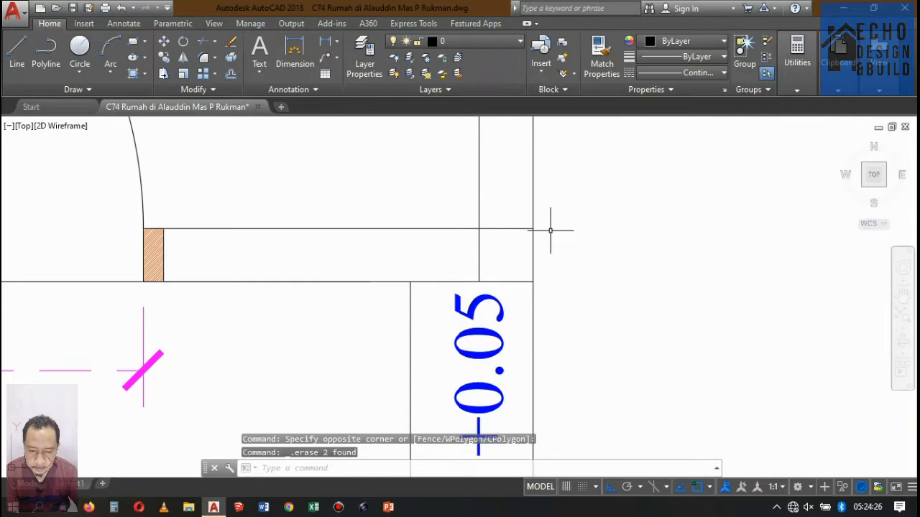
# Step: Trim the leftover wall lines inside the former column's area at the Teras and Carport corner
pyautogui.write('tr')
pyautogui.press('space')
pyautogui.press('space')
pyautogui.click(513, 237)
pyautogui.click(503, 217)
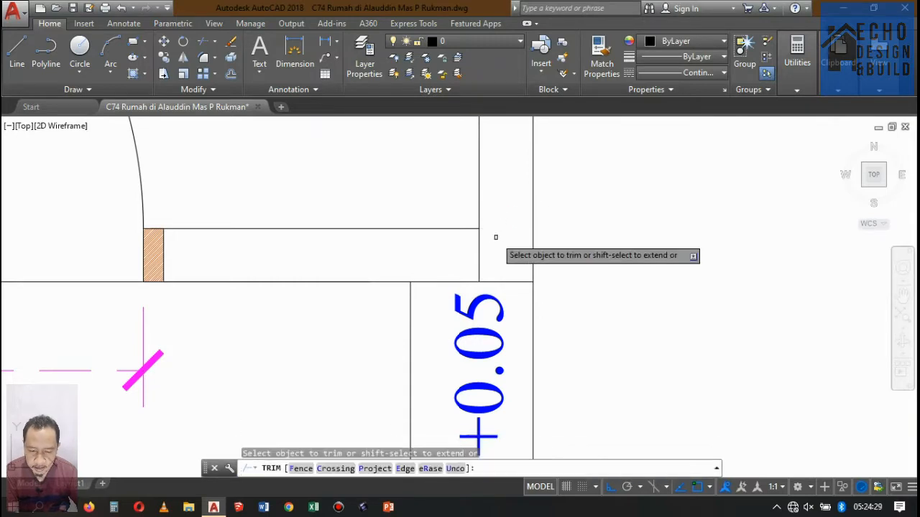
pyautogui.click(489, 260)
pyautogui.click(456, 252)
pyautogui.press('space')
pyautogui.scroll(-4, 489, 209)
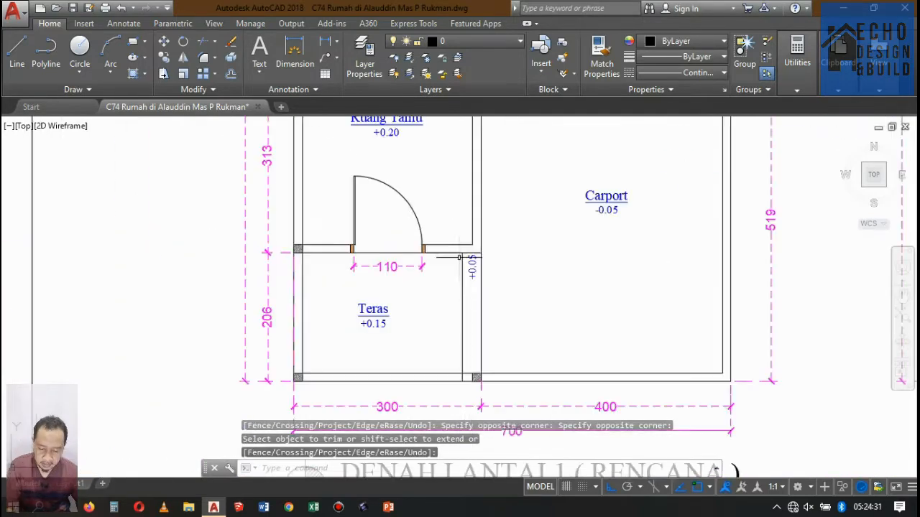
# Step: Offset the Ruang Tamu-side line of the wall next to Carport by 0.4 m into Ruang Tamu
pyautogui.scroll(4, 453, 240)
pyautogui.scroll(-3, 444, 246)
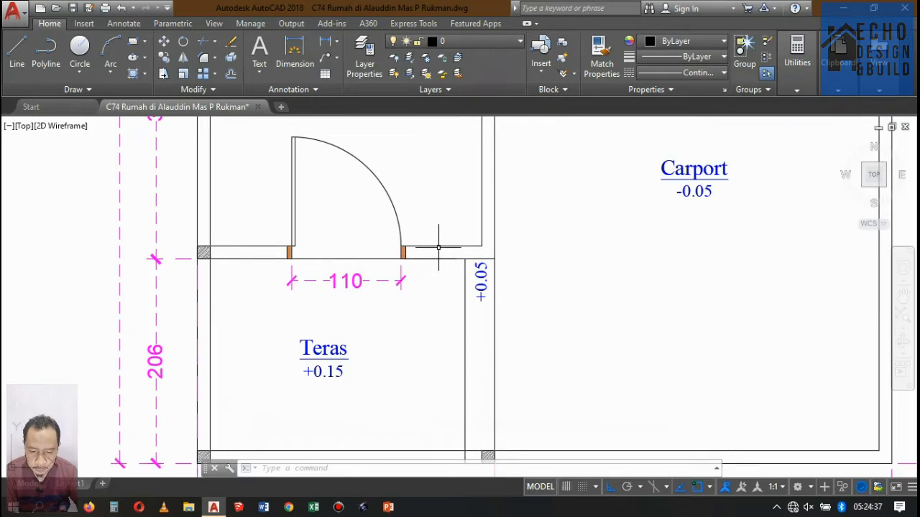
pyautogui.scroll(4, 438, 247)
pyautogui.scroll(-4, 437, 246)
pyautogui.scroll(4, 445, 238)
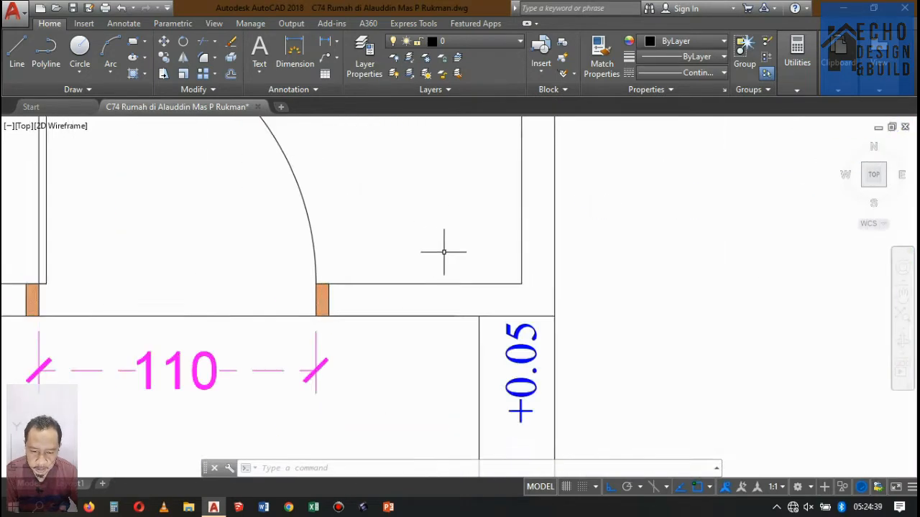
pyautogui.scroll(-5, 444, 251)
pyautogui.scroll(4, 455, 262)
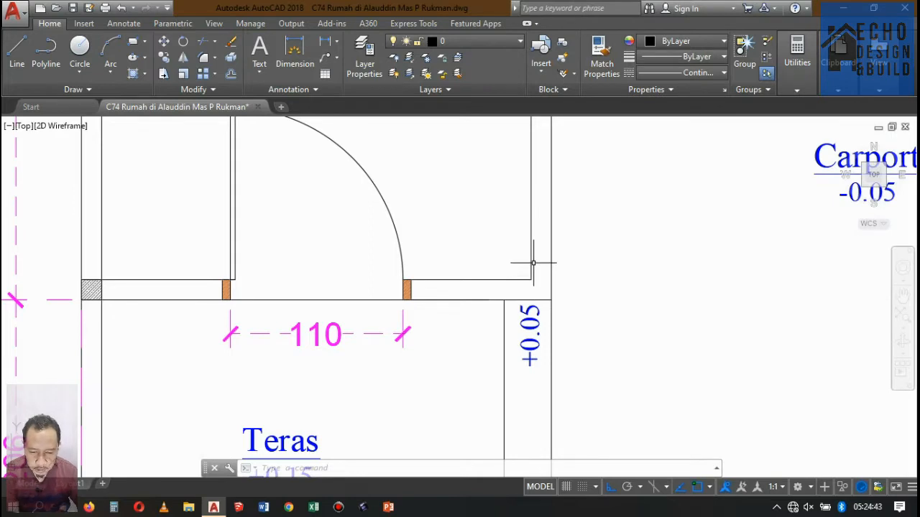
pyautogui.press('Return')
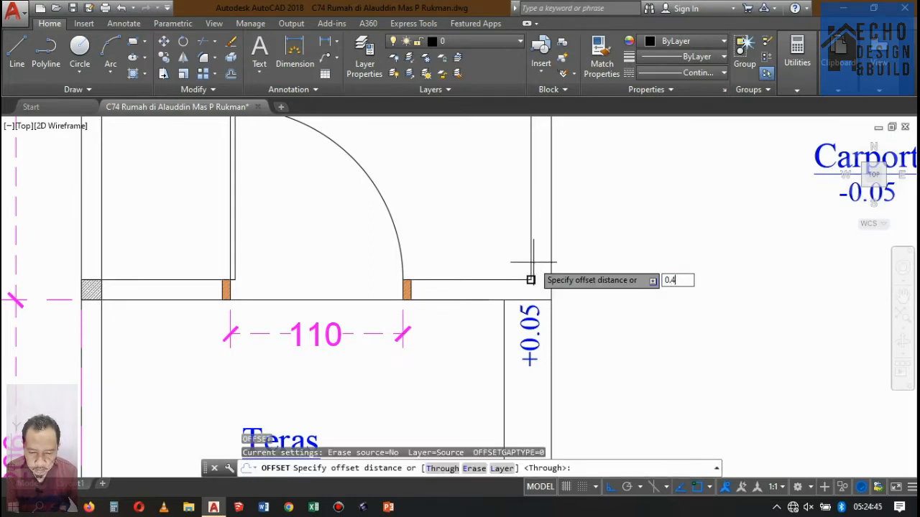
pyautogui.press('Return')
pyautogui.click(530, 254)
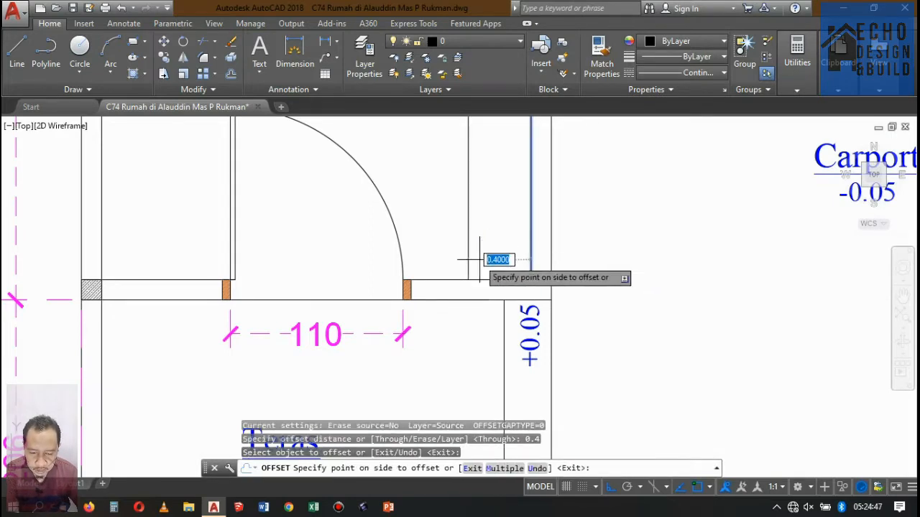
pyautogui.click(483, 260)
pyautogui.press('Return')
# Step: Offset the outline of the entrance door frame nearest Carport outward by 0.4 m
pyautogui.scroll(4, 419, 278)
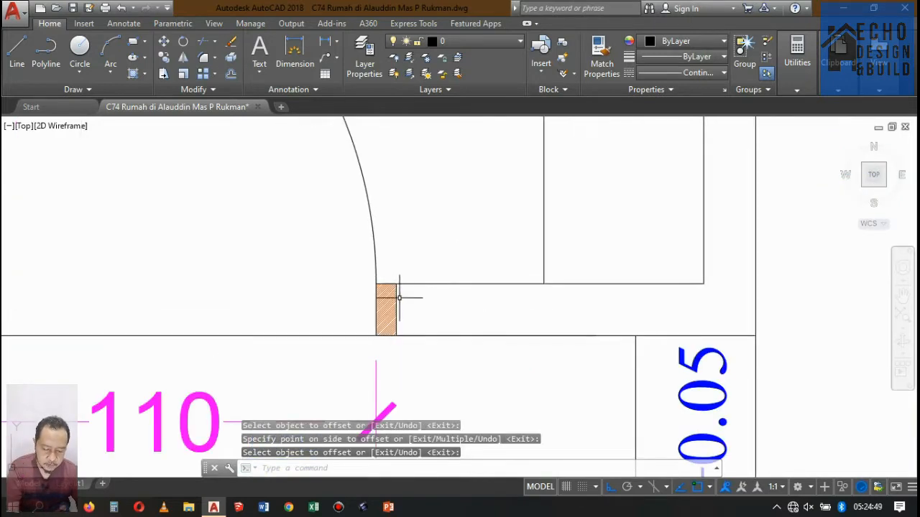
pyautogui.press('Return')
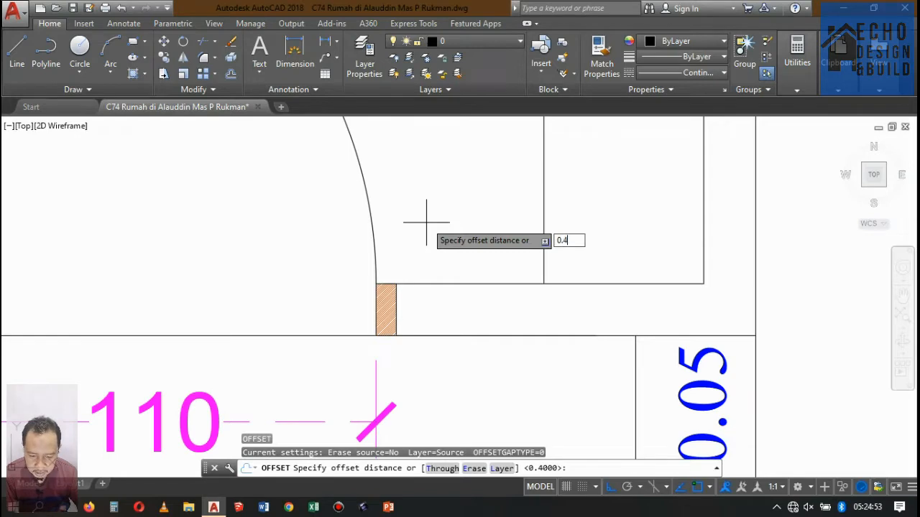
pyautogui.write('0.4')
pyautogui.press('Return')
pyautogui.click(395, 301)
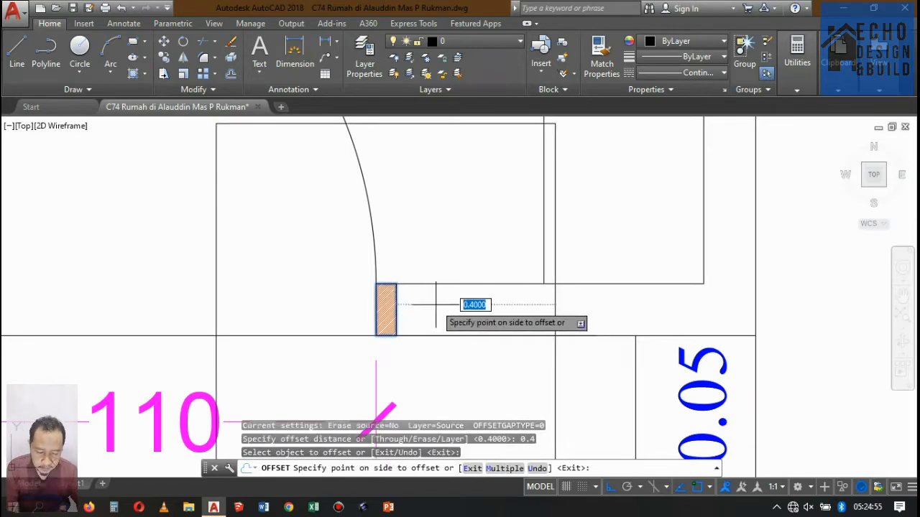
pyautogui.click(436, 303)
pyautogui.press('Return')
pyautogui.scroll(-5, 511, 289)
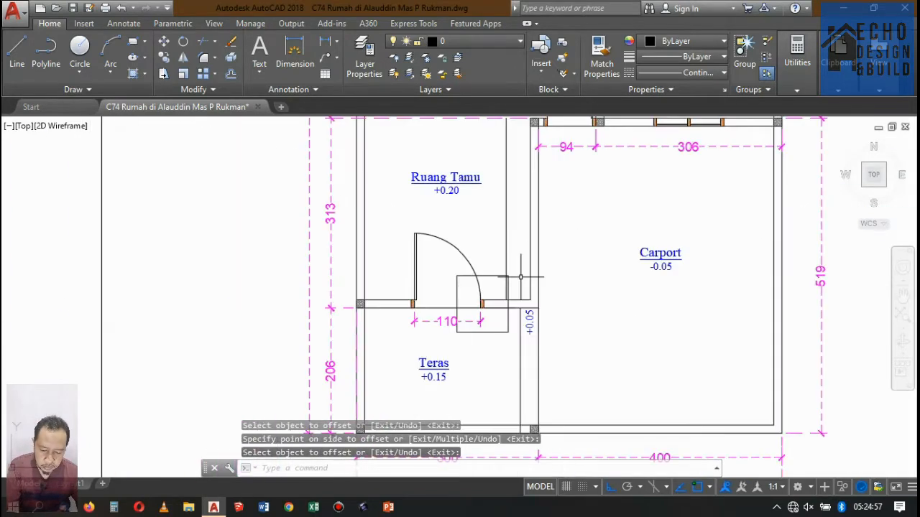
# Step: Delete the offset rectangle around the entrance door frame
pyautogui.scroll(5, 520, 276)
pyautogui.scroll(-5, 524, 268)
pyautogui.scroll(5, 523, 261)
pyautogui.click(501, 300)
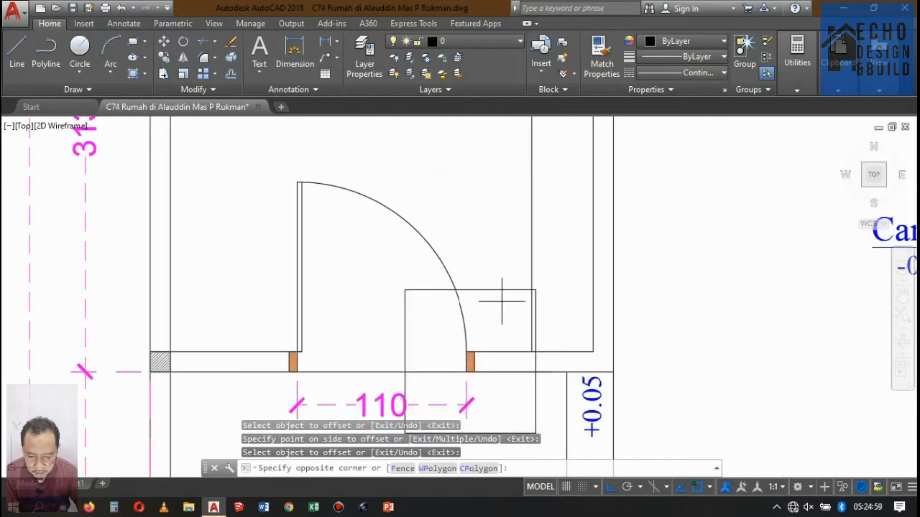
pyautogui.click(491, 267)
pyautogui.press('Delete')
# Step: Stretch the Teras entrance door, its frames and its 110 dimension along the wall until the frame meets the hatched column's inner edge
pyautogui.scroll(-5, 530, 212)
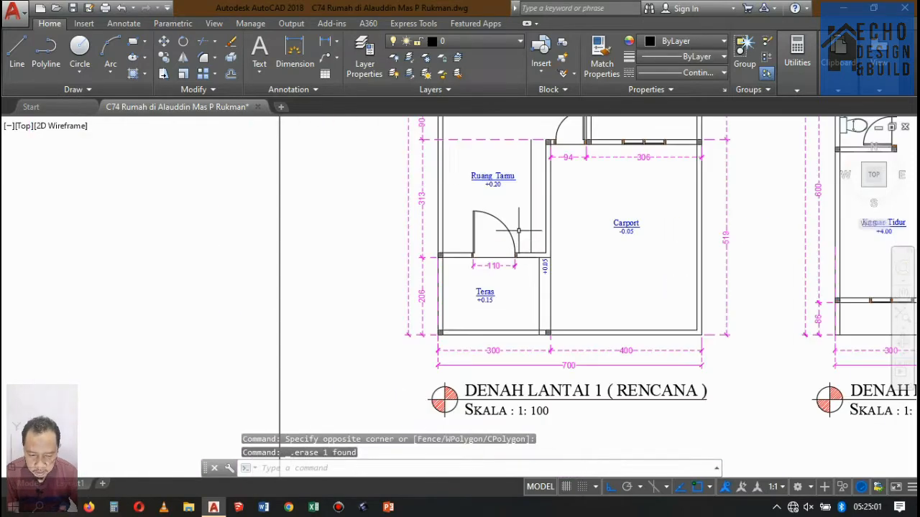
pyautogui.scroll(4, 515, 212)
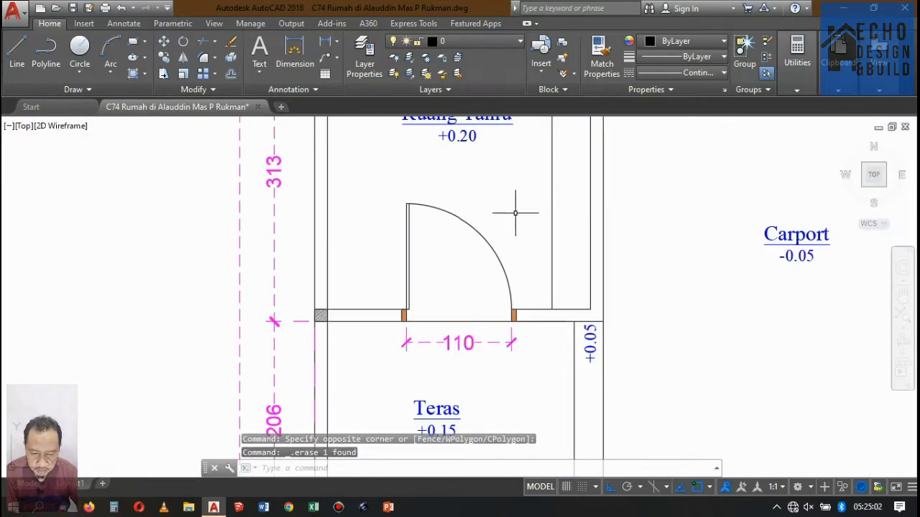
pyautogui.click(164, 74)
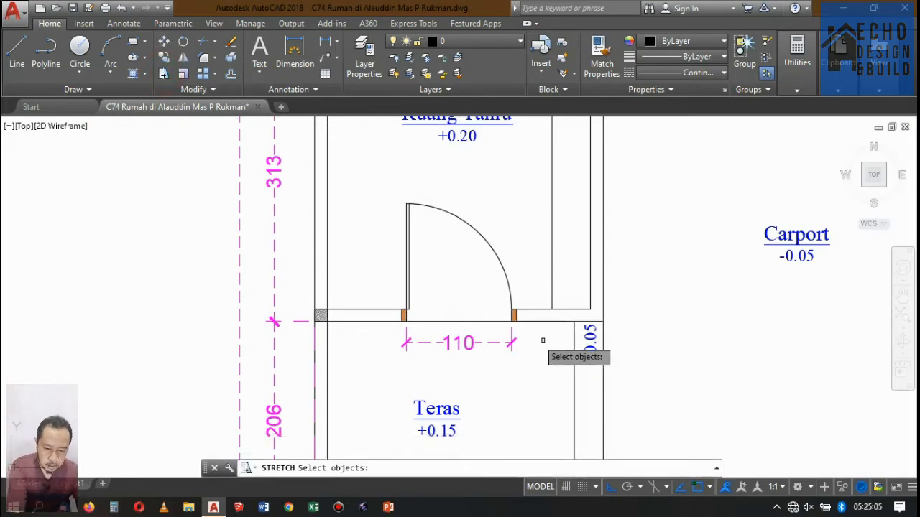
pyautogui.scroll(-6, 482, 330)
pyautogui.scroll(5, 468, 294)
pyautogui.scroll(-7, 452, 215)
pyautogui.scroll(6, 438, 242)
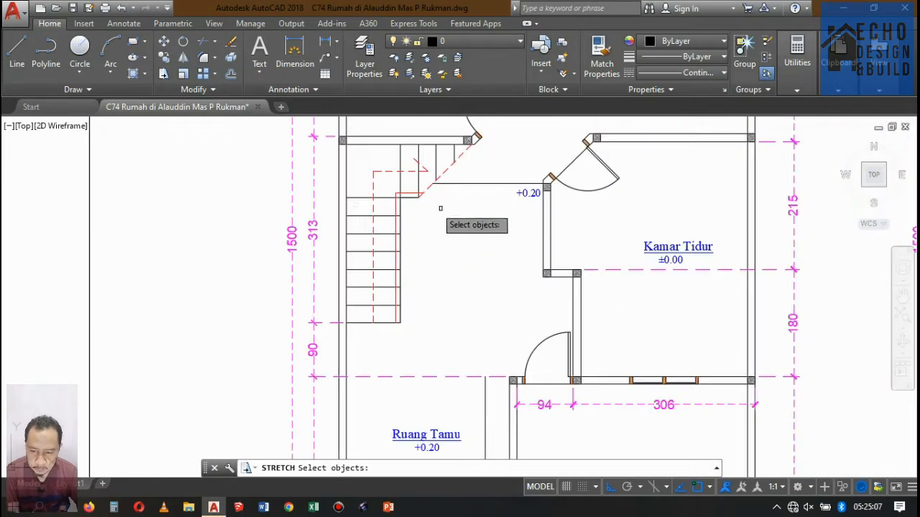
pyautogui.scroll(-6, 402, 197)
pyautogui.scroll(7, 421, 304)
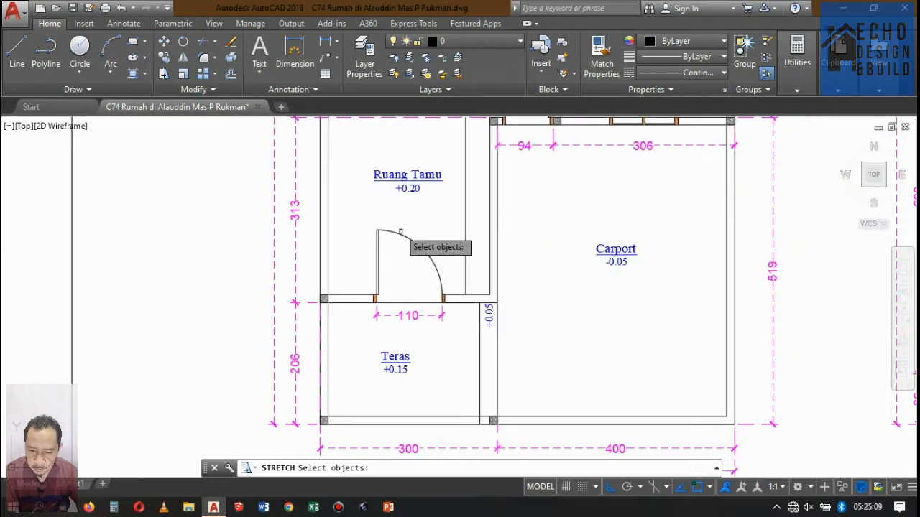
pyautogui.scroll(-5, 410, 244)
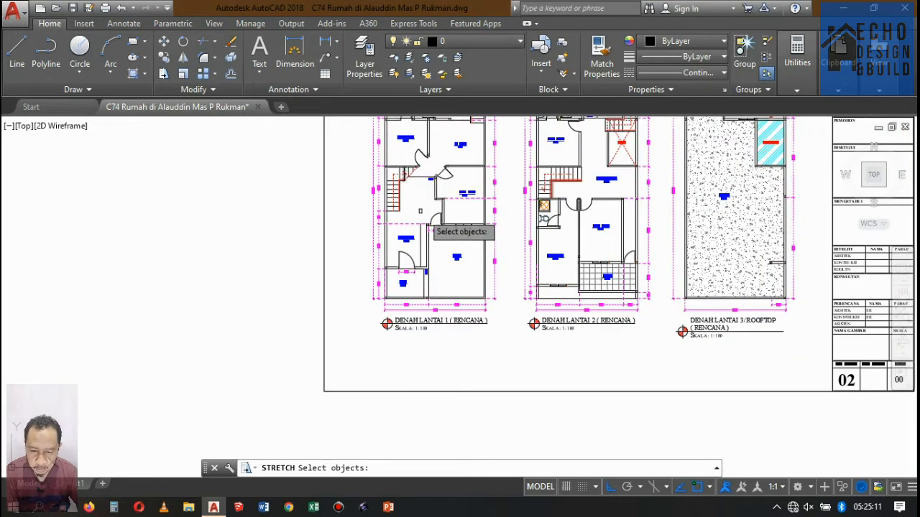
pyautogui.scroll(3, 424, 271)
pyautogui.scroll(4, 399, 236)
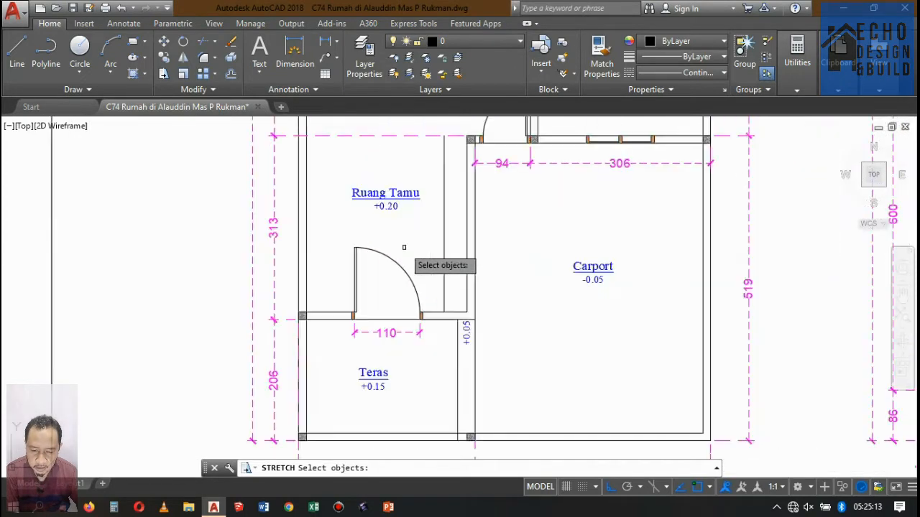
pyautogui.click(432, 340)
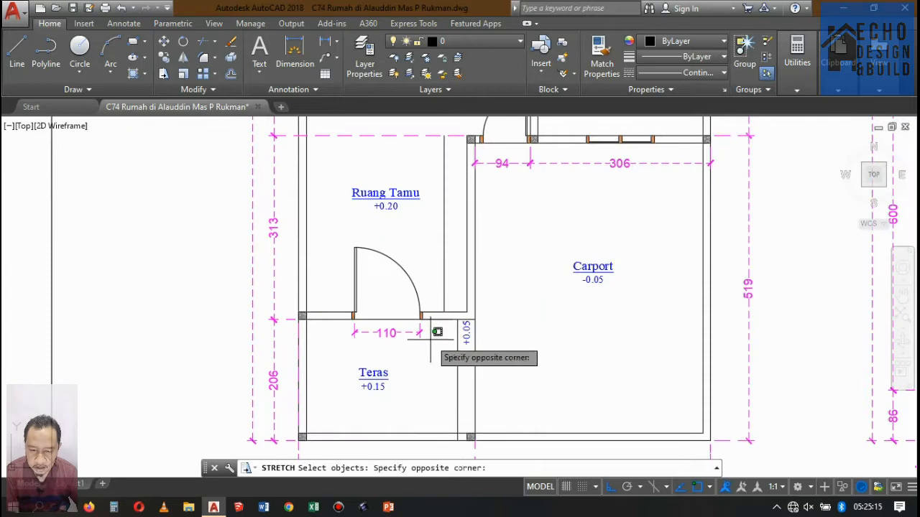
pyautogui.click(304, 221)
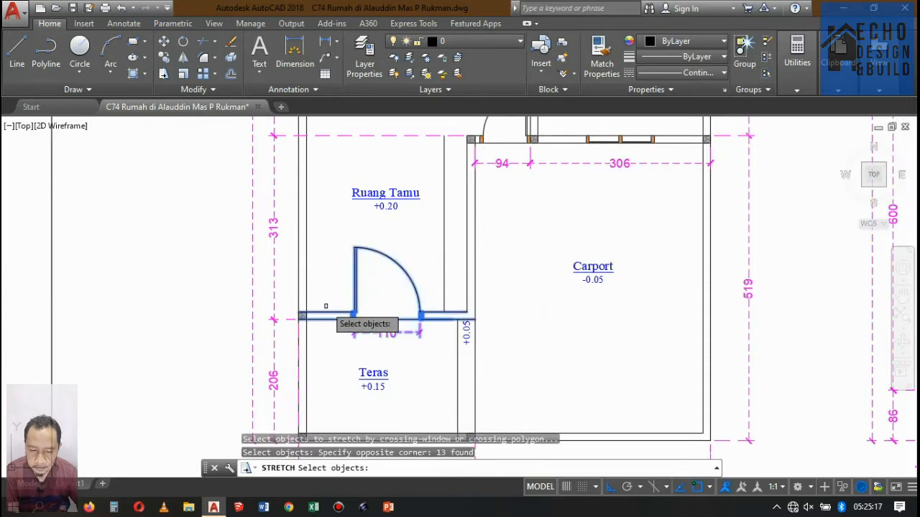
pyautogui.press('Return')
pyautogui.scroll(5, 324, 312)
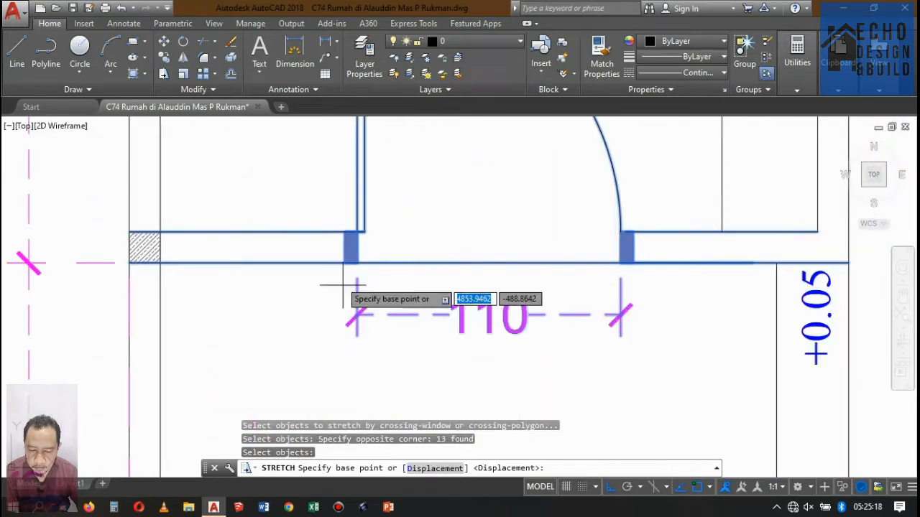
pyautogui.click(355, 246)
pyautogui.scroll(-5, 355, 247)
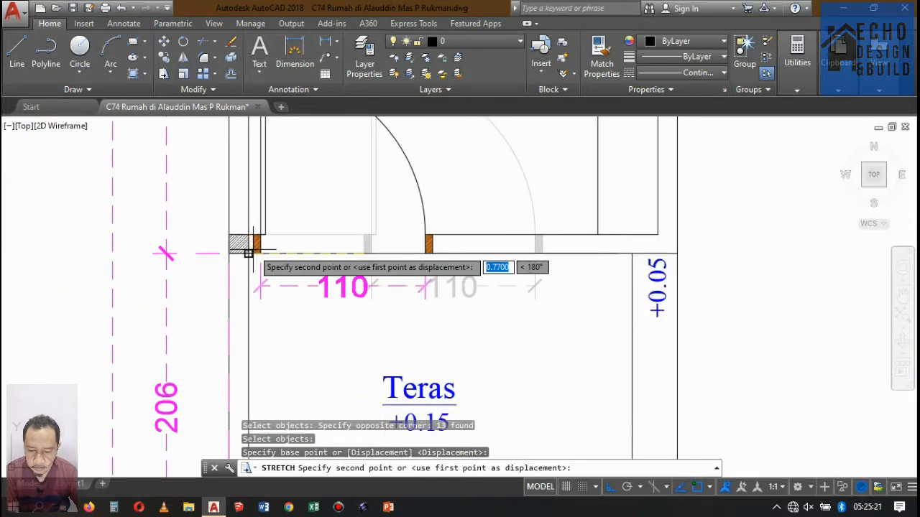
pyautogui.click(247, 254)
# Step: Delete the 0.4 m offset line inside Ruang Tamu beside the Carport wall
pyautogui.scroll(-5, 246, 254)
pyautogui.scroll(4, 441, 242)
pyautogui.click(463, 243)
pyautogui.click(443, 224)
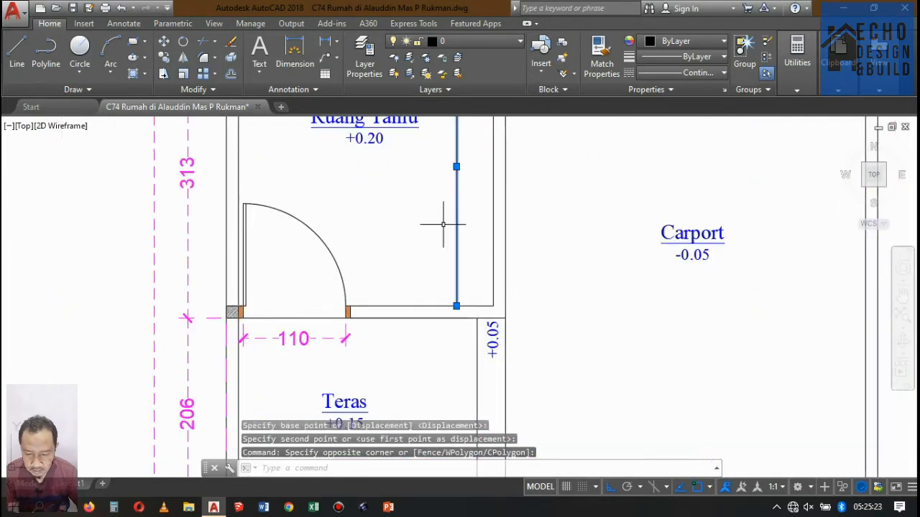
pyautogui.press('Delete')
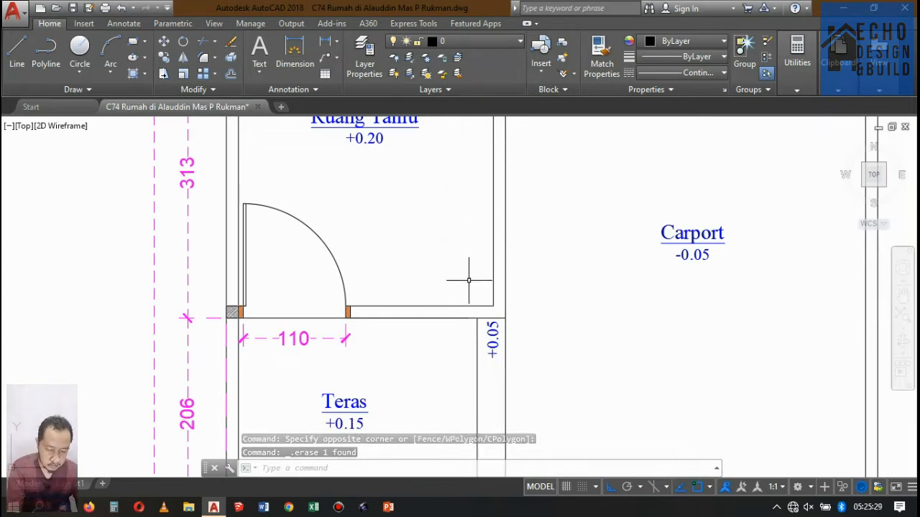
# Step: Offset the Carport-side line of the Ruang Tamu wall by 1 m toward the entrance door
pyautogui.write('o')
pyautogui.press('Return')
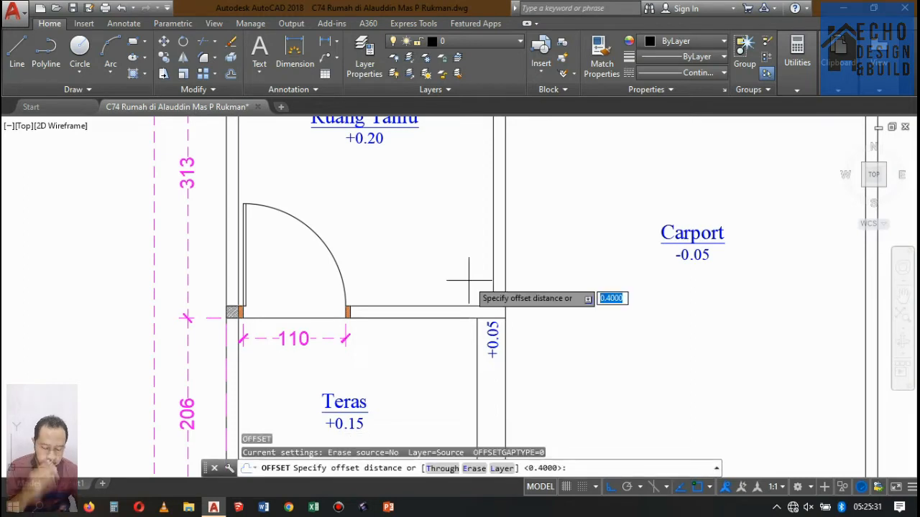
pyautogui.write('1')
pyautogui.press('Return')
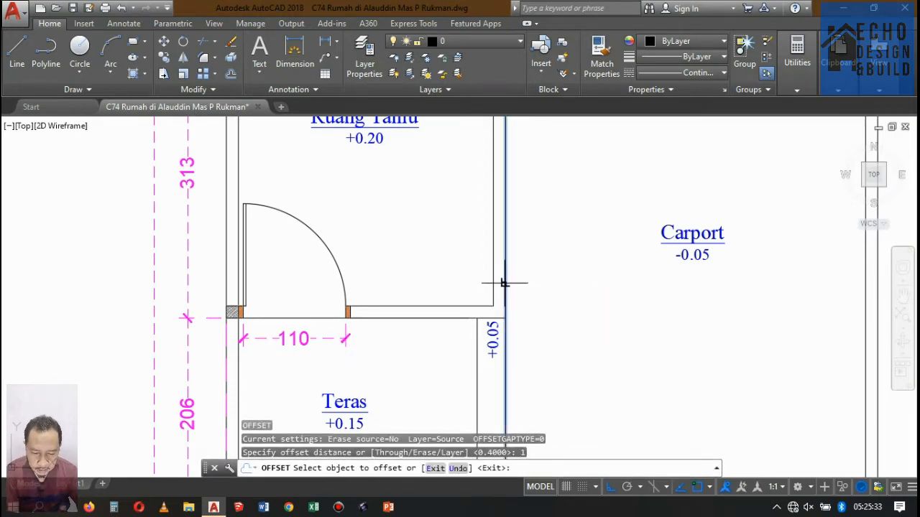
pyautogui.click(505, 283)
pyautogui.click(451, 280)
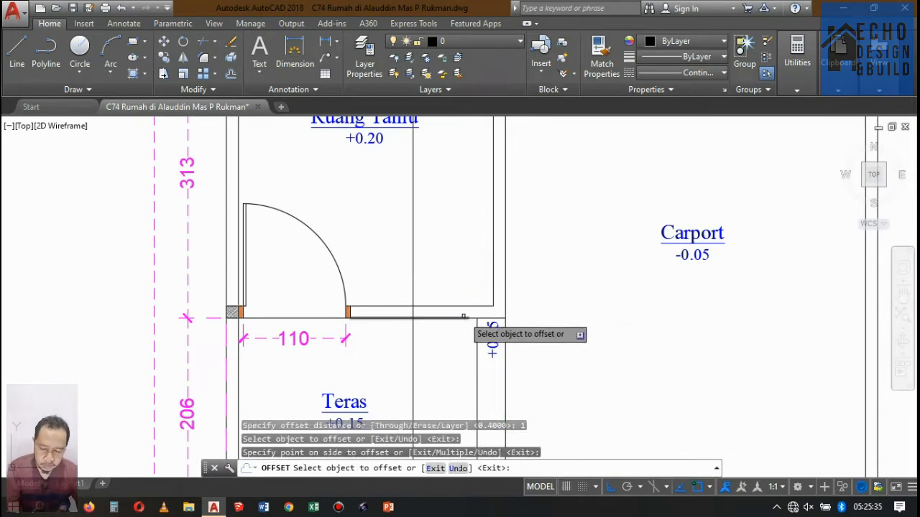
pyautogui.press('Escape')
# Step: Delete the 1 m offset line crossing Ruang Tamu and Teras
pyautogui.click(441, 242)
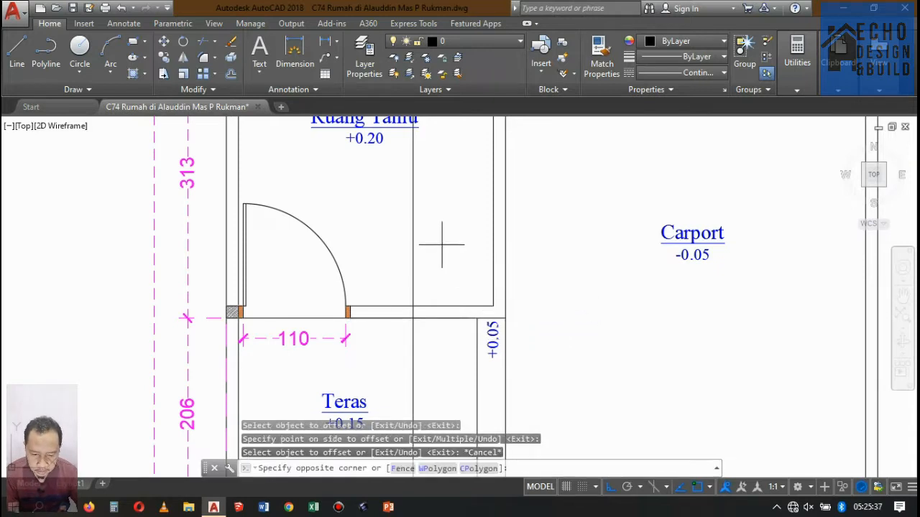
pyautogui.click(400, 220)
pyautogui.press('Delete')
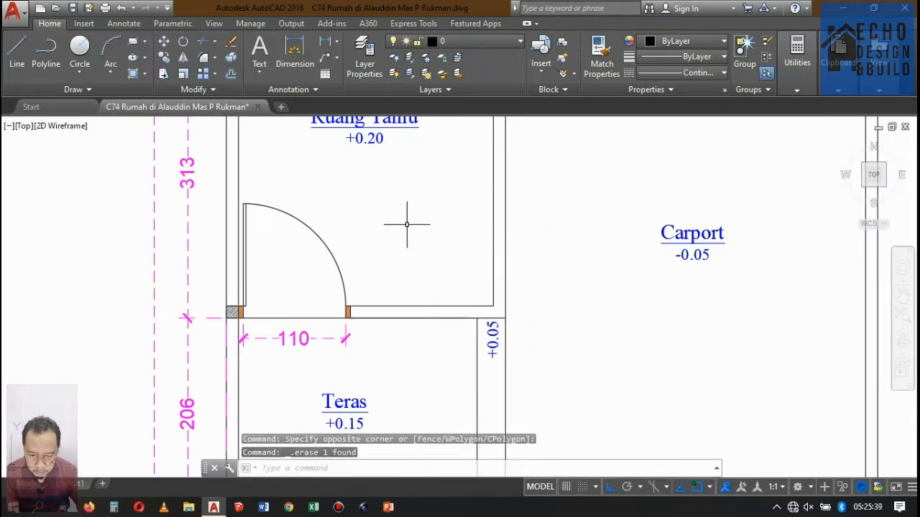
# Step: Offset the Carport-side line of the Ruang Tamu wall by 0.6 m into Ruang Tamu
pyautogui.write('o')
pyautogui.press('Return')
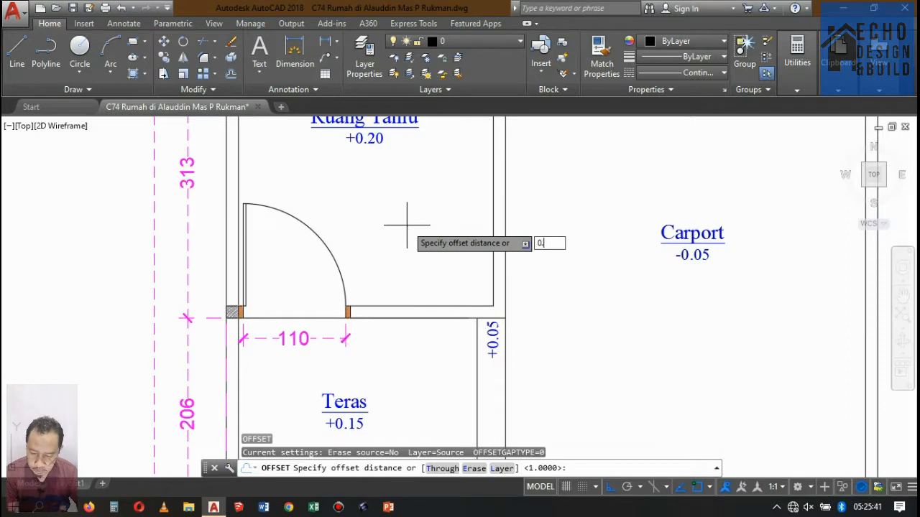
pyautogui.press('Return')
pyautogui.click(506, 298)
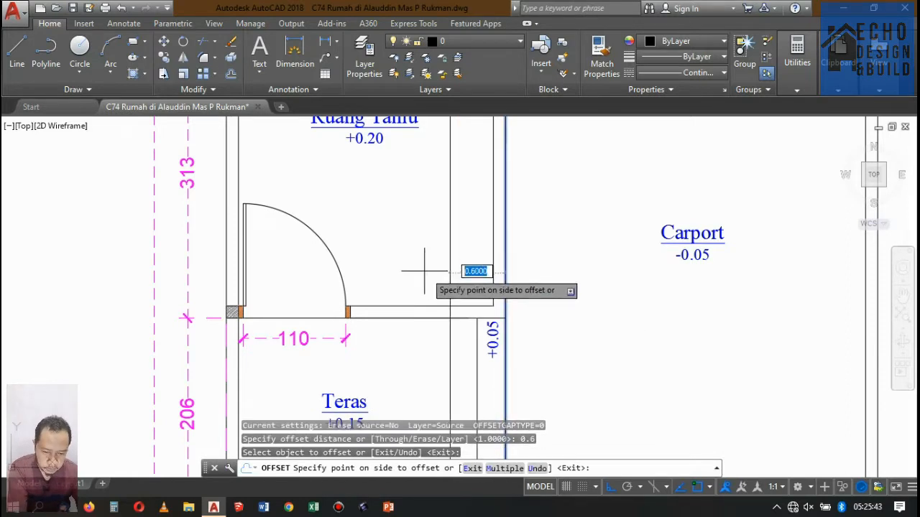
pyautogui.click(424, 264)
pyautogui.press('Return')
# Step: Offset the Teras-side line of the front wall by 0.6 m into Ruang Tamu
pyautogui.press('Return')
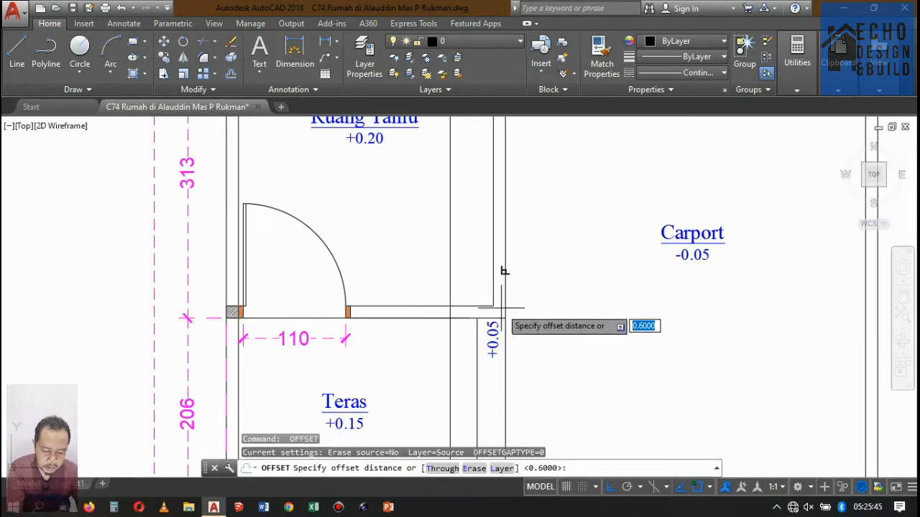
pyautogui.press('Return')
pyautogui.click(491, 317)
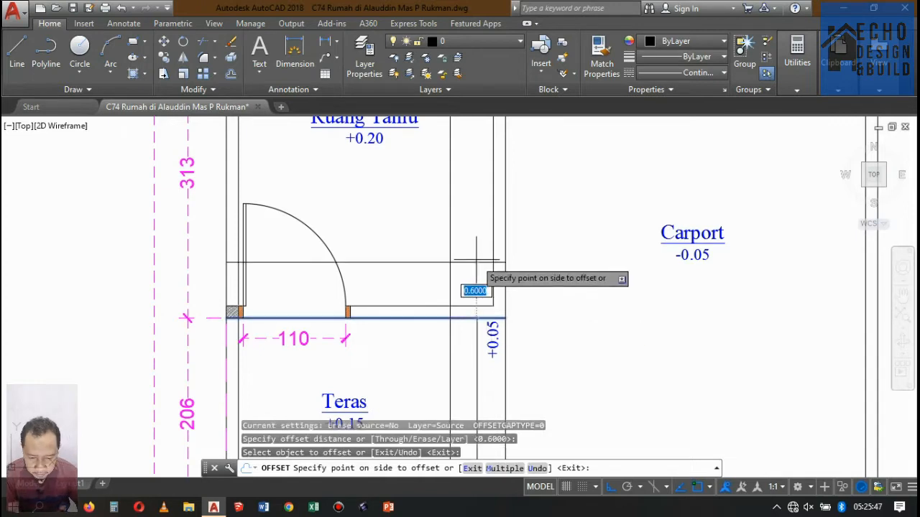
pyautogui.click(489, 274)
pyautogui.press('Return')
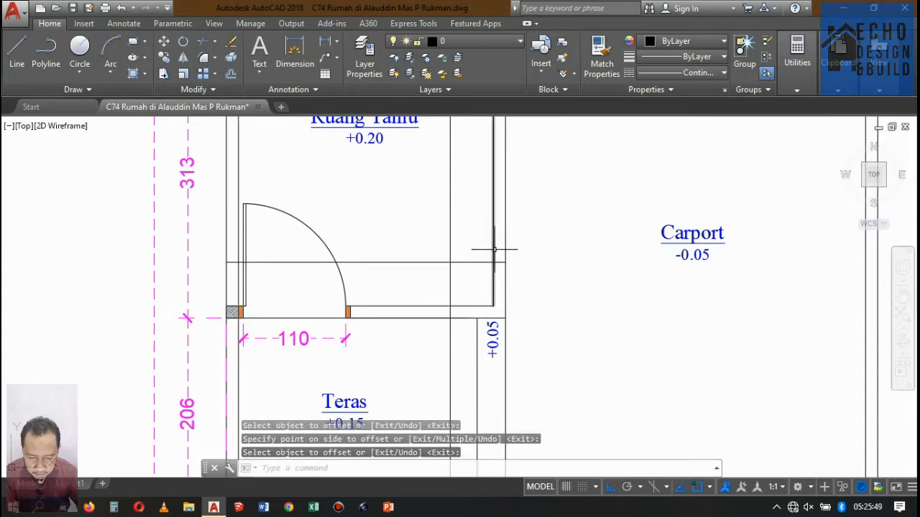
# Step: Trim both 0.6 m offset lines inside Ruang Tamu back to the inner wall lines at the Carport corner
pyautogui.write('ts or')
pyautogui.press('Return')
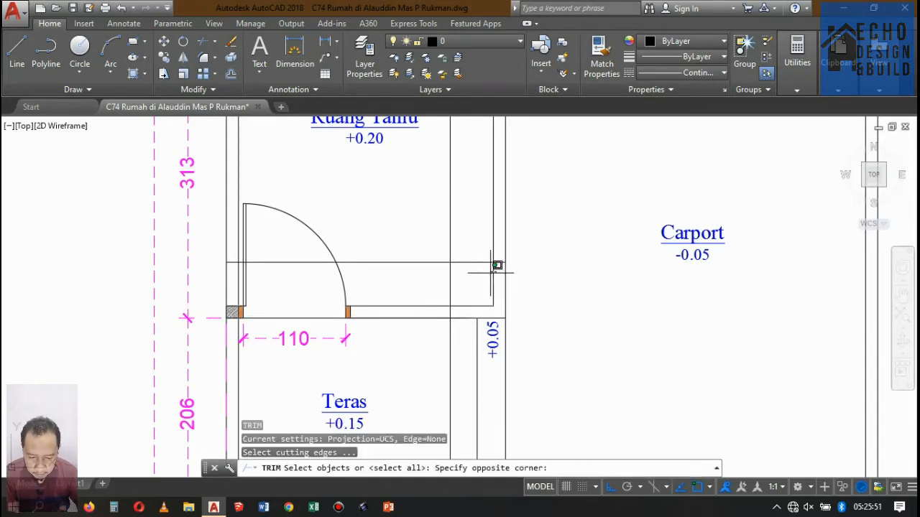
pyautogui.click(474, 304)
pyautogui.click(477, 304)
pyautogui.press('Return')
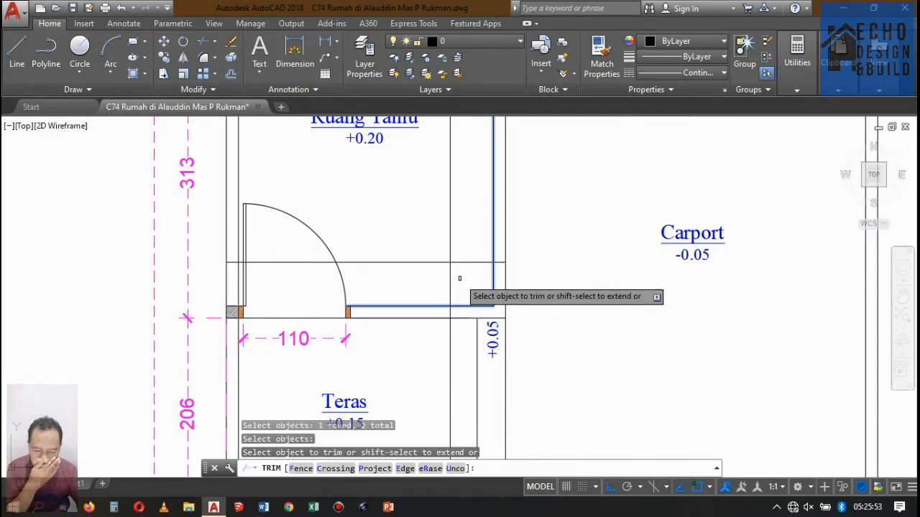
pyautogui.click(460, 277)
pyautogui.click(443, 249)
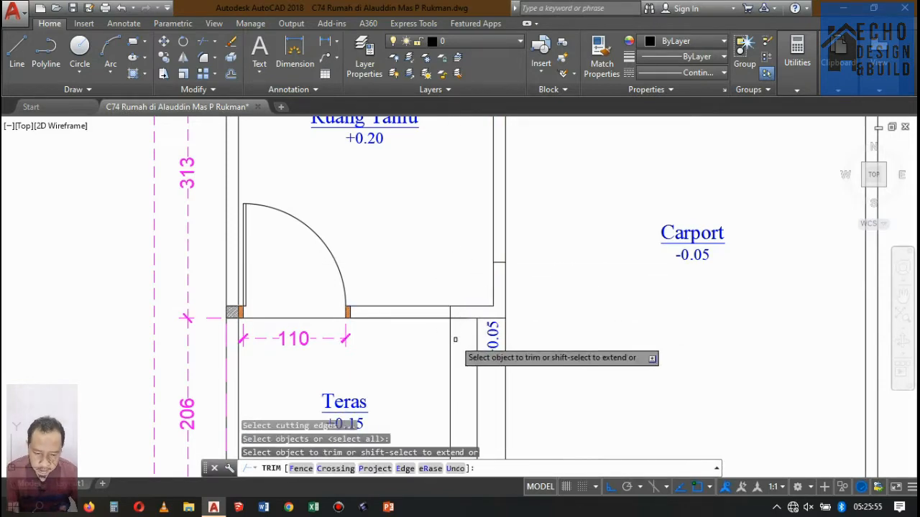
pyautogui.scroll(-10, 475, 294)
pyautogui.press('Return')
# Step: Delete the leftover piece of the vertical offset line crossing Teras
pyautogui.scroll(12, 469, 300)
pyautogui.click(473, 281)
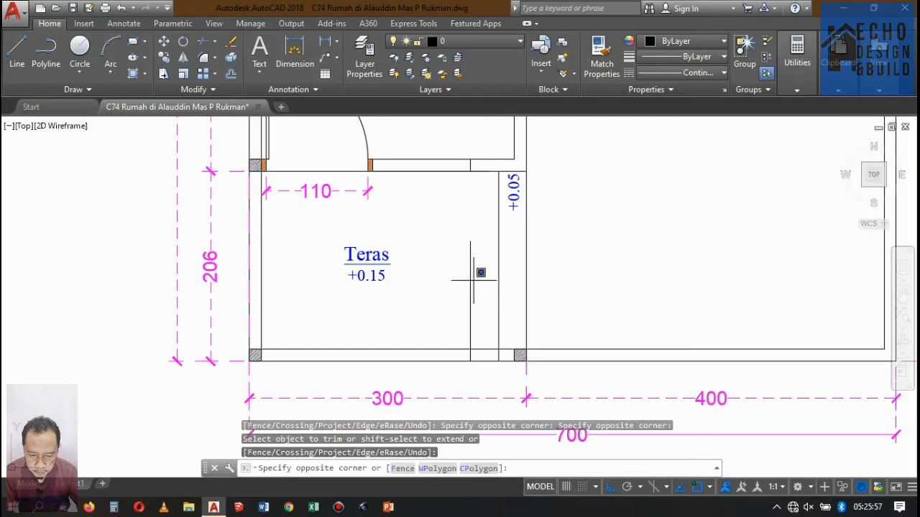
pyautogui.click(454, 247)
pyautogui.press('Delete')
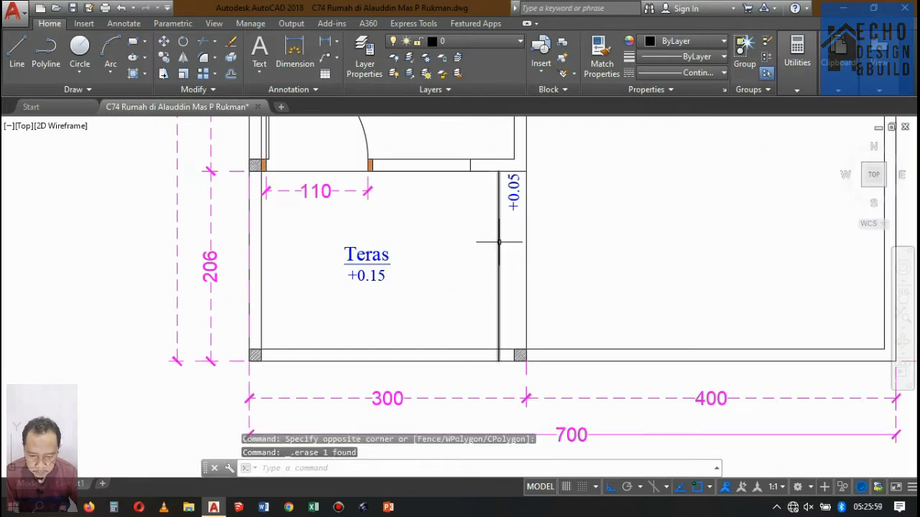
# Step: Draw an L-shaped line along the outer wall faces, from the Carport-side trimmed mark around the corner to the front-wall mark
pyautogui.scroll(-5, 475, 245)
pyautogui.scroll(7, 448, 220)
pyautogui.scroll(-2, 482, 223)
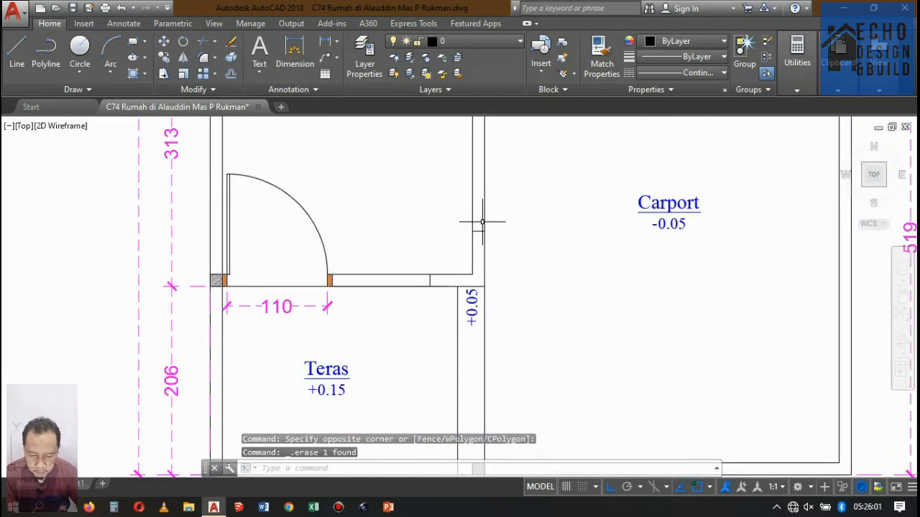
pyautogui.write('l')
pyautogui.press('Return')
pyautogui.scroll(4, 480, 228)
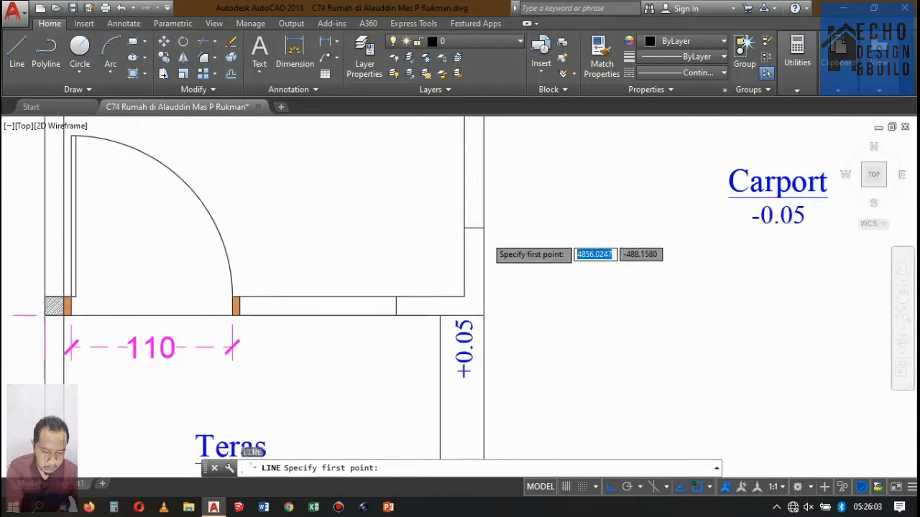
pyautogui.click(480, 222)
pyautogui.click(481, 362)
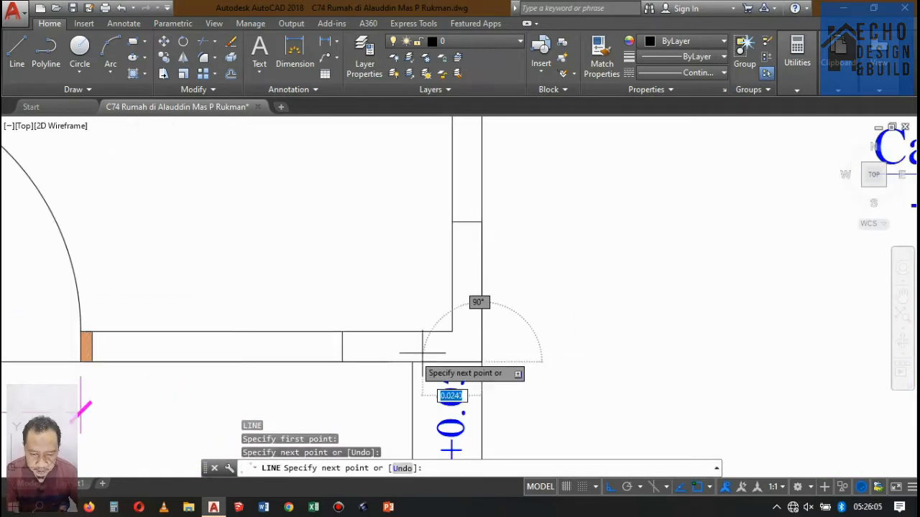
pyautogui.click(341, 361)
pyautogui.press('Return')
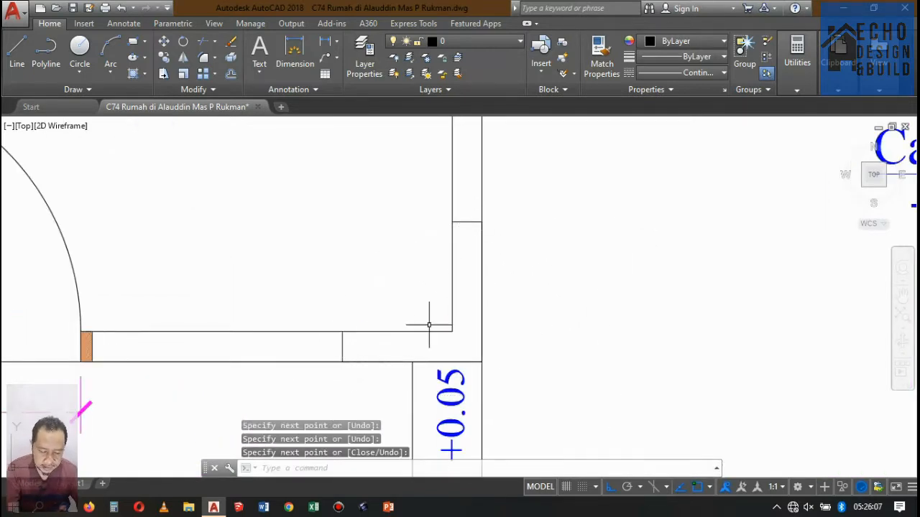
pyautogui.write('o')
pyautogui.press('Return')
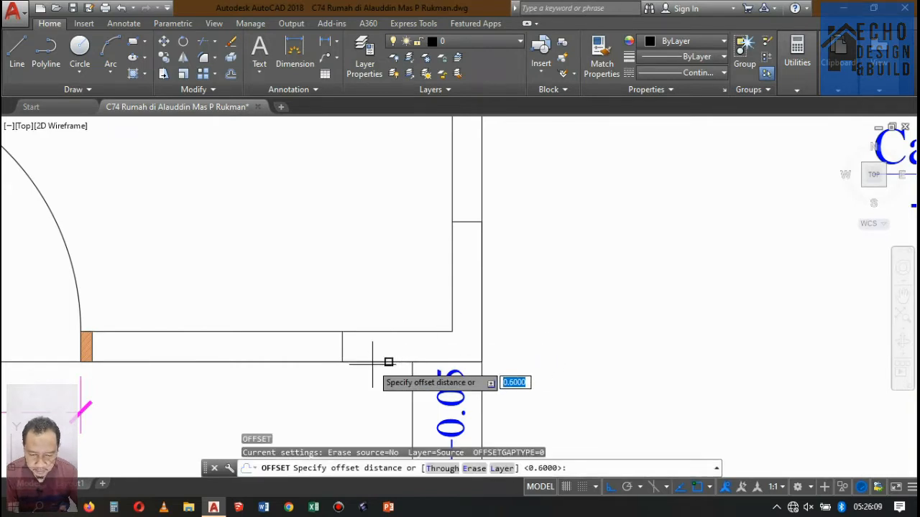
pyautogui.press('Return')
pyautogui.press('Escape')
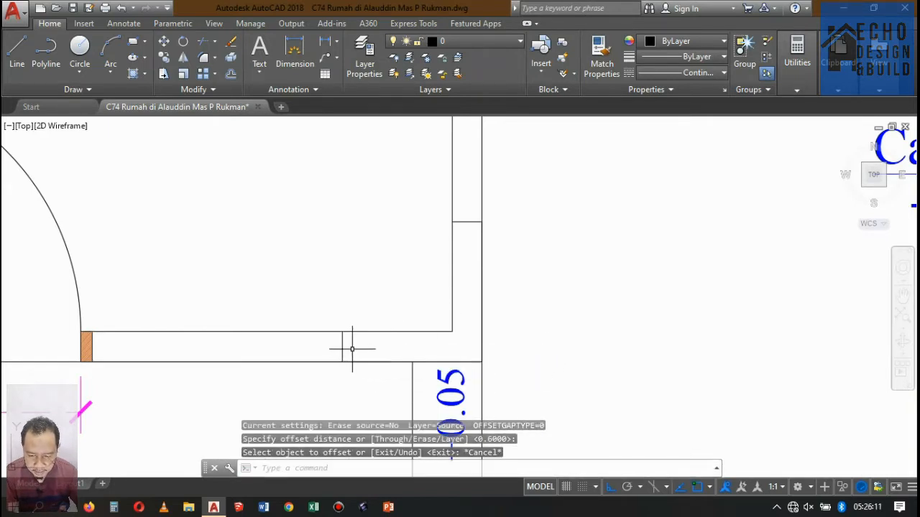
# Step: Offset the front segment of the L-shaped line by half the wall thickness to the middle of the front wall
pyautogui.press('Return')
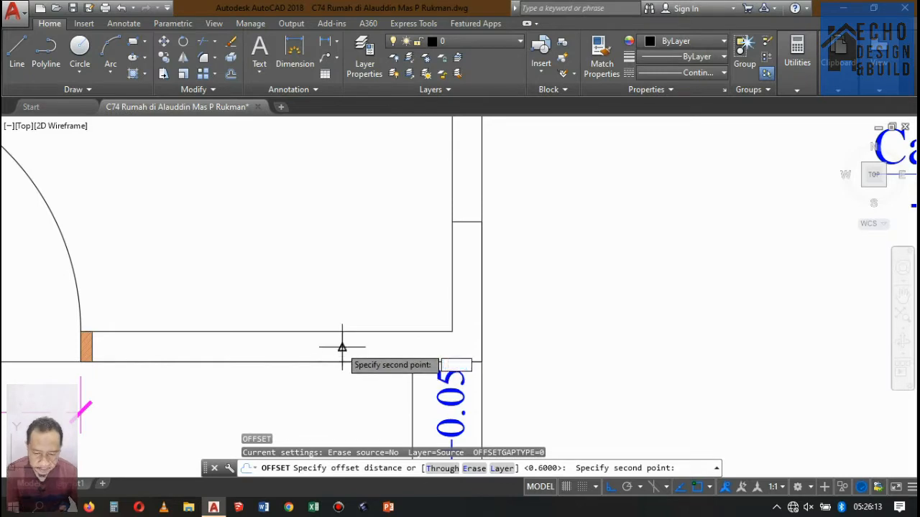
pyautogui.click(344, 359)
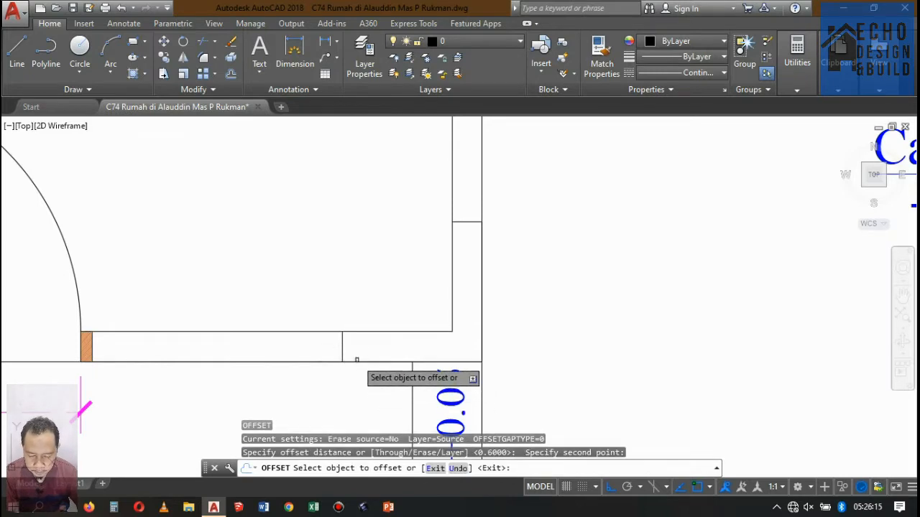
pyautogui.click(356, 361)
pyautogui.click(378, 327)
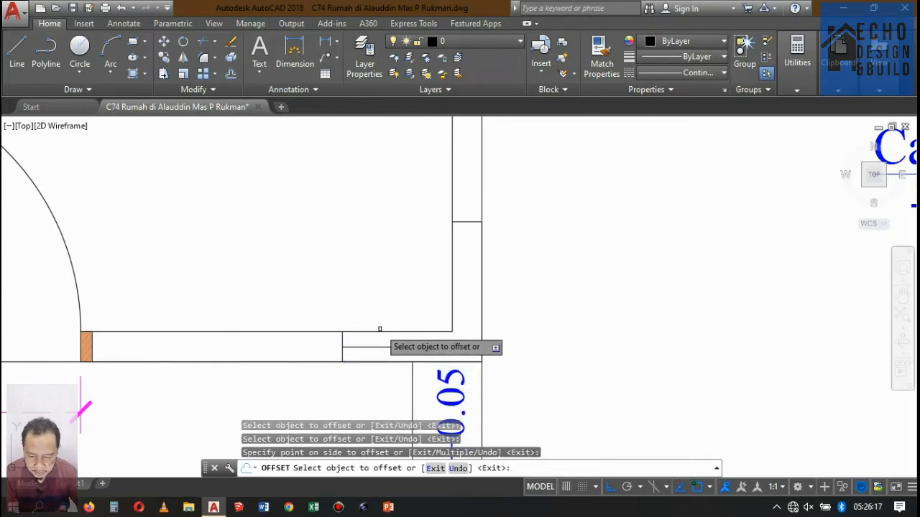
pyautogui.press('Return')
# Step: Delete the two L-shaped helper segments on the outer wall faces at the corner
pyautogui.click(367, 362)
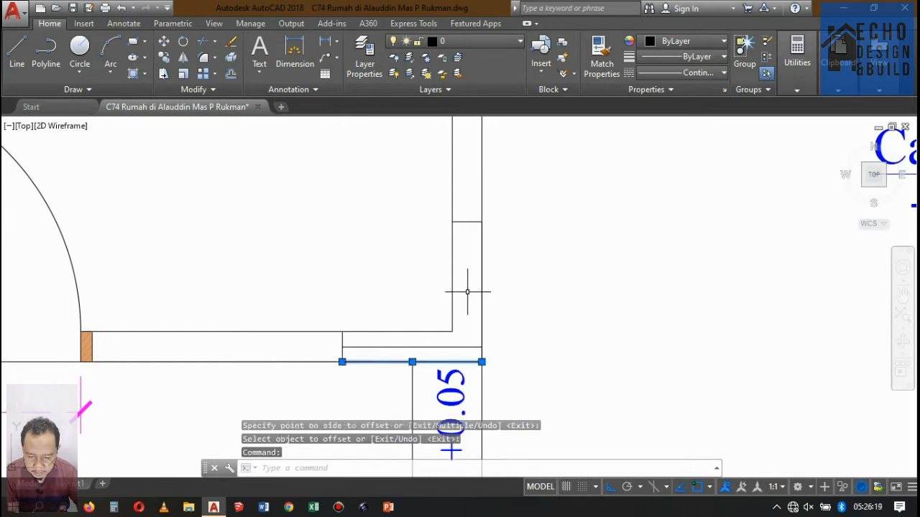
pyautogui.click(481, 294)
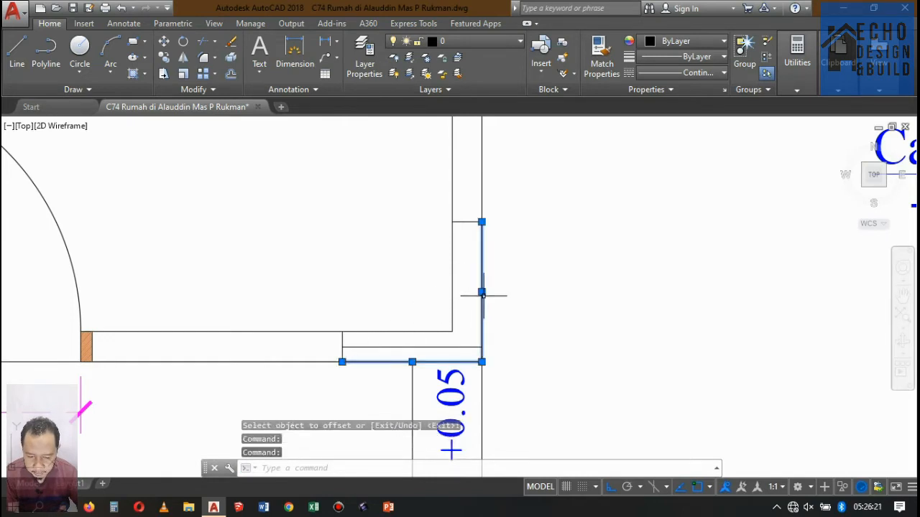
pyautogui.press('Delete')
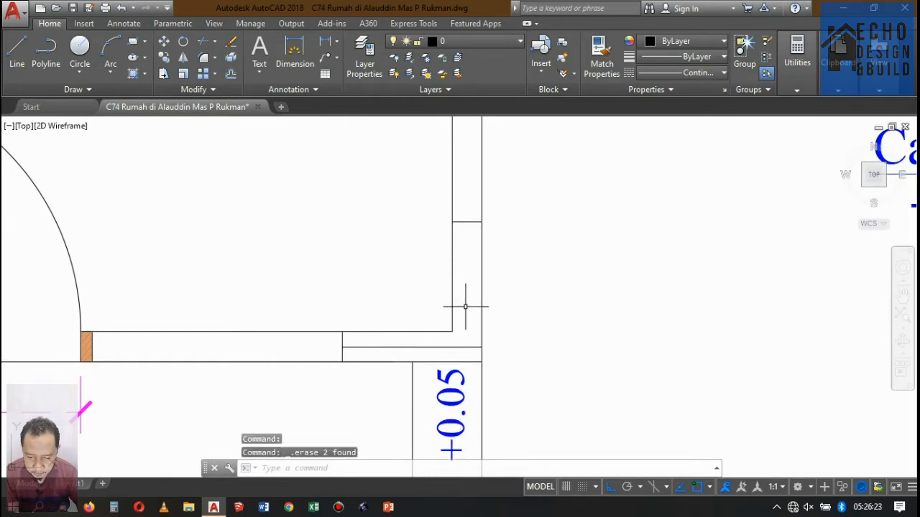
# Step: Draw a vertical centre line in the Carport-side wall from the midpoint of its cross mark to the front wall's centre line
pyautogui.press('Return')
pyautogui.click(466, 222)
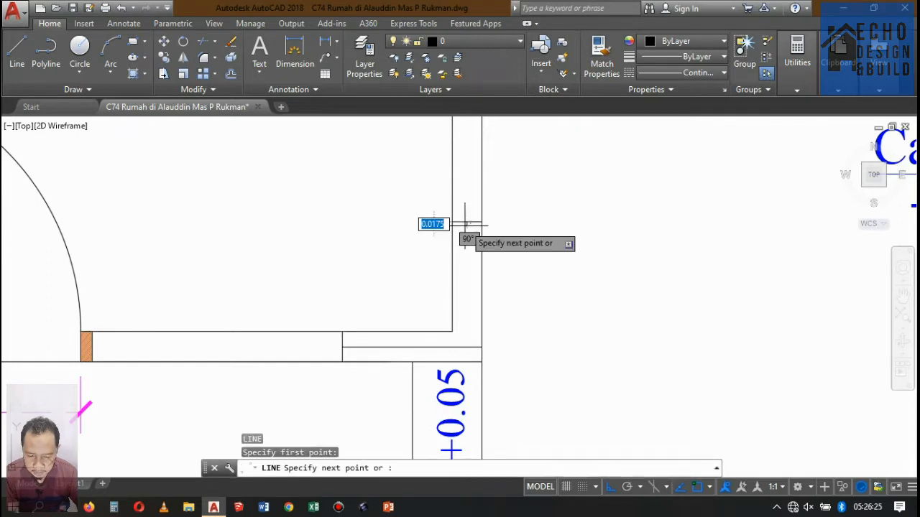
pyautogui.click(467, 348)
pyautogui.press('Return')
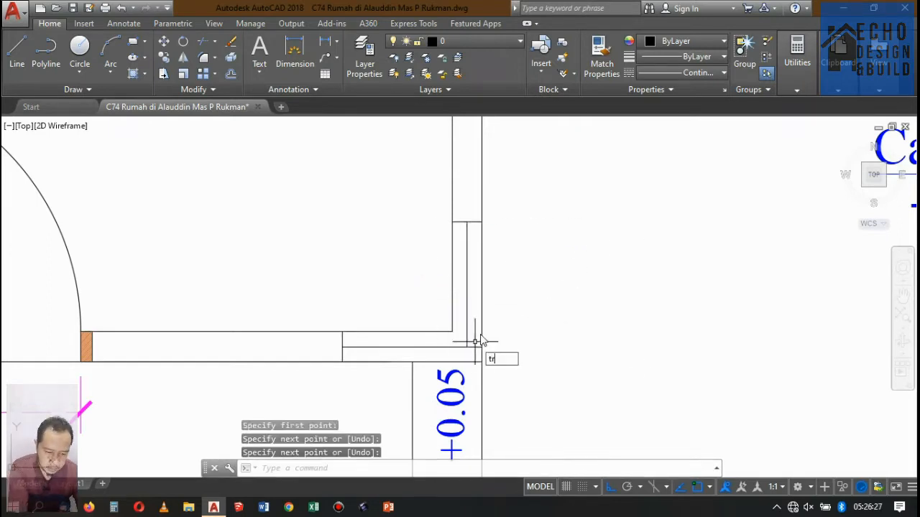
# Step: Trim the front centre line where it extends past the vertical centre line at the corner
pyautogui.press('Return')
pyautogui.press('Return')
pyautogui.scroll(5, 475, 342)
pyautogui.click(486, 380)
pyautogui.click(486, 358)
pyautogui.press('Return')
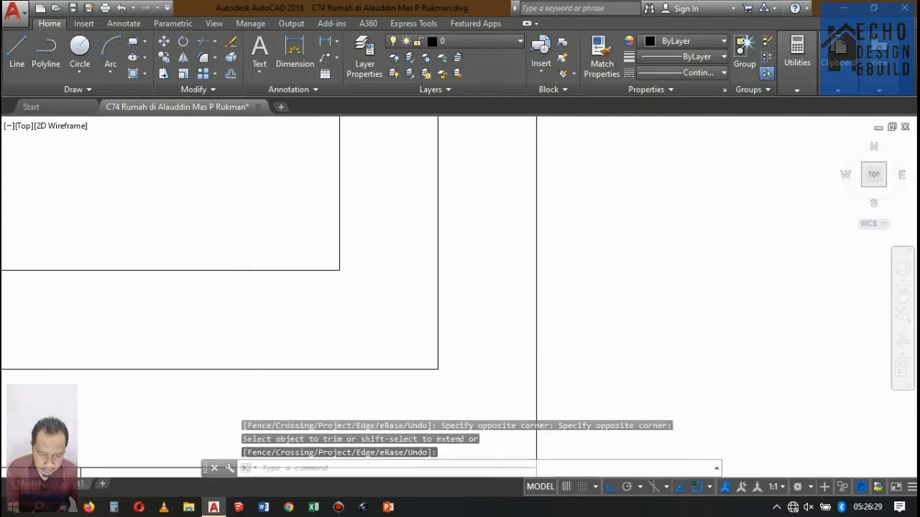
# Step: Change the colour of the two wall centre lines at the corner to cyan
pyautogui.scroll(-4, 491, 255)
pyautogui.scroll(3, 492, 260)
pyautogui.click(487, 304)
pyautogui.click(444, 276)
pyautogui.scroll(-5, 515, 266)
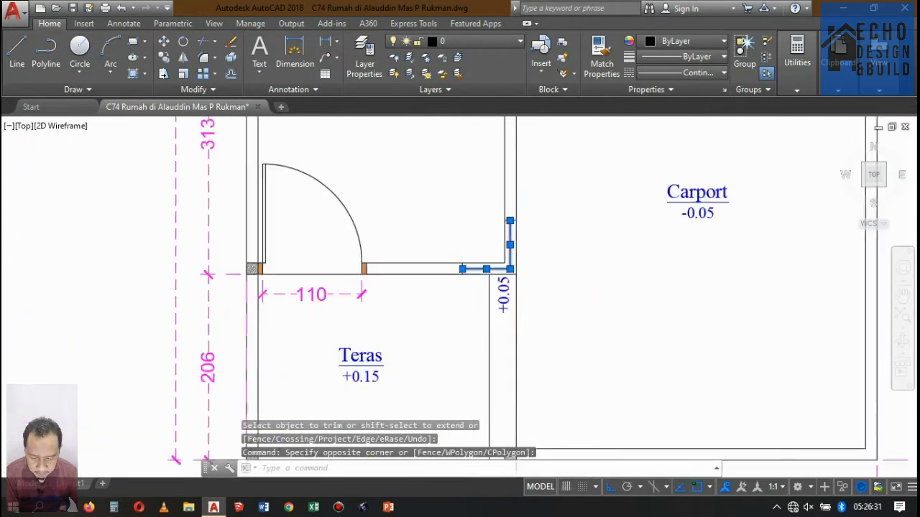
pyautogui.scroll(-2, 516, 266)
pyautogui.click(679, 42)
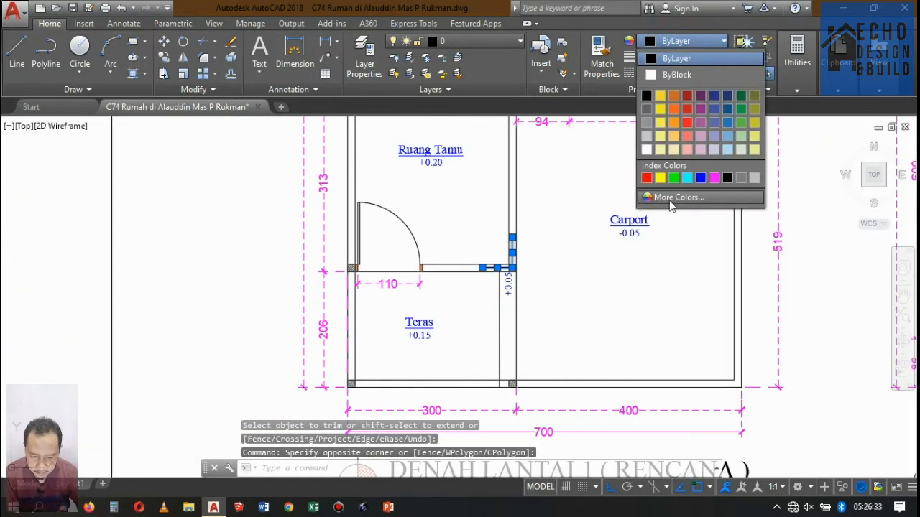
pyautogui.click(687, 178)
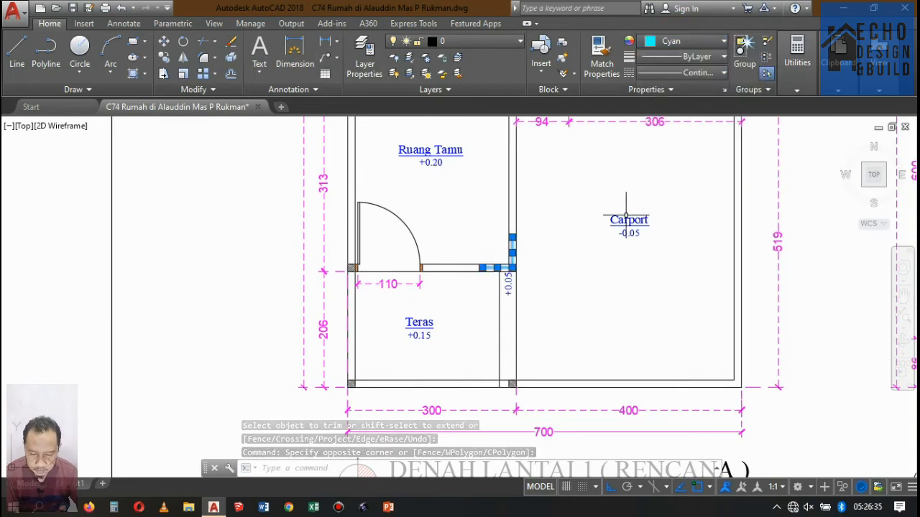
pyautogui.press('Escape')
# Step: Copy the hatched jamb between the entrance door and the corner to the mark where the cyan line starts in the front wall
pyautogui.scroll(4, 468, 257)
pyautogui.scroll(-10, 471, 281)
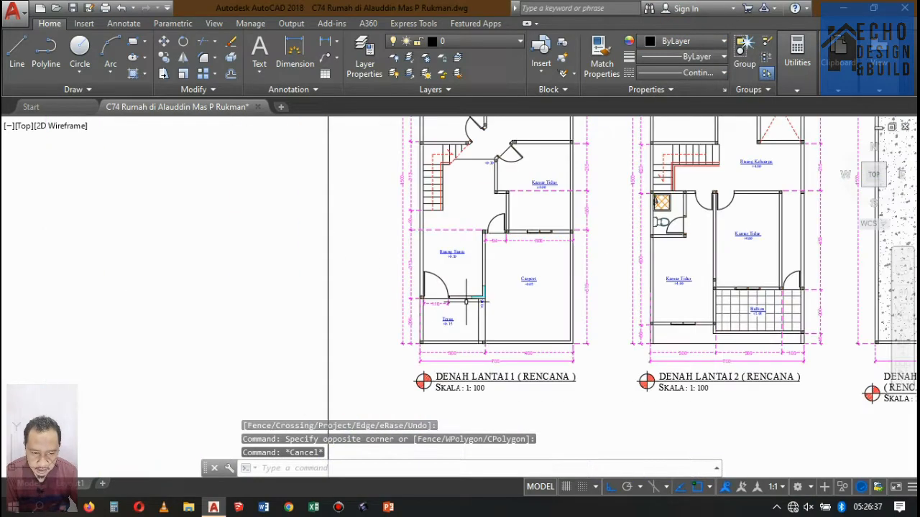
pyautogui.scroll(6, 470, 280)
pyautogui.scroll(-6, 489, 216)
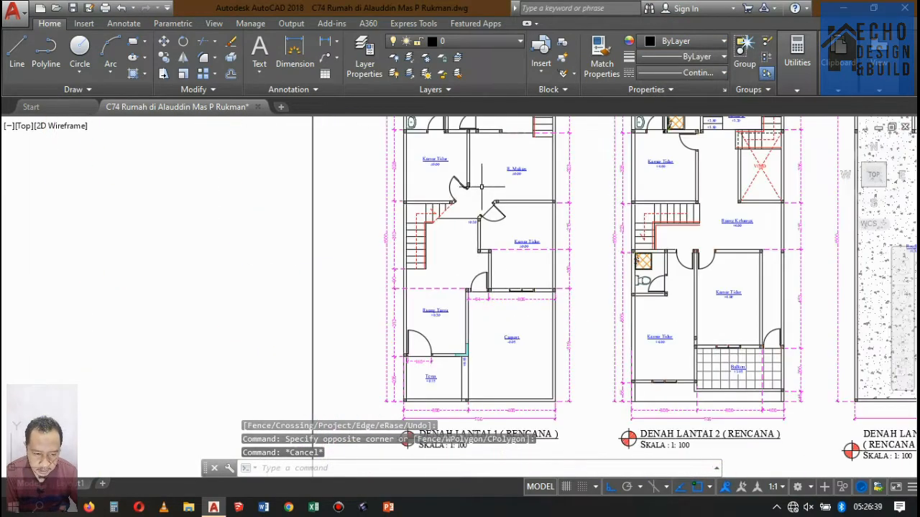
pyautogui.scroll(1, 492, 196)
pyautogui.scroll(12, 452, 378)
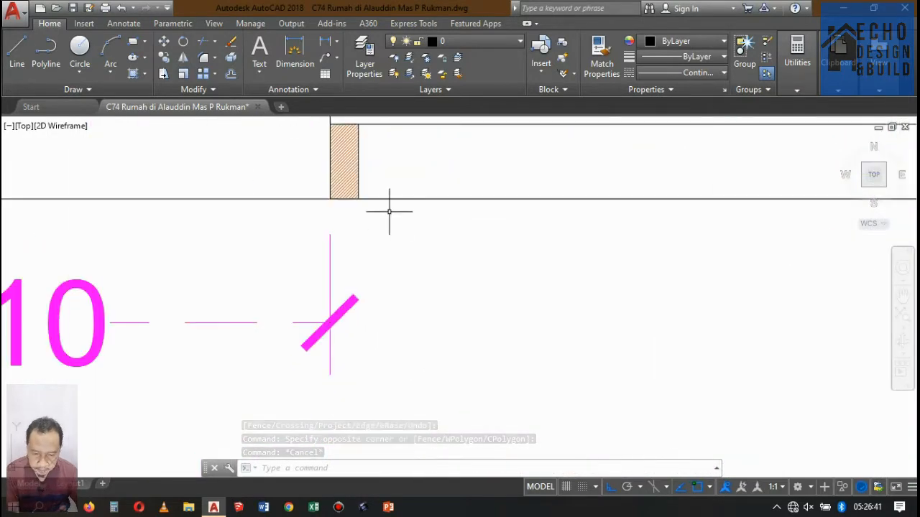
pyautogui.click(373, 179)
pyautogui.click(354, 167)
pyautogui.scroll(-5, 429, 168)
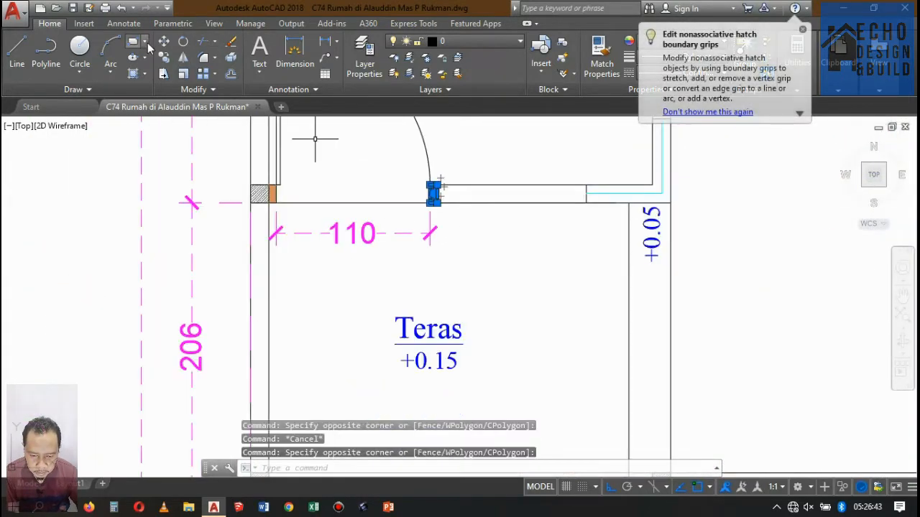
pyautogui.click(166, 57)
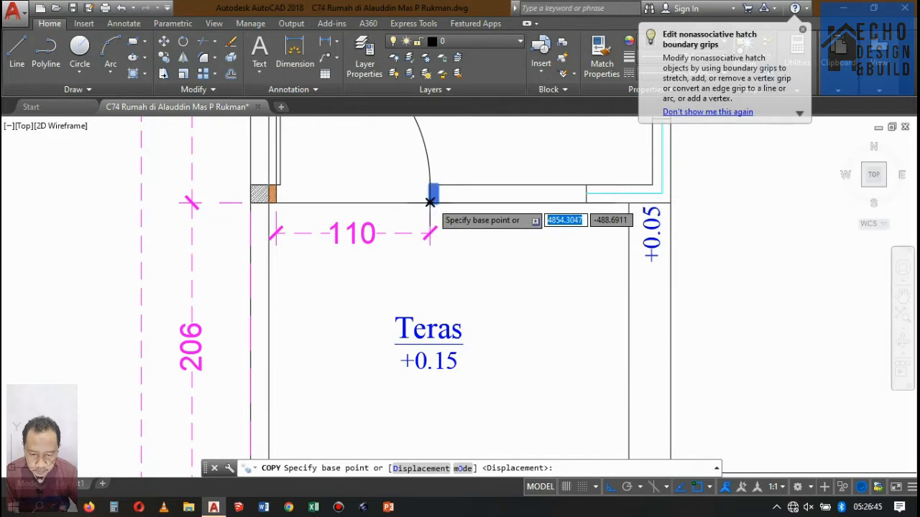
pyautogui.click(433, 197)
pyautogui.scroll(-7, 388, 236)
pyautogui.scroll(3, 456, 226)
pyautogui.scroll(-3, 467, 242)
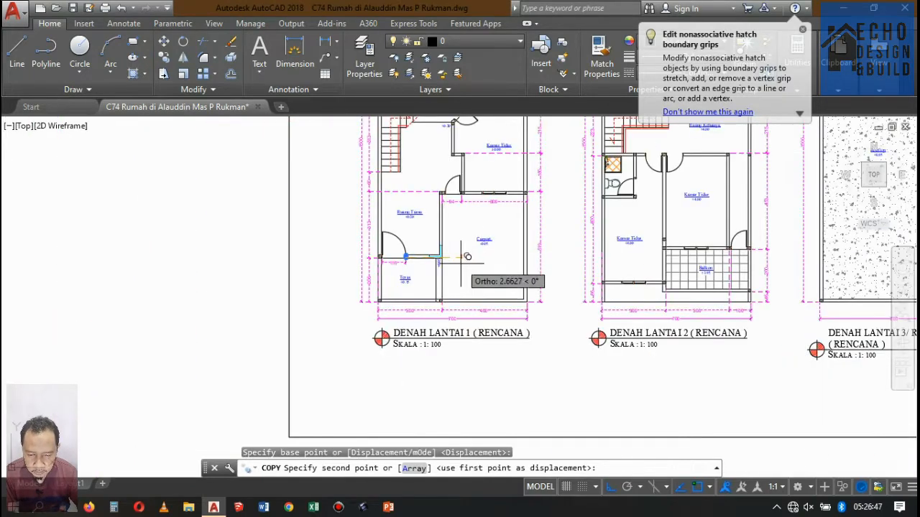
pyautogui.scroll(3, 455, 266)
pyautogui.scroll(6, 417, 257)
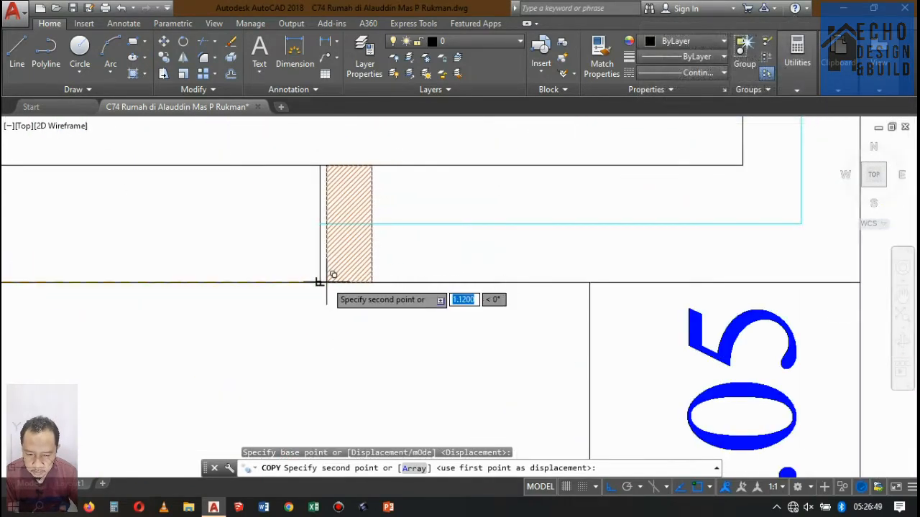
pyautogui.scroll(-5, 344, 266)
pyautogui.click(371, 248)
pyautogui.press('Return')
# Step: Move the copied jamb by its own width toward the entrance door so its edge meets the cyan line's start
pyautogui.scroll(5, 388, 262)
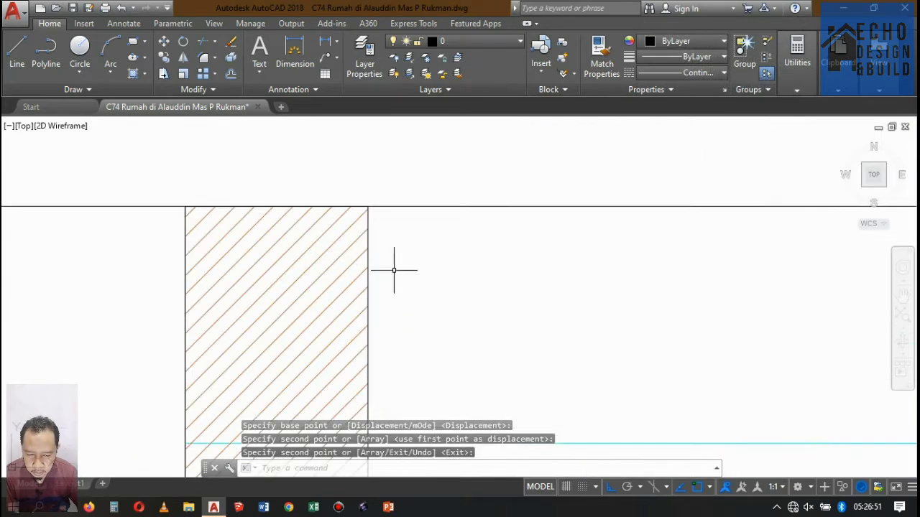
pyautogui.click(400, 255)
pyautogui.click(346, 278)
pyautogui.scroll(-8, 441, 211)
pyautogui.scroll(4, 463, 213)
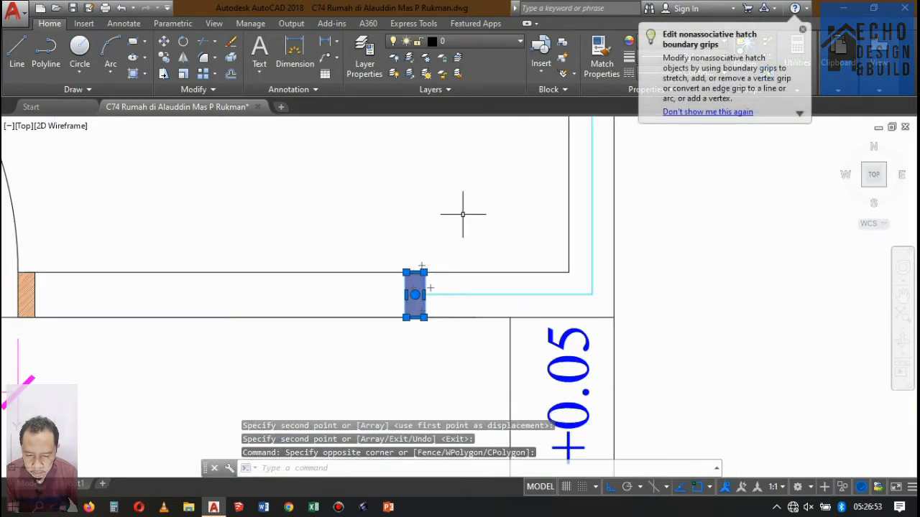
pyautogui.write('m')
pyautogui.press('Return')
pyautogui.scroll(3, 424, 295)
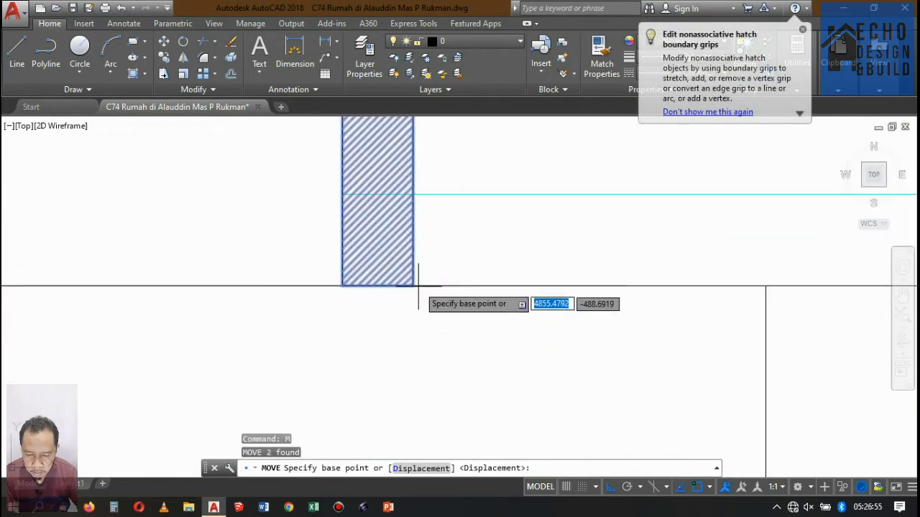
pyautogui.click(413, 285)
pyautogui.click(342, 285)
pyautogui.scroll(-5, 389, 311)
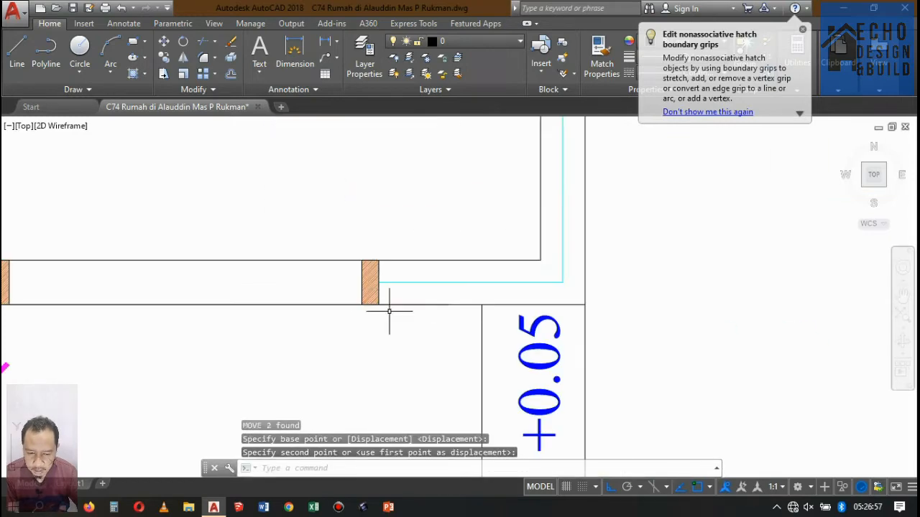
# Step: Copy the hatched jamb at the cyan line's start straight up into the empty floor of the Ruang Tamu
pyautogui.scroll(2, 371, 244)
pyautogui.click(333, 254)
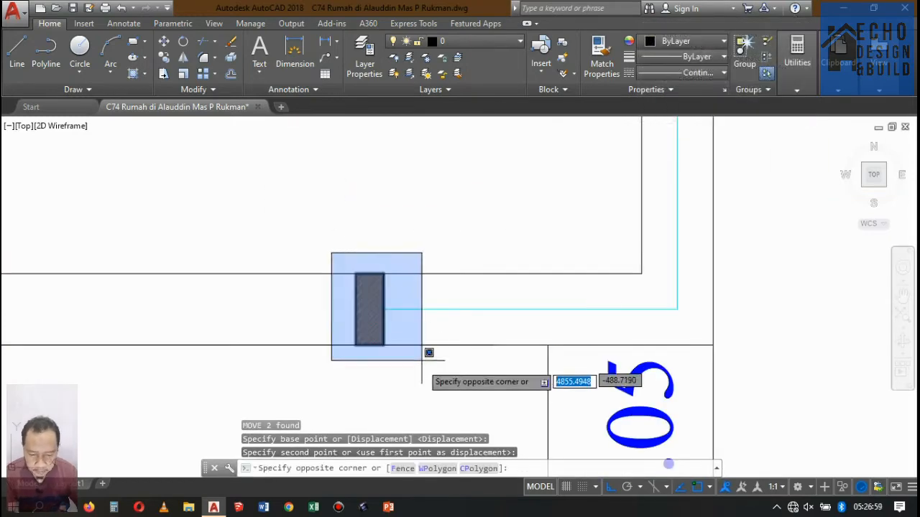
pyautogui.click(424, 355)
pyautogui.click(166, 58)
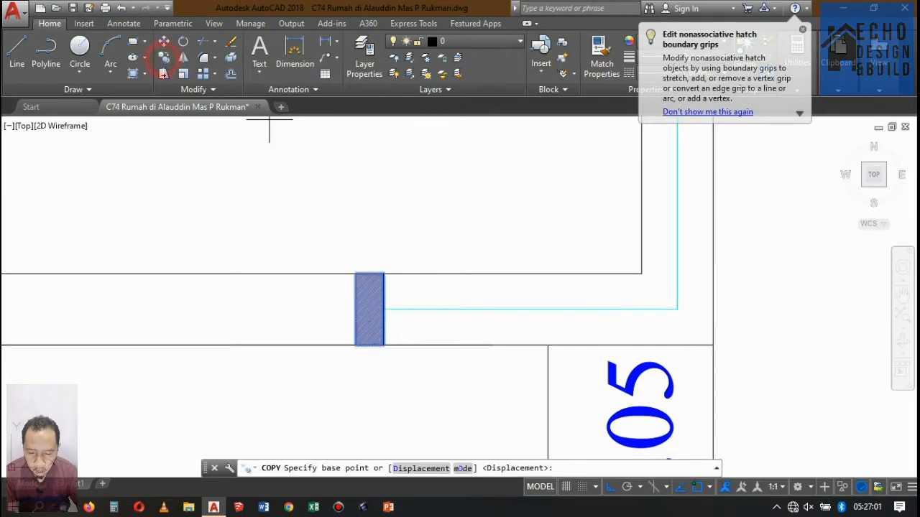
pyautogui.click(355, 273)
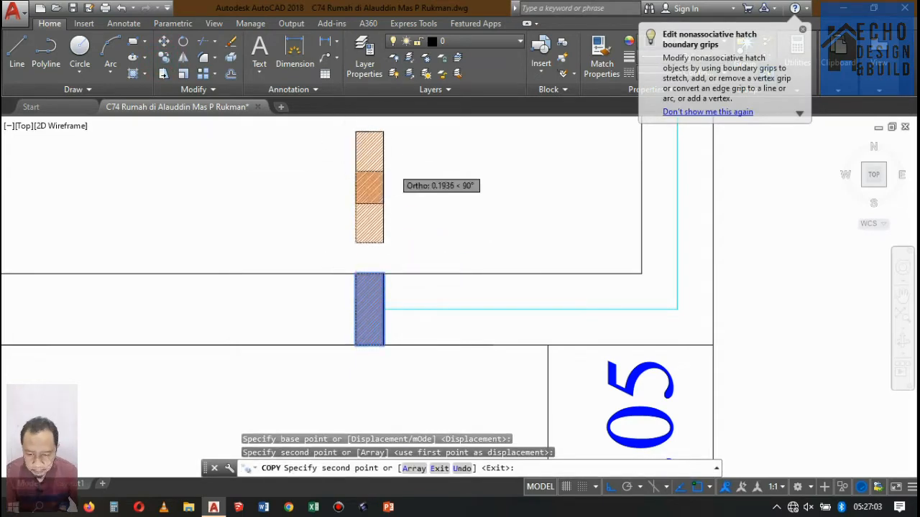
pyautogui.scroll(-4, 395, 173)
pyautogui.click(395, 173)
pyautogui.press('Return')
pyautogui.scroll(4, 391, 172)
pyautogui.click(379, 160)
pyautogui.click(453, 222)
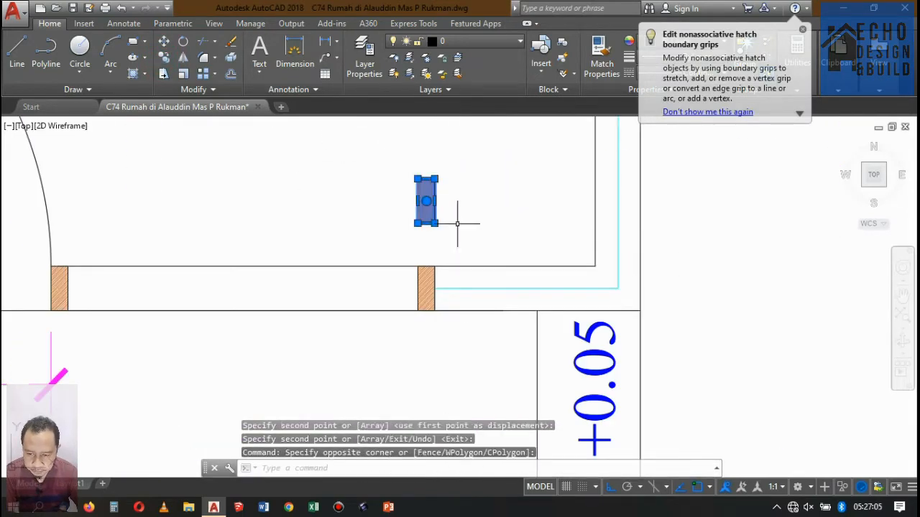
pyautogui.write('rma')
pyautogui.press('Return')
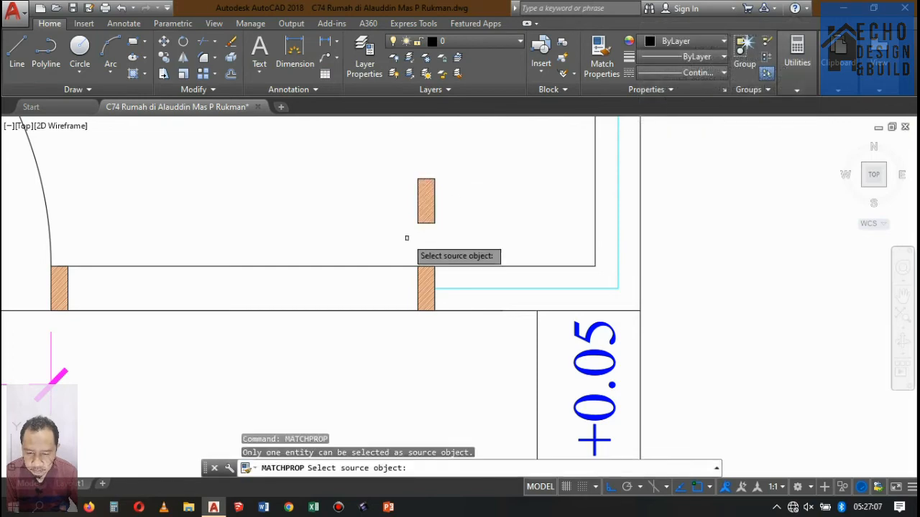
pyautogui.press('Escape')
# Step: Rotate the loose jamb copy 90° counterclockwise about its lower right corner so it lies horizontally
pyautogui.click(395, 169)
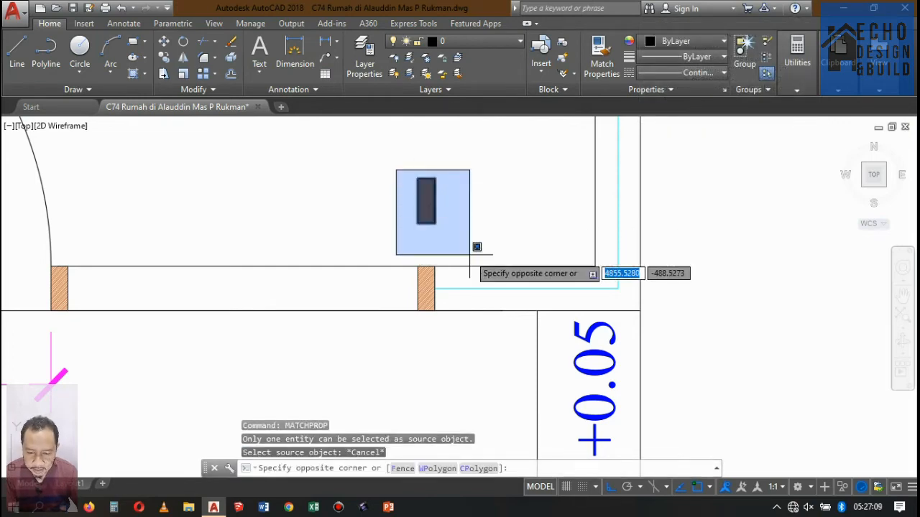
pyautogui.click(465, 244)
pyautogui.write('r')
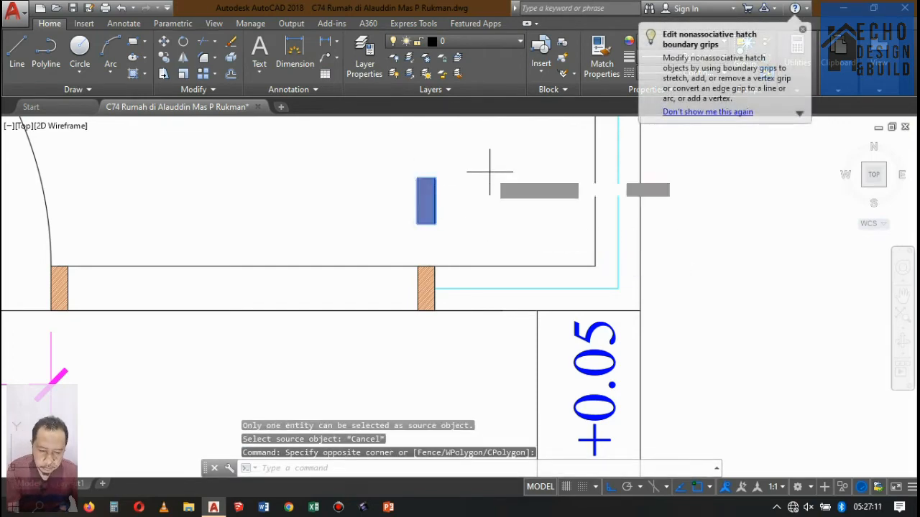
pyautogui.press('Return')
pyautogui.click(434, 223)
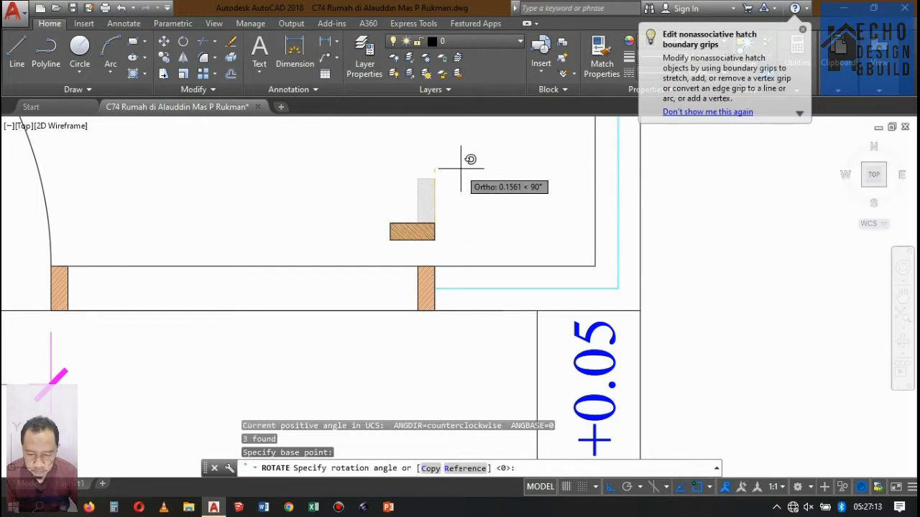
pyautogui.click(428, 204)
# Step: Move the rotated jamb into the wall between Ruang Tamu and Carport, at the upper end of the cyan line
pyautogui.click(365, 211)
pyautogui.click(468, 244)
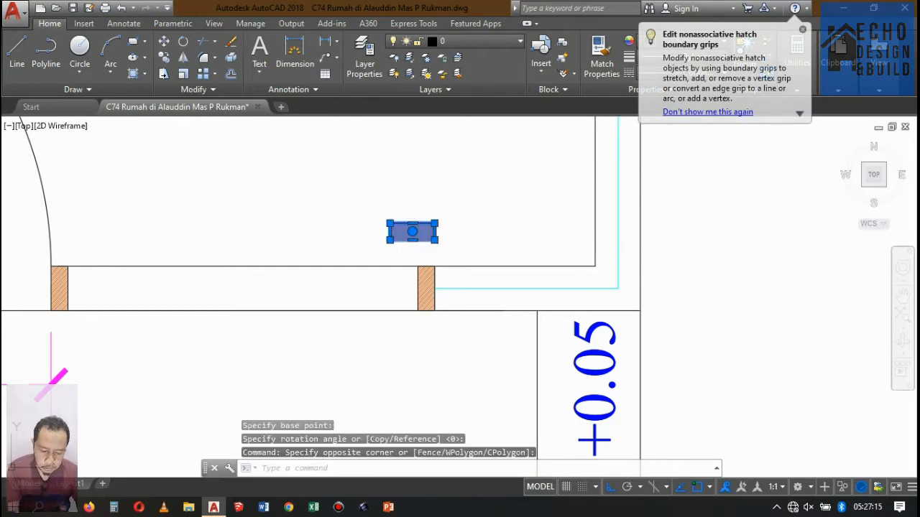
pyautogui.write('m')
pyautogui.press('Return')
pyautogui.scroll(5, 394, 249)
pyautogui.click(396, 261)
pyautogui.scroll(-7, 363, 300)
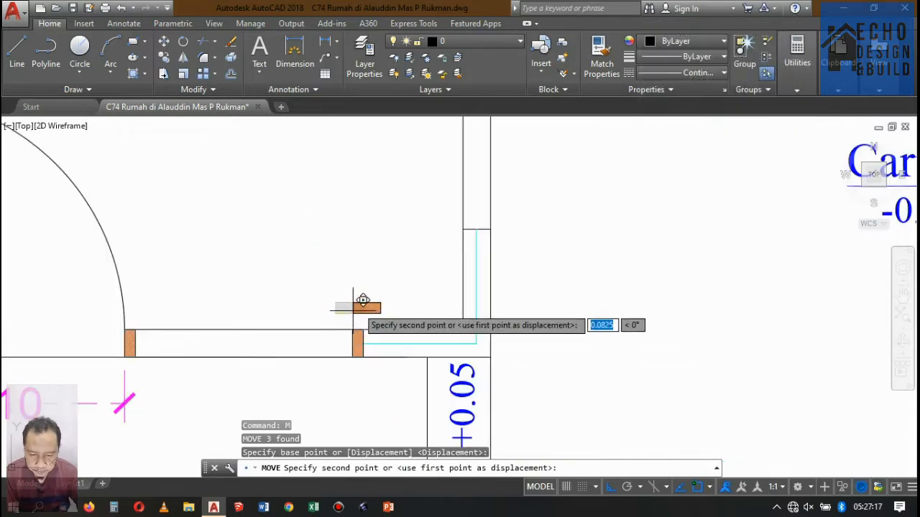
pyautogui.scroll(3, 363, 300)
pyautogui.click(487, 232)
pyautogui.scroll(-5, 462, 230)
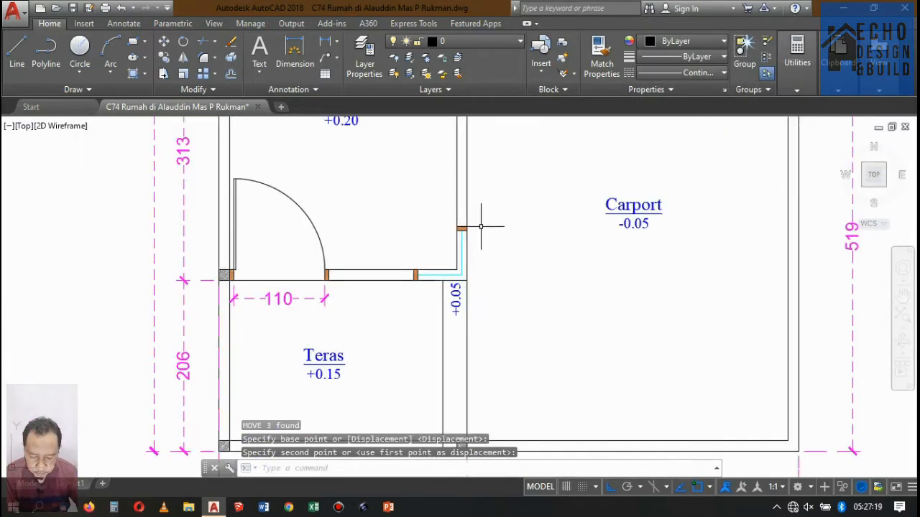
# Step: Copy the hatched column at the entrance door's outer side to the front wall, against the jamb where the cyan line starts
pyautogui.scroll(2, 481, 226)
pyautogui.scroll(-5, 467, 248)
pyautogui.scroll(3, 467, 258)
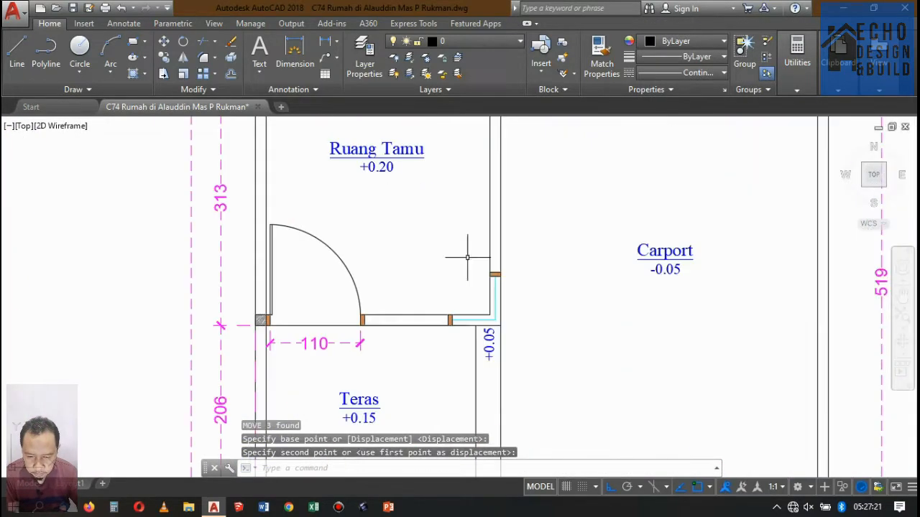
pyautogui.scroll(1, 493, 232)
pyautogui.scroll(-5, 493, 232)
pyautogui.scroll(7, 330, 237)
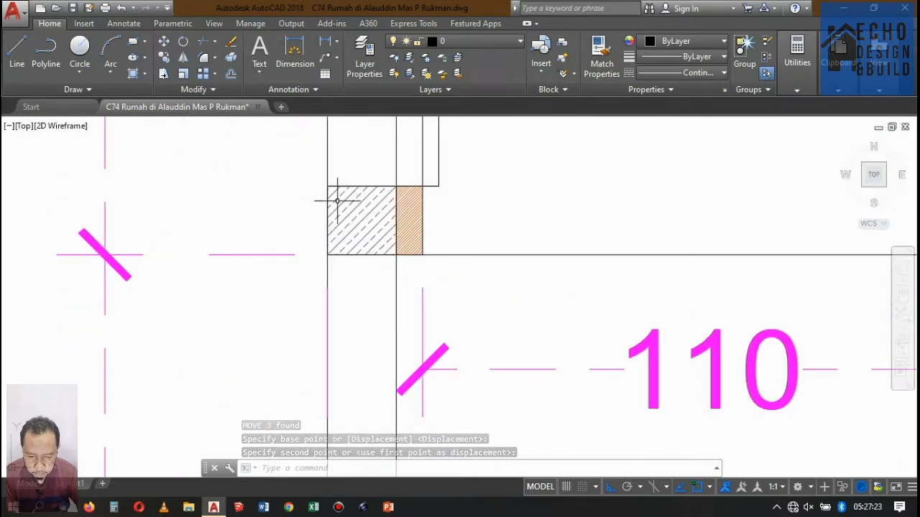
pyautogui.click(323, 174)
pyautogui.click(400, 263)
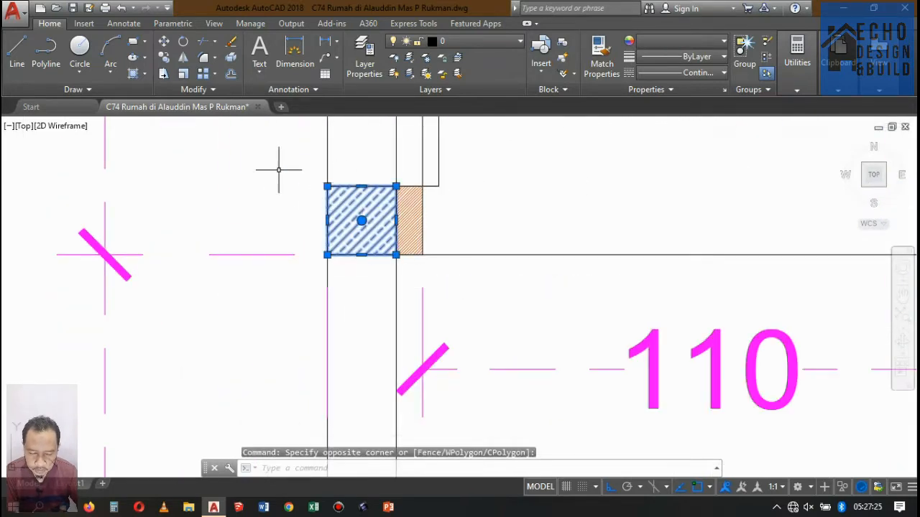
pyautogui.click(163, 58)
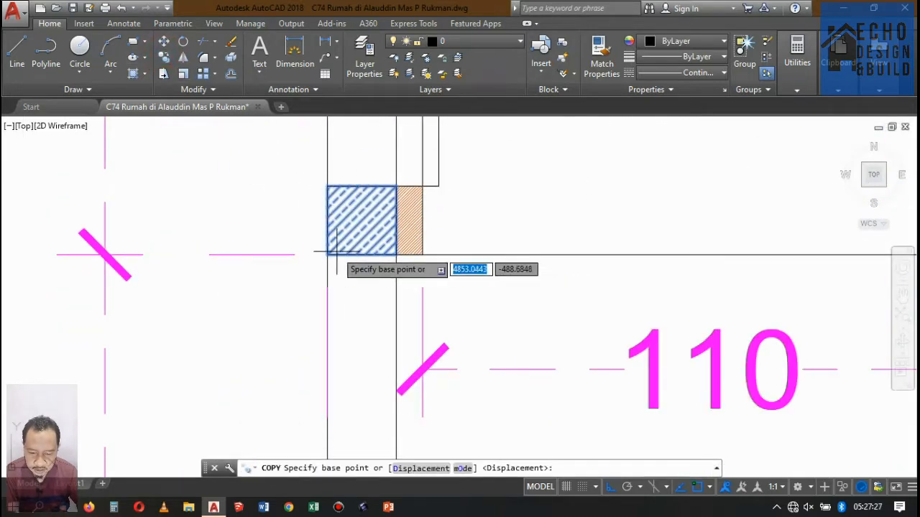
pyautogui.click(395, 254)
pyautogui.scroll(-4, 205, 233)
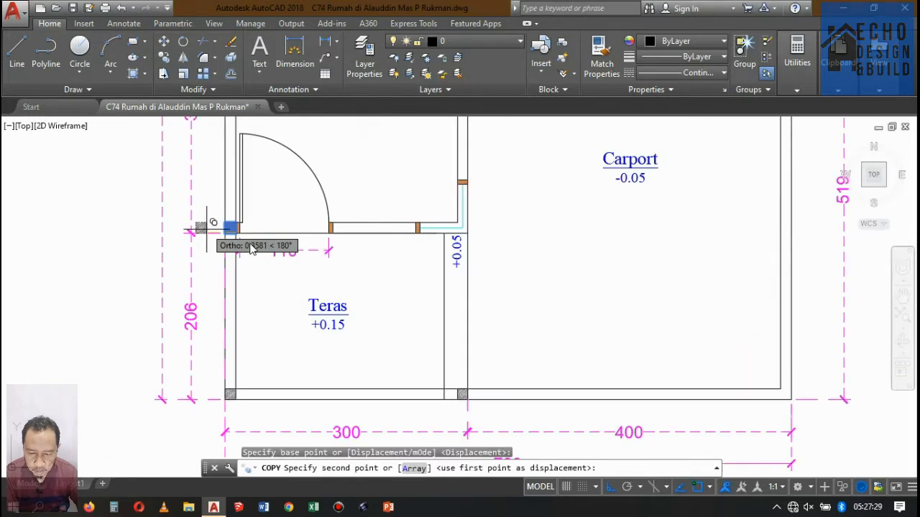
pyautogui.scroll(6, 376, 232)
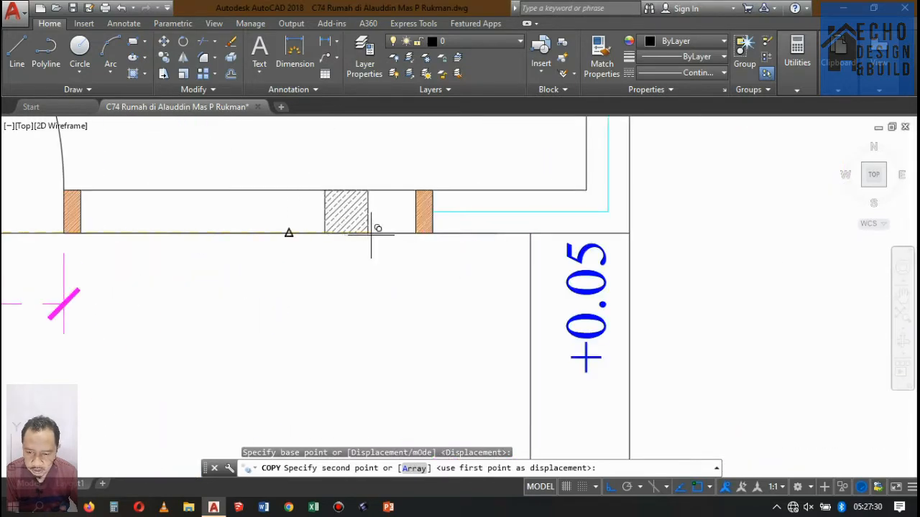
pyautogui.click(426, 228)
# Step: Place another copy of the column directly above the horizontal jamb in the Carport-side wall and finish copying
pyautogui.scroll(-3, 370, 175)
pyautogui.scroll(5, 369, 168)
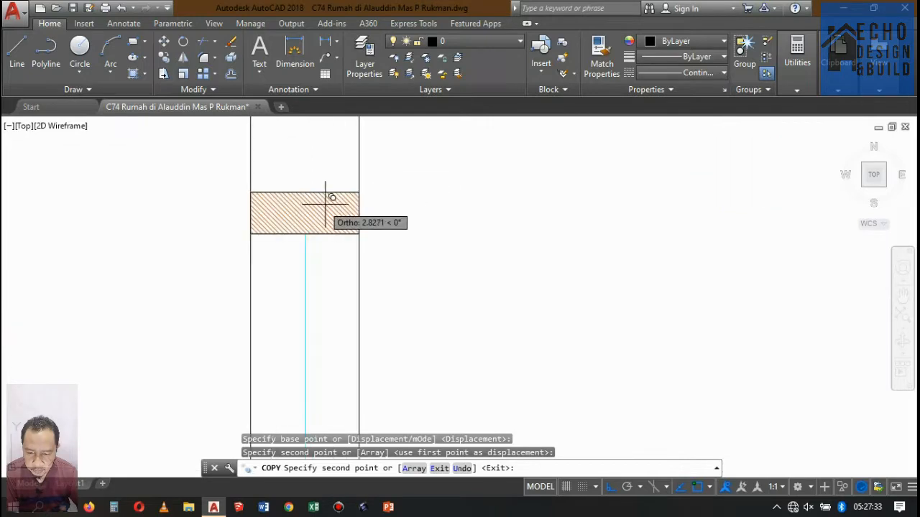
pyautogui.click(359, 192)
pyautogui.scroll(-4, 359, 192)
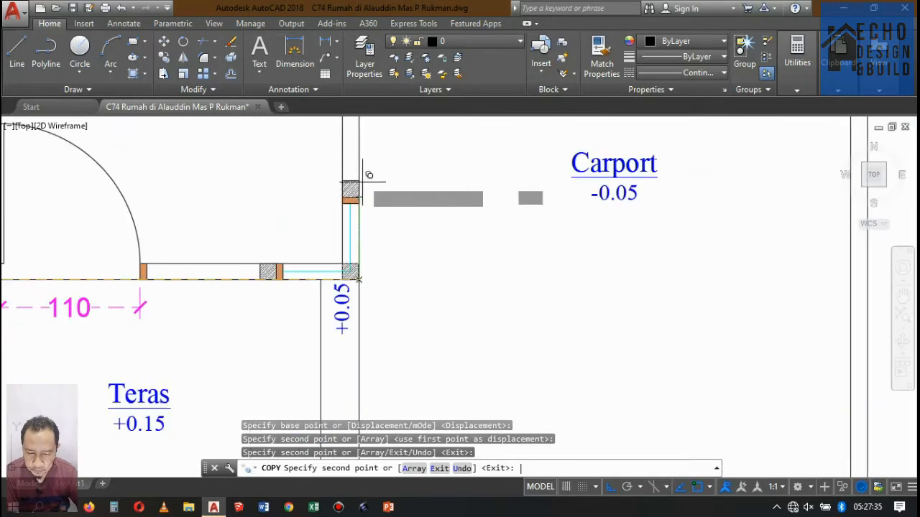
pyautogui.press('Return')
# Step: Review the floor 1 and floor 2 plans, especially the corner window, the front Kamar Tidur window and the Balkon
pyautogui.scroll(-4, 369, 175)
pyautogui.scroll(3, 368, 175)
pyautogui.scroll(-6, 369, 175)
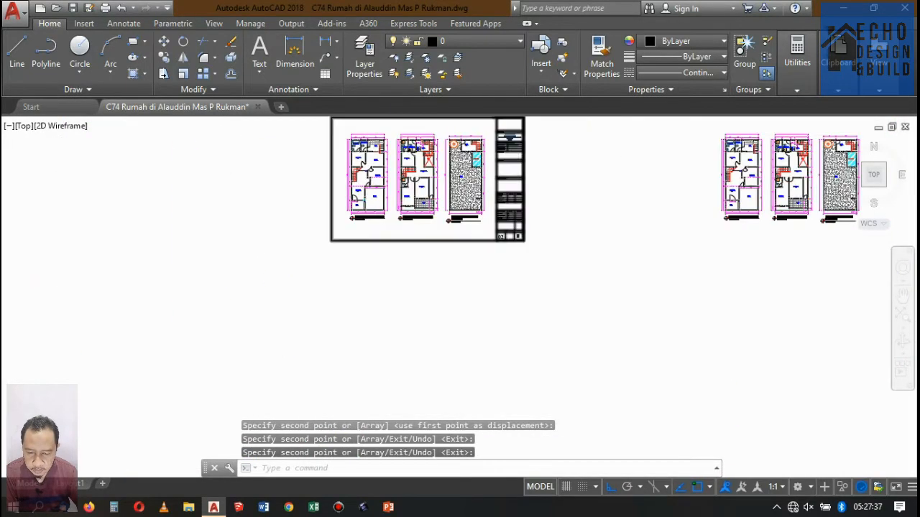
pyautogui.scroll(10, 359, 169)
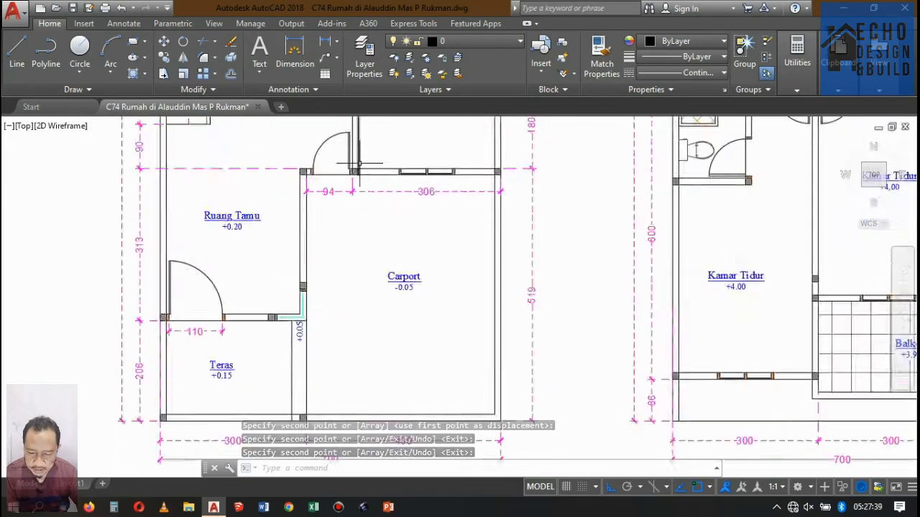
pyautogui.scroll(-6, 358, 163)
pyautogui.scroll(5, 357, 164)
pyautogui.scroll(-7, 360, 201)
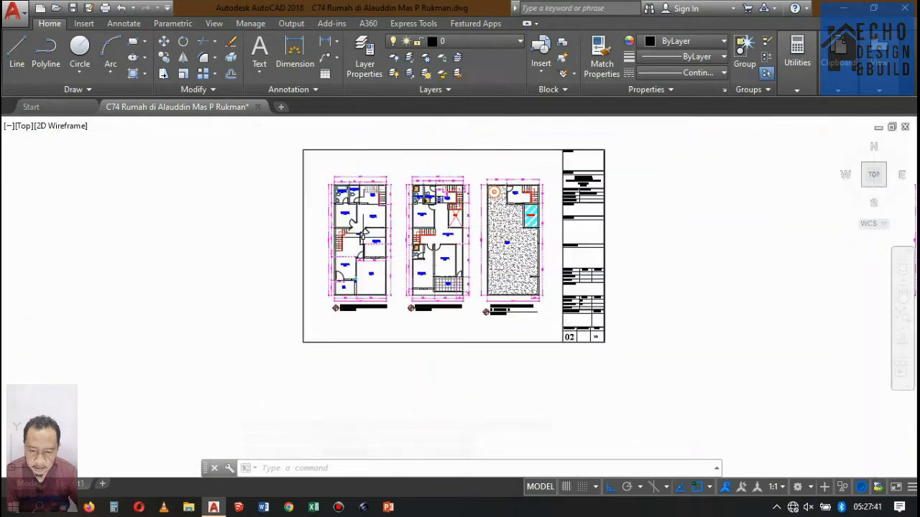
pyautogui.scroll(6, 363, 233)
pyautogui.scroll(-3, 419, 255)
pyautogui.scroll(3, 419, 256)
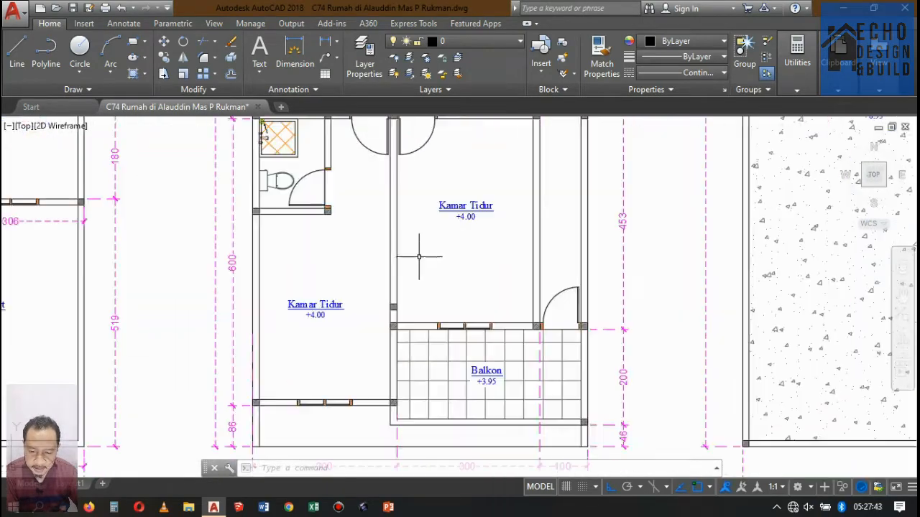
pyautogui.scroll(-4, 466, 255)
pyautogui.scroll(7, 372, 343)
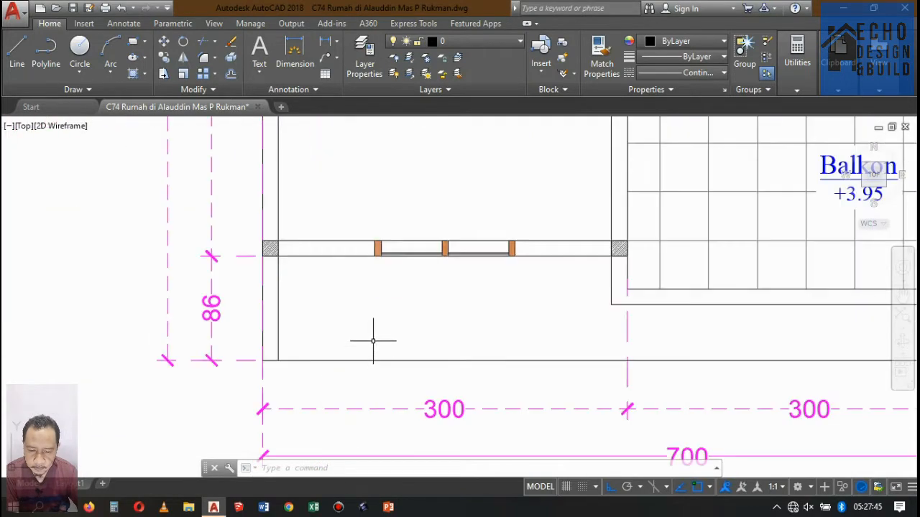
pyautogui.scroll(-5, 426, 272)
pyautogui.scroll(5, 425, 271)
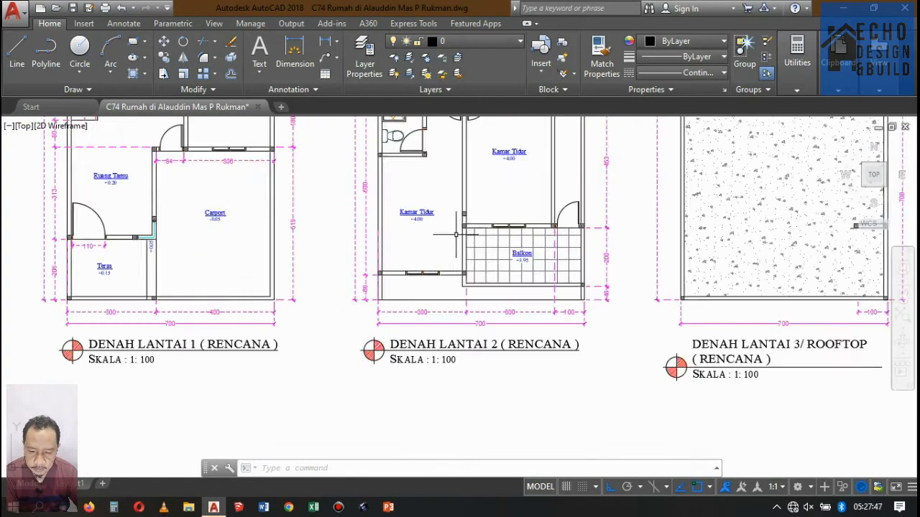
pyautogui.scroll(2, 426, 271)
pyautogui.scroll(-4, 415, 267)
pyautogui.scroll(4, 414, 267)
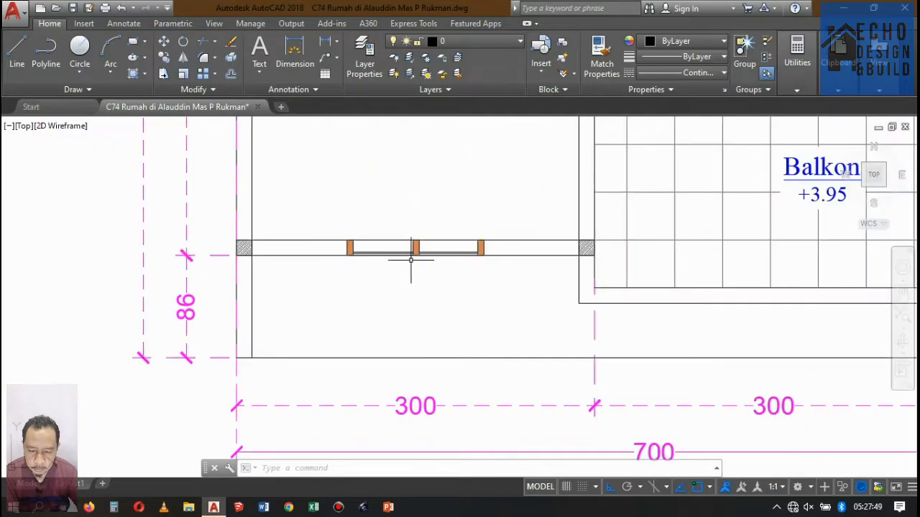
pyautogui.scroll(-3, 412, 257)
pyautogui.scroll(-4, 460, 268)
pyautogui.scroll(4, 454, 225)
pyautogui.scroll(-4, 461, 220)
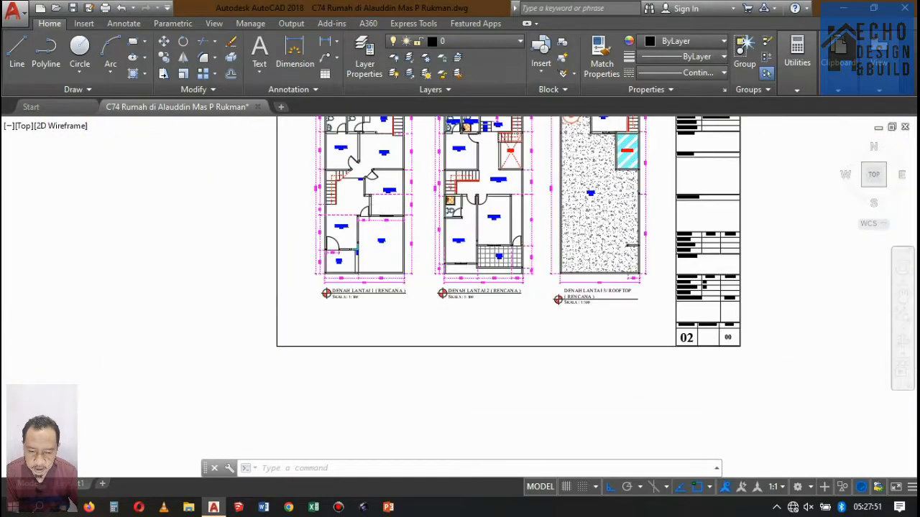
pyautogui.scroll(6, 438, 175)
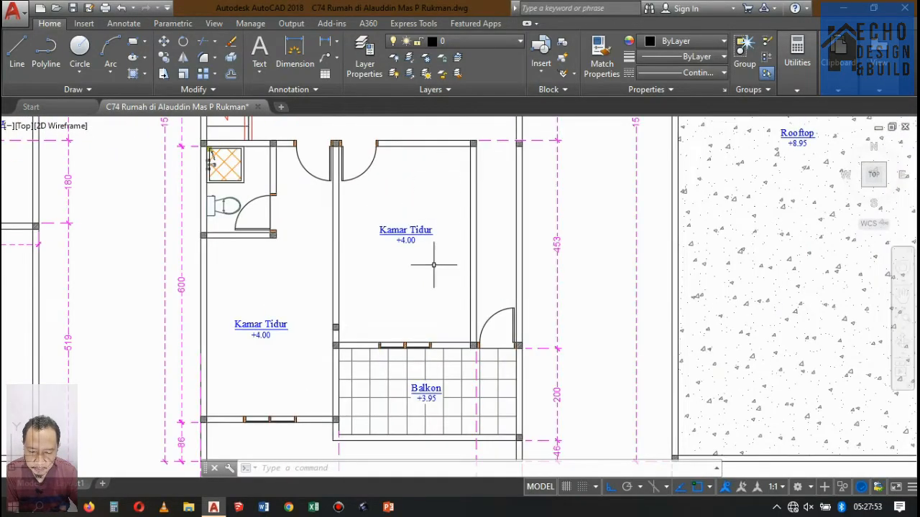
pyautogui.scroll(-3, 291, 392)
pyautogui.scroll(3, 390, 308)
pyautogui.scroll(-6, 392, 309)
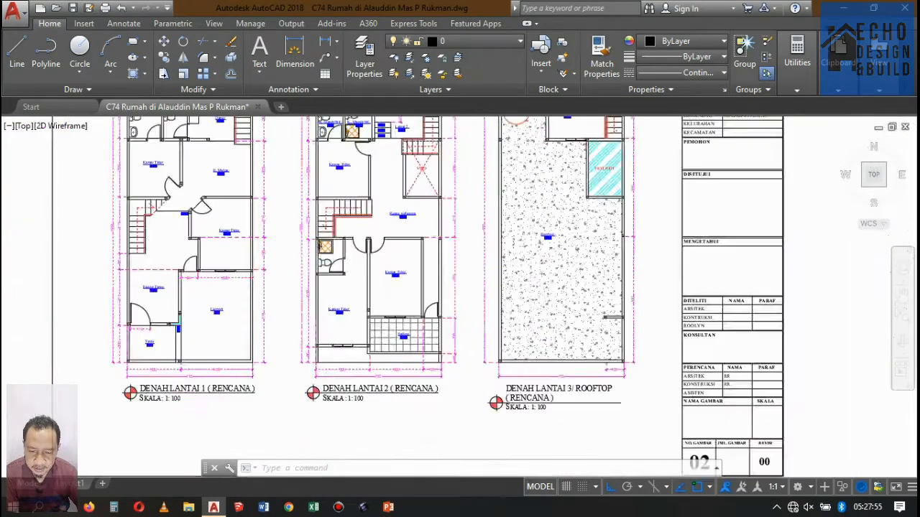
pyautogui.scroll(5, 406, 305)
pyautogui.scroll(-8, 438, 259)
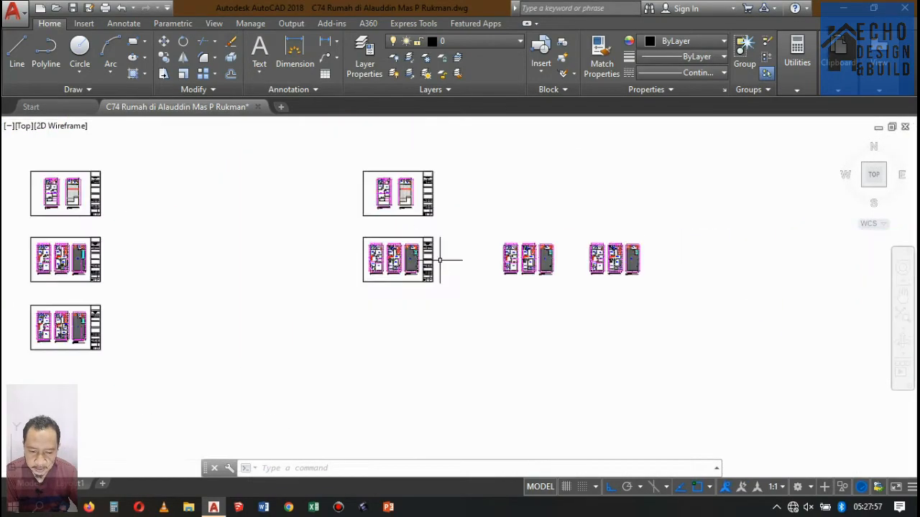
# Step: Delete the two spare sets of floor plans standing beside the framed drawing sheet
pyautogui.scroll(3, 471, 231)
pyautogui.click(441, 192)
pyautogui.scroll(-4, 467, 226)
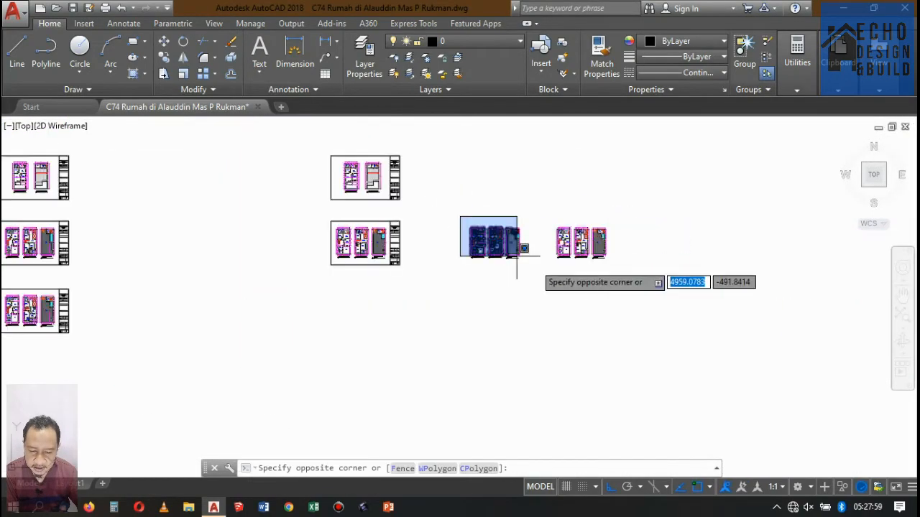
pyautogui.click(663, 289)
pyautogui.press('Delete')
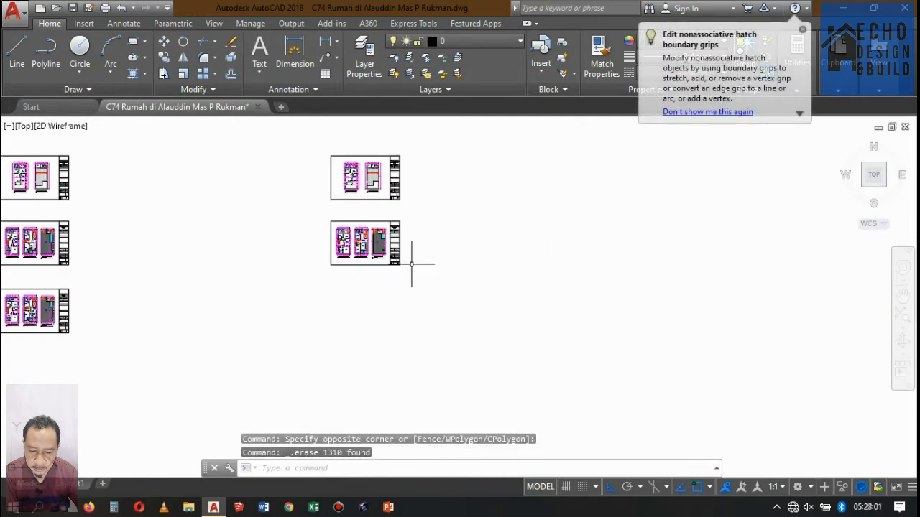
# Step: Examine the remaining floor plans on sheet 02, focusing on the stairs, void and rooms of floors 1 and 2
pyautogui.scroll(5, 338, 229)
pyautogui.scroll(2, 515, 241)
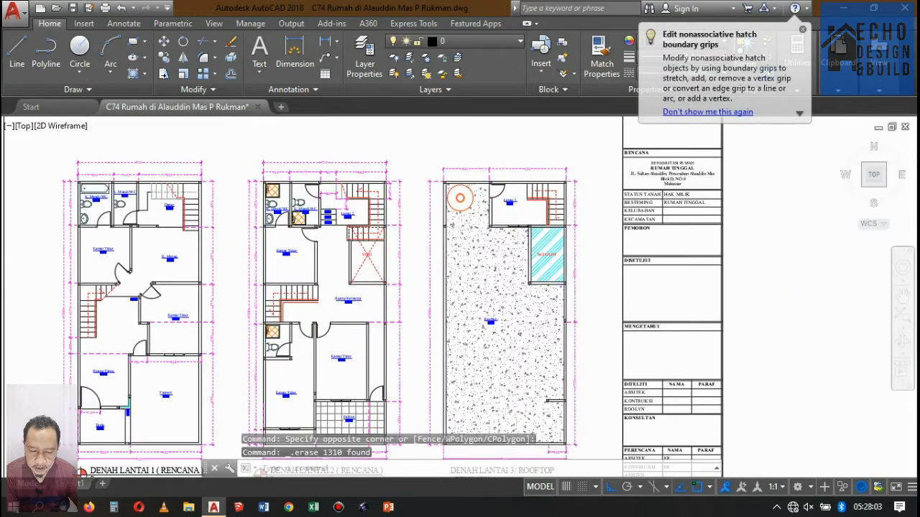
pyautogui.scroll(-2, 521, 252)
pyautogui.scroll(2, 367, 202)
pyautogui.scroll(2, 452, 216)
pyautogui.scroll(-4, 440, 227)
pyautogui.scroll(2, 338, 231)
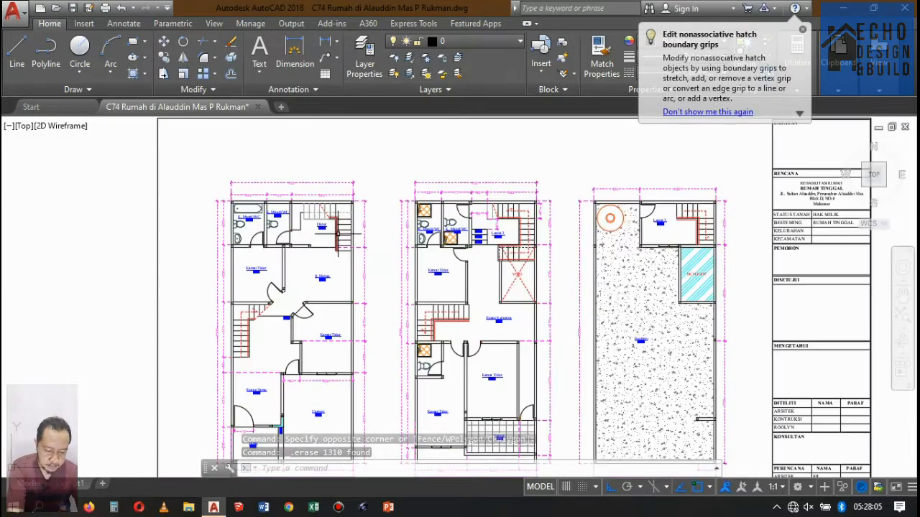
pyautogui.scroll(4, 496, 224)
pyautogui.scroll(-4, 501, 223)
pyautogui.scroll(4, 500, 223)
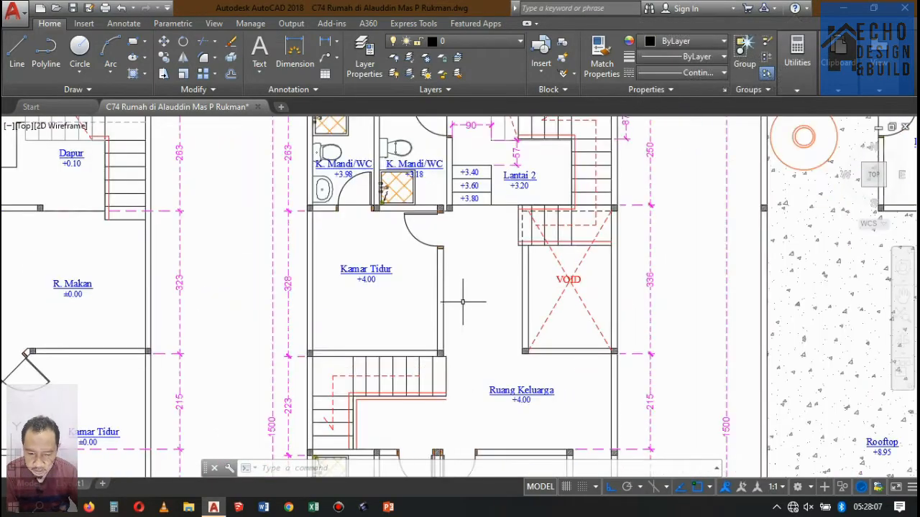
# Step: Copy the three floor plans on sheet 02 horizontally to two empty spots right of the sheet, the first about 67 units away
pyautogui.scroll(-2, 505, 180)
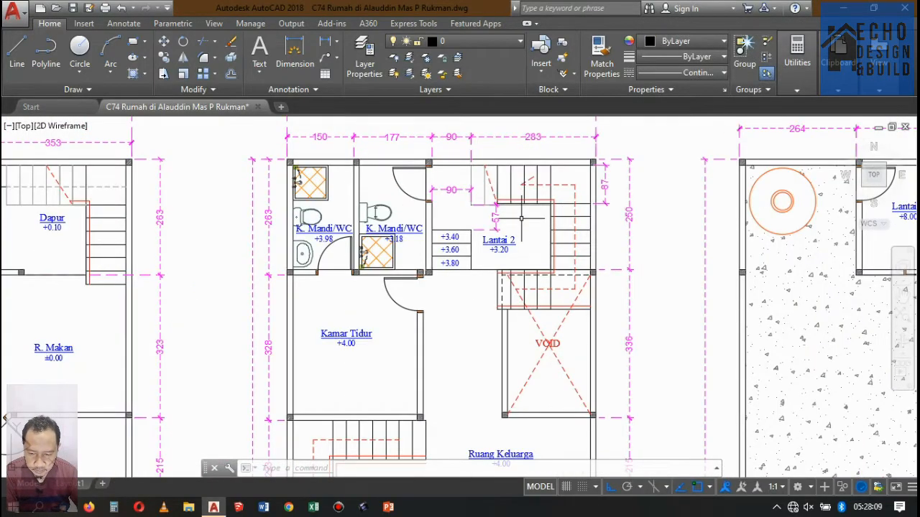
pyautogui.scroll(-6, 470, 209)
pyautogui.click(287, 160)
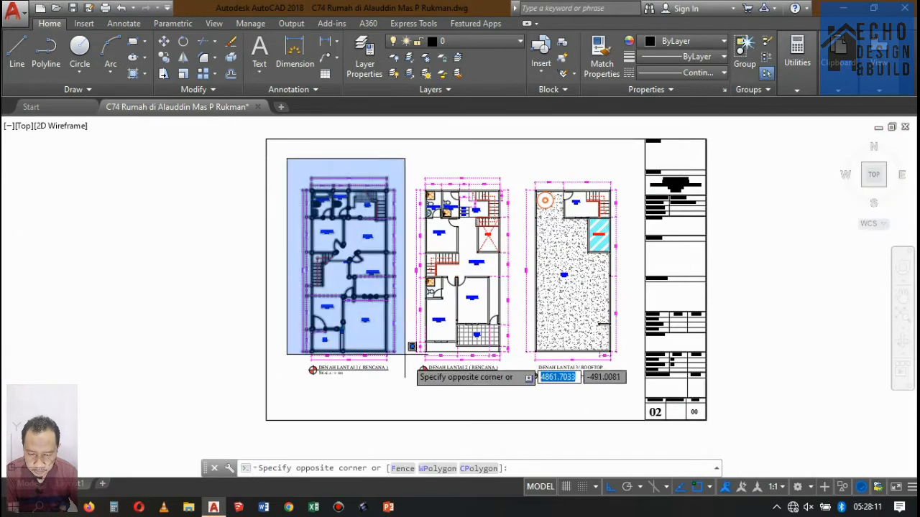
pyautogui.click(642, 387)
pyautogui.click(165, 61)
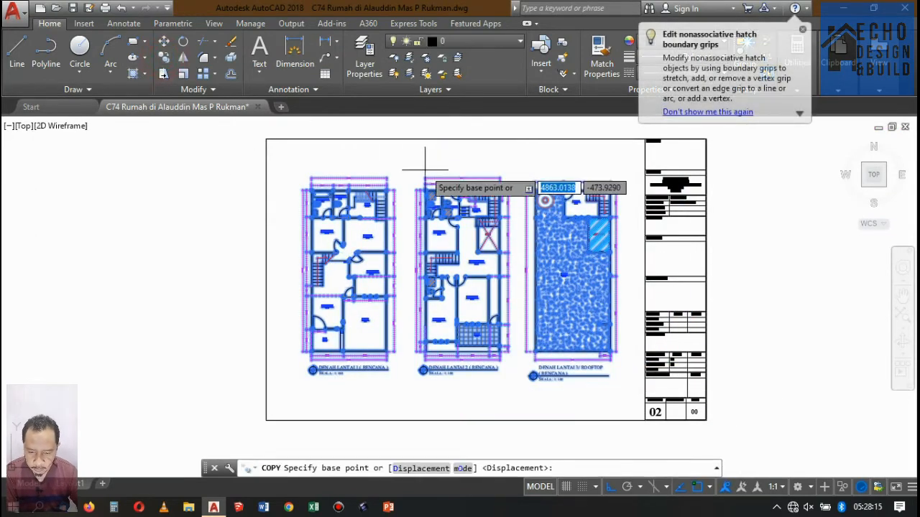
pyautogui.click(428, 166)
pyautogui.scroll(-5, 471, 169)
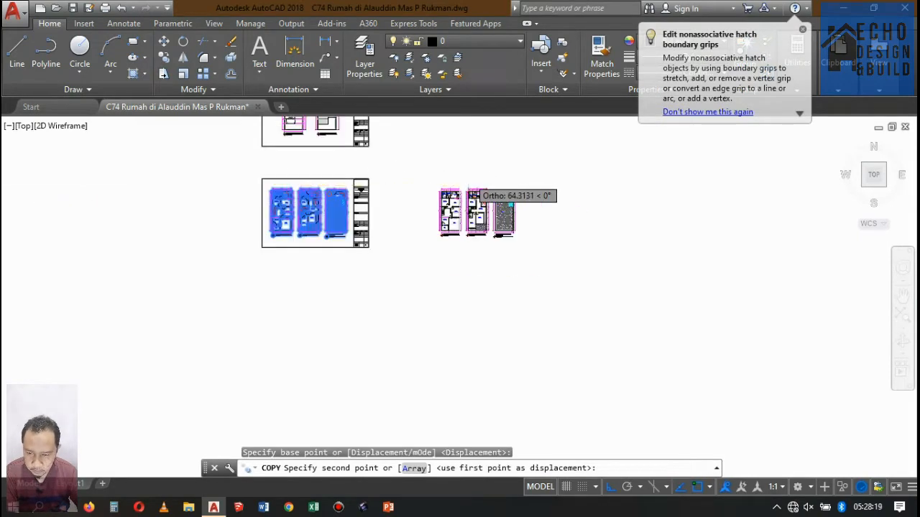
pyautogui.scroll(2, 467, 177)
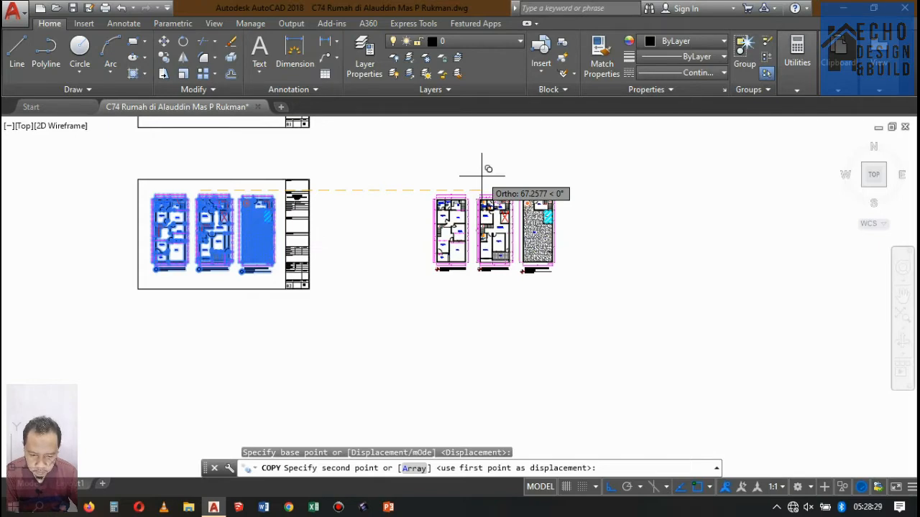
pyautogui.click(482, 175)
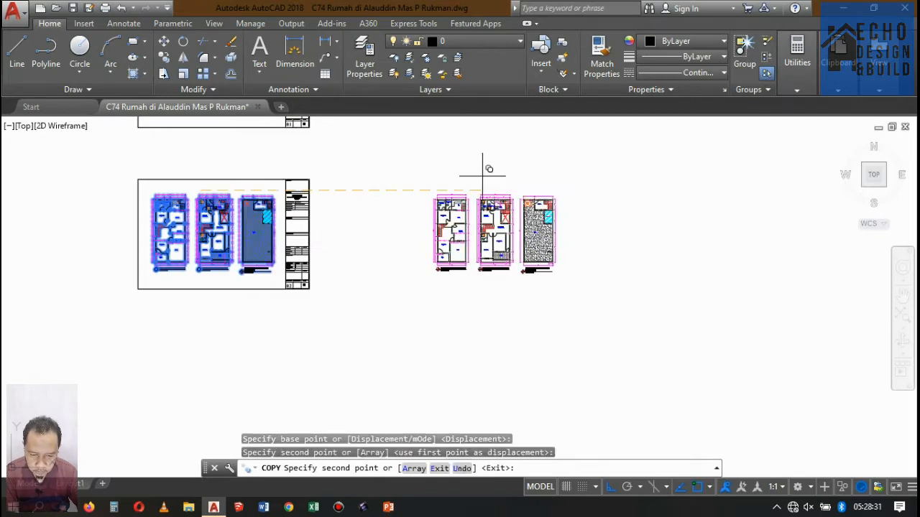
pyautogui.click(652, 170)
pyautogui.press('Return')
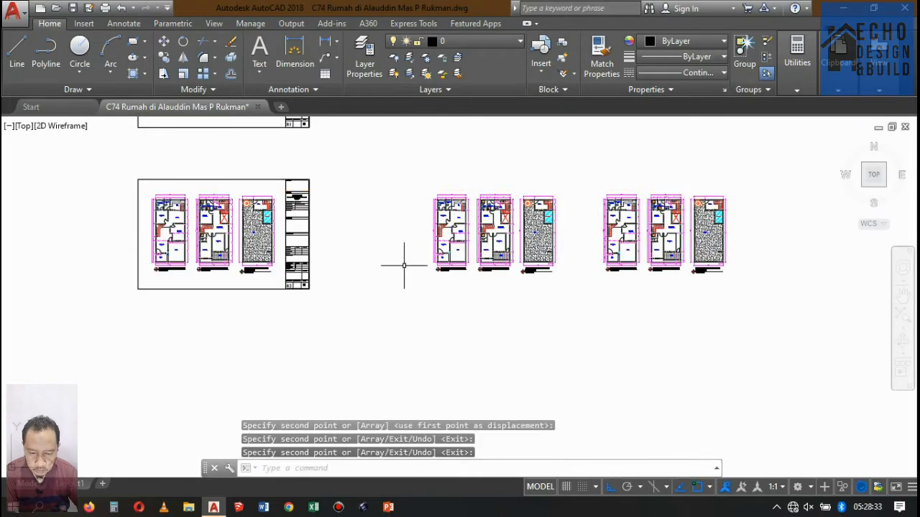
# Step: Examine the copied floor 1 and floor 2 plans, comparing Ruang Tamu, Carport and their corner window with the stairs and front Kamar Tidur above
pyautogui.scroll(10, 476, 200)
pyautogui.scroll(-2, 562, 232)
pyautogui.scroll(4, 548, 340)
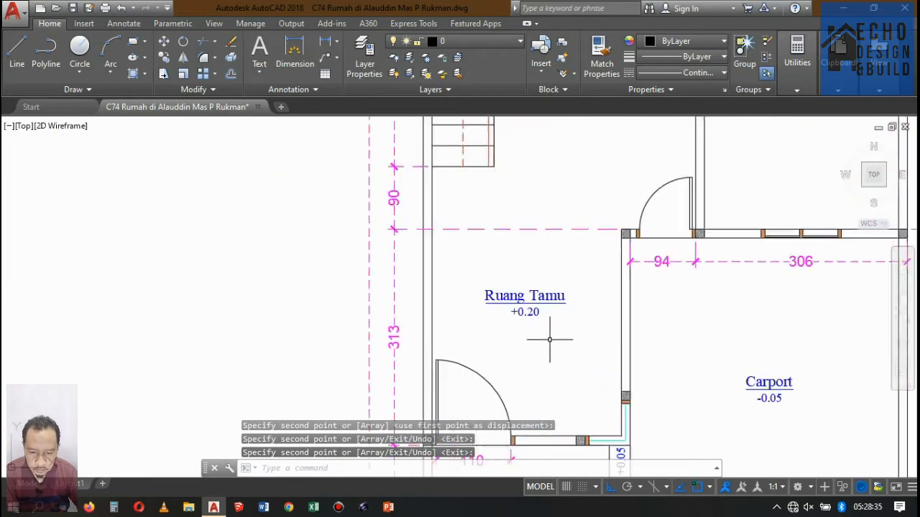
pyautogui.scroll(-6, 539, 276)
pyautogui.scroll(4, 548, 288)
pyautogui.scroll(-6, 521, 276)
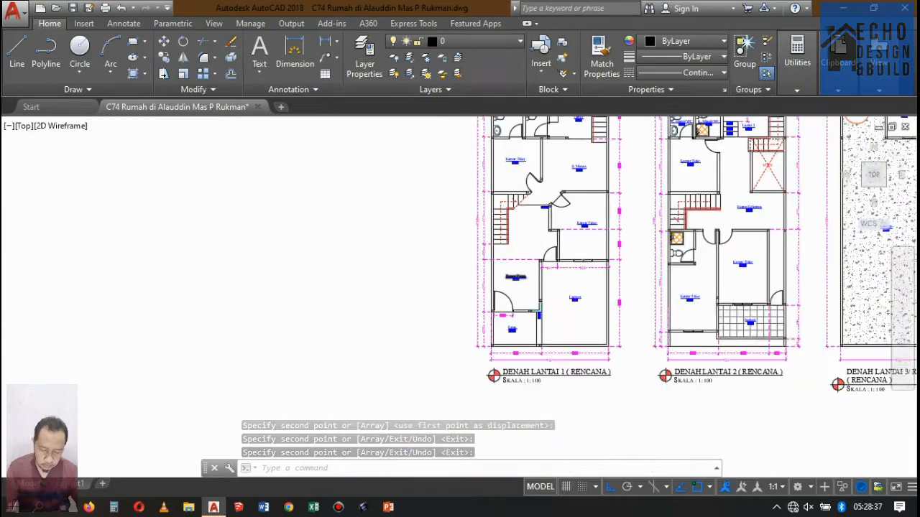
pyautogui.scroll(3, 546, 260)
pyautogui.scroll(-5, 535, 266)
pyautogui.scroll(4, 644, 242)
pyautogui.scroll(4, 719, 248)
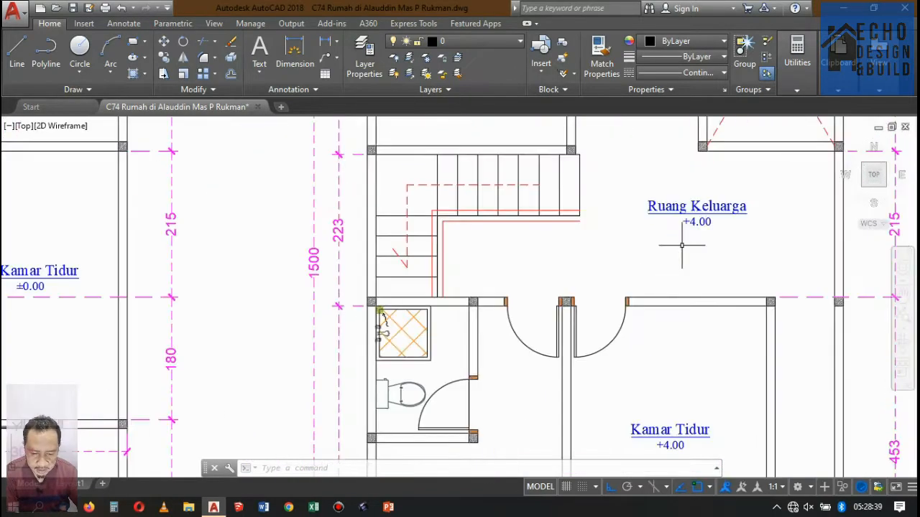
pyautogui.scroll(-4, 683, 237)
pyautogui.scroll(2, 384, 267)
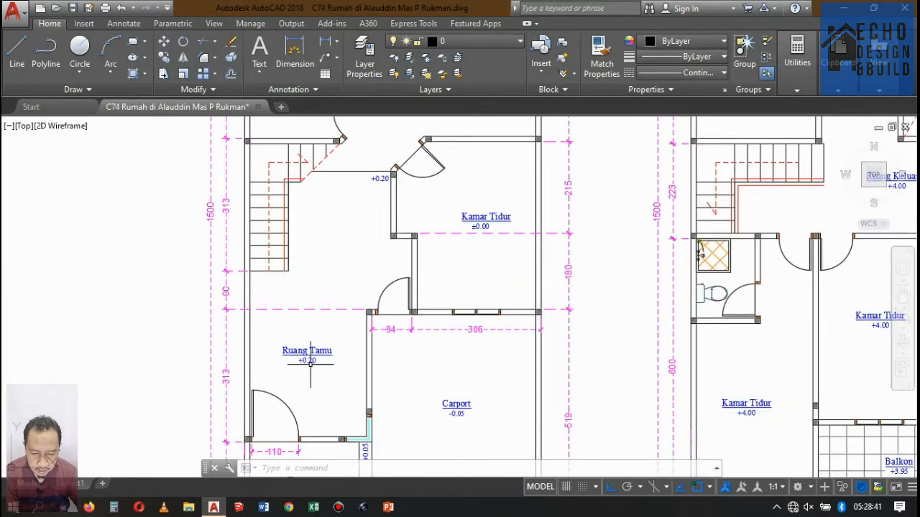
pyautogui.scroll(-6, 312, 359)
pyautogui.scroll(4, 449, 273)
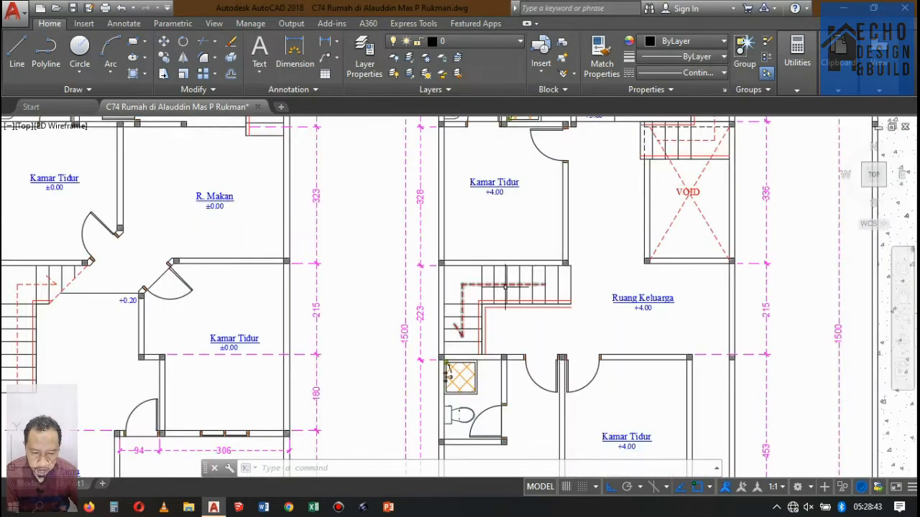
pyautogui.scroll(-4, 450, 273)
pyautogui.scroll(4, 349, 385)
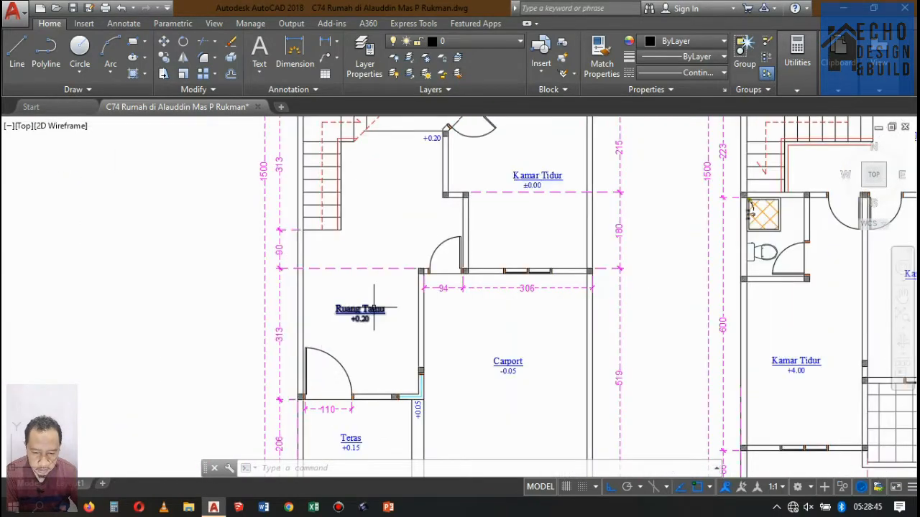
pyautogui.scroll(2, 373, 310)
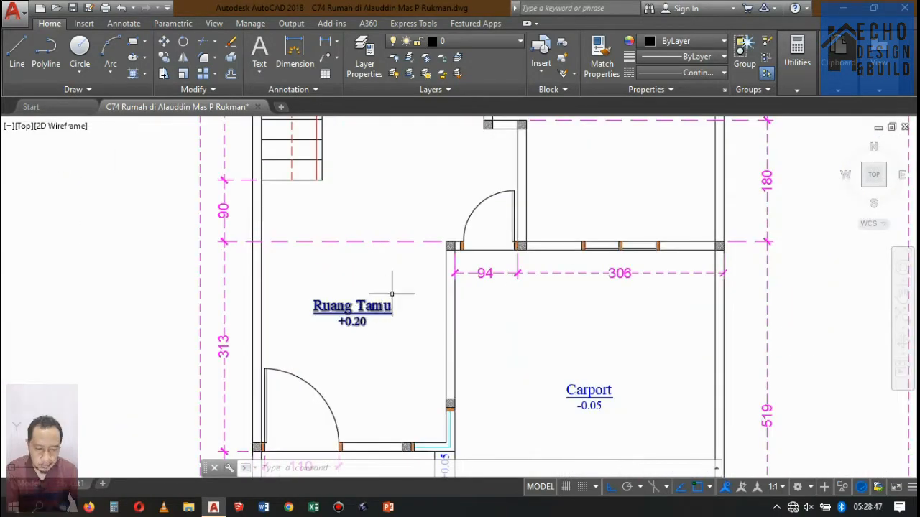
pyautogui.scroll(-3, 399, 301)
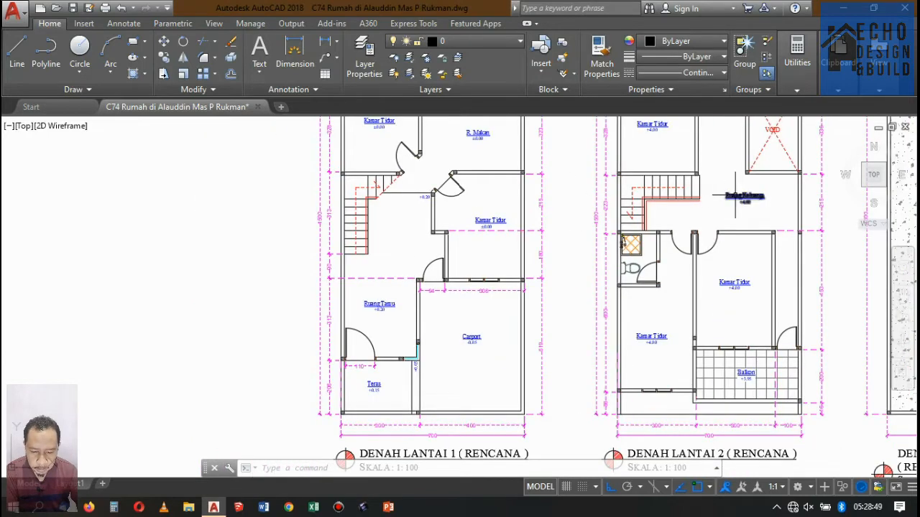
pyautogui.scroll(3, 389, 314)
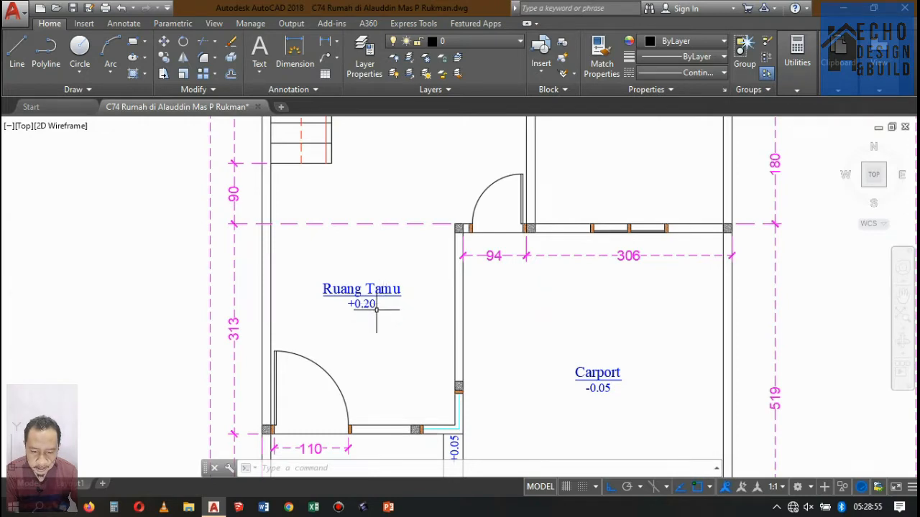
pyautogui.scroll(-3, 375, 311)
pyautogui.scroll(3, 374, 309)
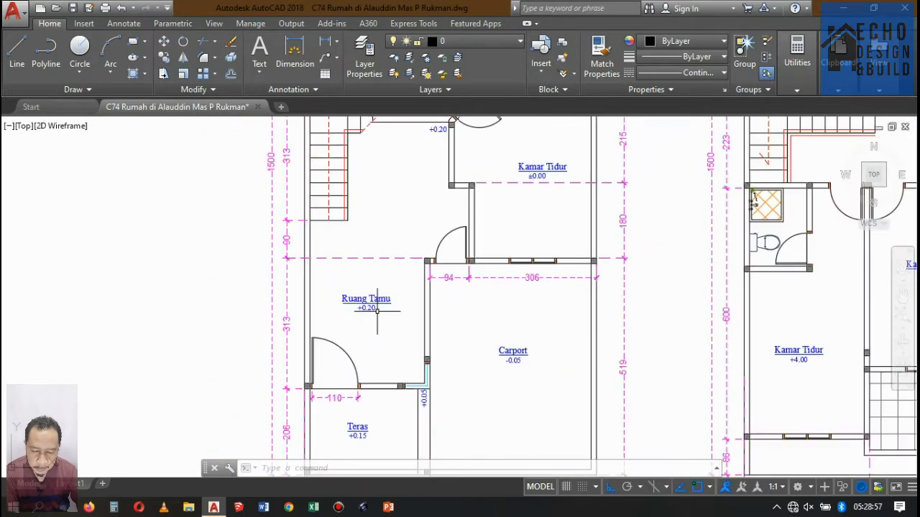
pyautogui.scroll(-3, 374, 309)
pyautogui.scroll(-2, 393, 300)
pyautogui.scroll(4, 514, 240)
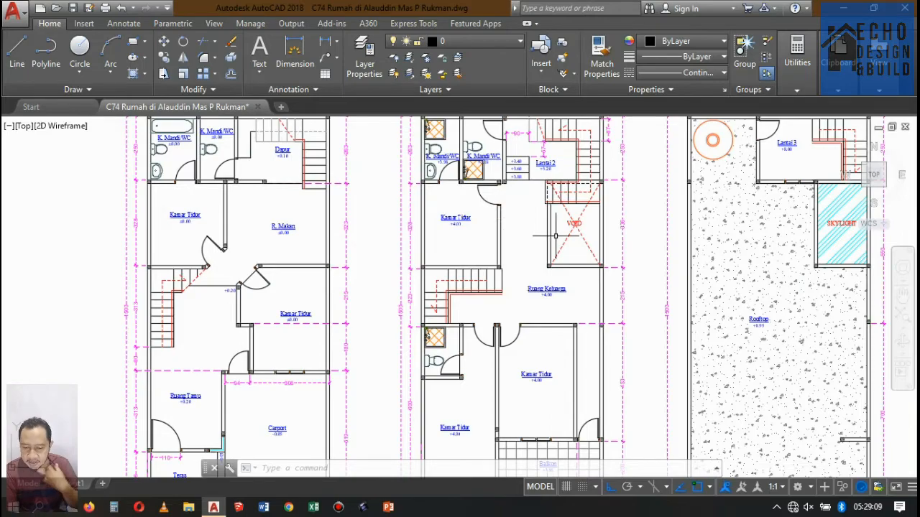
# Step: Review the floor 2 Void and Ruang Keluarga, along with the overall layout of the copied floor plans
pyautogui.scroll(5, 537, 289)
pyautogui.scroll(-10, 589, 240)
pyautogui.scroll(10, 588, 241)
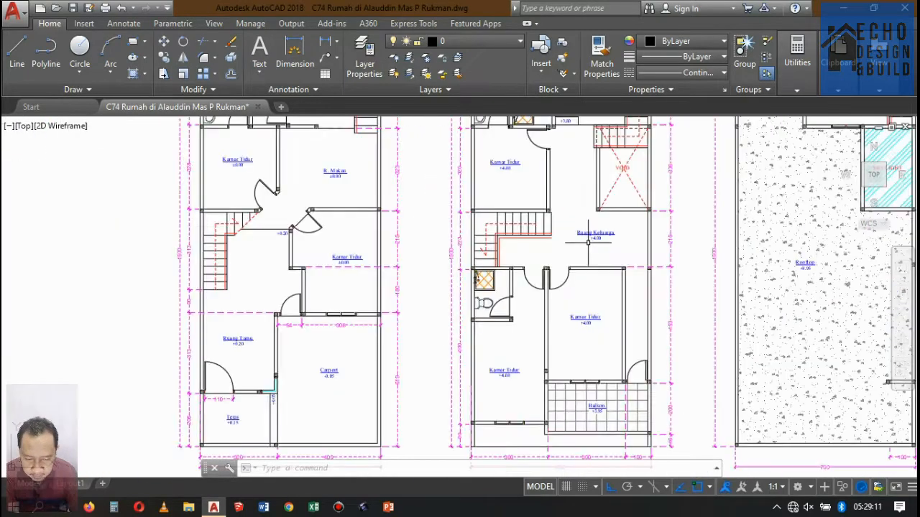
pyautogui.scroll(-8, 588, 242)
pyautogui.scroll(6, 589, 238)
pyautogui.scroll(-6, 595, 216)
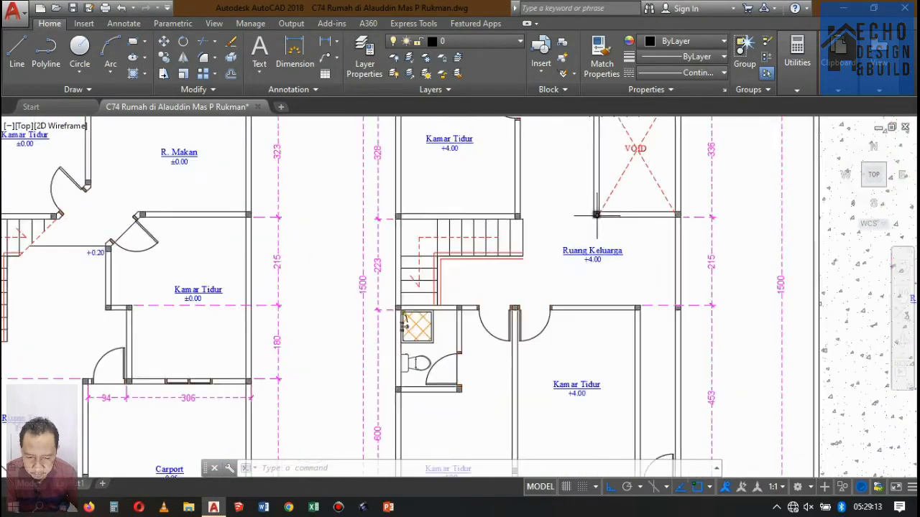
pyautogui.scroll(5, 397, 302)
pyautogui.scroll(-8, 393, 301)
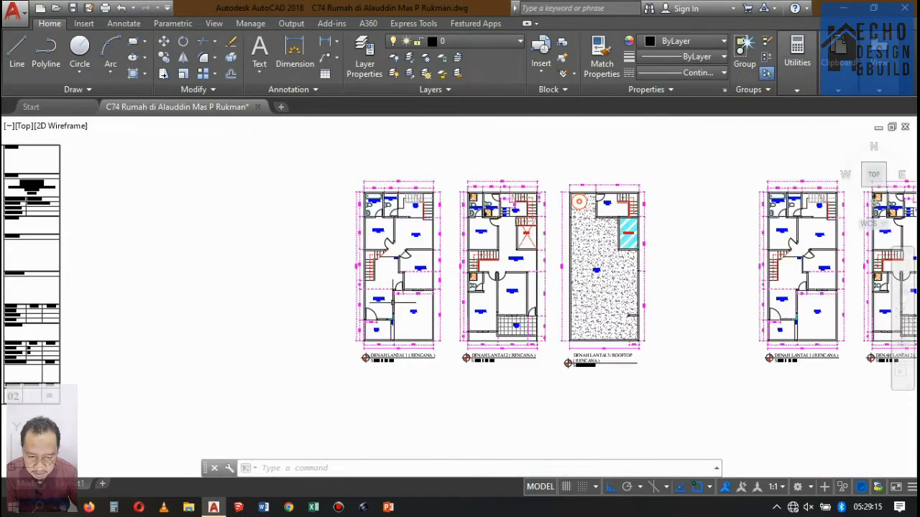
pyautogui.scroll(5, 483, 250)
pyautogui.scroll(-2, 487, 245)
pyautogui.scroll(5, 518, 201)
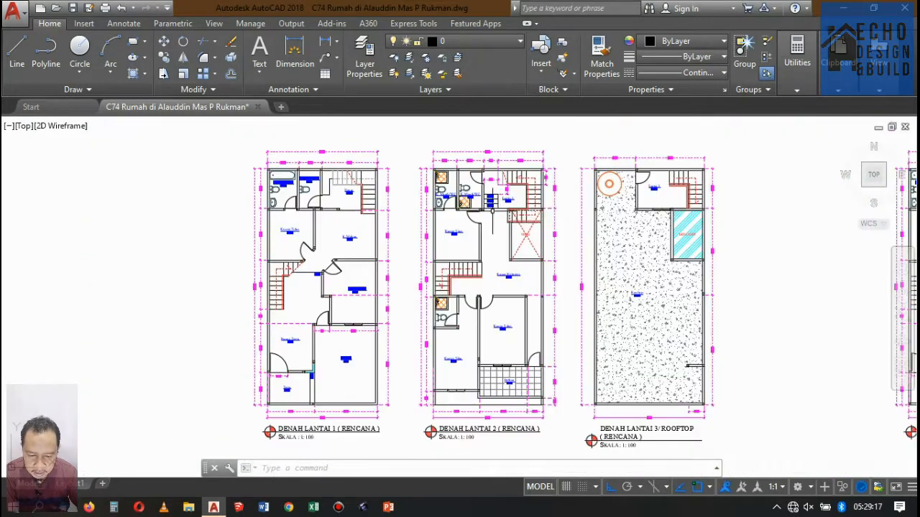
pyautogui.scroll(-5, 517, 201)
pyautogui.scroll(-5, 506, 215)
pyautogui.scroll(4, 513, 218)
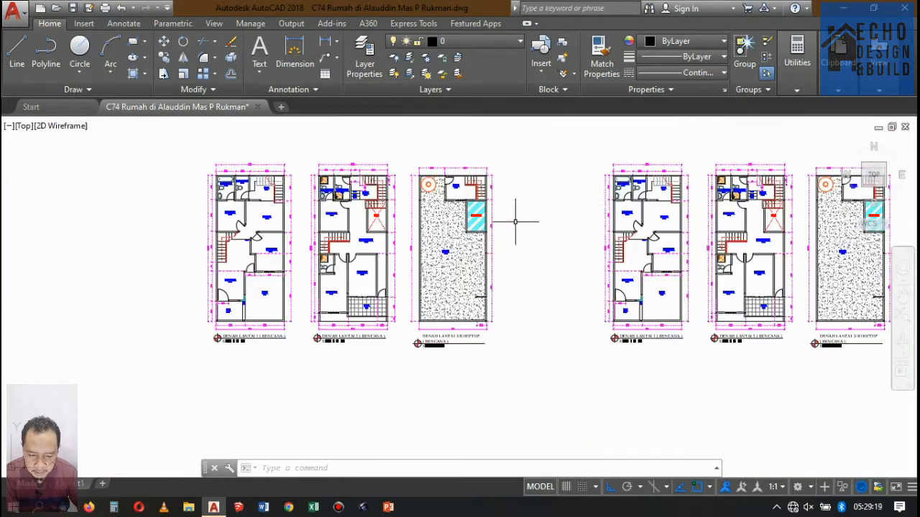
# Step: Rotate the outermost copied set of three floor plans 90 degrees clockwise
pyautogui.scroll(-6, 512, 222)
pyautogui.scroll(2, 515, 209)
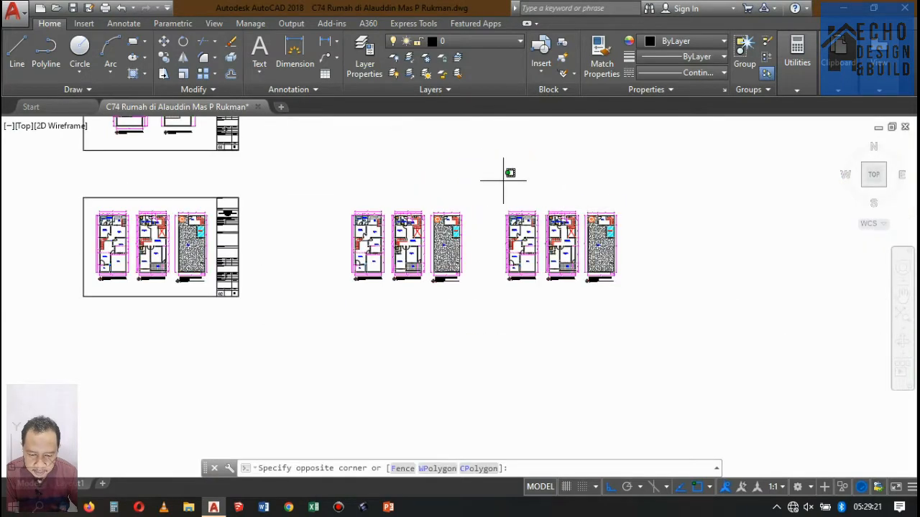
pyautogui.click(650, 332)
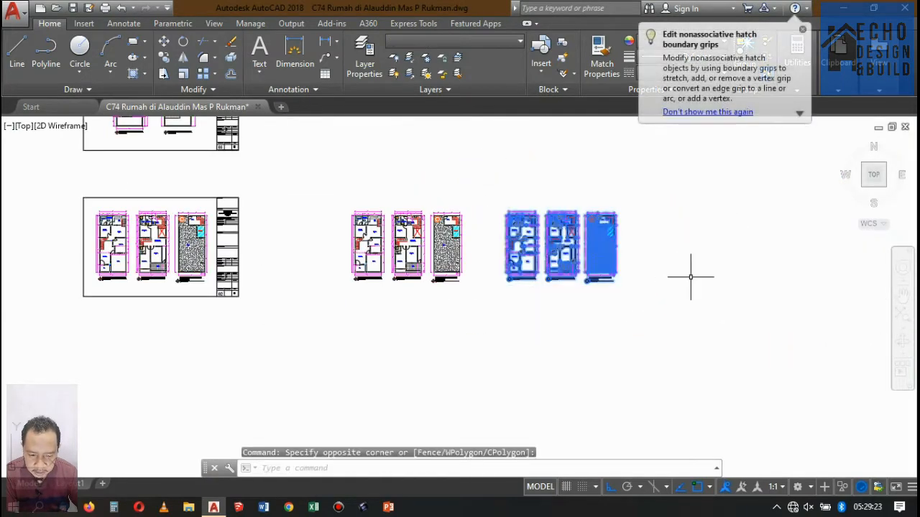
pyautogui.write('ro')
pyautogui.press('Return')
pyautogui.scroll(3, 538, 268)
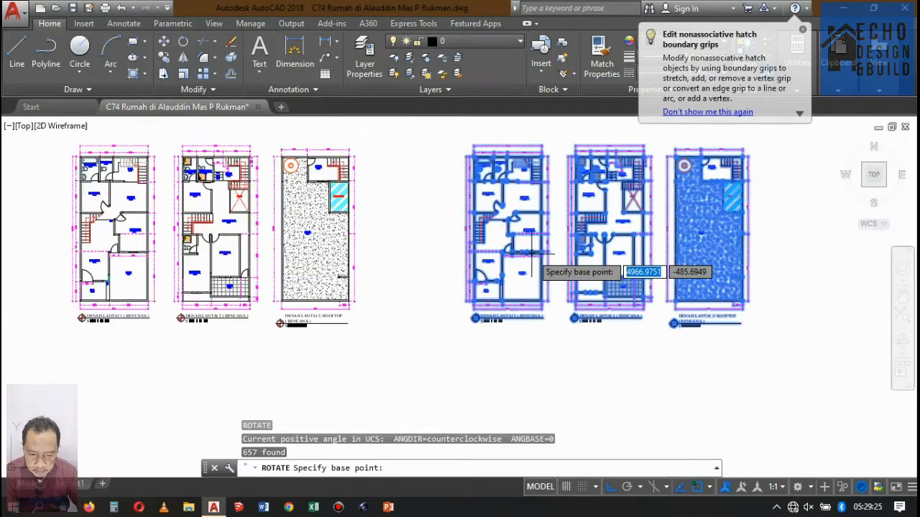
pyautogui.scroll(-4, 625, 276)
pyautogui.scroll(3, 625, 275)
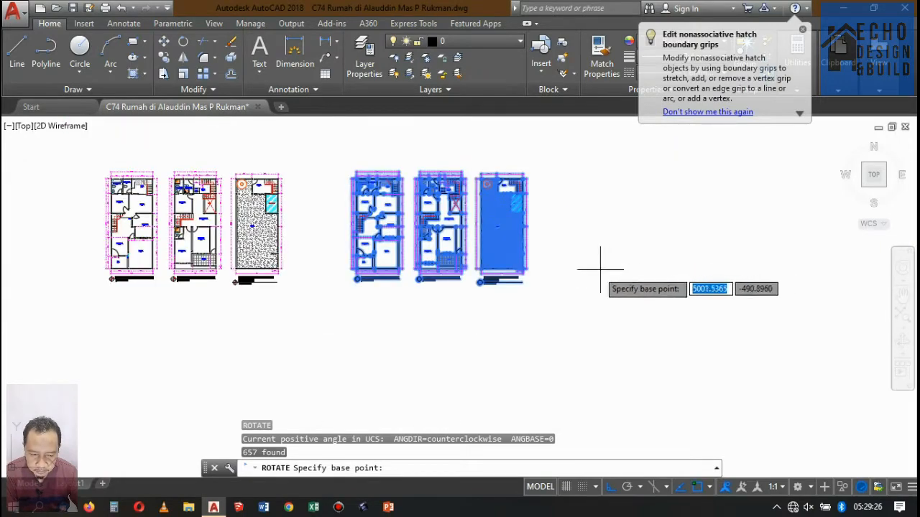
pyautogui.click(543, 270)
pyautogui.click(560, 317)
pyautogui.scroll(-3, 564, 271)
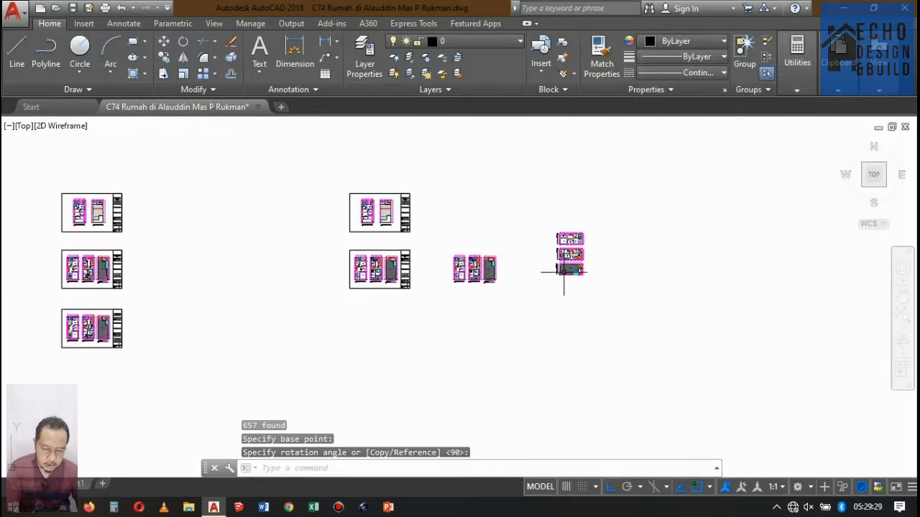
# Step: Move the rotated set of plans horizontally closer to the upright copies and leave it unselected
pyautogui.scroll(3, 564, 271)
pyautogui.click(521, 171)
pyautogui.click(647, 333)
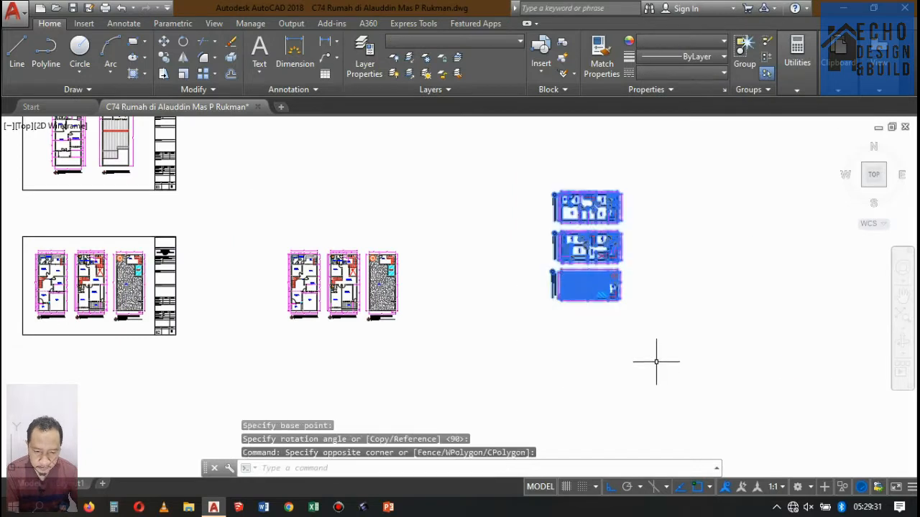
pyautogui.write('m')
pyautogui.press('Return')
pyautogui.click(575, 314)
pyautogui.click(507, 308)
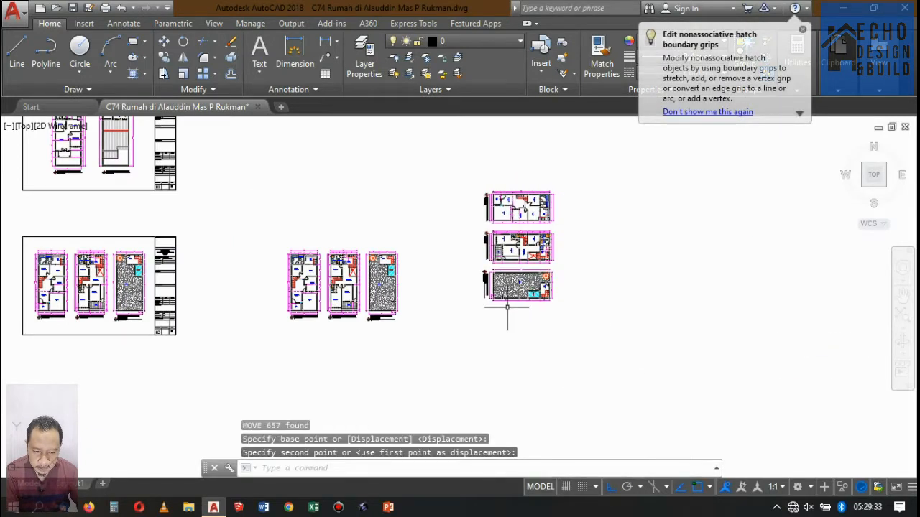
pyautogui.click(577, 311)
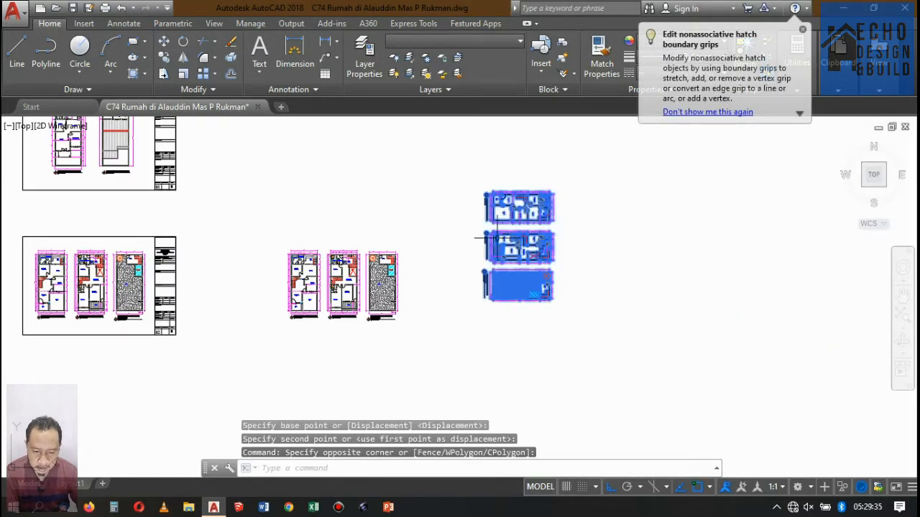
pyautogui.press('Escape')
# Step: Trim the end of the +0.05 step's edge line where it crosses the front wall beside the column in the floor 1 plan
pyautogui.scroll(6, 275, 283)
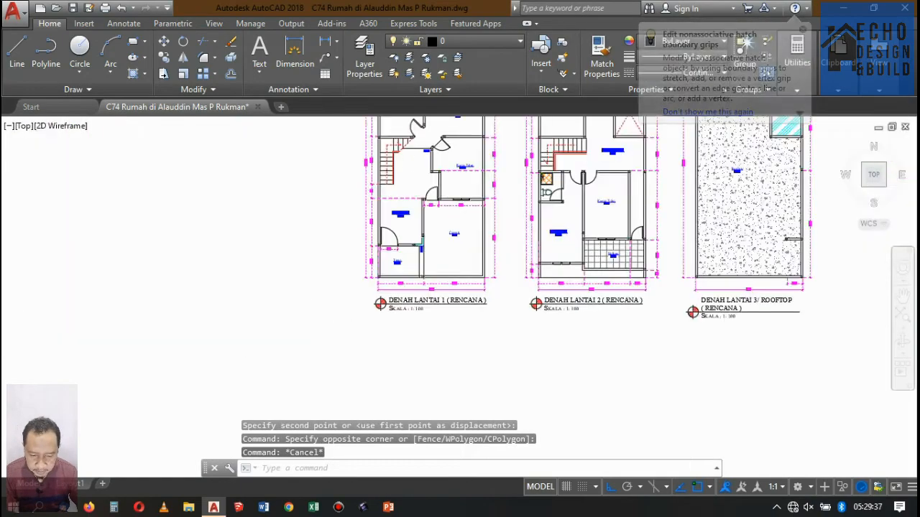
pyautogui.scroll(5, 426, 252)
pyautogui.scroll(-8, 496, 284)
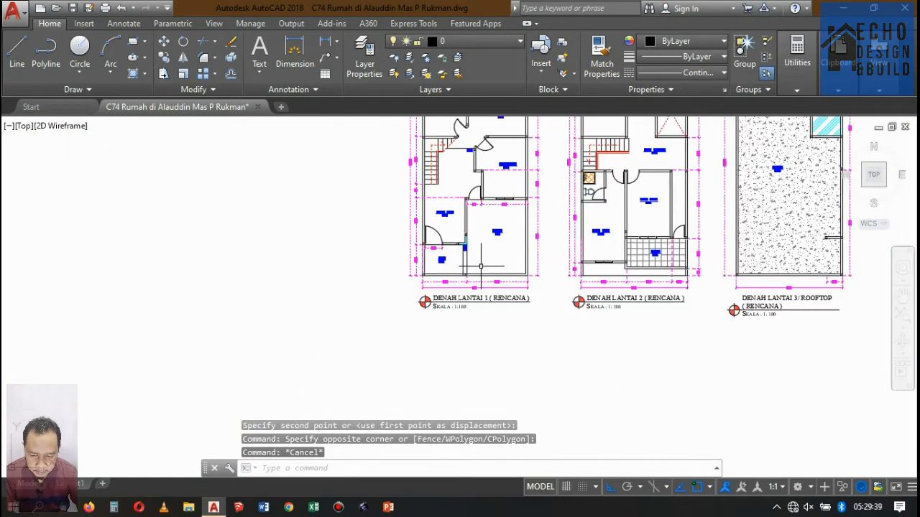
pyautogui.scroll(8, 297, 276)
pyautogui.scroll(-5, 288, 271)
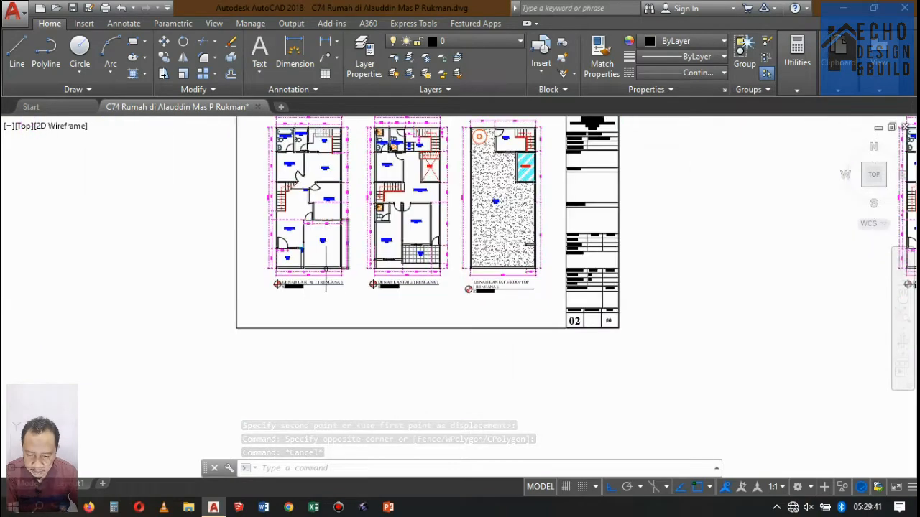
pyautogui.scroll(3, 277, 266)
pyautogui.scroll(6, 277, 265)
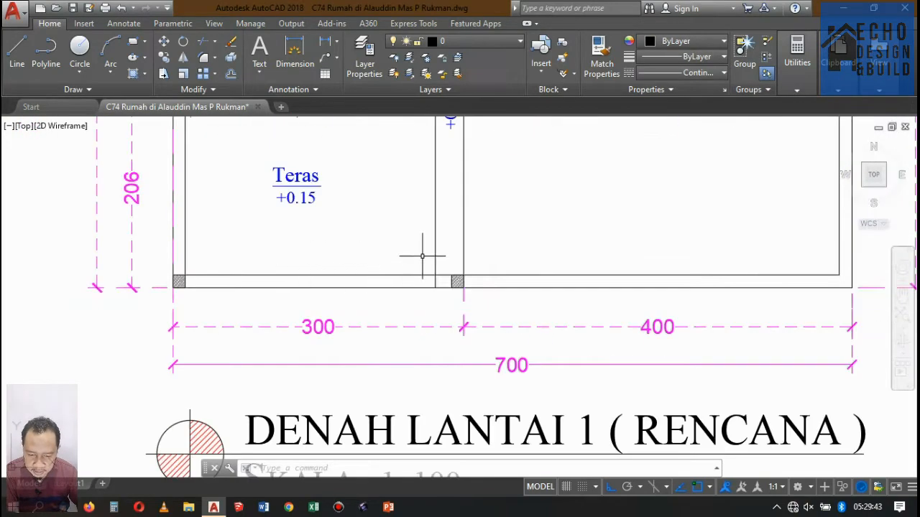
pyautogui.scroll(4, 422, 256)
pyautogui.press('Return')
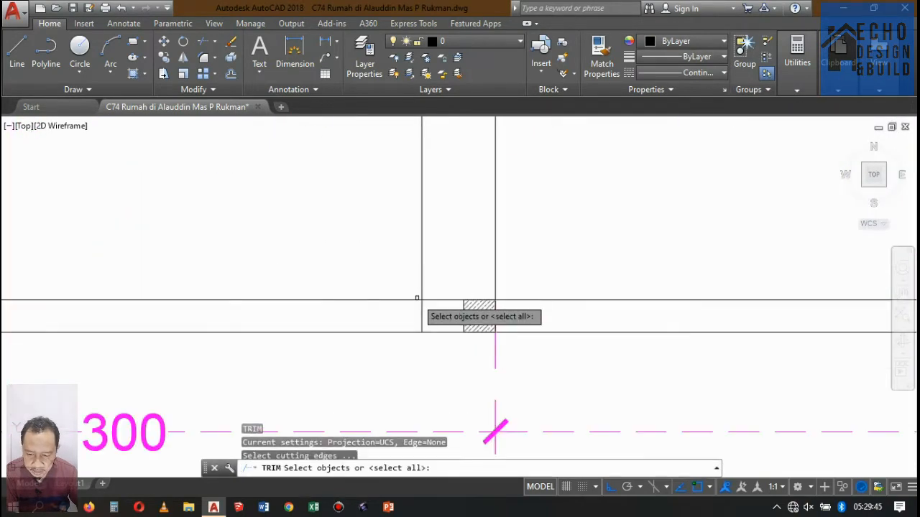
pyautogui.press('Return')
pyautogui.scroll(3, 420, 314)
pyautogui.click(436, 315)
pyautogui.click(398, 289)
pyautogui.scroll(-5, 450, 281)
pyautogui.scroll(-8, 460, 291)
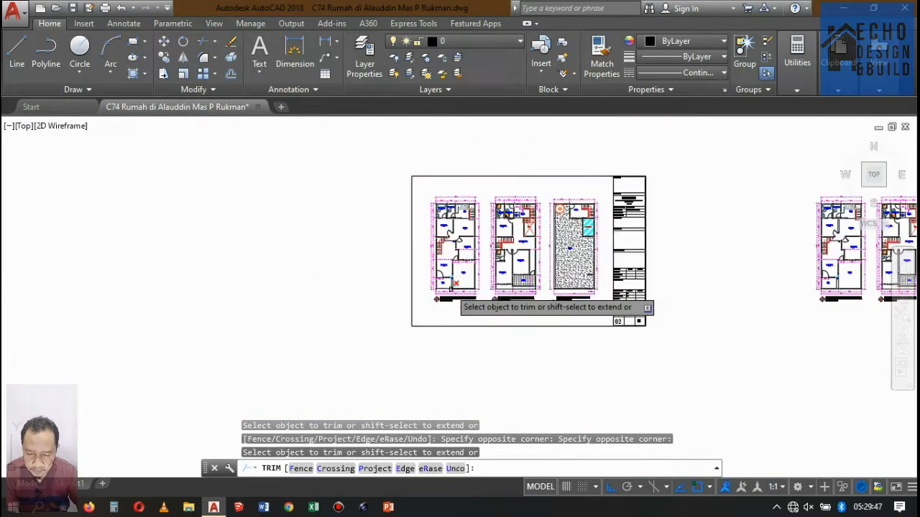
pyautogui.press('Return')
# Step: Open the reference floor plan image "WhatsApp Image 2022-06-02 at 08.42.35" from the C74 project folder on drive E
pyautogui.scroll(5, 518, 305)
pyautogui.scroll(-4, 382, 283)
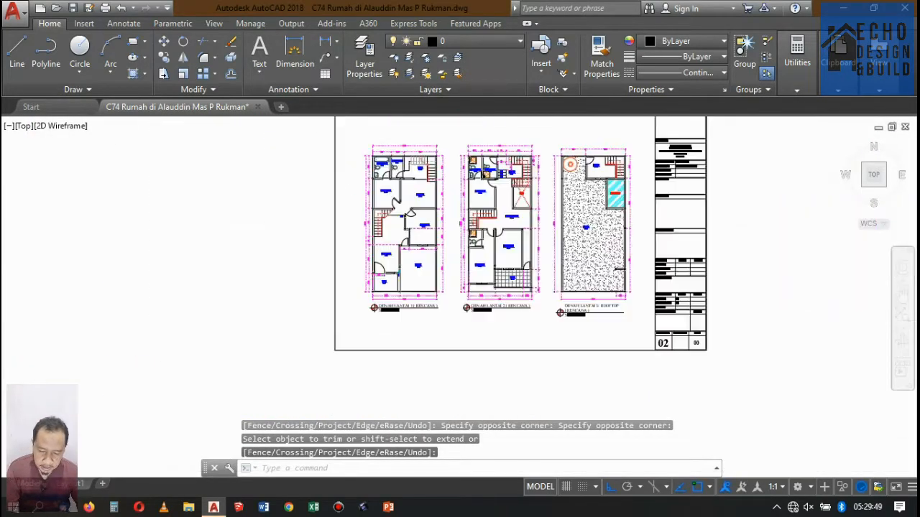
pyautogui.scroll(8, 382, 284)
pyautogui.scroll(-2, 383, 284)
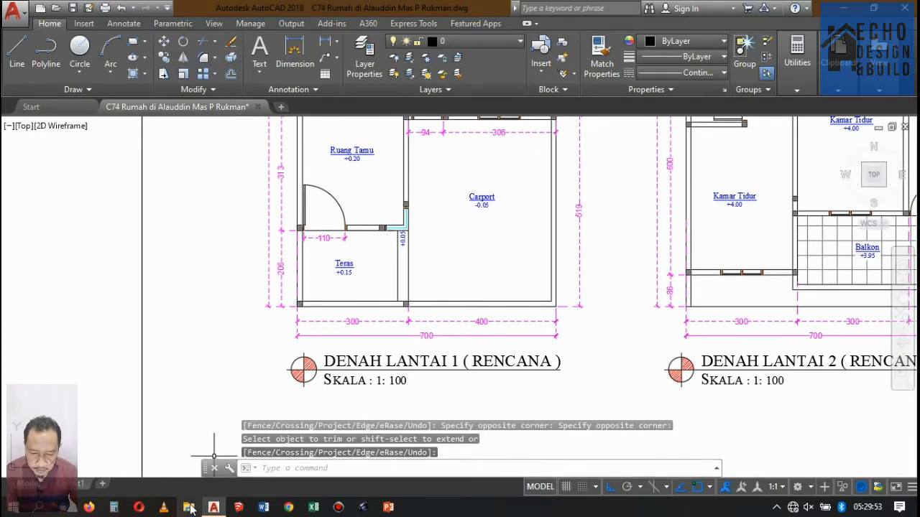
pyautogui.click(190, 509)
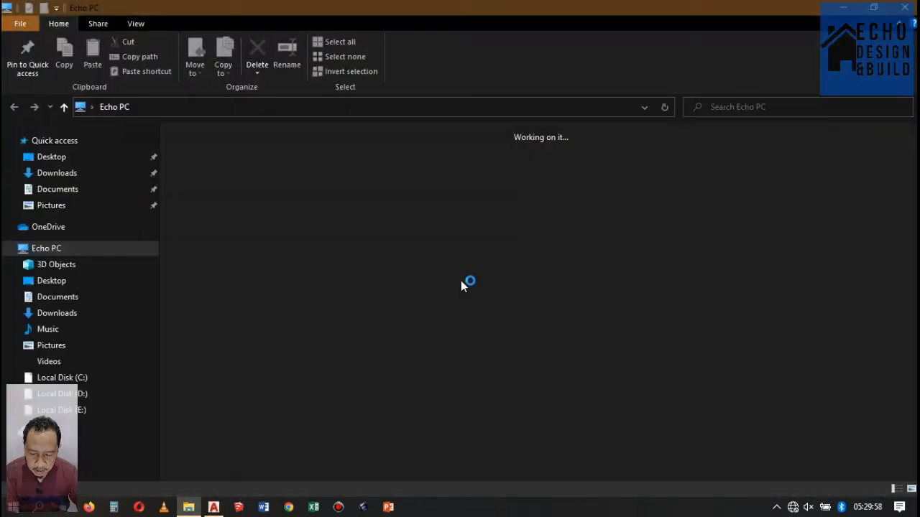
pyautogui.click(82, 410)
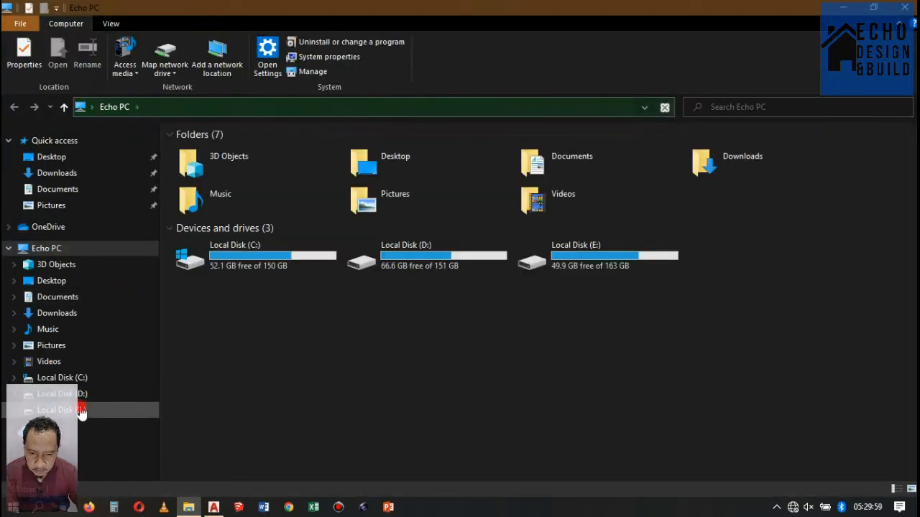
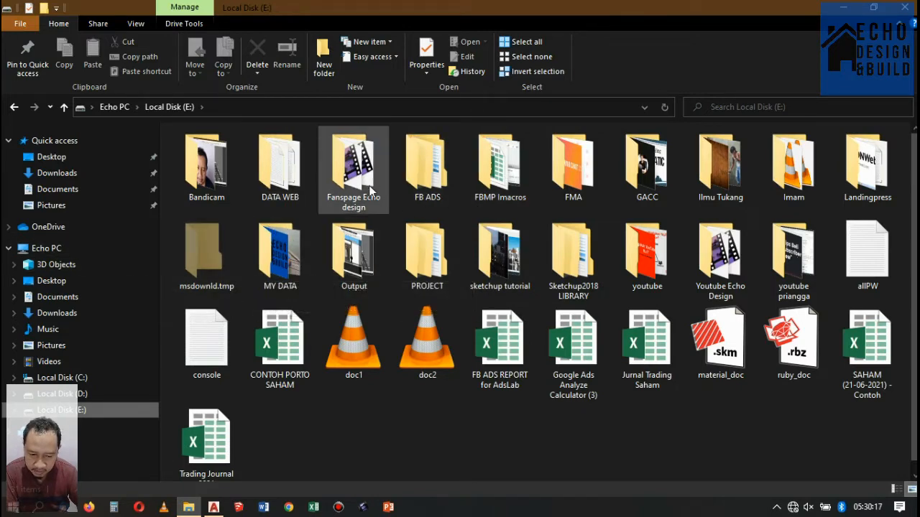
pyautogui.doubleClick(413, 257)
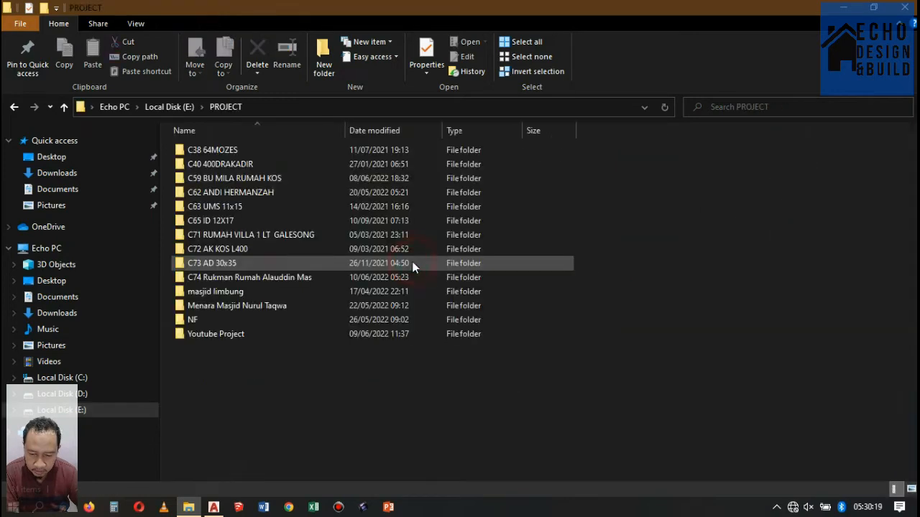
pyautogui.click(207, 279)
pyautogui.doubleClick(207, 279)
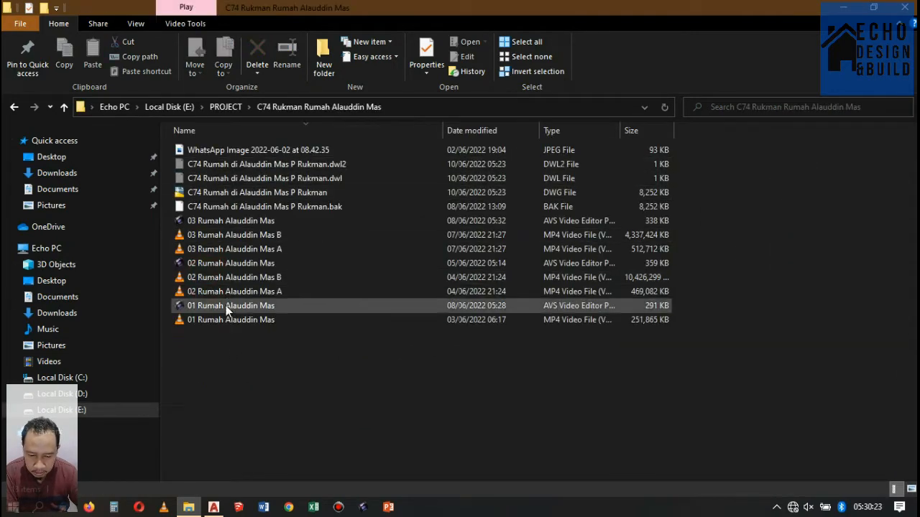
pyautogui.click(219, 150)
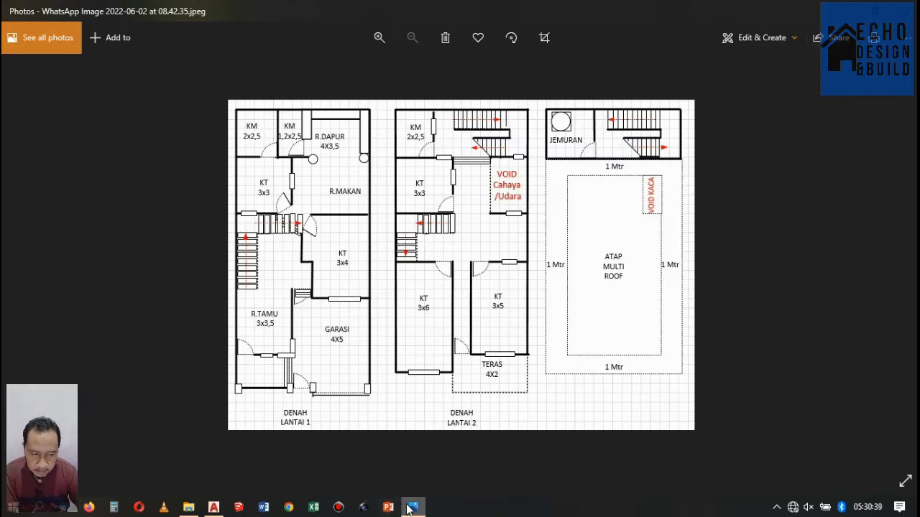
# Step: Return to AutoCAD and examine the front edge of the Teras and Carport in the floor 1 plan
pyautogui.click(214, 507)
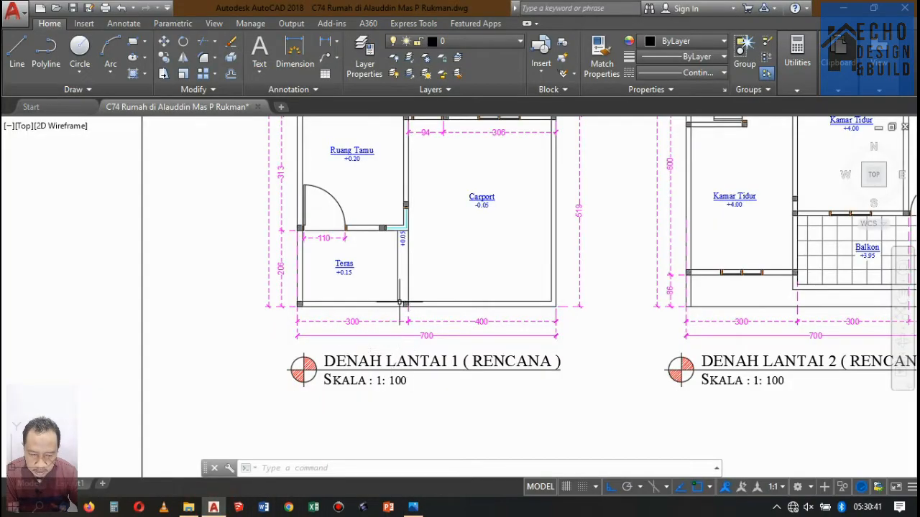
pyautogui.scroll(-5, 399, 302)
pyautogui.scroll(8, 381, 309)
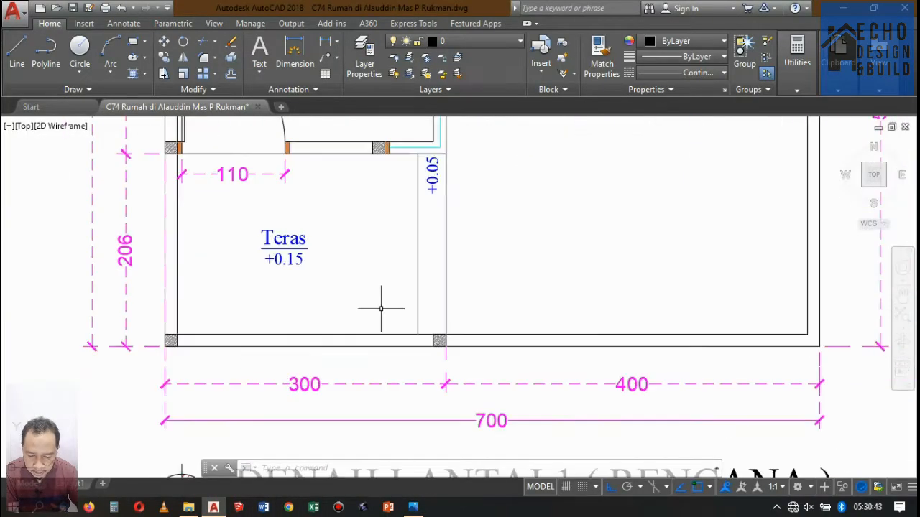
pyautogui.scroll(-5, 382, 311)
pyautogui.scroll(7, 382, 312)
pyautogui.scroll(-2, 367, 309)
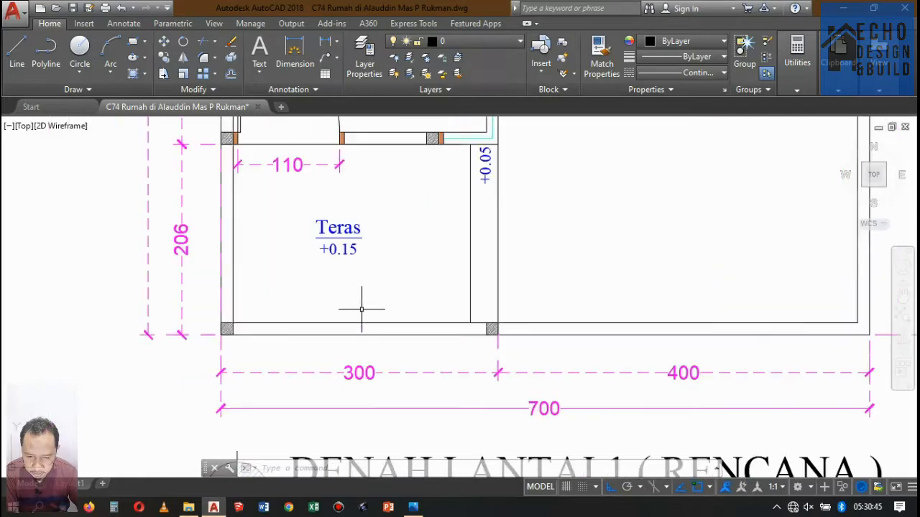
pyautogui.scroll(5, 424, 294)
pyautogui.scroll(-7, 456, 280)
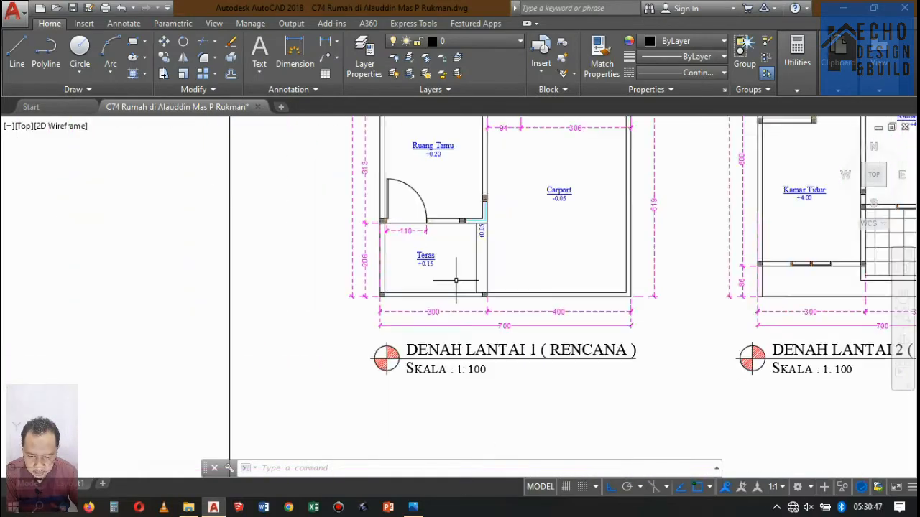
pyautogui.scroll(4, 456, 280)
pyautogui.scroll(-4, 454, 279)
pyautogui.scroll(6, 477, 274)
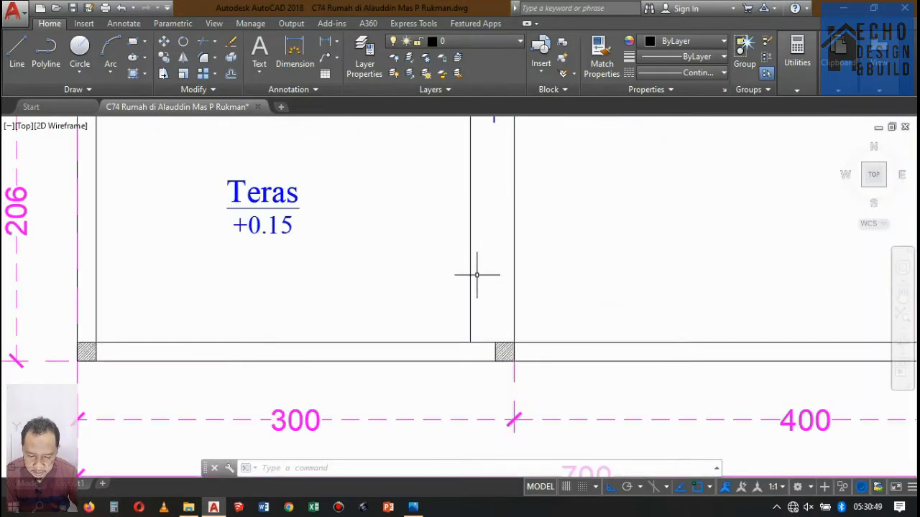
pyautogui.scroll(-7, 476, 274)
pyautogui.scroll(3, 496, 281)
pyautogui.scroll(-2, 513, 287)
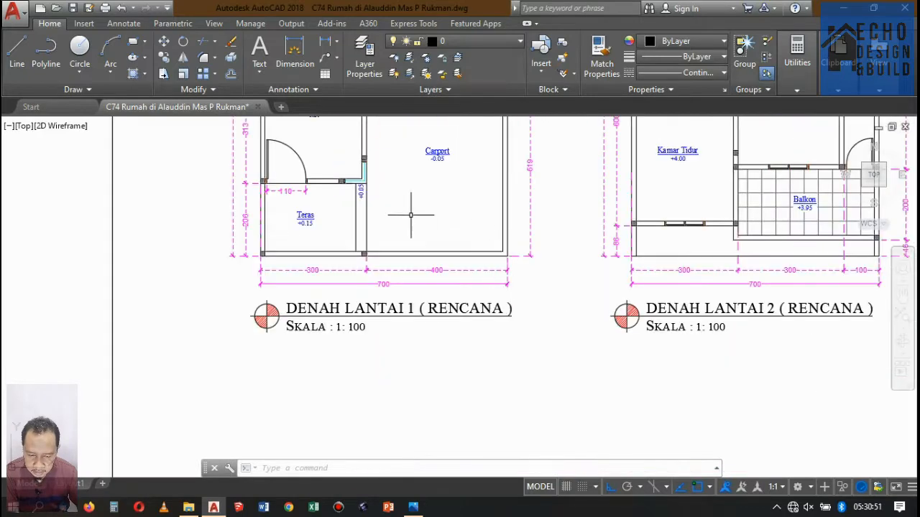
pyautogui.scroll(-2, 411, 214)
pyautogui.scroll(7, 421, 206)
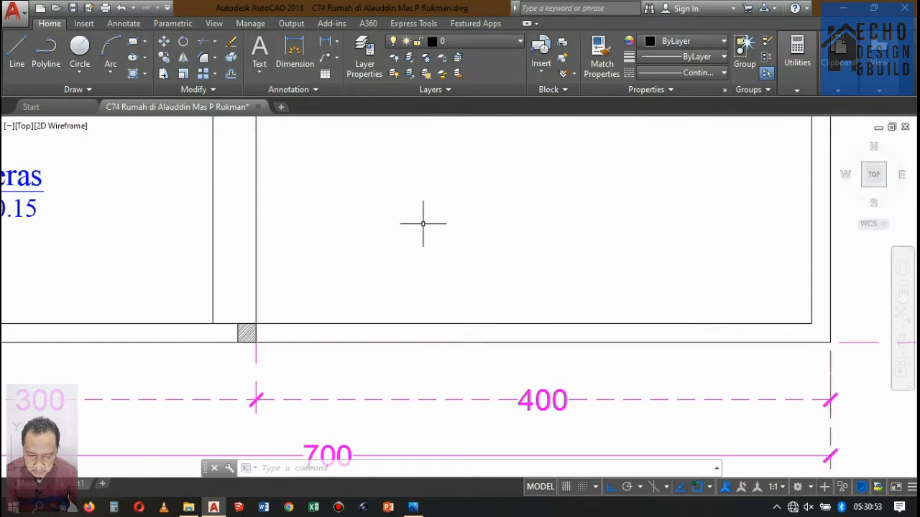
pyautogui.write('rec')
pyautogui.press('Return')
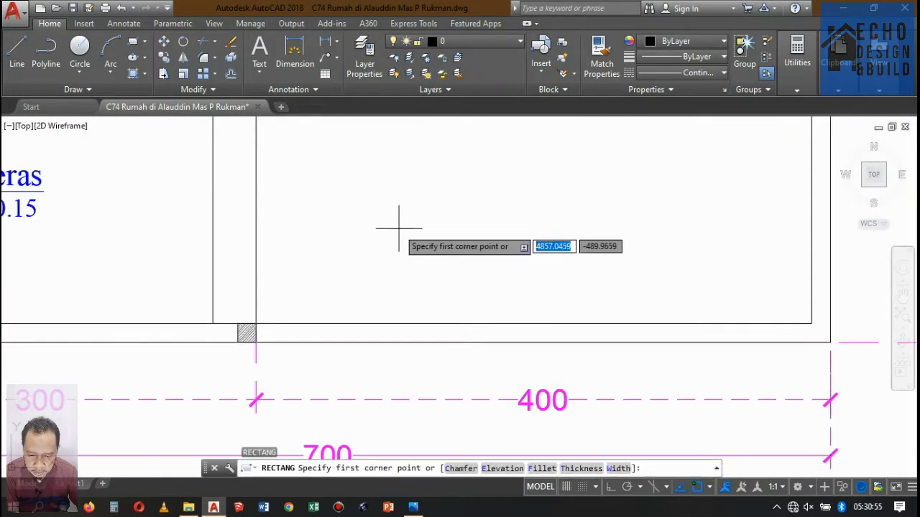
pyautogui.click(396, 229)
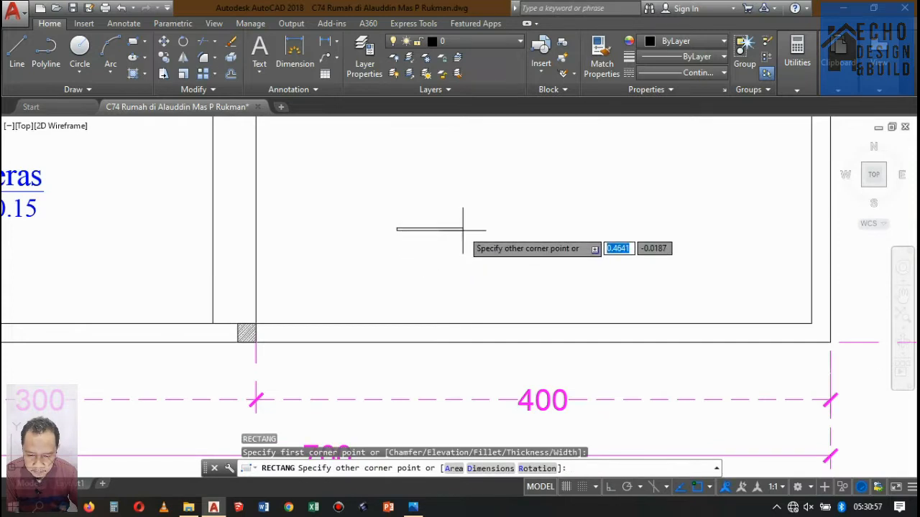
pyautogui.scroll(4, 463, 230)
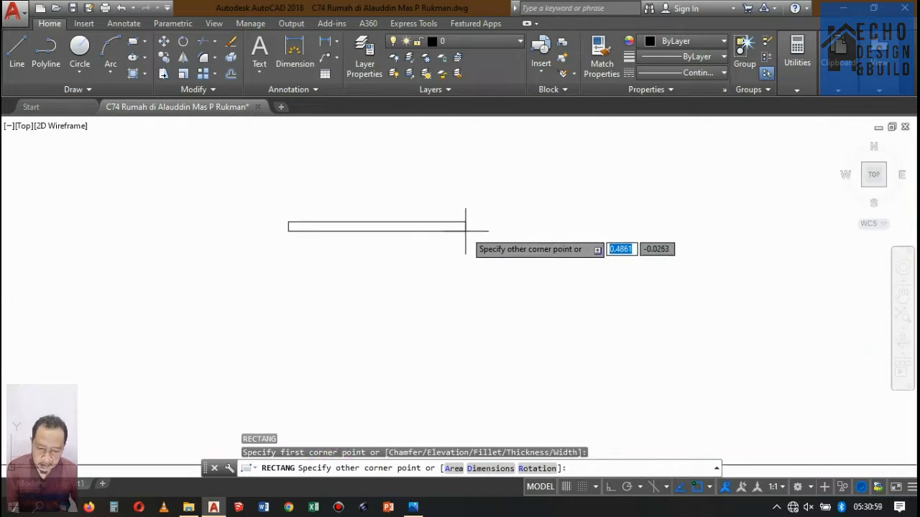
pyautogui.press('Escape')
pyautogui.scroll(-4, 465, 231)
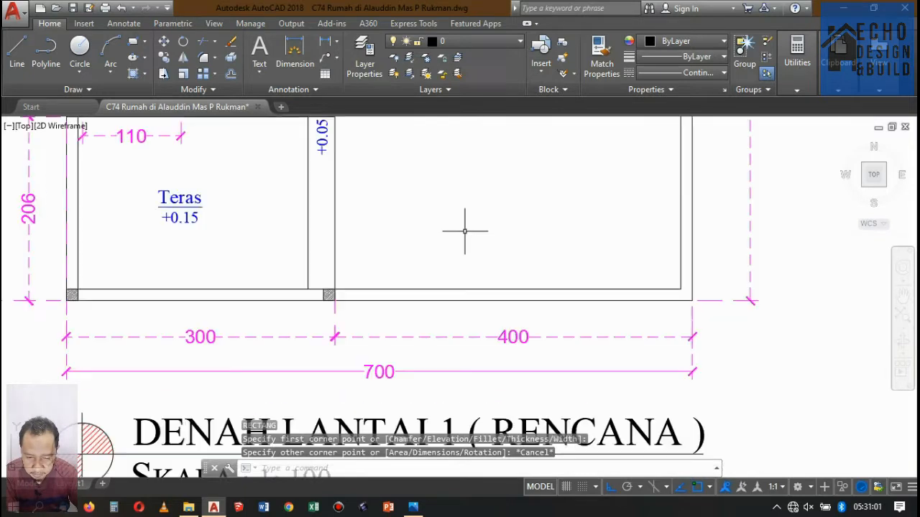
pyautogui.scroll(4, 402, 254)
pyautogui.scroll(-4, 413, 244)
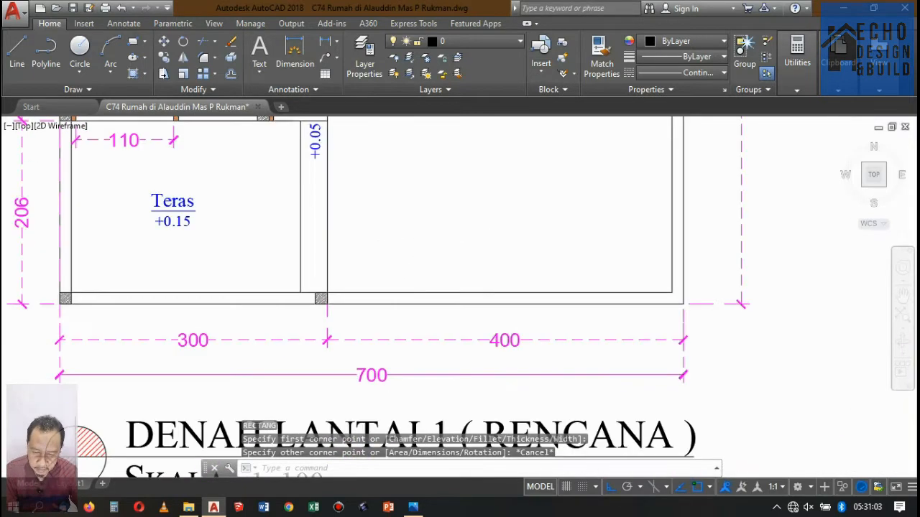
# Step: Draw a 0.04 by 0.04 square in the empty Carport area of the floor 1 plan, near the front wall
pyautogui.scroll(2, 404, 240)
pyautogui.write('rec')
pyautogui.press('Return')
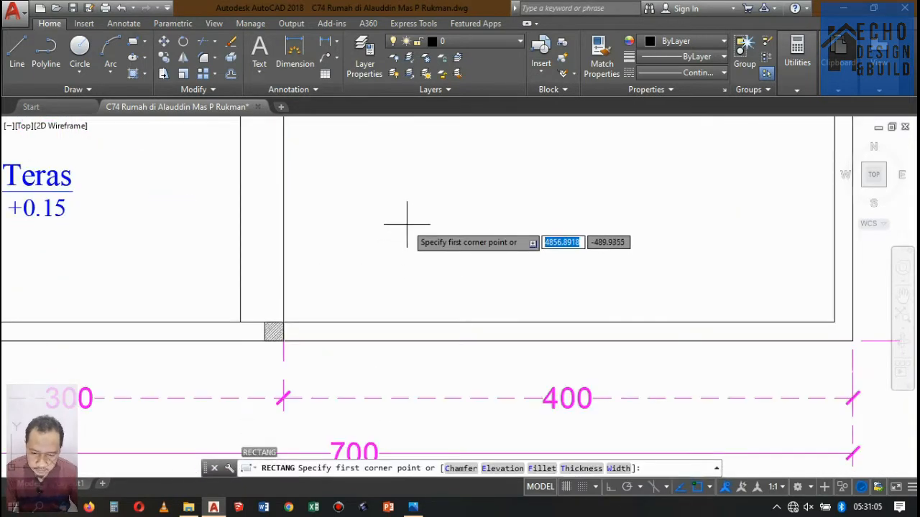
pyautogui.click(407, 225)
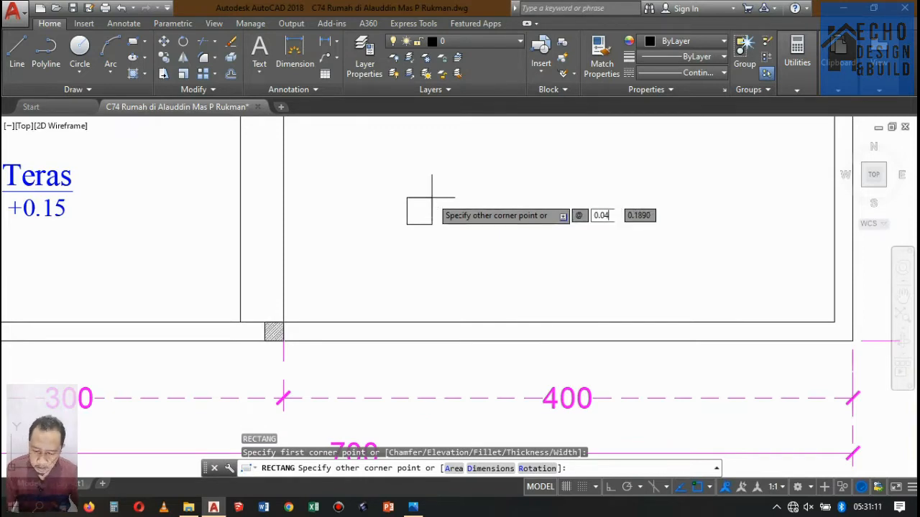
pyautogui.write('0.04')
pyautogui.press('Tab')
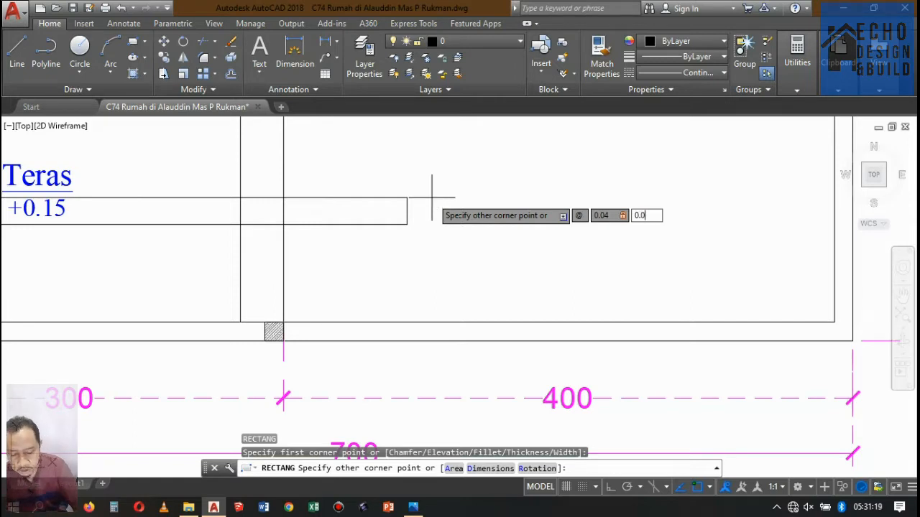
pyautogui.write('0.04')
pyautogui.press('Return')
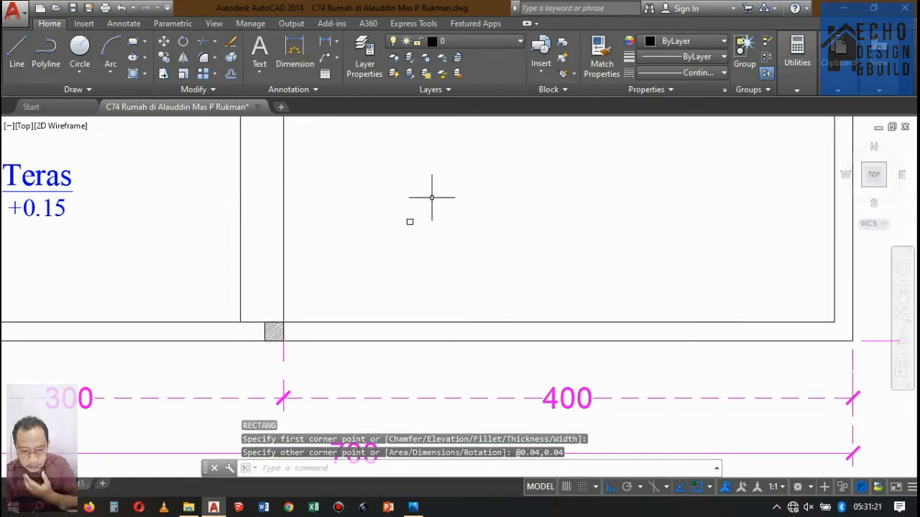
# Step: Set the small Carport square's color to magenta and leave it unselected
pyautogui.click(390, 189)
pyautogui.click(436, 239)
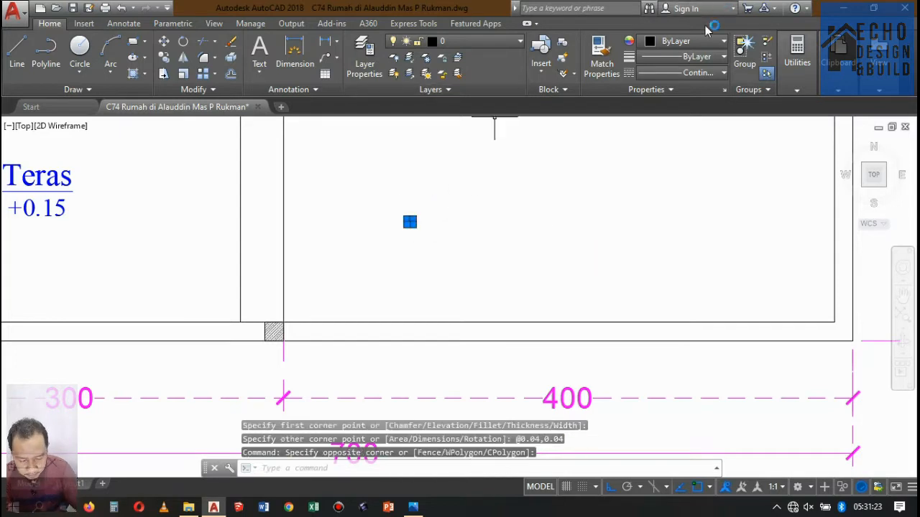
pyautogui.click(687, 46)
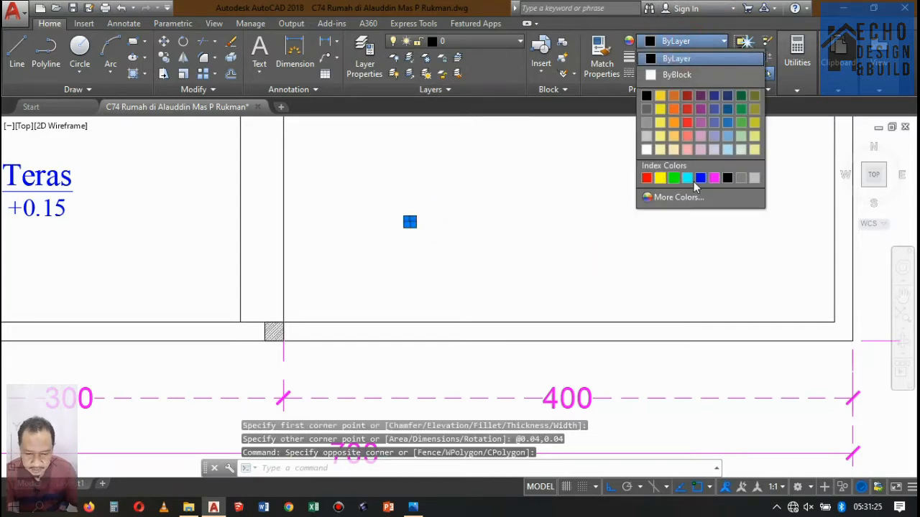
pyautogui.click(713, 177)
pyautogui.press('Escape')
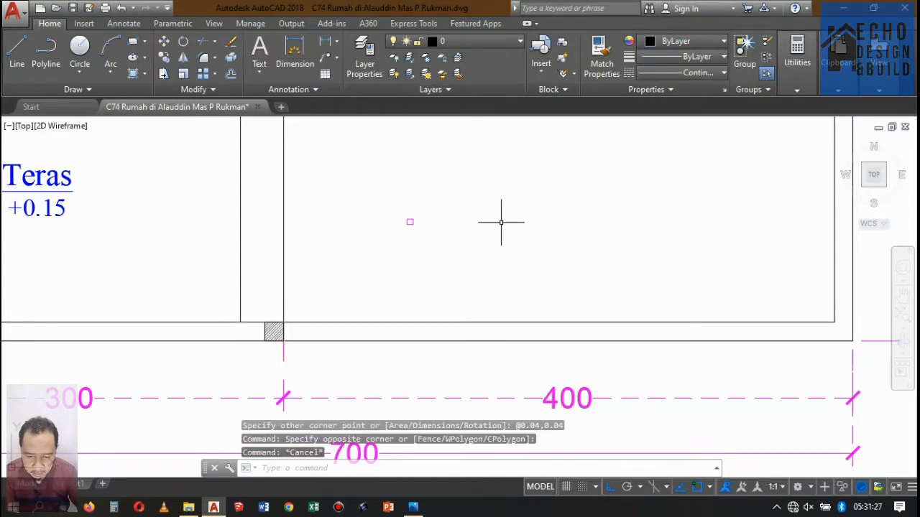
# Step: Copy the small magenta square in the Carport area 1 unit horizontally to the right
pyautogui.scroll(4, 450, 232)
pyautogui.click(452, 226)
pyautogui.click(372, 119)
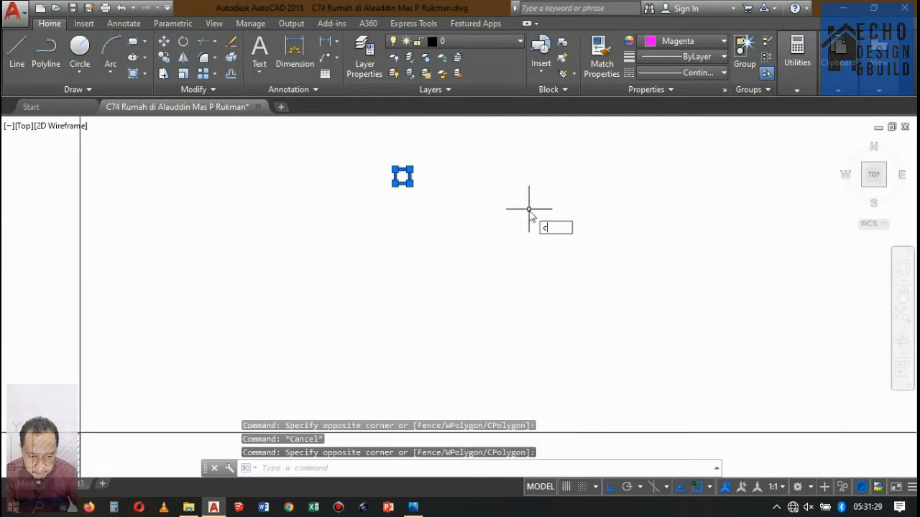
pyautogui.press('Return')
pyautogui.click(410, 184)
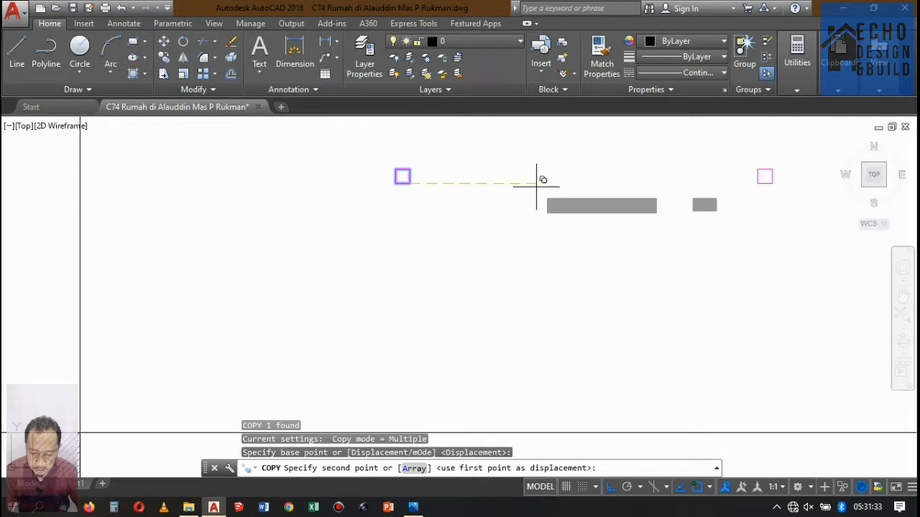
pyautogui.write('1')
pyautogui.press('Return')
pyautogui.press('Return')
pyautogui.scroll(-2, 550, 179)
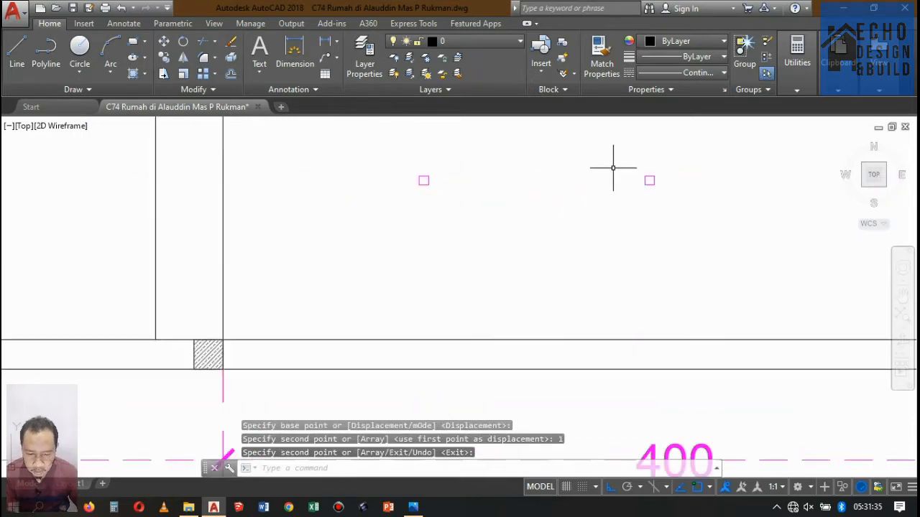
# Step: Move the copied square right by its own width, from its lower-left corner to its lower-right corner
pyautogui.scroll(2, 613, 168)
pyautogui.click(626, 160)
pyautogui.click(640, 193)
pyautogui.write('m')
pyautogui.press('Return')
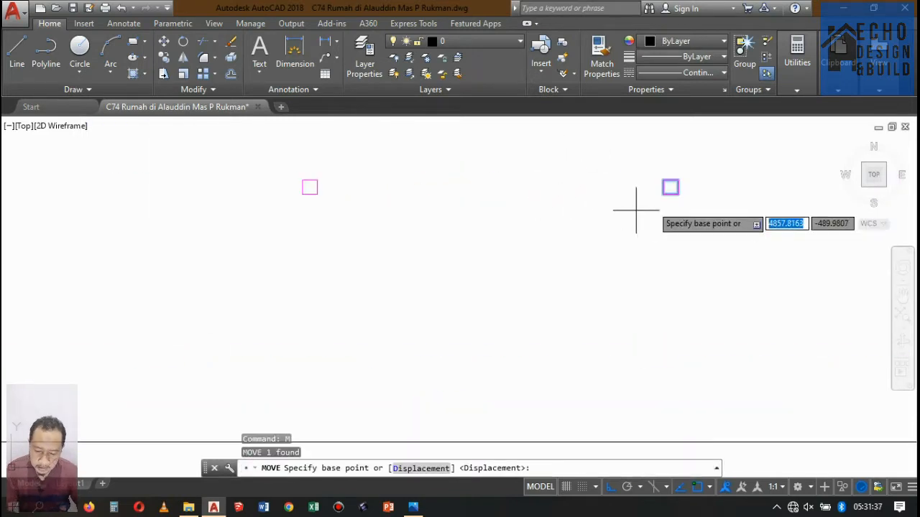
pyautogui.scroll(3, 672, 207)
pyautogui.click(635, 181)
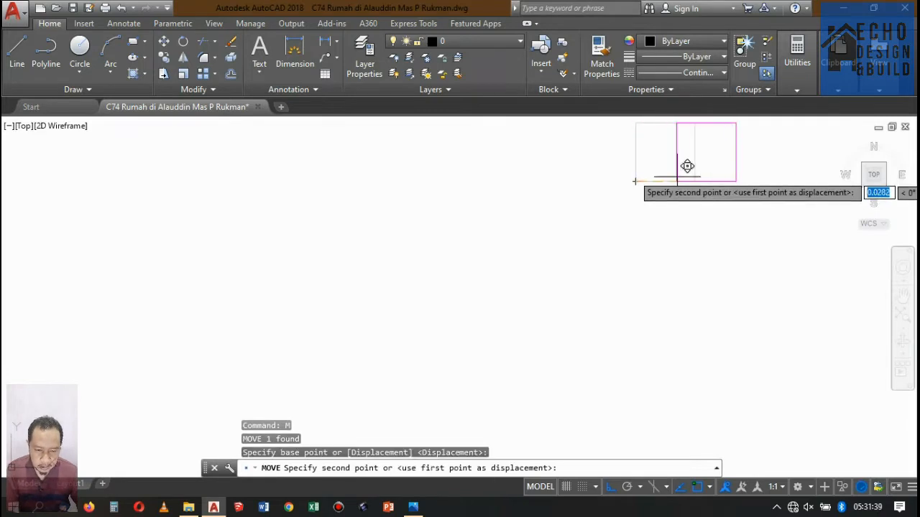
pyautogui.scroll(-6, 627, 171)
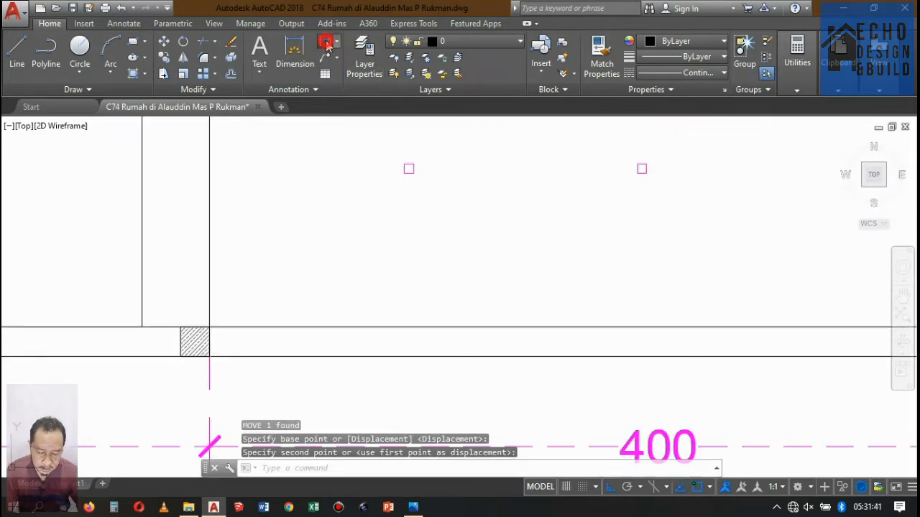
# Step: Check the clear distance between the two magenta squares with a temporary linear dimension and delete the dimension
pyautogui.click(326, 43)
pyautogui.click(409, 169)
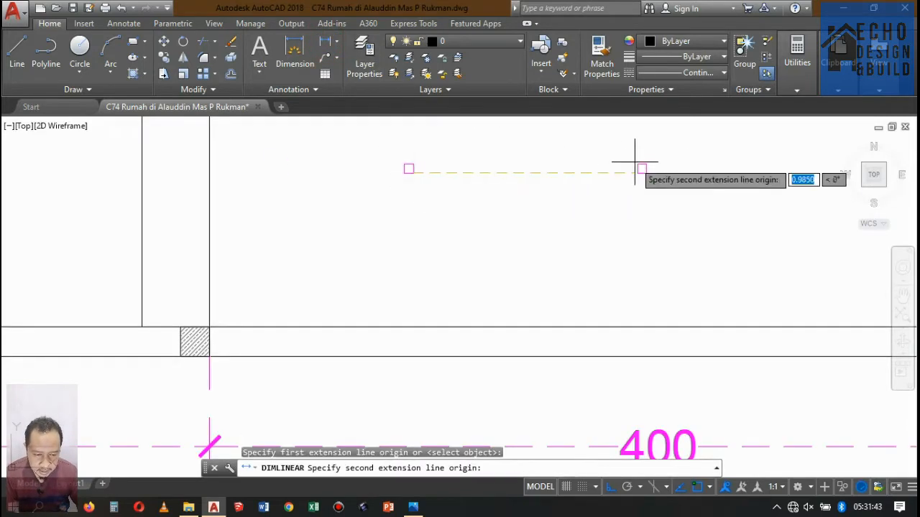
pyautogui.click(639, 166)
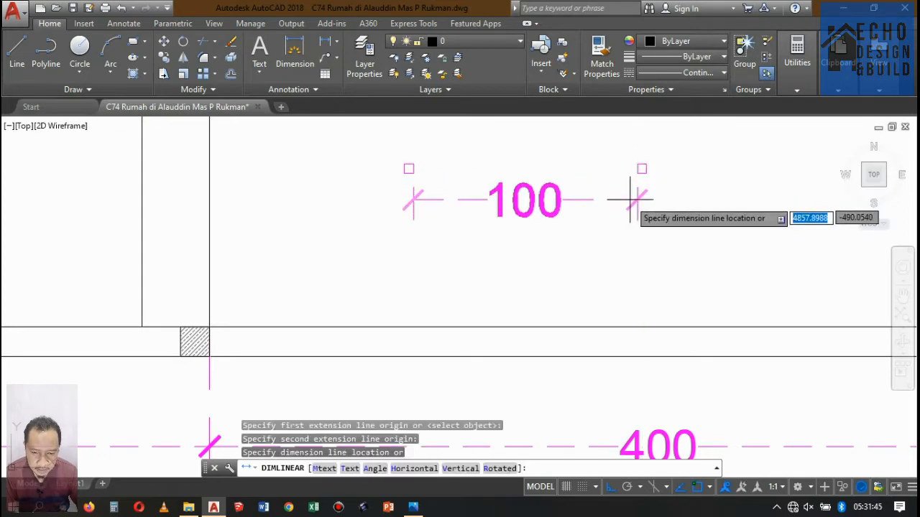
pyautogui.click(631, 201)
pyautogui.moveTo(600, 208); pyautogui.dragTo(567, 172)
pyautogui.press('Delete')
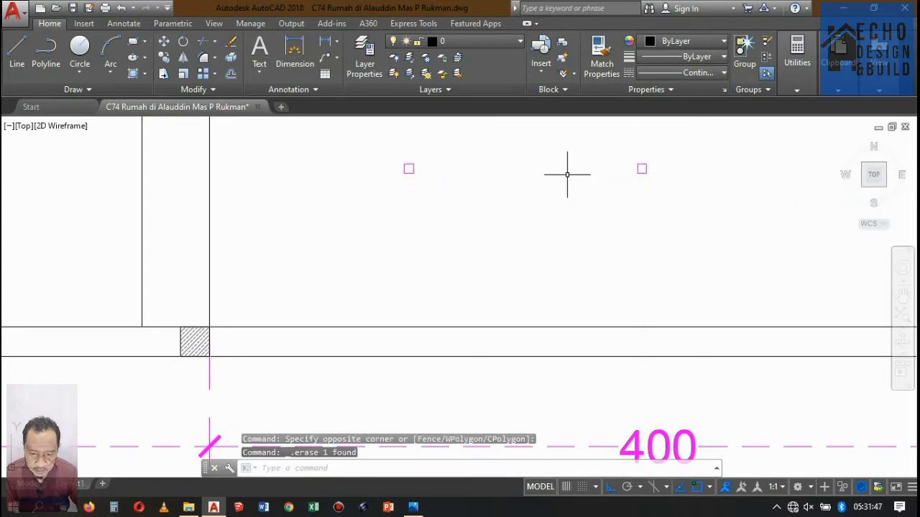
# Step: Draw a horizontal line joining the upper inner corners of the two magenta squares
pyautogui.scroll(-3, 567, 174)
pyautogui.scroll(2, 527, 176)
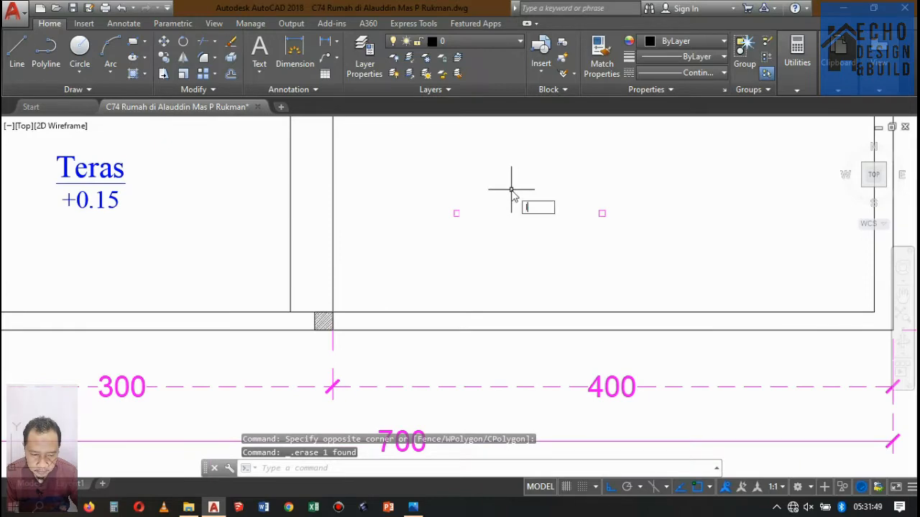
pyautogui.press('l')
pyautogui.press('Return')
pyautogui.scroll(3, 489, 199)
pyautogui.click(432, 225)
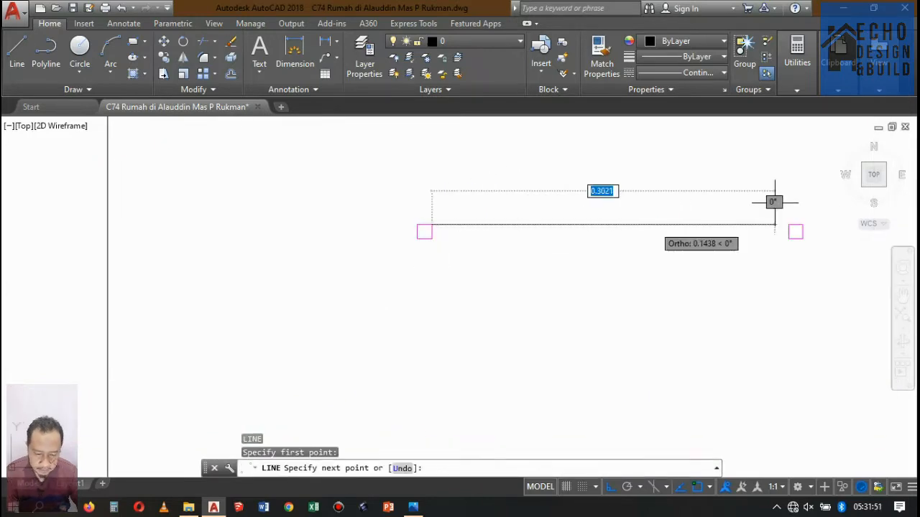
pyautogui.click(787, 222)
pyautogui.scroll(-4, 763, 213)
pyautogui.press('Return')
pyautogui.scroll(2, 744, 213)
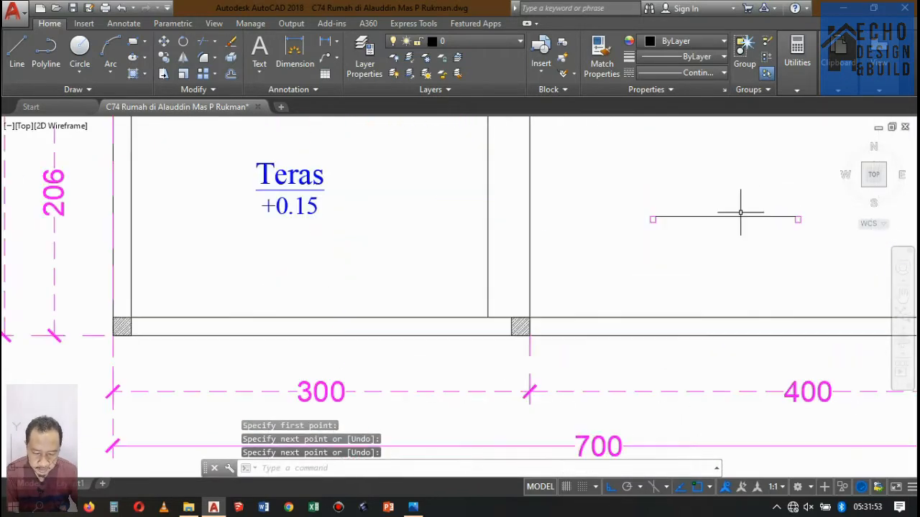
# Step: Match the connecting line's properties to the magenta square
pyautogui.write('ma')
pyautogui.press('Return')
pyautogui.scroll(3, 660, 218)
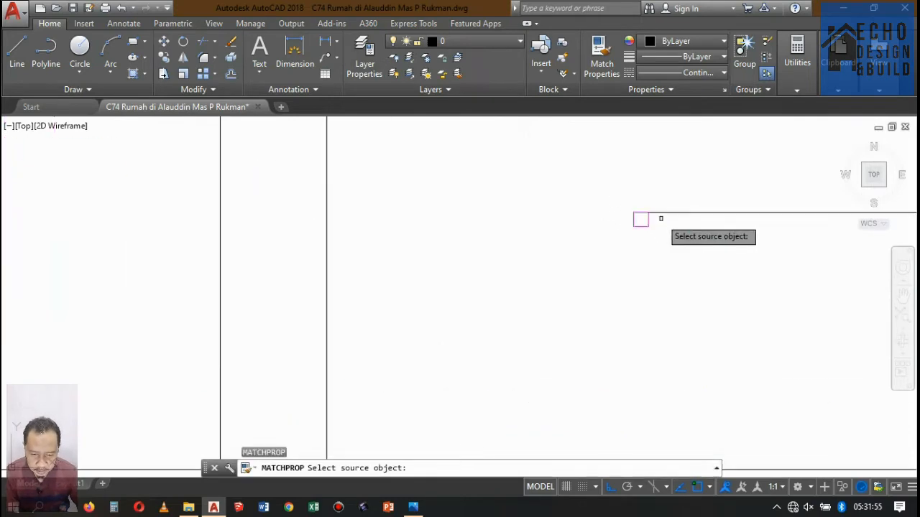
pyautogui.click(640, 220)
pyautogui.click(661, 228)
pyautogui.click(664, 184)
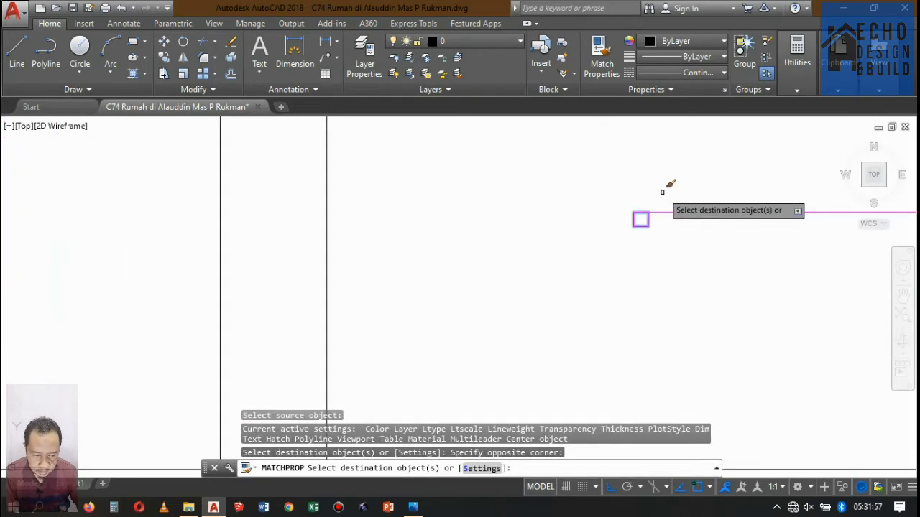
pyautogui.scroll(-5, 545, 193)
pyautogui.scroll(2, 544, 192)
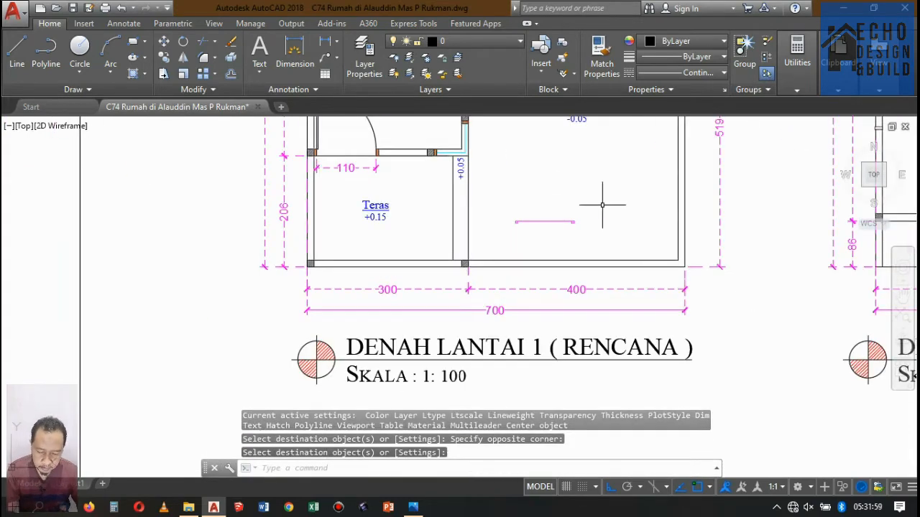
pyautogui.scroll(2, 564, 236)
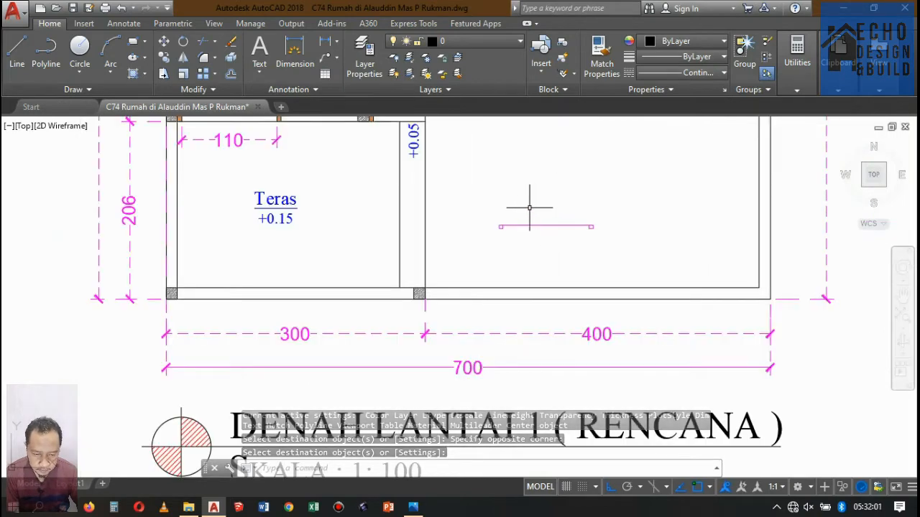
# Step: Draw a circle centered on the connecting line's left end with its radius reaching the line's right end
pyautogui.write('c')
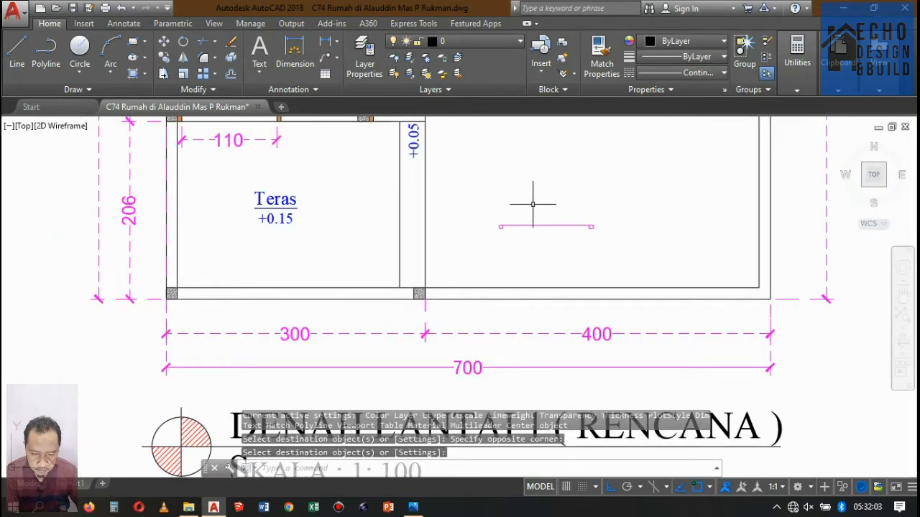
pyautogui.press('Return')
pyautogui.scroll(2, 487, 266)
pyautogui.click(515, 162)
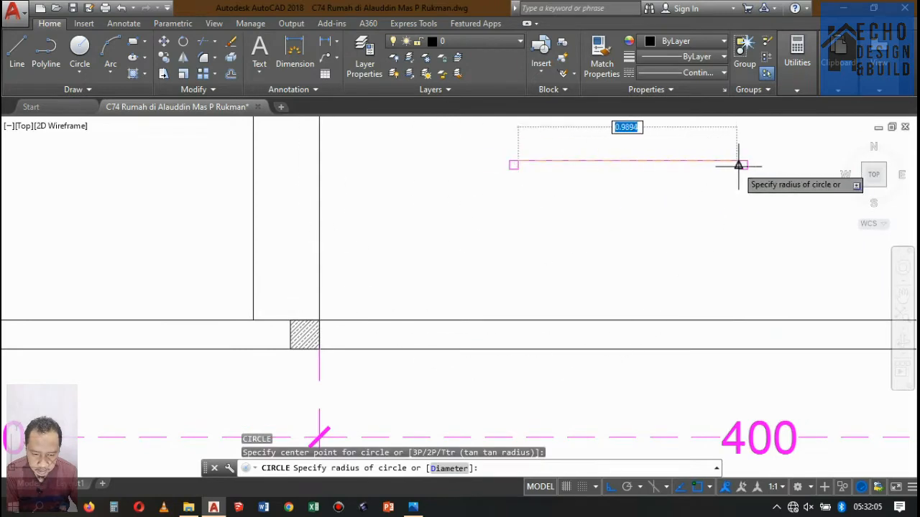
pyautogui.click(738, 161)
pyautogui.scroll(-4, 669, 184)
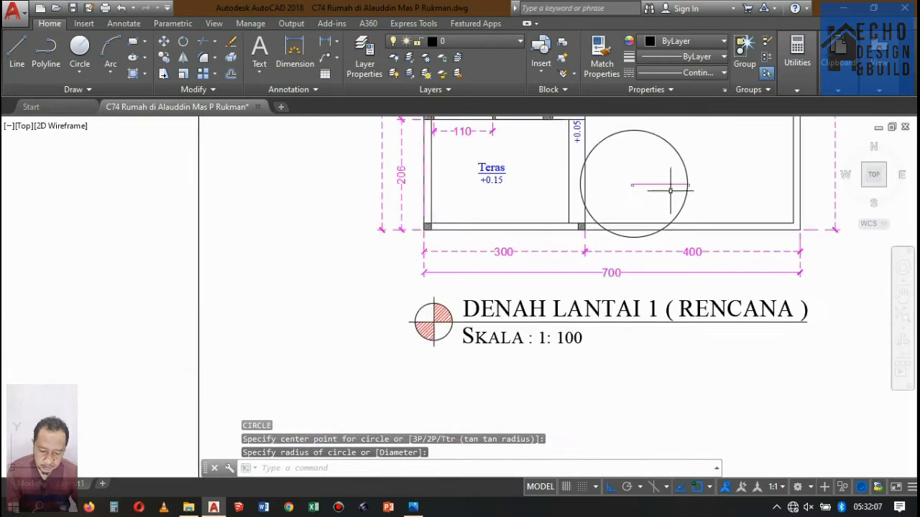
pyautogui.press('Return')
pyautogui.press('Escape')
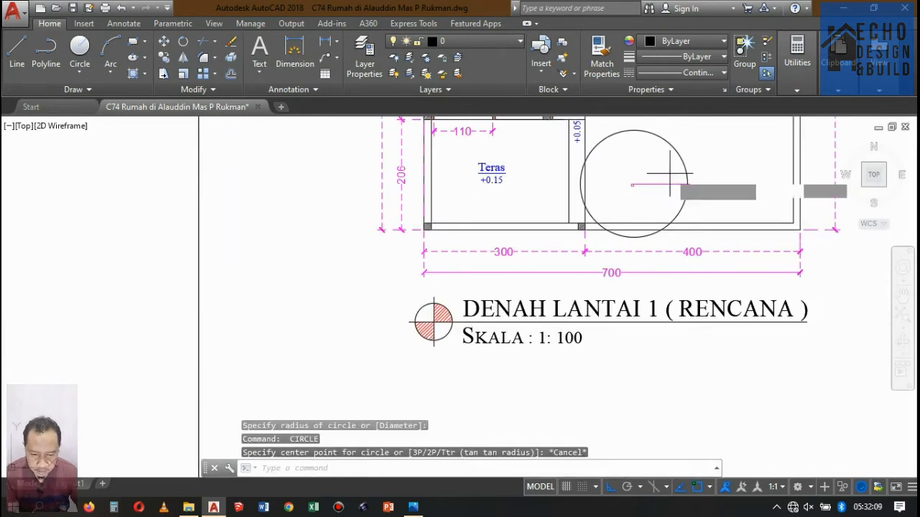
# Step: Draw a vertical line from the circle's center upward to a point beyond the circle
pyautogui.press('l')
pyautogui.press('Return')
pyautogui.scroll(5, 669, 176)
pyautogui.click(601, 268)
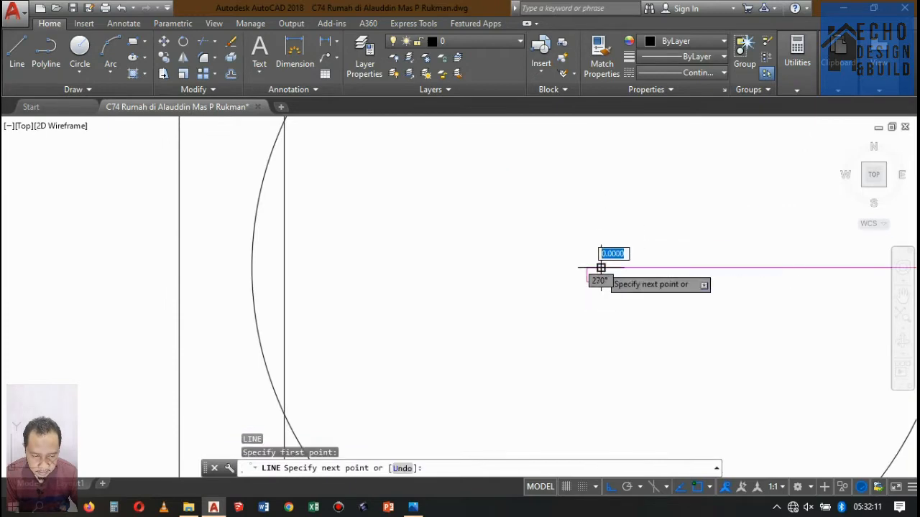
pyautogui.scroll(-5, 601, 268)
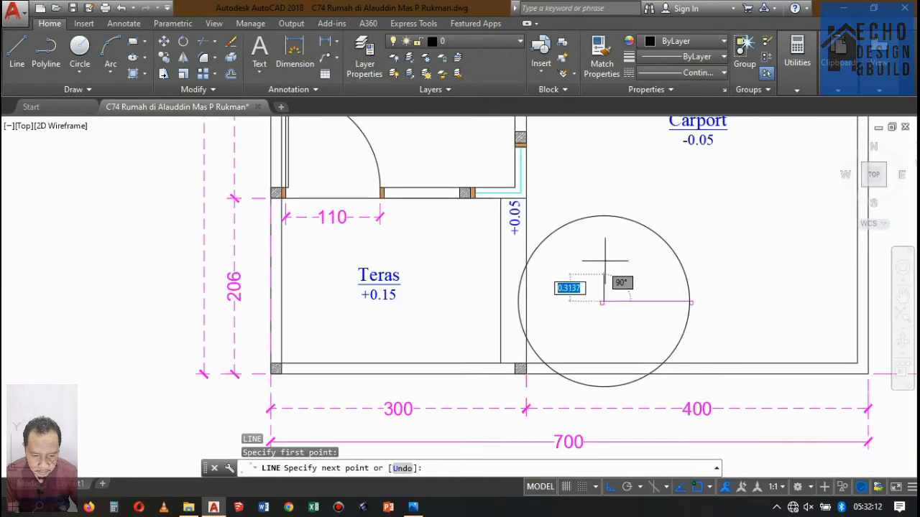
pyautogui.click(612, 188)
pyautogui.press('Return')
pyautogui.scroll(5, 591, 190)
pyautogui.scroll(-5, 611, 222)
# Step: Trim the vertical line where it extends above the circle and match its properties to the magenta horizontal line
pyautogui.write('tr')
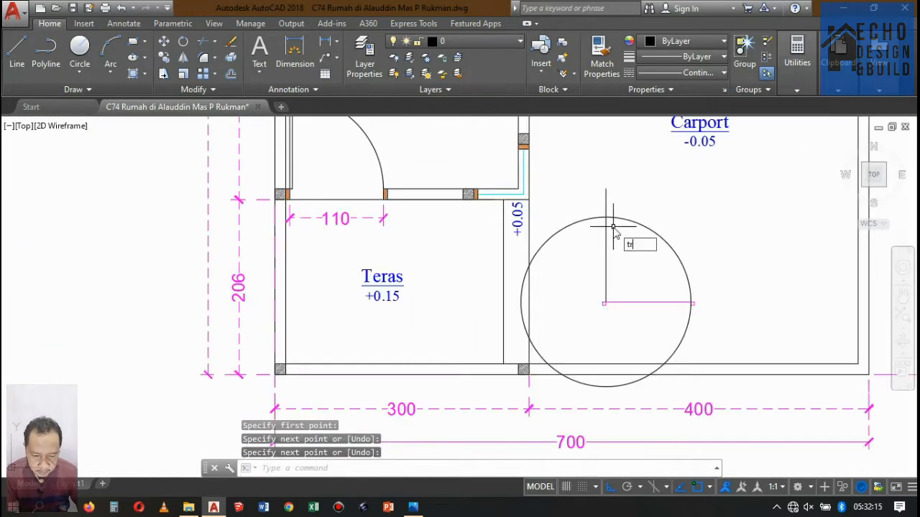
pyautogui.press('Return')
pyautogui.press('Return')
pyautogui.click(611, 188)
pyautogui.click(611, 188)
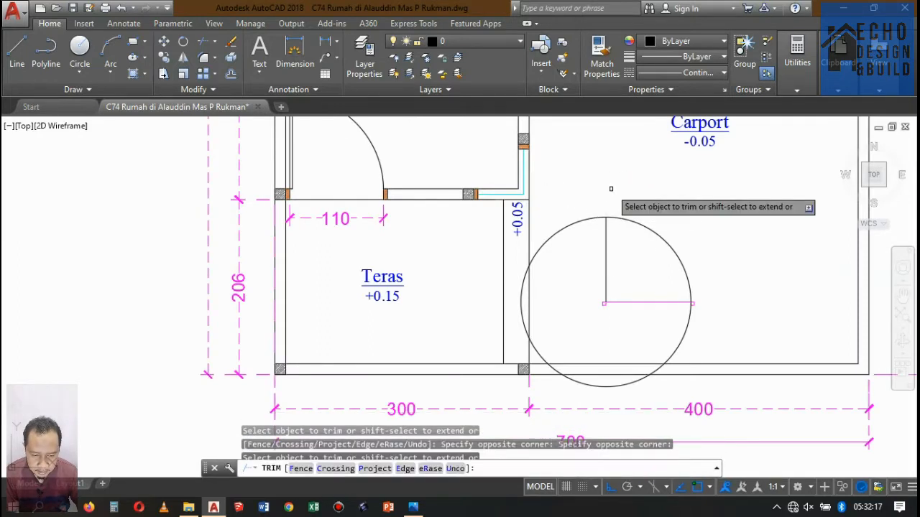
pyautogui.press('Return')
pyautogui.press('Return')
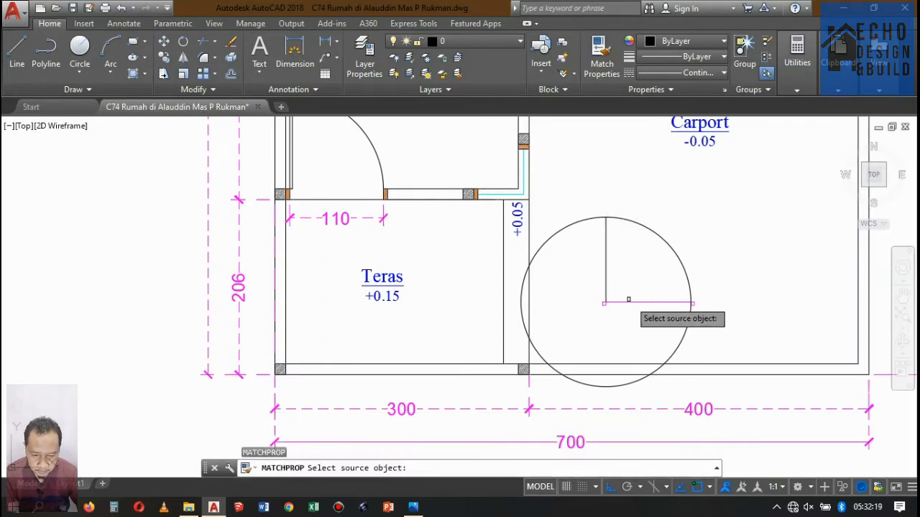
pyautogui.click(606, 287)
pyautogui.click(632, 287)
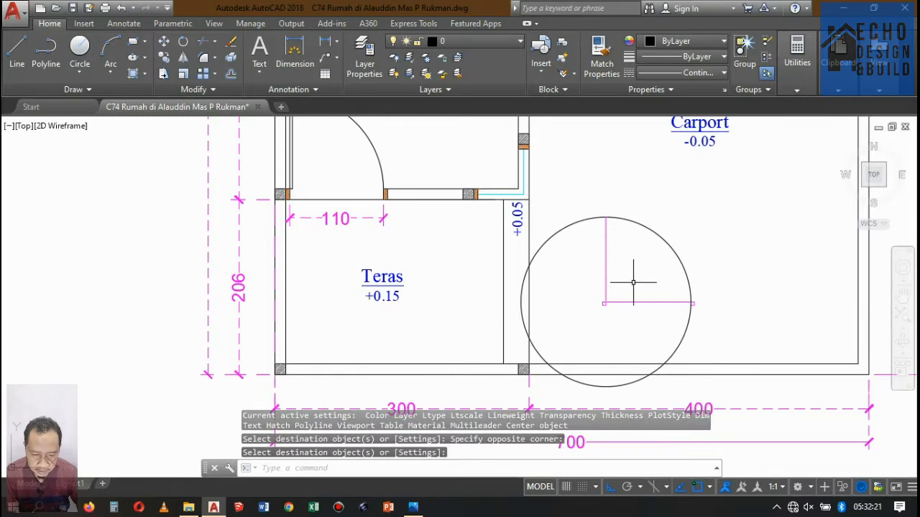
# Step: Trim the circle against the horizontal and vertical lines, leaving only the upper-right quarter as the swing arc
pyautogui.write('r')
pyautogui.press('Return')
pyautogui.click(623, 266)
pyautogui.click(626, 253)
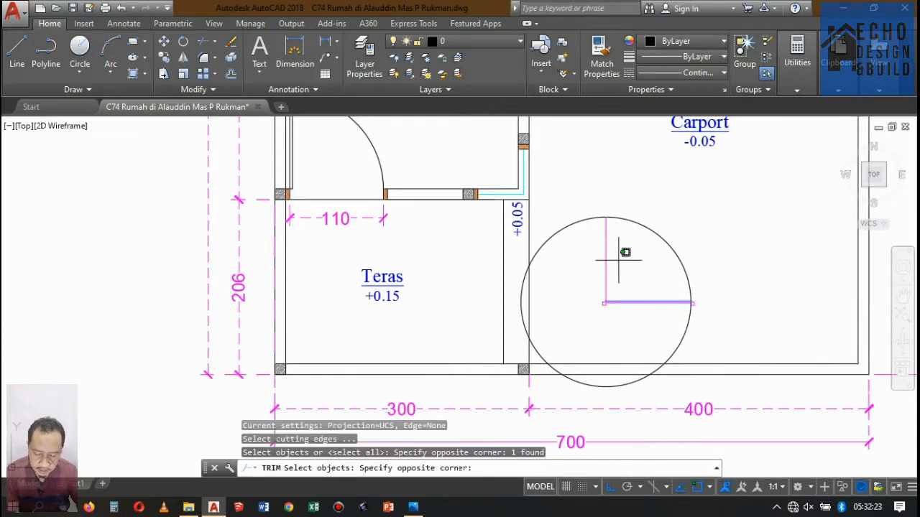
pyautogui.click(596, 266)
pyautogui.press('Return')
pyautogui.click(581, 222)
pyautogui.click(578, 218)
pyautogui.press('Return')
# Step: Match the swing arc's properties to the magenta vertical line
pyautogui.scroll(-5, 632, 251)
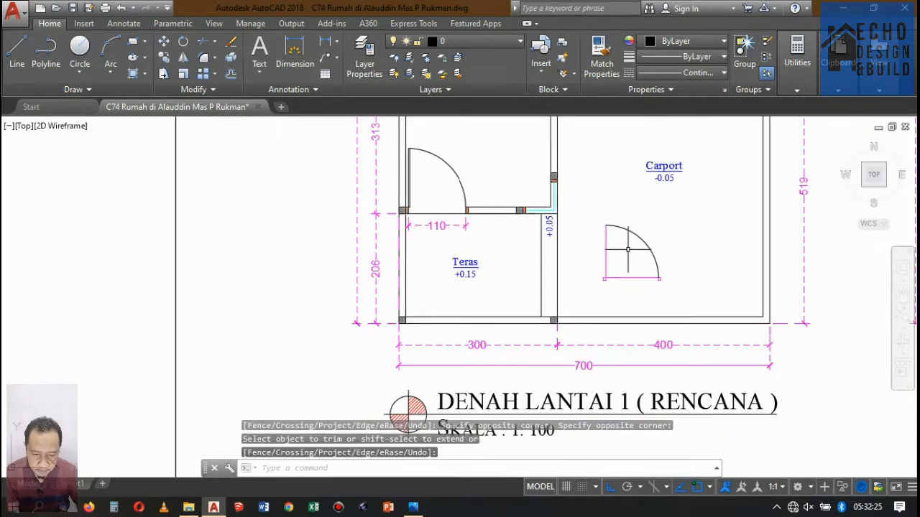
pyautogui.scroll(7, 635, 245)
pyautogui.write('ma')
pyautogui.press('Return')
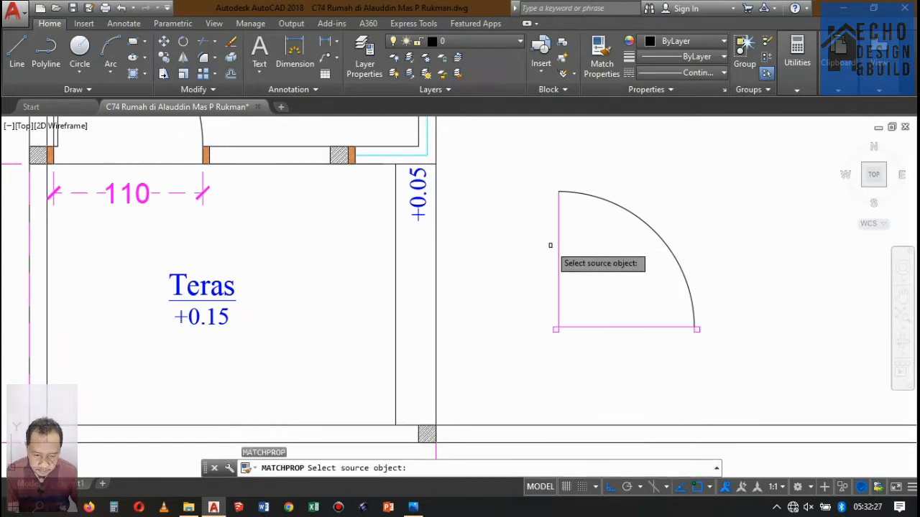
pyautogui.click(558, 236)
pyautogui.click(607, 185)
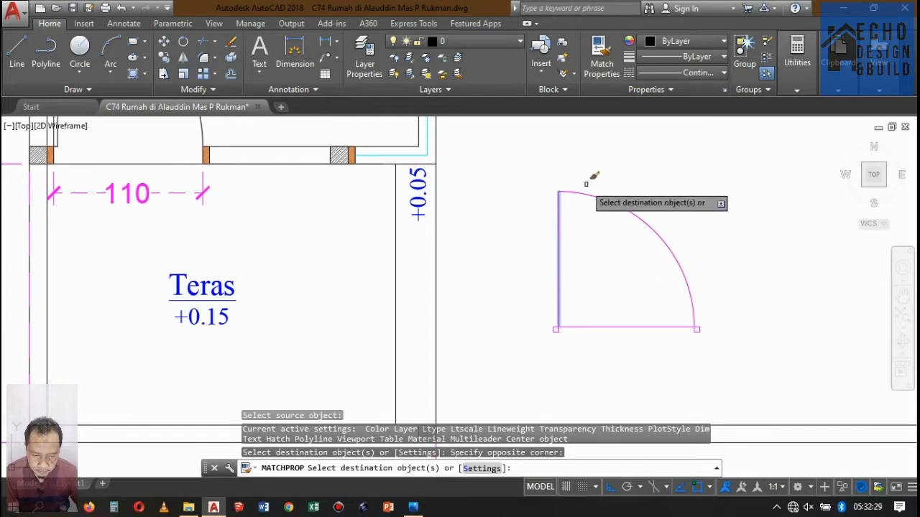
pyautogui.press('Return')
# Step: Move the whole gate symbol by its right square's lower-right corner to the left face midpoint of the column between Teras and Carport
pyautogui.click(507, 171)
pyautogui.click(803, 379)
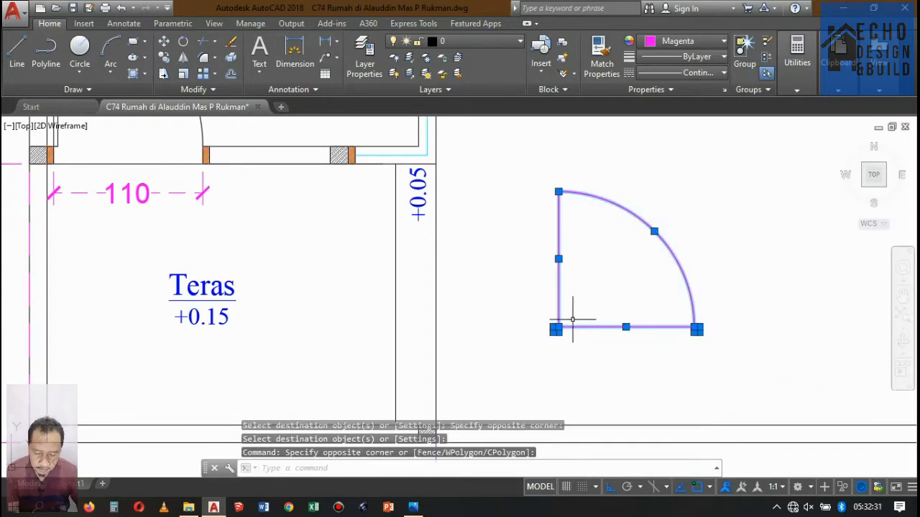
pyautogui.write('m')
pyautogui.press('Return')
pyautogui.scroll(5, 562, 331)
pyautogui.scroll(-4, 514, 347)
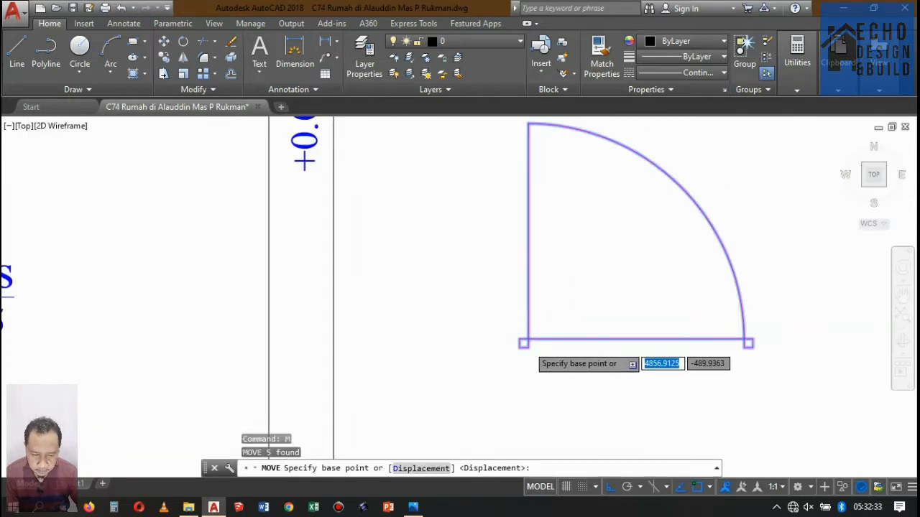
pyautogui.scroll(3, 668, 347)
pyautogui.click(658, 349)
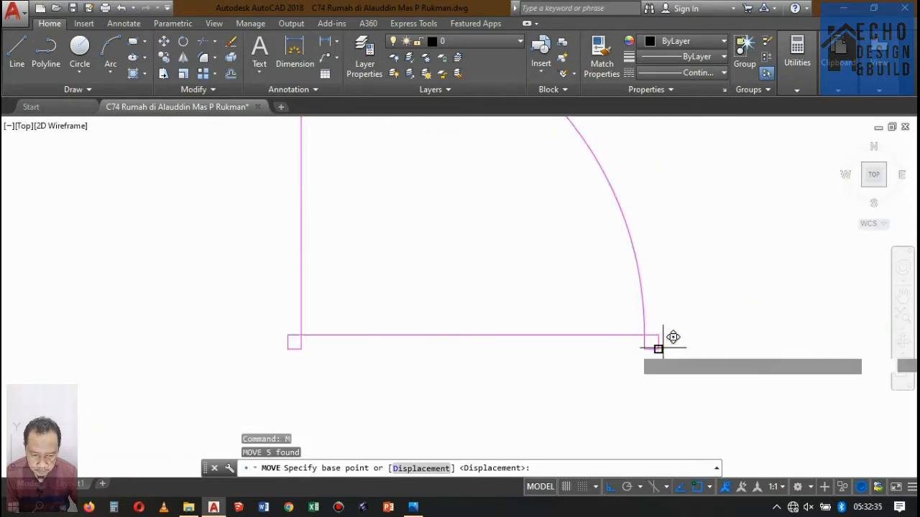
pyautogui.scroll(-10, 646, 316)
pyautogui.scroll(12, 635, 258)
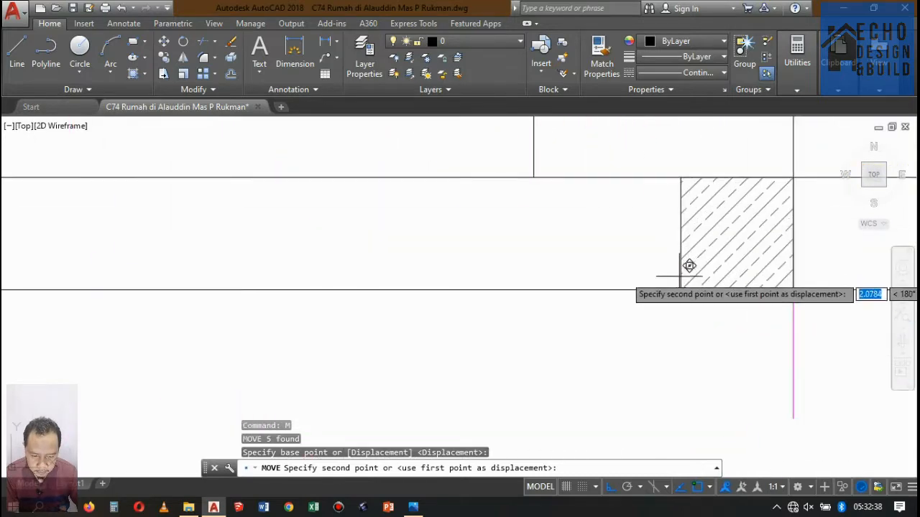
pyautogui.click(682, 231)
pyautogui.scroll(-10, 549, 280)
pyautogui.scroll(4, 546, 279)
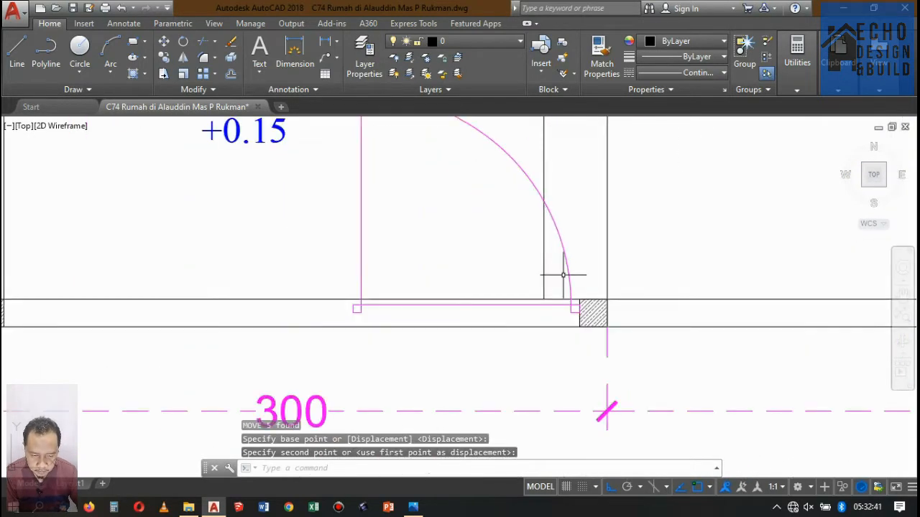
# Step: Move the magenta terrace door so its right jamb corner meets the end of the vertical terrace line on the front wall's inner face
pyautogui.scroll(-4, 508, 313)
pyautogui.click(445, 233)
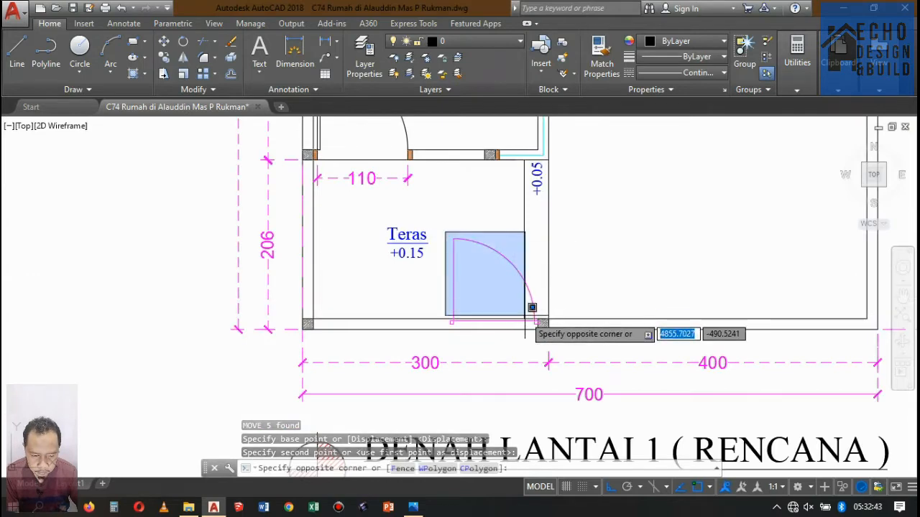
pyautogui.click(542, 323)
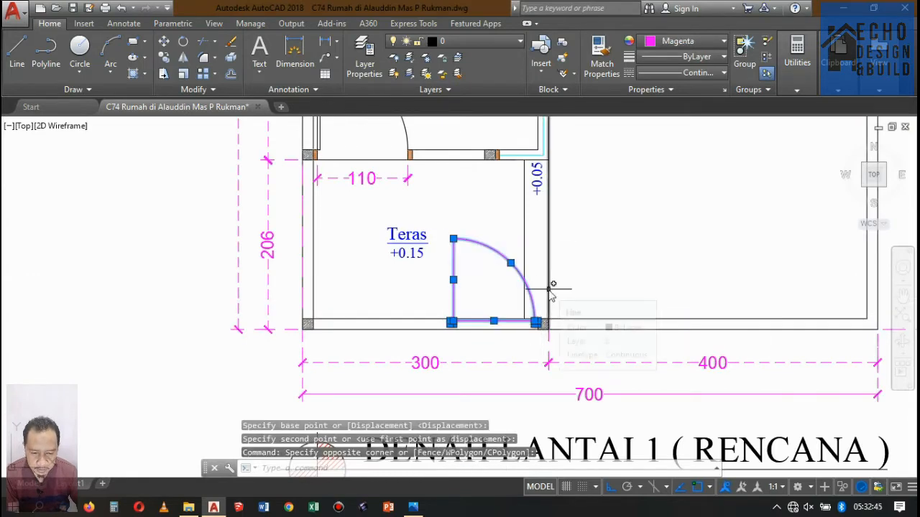
pyautogui.write('m')
pyautogui.press('Return')
pyautogui.scroll(8, 553, 287)
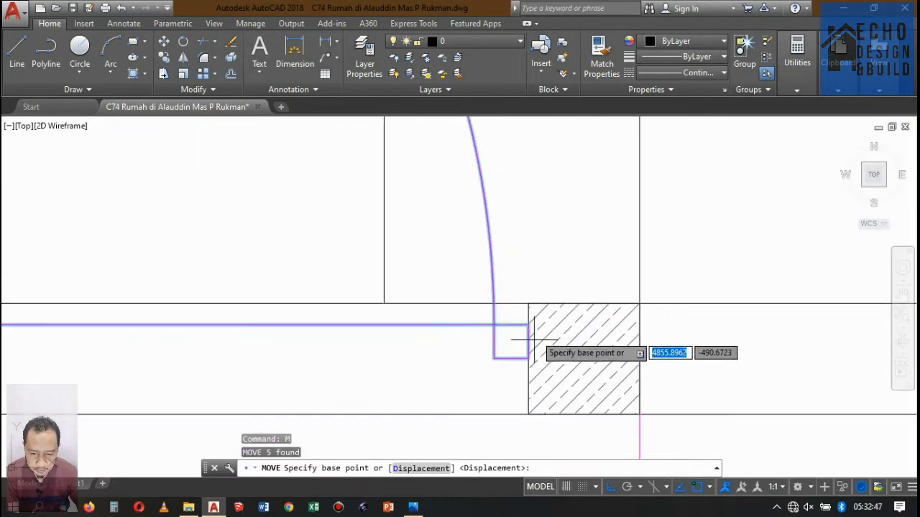
pyautogui.click(529, 325)
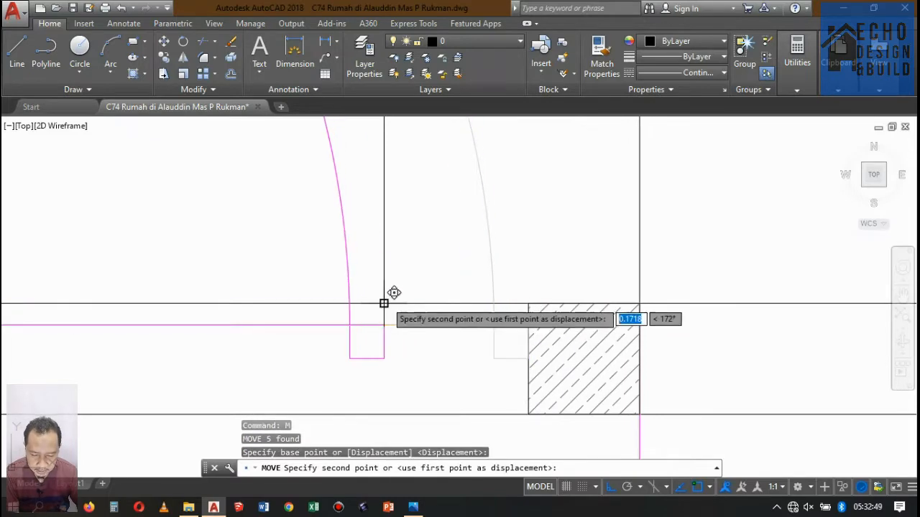
pyautogui.click(384, 304)
pyautogui.scroll(-8, 476, 324)
pyautogui.scroll(5, 476, 324)
pyautogui.scroll(-8, 496, 273)
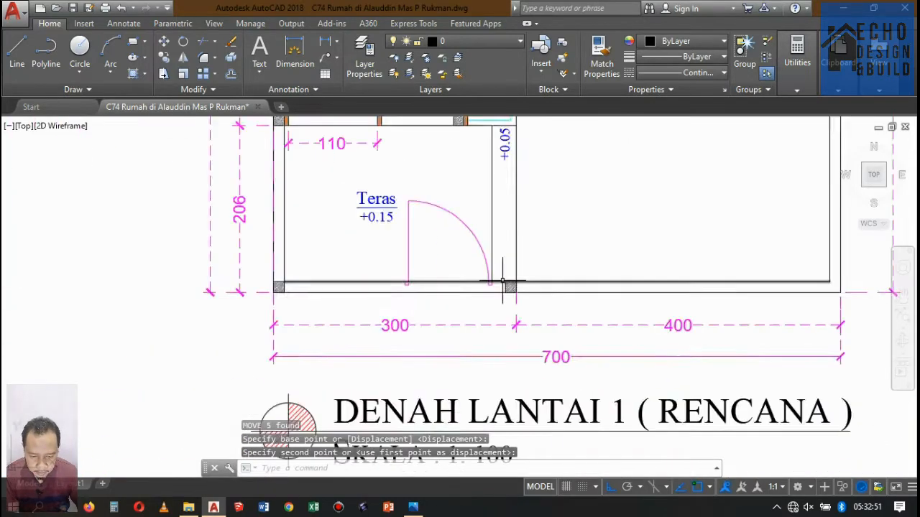
# Step: Draw a vertical line across the front wall thickness at the outer edge of the terrace door's right jamb
pyautogui.scroll(7, 502, 280)
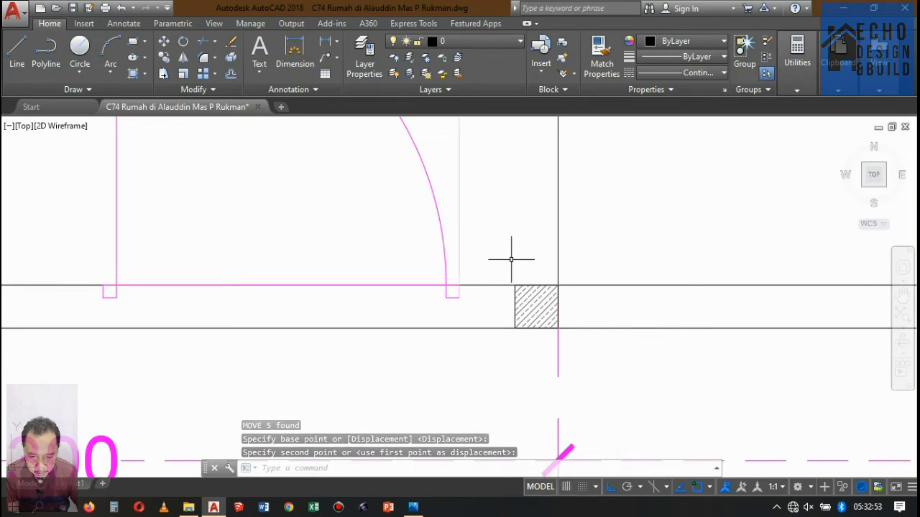
pyautogui.write('l')
pyautogui.press('Return')
pyautogui.scroll(4, 460, 287)
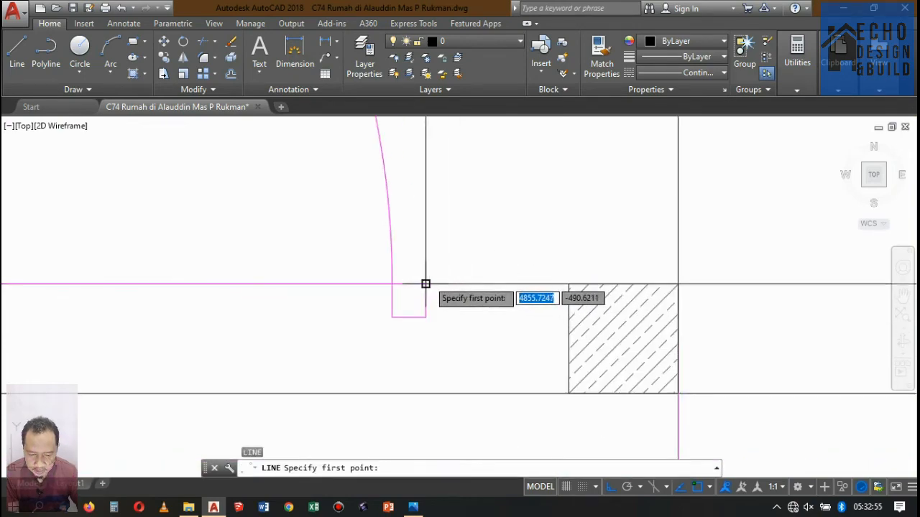
pyautogui.click(426, 284)
pyautogui.click(427, 389)
pyautogui.scroll(-7, 622, 290)
pyautogui.press('Return')
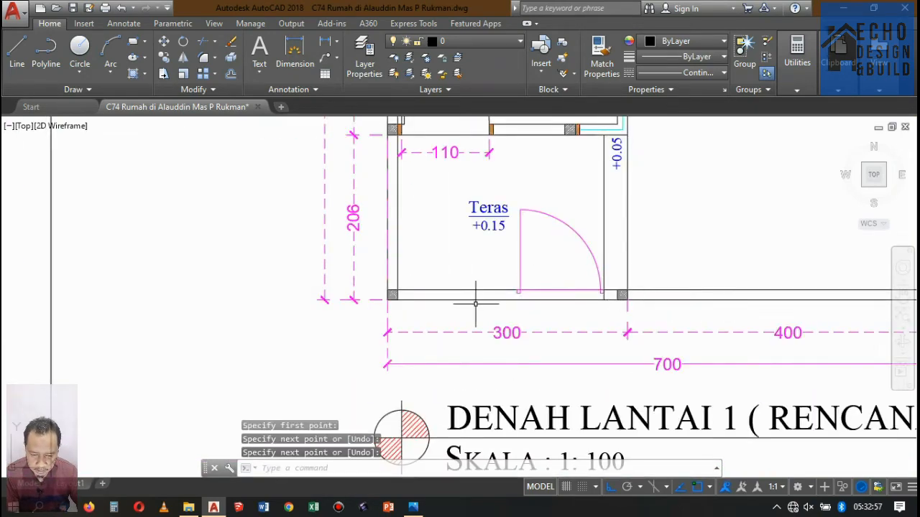
# Step: Draw a matching line across the front wall thickness at the outer edge of the terrace door's left jamb
pyautogui.scroll(6, 545, 295)
pyautogui.press('Return')
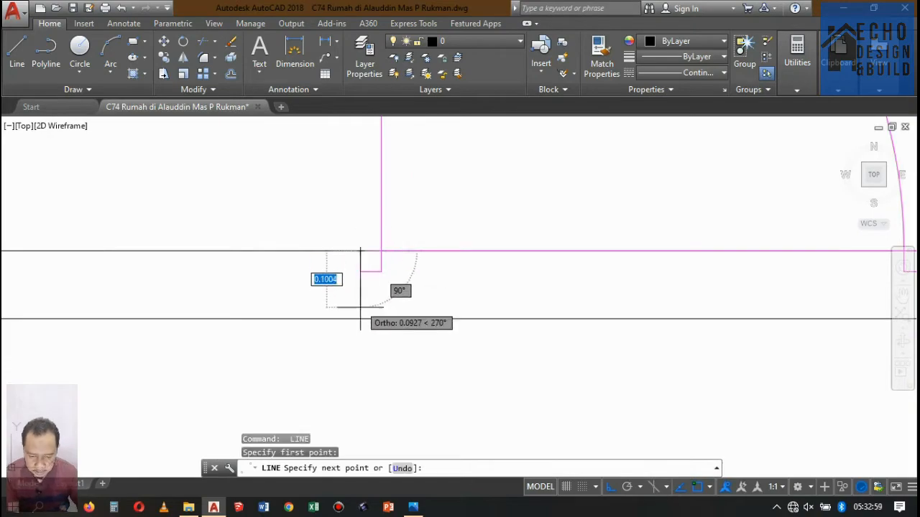
pyautogui.press('Return')
pyautogui.scroll(-6, 482, 266)
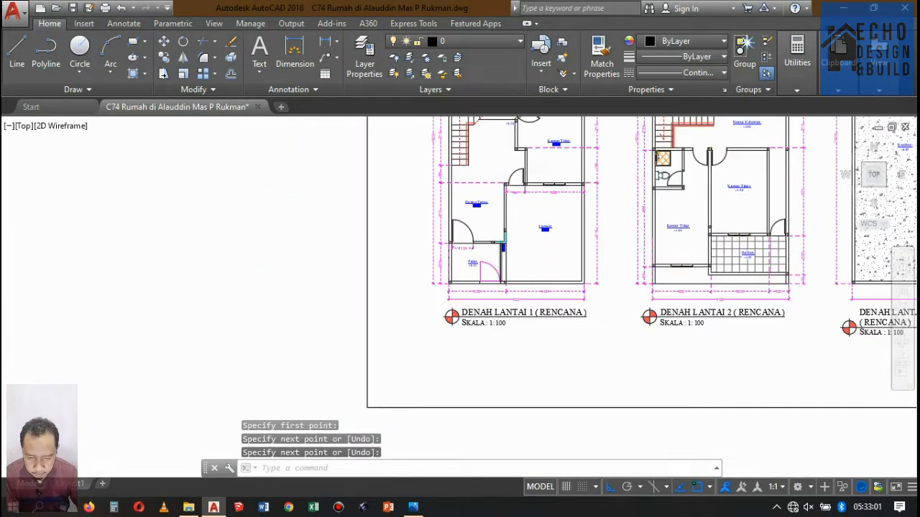
# Step: Examine the terrace door opening and the surrounding walls and columns on the Lantai 1 plan
pyautogui.scroll(4, 569, 248)
pyautogui.scroll(-4, 569, 247)
pyautogui.scroll(4, 541, 263)
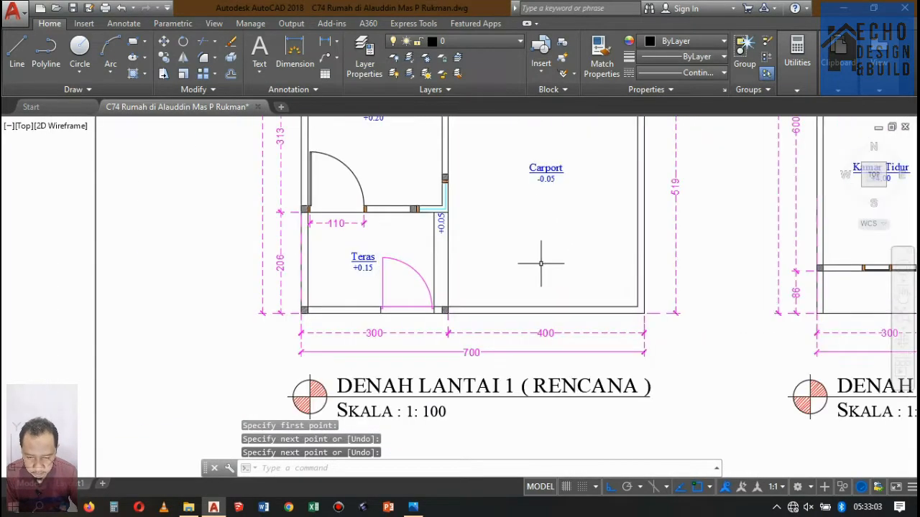
pyautogui.scroll(5, 415, 283)
pyautogui.scroll(-8, 403, 273)
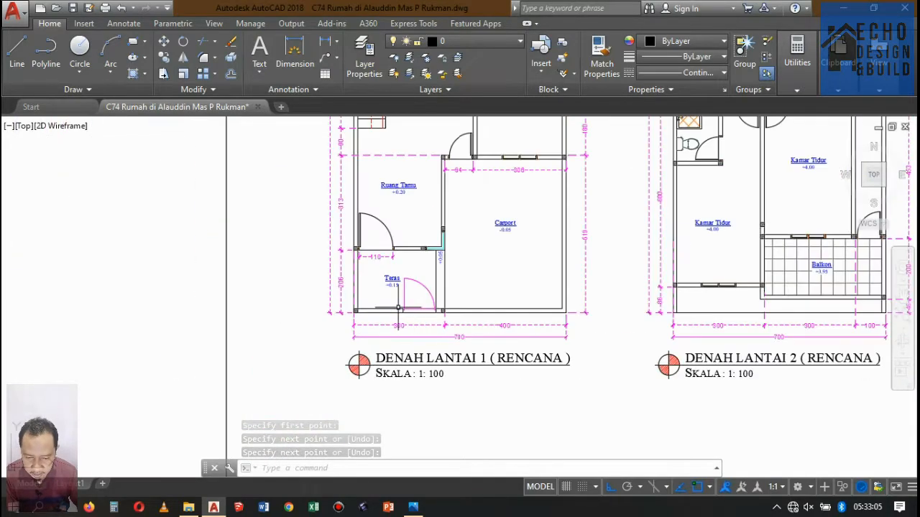
pyautogui.scroll(7, 394, 333)
pyautogui.scroll(2, 397, 329)
pyautogui.scroll(-8, 400, 316)
pyautogui.scroll(3, 400, 284)
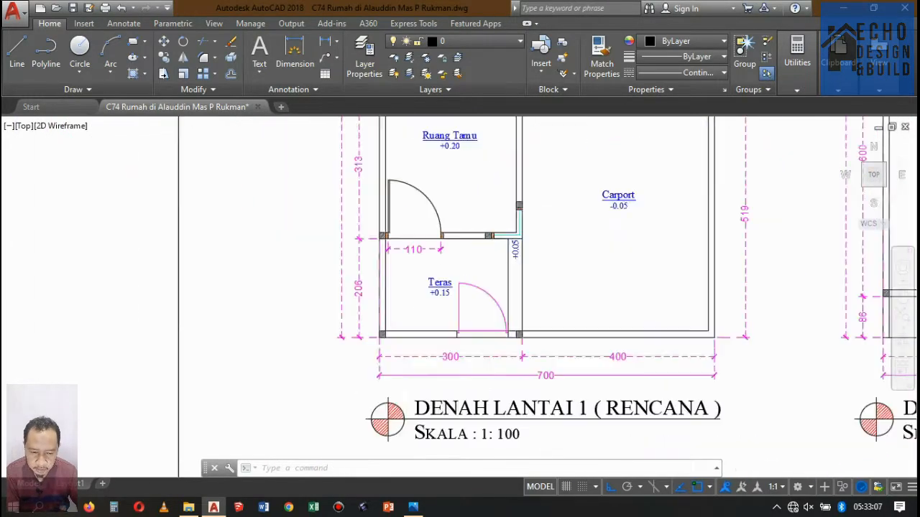
pyautogui.scroll(5, 400, 283)
pyautogui.scroll(-5, 390, 259)
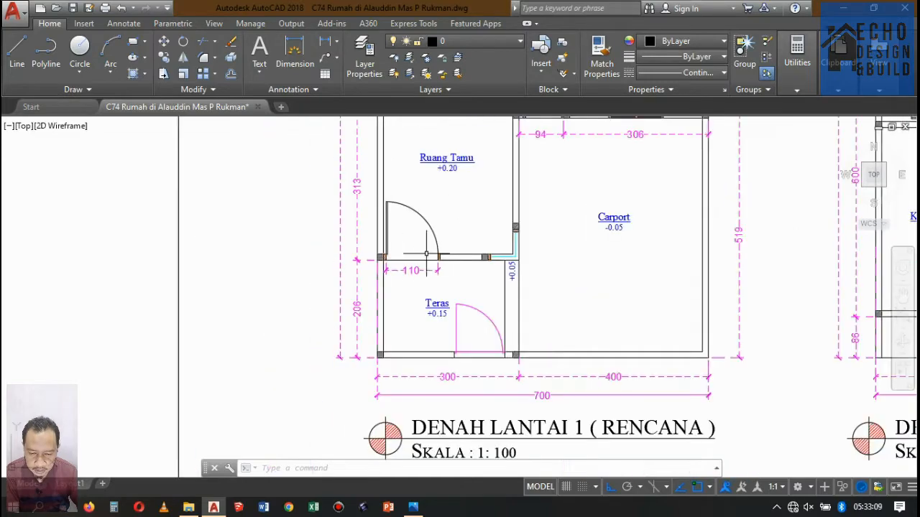
pyautogui.scroll(4, 543, 236)
pyautogui.scroll(-5, 543, 237)
pyautogui.scroll(6, 470, 297)
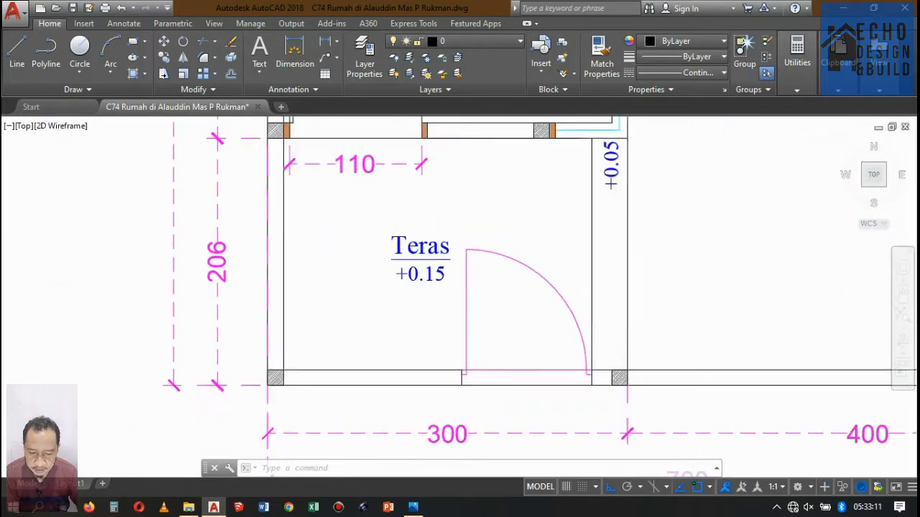
pyautogui.scroll(5, 483, 325)
pyautogui.scroll(-6, 477, 318)
pyautogui.scroll(4, 484, 316)
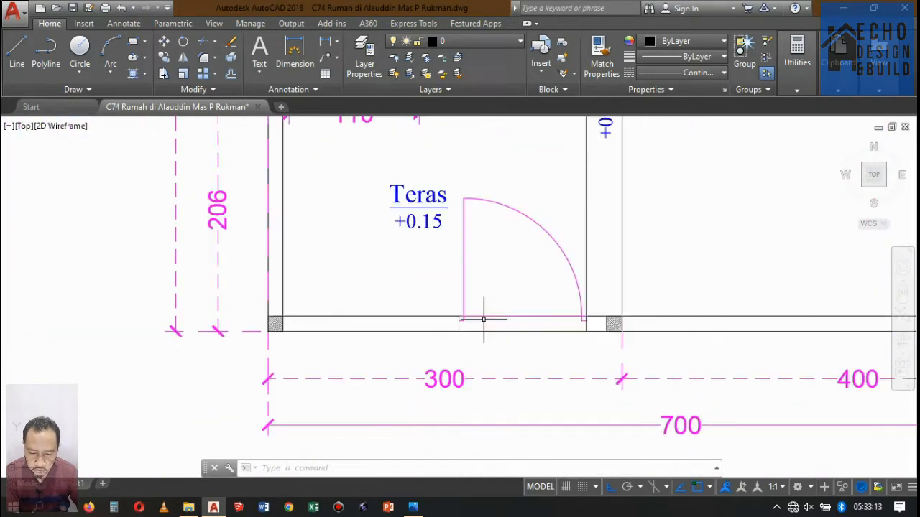
# Step: Copy the hatched column from the terrace's front left corner to the left side of the door opening, aligned with the wall's outer face
pyautogui.scroll(-4, 508, 280)
pyautogui.scroll(10, 362, 294)
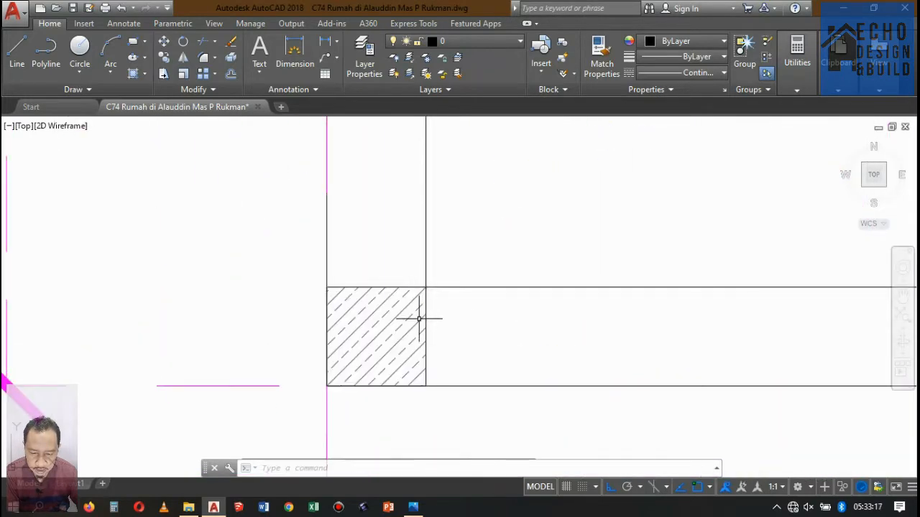
pyautogui.click(478, 424)
pyautogui.scroll(-3, 400, 287)
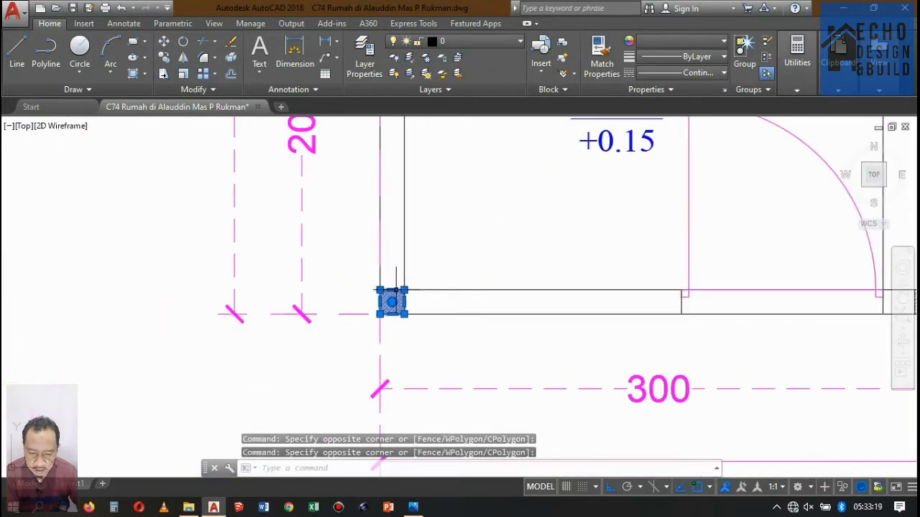
pyautogui.write('co')
pyautogui.press('Return')
pyautogui.scroll(4, 406, 309)
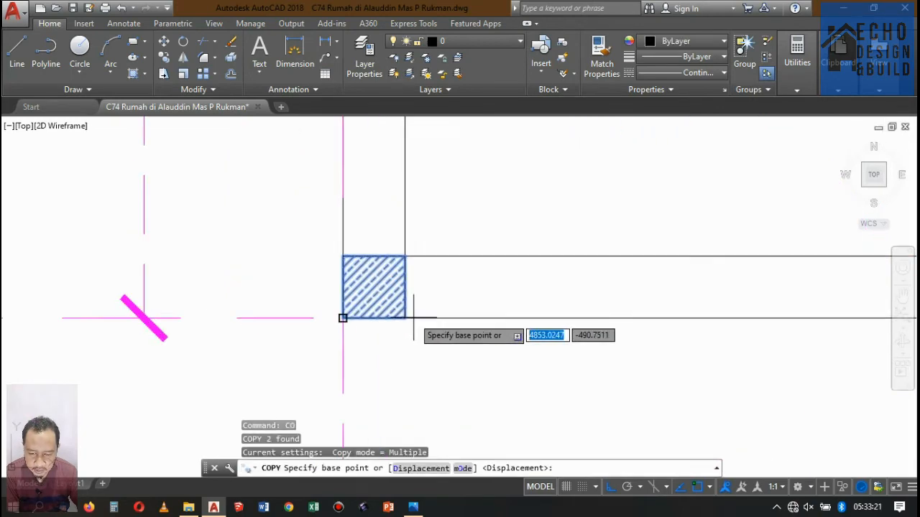
pyautogui.click(405, 317)
pyautogui.scroll(-3, 571, 320)
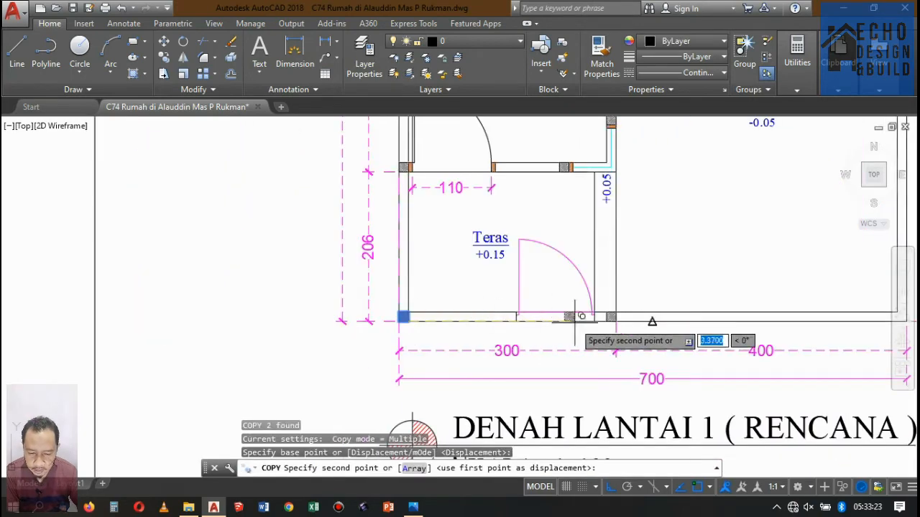
pyautogui.scroll(5, 484, 309)
pyautogui.click(501, 333)
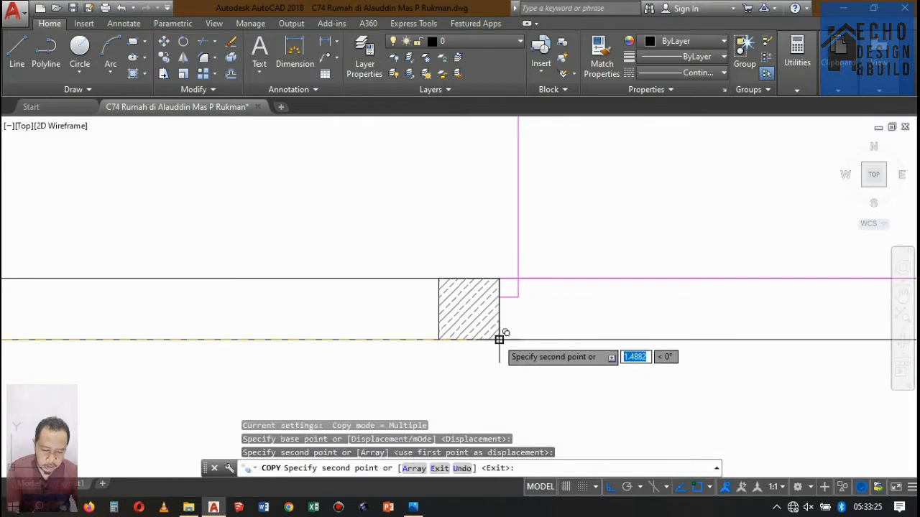
pyautogui.press('Escape')
# Step: Review the terrace entrance on the Lantai 1 plan and the room layout of the Lantai 2 plan on sheet 02
pyautogui.scroll(-5, 498, 335)
pyautogui.scroll(3, 461, 313)
pyautogui.scroll(3, 445, 313)
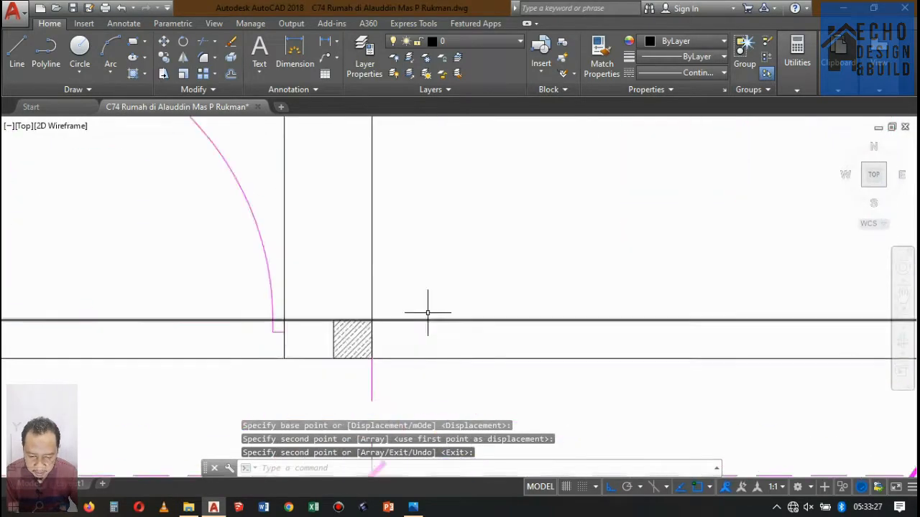
pyautogui.scroll(-5, 431, 312)
pyautogui.scroll(3, 496, 309)
pyautogui.scroll(-6, 456, 276)
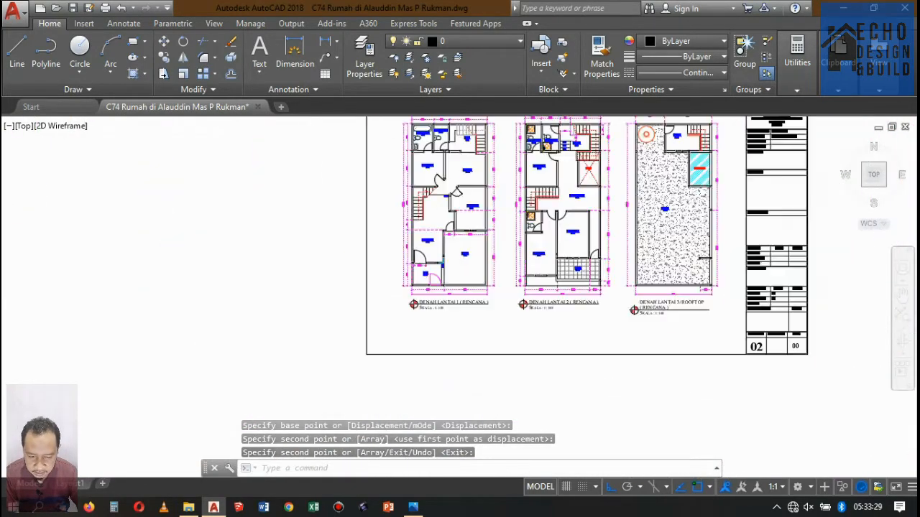
pyautogui.scroll(3, 535, 248)
pyautogui.scroll(-2, 499, 233)
pyautogui.scroll(10, 446, 253)
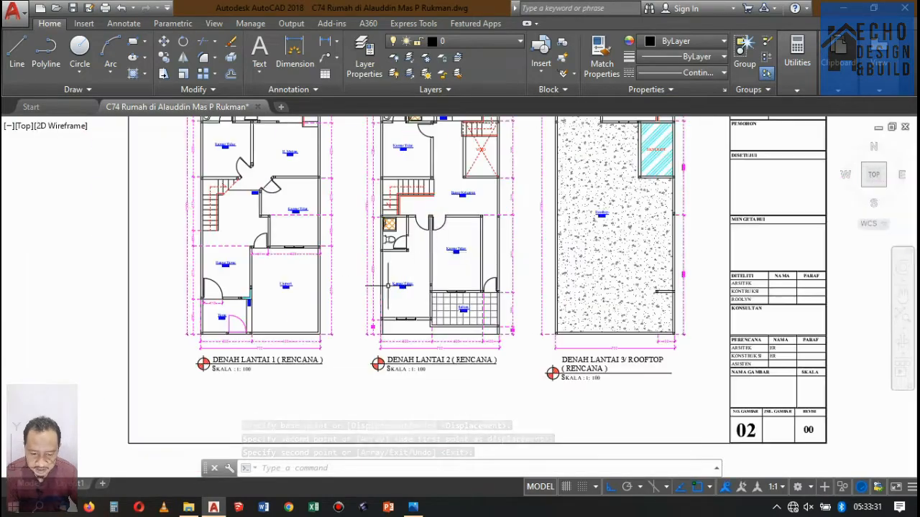
pyautogui.scroll(-8, 467, 361)
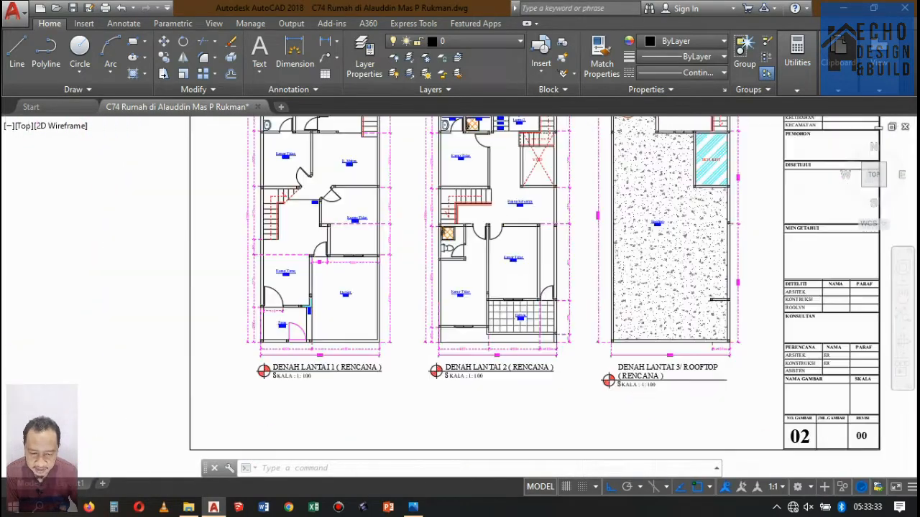
pyautogui.scroll(4, 417, 285)
pyautogui.scroll(-4, 417, 285)
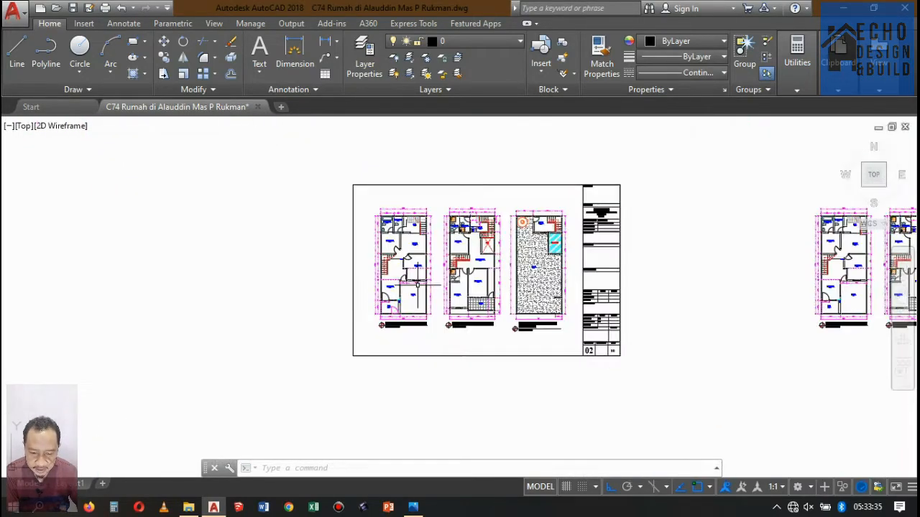
pyautogui.scroll(4, 446, 287)
pyautogui.scroll(-4, 460, 287)
pyautogui.scroll(5, 474, 292)
pyautogui.scroll(3, 474, 292)
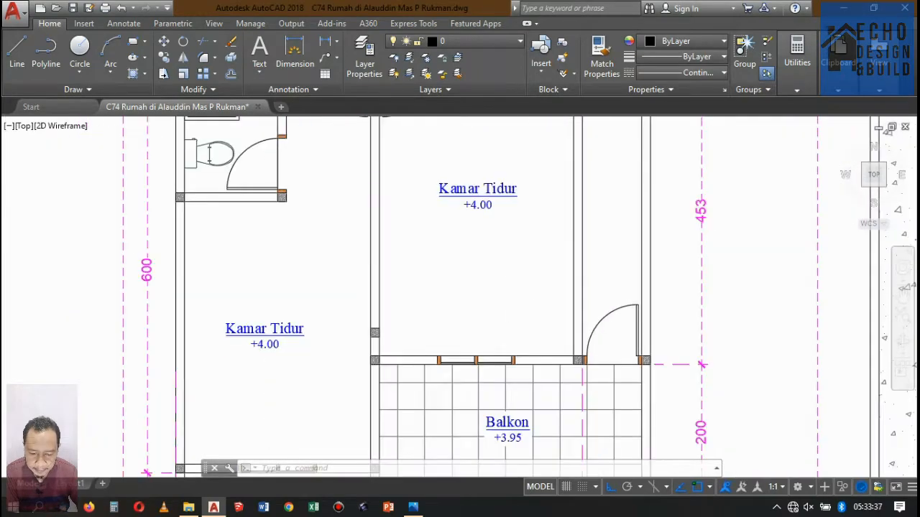
pyautogui.scroll(-5, 474, 291)
pyautogui.scroll(4, 459, 287)
pyautogui.scroll(-6, 431, 194)
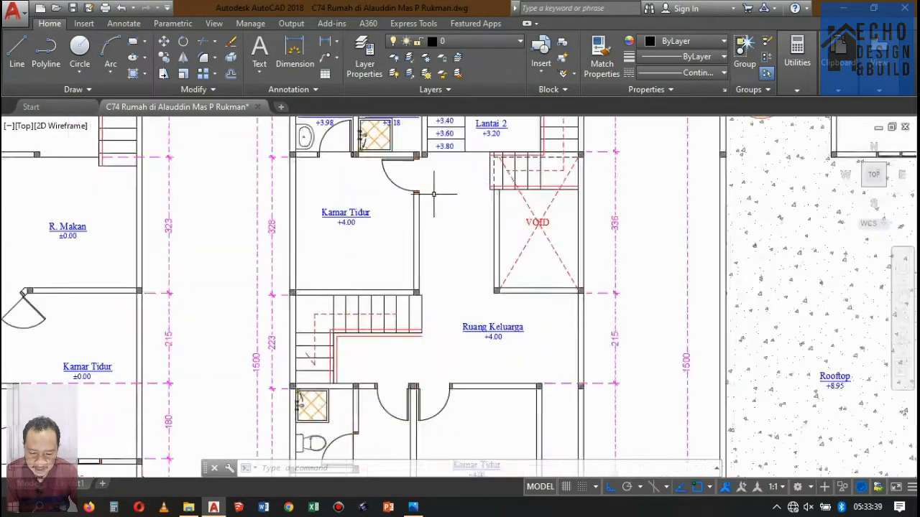
pyautogui.scroll(2, 489, 198)
pyautogui.scroll(-5, 487, 198)
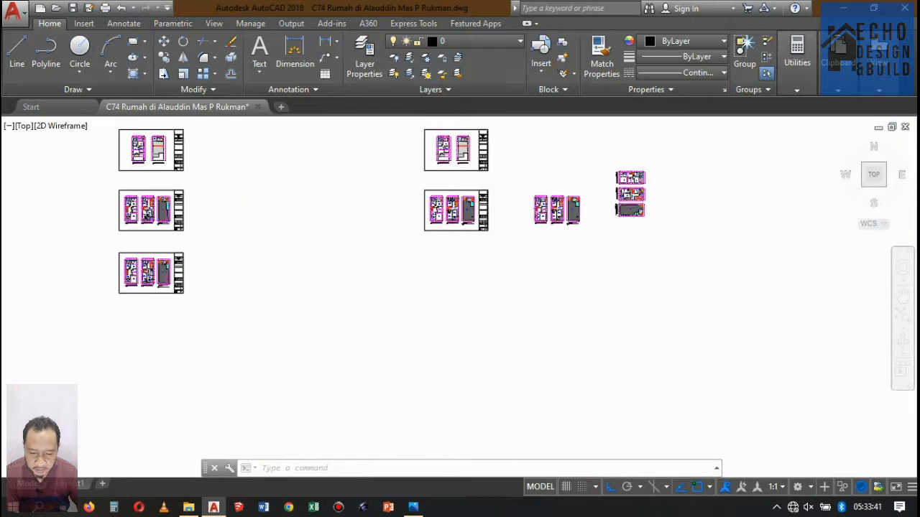
# Step: Delete the two loose sets of floor plan copies beside the drawing sheets
pyautogui.scroll(3, 540, 230)
pyautogui.scroll(3, 370, 259)
pyautogui.scroll(-7, 632, 233)
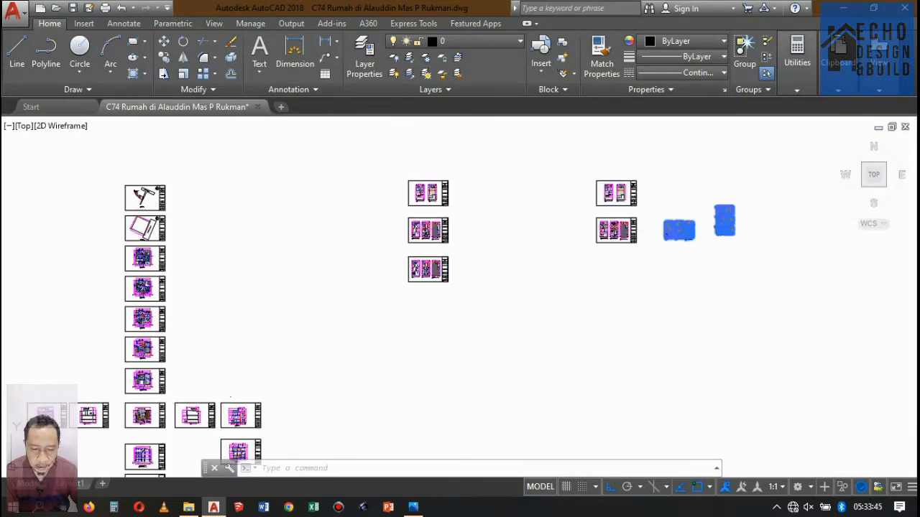
pyautogui.press('Delete')
# Step: Check the revised Lantai 1 plan and the other floor plans on the remaining sheet 02
pyautogui.scroll(6, 675, 256)
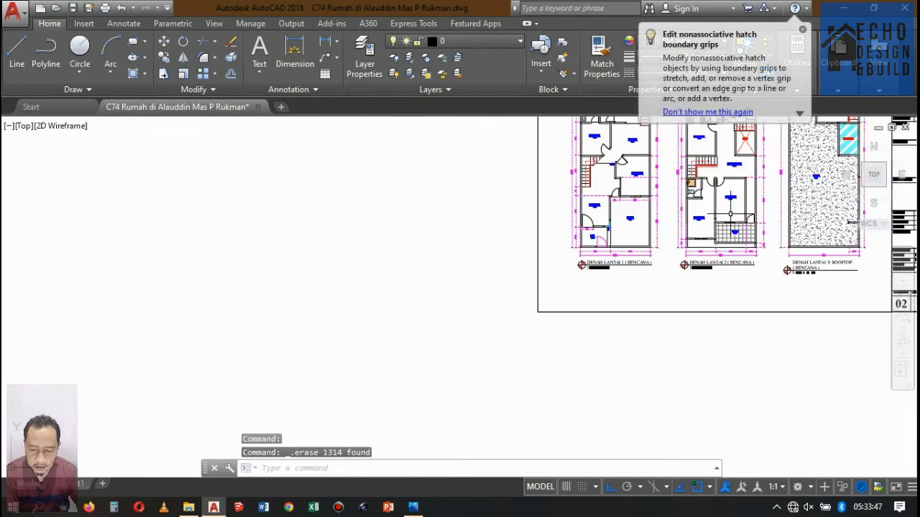
pyautogui.scroll(5, 647, 242)
pyautogui.scroll(-8, 514, 229)
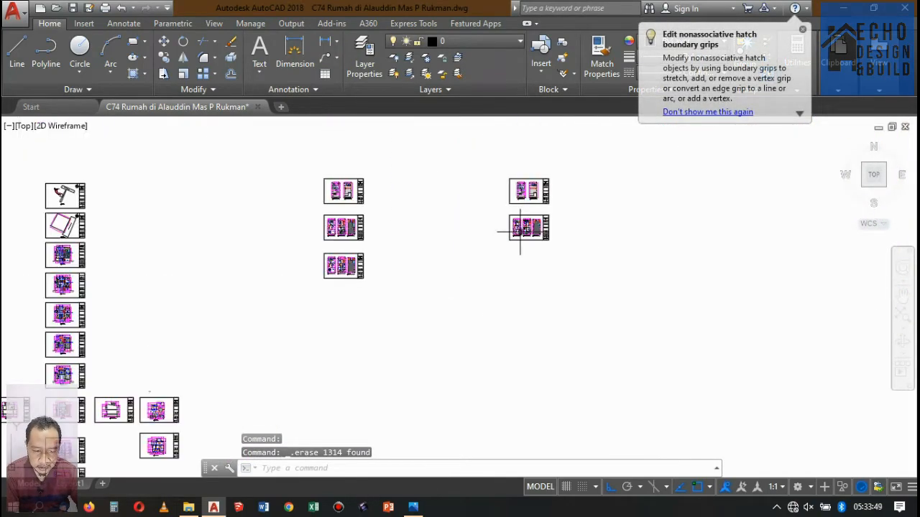
pyautogui.scroll(4, 521, 228)
pyautogui.scroll(6, 532, 215)
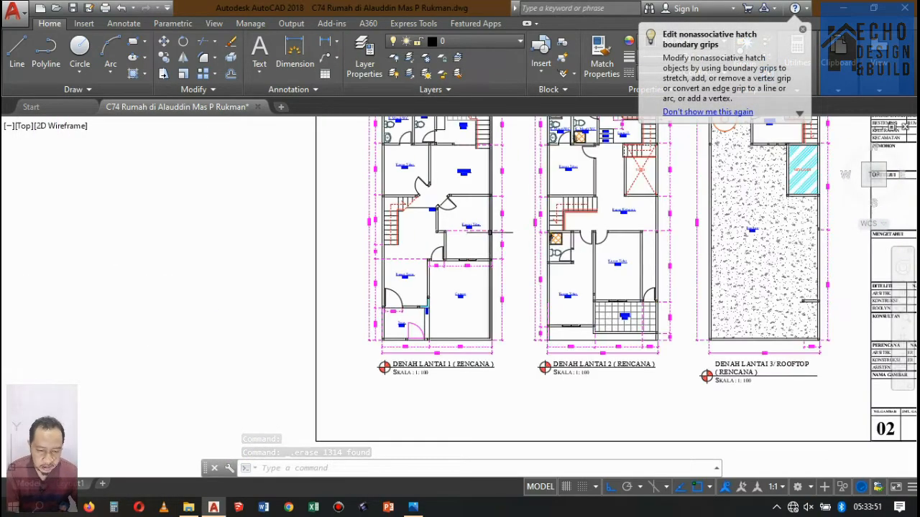
pyautogui.scroll(-3, 439, 316)
pyautogui.scroll(4, 449, 283)
pyautogui.scroll(-4, 443, 277)
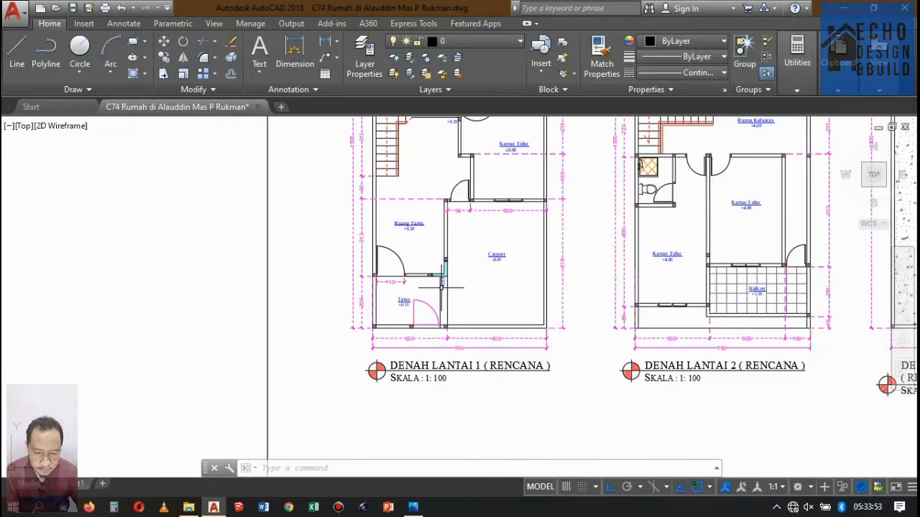
pyautogui.scroll(2, 618, 204)
pyautogui.scroll(-6, 671, 201)
pyautogui.moveTo(748, 158); pyautogui.dragTo(642, 212, button='middle')
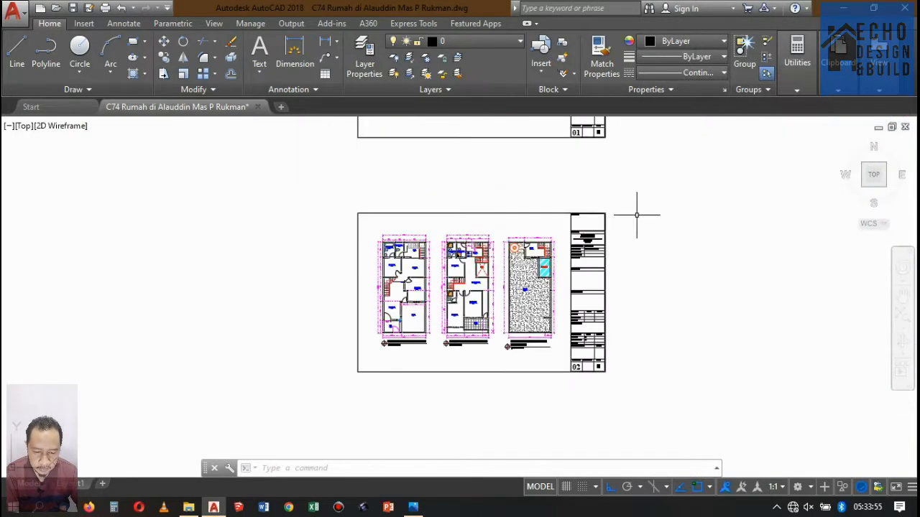
# Step: Examine the upper stair landing, step levels, bathrooms and adjoining Kamar Tidur on the Lantai 2 plan
pyautogui.scroll(4, 460, 273)
pyautogui.scroll(3, 456, 274)
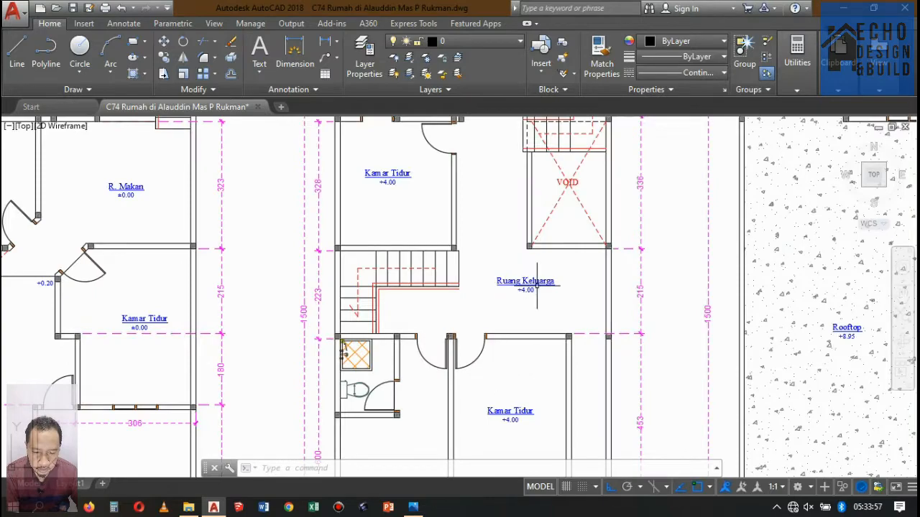
pyautogui.scroll(3, 536, 287)
pyautogui.scroll(-3, 593, 317)
pyautogui.moveTo(589, 316); pyautogui.dragTo(598, 383, button='middle')
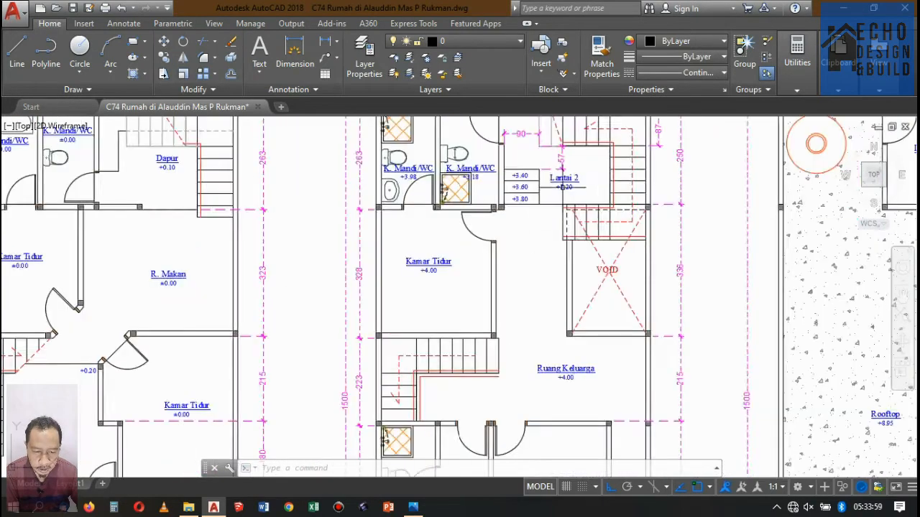
pyautogui.scroll(3, 563, 186)
pyautogui.scroll(-3, 555, 213)
pyautogui.scroll(3, 521, 237)
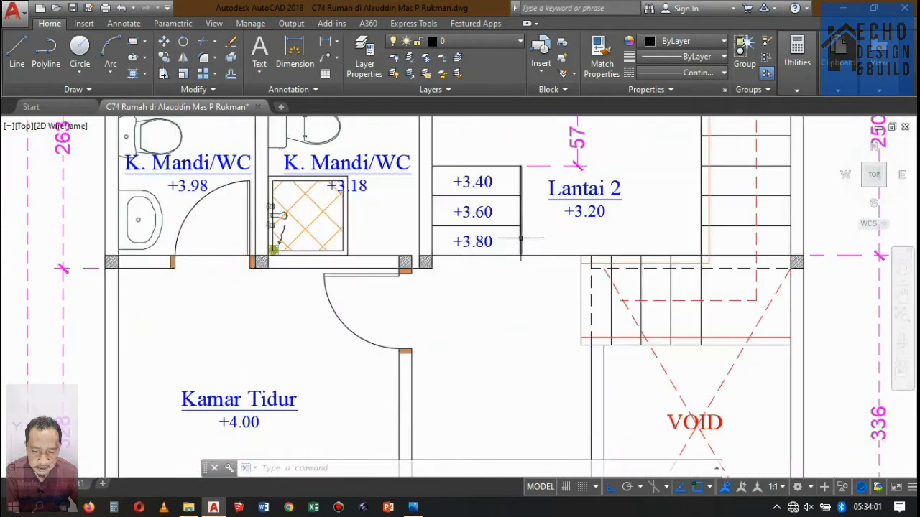
pyautogui.scroll(-3, 505, 243)
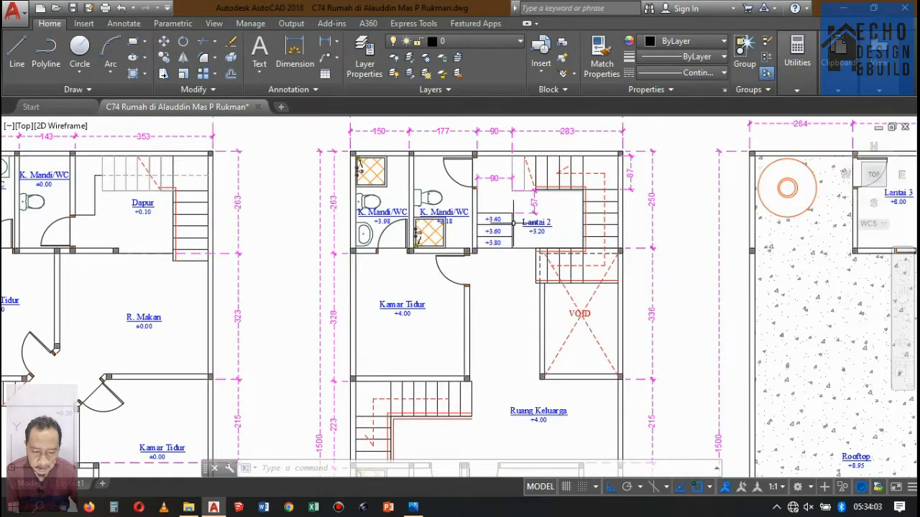
pyautogui.scroll(2, 506, 204)
pyautogui.scroll(2, 500, 194)
pyautogui.scroll(-2, 499, 191)
pyautogui.scroll(2, 496, 188)
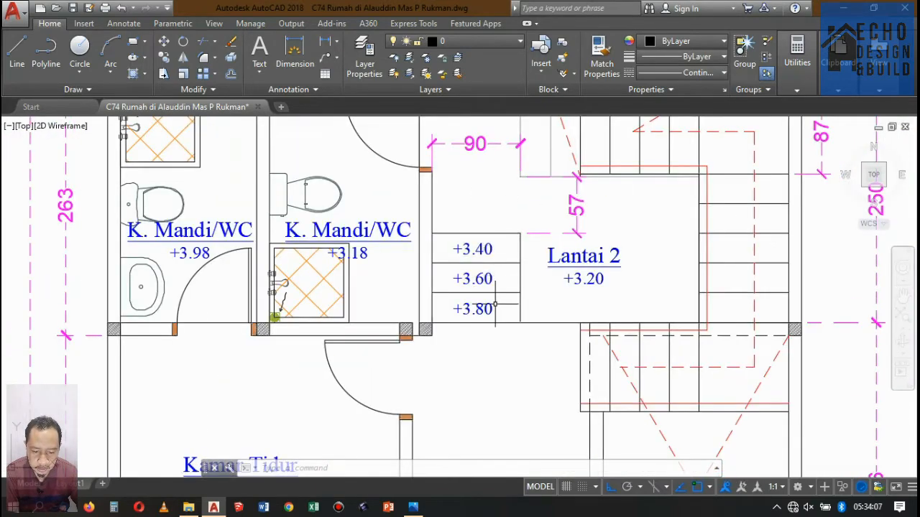
pyautogui.scroll(-4, 499, 338)
pyautogui.scroll(2, 513, 320)
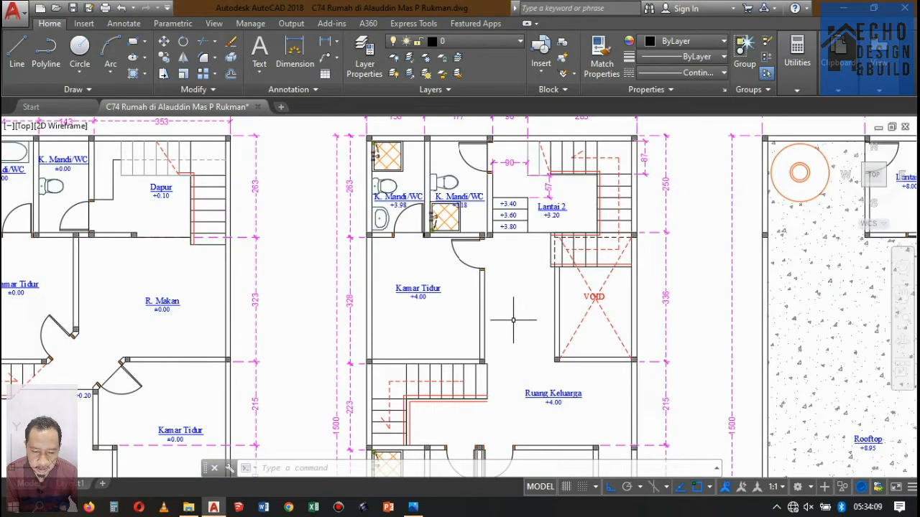
pyautogui.scroll(2, 517, 198)
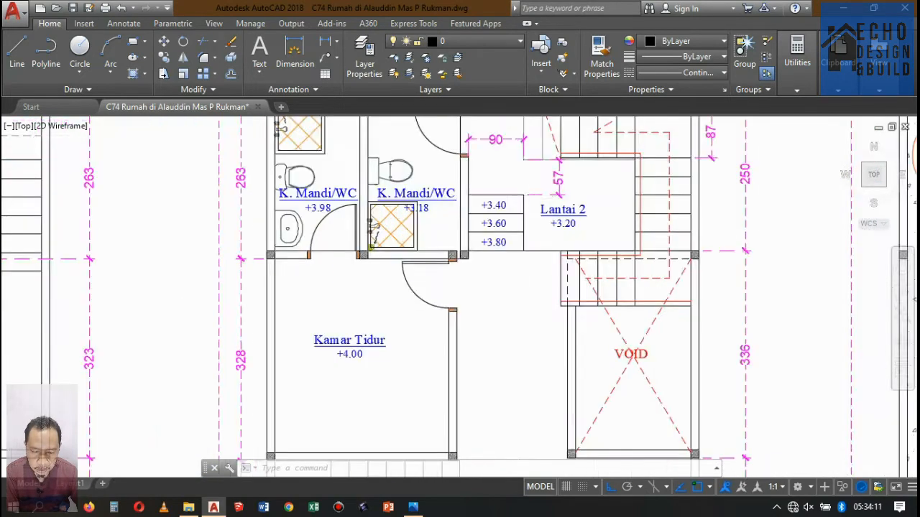
pyautogui.scroll(-4, 535, 201)
pyautogui.scroll(3, 541, 293)
pyautogui.scroll(-1, 535, 216)
pyautogui.scroll(3, 535, 154)
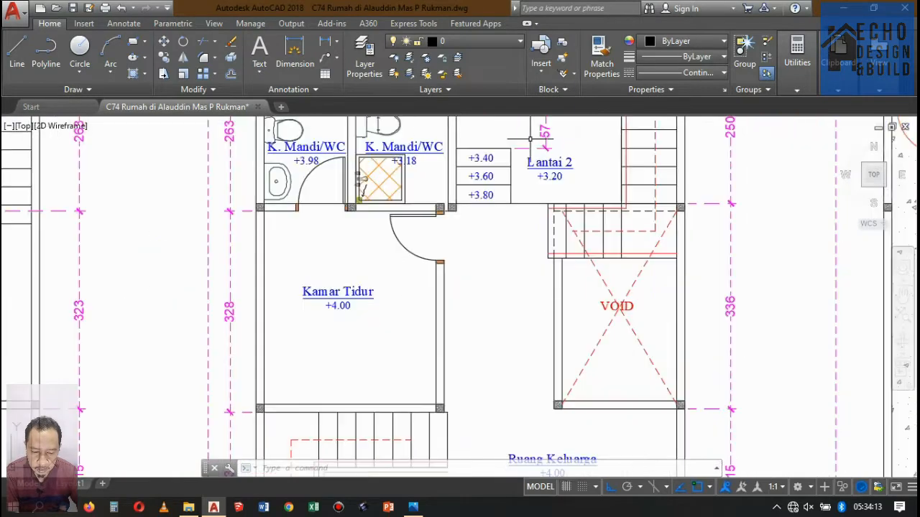
pyautogui.scroll(-1, 503, 175)
pyautogui.scroll(1, 503, 180)
pyautogui.scroll(-2, 503, 225)
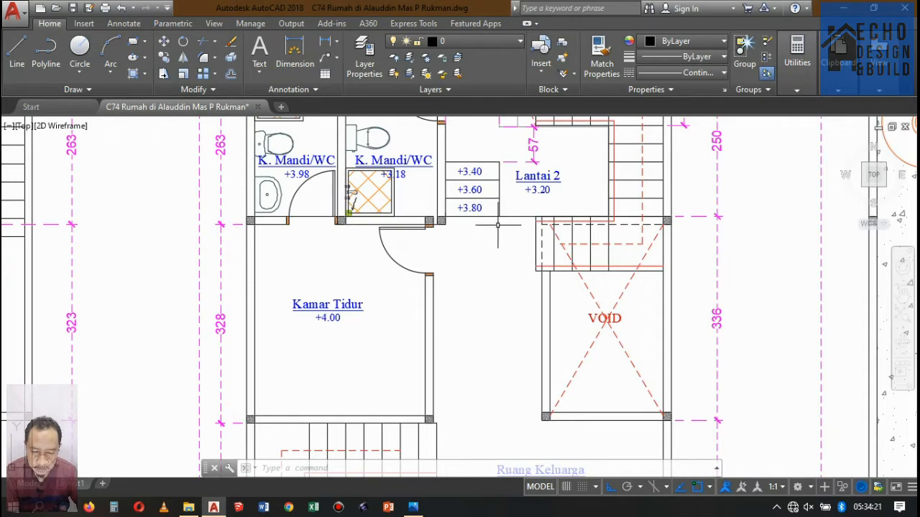
pyautogui.scroll(-3, 516, 185)
pyautogui.scroll(3, 514, 191)
pyautogui.scroll(-3, 512, 201)
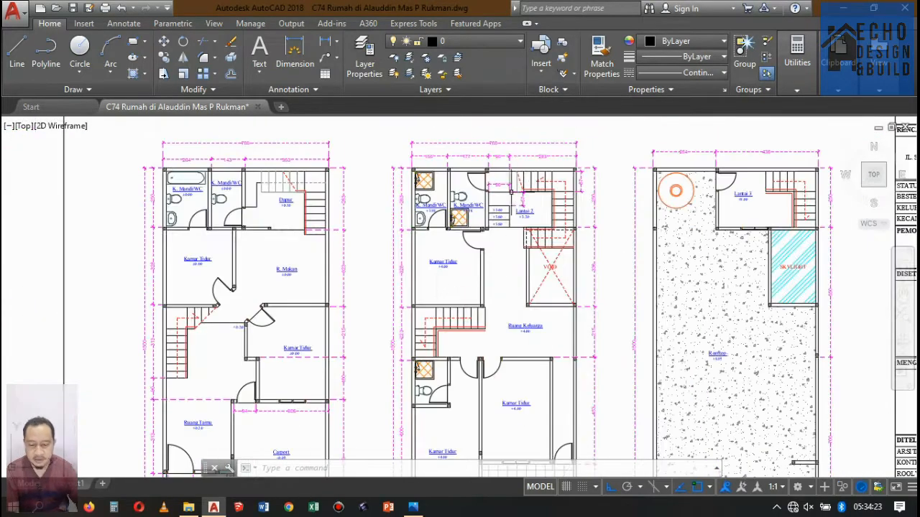
# Step: Extend the wall lines between the right K. Mandi/WC and the upper Kamar Tidur to the column beside the Lantai 2 steps
pyautogui.scroll(3, 507, 213)
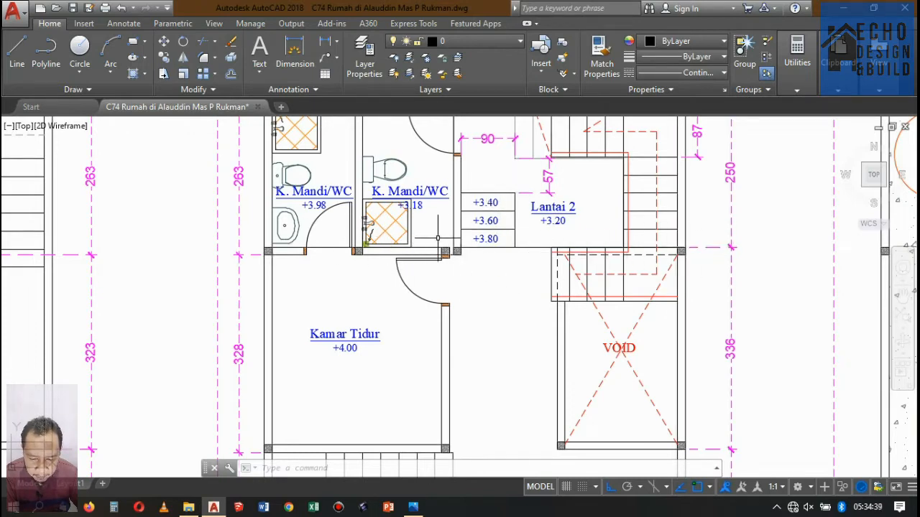
pyautogui.scroll(5, 437, 238)
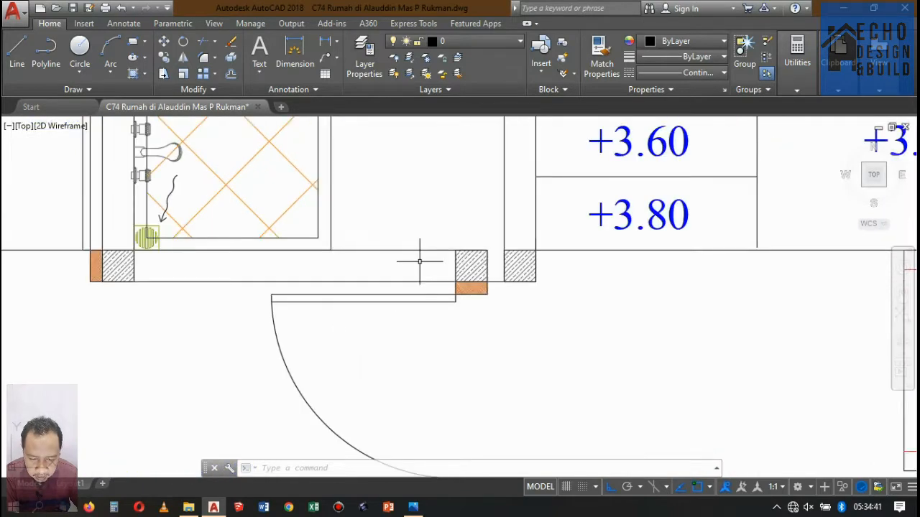
pyautogui.press('space')
pyautogui.press('space')
pyautogui.click(428, 259)
pyautogui.click(414, 220)
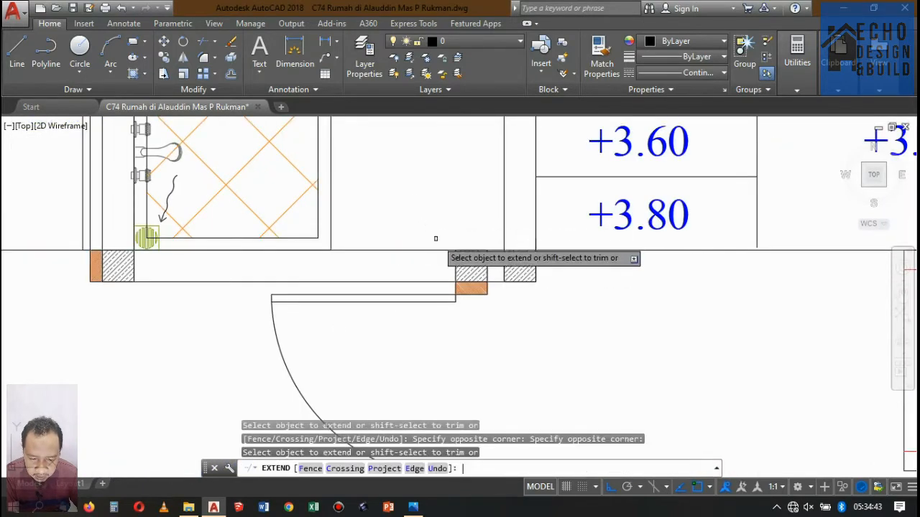
pyautogui.press('space')
# Step: Delete the redundant hatched column above the upper Kamar Tidur's door jamb, together with its two leftover vertical lines
pyautogui.click(436, 233)
pyautogui.click(492, 286)
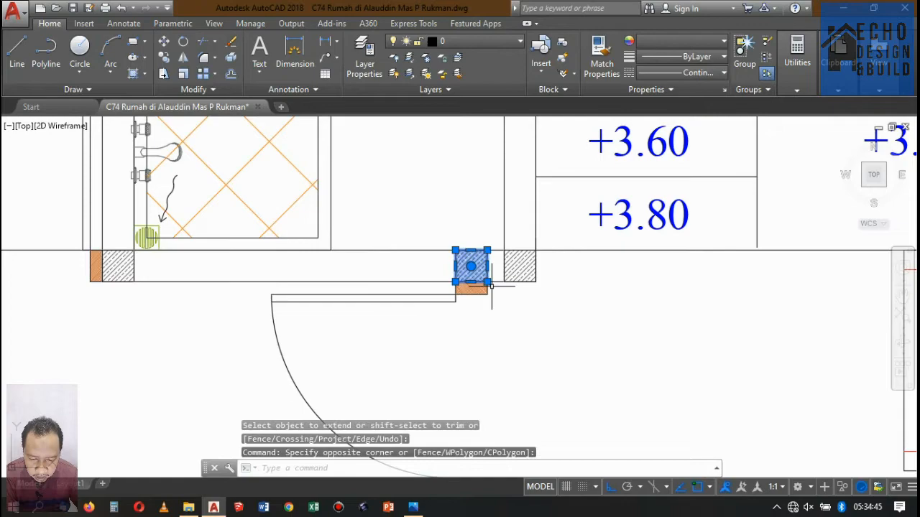
pyautogui.press('Delete')
pyautogui.scroll(-3, 496, 237)
pyautogui.scroll(5, 490, 266)
pyautogui.click(494, 250)
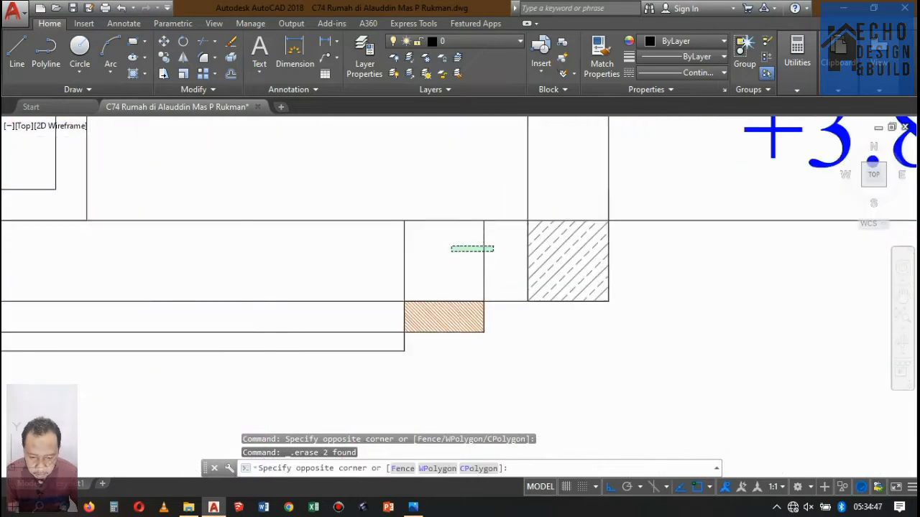
pyautogui.click(399, 252)
# Step: Check the cleaned-up wall junction on the Lantai 2 plan and save the drawing
pyautogui.scroll(-8, 455, 205)
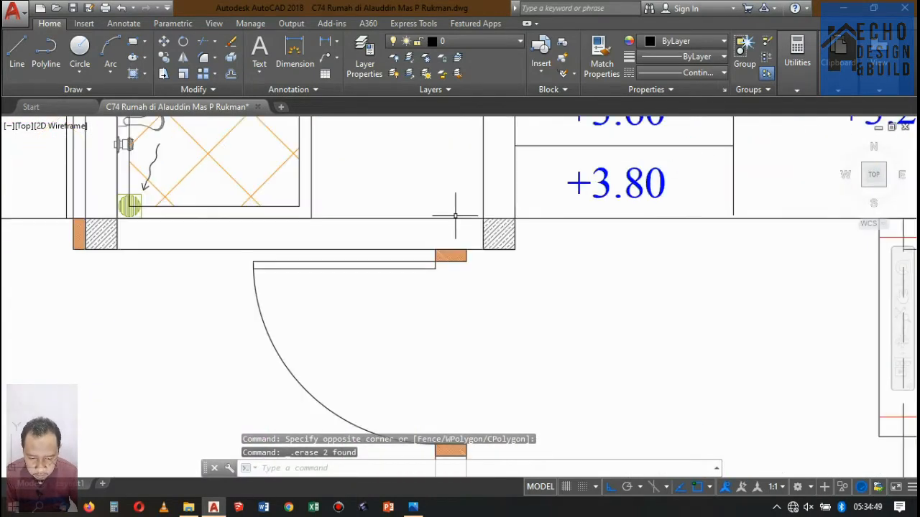
pyautogui.scroll(3, 460, 212)
pyautogui.scroll(-2, 463, 213)
pyautogui.scroll(-6, 463, 216)
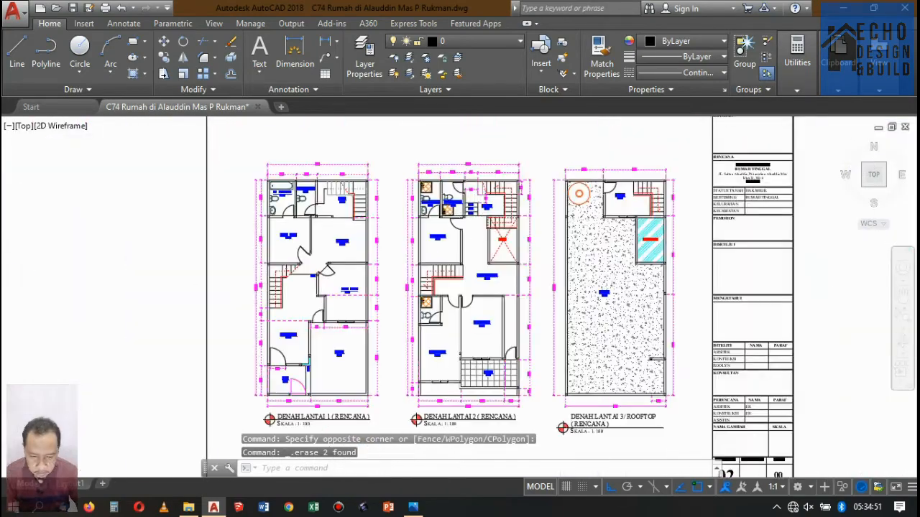
pyautogui.scroll(8, 445, 223)
pyautogui.scroll(-6, 441, 228)
pyautogui.scroll(2, 420, 206)
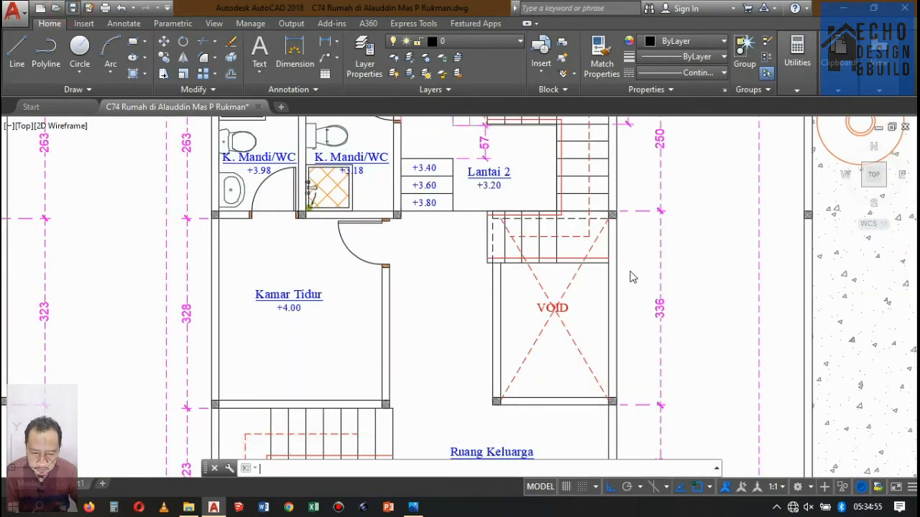
pyautogui.hotkey('ctrl', 's')
# Step: Copy the three floor plans with their titles from sheet 02 twice horizontally to its right, the farther copy about 143 units away
pyautogui.scroll(-8, 482, 230)
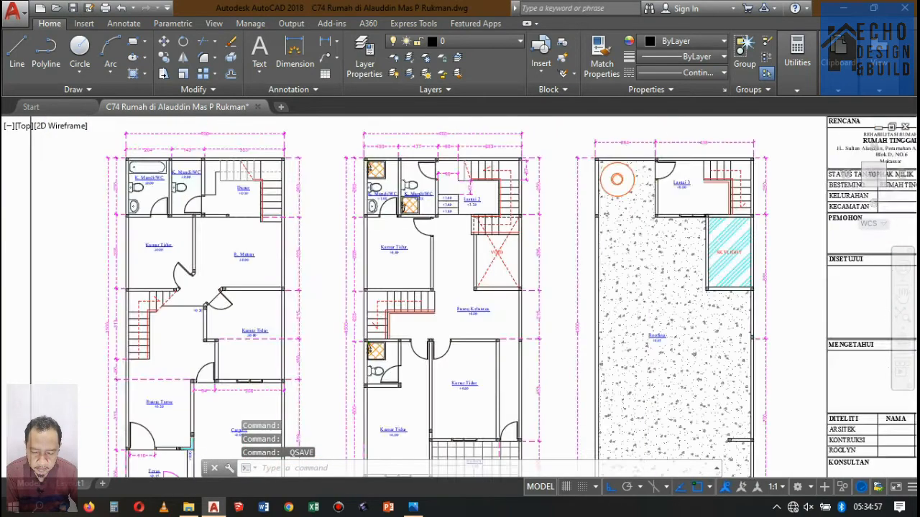
pyautogui.scroll(3, 454, 216)
pyautogui.scroll(2, 475, 214)
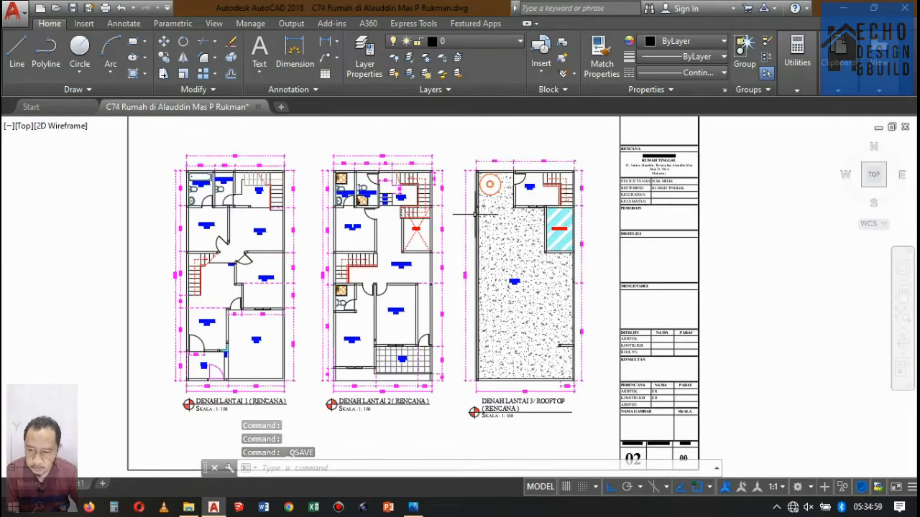
pyautogui.scroll(-4, 489, 216)
pyautogui.scroll(2, 490, 276)
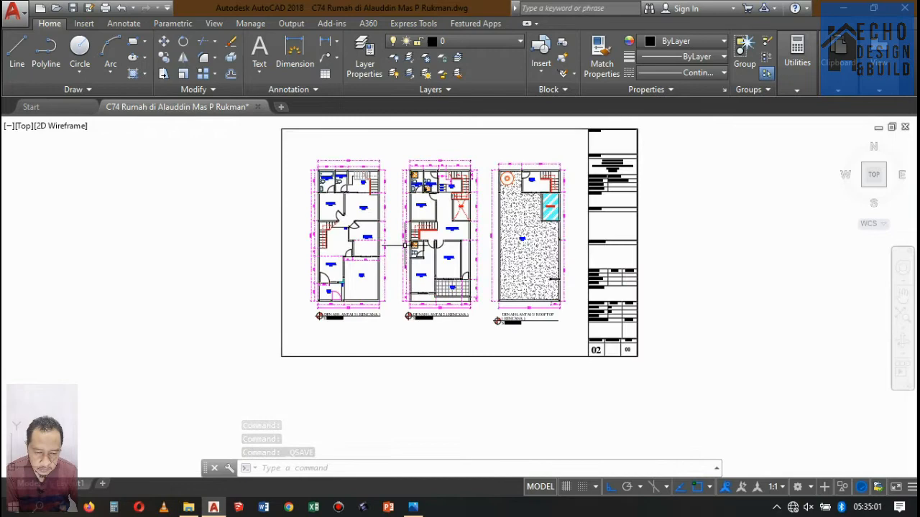
pyautogui.click(292, 145)
pyautogui.click(574, 345)
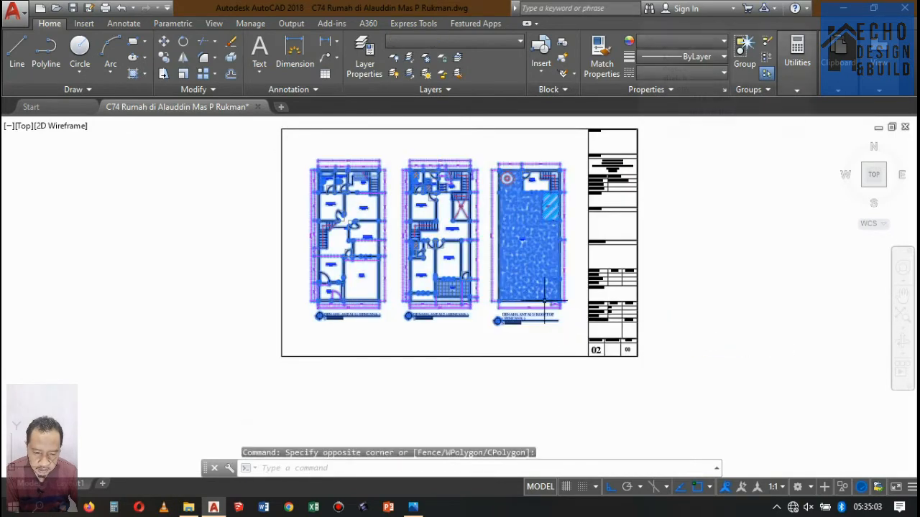
pyautogui.click(164, 58)
pyautogui.scroll(-4, 136, 149)
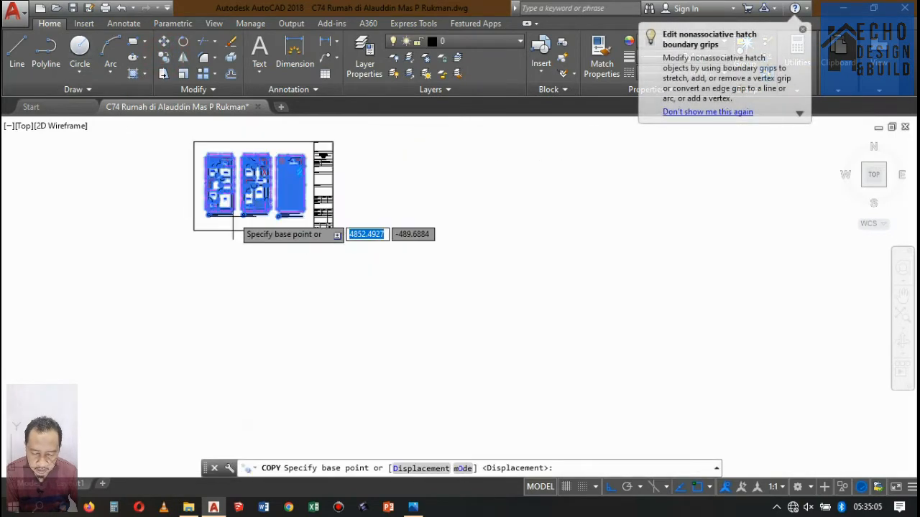
pyautogui.click(289, 246)
pyautogui.click(559, 270)
pyautogui.scroll(-4, 554, 272)
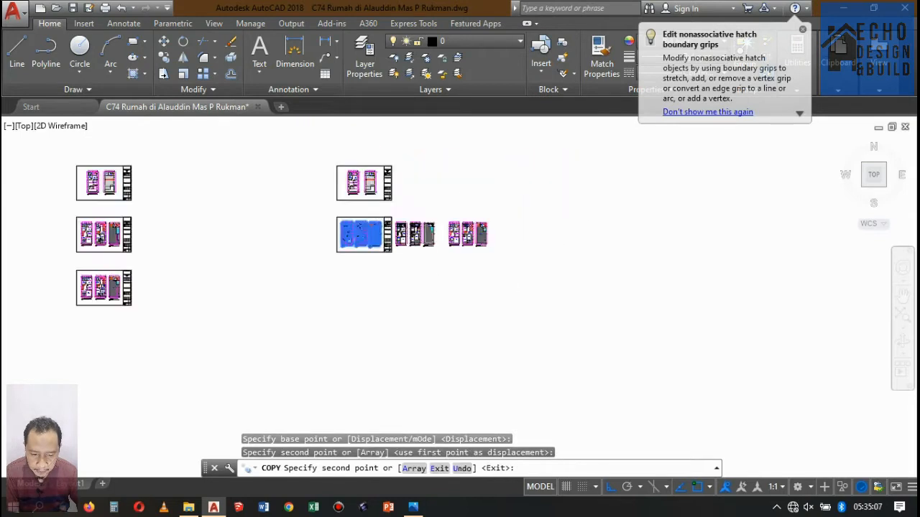
pyautogui.scroll(2, 544, 273)
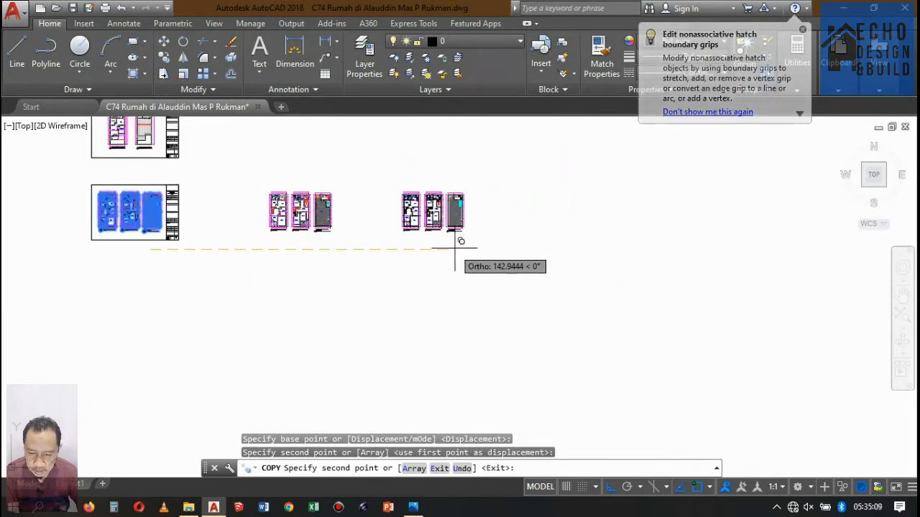
pyautogui.click(454, 248)
pyautogui.press('Return')
# Step: Rotate the farther copy of the three plans by 270° about the lower-left outer corner of its Lantai 1 plan
pyautogui.click(396, 173)
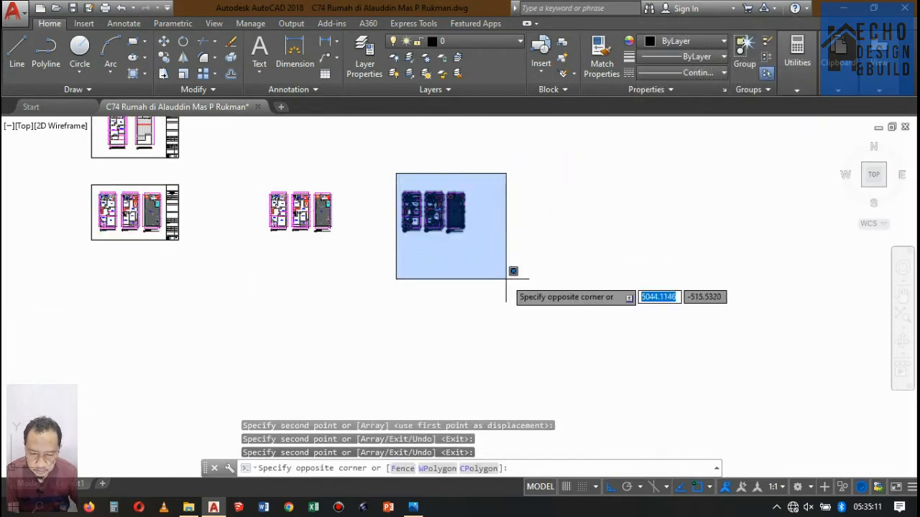
pyautogui.click(511, 272)
pyautogui.write('ro')
pyautogui.press('Return')
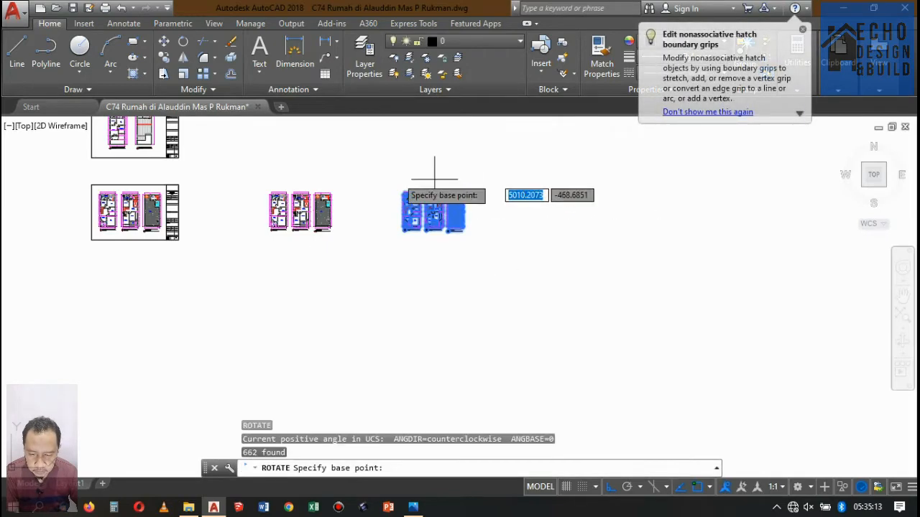
pyautogui.scroll(10, 431, 181)
pyautogui.scroll(-5, 327, 148)
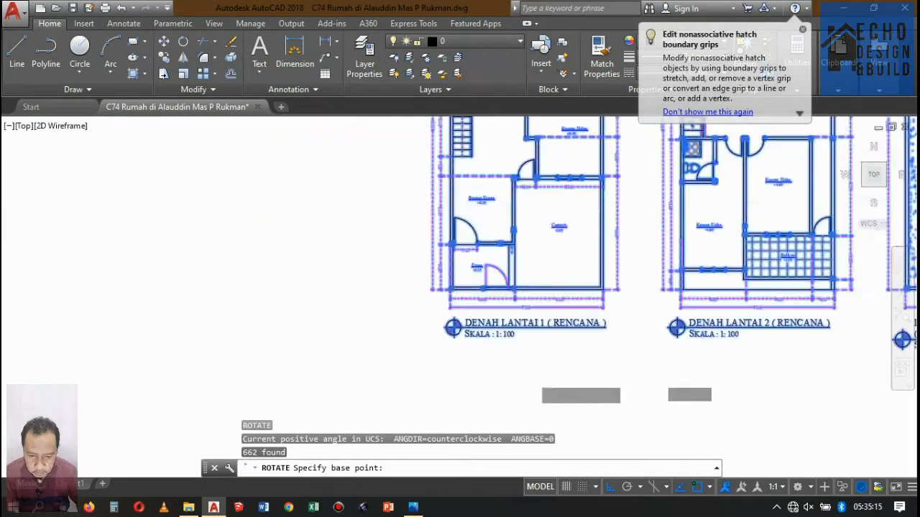
pyautogui.scroll(8, 448, 278)
pyautogui.scroll(2, 517, 352)
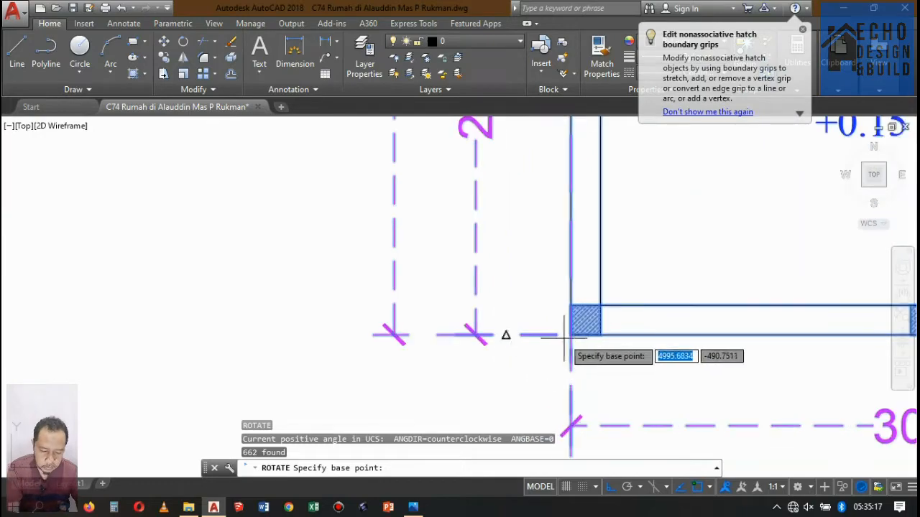
pyautogui.click(570, 329)
pyautogui.scroll(-8, 571, 328)
pyautogui.scroll(-6, 573, 325)
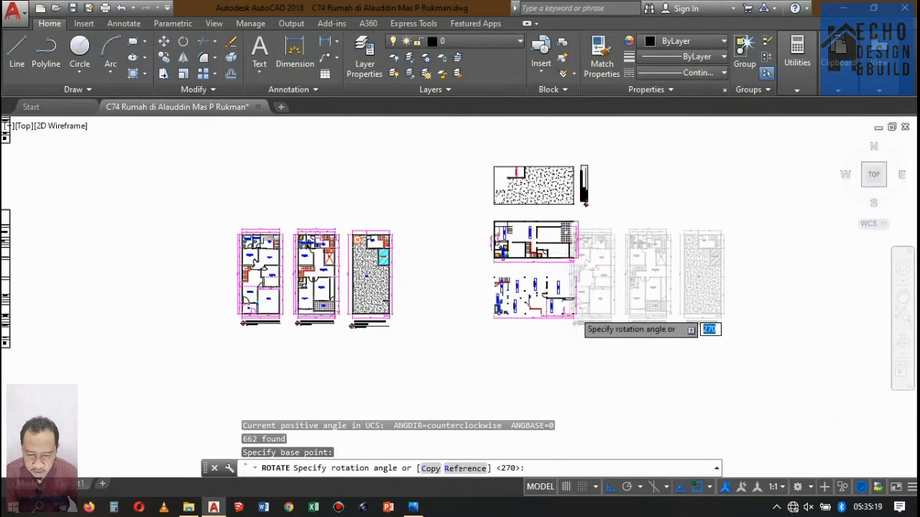
pyautogui.press('Return')
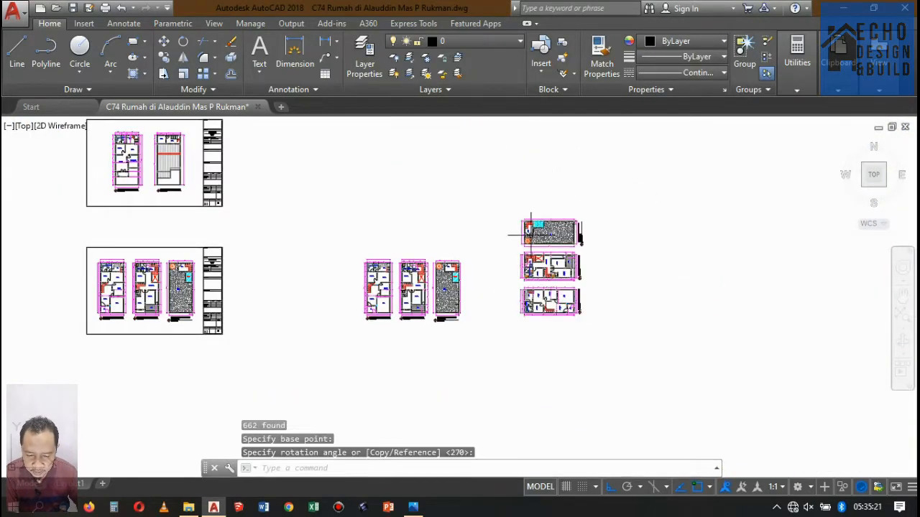
# Step: Move the rotated set of plans horizontally closer to the upright copy beside sheet 02
pyautogui.scroll(8, 532, 235)
pyautogui.scroll(-10, 524, 240)
pyautogui.scroll(3, 514, 242)
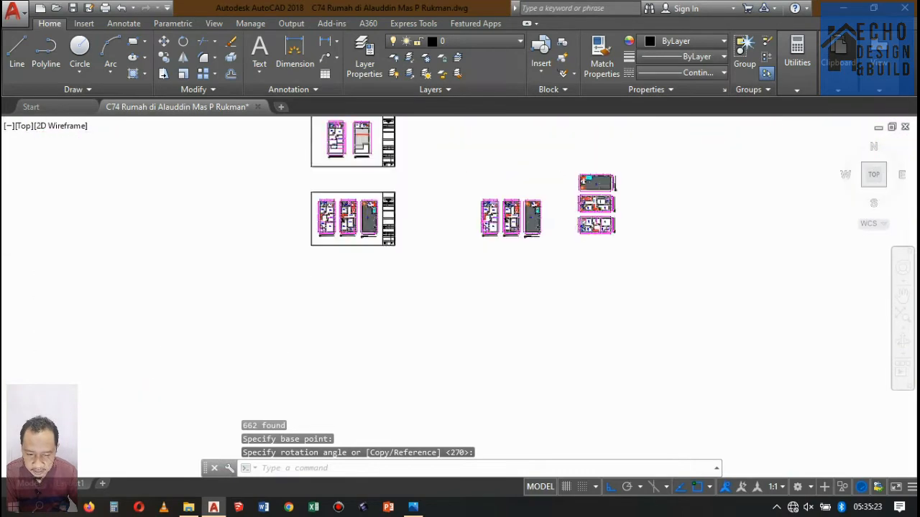
pyautogui.scroll(2, 527, 185)
pyautogui.click(565, 198)
pyautogui.click(693, 357)
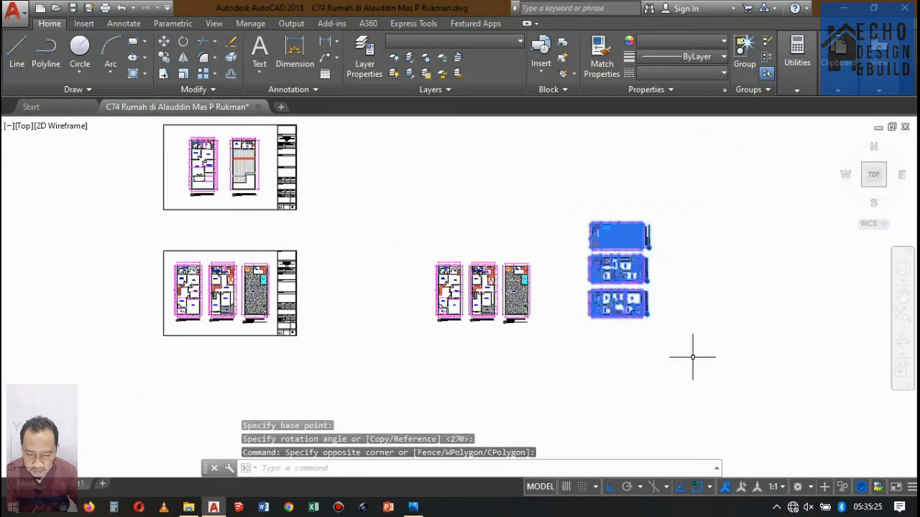
pyautogui.press('Return')
pyautogui.click(611, 337)
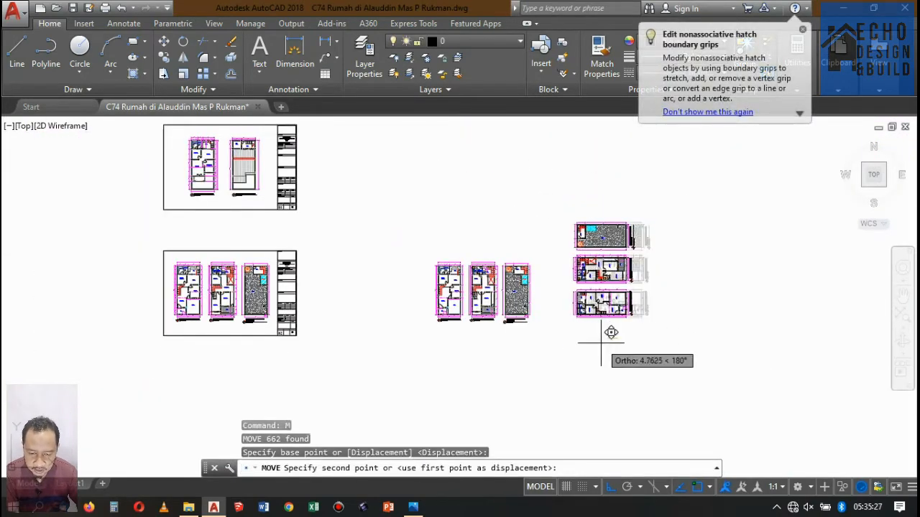
pyautogui.scroll(-4, 523, 310)
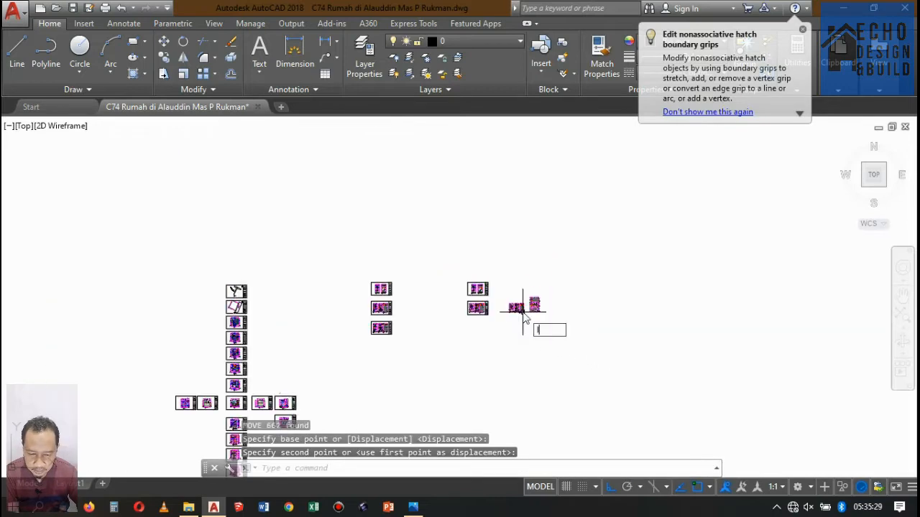
# Step: Draw a vertical line downward from the lower-left outer corner of the upright Lantai 1 plan copy
pyautogui.click(522, 310)
pyautogui.press('l')
pyautogui.press('space')
pyautogui.scroll(10, 493, 328)
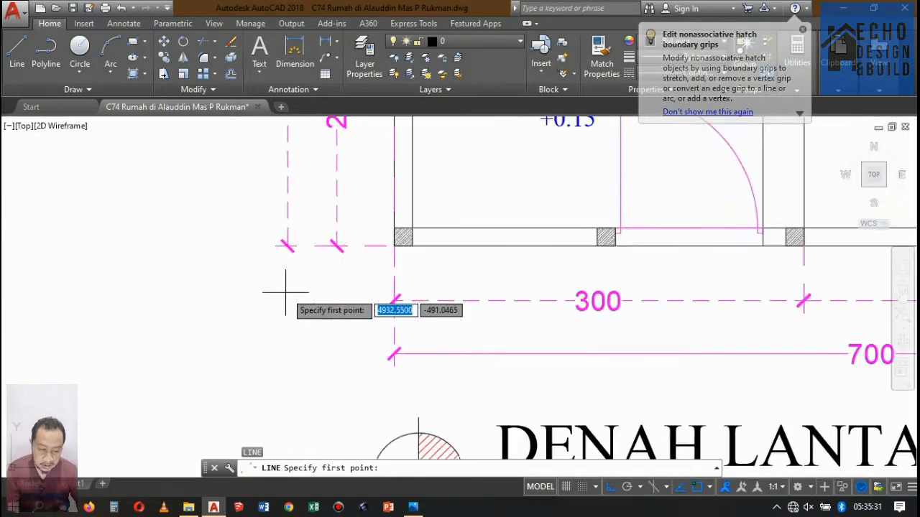
pyautogui.scroll(2, 285, 292)
pyautogui.click(457, 217)
pyautogui.scroll(-6, 457, 217)
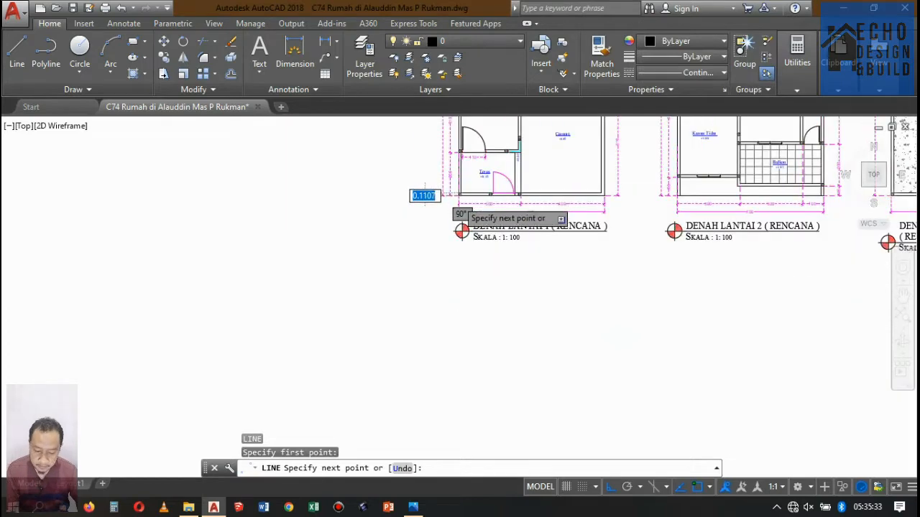
pyautogui.click(457, 289)
pyautogui.press('Return')
# Step: Delete the titles and scale labels beneath the three upright floor plan copies
pyautogui.scroll(10, 468, 223)
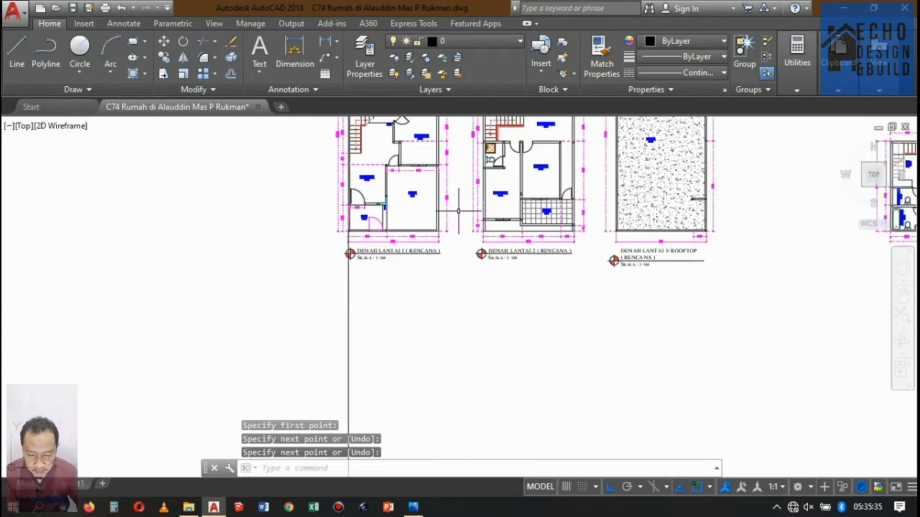
pyautogui.click(280, 253)
pyautogui.scroll(-4, 417, 283)
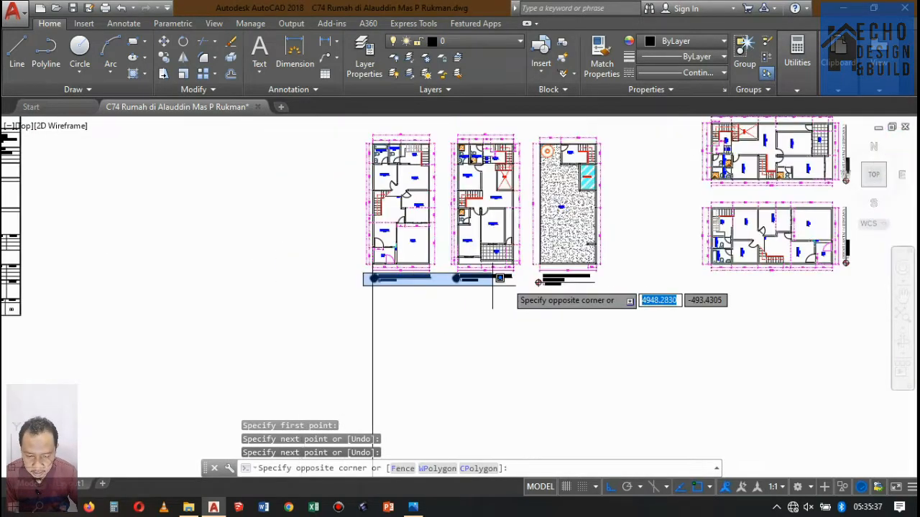
pyautogui.click(593, 311)
pyautogui.scroll(-2, 593, 310)
pyautogui.press('Delete')
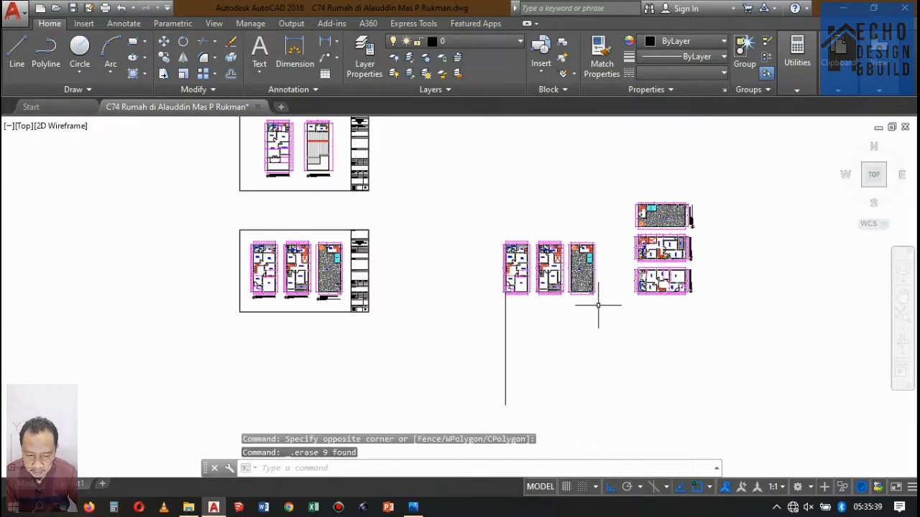
# Step: Delete the rotated titles and scale labels beside the three rotated floor plan copies
pyautogui.scroll(10, 658, 231)
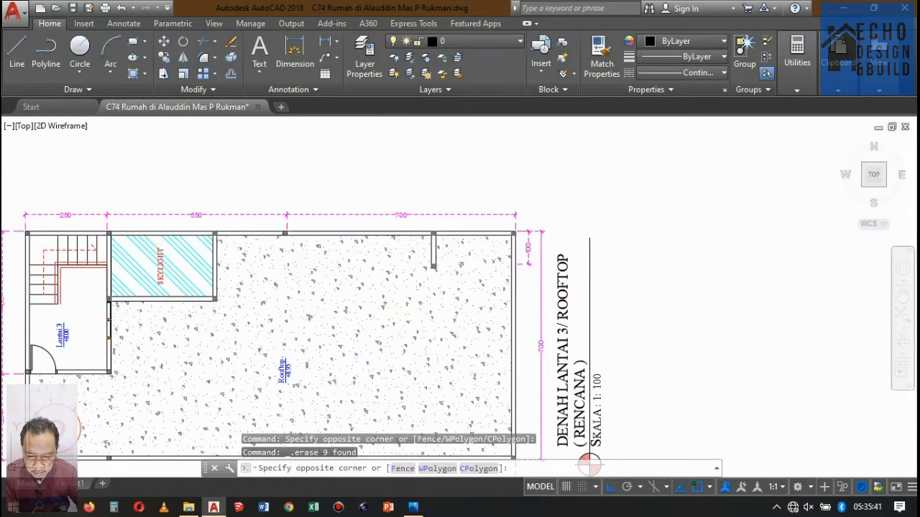
pyautogui.scroll(-5, 581, 245)
pyautogui.scroll(-3, 622, 344)
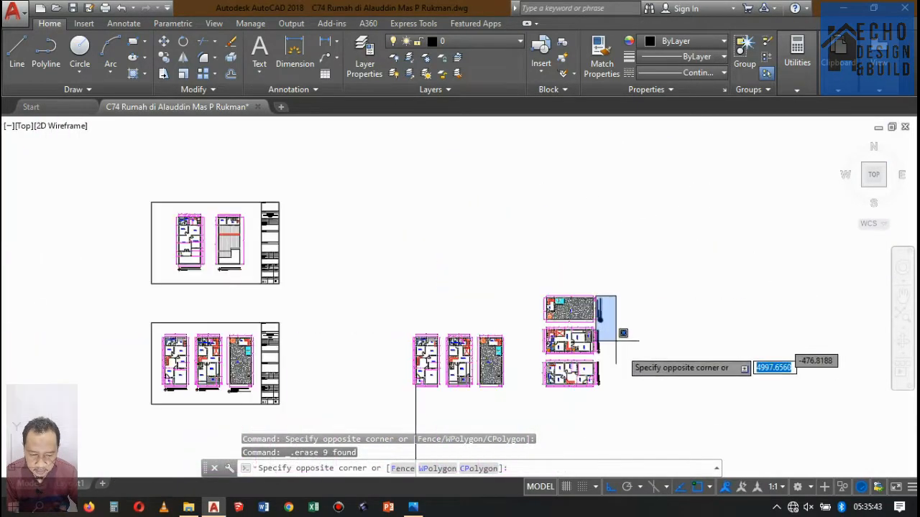
pyautogui.click(633, 390)
pyautogui.press('Escape')
pyautogui.scroll(4, 518, 377)
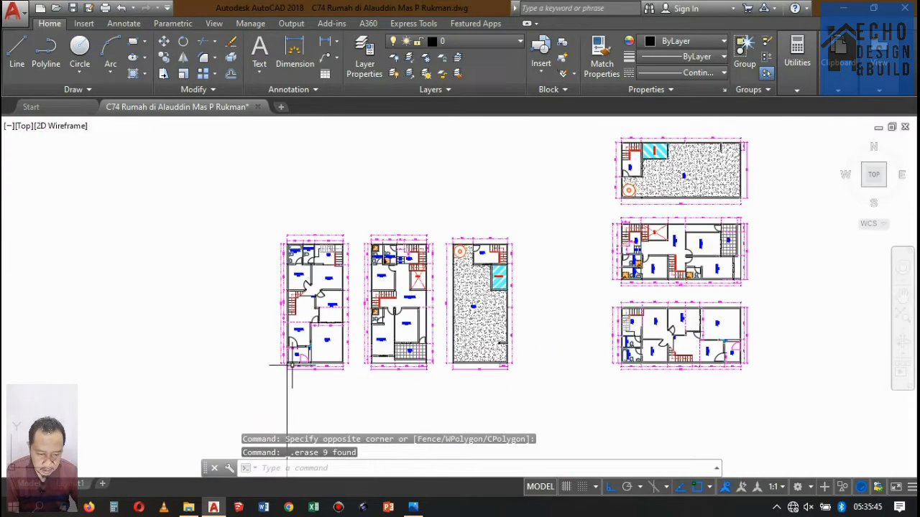
# Step: Copy the vertical line from the upright Lantai 1 plan's lower-left outer corner to the outer right edge of the middle terrace column
pyautogui.scroll(-9, 441, 282)
pyautogui.scroll(4, 442, 283)
pyautogui.scroll(-4, 415, 281)
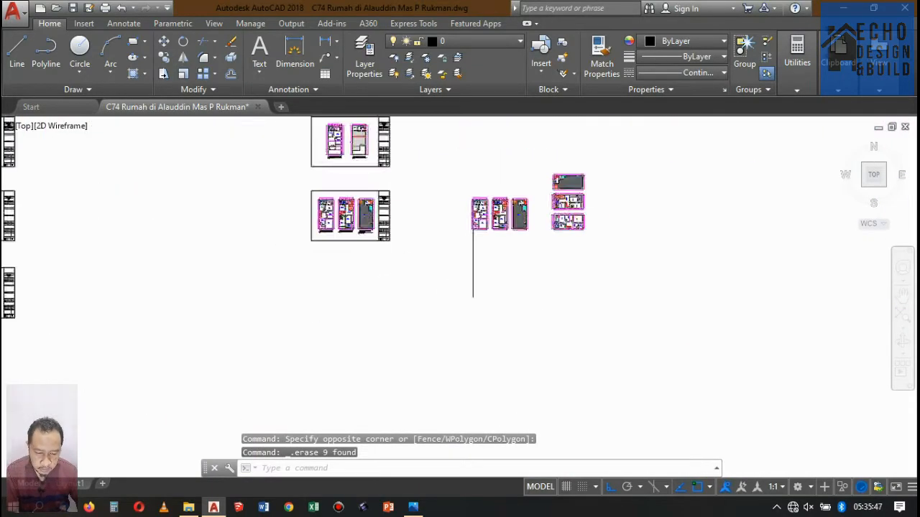
pyautogui.scroll(3, 388, 252)
pyautogui.scroll(-2, 544, 251)
pyautogui.scroll(6, 549, 273)
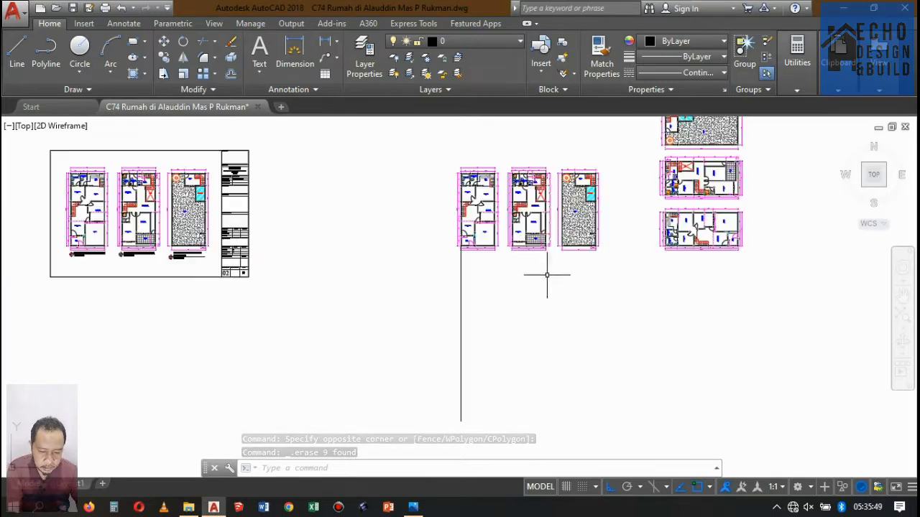
pyautogui.click(335, 262)
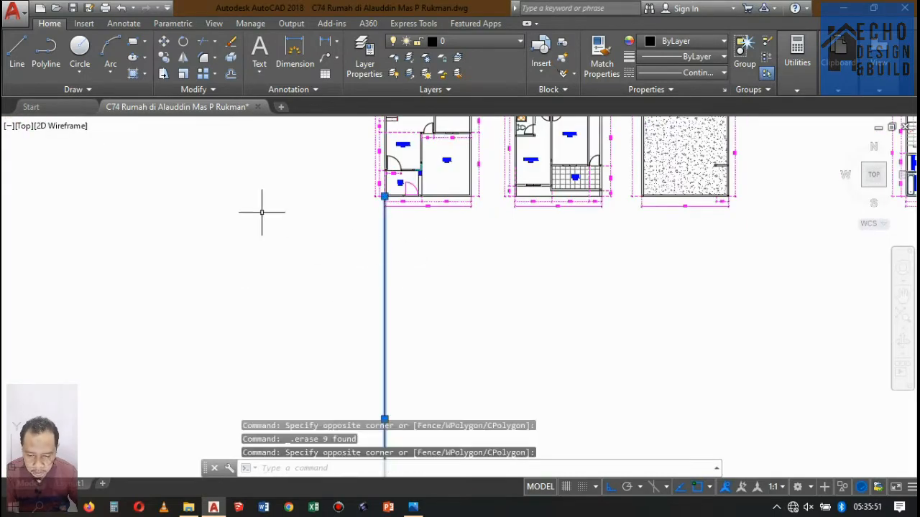
pyautogui.click(165, 59)
pyautogui.scroll(6, 359, 189)
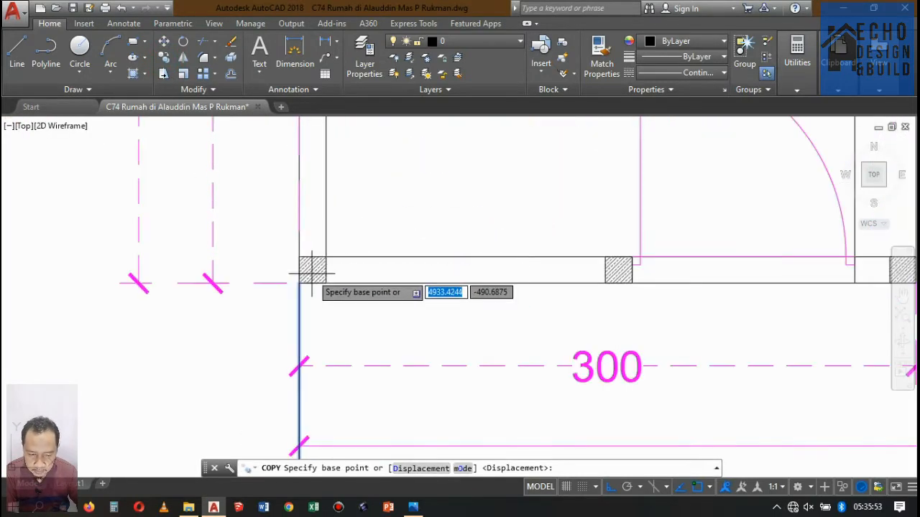
pyautogui.click(299, 283)
pyautogui.scroll(-2, 402, 295)
pyautogui.scroll(4, 643, 291)
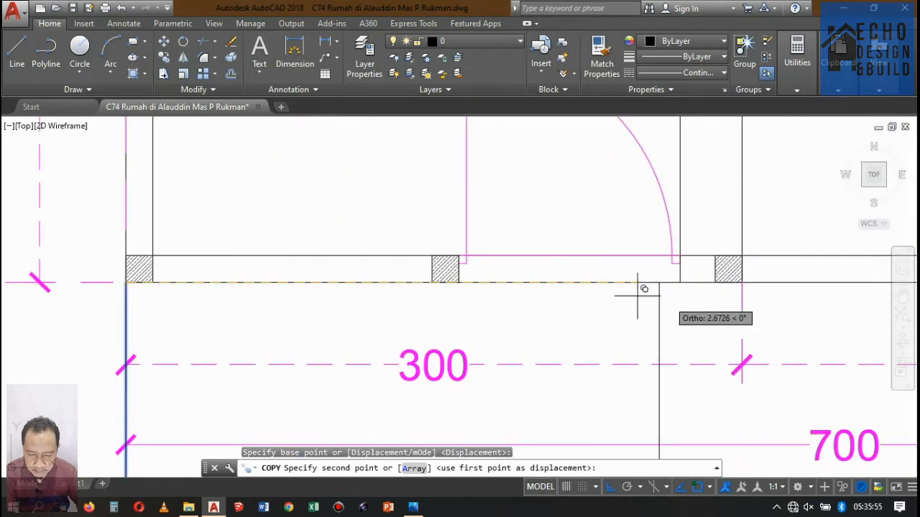
pyautogui.click(445, 270)
# Step: Add copies of the vertical line at both faces of the wall between Teras and Carport and at the plan's lower-right outer corner
pyautogui.scroll(-3, 577, 274)
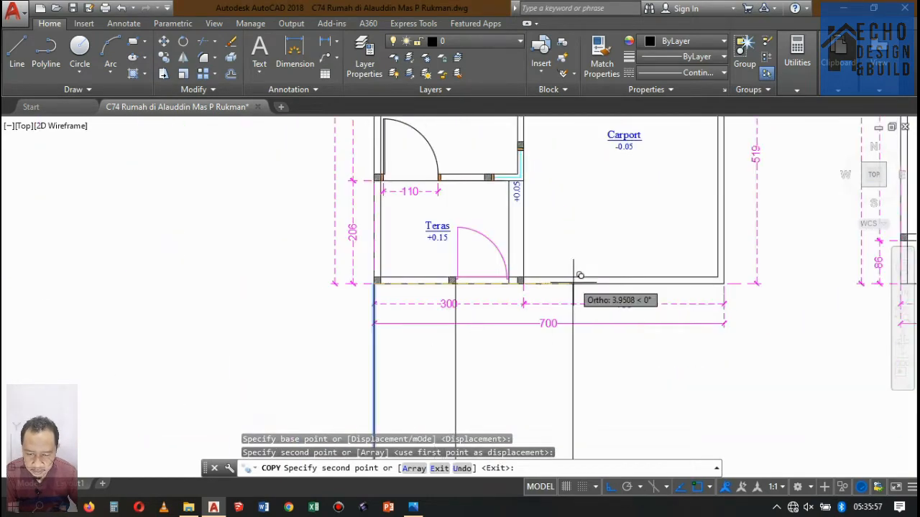
pyautogui.scroll(2, 447, 280)
pyautogui.click(410, 279)
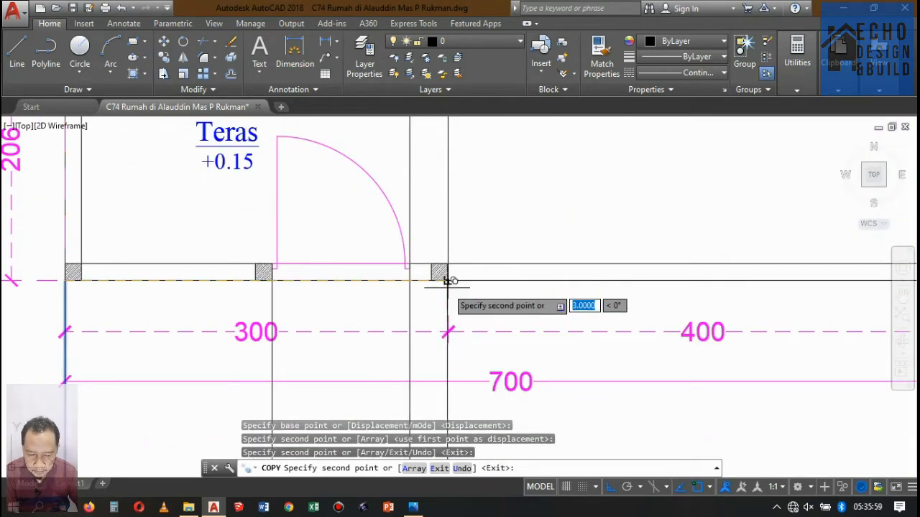
pyautogui.scroll(-5, 393, 280)
pyautogui.scroll(5, 404, 265)
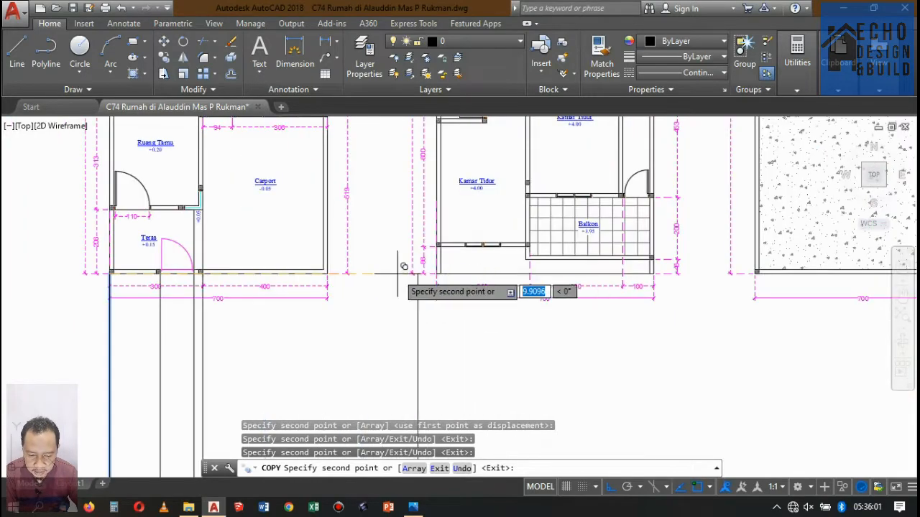
pyautogui.click(300, 278)
# Step: Examine the front walls, columns and openings of the upright Lantai 1 and Lantai 2 plans for further projection points, and end the copying
pyautogui.scroll(-5, 538, 263)
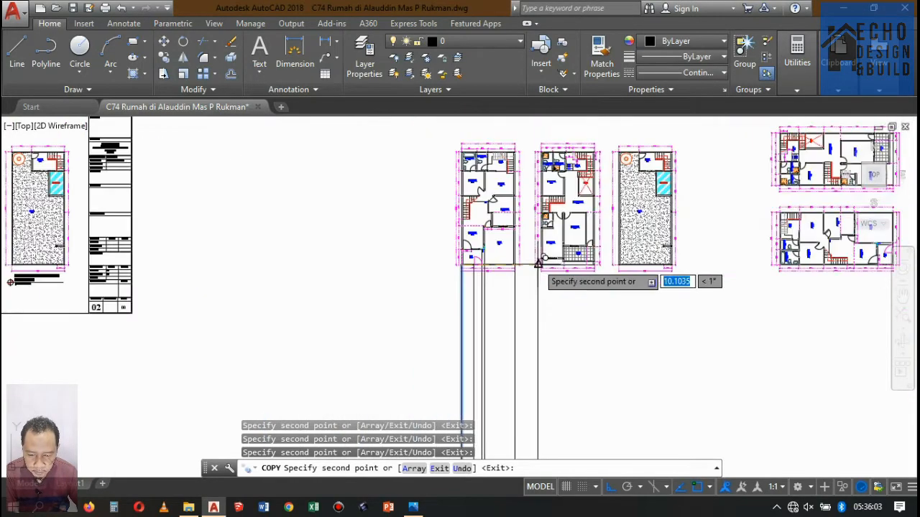
pyautogui.scroll(5, 493, 261)
pyautogui.scroll(6, 517, 244)
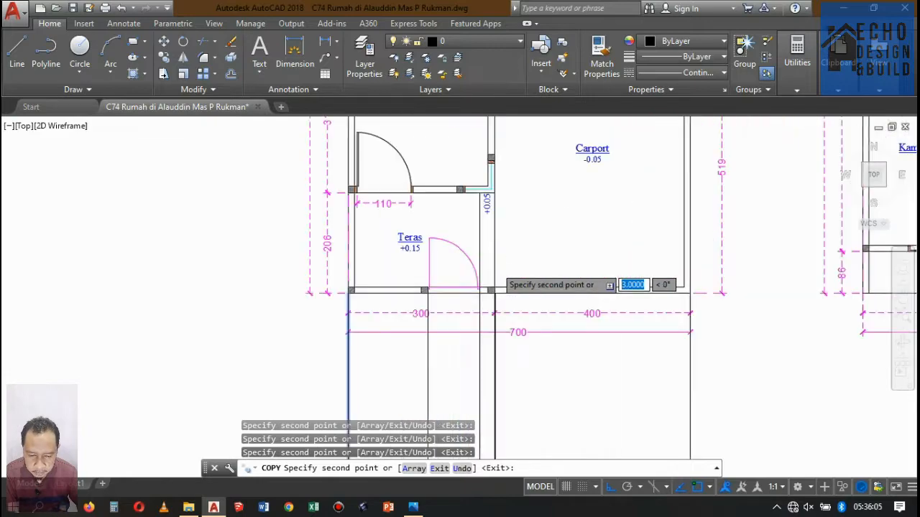
pyautogui.scroll(-4, 544, 237)
pyautogui.scroll(4, 543, 239)
pyautogui.scroll(-5, 543, 239)
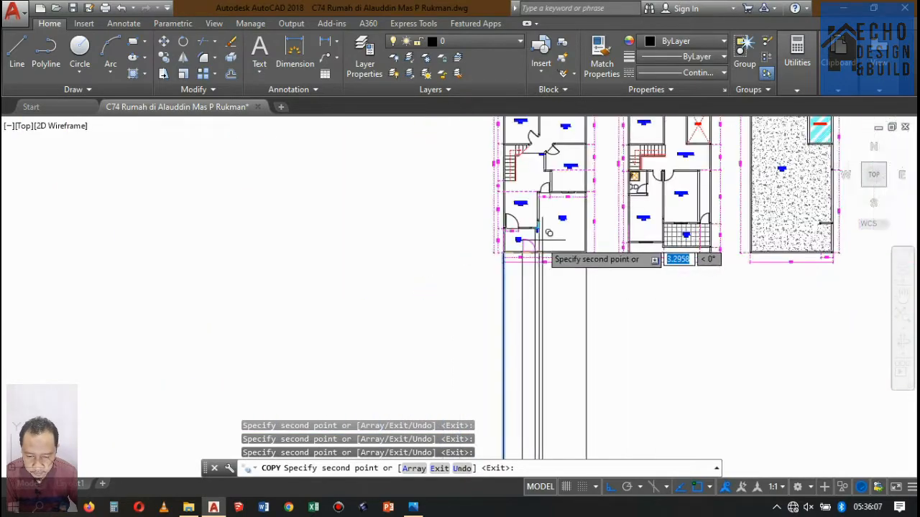
pyautogui.scroll(5, 550, 239)
pyautogui.scroll(-5, 554, 237)
pyautogui.scroll(5, 557, 233)
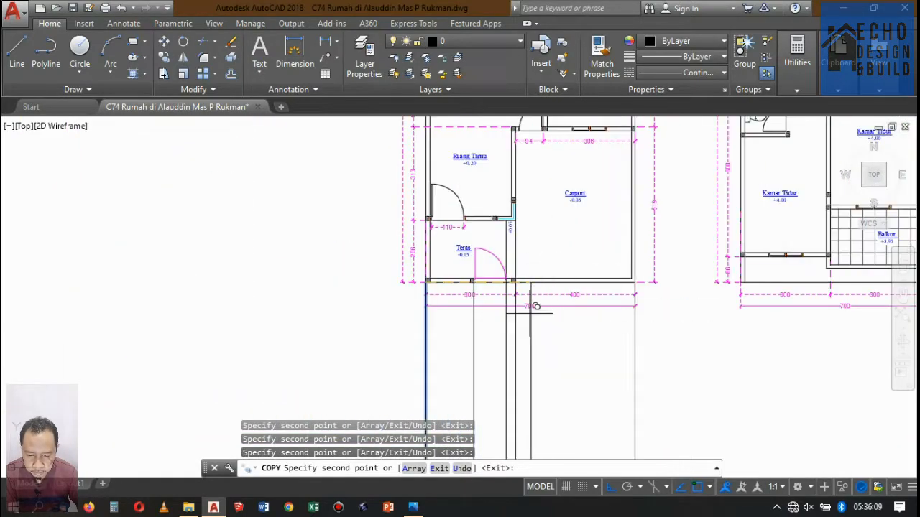
pyautogui.scroll(-5, 518, 213)
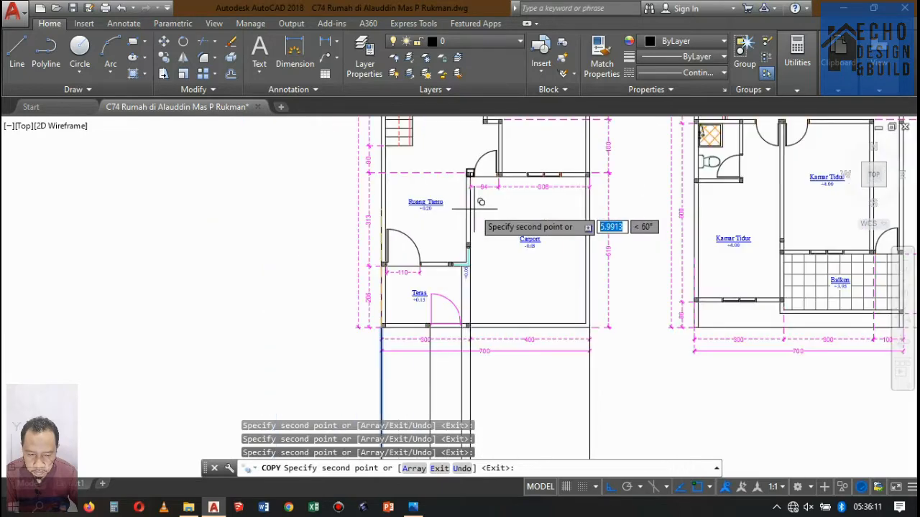
pyautogui.scroll(2, 467, 249)
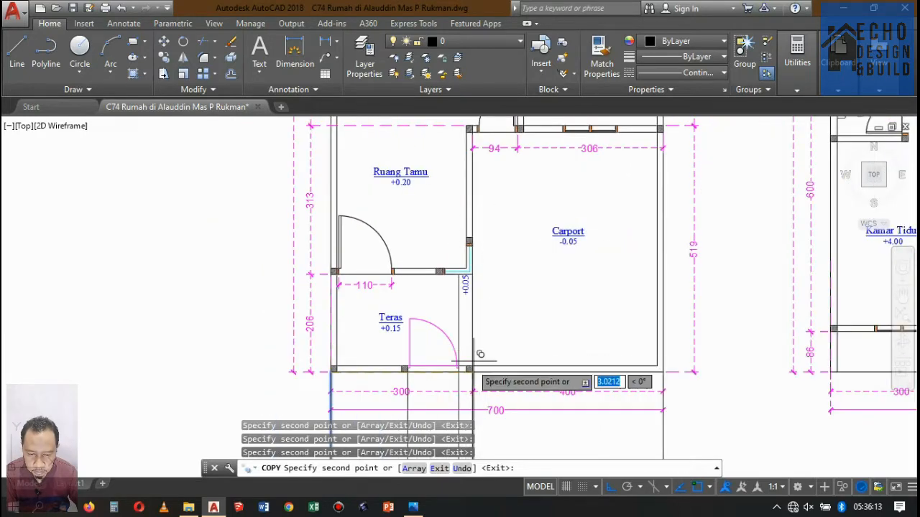
pyautogui.scroll(2, 449, 269)
pyautogui.scroll(-3, 529, 214)
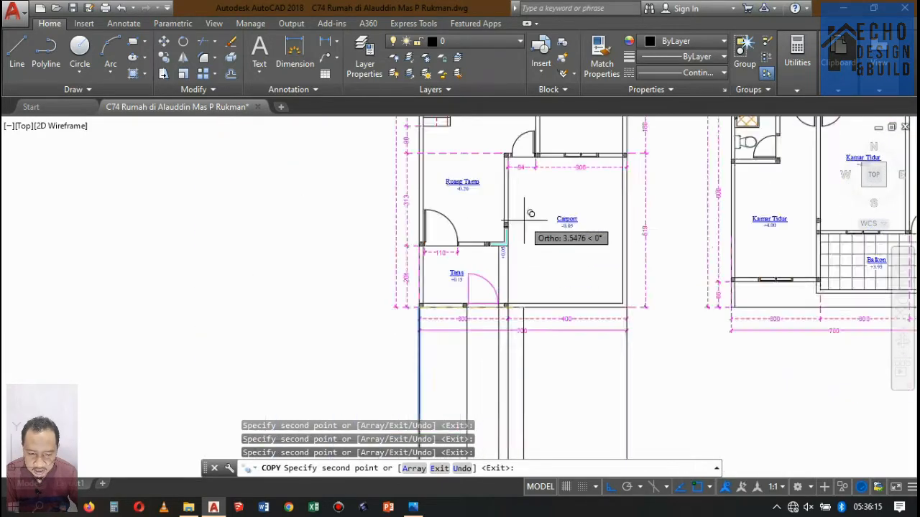
pyautogui.scroll(2, 513, 242)
pyautogui.scroll(-2, 493, 242)
pyautogui.scroll(3, 502, 287)
pyautogui.scroll(3, 502, 287)
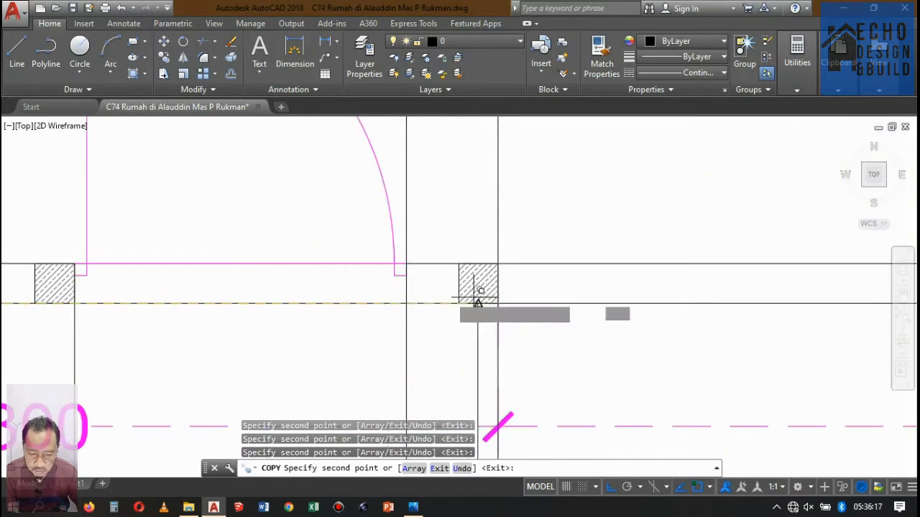
pyautogui.scroll(-3, 477, 291)
pyautogui.scroll(-3, 336, 241)
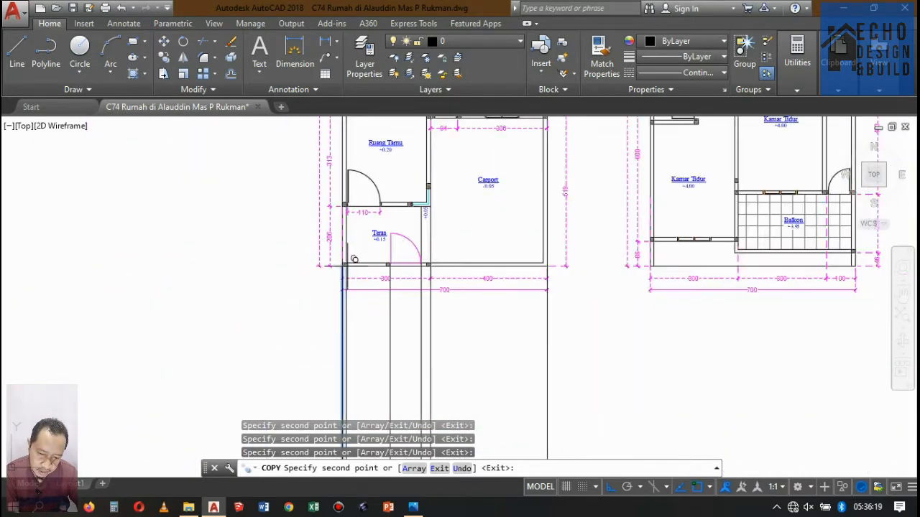
pyautogui.scroll(3, 431, 205)
pyautogui.scroll(-3, 432, 205)
pyautogui.scroll(2, 454, 216)
pyautogui.scroll(-3, 467, 232)
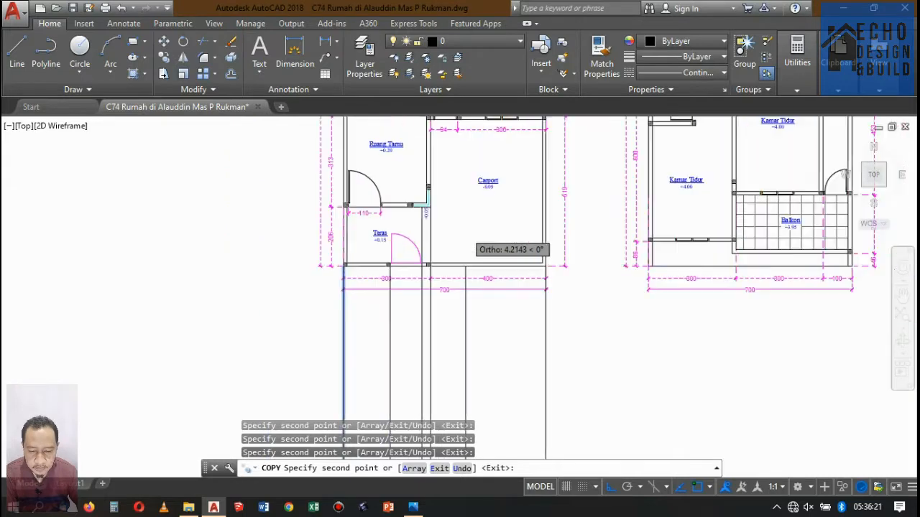
pyautogui.scroll(3, 466, 232)
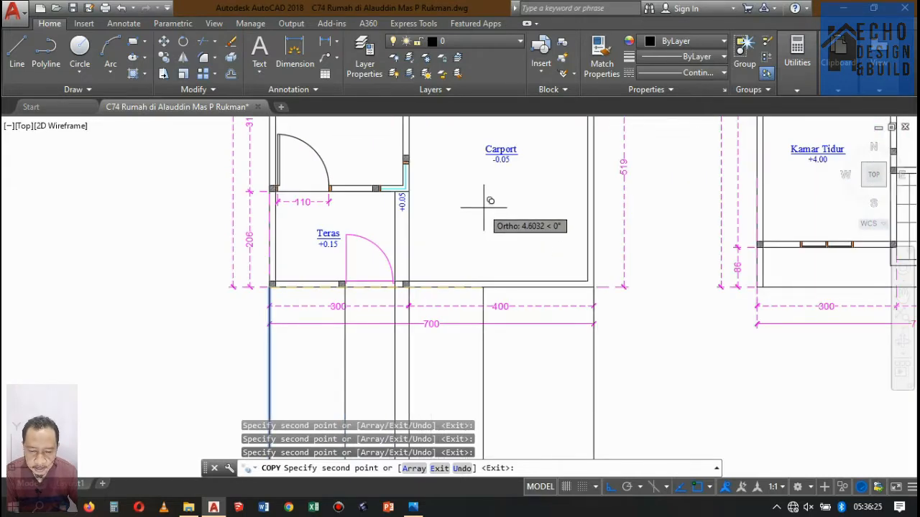
pyautogui.scroll(-3, 482, 203)
pyautogui.scroll(6, 442, 211)
pyautogui.scroll(-5, 453, 194)
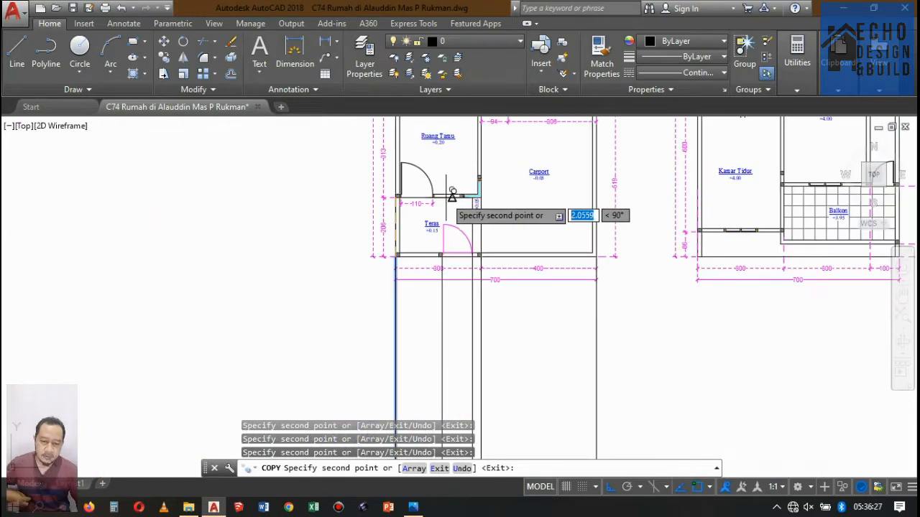
pyautogui.scroll(4, 452, 194)
pyautogui.scroll(-6, 425, 191)
pyautogui.scroll(2, 421, 199)
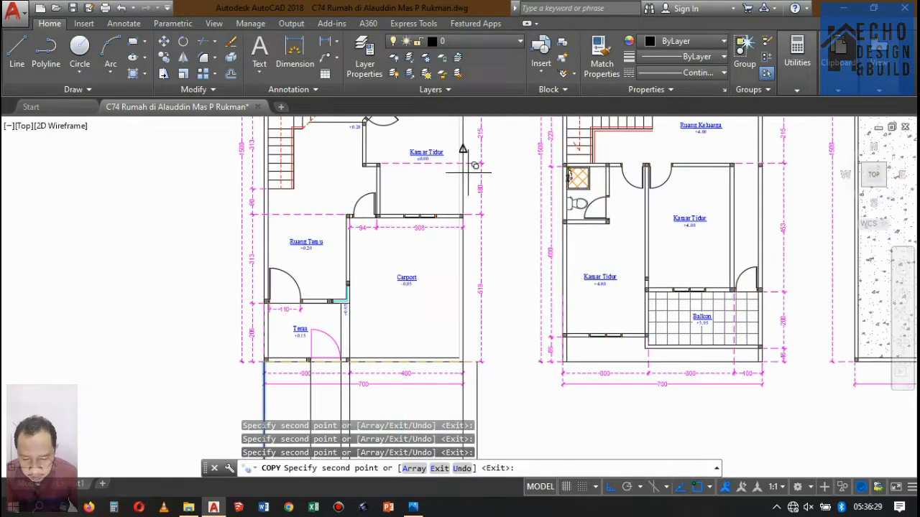
pyautogui.scroll(10, 419, 207)
pyautogui.scroll(-4, 358, 206)
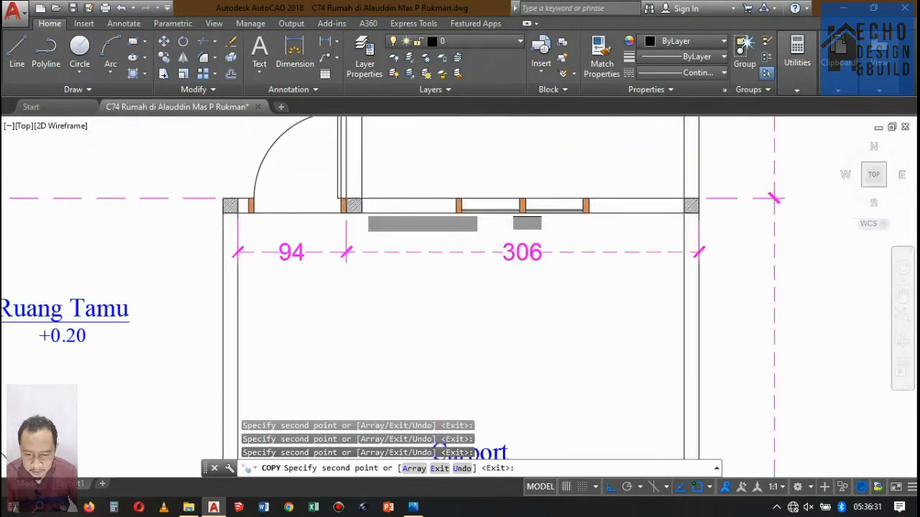
pyautogui.scroll(-8, 399, 234)
pyautogui.scroll(6, 398, 233)
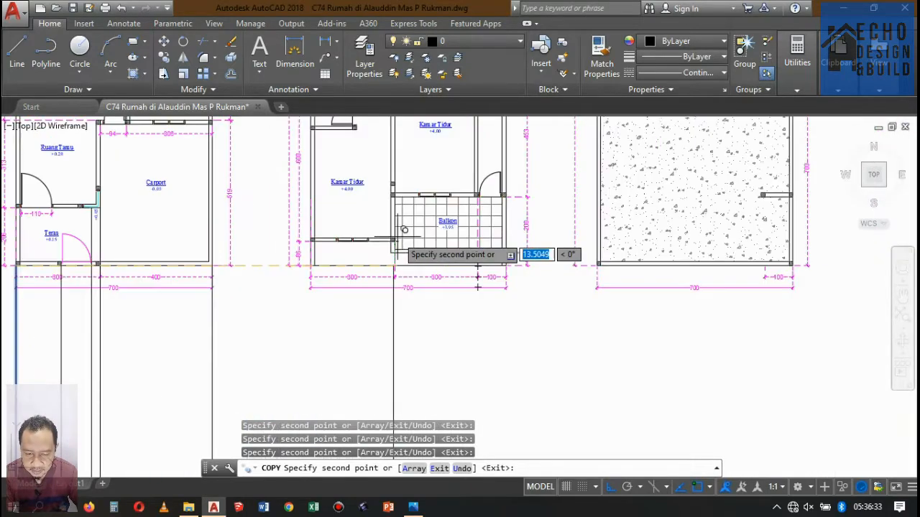
pyautogui.scroll(-8, 399, 237)
pyautogui.press('Escape')
pyautogui.scroll(5, 408, 224)
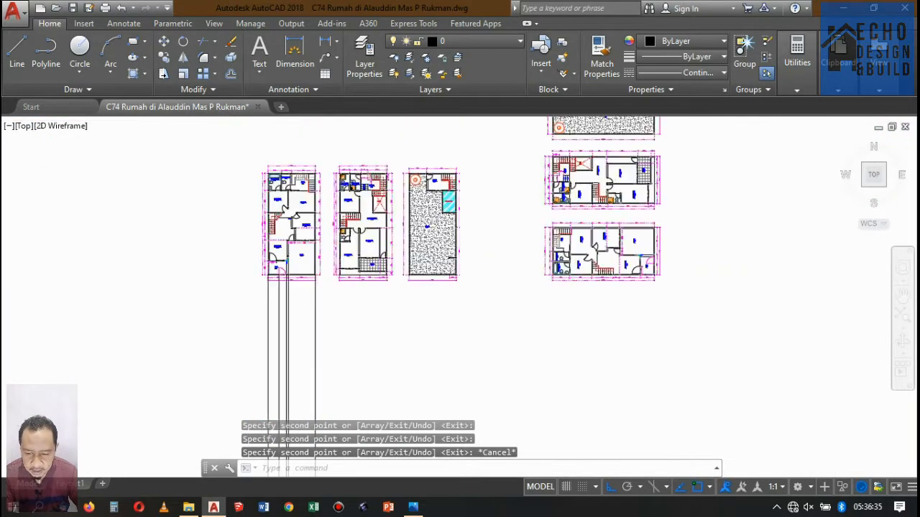
pyautogui.scroll(-4, 429, 212)
pyautogui.scroll(7, 424, 216)
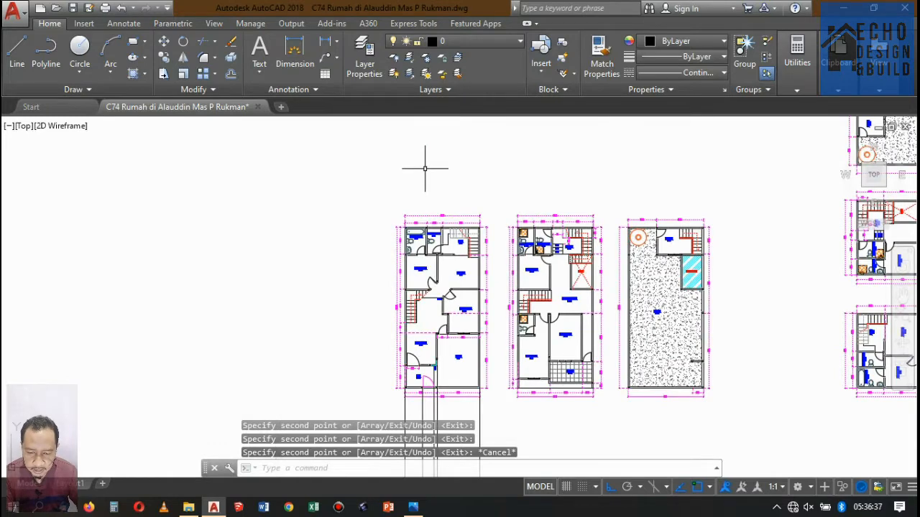
pyautogui.press('Return')
pyautogui.scroll(5, 410, 216)
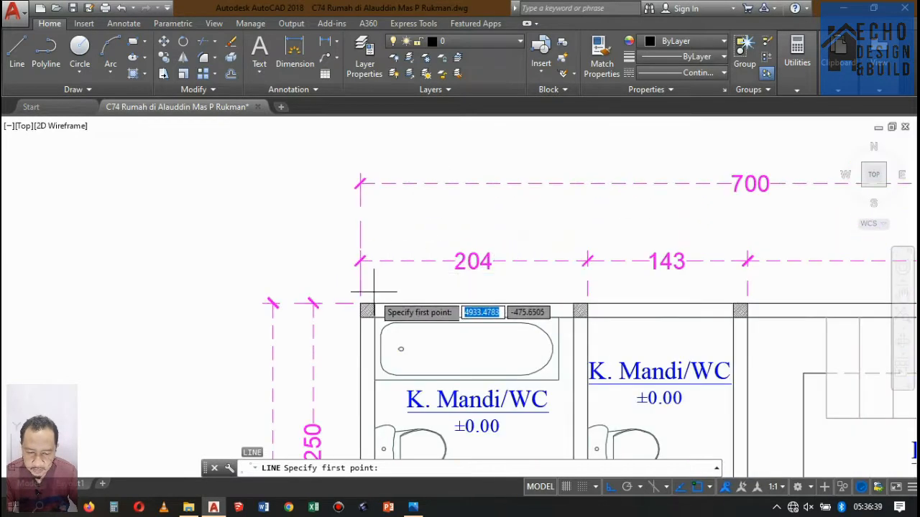
pyautogui.click(360, 304)
pyautogui.scroll(-6, 356, 316)
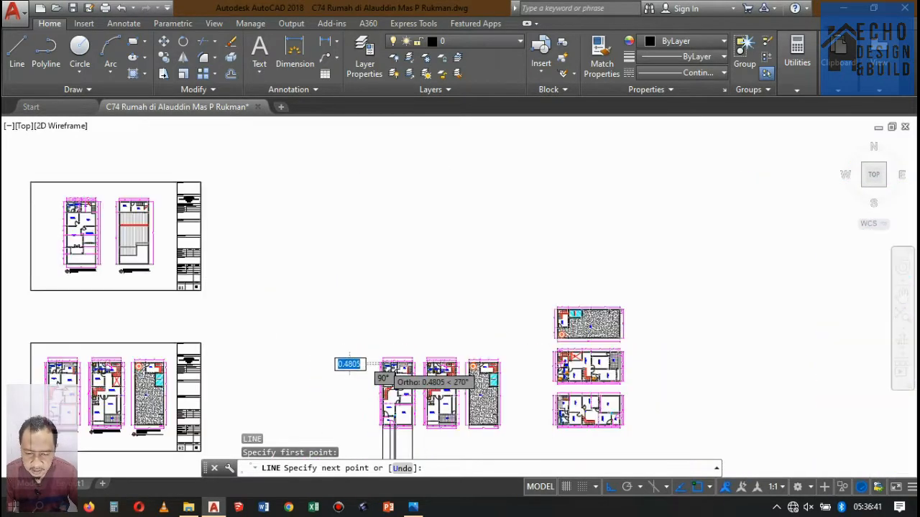
pyautogui.scroll(3, 388, 327)
pyautogui.scroll(-3, 390, 333)
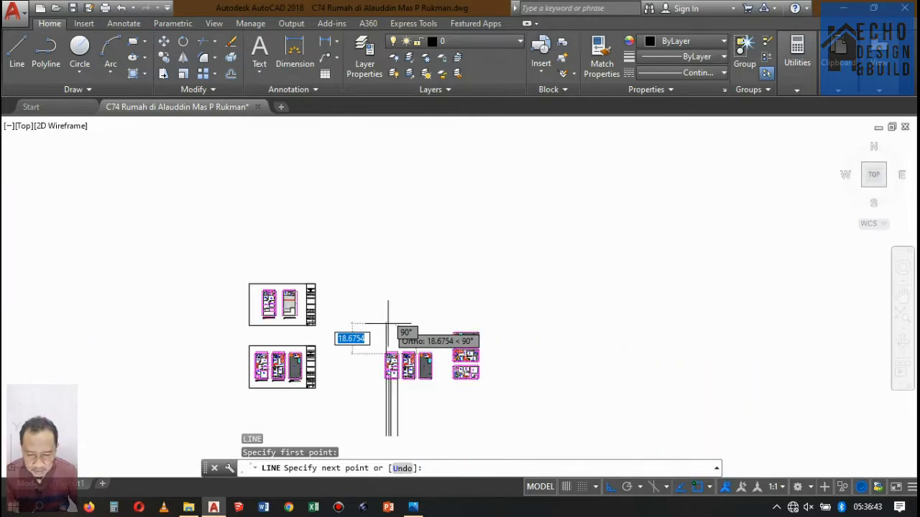
pyautogui.press('Escape')
# Step: Draw a vertical line downward from the lower-left outer corner of the untitled upright Lantai 2 plan
pyautogui.scroll(5, 402, 392)
pyautogui.scroll(2, 344, 273)
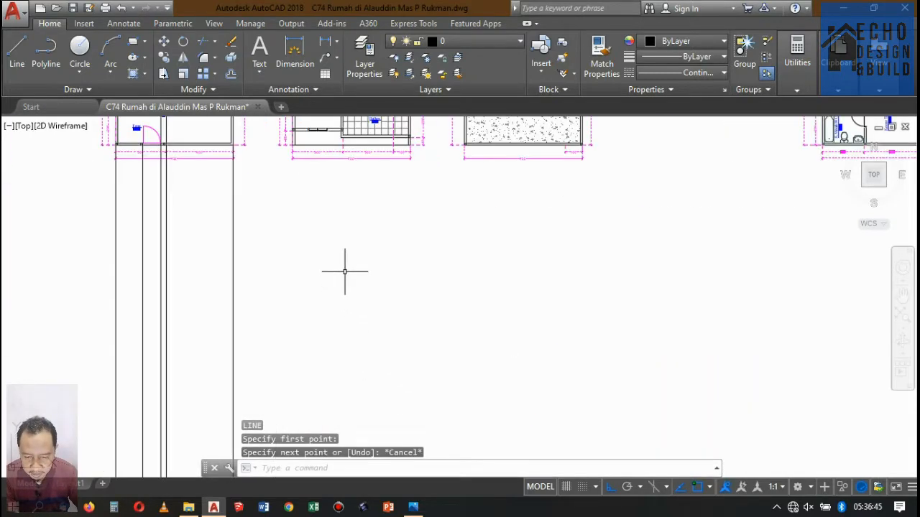
pyautogui.press('Return')
pyautogui.scroll(5, 319, 201)
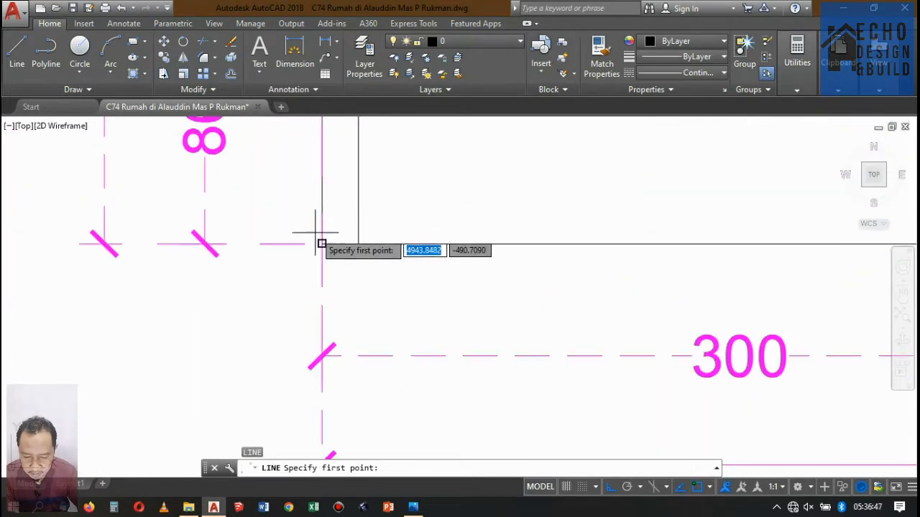
pyautogui.click(322, 244)
pyautogui.scroll(-5, 349, 154)
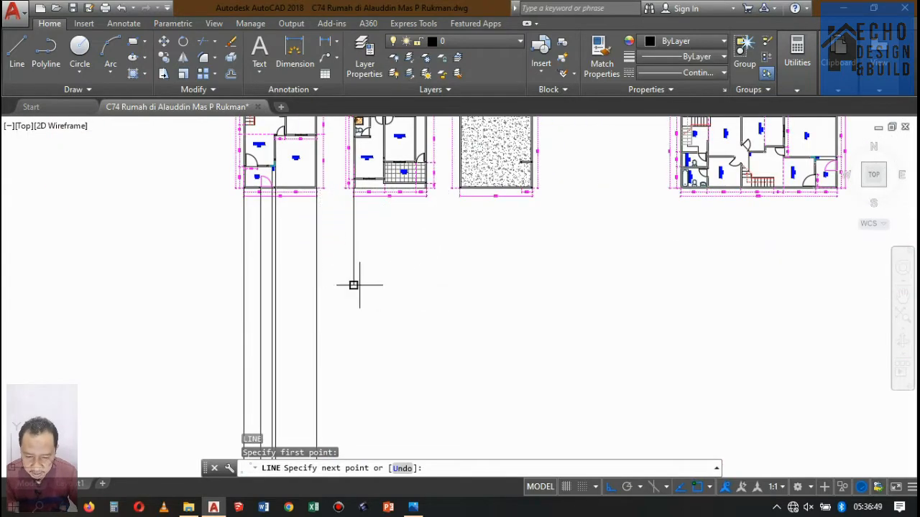
pyautogui.click(354, 284)
pyautogui.press('Return')
# Step: Copy the Lantai 2 vertical line to the lower-left outer corner of the upright rooftop plan
pyautogui.click(354, 233)
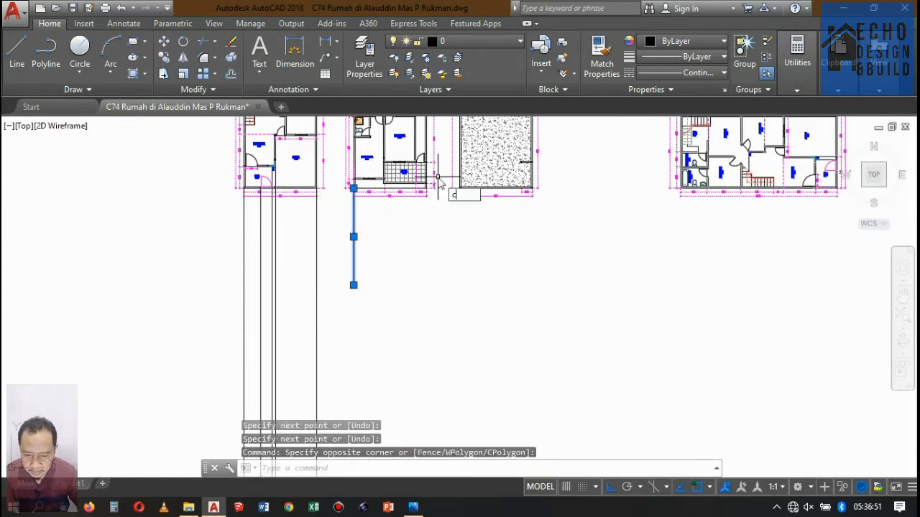
pyautogui.press('Return')
pyautogui.scroll(6, 402, 189)
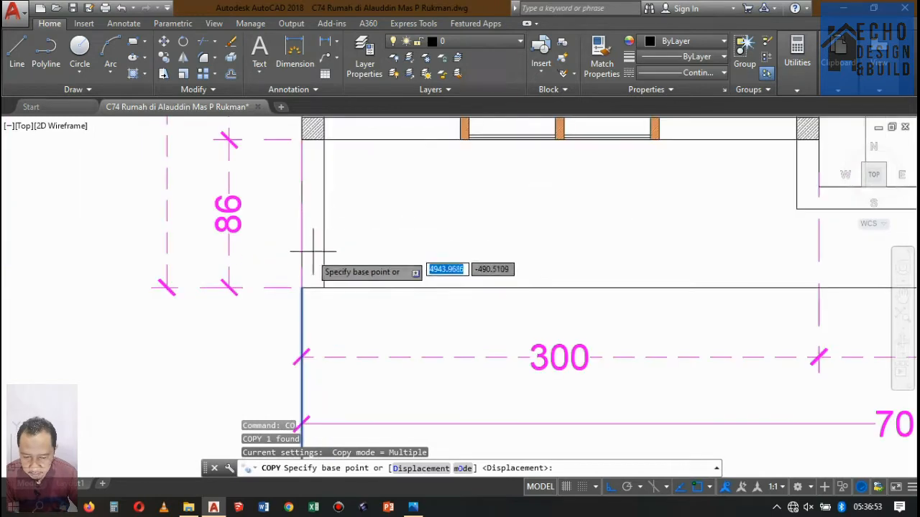
pyautogui.click(301, 288)
pyautogui.scroll(-6, 519, 212)
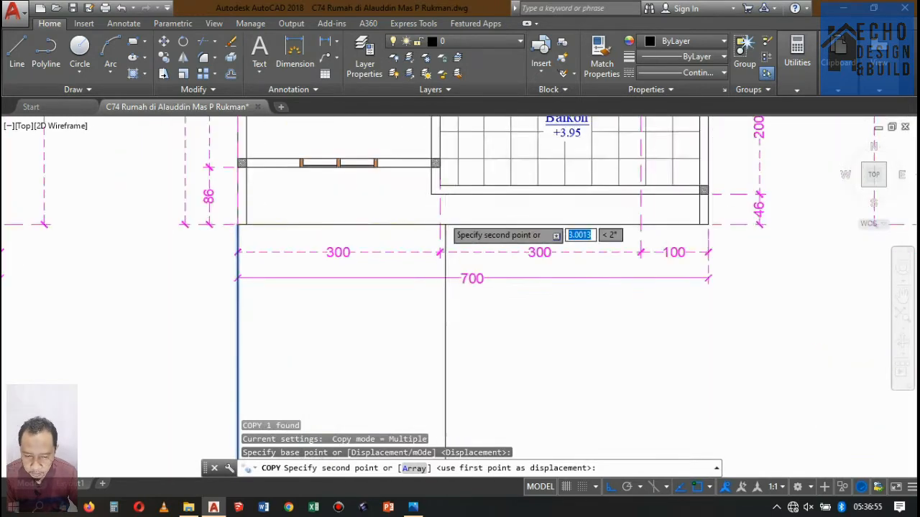
pyautogui.scroll(6, 503, 209)
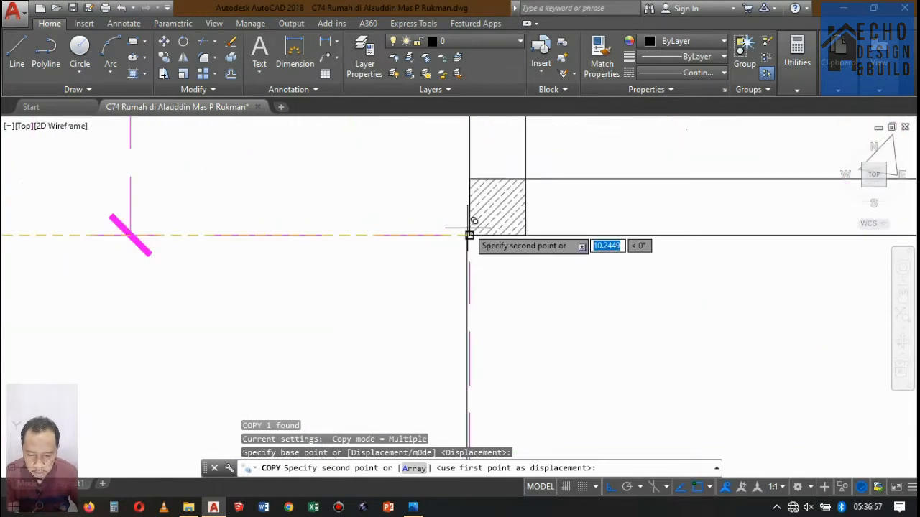
pyautogui.click(470, 211)
pyautogui.scroll(-8, 469, 211)
pyautogui.press('Return')
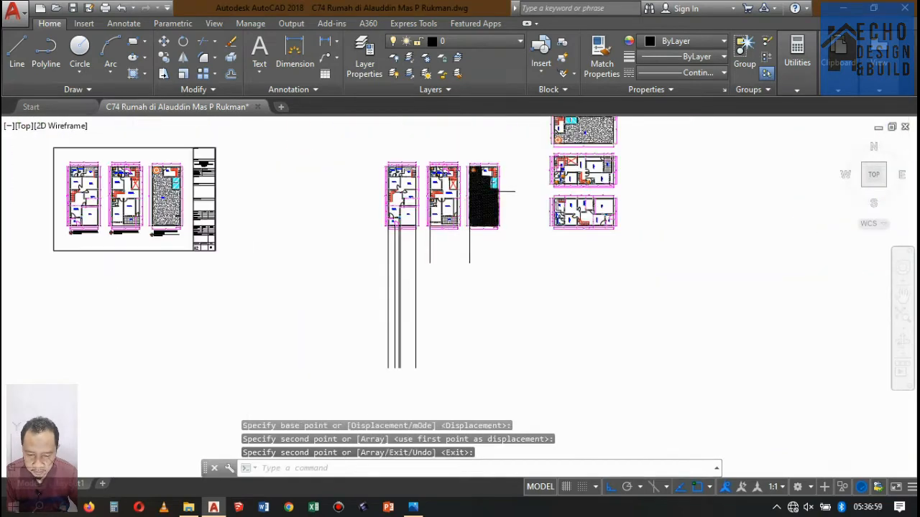
# Step: Move the upright Lantai 2 plan with its vertical line above Lantai 1, placing the line's lower end at Lantai 1's upper-left outer corner
pyautogui.click(527, 250)
pyautogui.click(516, 248)
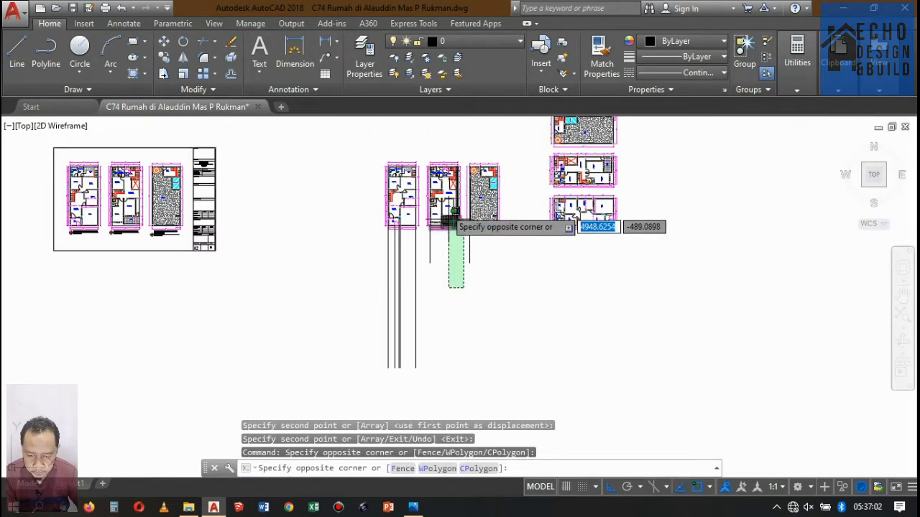
pyautogui.click(429, 129)
pyautogui.write('m')
pyautogui.press('Return')
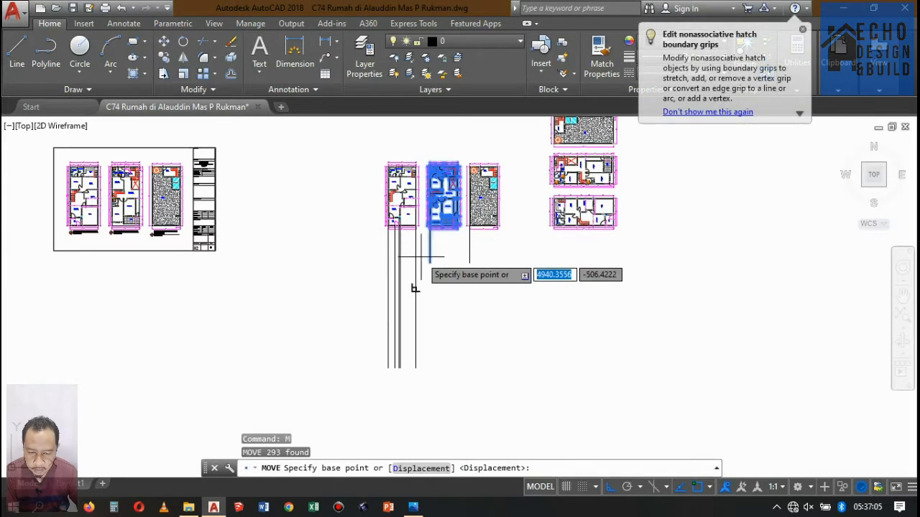
pyautogui.scroll(5, 431, 256)
pyautogui.click(449, 274)
pyautogui.scroll(-6, 449, 270)
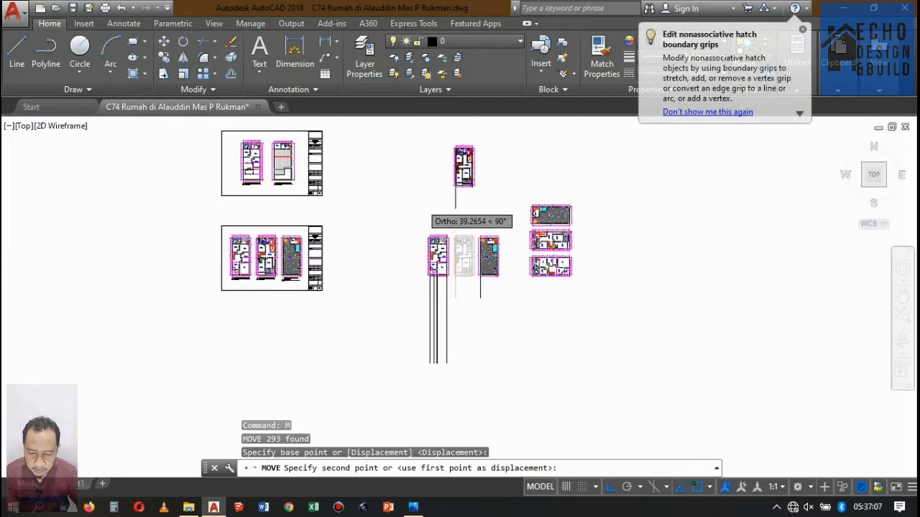
pyautogui.scroll(7, 452, 249)
pyautogui.scroll(2, 450, 317)
pyautogui.scroll(2, 443, 309)
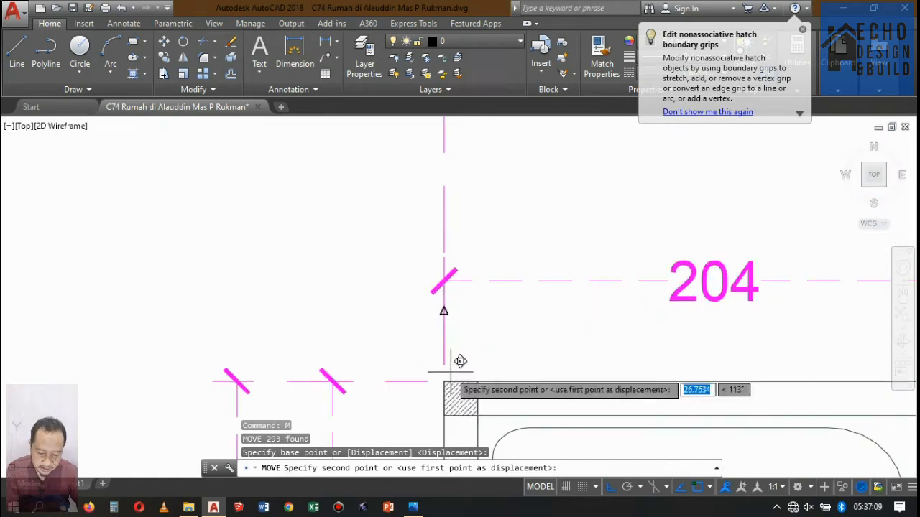
pyautogui.click(443, 375)
pyautogui.scroll(-8, 415, 228)
pyautogui.scroll(-5, 415, 228)
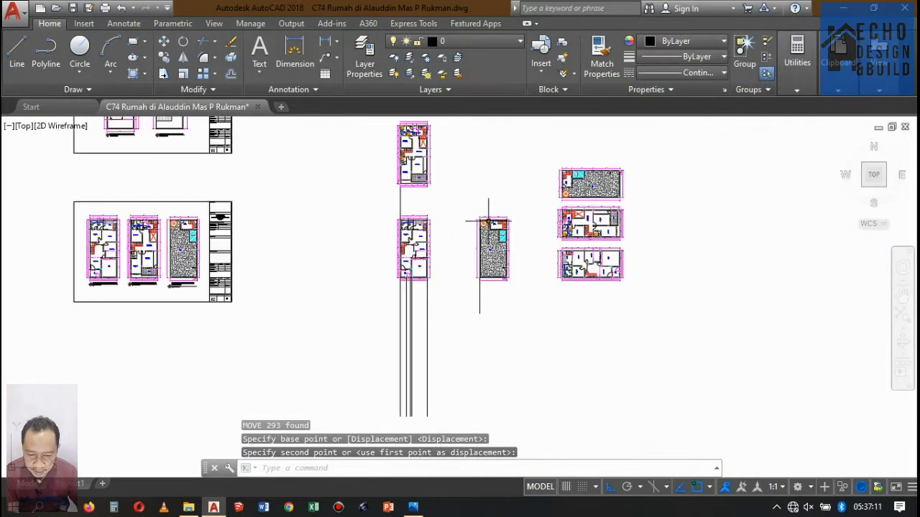
# Step: Move the upright rooftop plan with its vertical line above Lantai 2, aligned with Lantai 2's left outer edge
pyautogui.write('m')
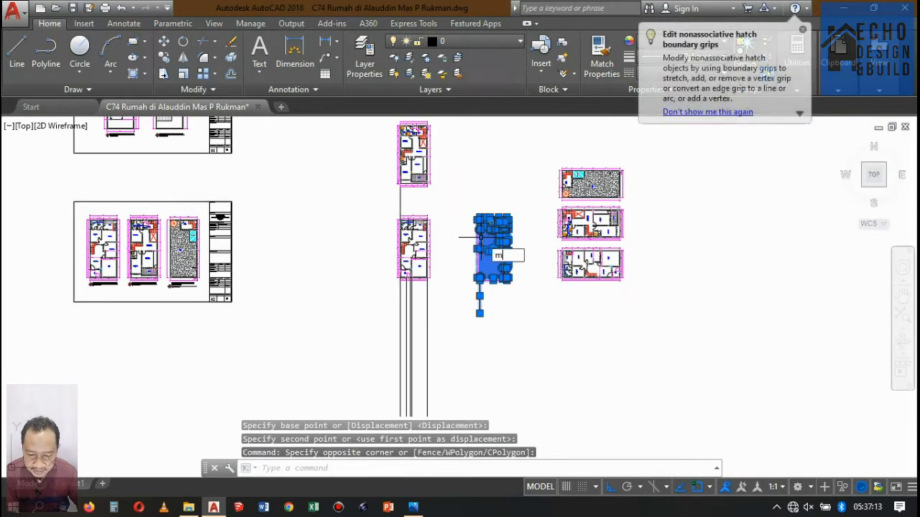
pyautogui.press('space')
pyautogui.scroll(4, 476, 302)
pyautogui.click(489, 333)
pyautogui.scroll(-5, 494, 317)
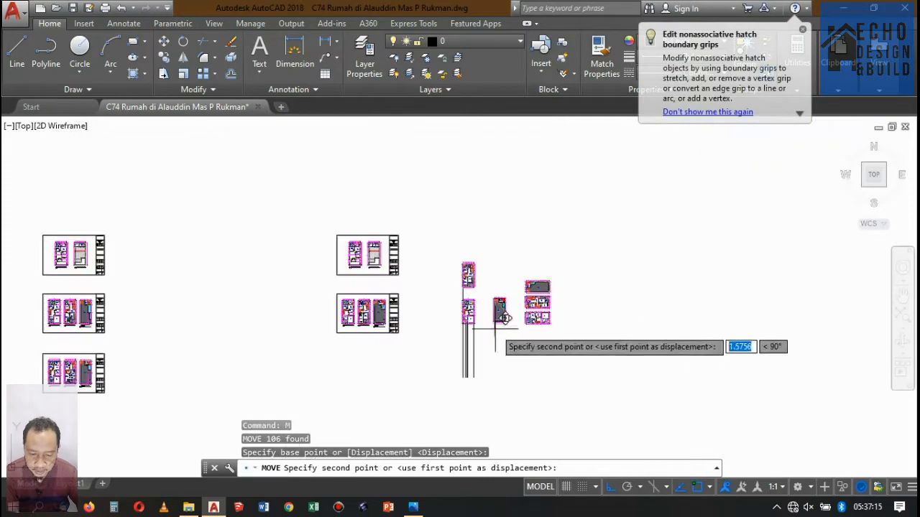
pyautogui.scroll(4, 474, 287)
pyautogui.scroll(8, 488, 234)
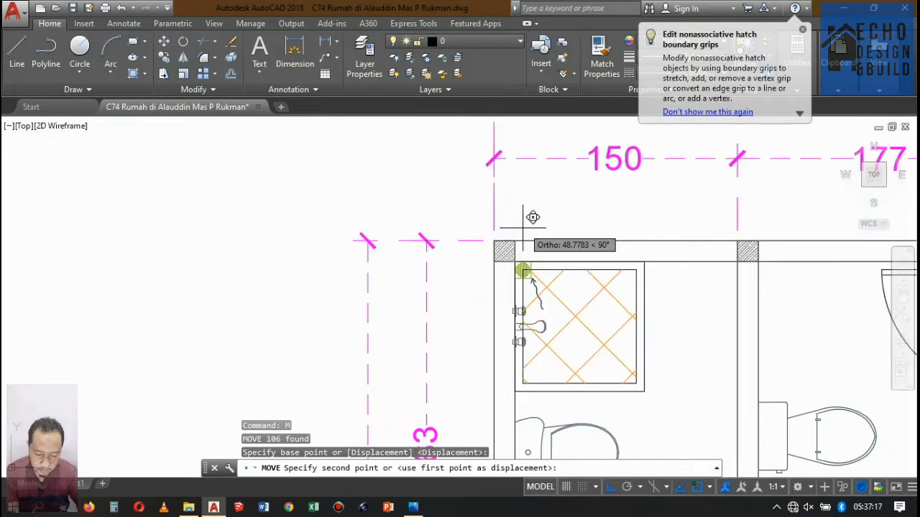
pyautogui.click(461, 249)
pyautogui.scroll(-12, 475, 259)
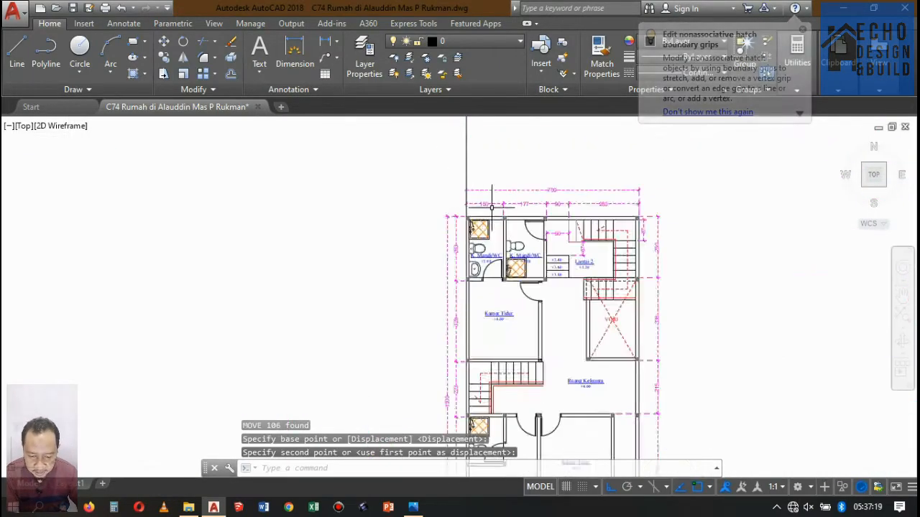
# Step: Copy the projection line at the upright Lantai 1 plan's lower-right outer corner to the inner face of the Carport's right wall
pyautogui.scroll(6, 513, 205)
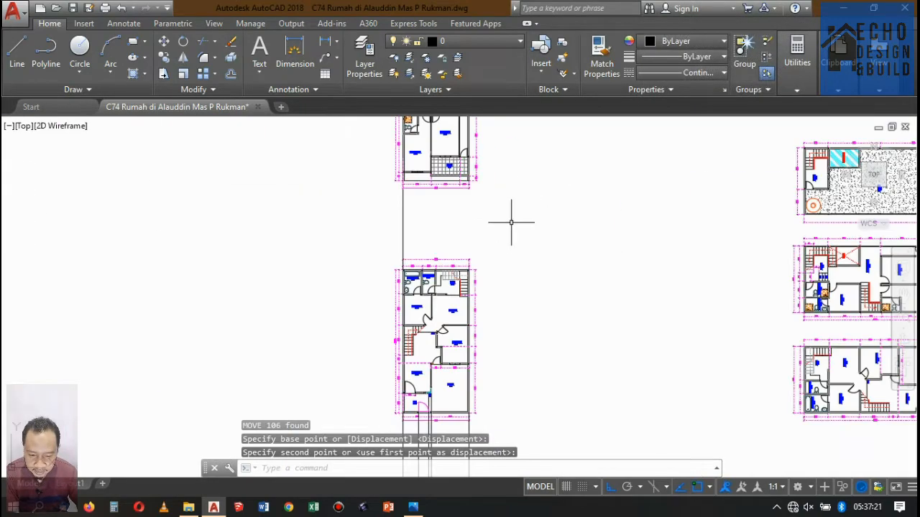
pyautogui.scroll(-5, 509, 237)
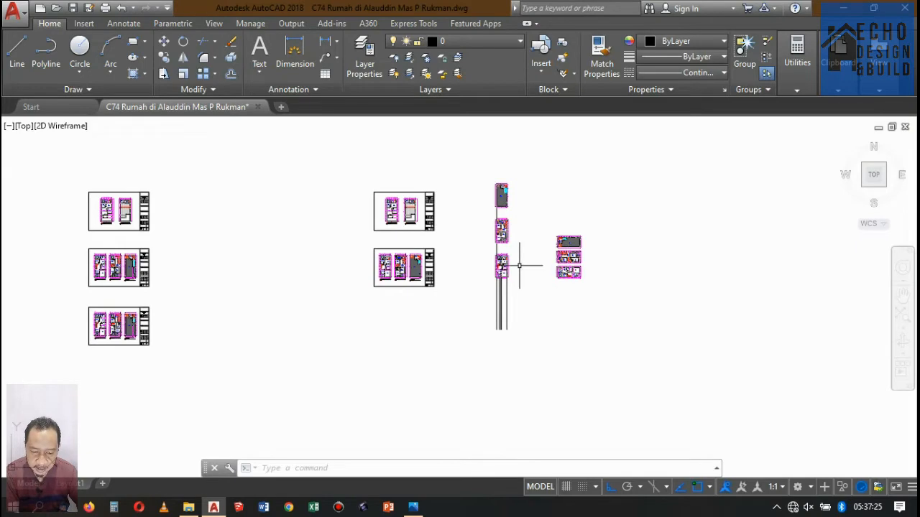
pyautogui.scroll(4, 503, 302)
pyautogui.scroll(-4, 502, 288)
pyautogui.scroll(6, 504, 257)
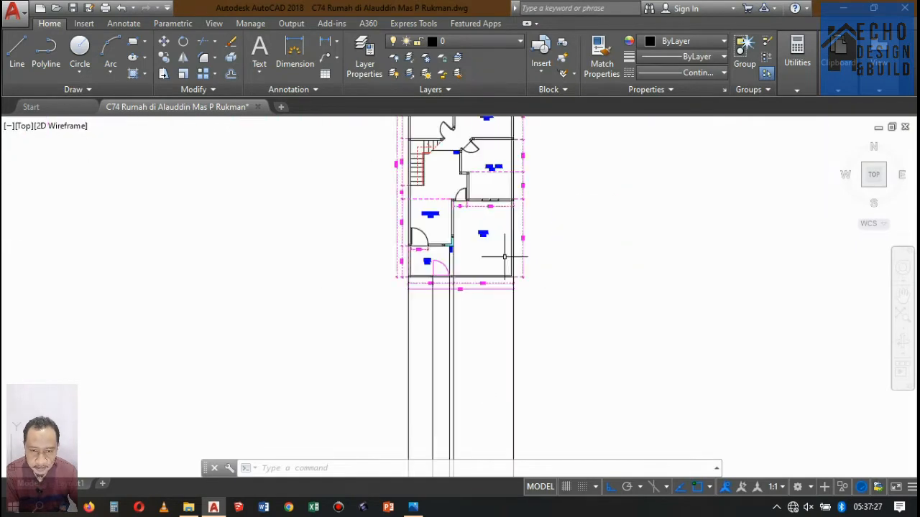
pyautogui.click(521, 317)
pyautogui.click(507, 319)
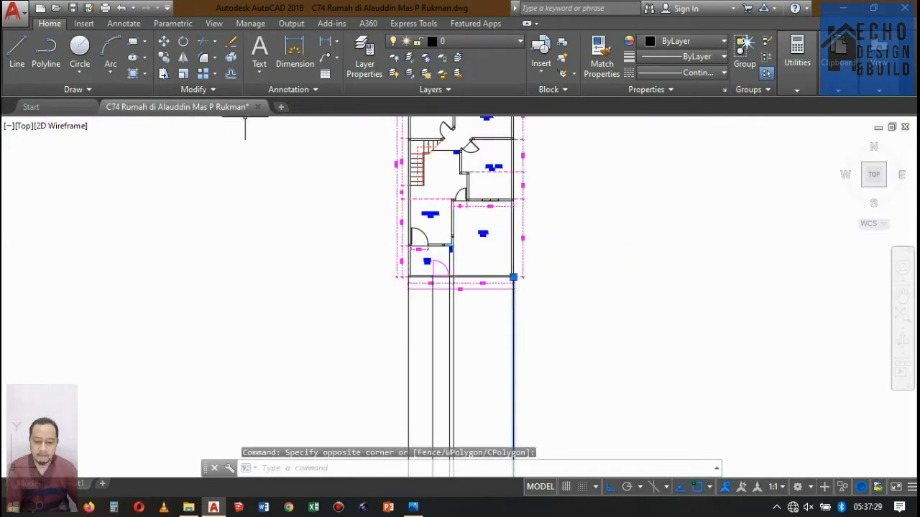
pyautogui.click(168, 58)
pyautogui.scroll(8, 484, 294)
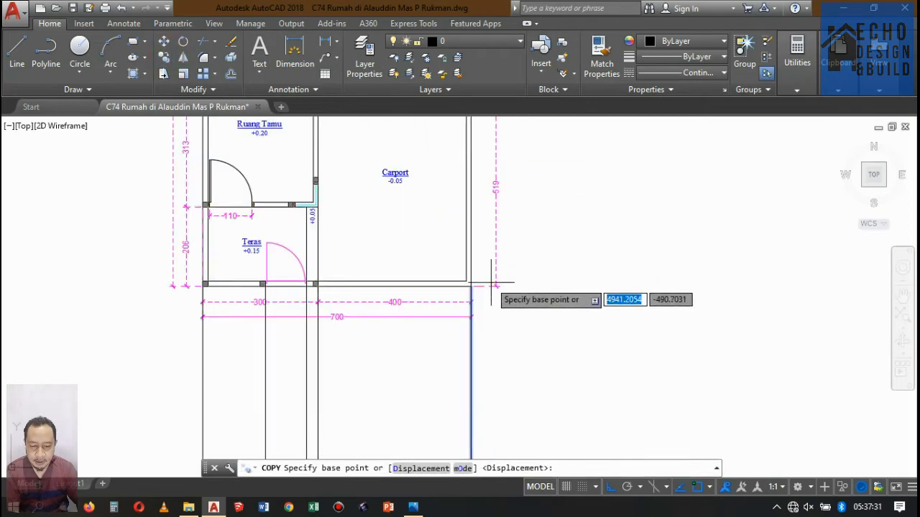
pyautogui.click(459, 315)
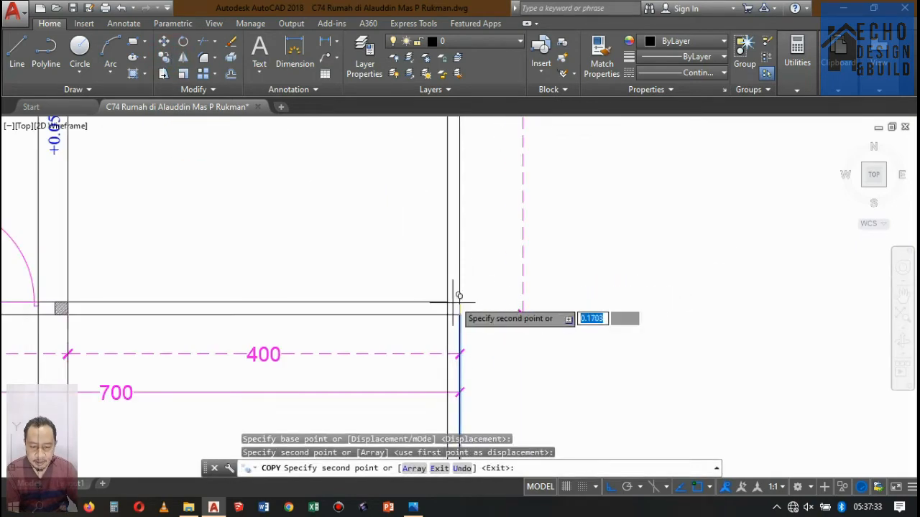
pyautogui.scroll(-7, 524, 266)
pyautogui.scroll(-3, 524, 266)
pyautogui.press('Return')
# Step: Copy the hatched column between Teras and Carport to the Carport's lower-right corner in the titled DENAH LANTAI 1 (RENCANA) plan
pyautogui.scroll(12, 208, 243)
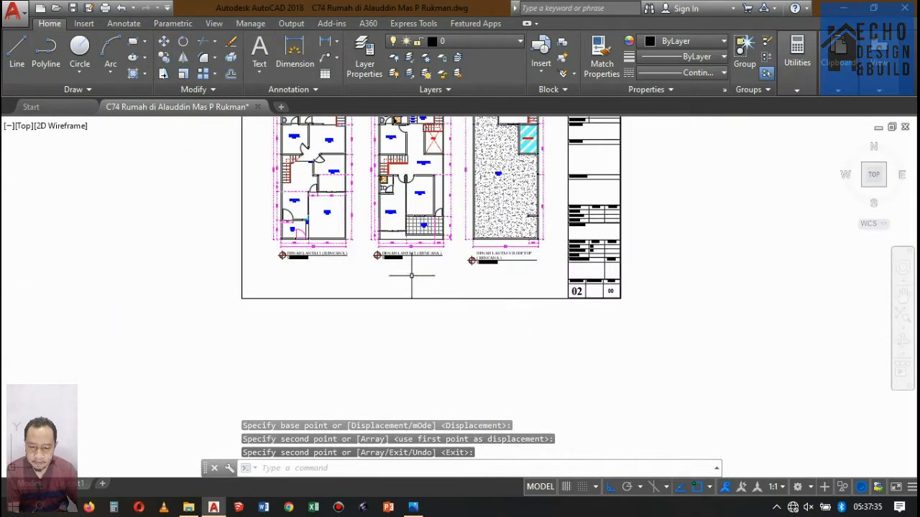
pyautogui.scroll(5, 208, 243)
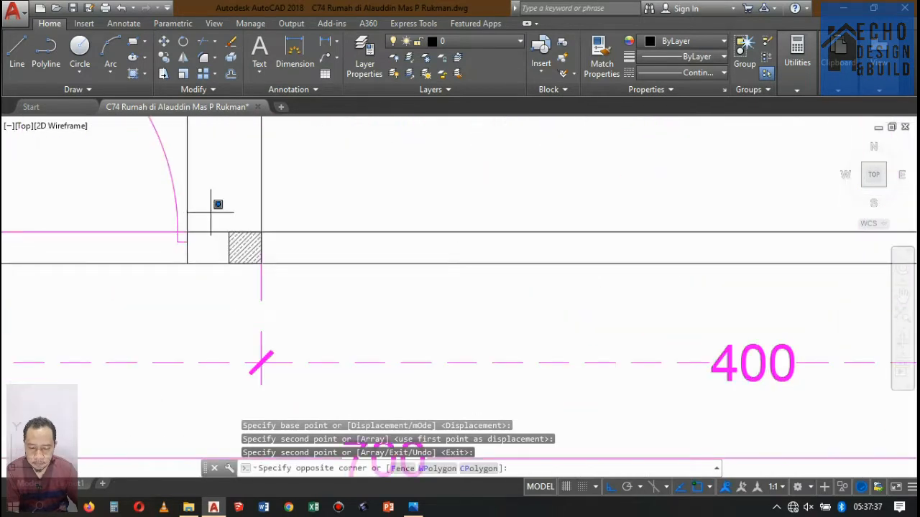
pyautogui.click(281, 275)
pyautogui.click(163, 57)
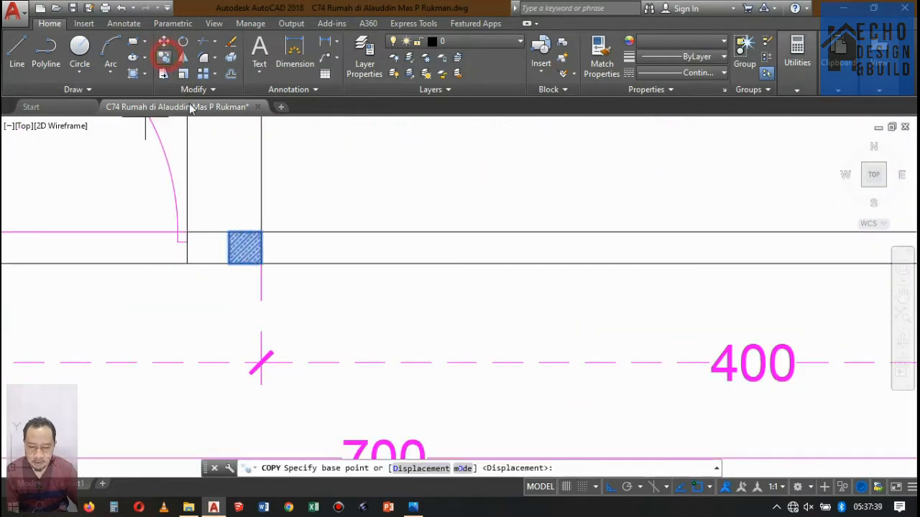
pyautogui.click(261, 229)
pyautogui.scroll(-5, 210, 242)
pyautogui.scroll(4, 386, 245)
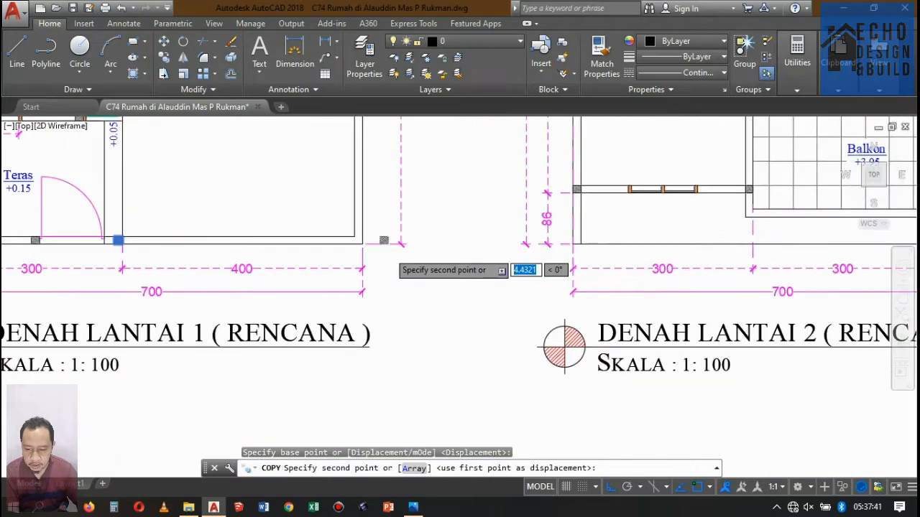
pyautogui.click(318, 217)
pyautogui.scroll(-6, 451, 253)
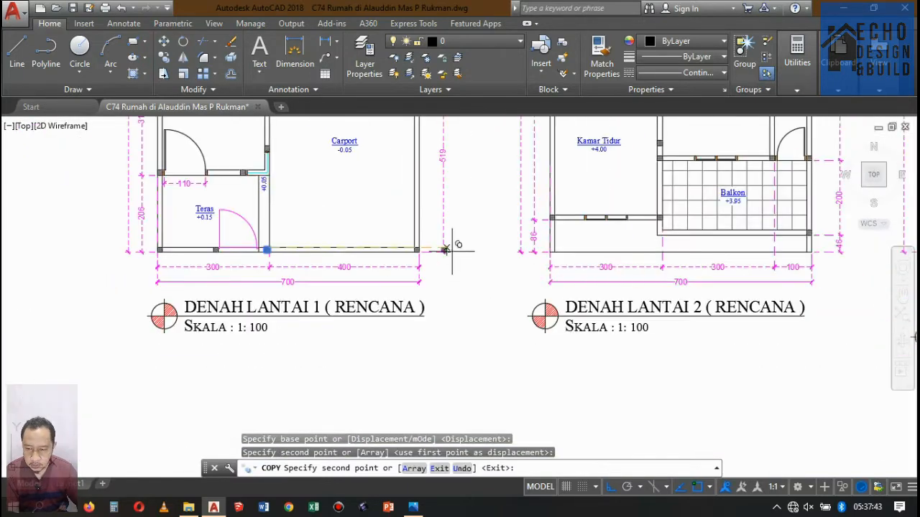
pyautogui.press('Return')
# Step: Draw a line along the middle of the Carport's front opening, between the two hatched corner columns in the DENAH LANTAI 1 (RENCANA) plan
pyautogui.write('l')
pyautogui.press('Return')
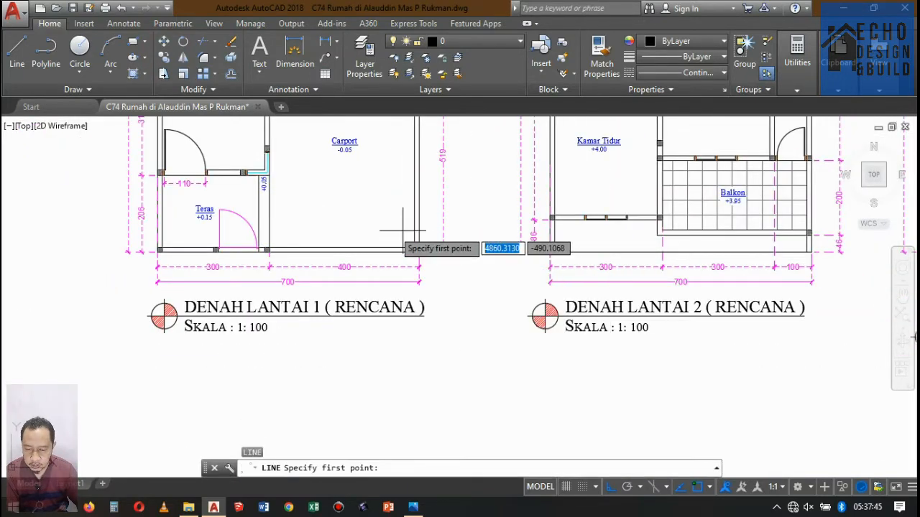
pyautogui.scroll(6, 410, 243)
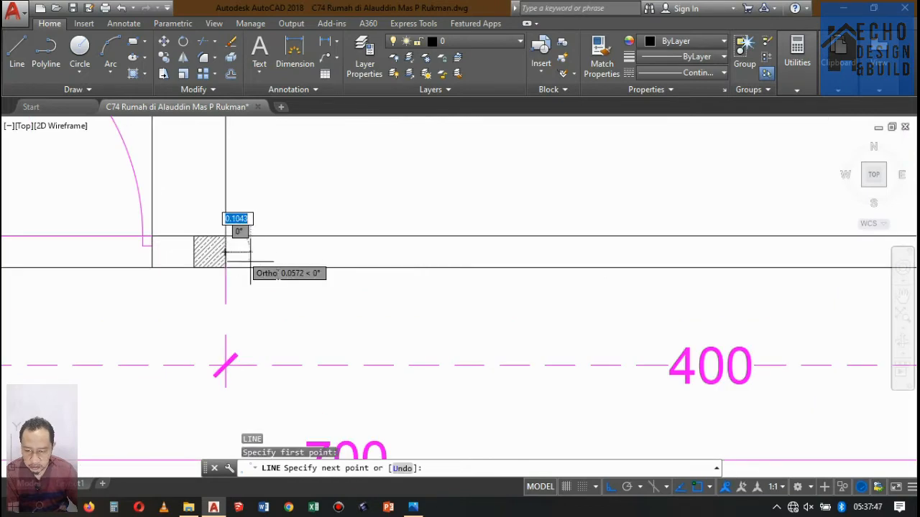
pyautogui.scroll(-5, 441, 261)
pyautogui.scroll(5, 575, 266)
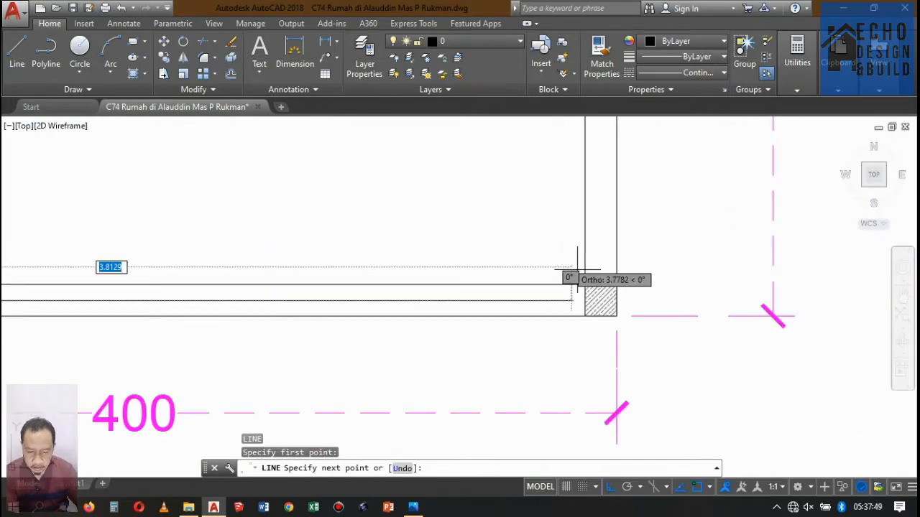
pyautogui.press('Return')
pyautogui.scroll(-5, 566, 295)
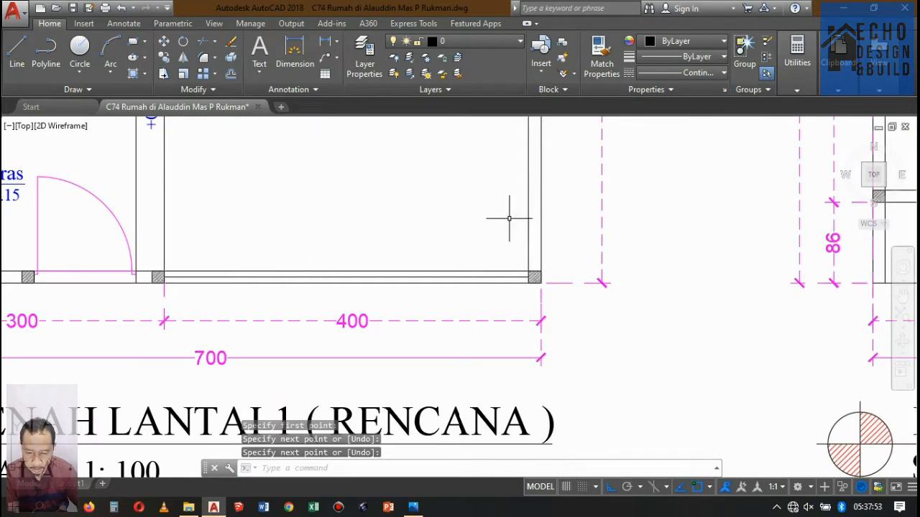
# Step: Match the new Carport front line's properties to the magenta door arc in Teras
pyautogui.scroll(-4, 509, 218)
pyautogui.scroll(4, 359, 205)
pyautogui.write('ma')
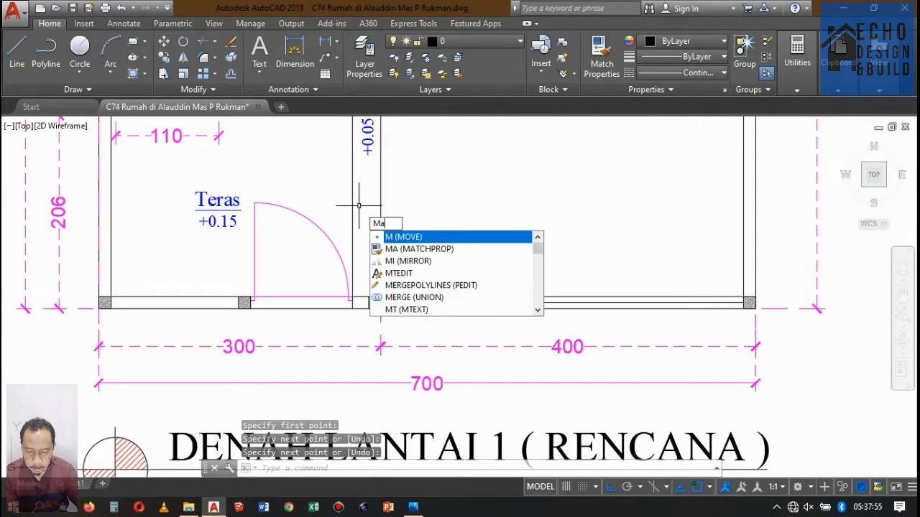
pyautogui.press('Return')
pyautogui.click(327, 238)
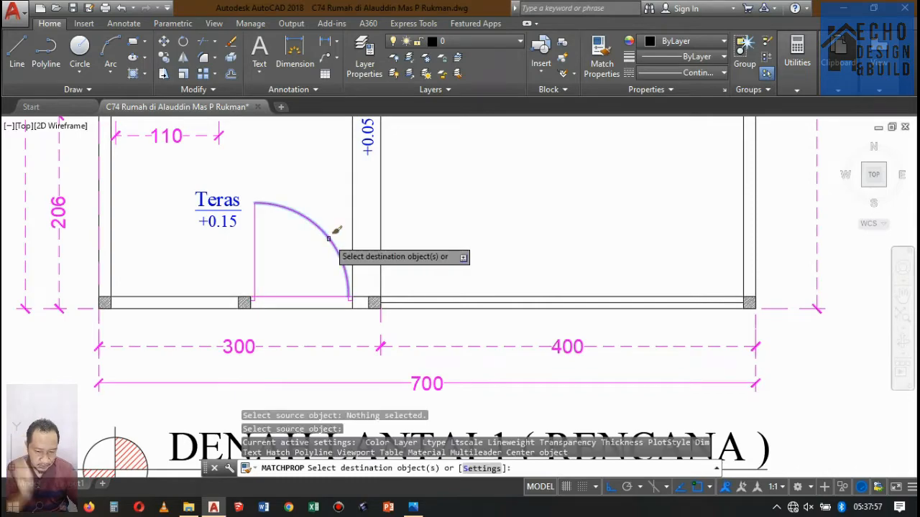
pyautogui.scroll(4, 431, 303)
pyautogui.click(433, 302)
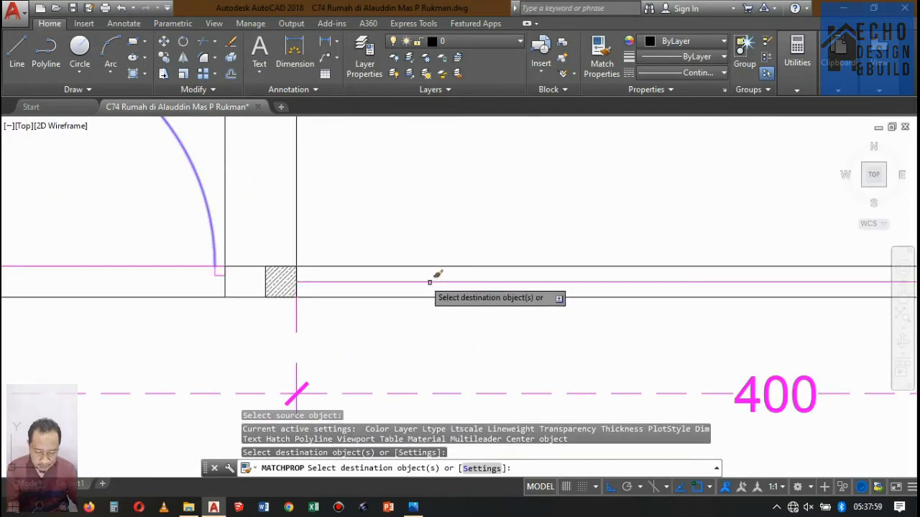
pyautogui.press('Return')
# Step: Examine the Teras and Carport front area of the titled DENAH LANTAI 1 (RENCANA) plan in relation to the neighbouring plans
pyautogui.scroll(-6, 431, 288)
pyautogui.scroll(3, 427, 226)
pyautogui.scroll(-3, 431, 227)
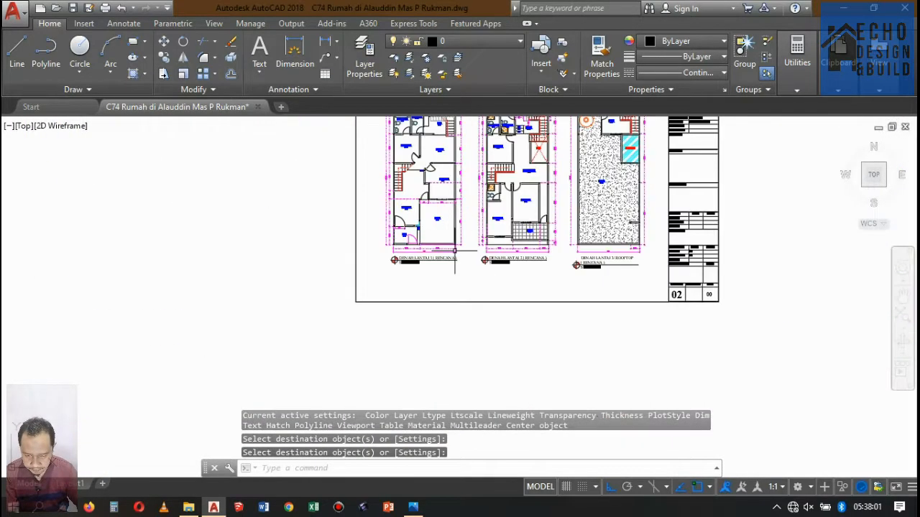
pyautogui.scroll(2, 438, 229)
pyautogui.scroll(4, 431, 216)
pyautogui.scroll(-3, 424, 199)
pyautogui.scroll(5, 420, 205)
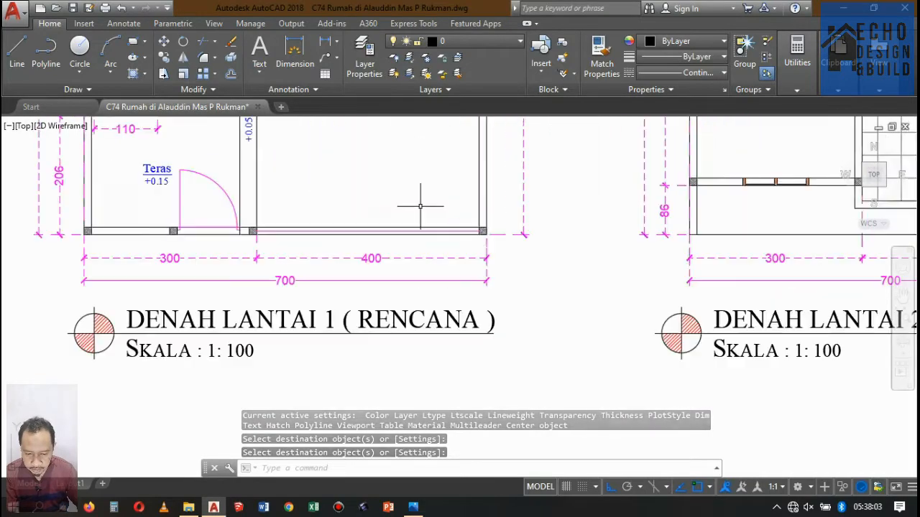
pyautogui.scroll(2, 414, 212)
pyautogui.scroll(-6, 412, 214)
pyautogui.scroll(2, 408, 217)
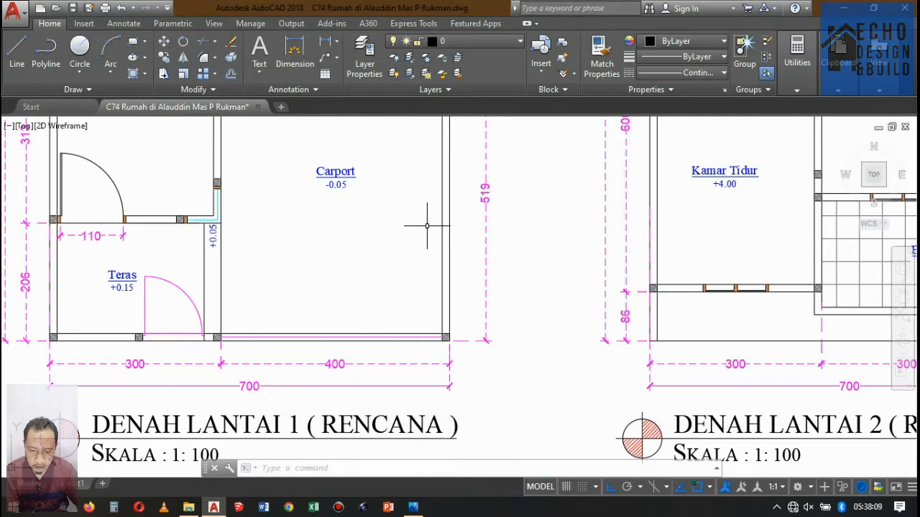
pyautogui.scroll(-6, 398, 260)
pyautogui.scroll(5, 381, 273)
pyautogui.scroll(-4, 367, 280)
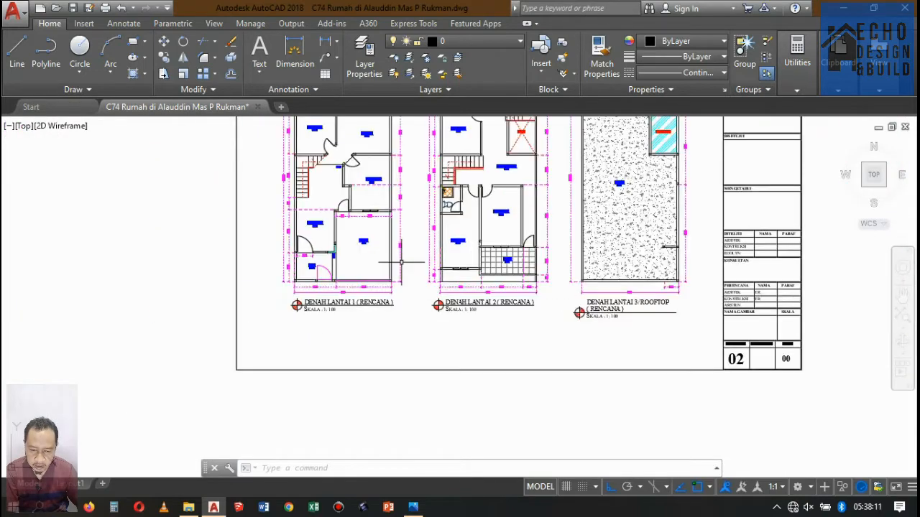
pyautogui.scroll(2, 343, 290)
pyautogui.scroll(3, 363, 264)
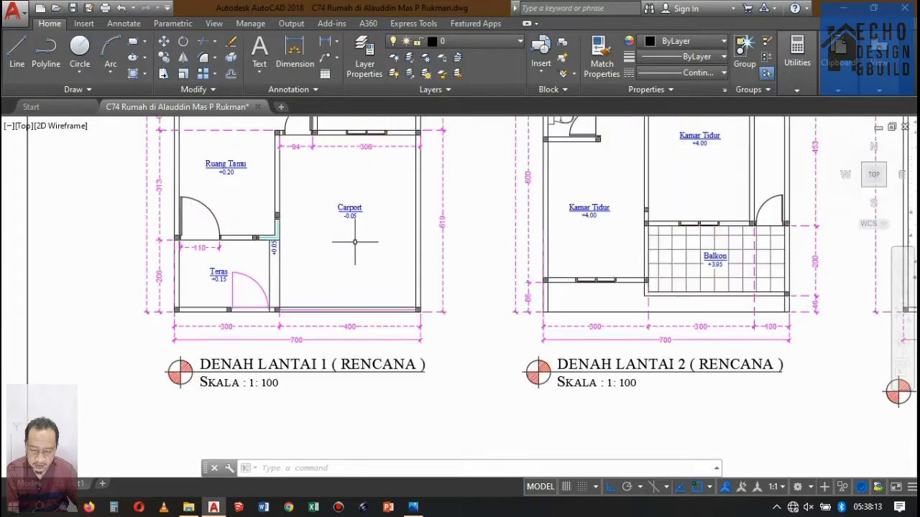
pyautogui.scroll(-5, 356, 251)
pyautogui.scroll(5, 345, 257)
pyautogui.scroll(-5, 342, 260)
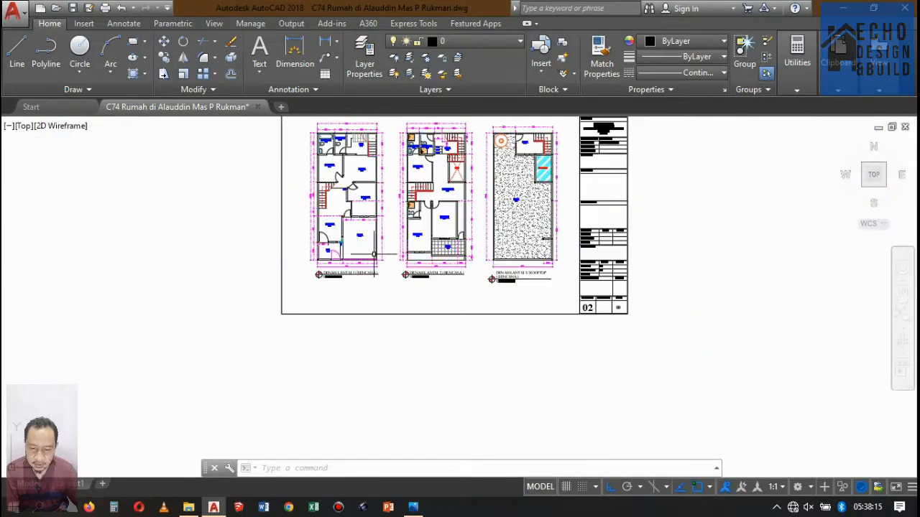
pyautogui.scroll(7, 346, 262)
pyautogui.scroll(-5, 350, 265)
pyautogui.scroll(3, 460, 259)
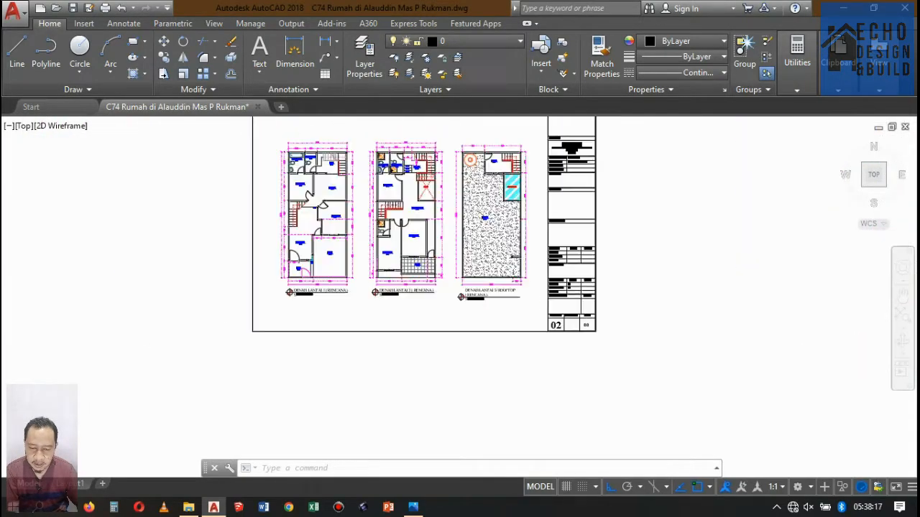
pyautogui.scroll(-2, 476, 256)
pyautogui.scroll(3, 477, 250)
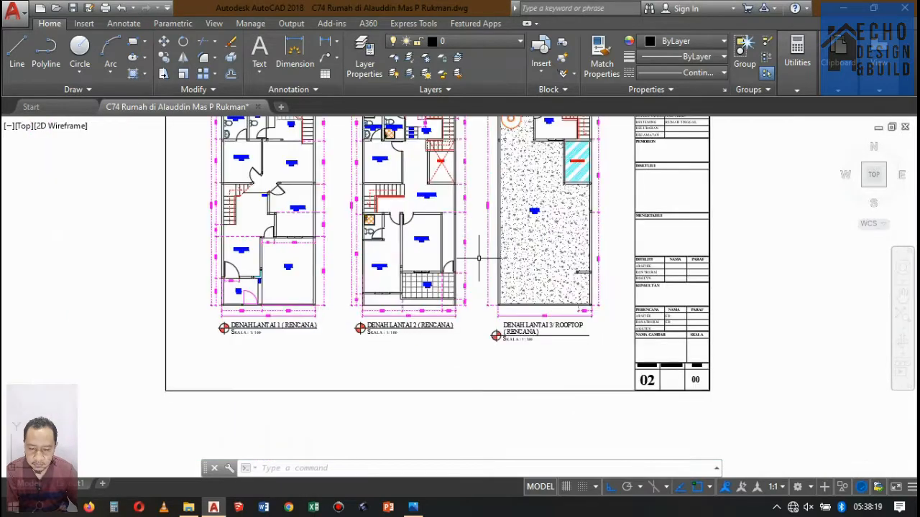
# Step: Draw a horizontal line across all the vertical projection lines below the upright untitled Lantai 1 plan
pyautogui.scroll(-10, 460, 266)
pyautogui.scroll(10, 444, 276)
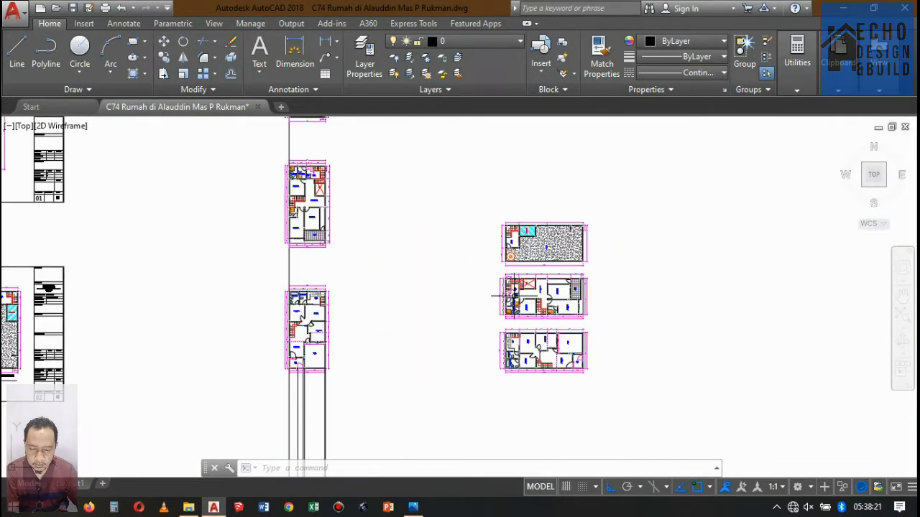
pyautogui.scroll(2, 400, 337)
pyautogui.scroll(-4, 425, 263)
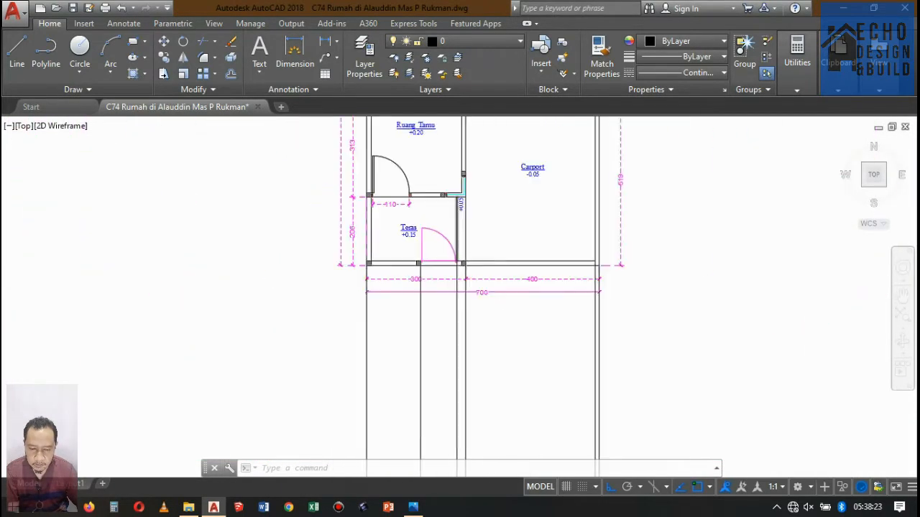
pyautogui.scroll(1, 474, 202)
pyautogui.scroll(-3, 476, 197)
pyautogui.scroll(6, 465, 240)
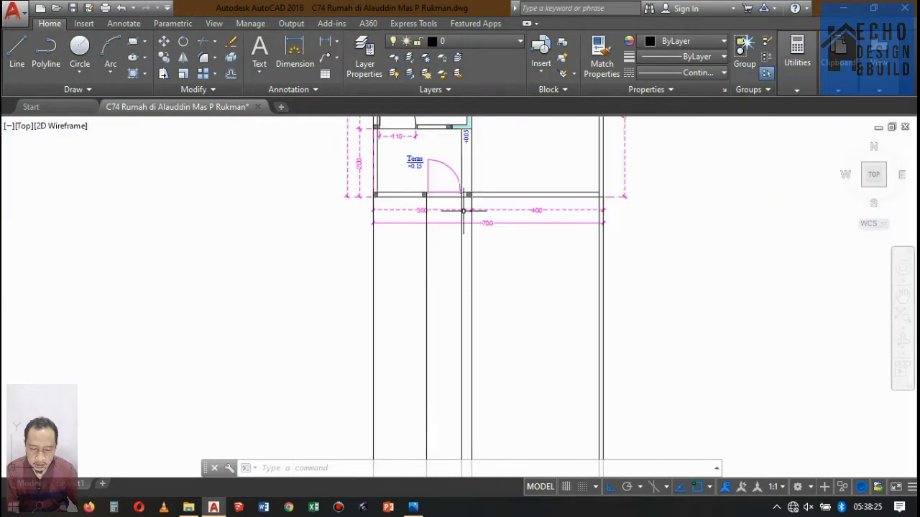
pyautogui.scroll(-10, 464, 211)
pyautogui.scroll(4, 459, 224)
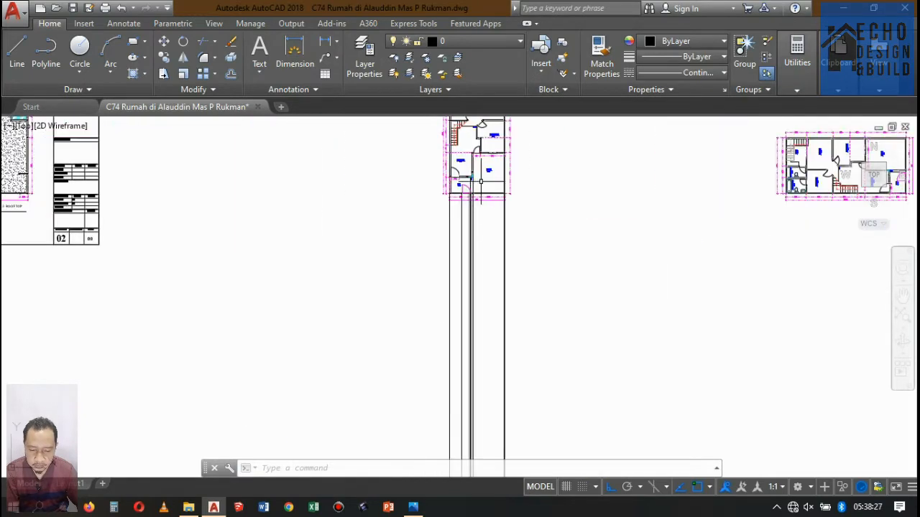
pyautogui.scroll(-3, 483, 224)
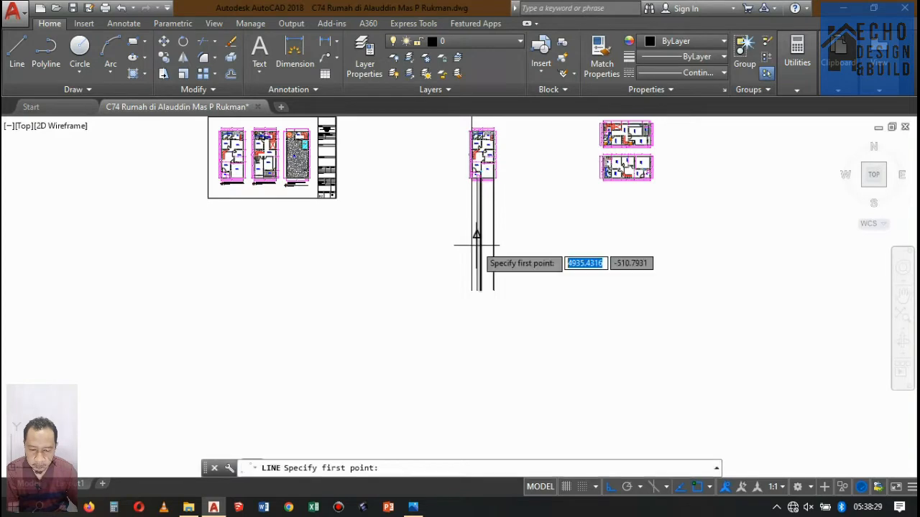
pyautogui.scroll(3, 476, 245)
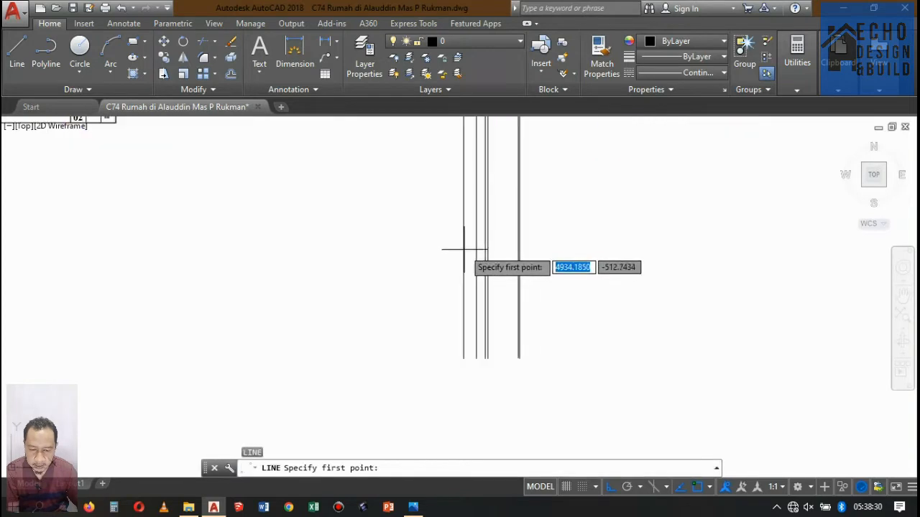
pyautogui.click(570, 215)
pyautogui.press('Return')
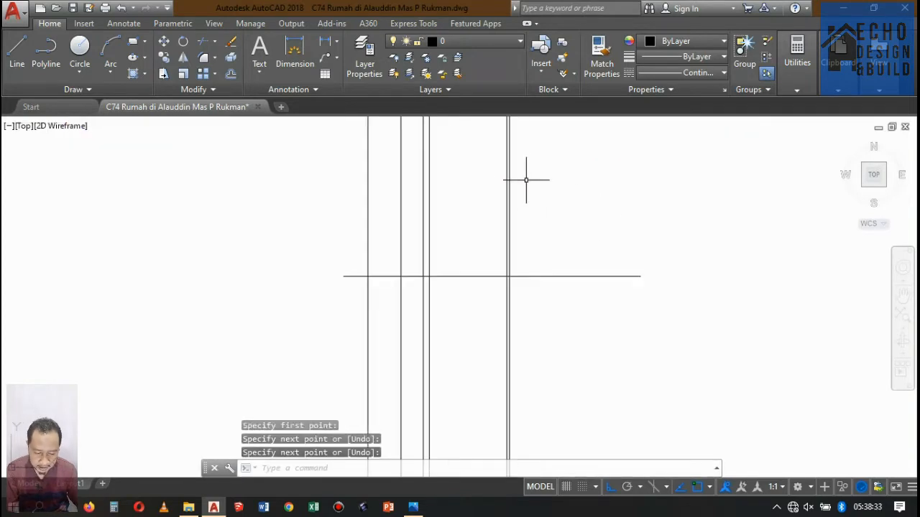
# Step: Check the floor levels marked for Teras, Ruang Tamu and Carport in the titled DENAH LANTAI 1 (RENCANA) plan
pyautogui.scroll(-5, 524, 208)
pyautogui.scroll(10, 536, 204)
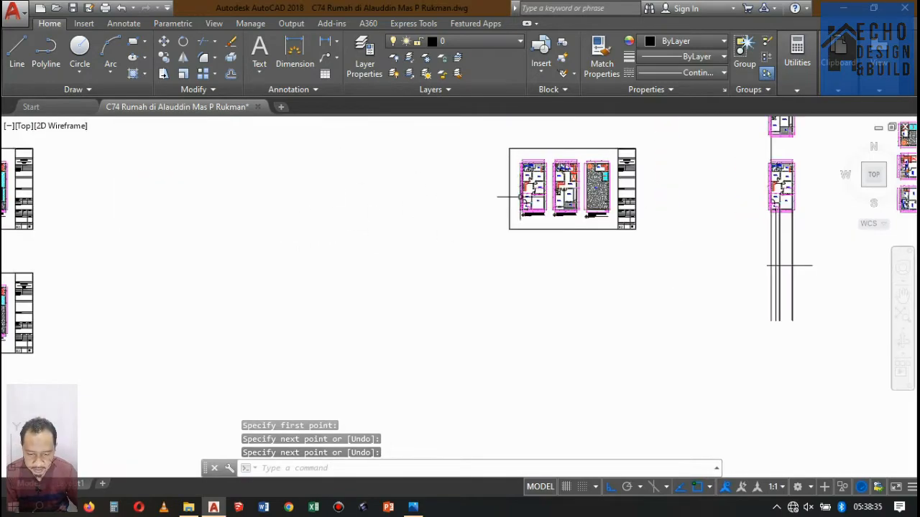
pyautogui.scroll(-6, 536, 204)
pyautogui.scroll(5, 495, 233)
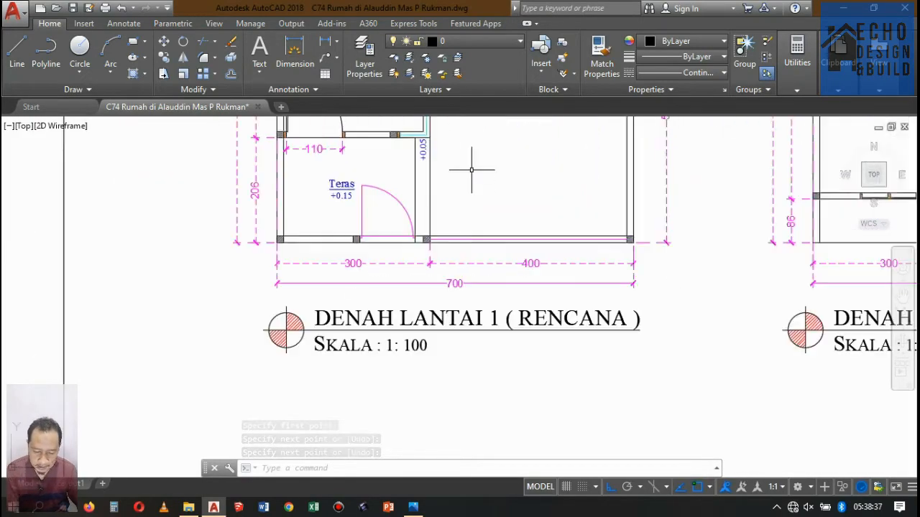
pyautogui.scroll(-3, 495, 233)
pyautogui.scroll(3, 495, 234)
pyautogui.scroll(-2, 495, 234)
pyautogui.scroll(4, 495, 234)
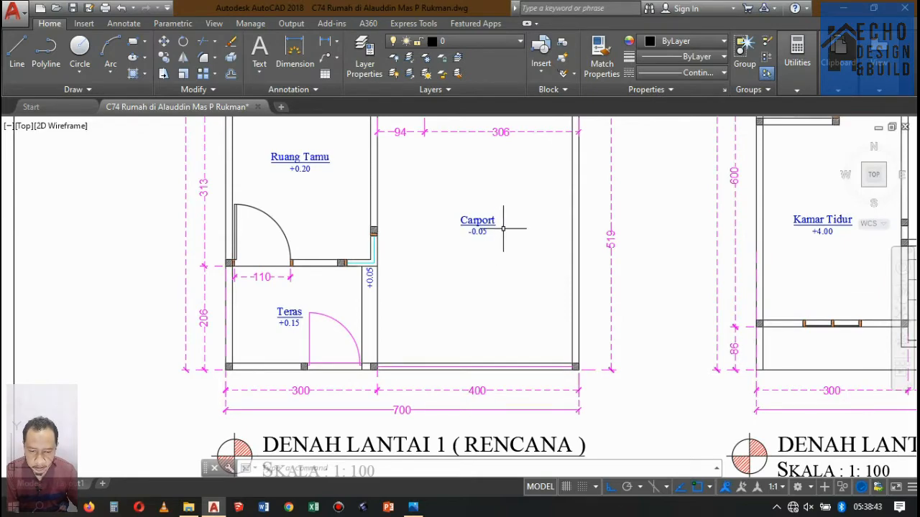
# Step: Offset the horizontal line across the projection lines downward by 0.2
pyautogui.scroll(-8, 504, 228)
pyautogui.scroll(4, 789, 257)
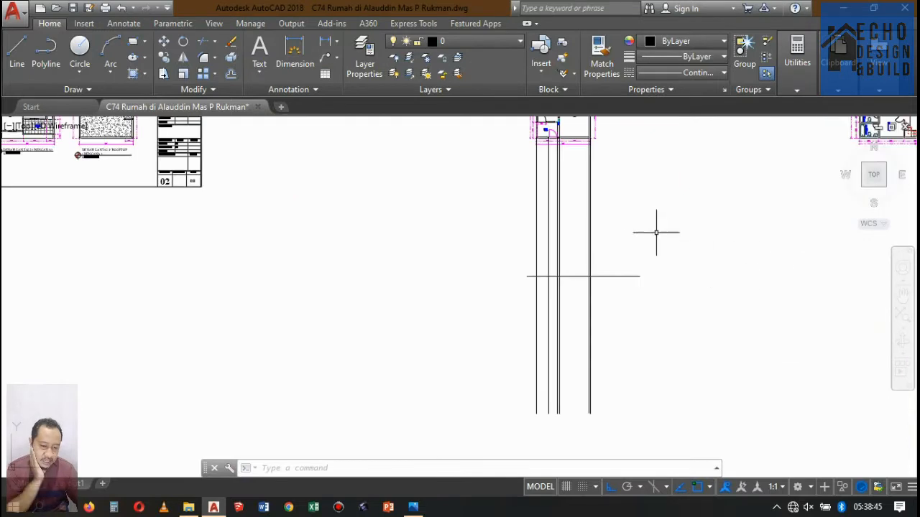
pyautogui.write('o')
pyautogui.press('Return')
pyautogui.write('0')
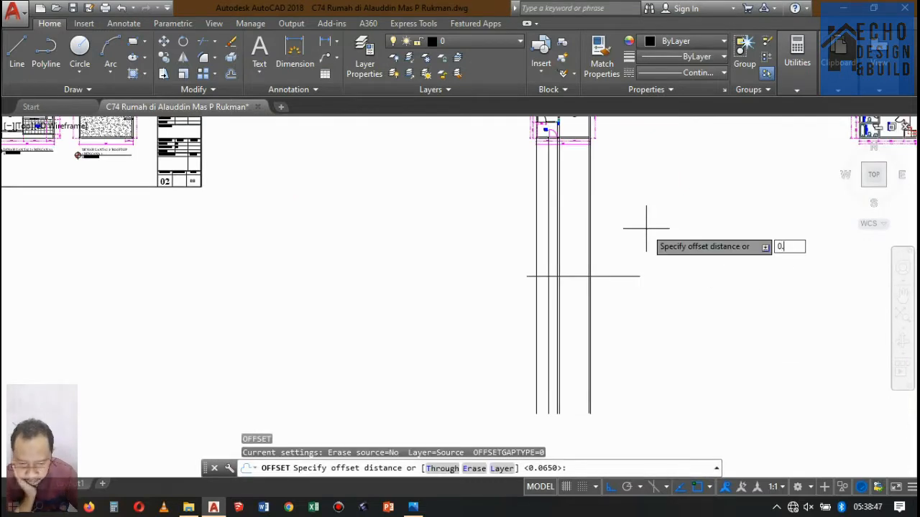
pyautogui.write('.2')
pyautogui.press('Return')
pyautogui.click(607, 276)
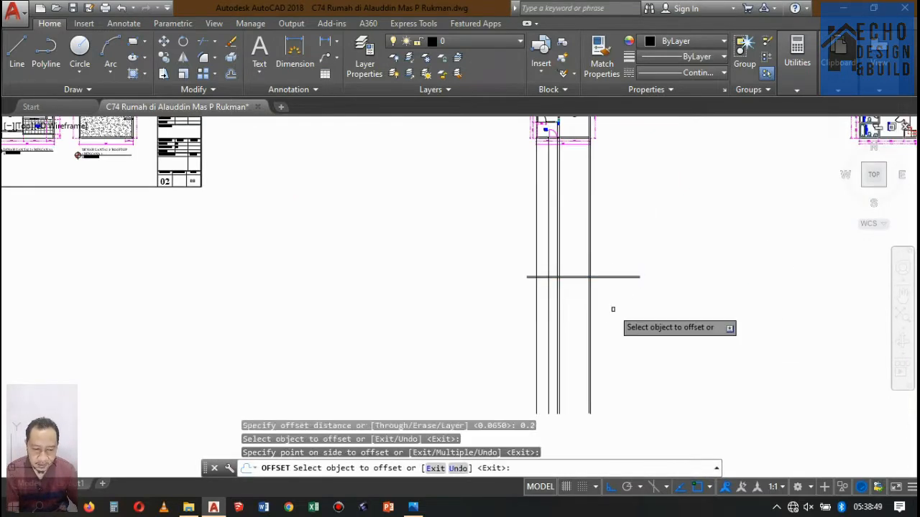
pyautogui.click(616, 285)
pyautogui.press('Return')
# Step: Change the colour of the upper of the two horizontal lines to blue
pyautogui.scroll(-4, 594, 257)
pyautogui.scroll(8, 646, 252)
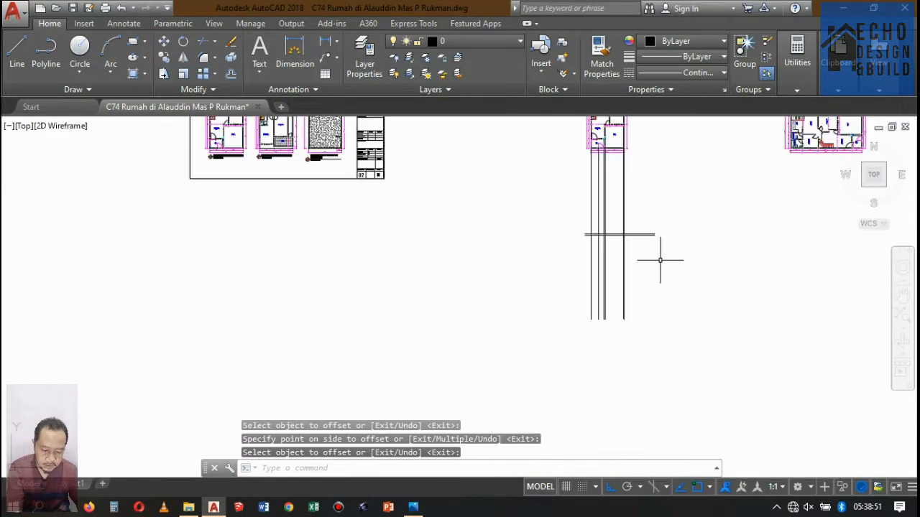
pyautogui.click(714, 302)
pyautogui.click(684, 252)
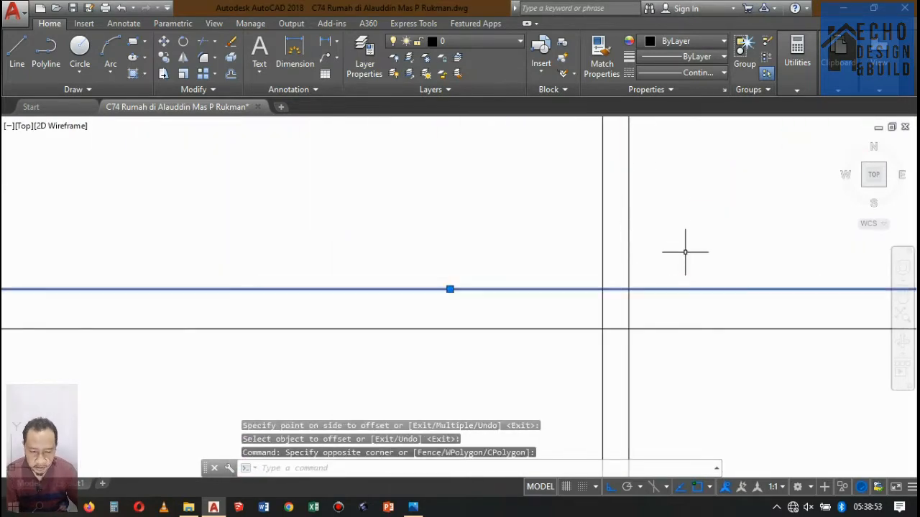
pyautogui.click(696, 43)
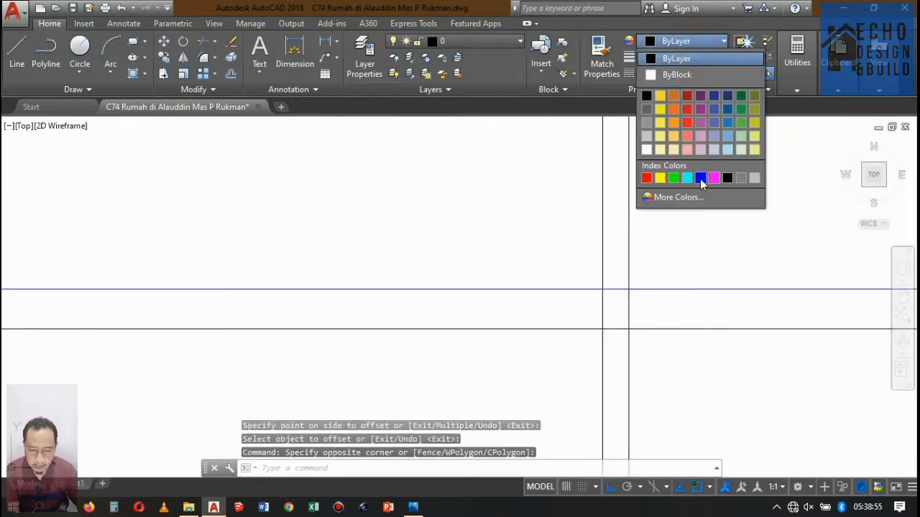
pyautogui.click(701, 178)
pyautogui.press('Escape')
# Step: Review the level marks around Teras, the adjoining +0.05 strip and the Carport in the titled Lantai 1 plan
pyautogui.scroll(-6, 677, 229)
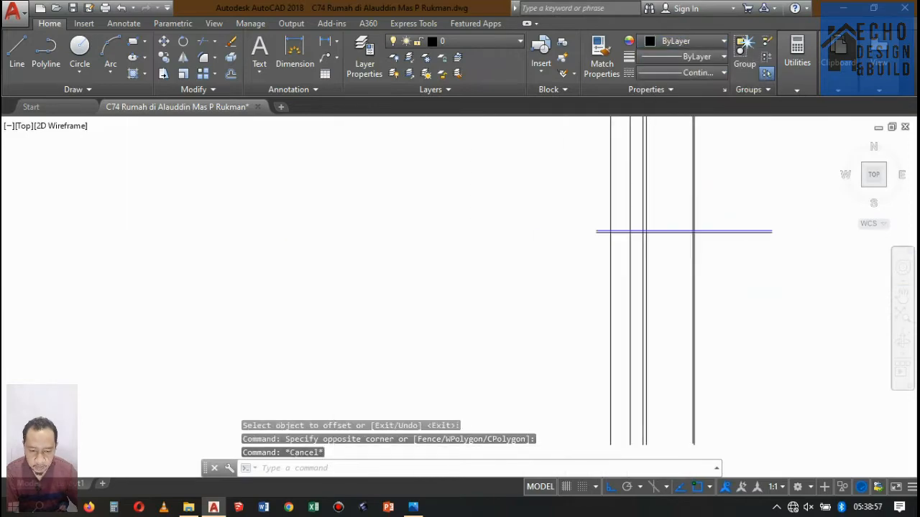
pyautogui.scroll(6, 652, 224)
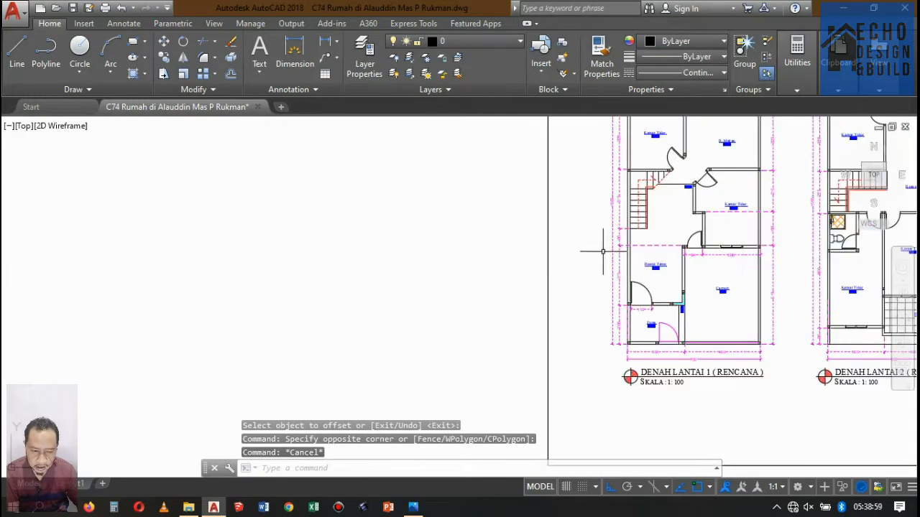
pyautogui.scroll(-2, 596, 246)
pyautogui.scroll(2, 595, 277)
pyautogui.scroll(-5, 574, 323)
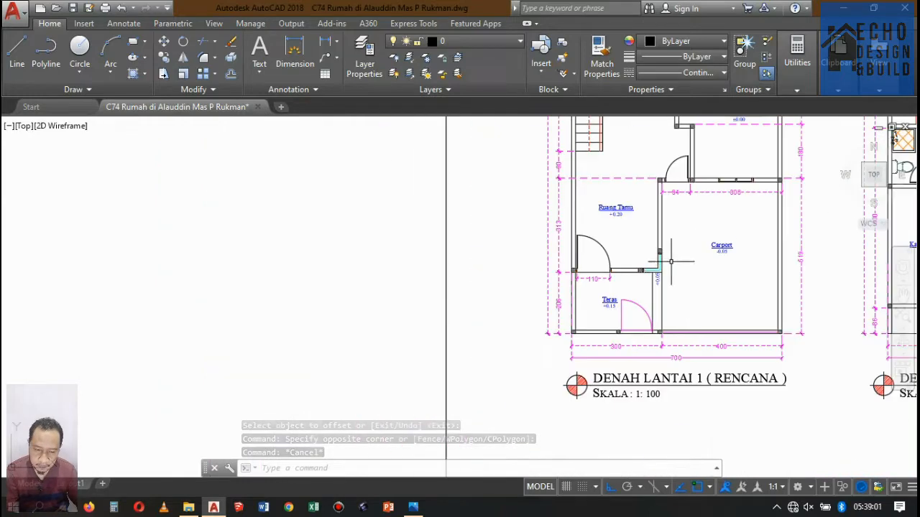
pyautogui.scroll(3, 662, 259)
pyautogui.scroll(-4, 608, 281)
pyautogui.scroll(4, 629, 260)
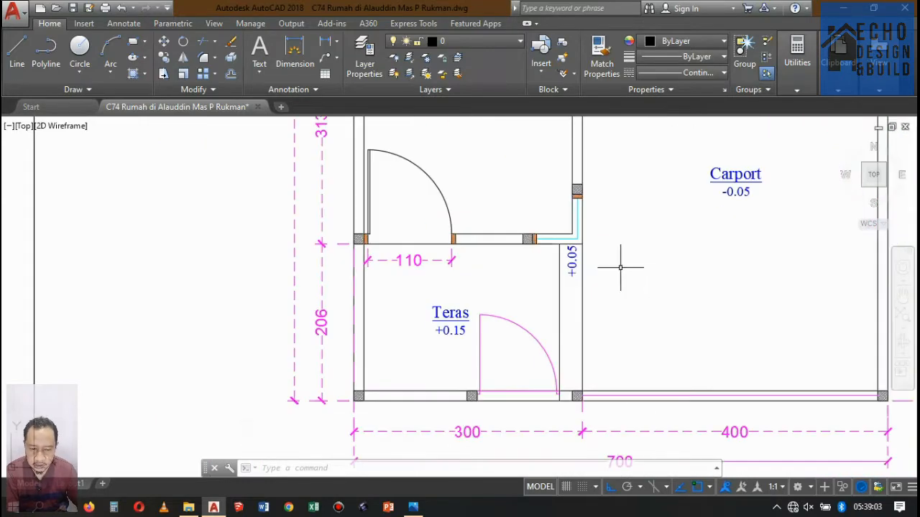
# Step: Offset the blue horizontal line across the projection lines upward by 0.2
pyautogui.scroll(-3, 554, 257)
pyautogui.scroll(4, 571, 255)
pyautogui.scroll(-4, 581, 251)
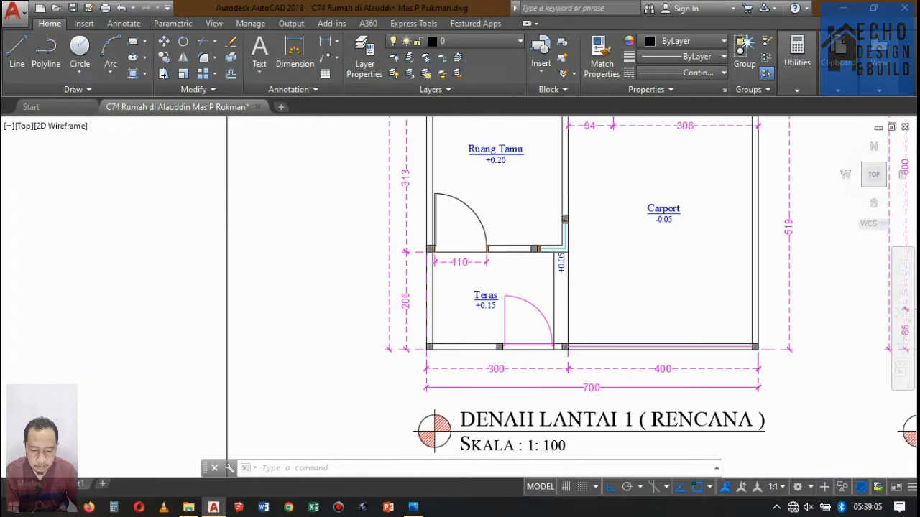
pyautogui.scroll(3, 607, 237)
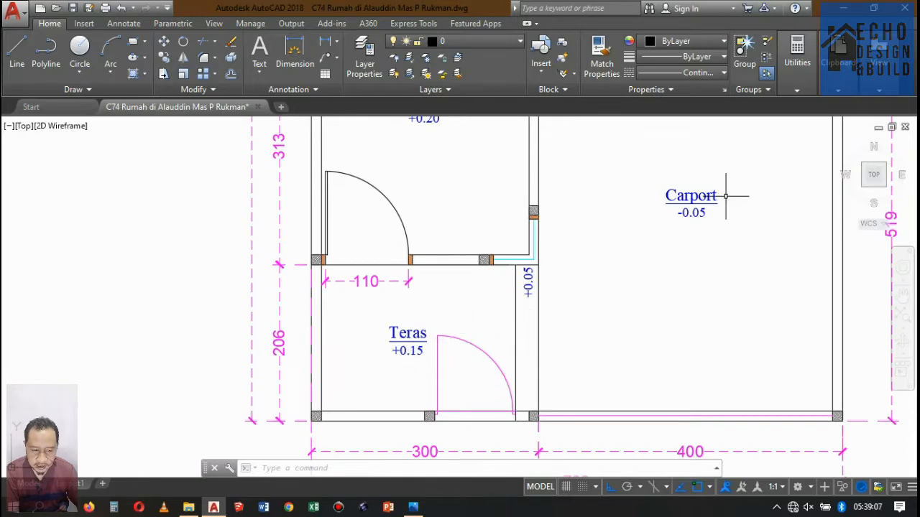
pyautogui.scroll(-8, 727, 210)
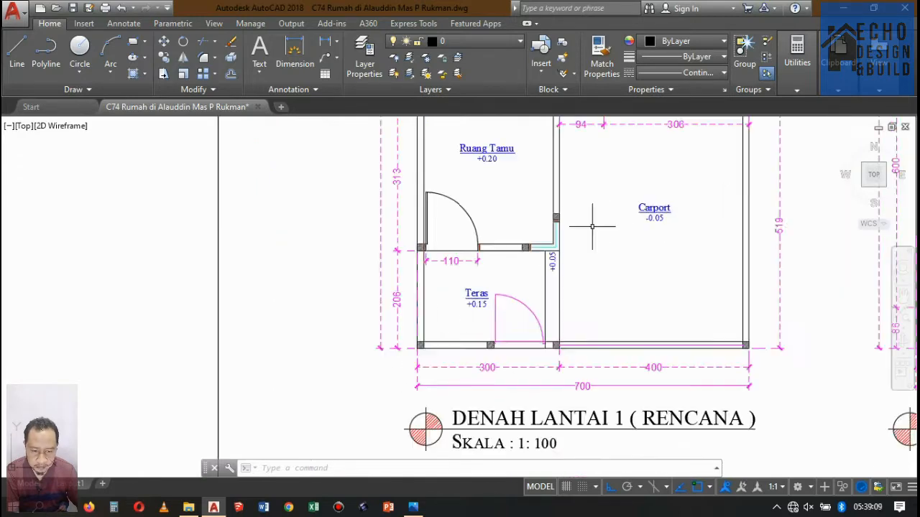
pyautogui.scroll(8, 656, 218)
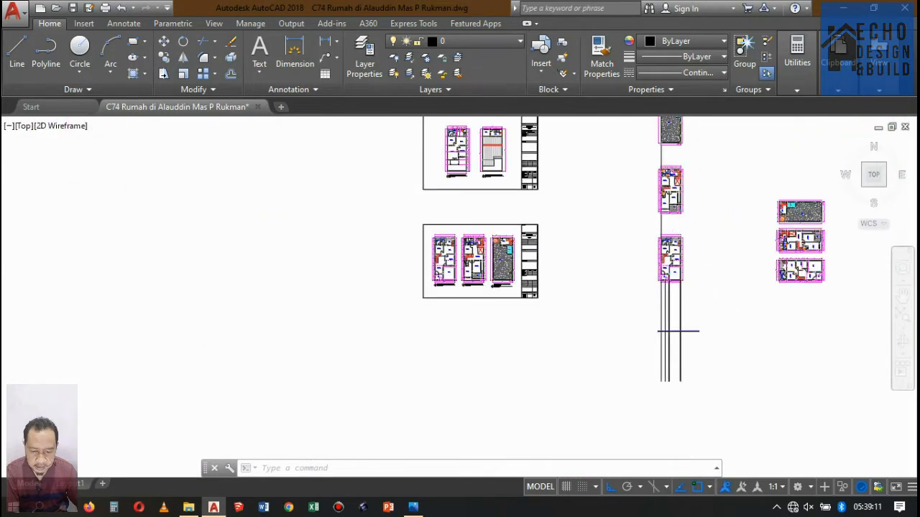
pyautogui.write('o')
pyautogui.press('Return')
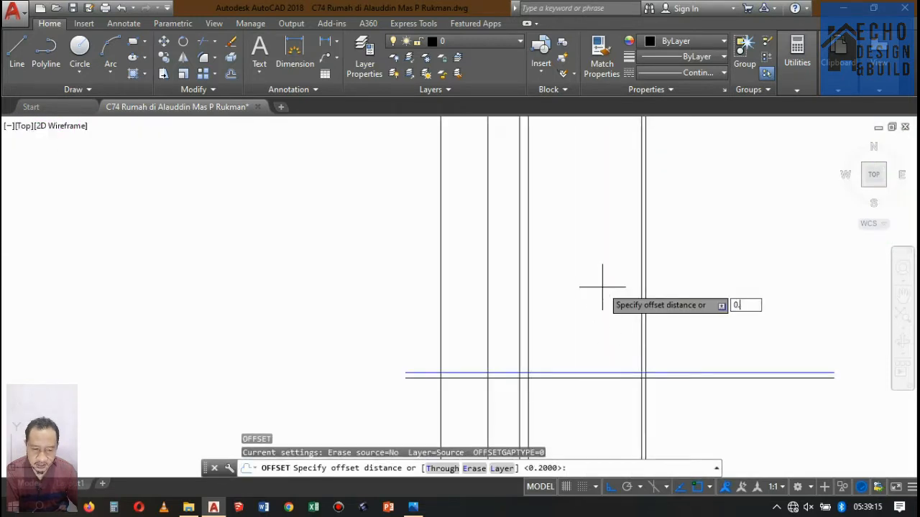
pyautogui.press('Return')
pyautogui.scroll(4, 506, 375)
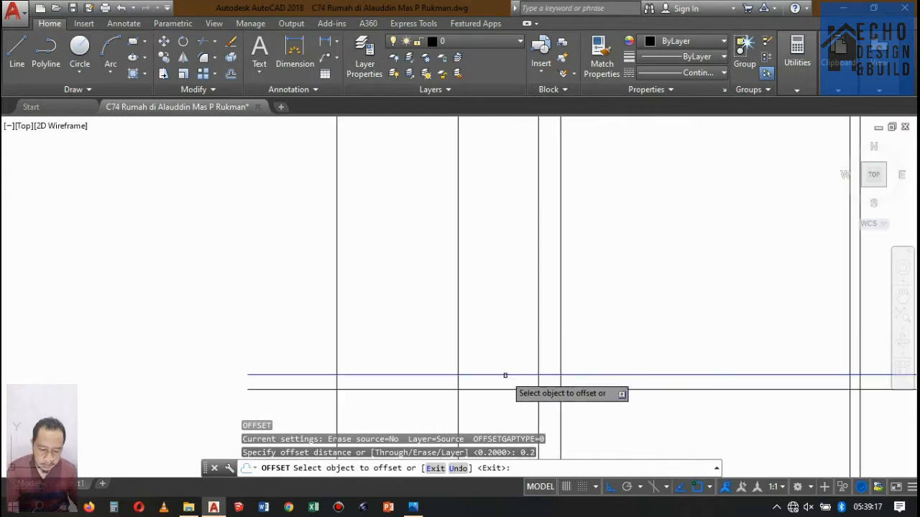
pyautogui.click(506, 374)
pyautogui.click(499, 321)
pyautogui.press('Return')
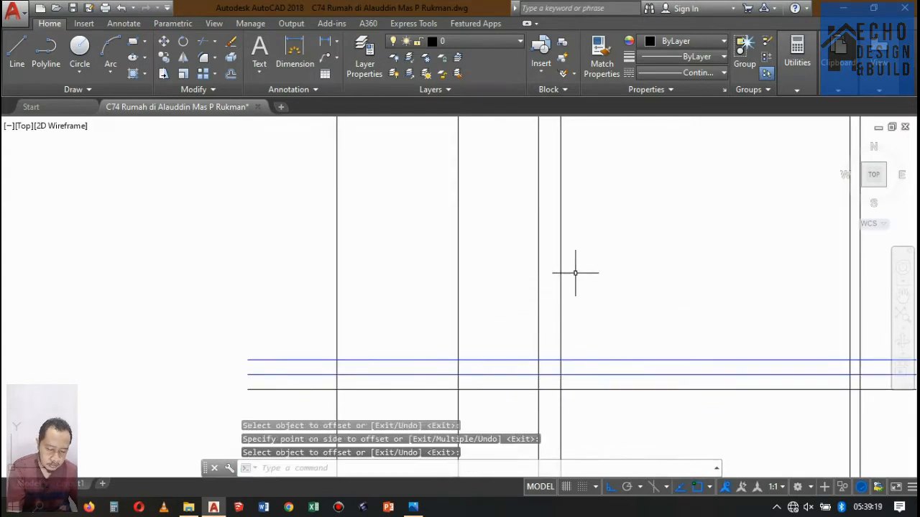
# Step: Change the colour of the uppermost horizontal line to grey (99,100,102)
pyautogui.scroll(-4, 575, 271)
pyautogui.scroll(3, 530, 294)
pyautogui.click(521, 296)
pyautogui.click(522, 171)
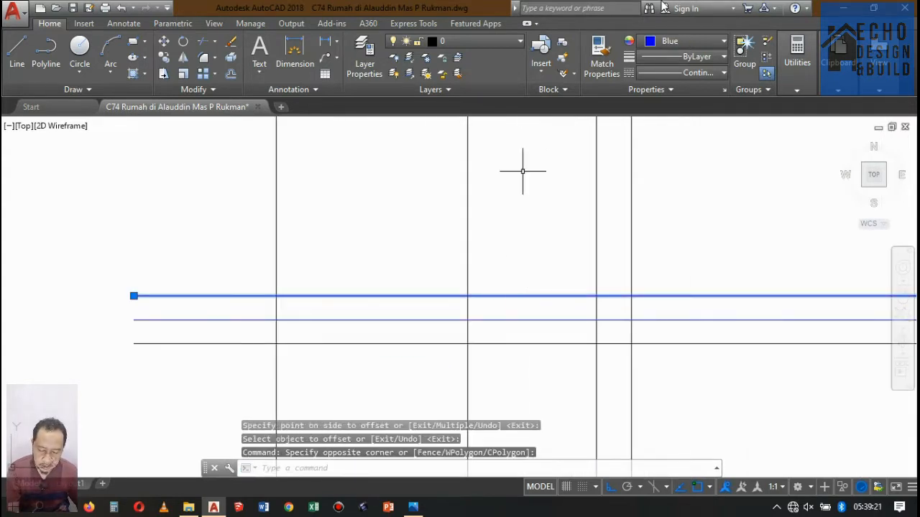
pyautogui.click(671, 43)
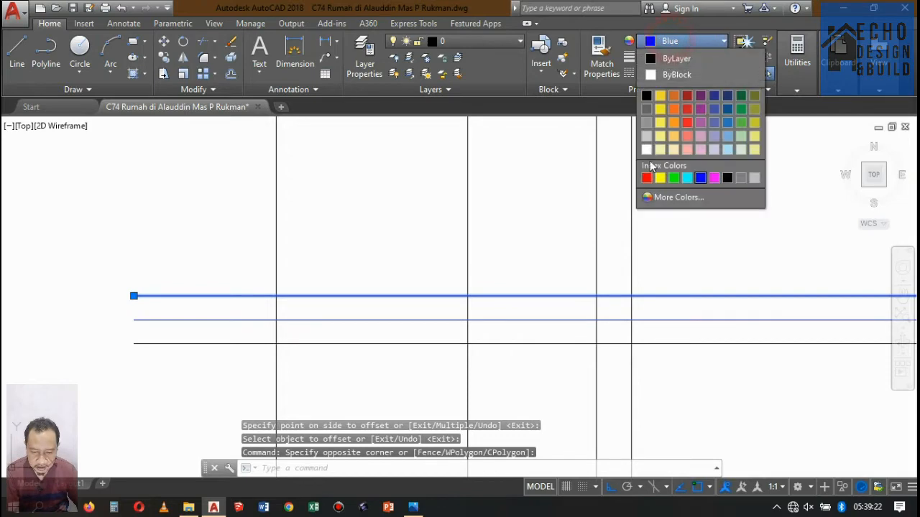
pyautogui.click(650, 110)
pyautogui.press('Escape')
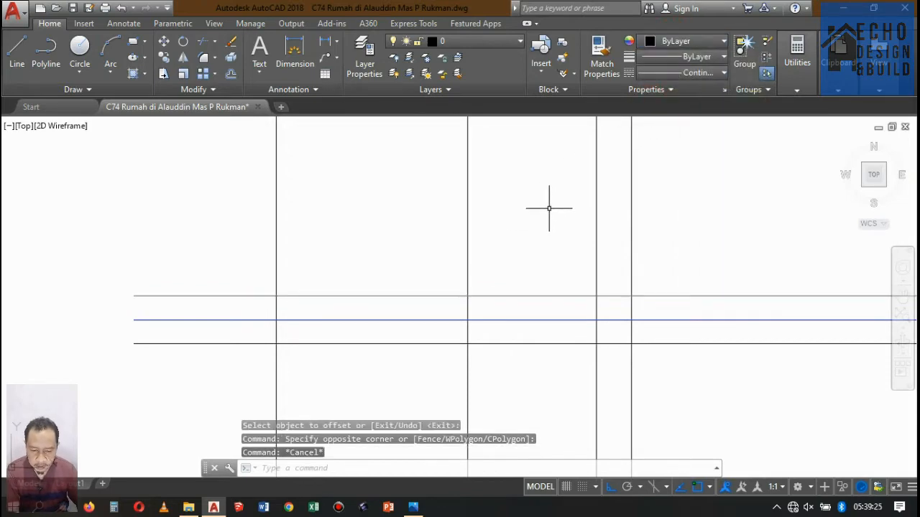
# Step: Check the Ruang Tamu level in the Lantai 1 plan and offset the grey level line upward by 0.05
pyautogui.write('o')
pyautogui.press('Return')
pyautogui.scroll(-6, 663, 257)
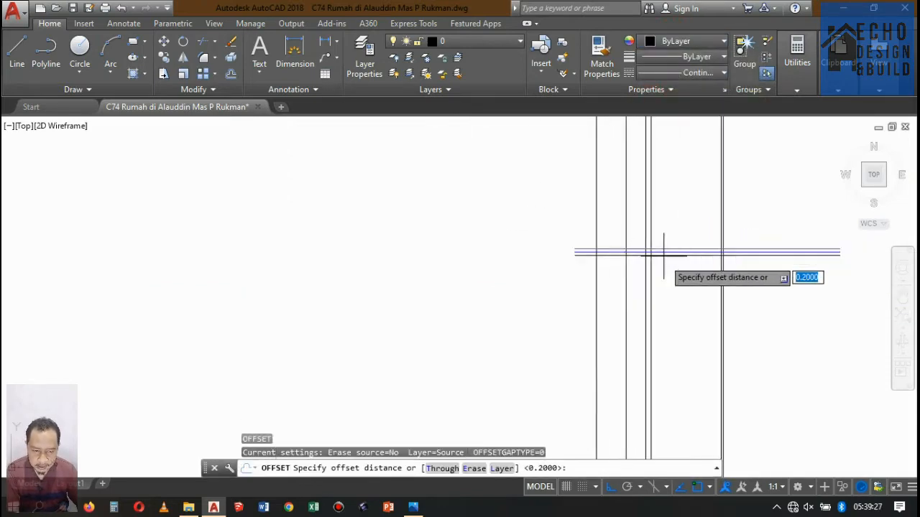
pyautogui.scroll(8, 617, 285)
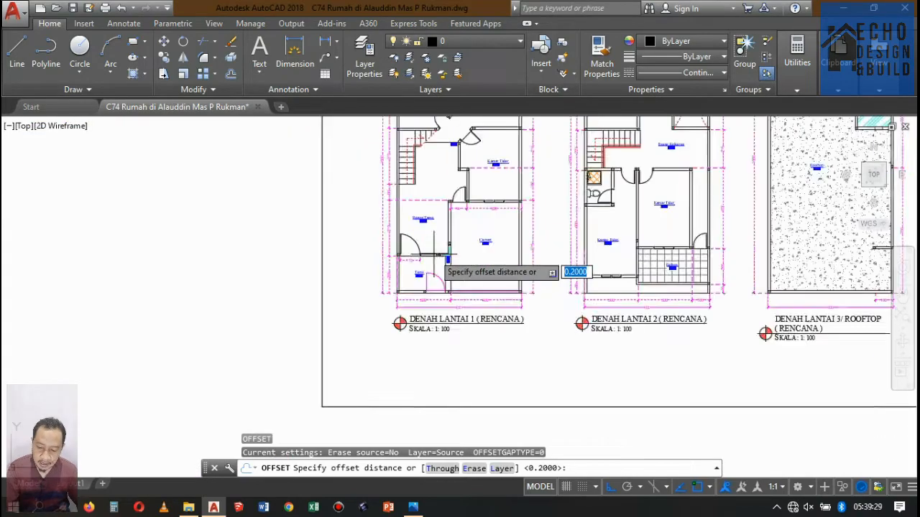
pyautogui.scroll(2, 467, 201)
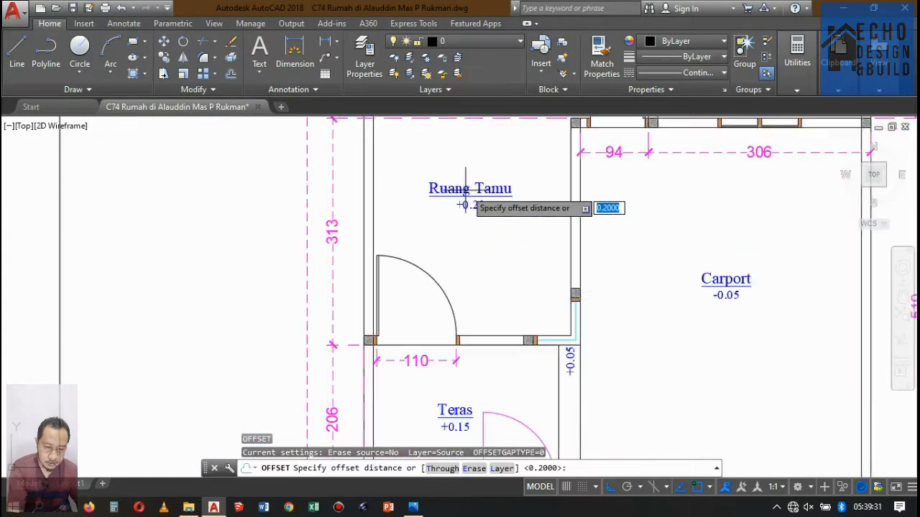
pyautogui.scroll(-2, 467, 198)
pyautogui.scroll(2, 467, 194)
pyautogui.scroll(-6, 468, 195)
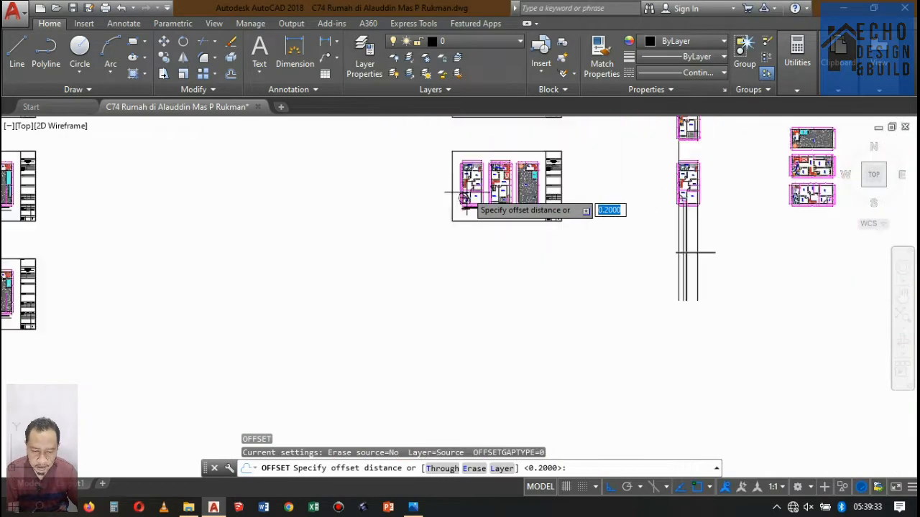
pyautogui.scroll(8, 568, 216)
pyautogui.scroll(5, 621, 240)
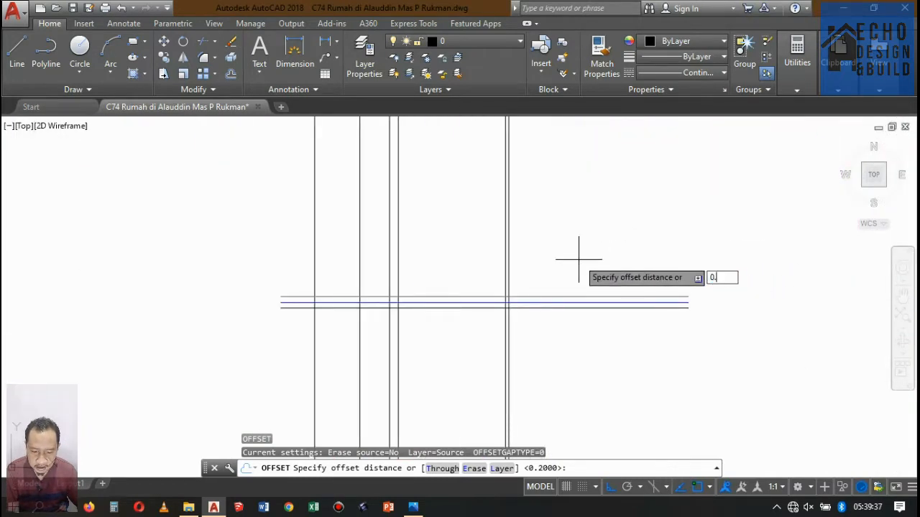
pyautogui.press('Return')
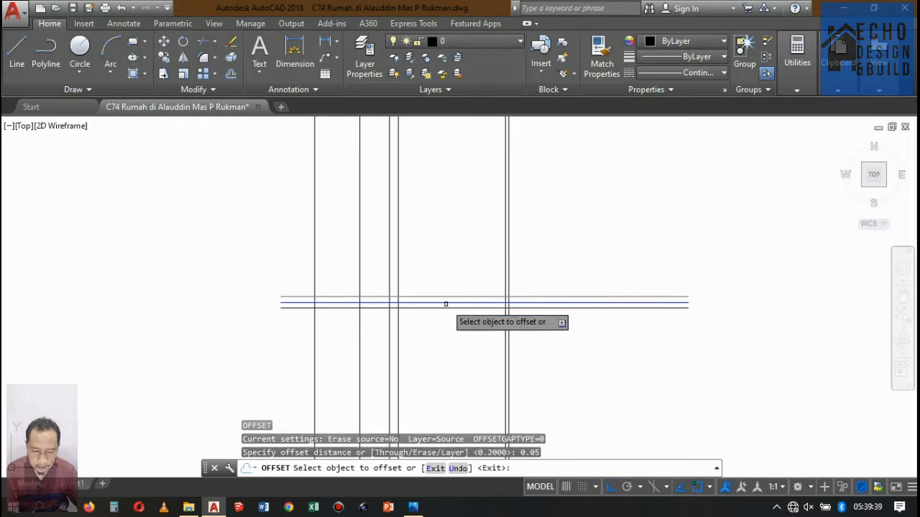
pyautogui.scroll(2, 431, 302)
pyautogui.click(413, 297)
pyautogui.click(412, 284)
pyautogui.press('Return')
# Step: Change the uppermost level line's colour to red and its linetype to HIDDEN2
pyautogui.scroll(3, 406, 291)
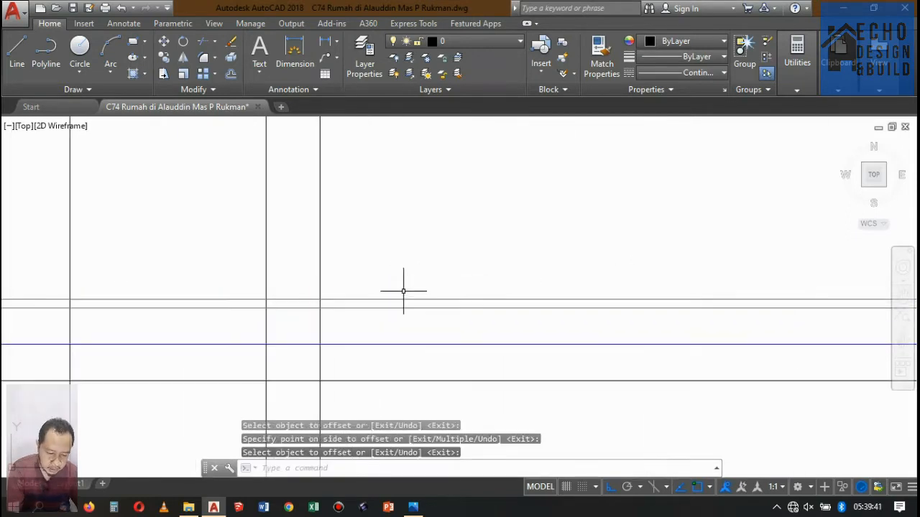
pyautogui.click(409, 298)
pyautogui.click(407, 304)
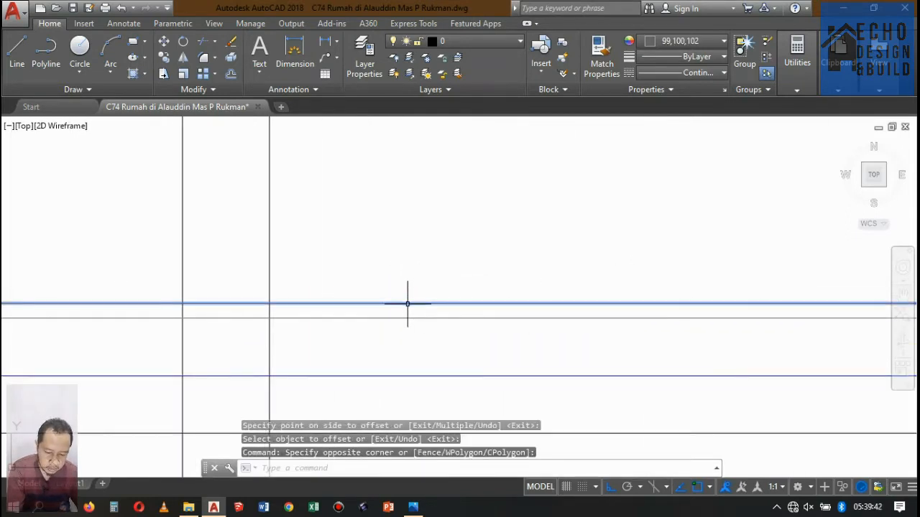
pyautogui.click(657, 43)
pyautogui.click(647, 178)
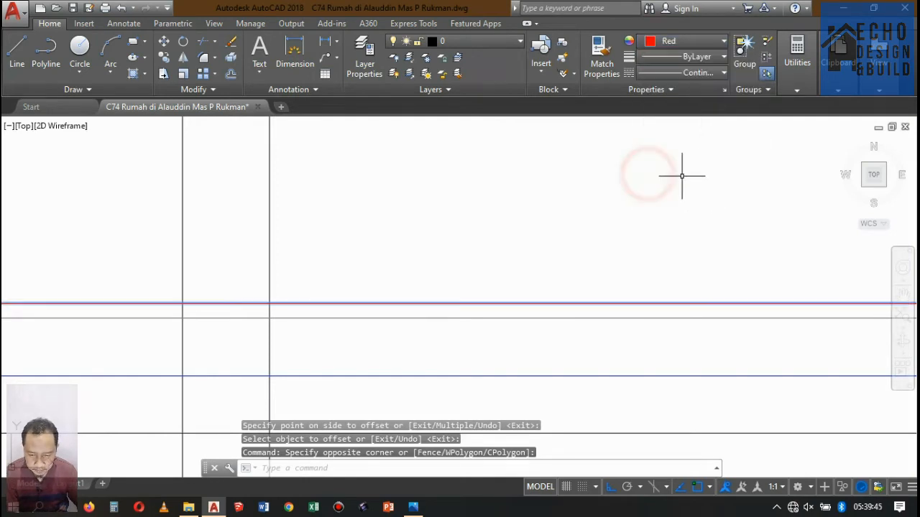
pyautogui.click(682, 73)
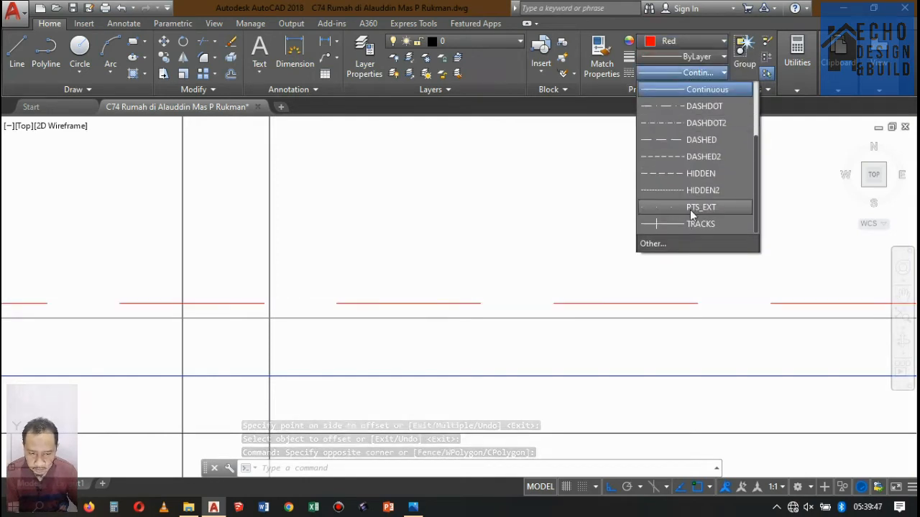
pyautogui.click(688, 189)
pyautogui.scroll(-3, 591, 203)
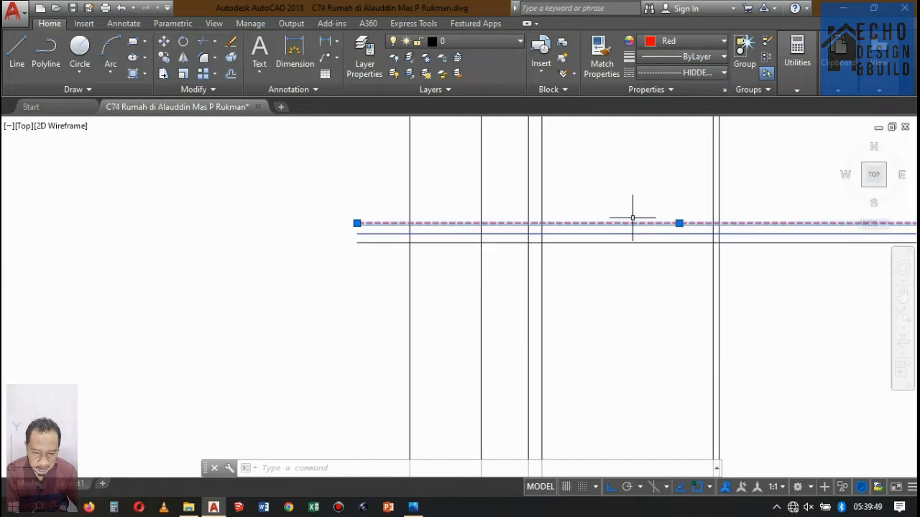
pyautogui.press('Escape')
# Step: Trim the ends of the four level lines that extend past the rightmost projection line
pyautogui.press('Return')
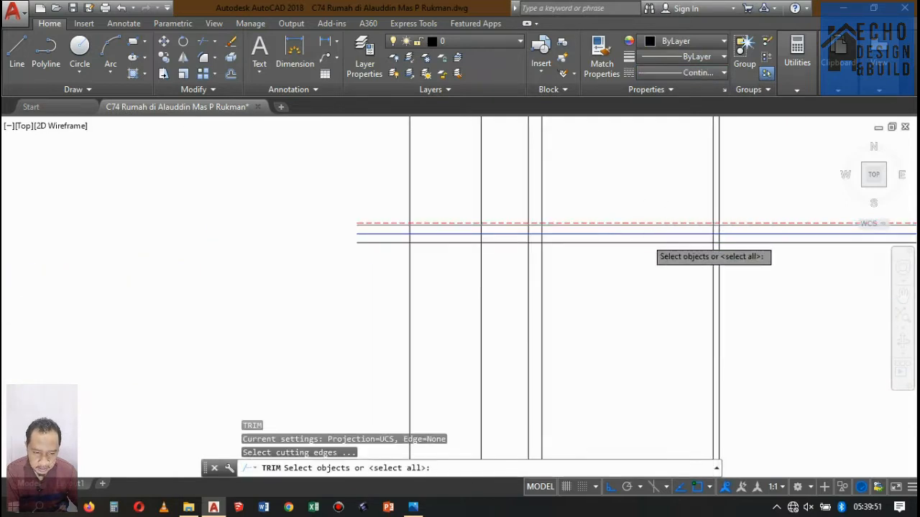
pyautogui.scroll(-4, 646, 237)
pyautogui.scroll(4, 689, 234)
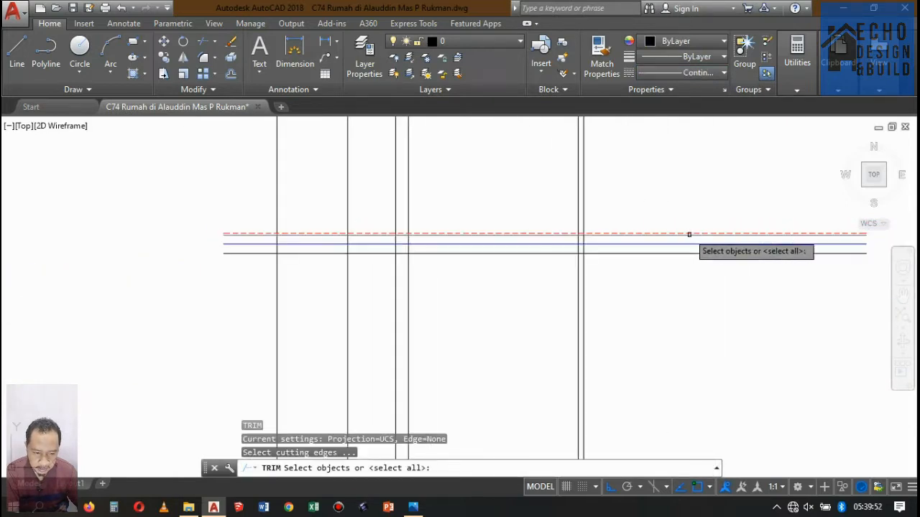
pyautogui.click(584, 218)
pyautogui.press('Return')
pyautogui.click(667, 303)
pyautogui.click(640, 208)
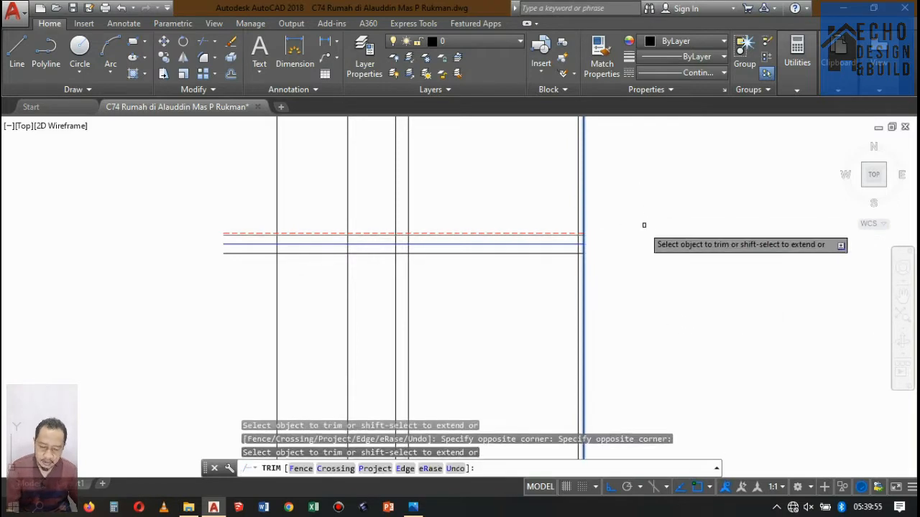
pyautogui.scroll(-4, 618, 259)
pyautogui.scroll(3, 496, 247)
pyautogui.press('Return')
# Step: Trim the ends of the four level lines that extend past the leftmost projection line
pyautogui.press('Return')
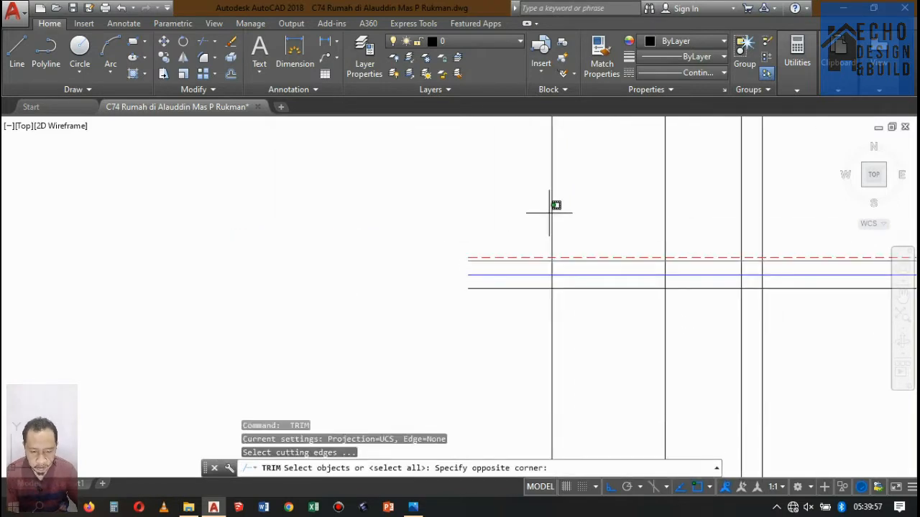
pyautogui.click(551, 212)
pyautogui.click(553, 221)
pyautogui.press('Return')
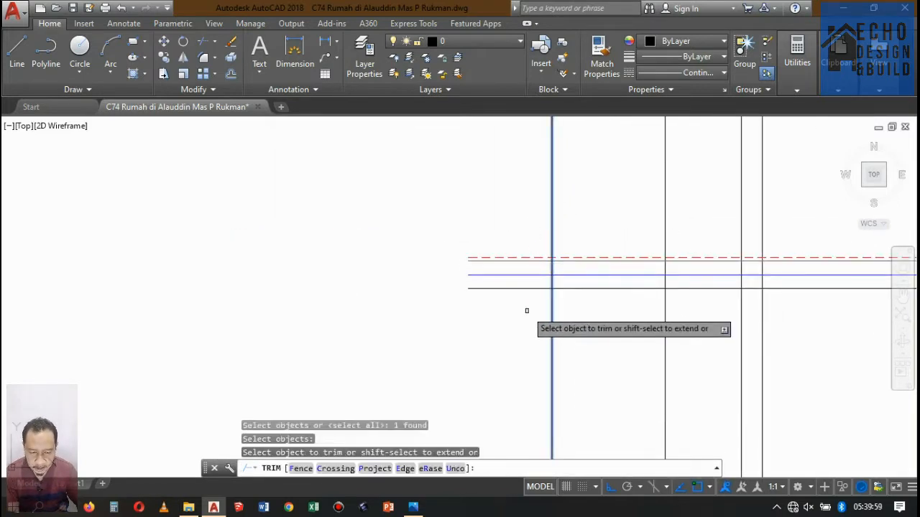
pyautogui.click(526, 310)
pyautogui.click(496, 223)
pyautogui.scroll(-5, 517, 257)
pyautogui.scroll(4, 567, 230)
pyautogui.scroll(2, 468, 311)
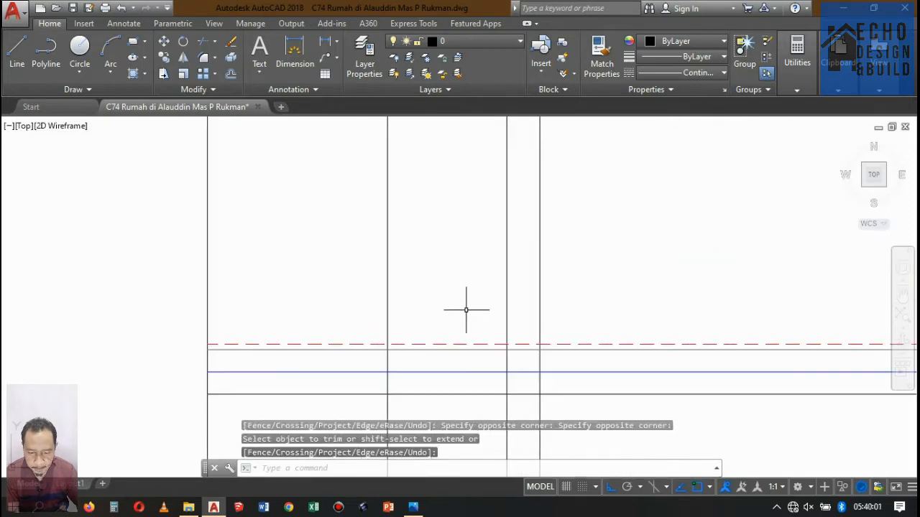
# Step: Examine the spacing of the trimmed level lines where they cross the projection lines
pyautogui.scroll(-3, 554, 246)
pyautogui.scroll(3, 528, 268)
pyautogui.scroll(4, 529, 266)
pyautogui.scroll(-6, 535, 269)
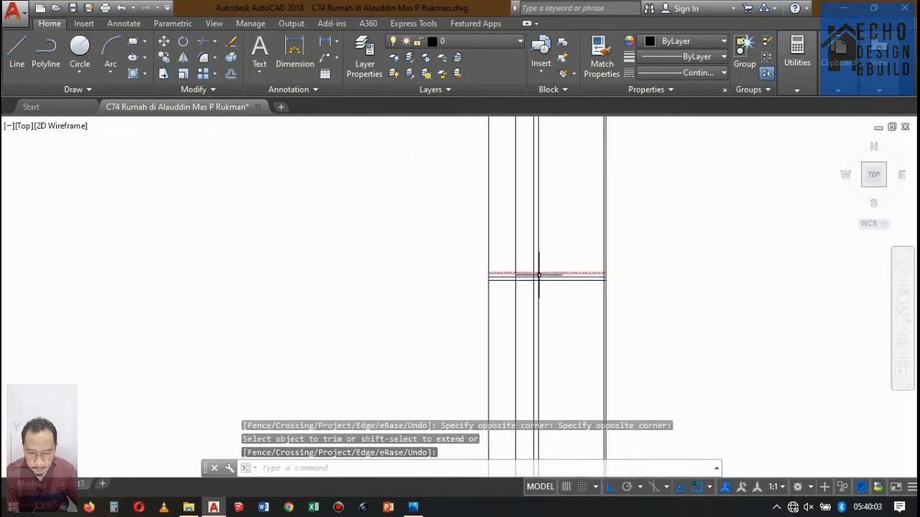
pyautogui.scroll(5, 544, 268)
pyautogui.scroll(-4, 503, 281)
pyautogui.scroll(6, 507, 266)
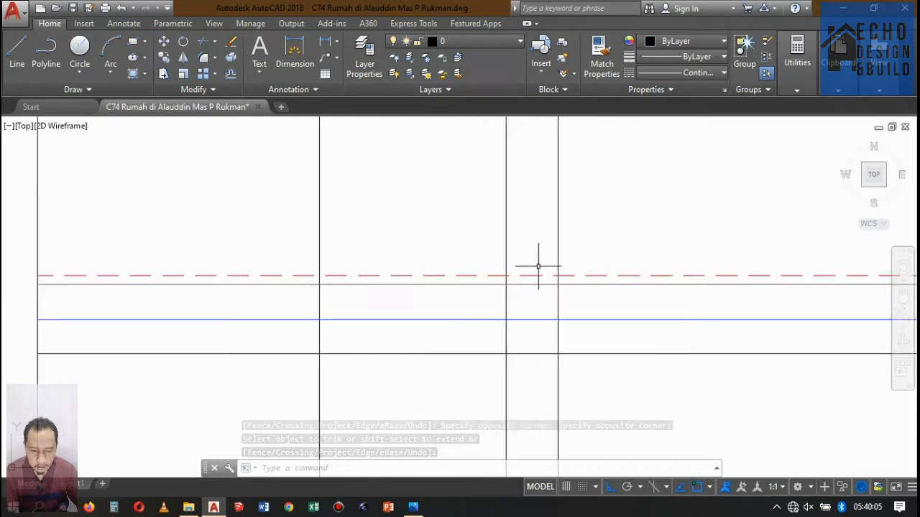
pyautogui.scroll(-5, 568, 263)
pyautogui.scroll(4, 575, 267)
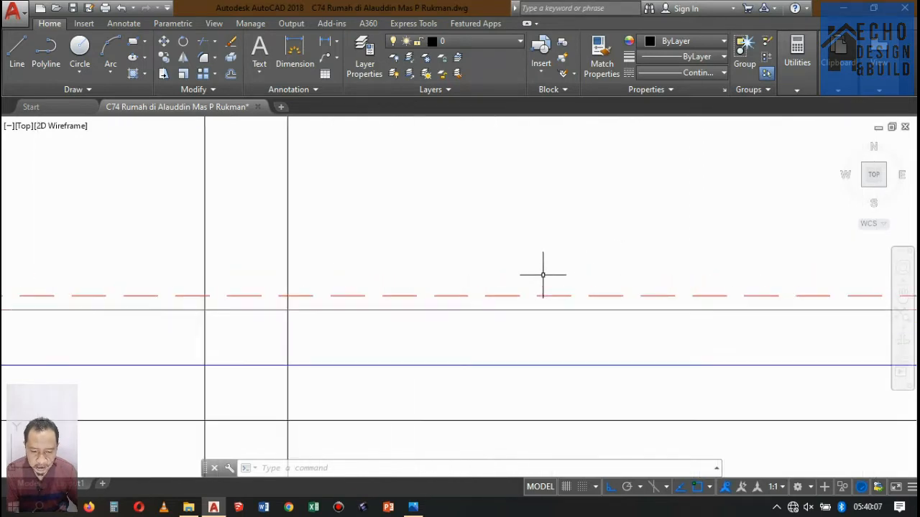
pyautogui.scroll(-4, 554, 264)
pyautogui.scroll(5, 562, 262)
pyautogui.scroll(2, 565, 263)
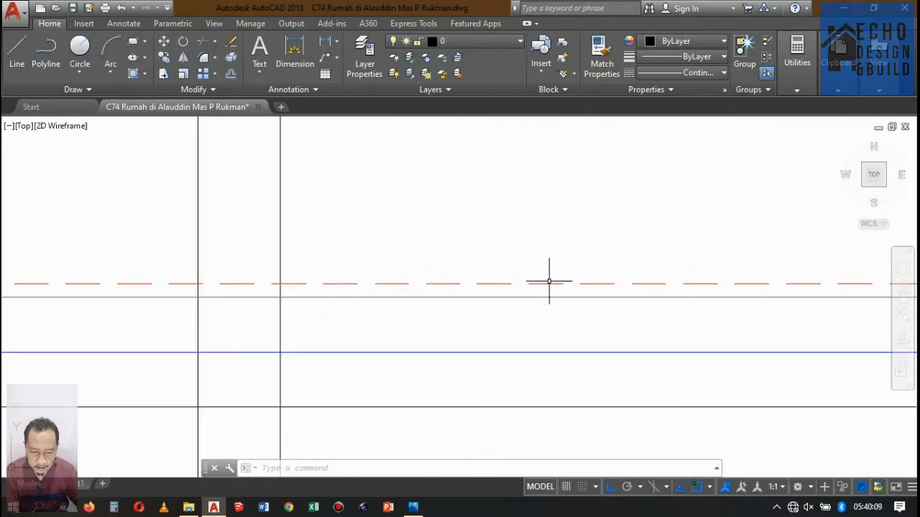
pyautogui.scroll(-2, 532, 316)
pyautogui.scroll(2, 539, 295)
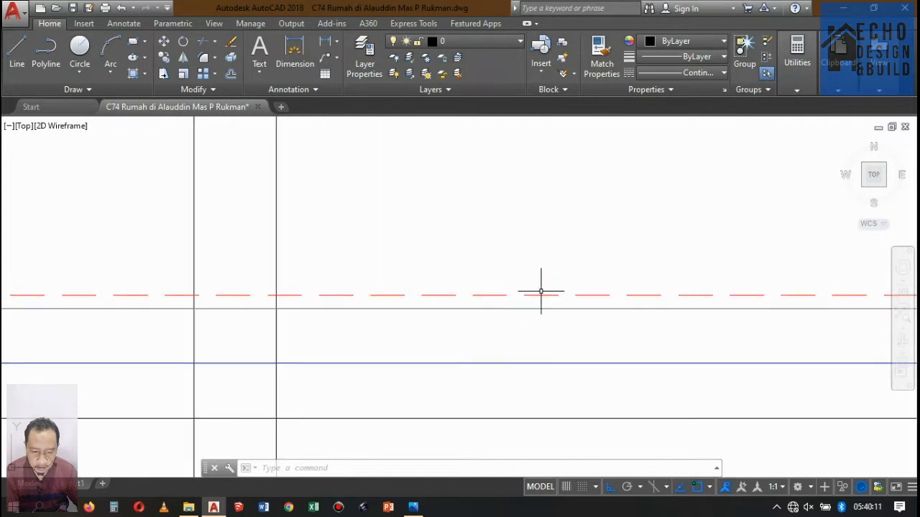
# Step: Offset the red dashed level line downward by 0.2
pyautogui.press('o')
pyautogui.press('Return')
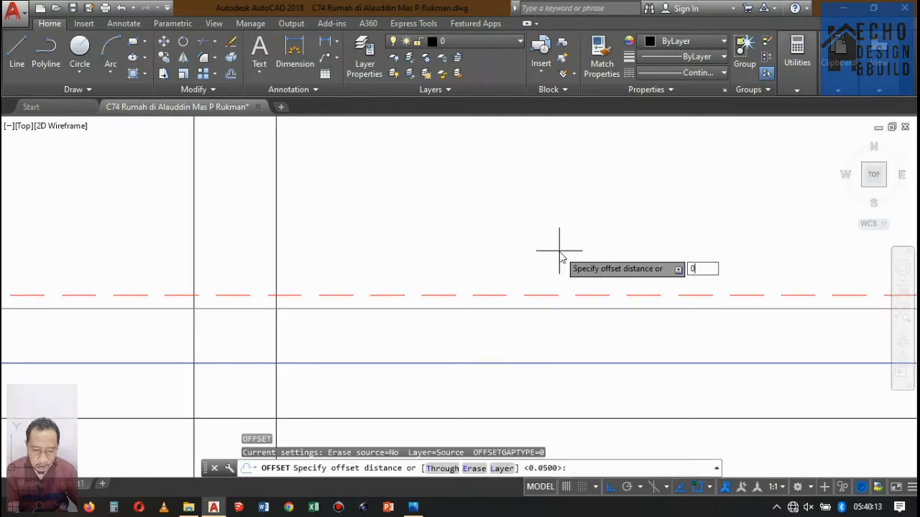
pyautogui.press('Return')
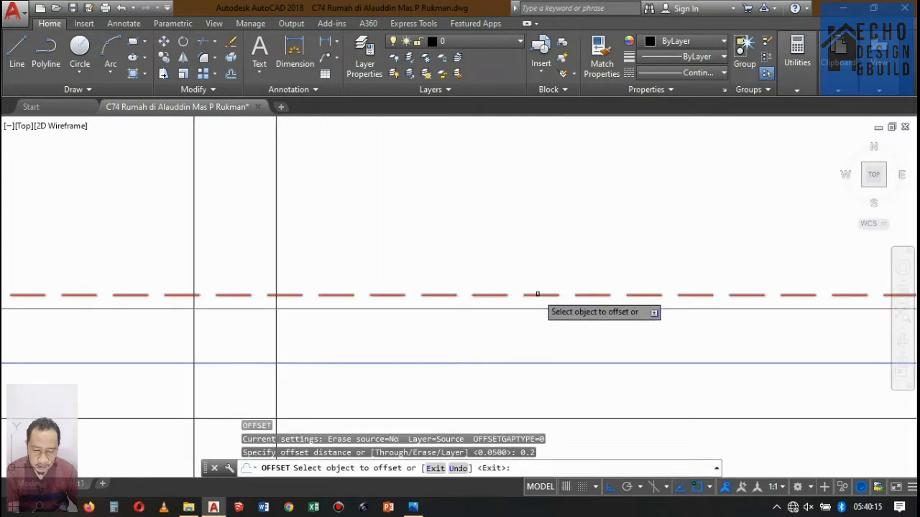
pyautogui.click(537, 295)
pyautogui.click(536, 316)
pyautogui.press('Return')
pyautogui.scroll(-3, 575, 266)
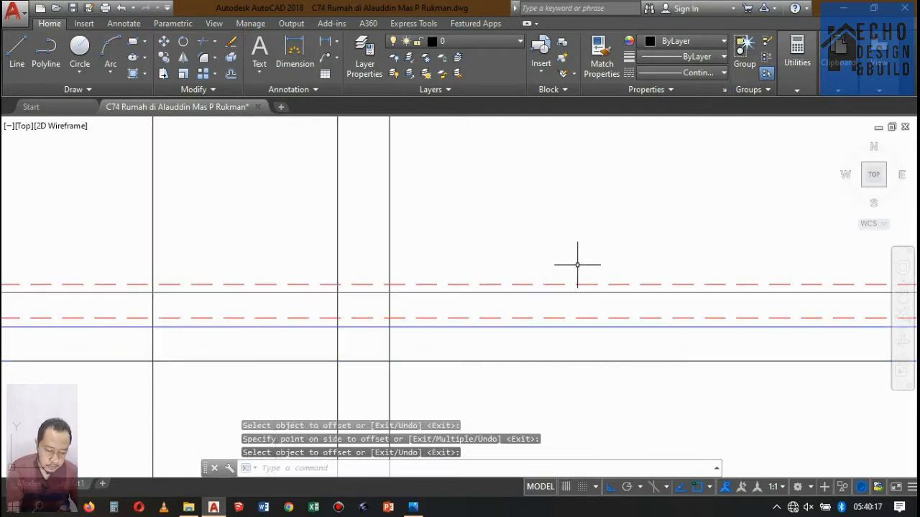
# Step: Examine the room floor-level labels on the planned and existing floor plan sheets
pyautogui.scroll(3, 545, 286)
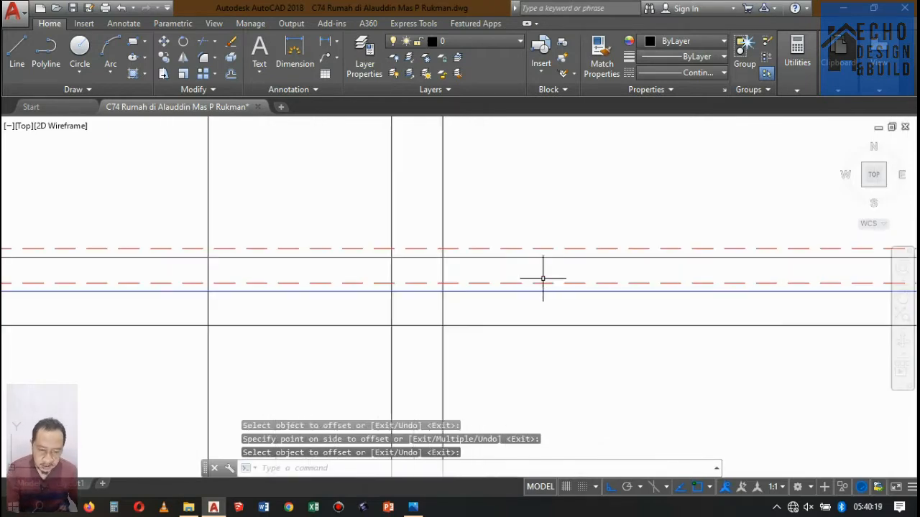
pyautogui.scroll(-12, 544, 279)
pyautogui.scroll(5, 417, 250)
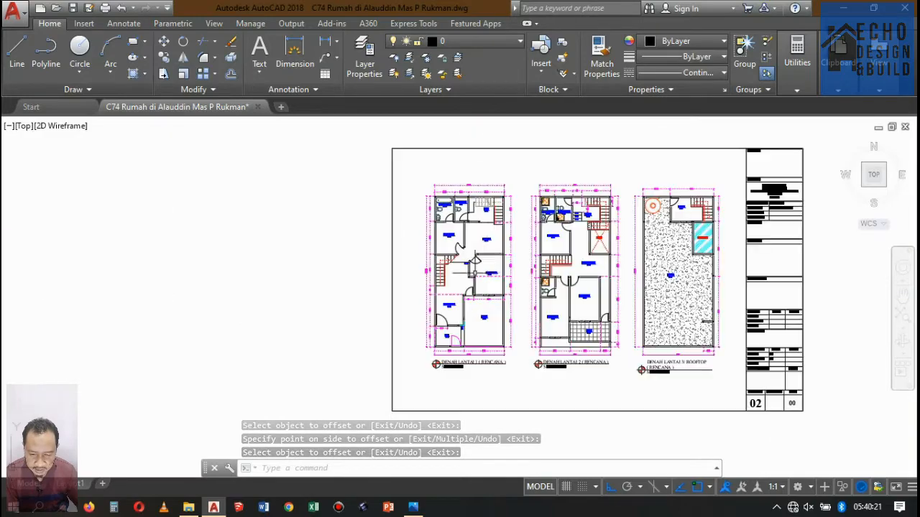
pyautogui.scroll(8, 474, 261)
pyautogui.scroll(-10, 488, 223)
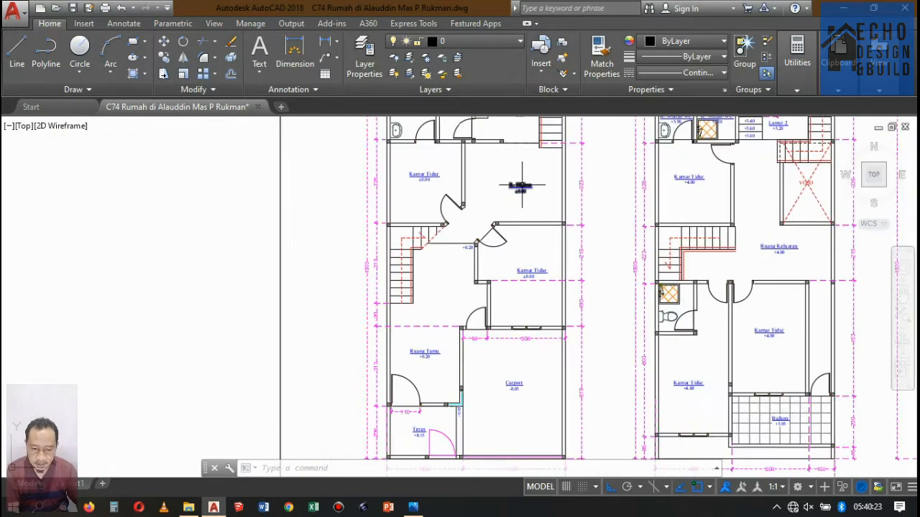
pyautogui.scroll(3, 474, 216)
pyautogui.scroll(-3, 474, 216)
pyautogui.scroll(-3, 513, 201)
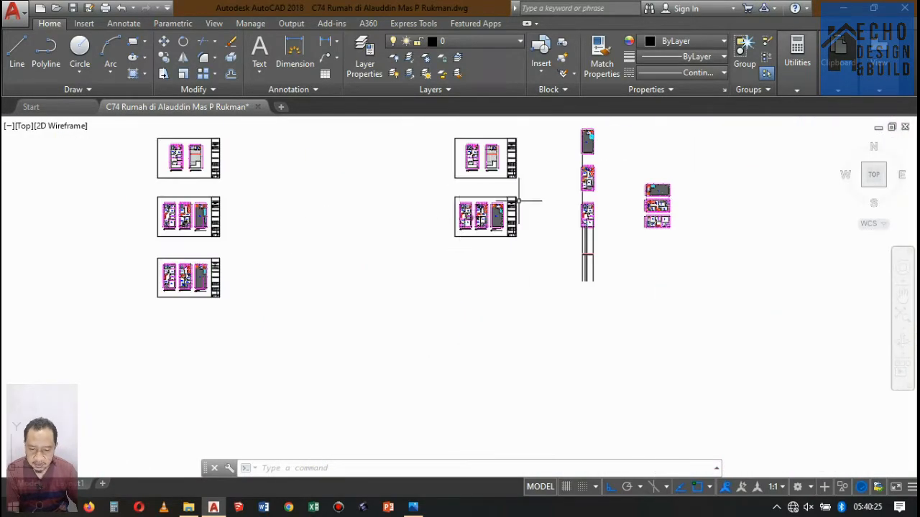
pyautogui.scroll(10, 503, 215)
pyautogui.scroll(-7, 510, 230)
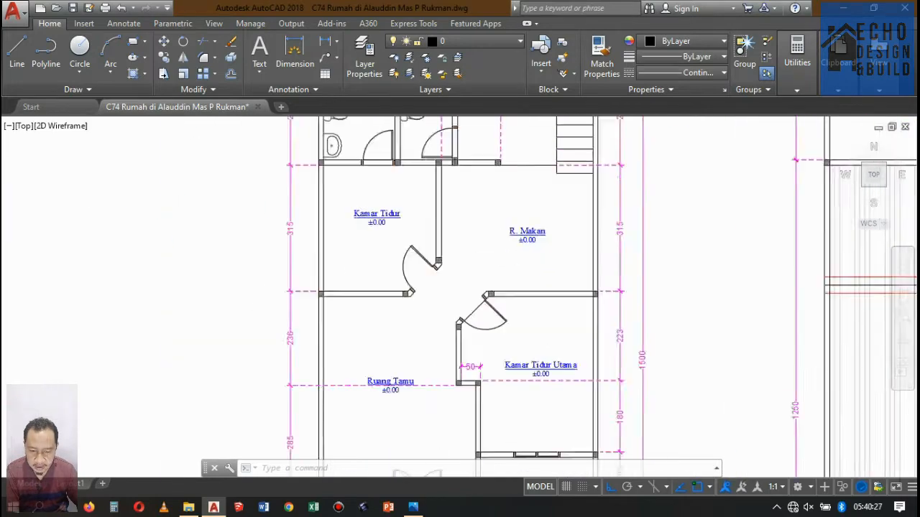
pyautogui.scroll(3, 403, 278)
pyautogui.scroll(-3, 475, 231)
pyautogui.scroll(-6, 511, 216)
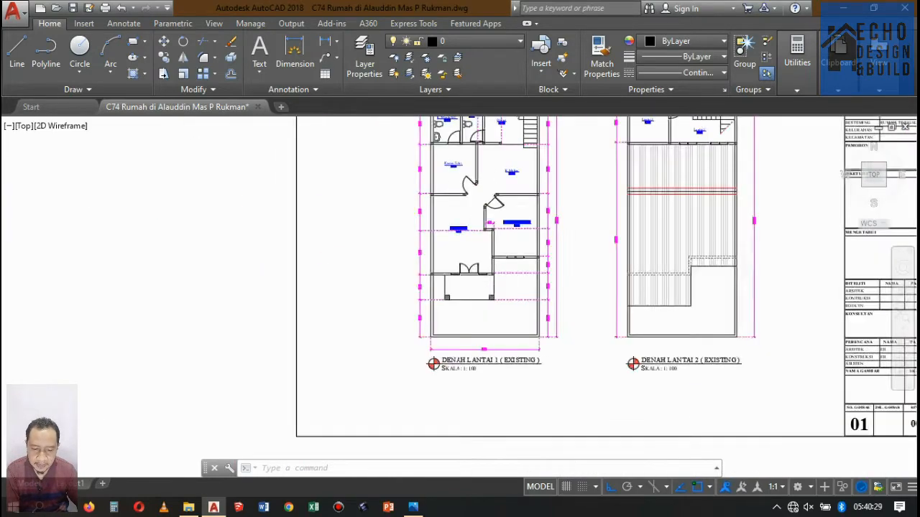
# Step: Try to trim the bottom level line between the projection lines with all objects as cutting edges, and undo the trim
pyautogui.scroll(12, 584, 264)
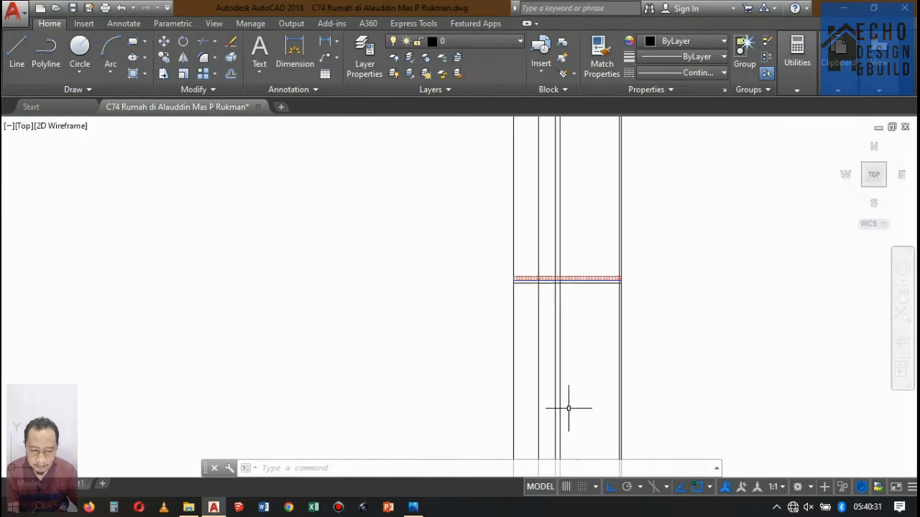
pyautogui.scroll(-4, 565, 256)
pyautogui.scroll(2, 447, 251)
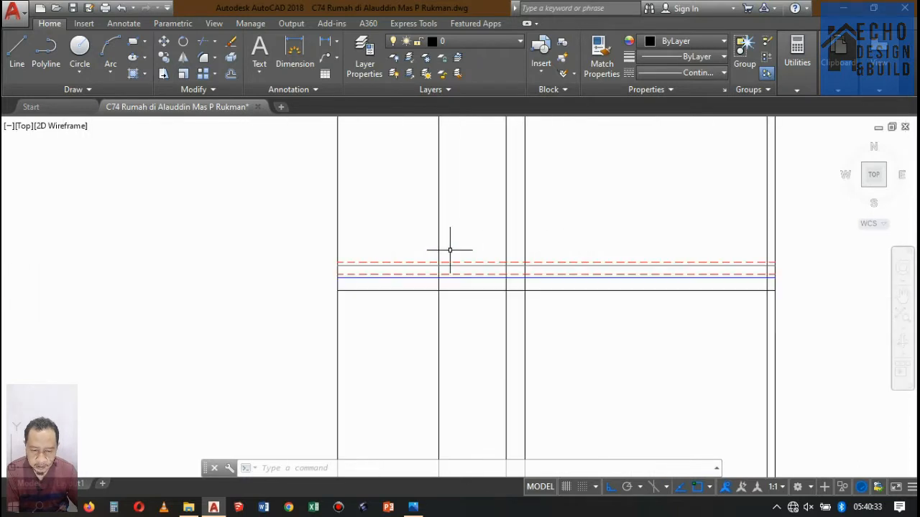
pyautogui.scroll(-3, 493, 261)
pyautogui.scroll(3, 494, 262)
pyautogui.write('r')
pyautogui.press('Return')
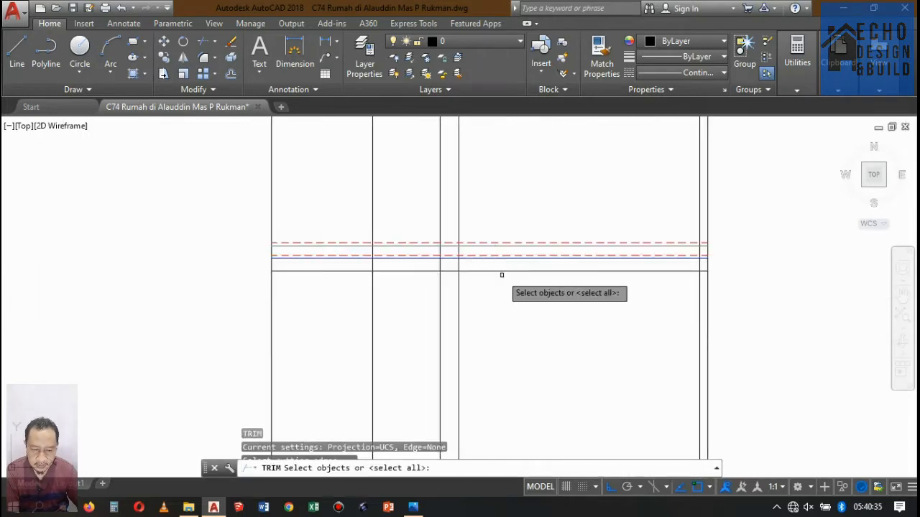
pyautogui.press('Return')
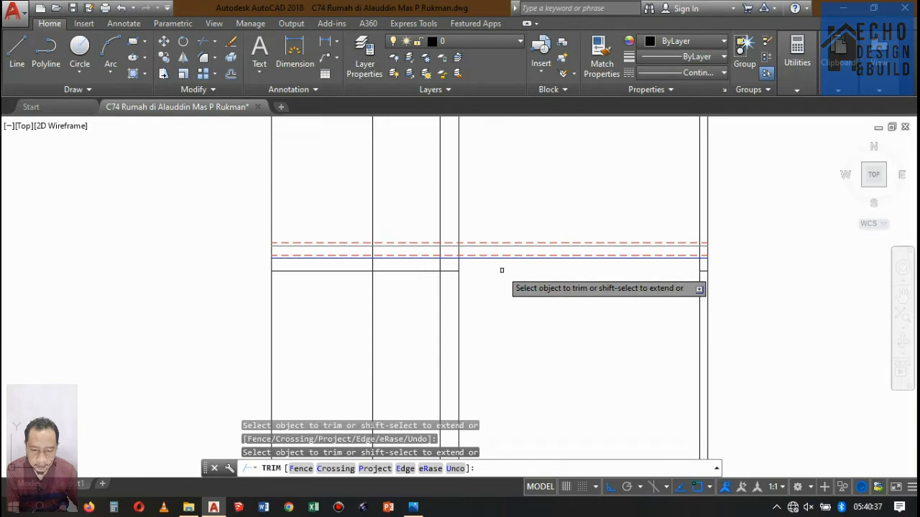
pyautogui.press('Escape')
pyautogui.hotkey('ctrl', 'z')
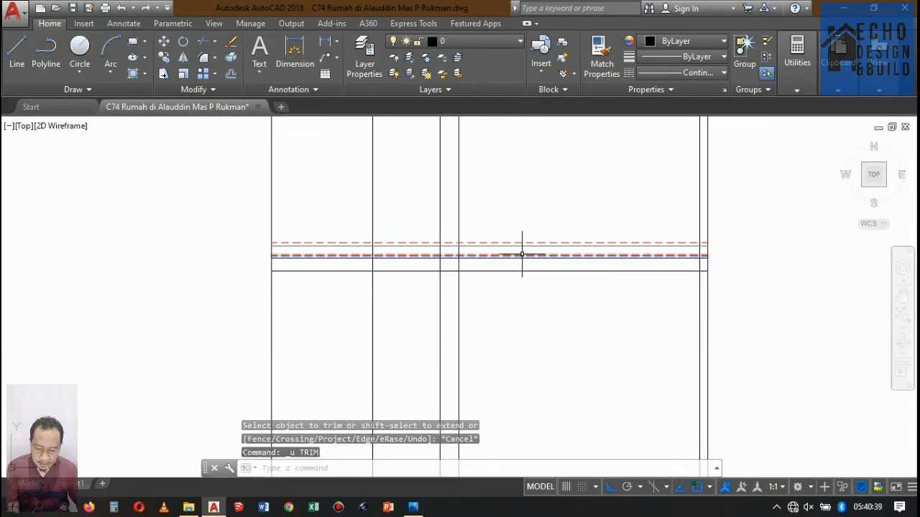
# Step: Trim all vertical projection lines below the bottom level line, using that line as the cutting edge
pyautogui.press('Return')
pyautogui.click(525, 271)
pyautogui.press('Return')
pyautogui.click(773, 324)
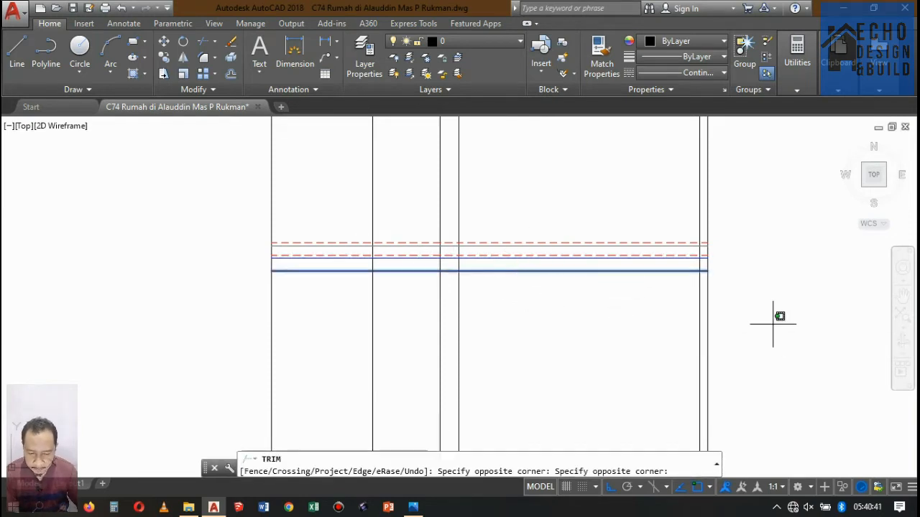
pyautogui.click(347, 309)
pyautogui.click(444, 261)
pyautogui.press('Return')
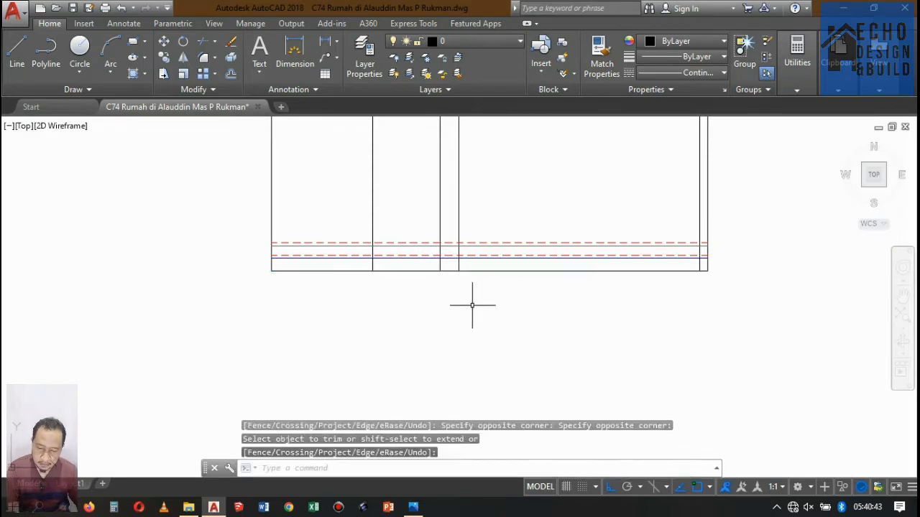
# Step: Examine the trimmed projection lines and the floor-level labels on the ground-floor plan above them
pyautogui.scroll(-6, 496, 324)
pyautogui.scroll(-3, 519, 256)
pyautogui.scroll(5, 517, 267)
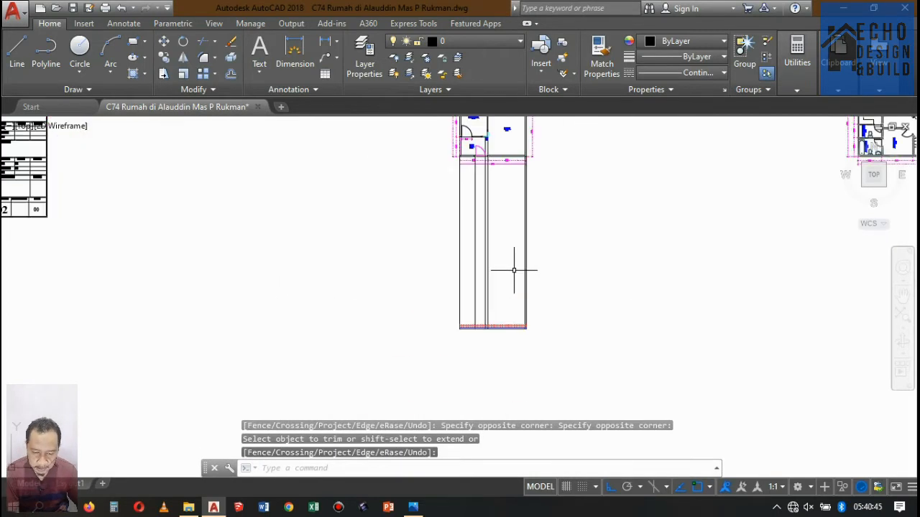
pyautogui.scroll(-7, 509, 287)
pyautogui.scroll(7, 514, 273)
pyautogui.scroll(-4, 514, 282)
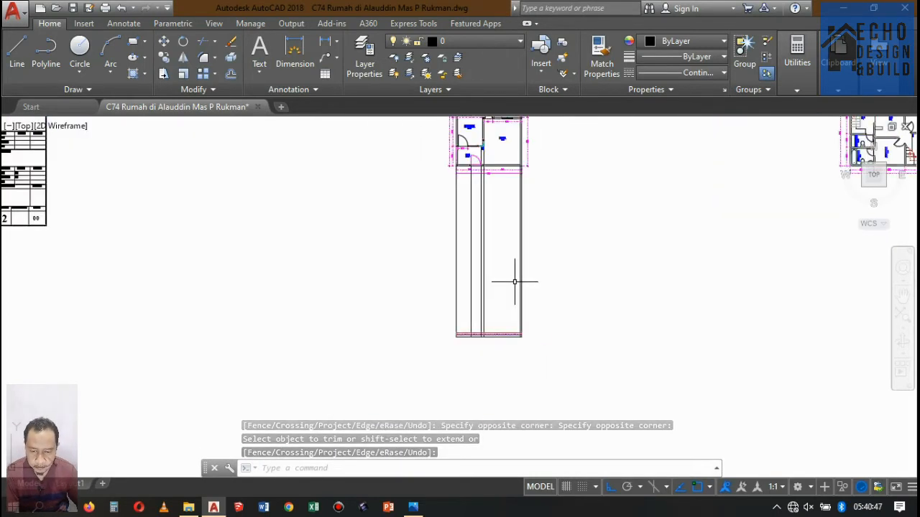
pyautogui.scroll(7, 495, 335)
pyautogui.scroll(-9, 490, 316)
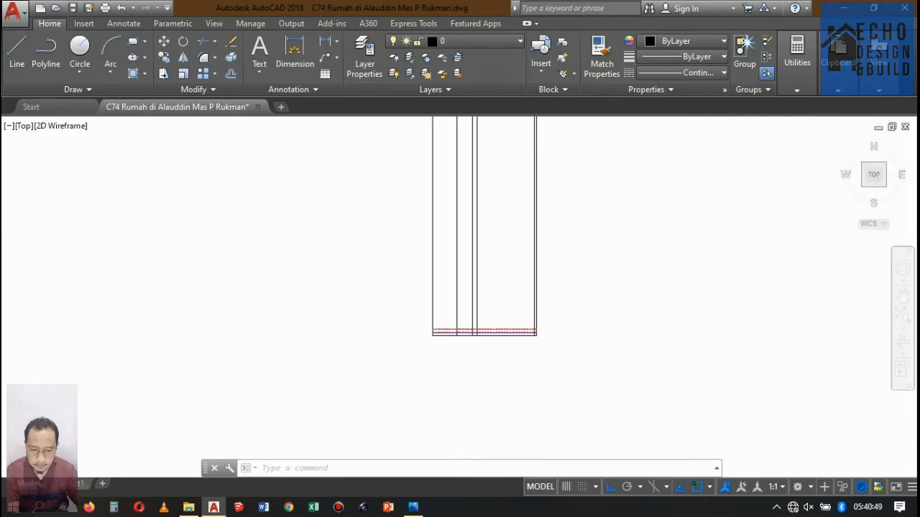
pyautogui.scroll(7, 489, 192)
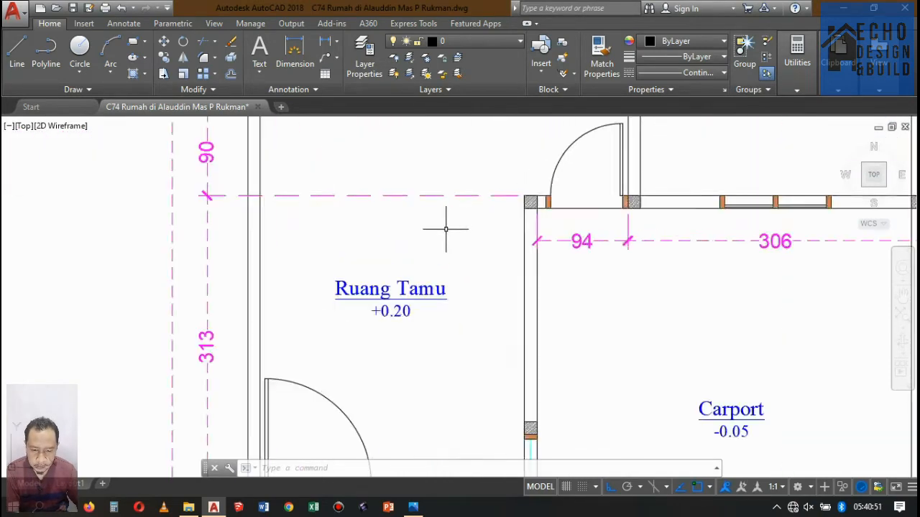
pyautogui.scroll(-3, 445, 230)
pyautogui.scroll(2, 452, 230)
pyautogui.scroll(2, 477, 216)
pyautogui.scroll(-6, 478, 212)
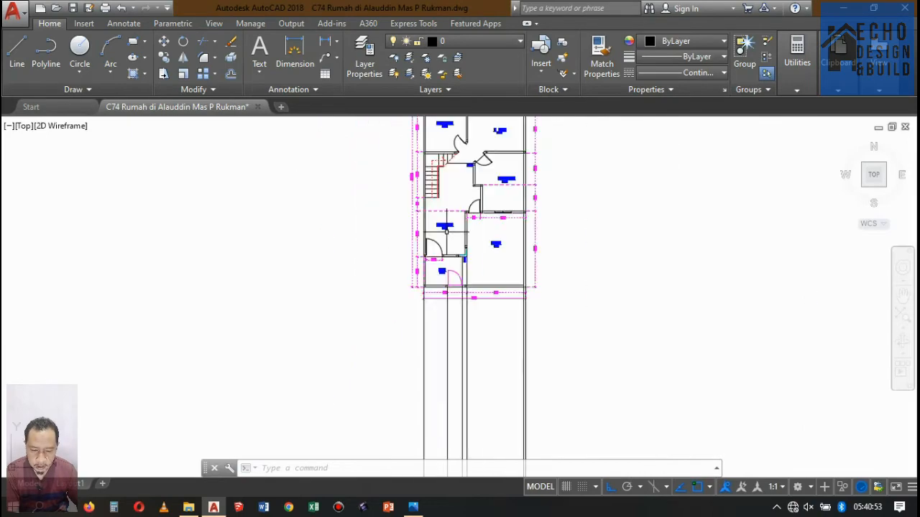
pyautogui.scroll(2, 479, 208)
pyautogui.scroll(-4, 479, 208)
pyautogui.scroll(4, 480, 207)
pyautogui.scroll(-2, 473, 219)
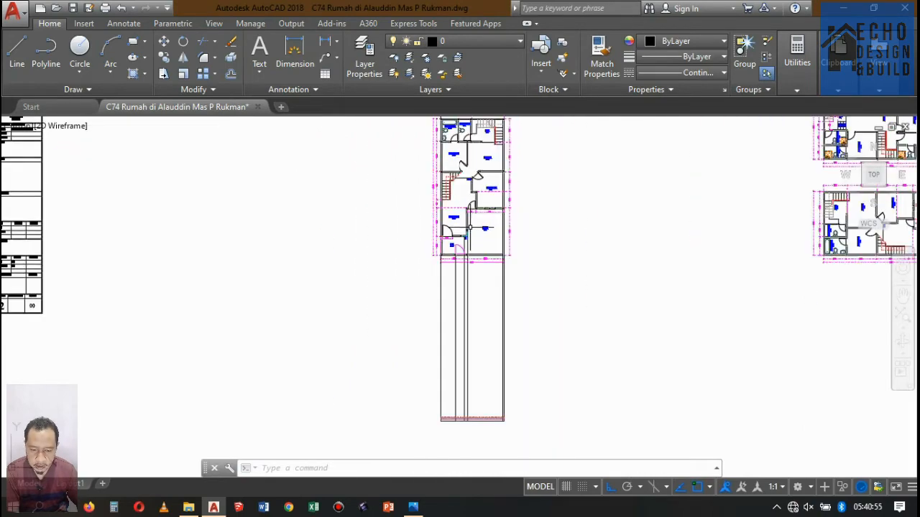
# Step: Examine the floor-level labels of the bedrooms, family room and balcony on the second-floor plan copy
pyautogui.scroll(-4, 467, 232)
pyautogui.scroll(2, 481, 208)
pyautogui.scroll(-4, 506, 206)
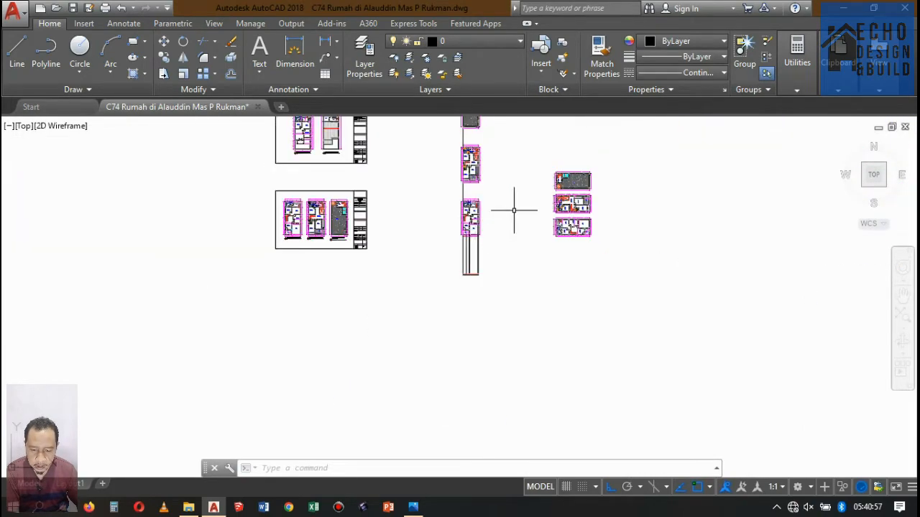
pyautogui.scroll(2, 553, 205)
pyautogui.scroll(2, 568, 205)
pyautogui.scroll(-2, 467, 179)
pyautogui.scroll(6, 437, 168)
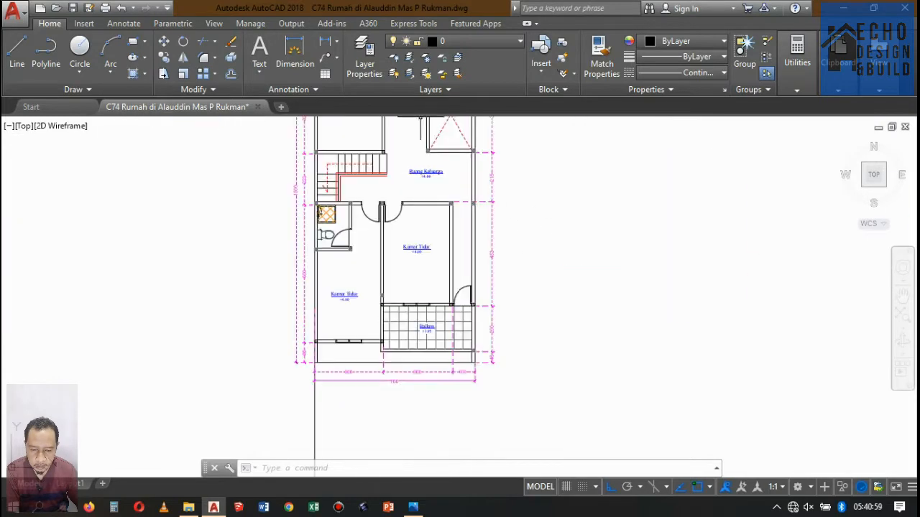
pyautogui.scroll(2, 392, 252)
pyautogui.scroll(-5, 432, 244)
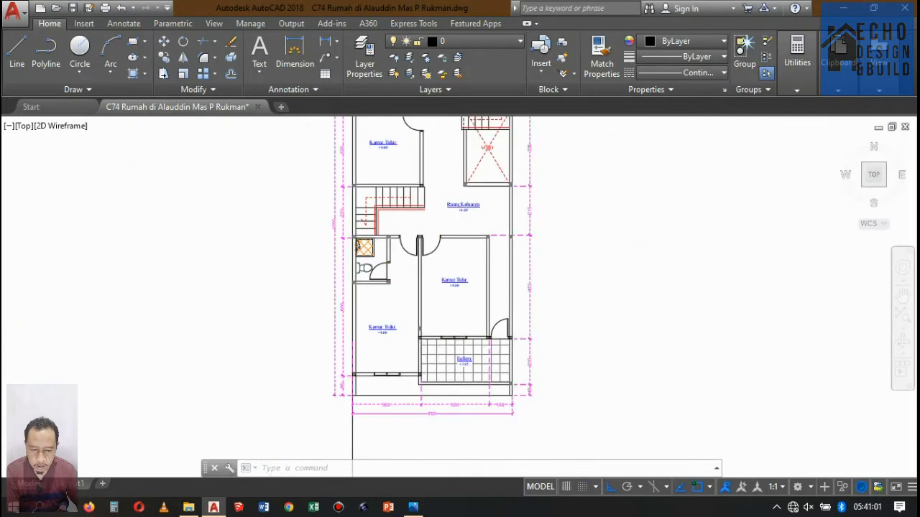
pyautogui.scroll(1, 466, 232)
pyautogui.scroll(-5, 466, 232)
# Step: Offset the lower red dashed level line upward by 4 to place the second-floor level
pyautogui.scroll(9, 471, 324)
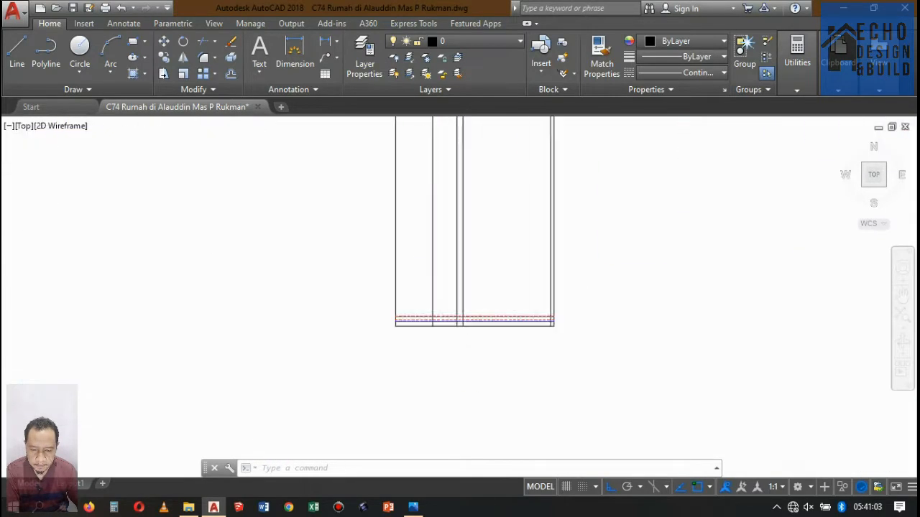
pyautogui.scroll(-3, 499, 358)
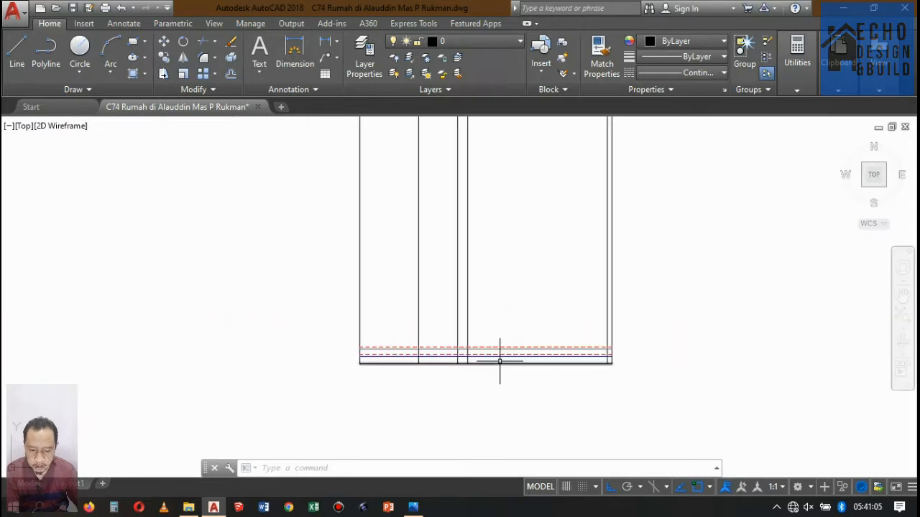
pyautogui.write('o')
pyautogui.press('Return')
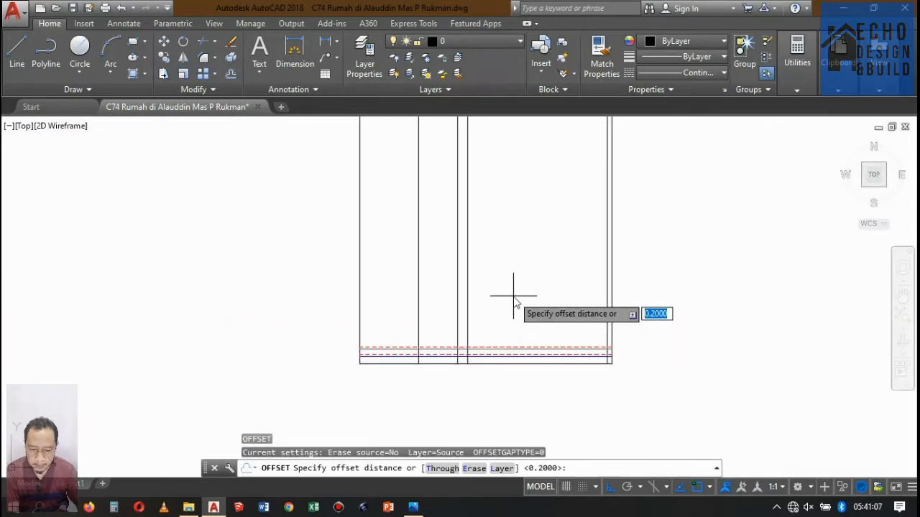
pyautogui.write('4')
pyautogui.press('Return')
pyautogui.scroll(5, 492, 351)
pyautogui.click(482, 397)
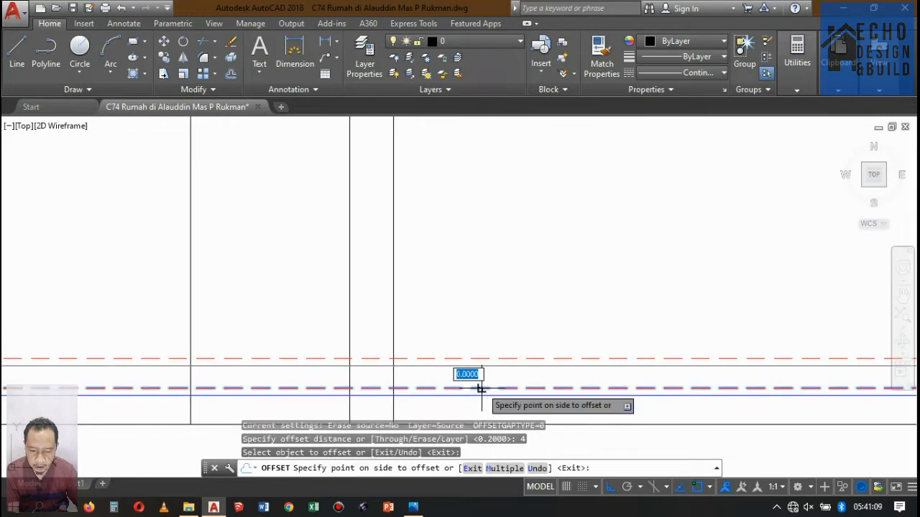
pyautogui.click(495, 267)
pyautogui.scroll(-4, 513, 302)
pyautogui.press('Return')
pyautogui.scroll(5, 512, 265)
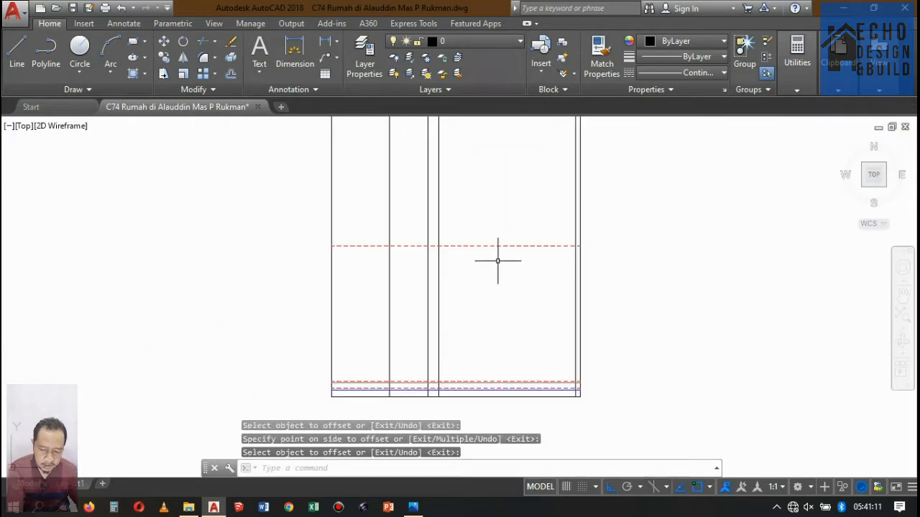
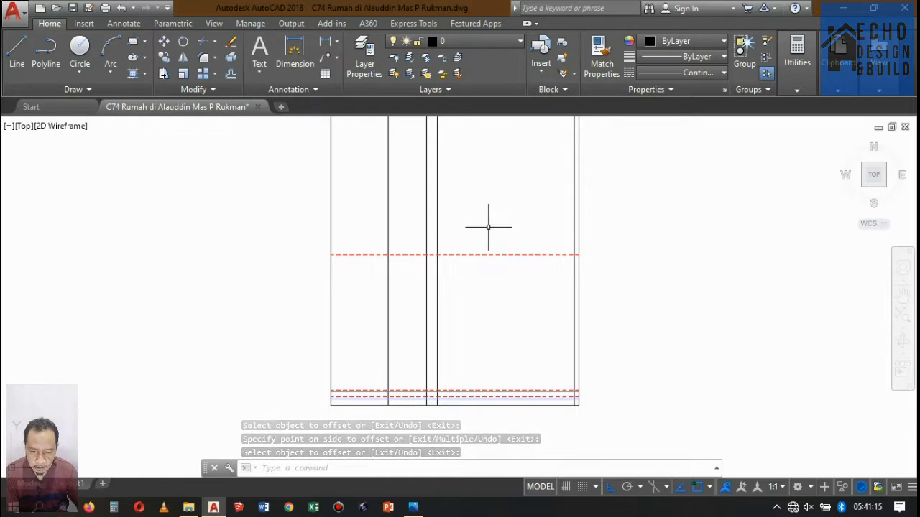
# Step: Offset the second-floor red dashed level line downward by 0.5
pyautogui.press('Return')
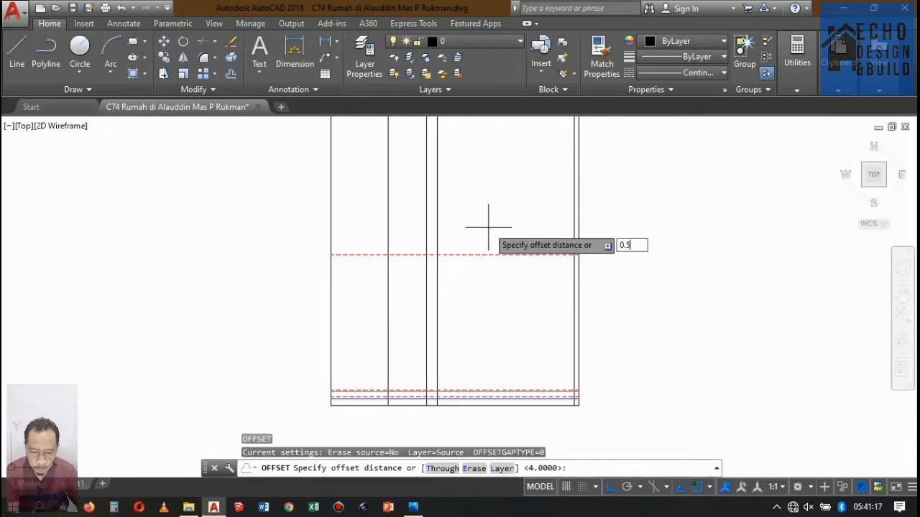
pyautogui.press('Return')
pyautogui.scroll(2, 483, 247)
pyautogui.click(479, 255)
pyautogui.click(485, 263)
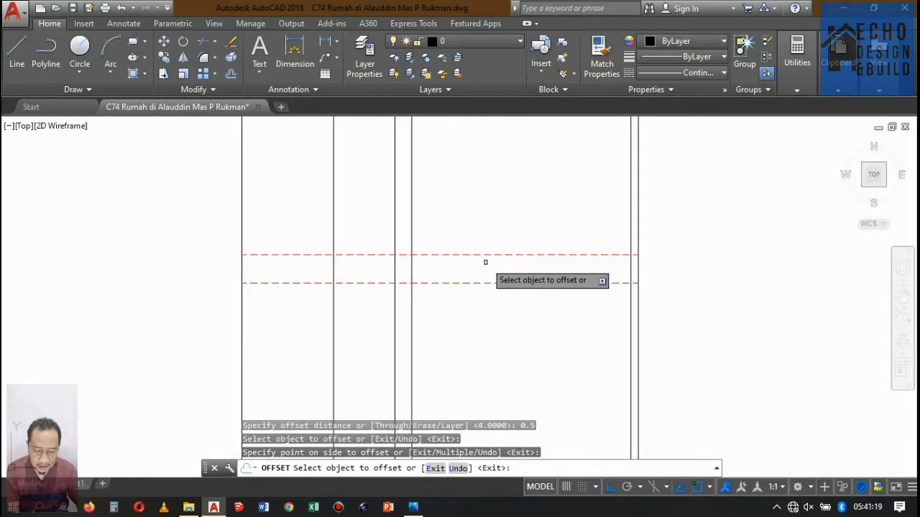
pyautogui.press('Return')
pyautogui.scroll(-3, 514, 215)
pyautogui.scroll(3, 515, 202)
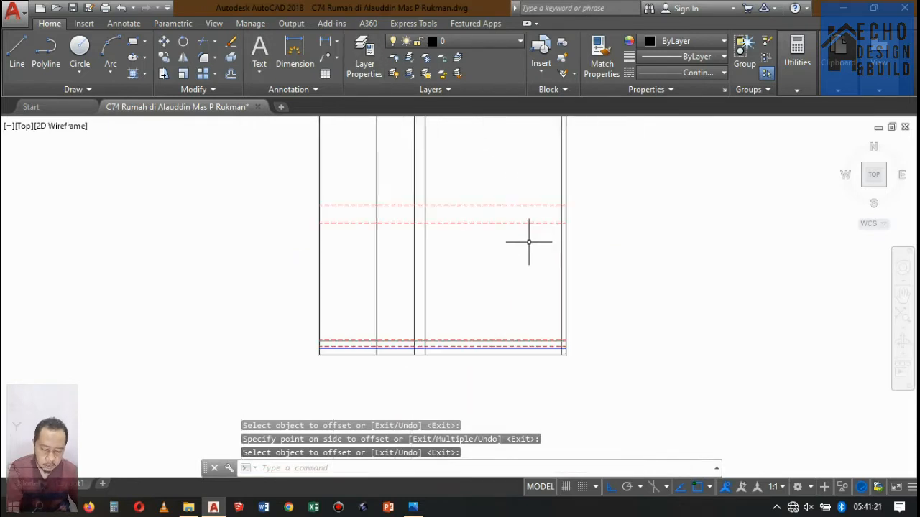
# Step: Change the colour of the dashed line just below the second-floor level line to Blue
pyautogui.click(511, 223)
pyautogui.click(676, 41)
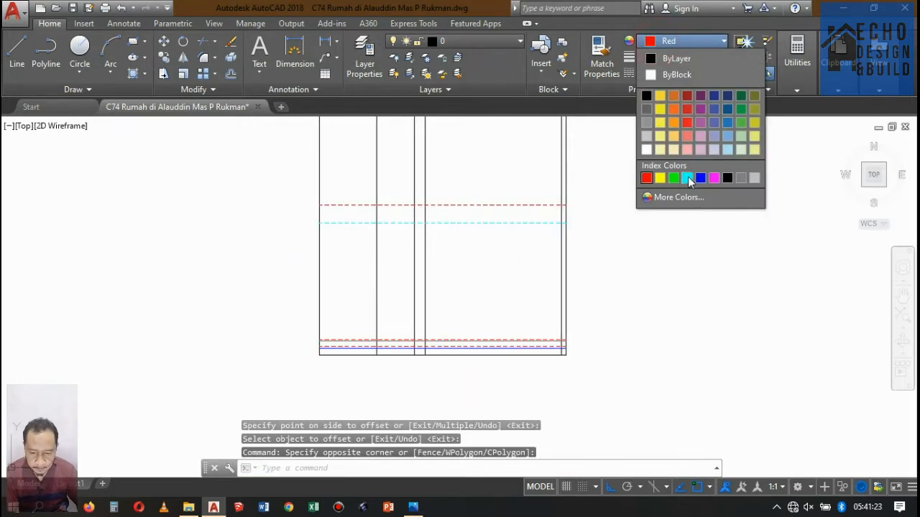
pyautogui.click(701, 178)
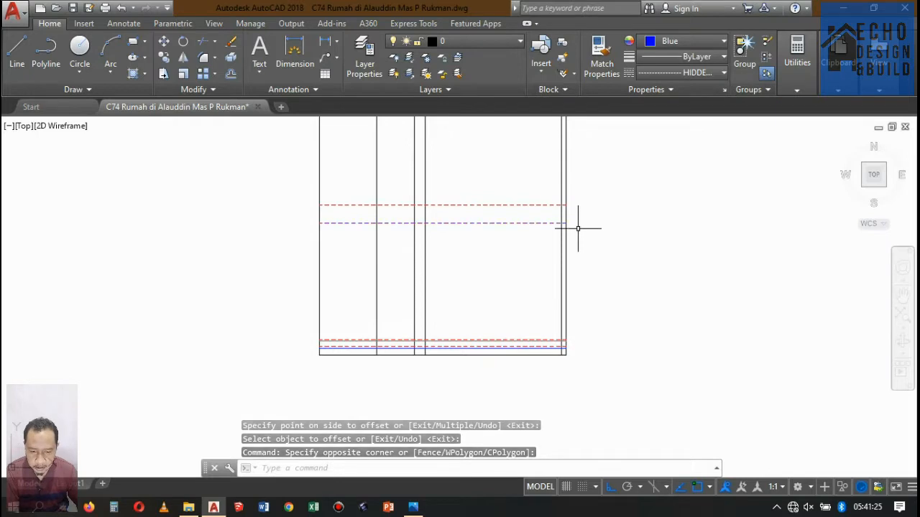
pyautogui.press('Escape')
# Step: Add a vertical linear dimension from the blue dashed line down to the lower of the two bottom red dashed lines, left of the elevation
pyautogui.scroll(-2, 578, 228)
pyautogui.scroll(2, 569, 229)
pyautogui.scroll(-3, 562, 223)
pyautogui.scroll(2, 569, 199)
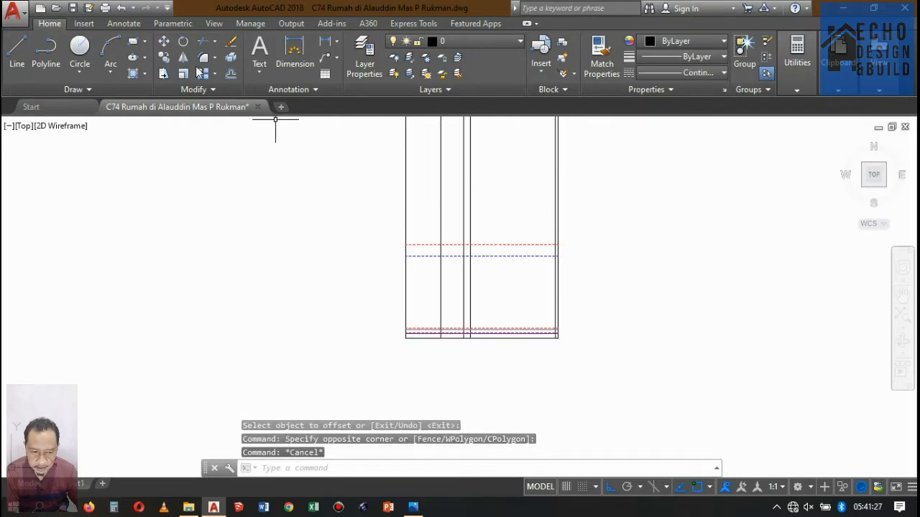
pyautogui.click(324, 42)
pyautogui.scroll(2, 378, 252)
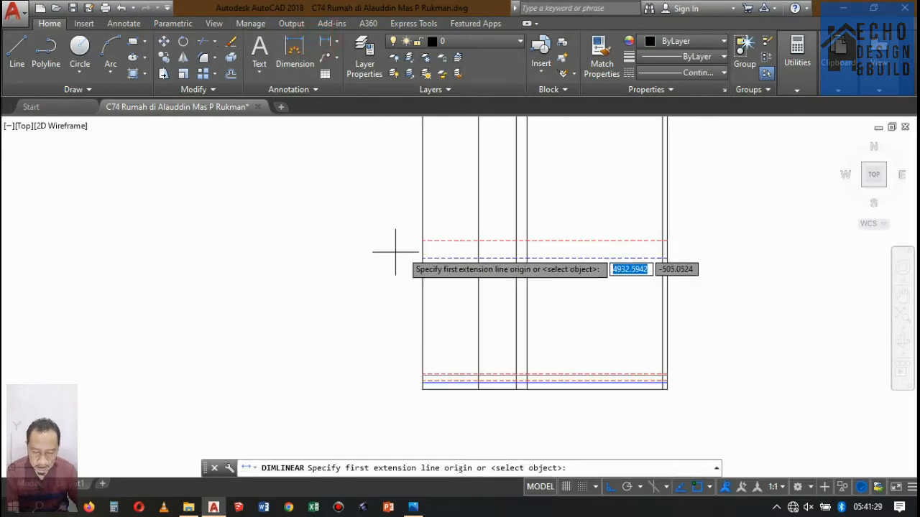
pyautogui.click(422, 257)
pyautogui.scroll(1, 421, 380)
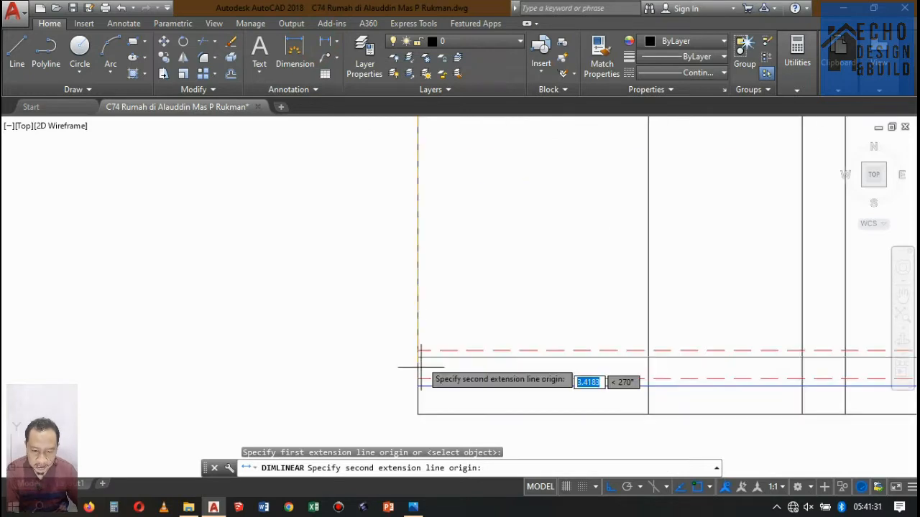
pyautogui.scroll(1, 418, 349)
pyautogui.scroll(2, 420, 338)
pyautogui.scroll(-3, 417, 345)
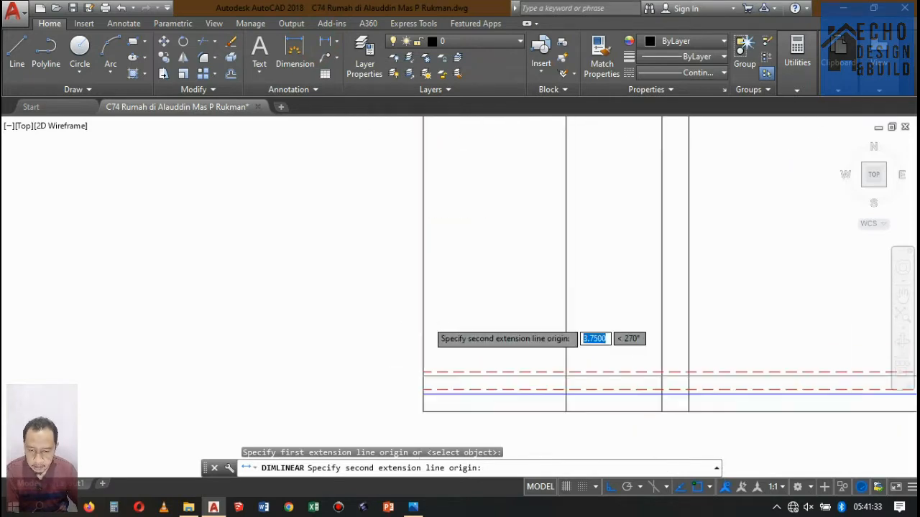
pyautogui.scroll(2, 418, 338)
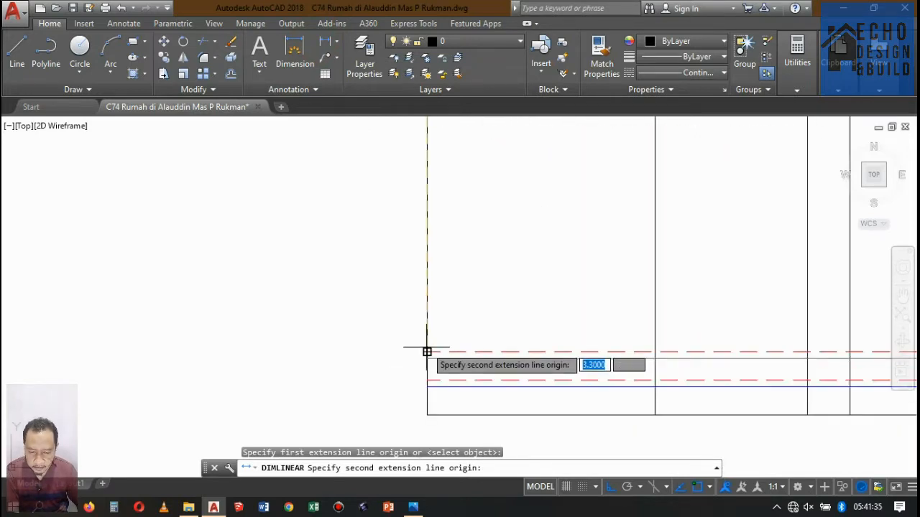
pyautogui.scroll(-3, 427, 352)
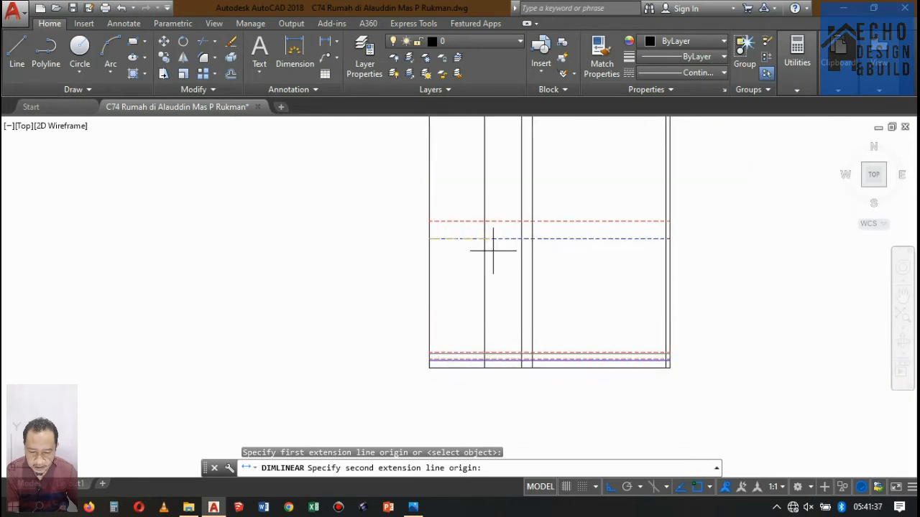
pyautogui.scroll(2, 498, 324)
pyautogui.scroll(-4, 497, 324)
pyautogui.scroll(2, 473, 345)
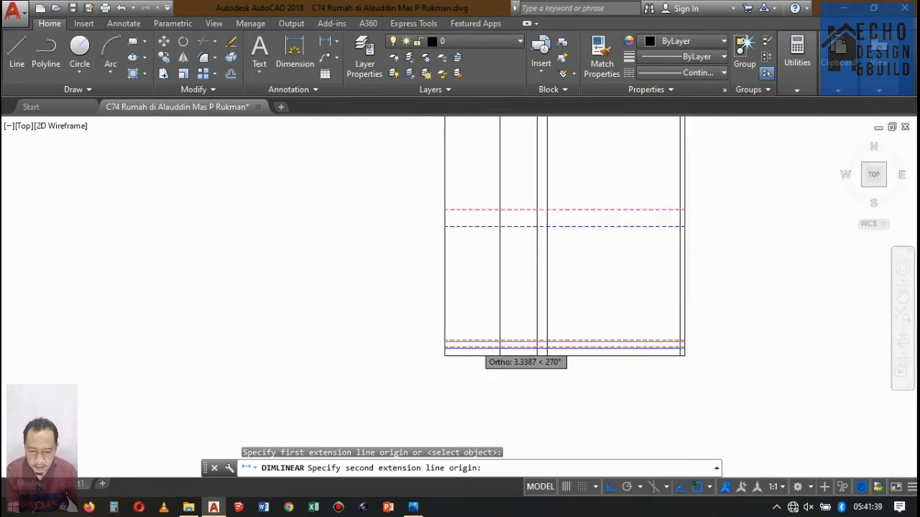
pyautogui.scroll(8, 472, 345)
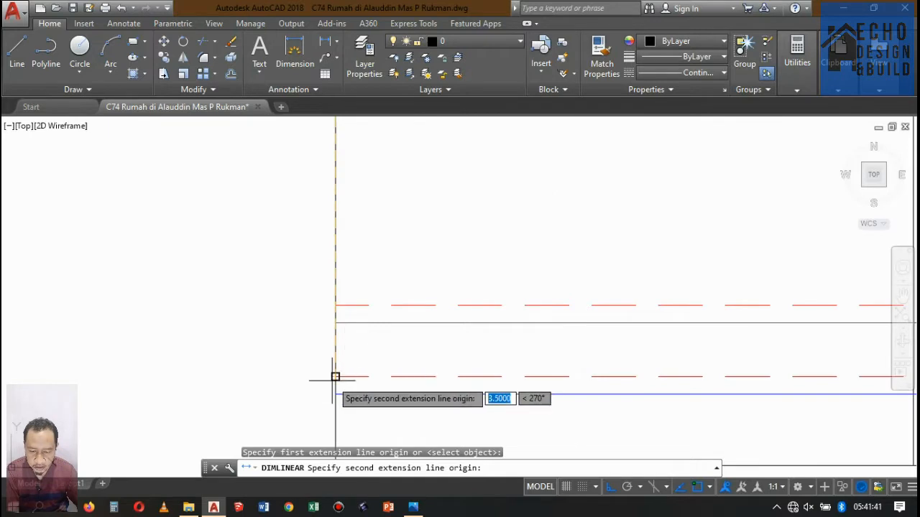
pyautogui.click(335, 377)
pyautogui.scroll(-3, 417, 345)
pyautogui.scroll(3, 380, 318)
pyautogui.click(403, 312)
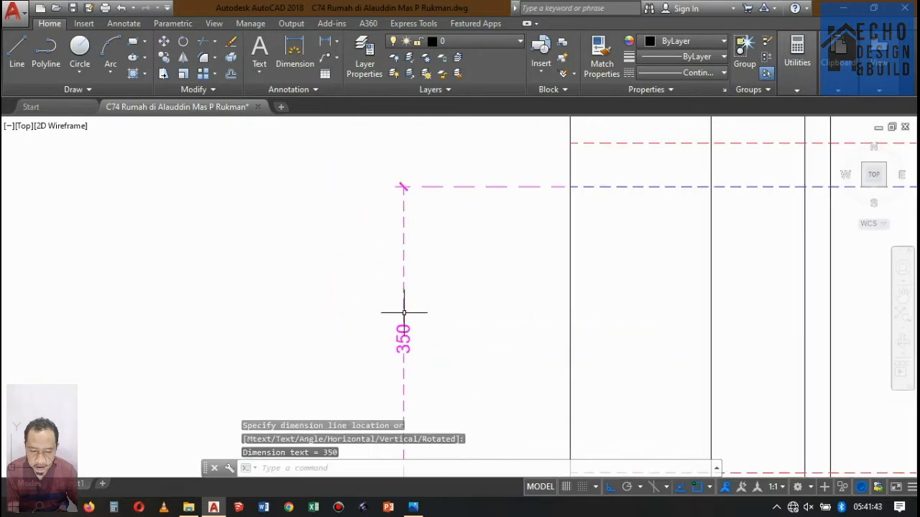
# Step: Try stretching the new vertical dimension's upper end to the second-floor red dashed line, and return it to the blue dashed line
pyautogui.scroll(-3, 403, 313)
pyautogui.scroll(3, 472, 232)
pyautogui.click(468, 228)
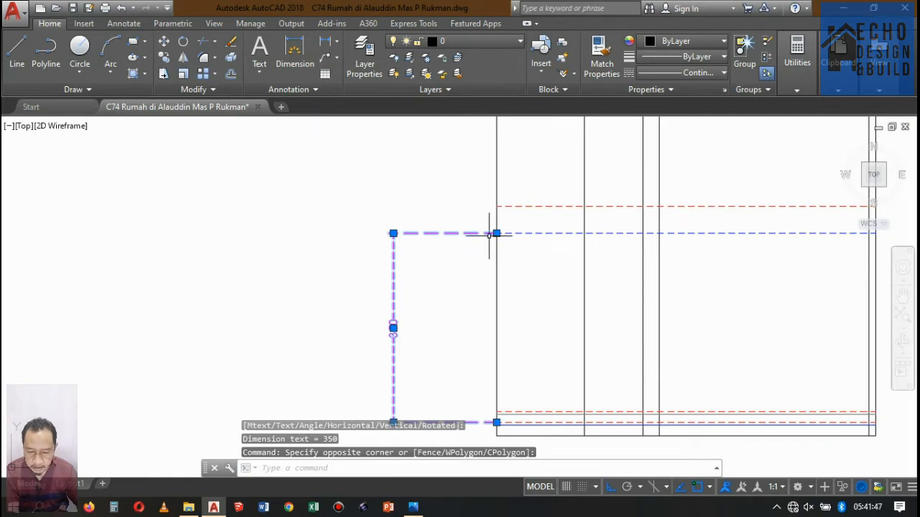
pyautogui.click(497, 233)
pyautogui.click(496, 206)
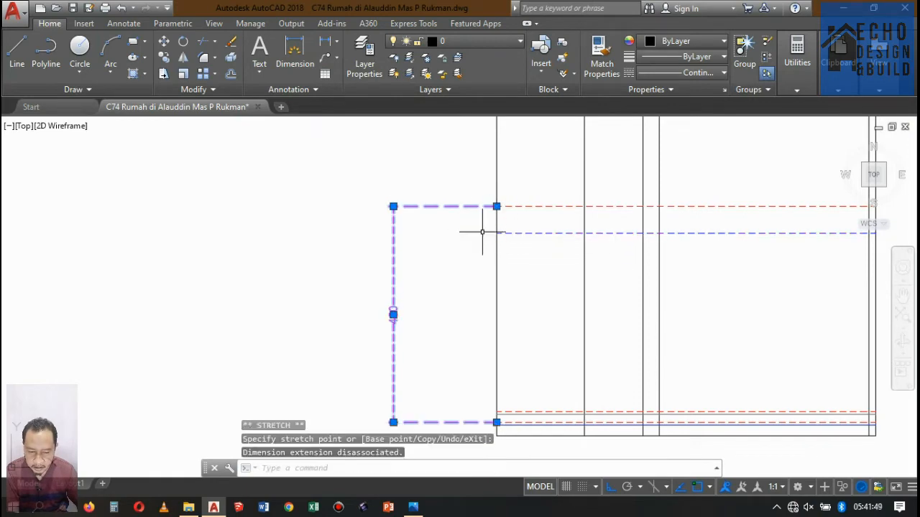
pyautogui.scroll(2, 431, 289)
pyautogui.scroll(-5, 457, 263)
pyautogui.scroll(3, 457, 260)
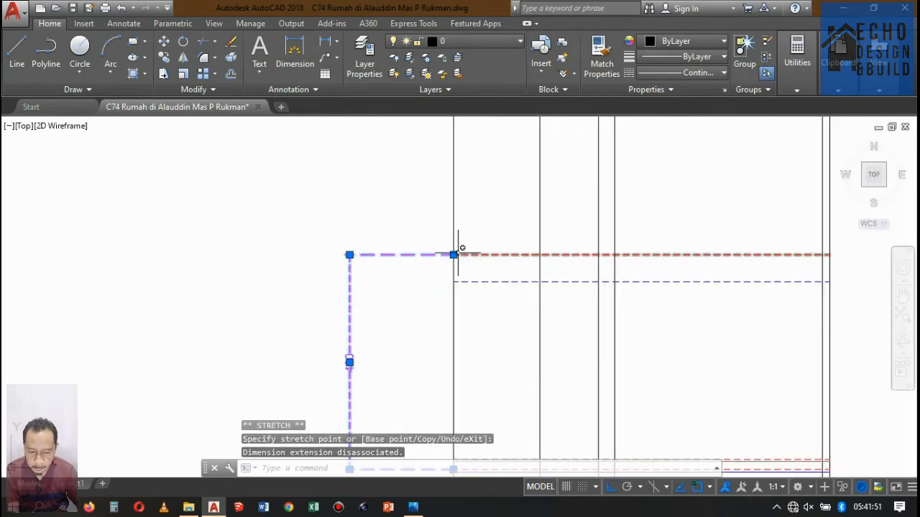
pyautogui.click(453, 254)
pyautogui.click(452, 281)
pyautogui.scroll(-5, 468, 257)
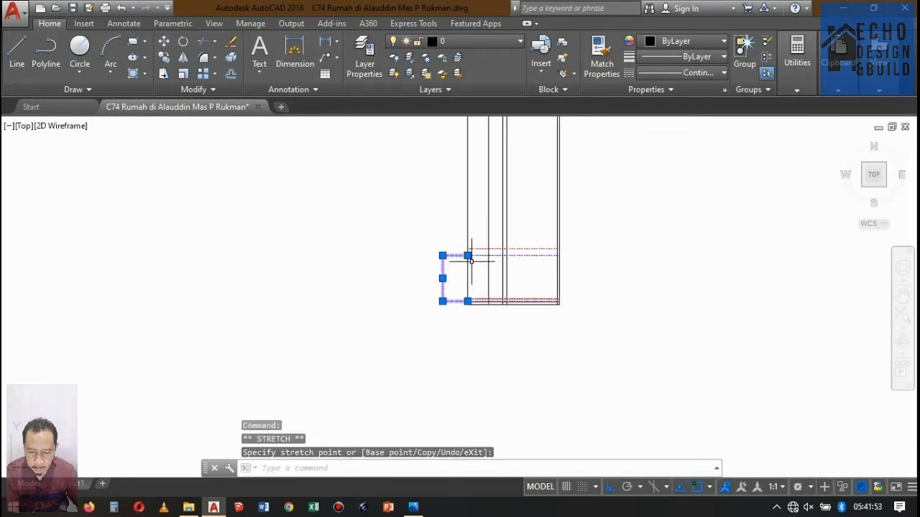
pyautogui.scroll(3, 465, 256)
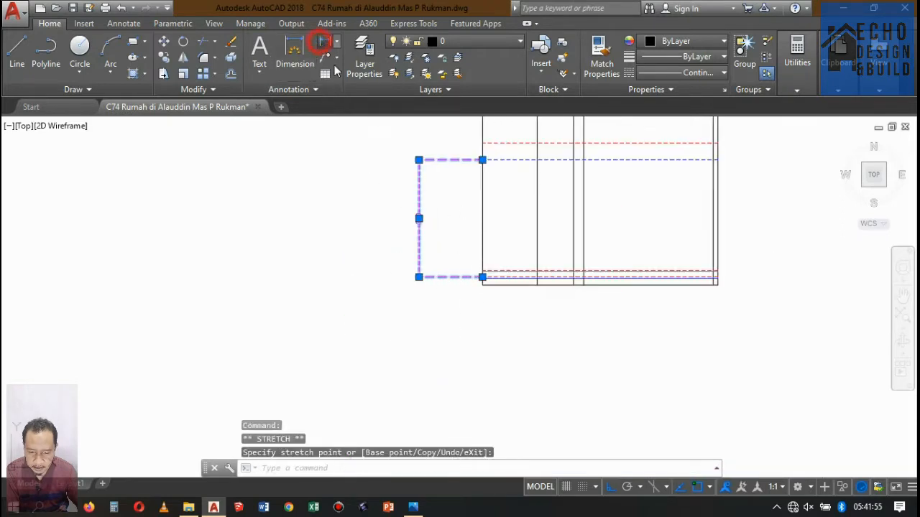
# Step: Add a second vertical linear dimension from the upper of the two bottom red dashed lines to the blue dashed line, inside the first one
pyautogui.click(322, 42)
pyautogui.scroll(4, 474, 252)
pyautogui.click(456, 298)
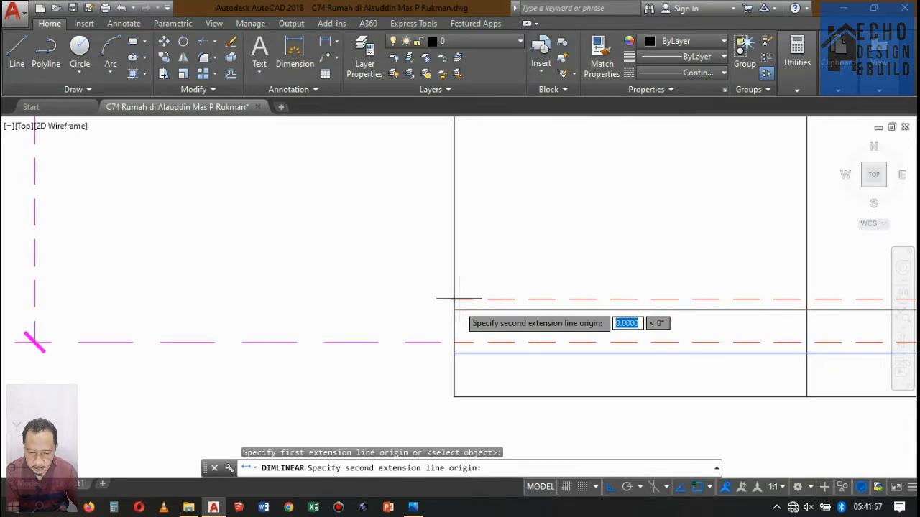
pyautogui.scroll(-4, 463, 294)
pyautogui.scroll(4, 474, 123)
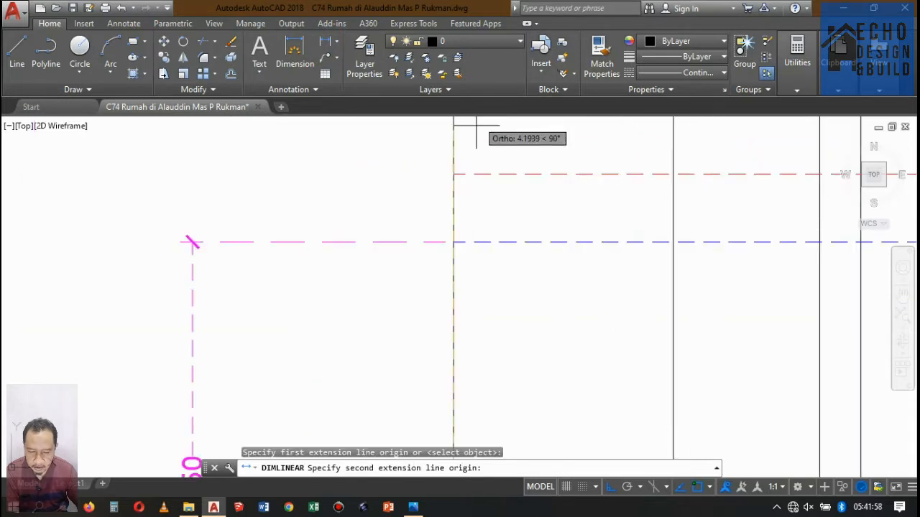
pyautogui.click(453, 241)
pyautogui.scroll(-4, 453, 242)
pyautogui.click(386, 271)
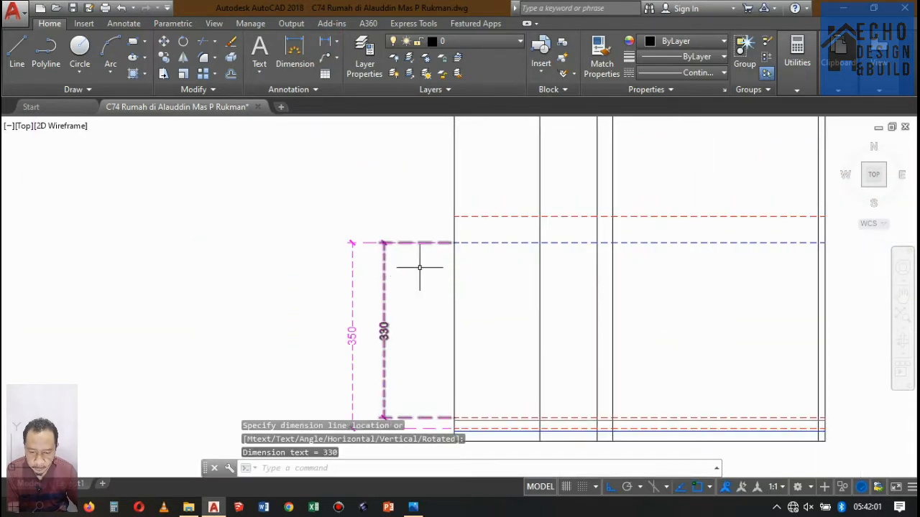
# Step: Examine the floor-level labels of the bathrooms, stair steps and landing on the second-floor plan copy
pyautogui.scroll(-8, 447, 251)
pyautogui.scroll(3, 496, 226)
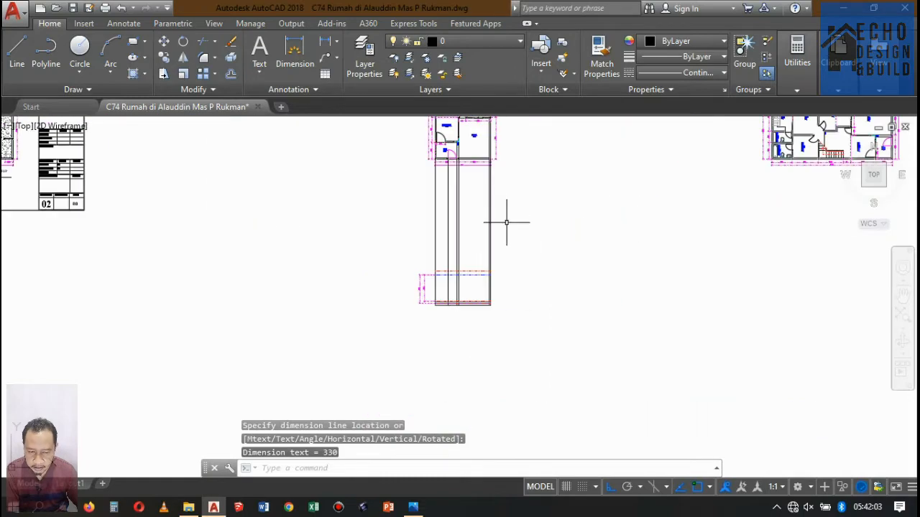
pyautogui.scroll(-5, 510, 216)
pyautogui.scroll(4, 516, 216)
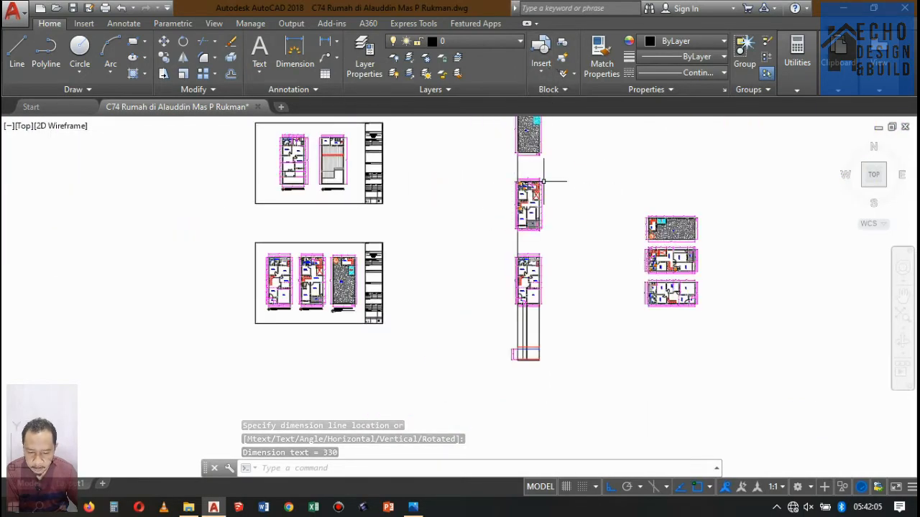
pyautogui.scroll(8, 521, 197)
pyautogui.scroll(-5, 521, 201)
pyautogui.scroll(8, 468, 226)
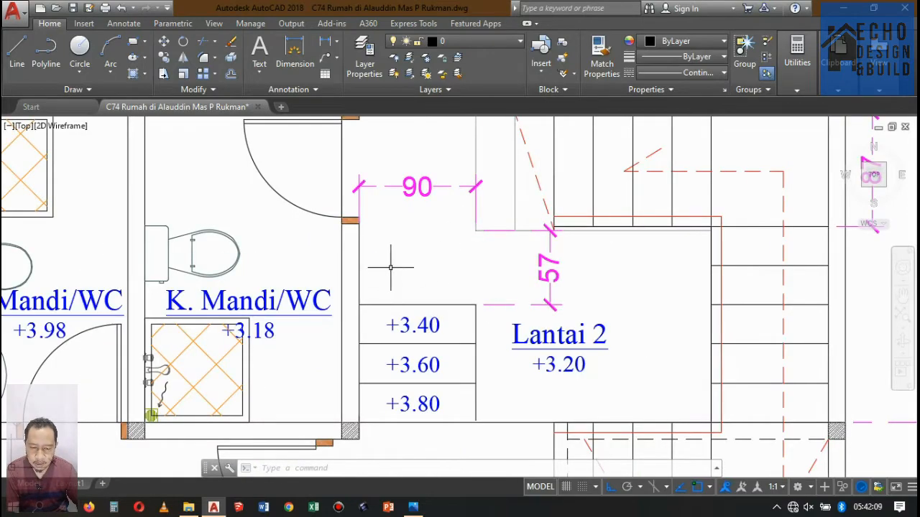
pyautogui.scroll(-4, 461, 272)
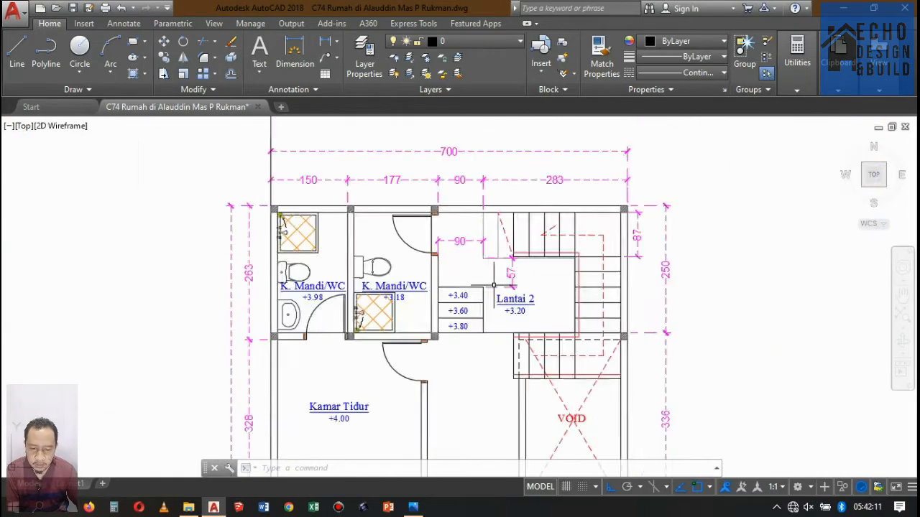
pyautogui.scroll(6, 482, 288)
pyautogui.scroll(-6, 486, 295)
pyautogui.scroll(2, 437, 176)
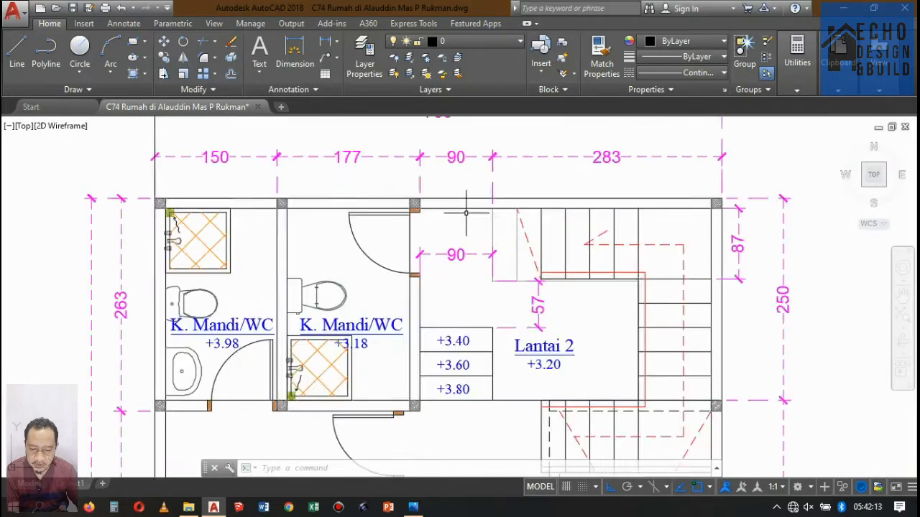
pyautogui.scroll(-8, 437, 176)
pyautogui.scroll(6, 437, 176)
pyautogui.scroll(8, 476, 230)
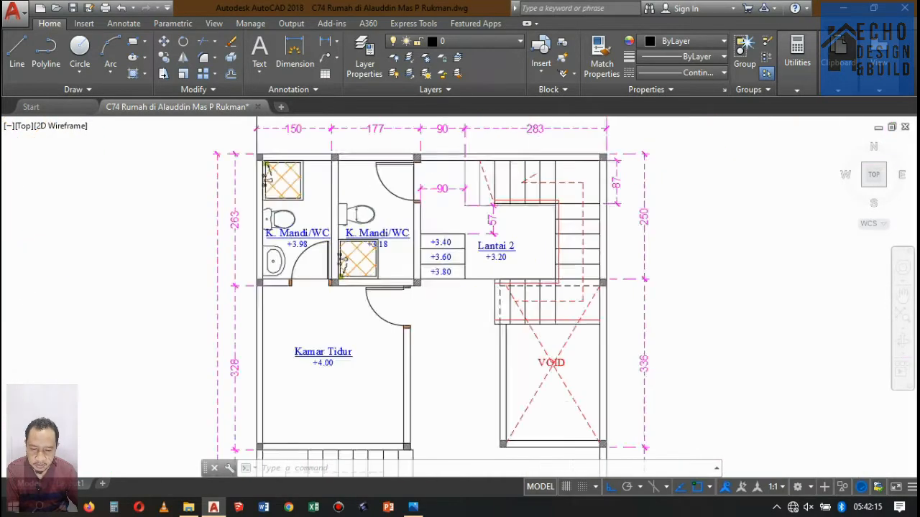
pyautogui.scroll(-11, 473, 228)
# Step: Compare the ground-floor and second-floor plan copies with the projection lines running down to the elevation
pyautogui.scroll(-7, 473, 237)
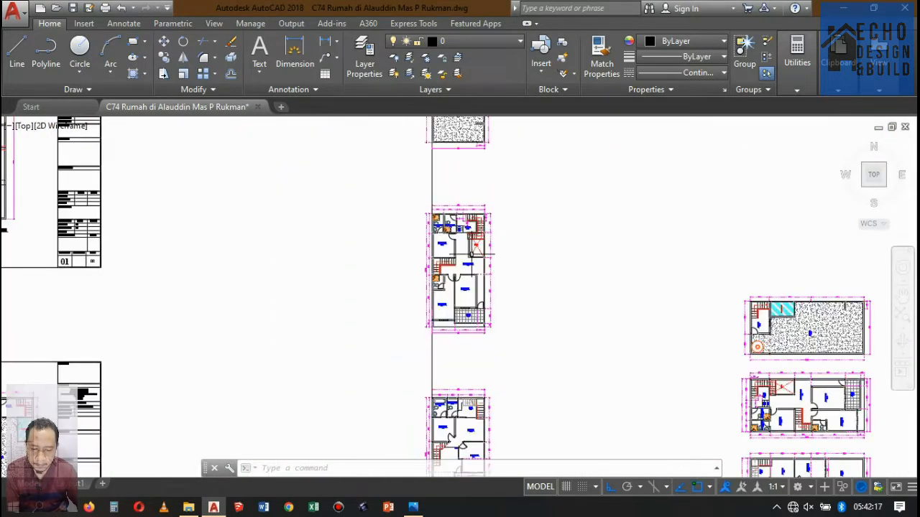
pyautogui.scroll(2, 469, 291)
pyautogui.scroll(6, 468, 291)
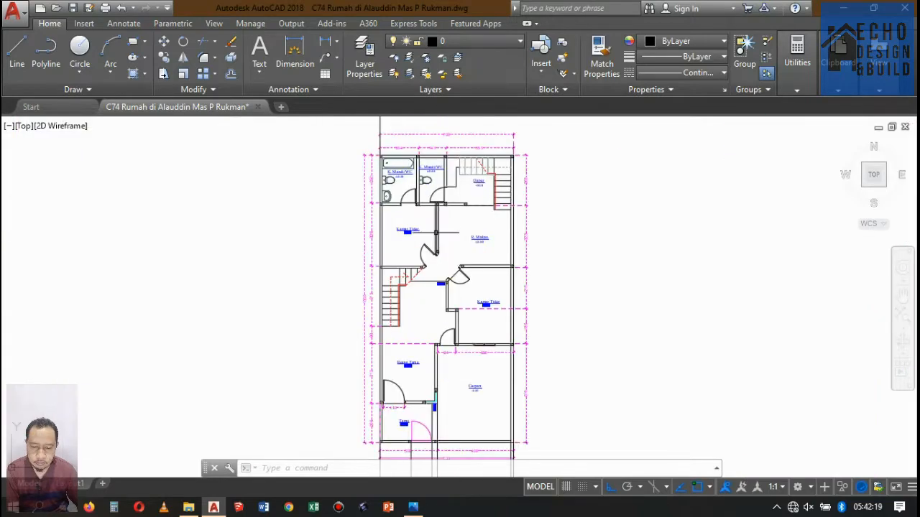
pyautogui.scroll(-4, 452, 210)
pyautogui.scroll(3, 468, 194)
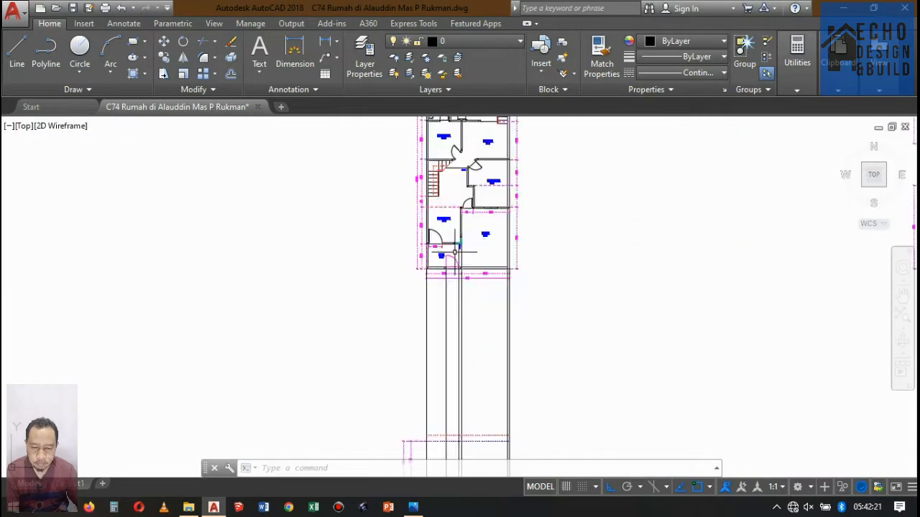
pyautogui.scroll(-5, 468, 242)
pyautogui.scroll(7, 467, 288)
pyautogui.scroll(-5, 468, 292)
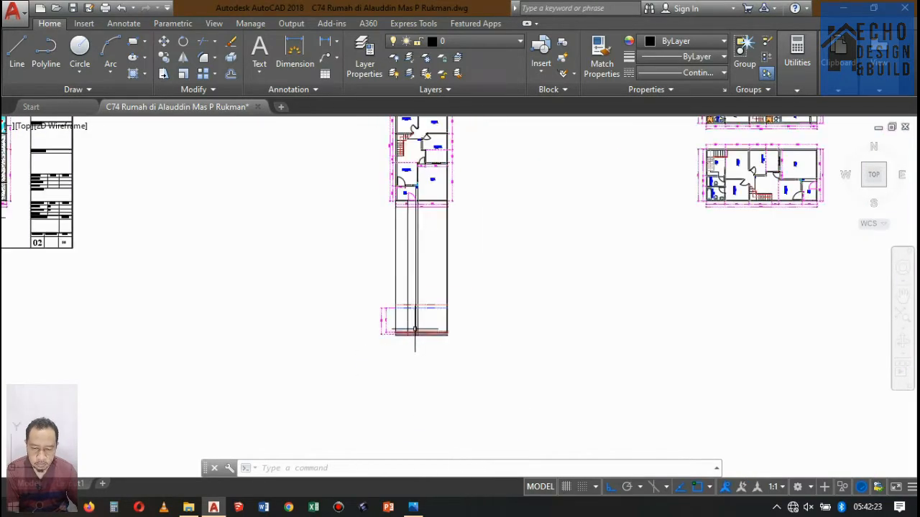
pyautogui.scroll(5, 431, 298)
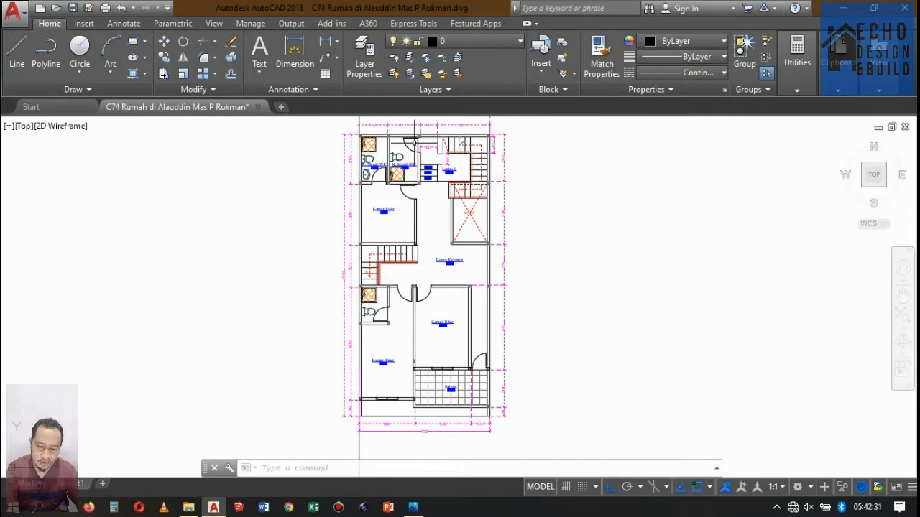
pyautogui.scroll(-5, 467, 201)
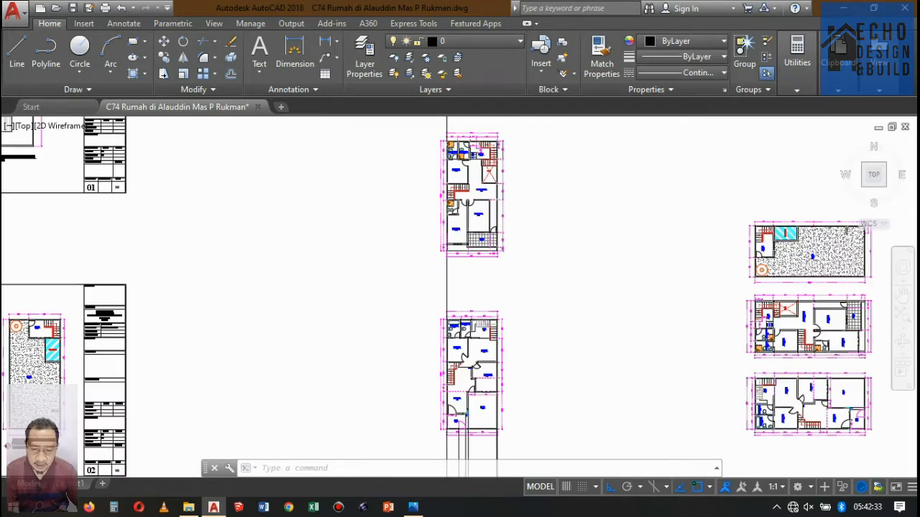
pyautogui.scroll(3, 486, 331)
pyautogui.scroll(-3, 482, 309)
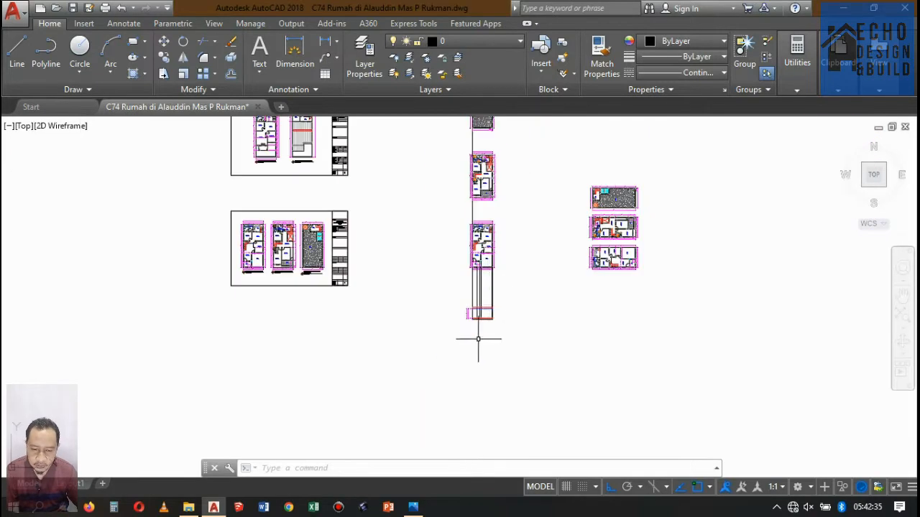
# Step: Examine the elevation's floor level lines and the two vertical dimensions beside them
pyautogui.scroll(5, 481, 244)
pyautogui.scroll(-5, 482, 268)
pyautogui.scroll(8, 495, 269)
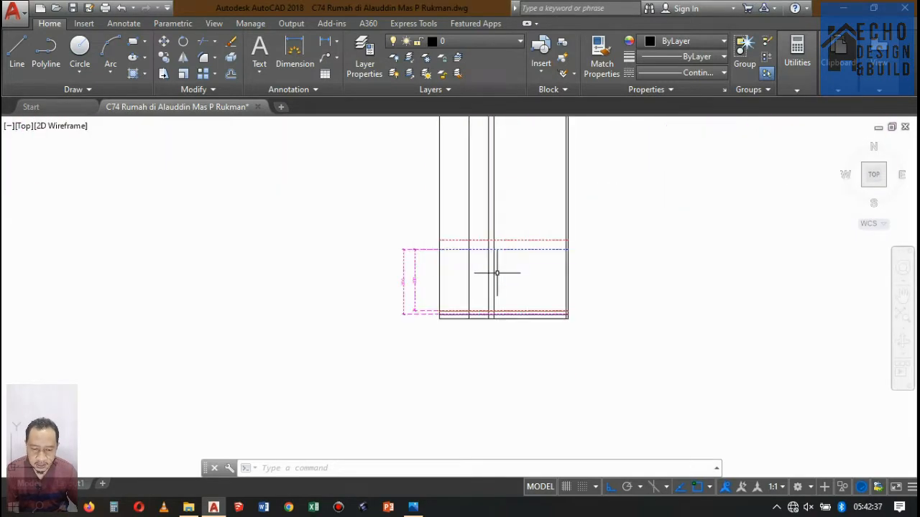
pyautogui.scroll(-6, 507, 255)
pyautogui.scroll(4, 508, 236)
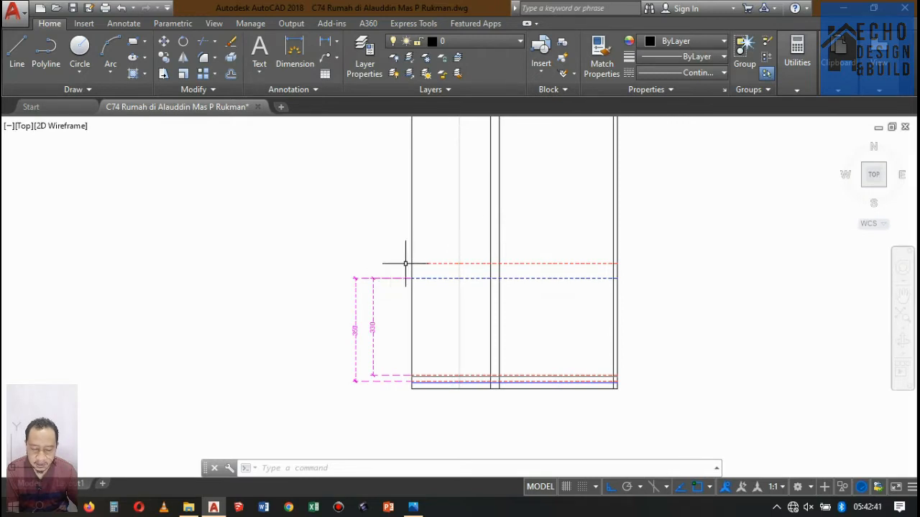
pyautogui.scroll(-5, 406, 264)
pyautogui.scroll(8, 400, 288)
pyautogui.scroll(-2, 396, 284)
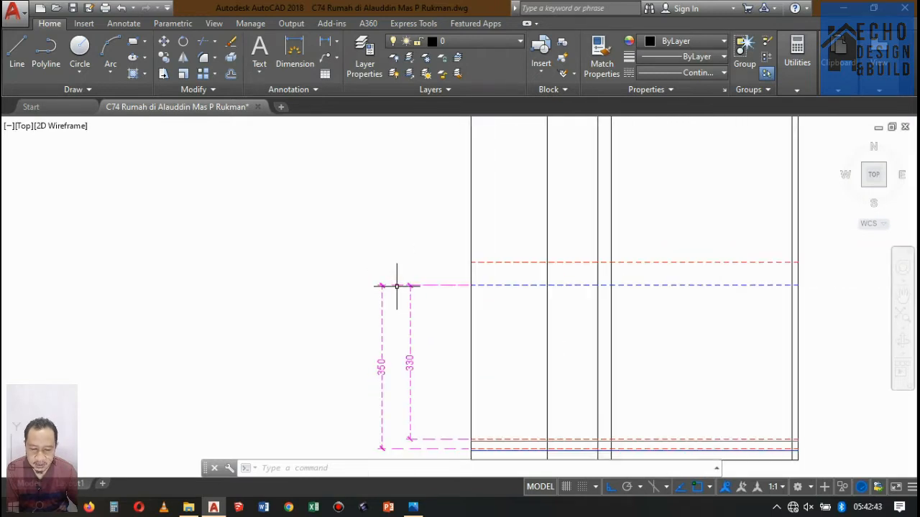
pyautogui.scroll(-4, 406, 352)
pyautogui.scroll(6, 431, 381)
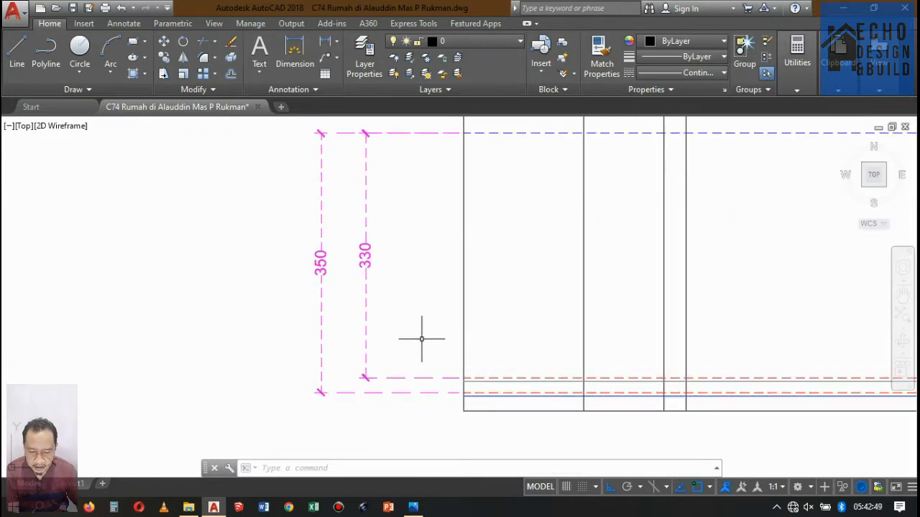
# Step: Examine the two vertical floor-height dimensions and their place within the whole elevation and stacked plan copies
pyautogui.click(392, 285)
pyautogui.click(345, 259)
pyautogui.click(322, 267)
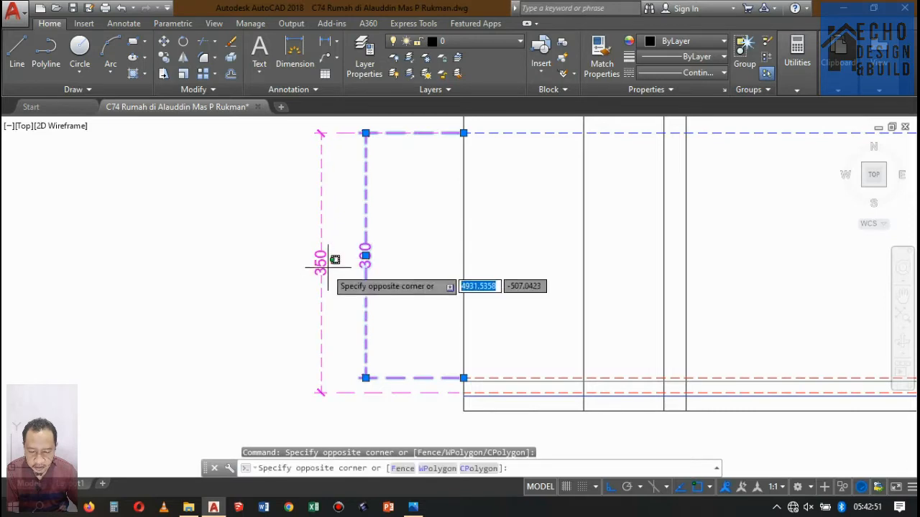
pyautogui.click(320, 262)
pyautogui.press('Escape')
pyautogui.scroll(-8, 371, 273)
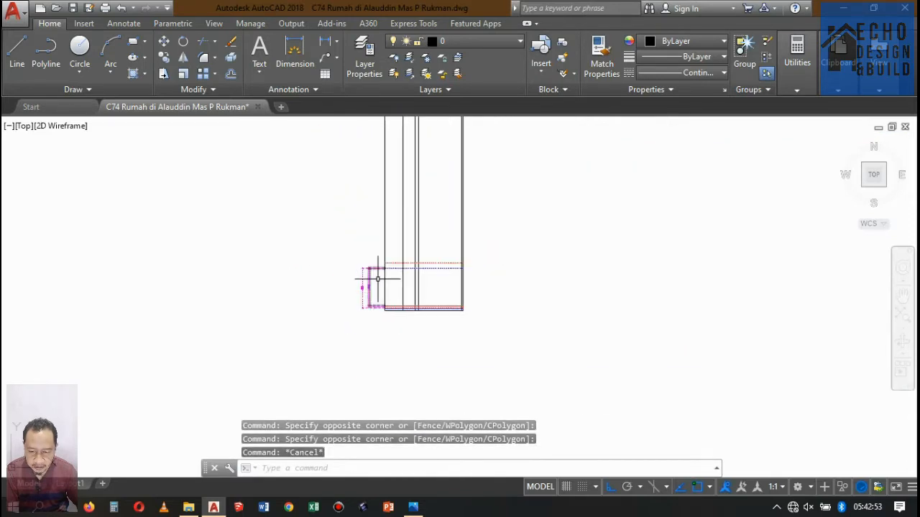
pyautogui.scroll(4, 402, 251)
pyautogui.scroll(-5, 417, 258)
pyautogui.scroll(5, 417, 259)
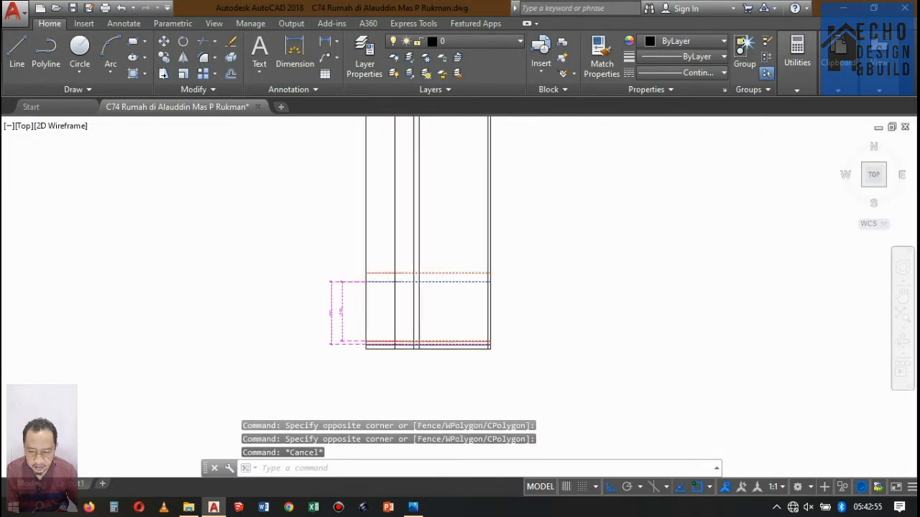
pyautogui.scroll(-5, 418, 259)
pyautogui.scroll(4, 455, 208)
pyautogui.scroll(-5, 455, 209)
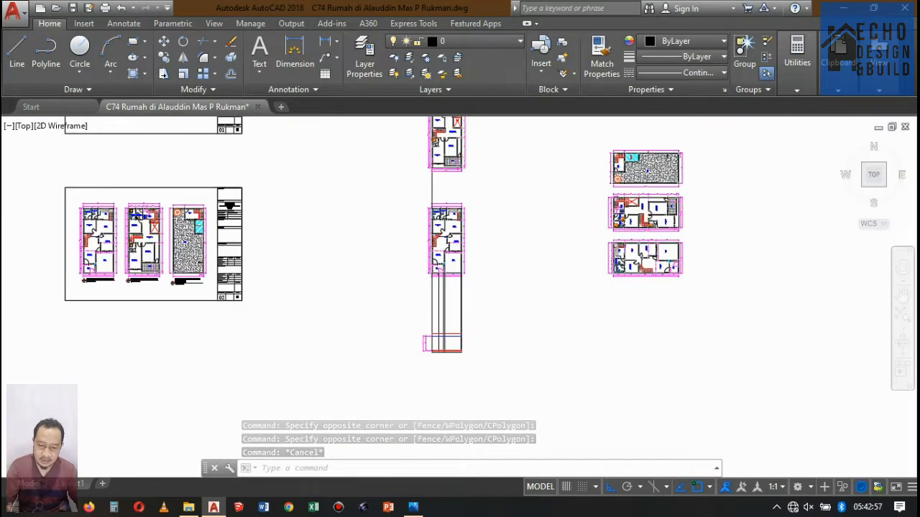
# Step: Erase the vertical alignment lines connecting the stacked roof, second-floor and ground-floor plan copies
pyautogui.scroll(3, 463, 180)
pyautogui.click(405, 250)
pyautogui.scroll(-5, 407, 248)
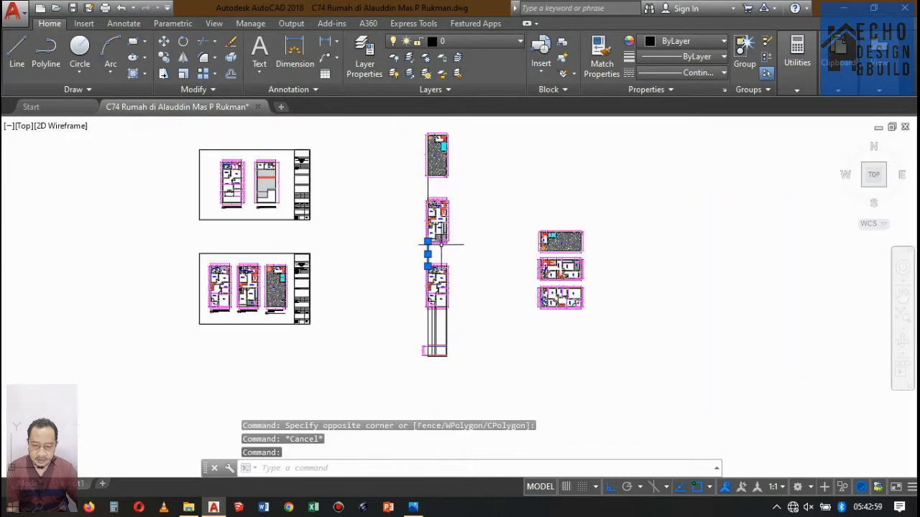
pyautogui.scroll(6, 431, 193)
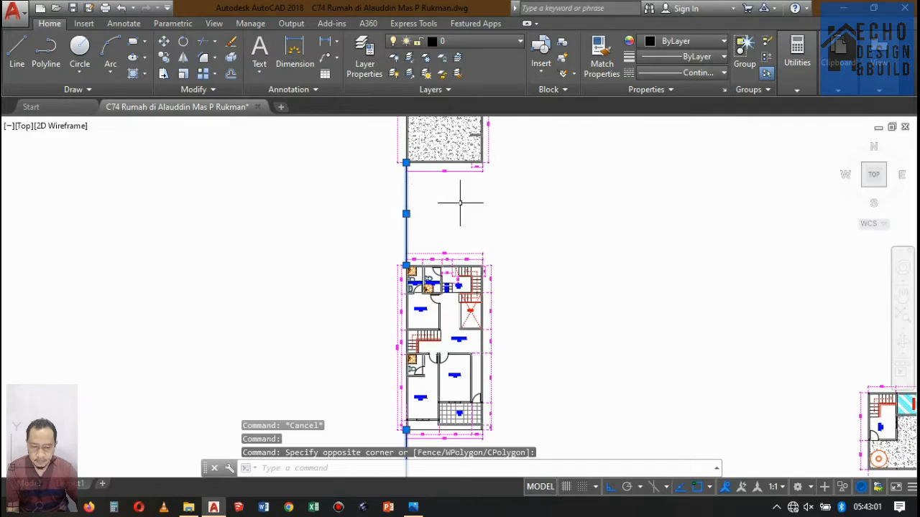
pyautogui.click(421, 199)
pyautogui.click(398, 203)
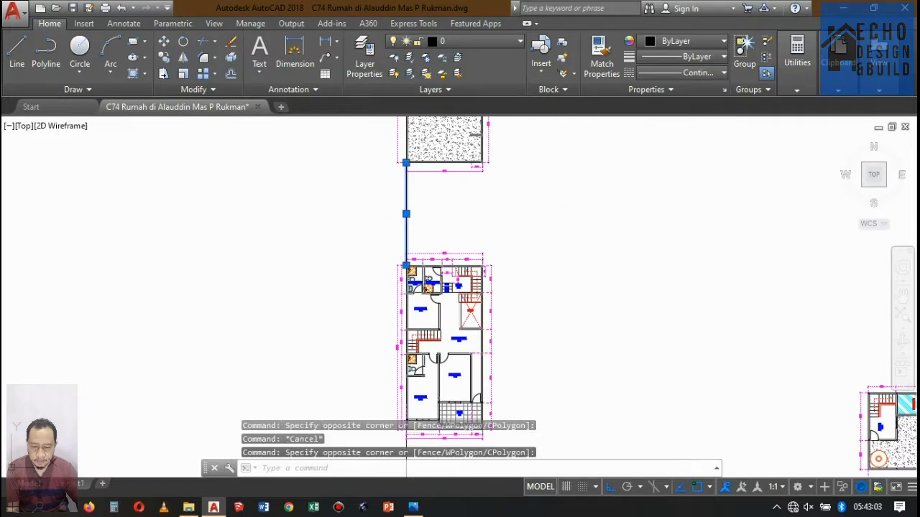
pyautogui.press('Delete')
pyautogui.scroll(-5, 446, 288)
pyautogui.scroll(5, 467, 230)
pyautogui.click(436, 349)
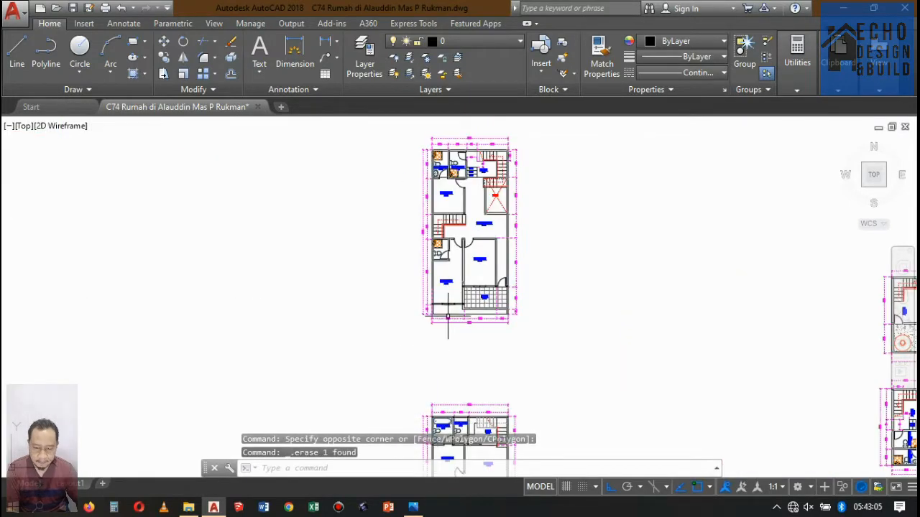
# Step: Draw a vertical projection line from the outer corner of the terrace door's right jamb down to the elevation's upper bottom red dashed line
pyautogui.scroll(-4, 503, 244)
pyautogui.scroll(5, 518, 244)
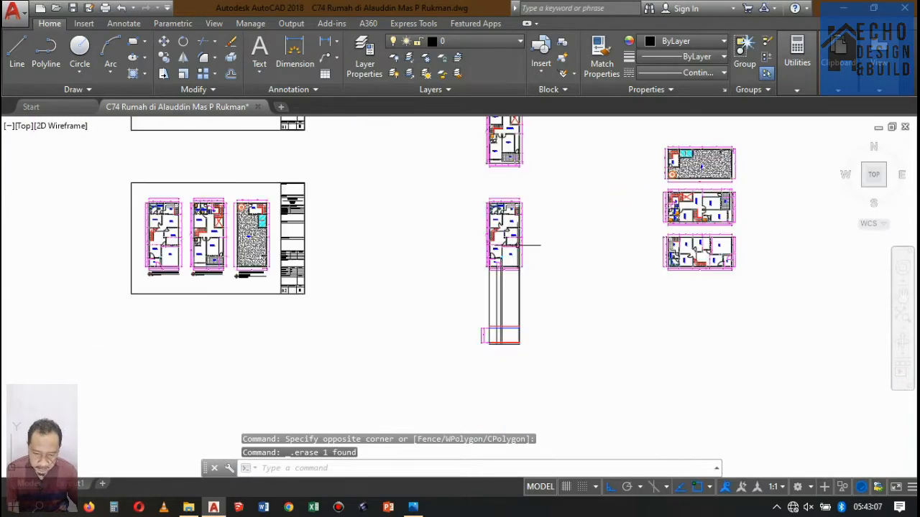
pyautogui.scroll(-2, 507, 252)
pyautogui.scroll(3, 499, 258)
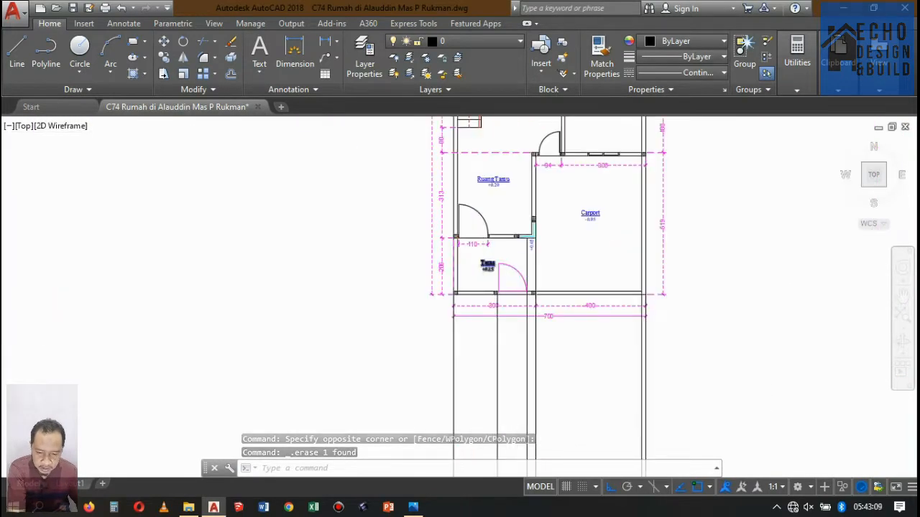
pyautogui.scroll(-3, 488, 265)
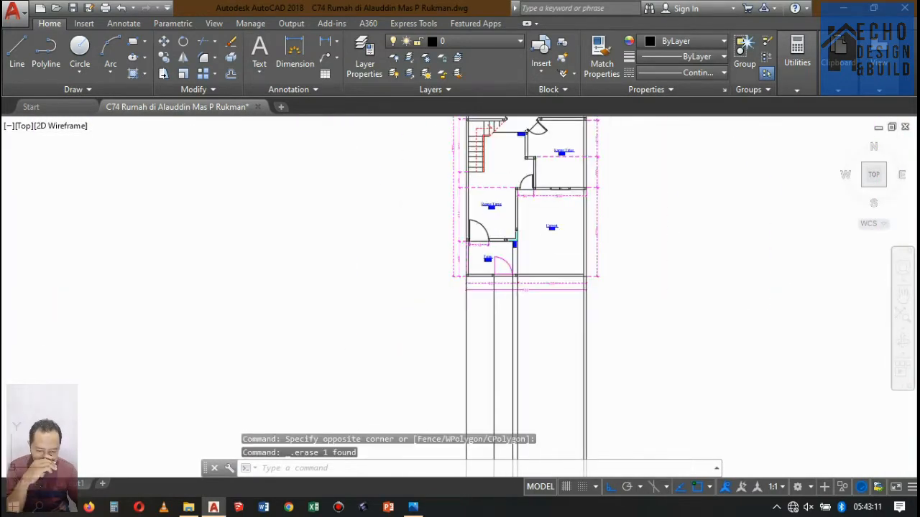
pyautogui.write('l')
pyautogui.press('Return')
pyautogui.scroll(10, 489, 251)
pyautogui.click(437, 327)
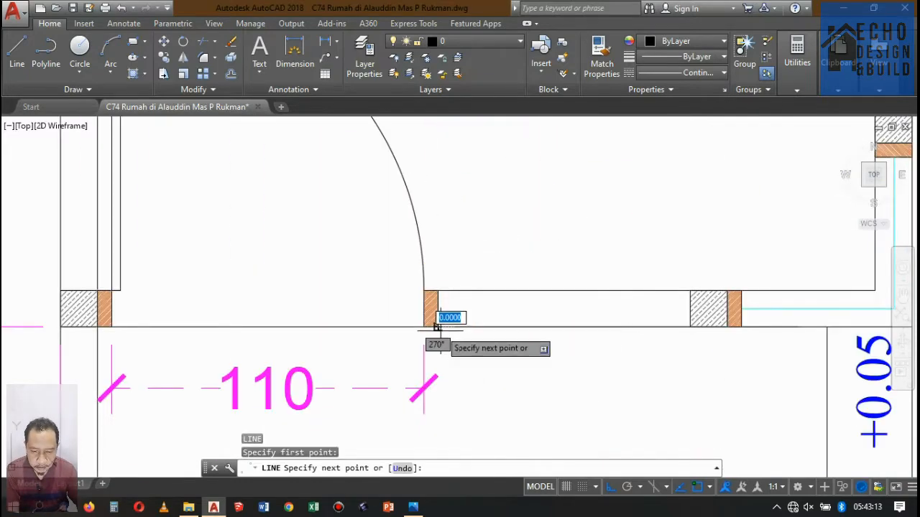
pyautogui.scroll(-10, 438, 154)
pyautogui.scroll(4, 472, 192)
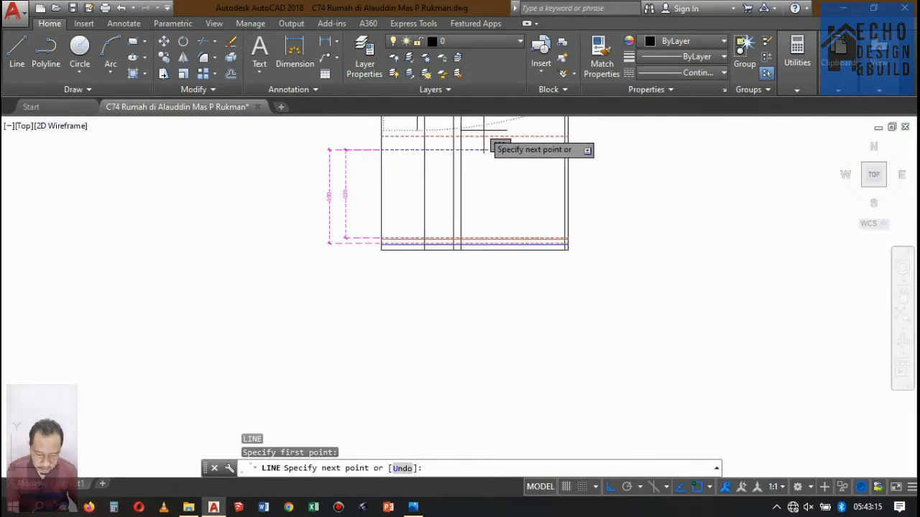
pyautogui.scroll(5, 424, 217)
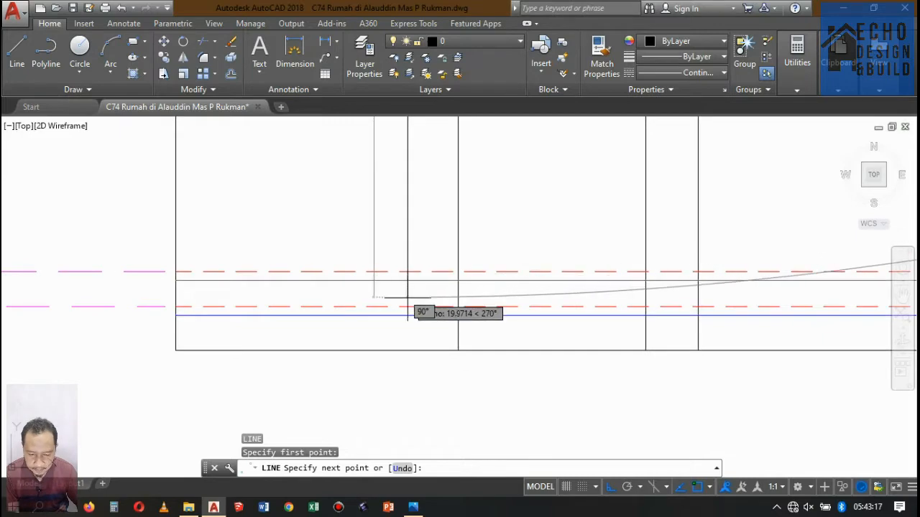
pyautogui.click(404, 273)
pyautogui.scroll(-5, 421, 255)
pyautogui.press('Return')
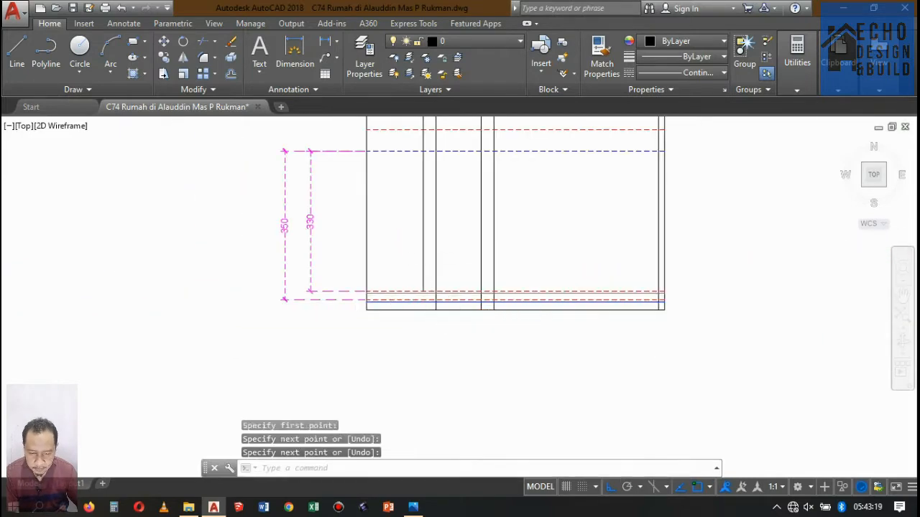
# Step: Match the new projection line's properties to the orange hatch of the terrace door's right jamb
pyautogui.scroll(-3, 431, 255)
pyautogui.scroll(10, 437, 255)
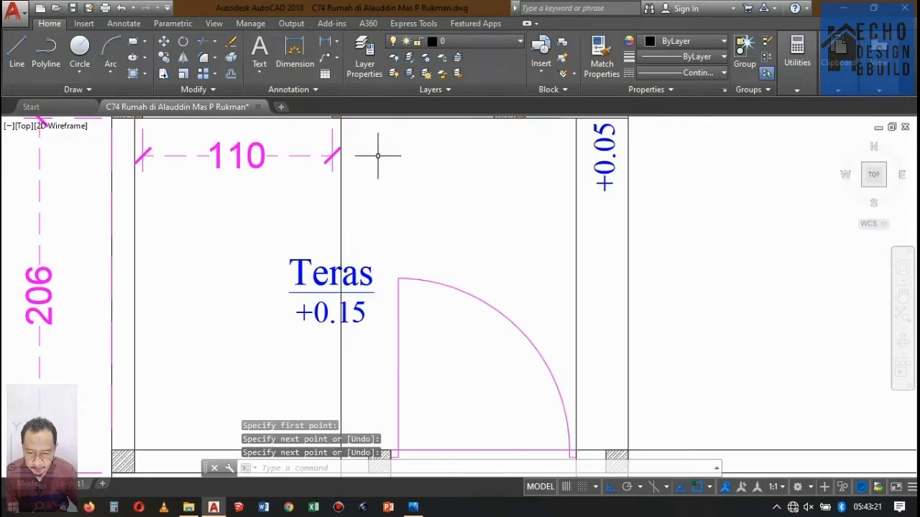
pyautogui.scroll(-5, 381, 158)
pyautogui.scroll(6, 383, 181)
pyautogui.write('m')
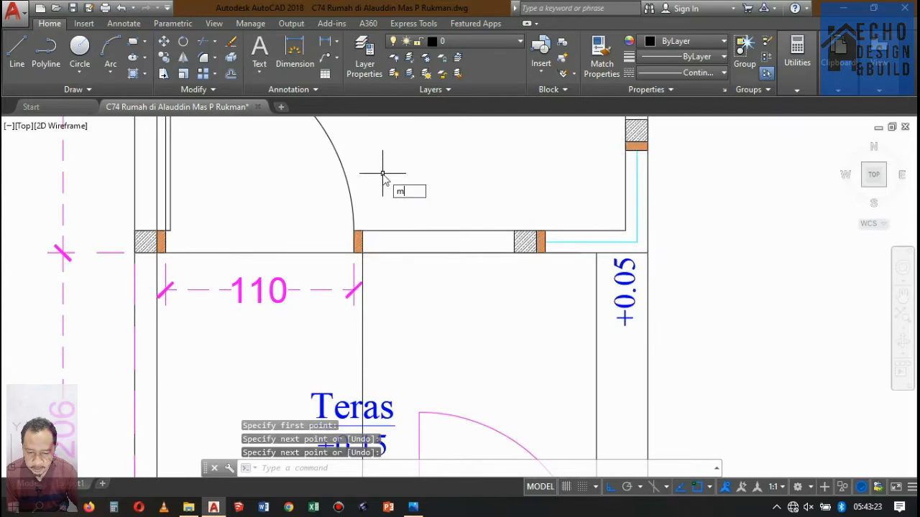
pyautogui.write('a')
pyautogui.press('Return')
pyautogui.scroll(5, 374, 216)
pyautogui.click(370, 233)
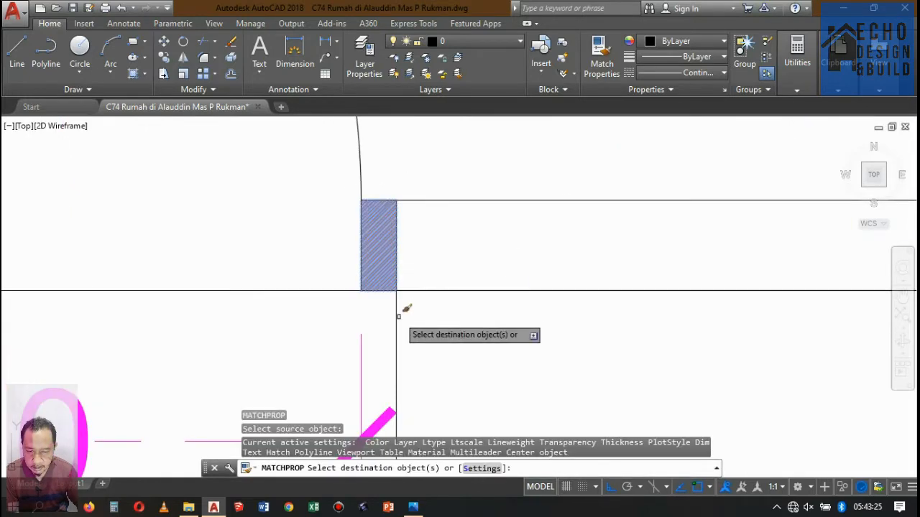
pyautogui.click(399, 320)
pyautogui.click(392, 314)
pyautogui.scroll(-8, 416, 236)
pyautogui.press('Return')
# Step: Change the colour of the door jamb's projection line to 153,27,30
pyautogui.scroll(8, 414, 245)
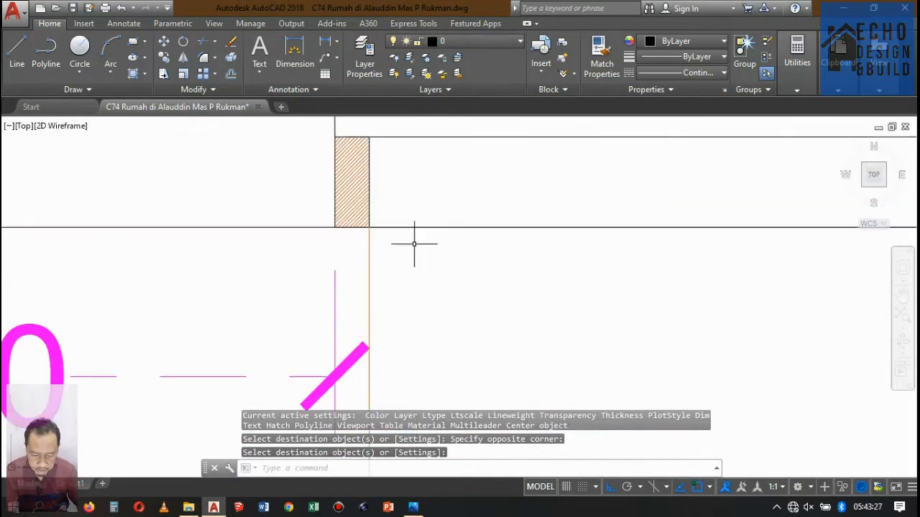
pyautogui.scroll(4, 414, 244)
pyautogui.click(314, 255)
pyautogui.click(300, 245)
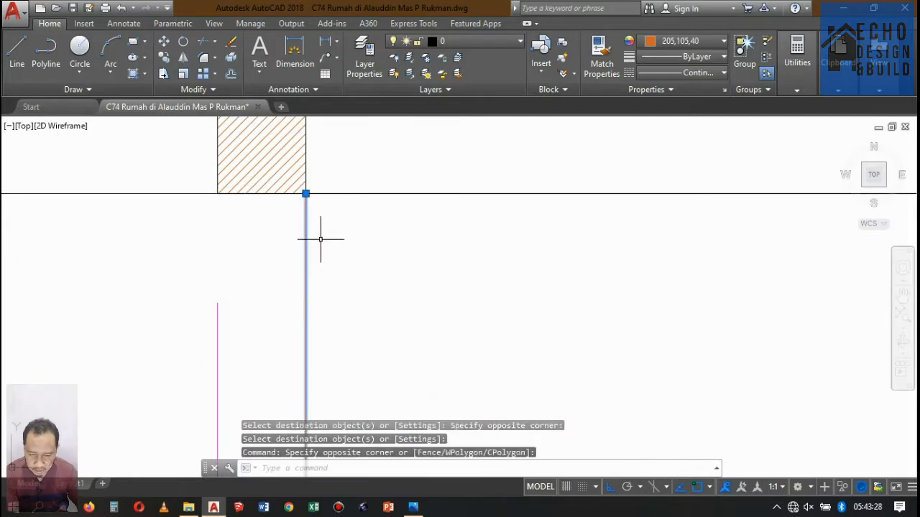
pyautogui.click(669, 42)
pyautogui.click(688, 97)
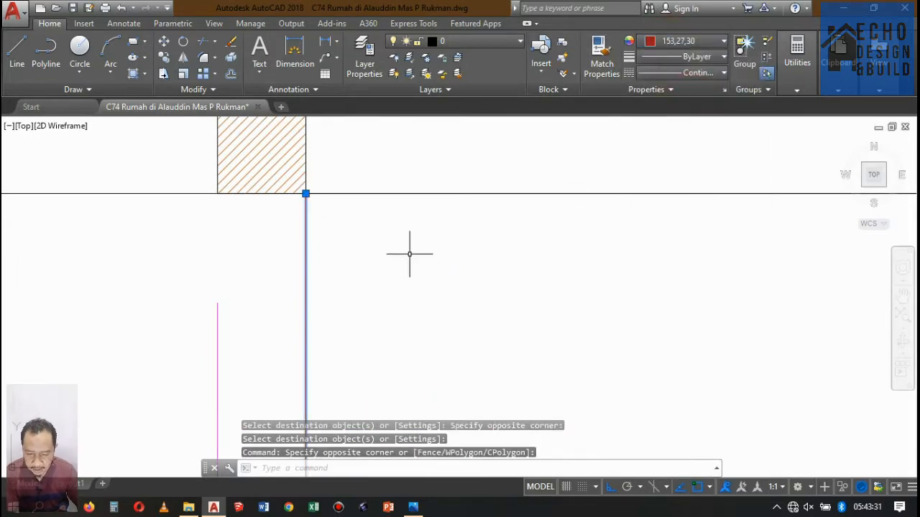
# Step: Copy the coloured projection line to the inner edge of the right door jamb and to both edges of the left jamb
pyautogui.write('co')
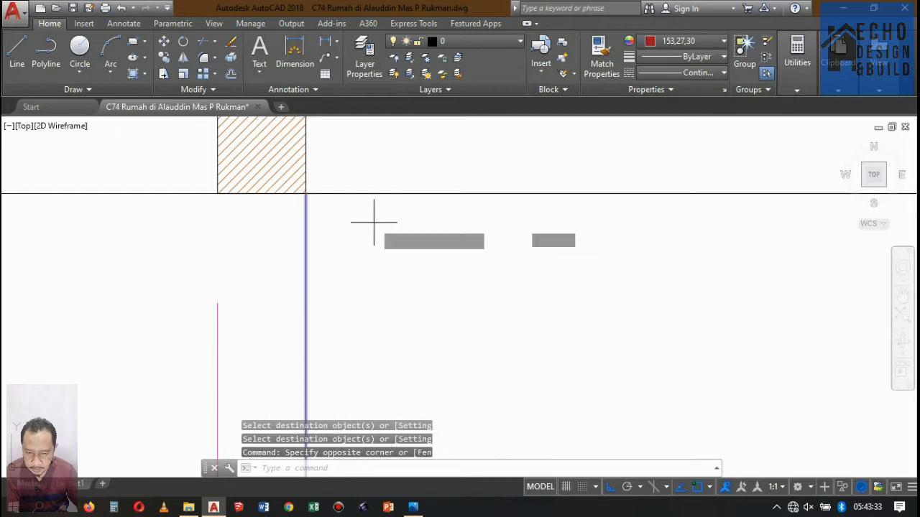
pyautogui.press('Return')
pyautogui.scroll(5, 312, 201)
pyautogui.click(287, 166)
pyautogui.scroll(-6, 640, 249)
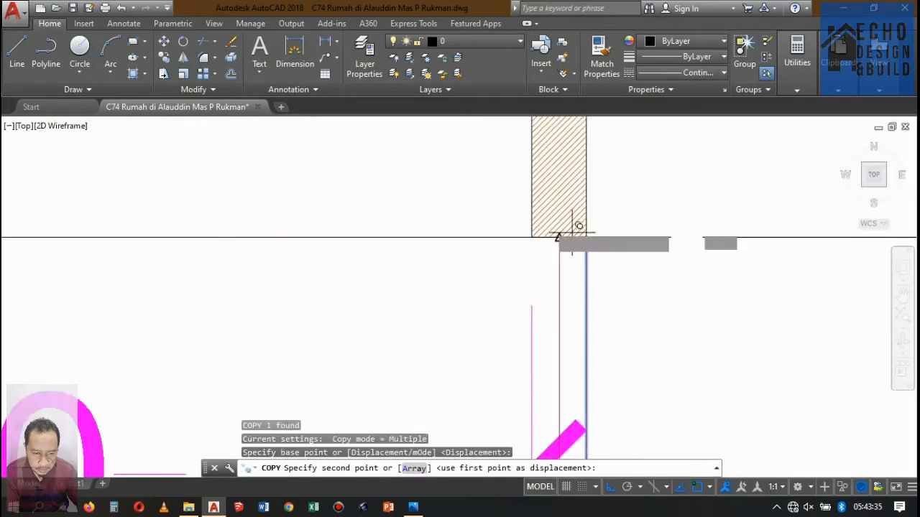
pyautogui.scroll(4, 535, 225)
pyautogui.click(516, 276)
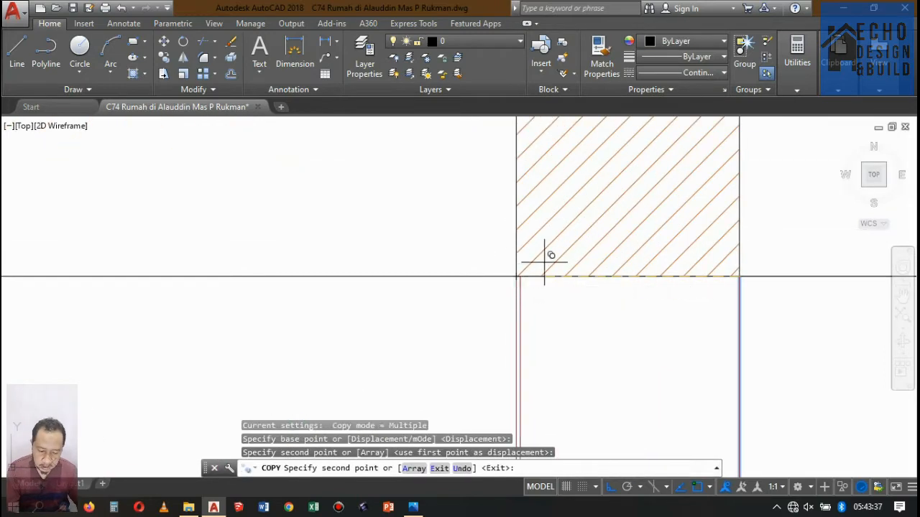
pyautogui.scroll(-4, 514, 244)
pyautogui.scroll(5, 505, 212)
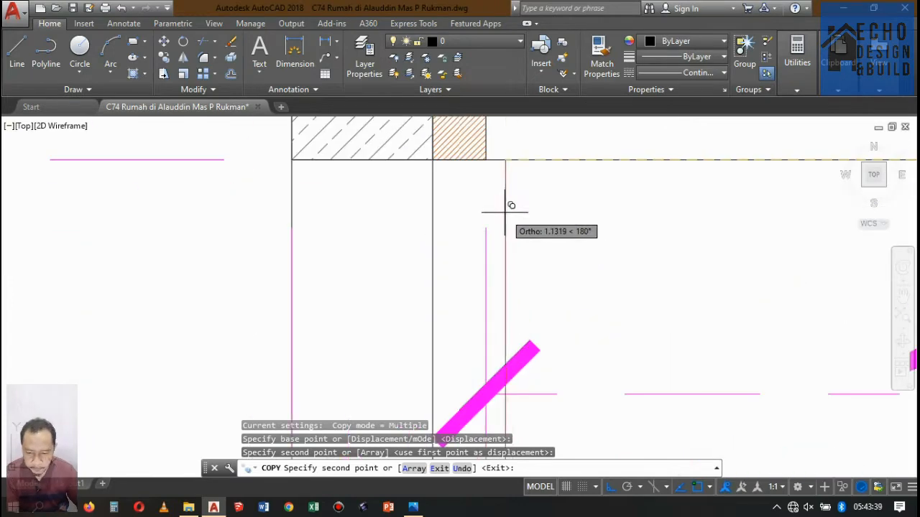
pyautogui.click(486, 159)
pyautogui.click(433, 160)
pyautogui.scroll(-12, 487, 151)
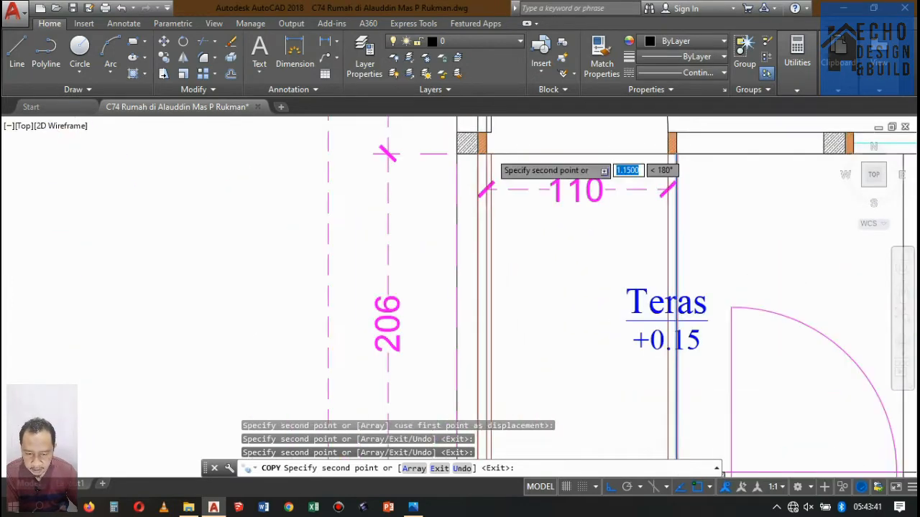
pyautogui.press('Return')
# Step: Draw a horizontal base line for the door in the elevation, joining the lower ends of the outermost jamb projection lines
pyautogui.scroll(-3, 496, 147)
pyautogui.scroll(2, 506, 184)
pyautogui.scroll(8, 523, 192)
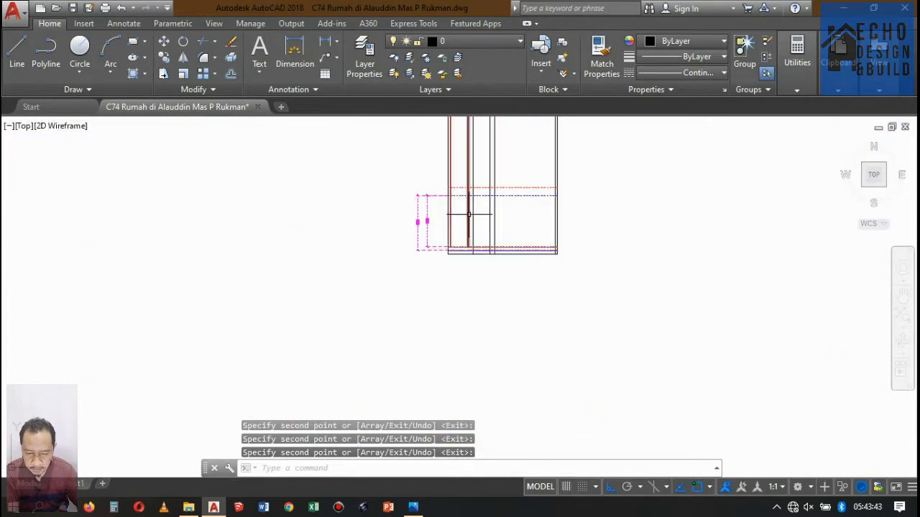
pyautogui.scroll(2, 501, 311)
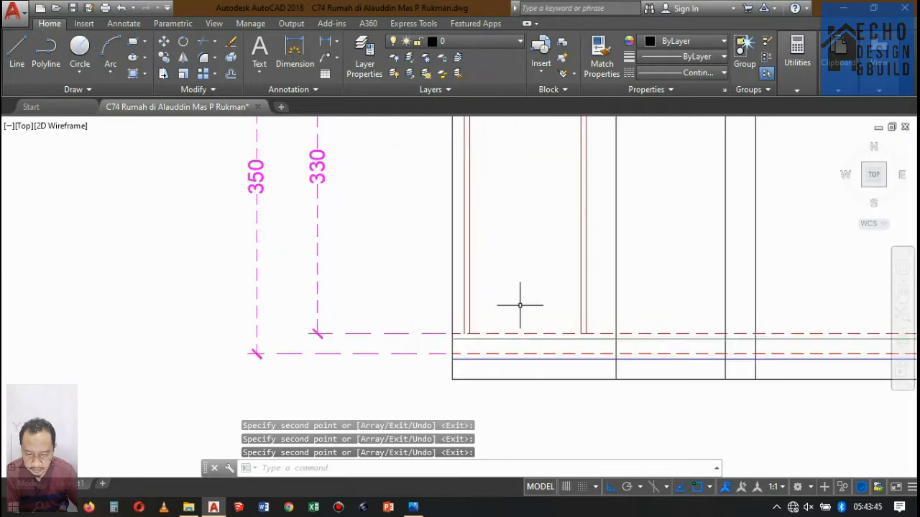
pyautogui.write('l')
pyautogui.press('Return')
pyautogui.scroll(5, 441, 360)
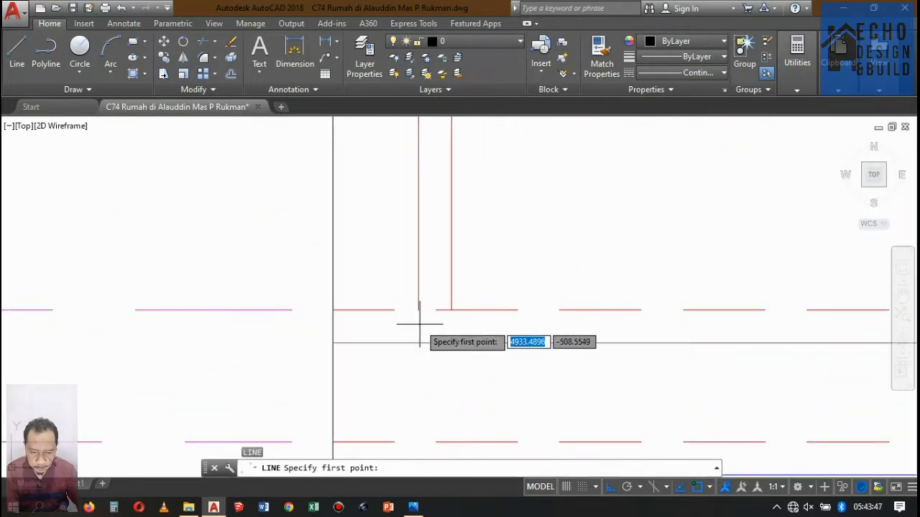
pyautogui.click(419, 310)
pyautogui.scroll(-3, 431, 305)
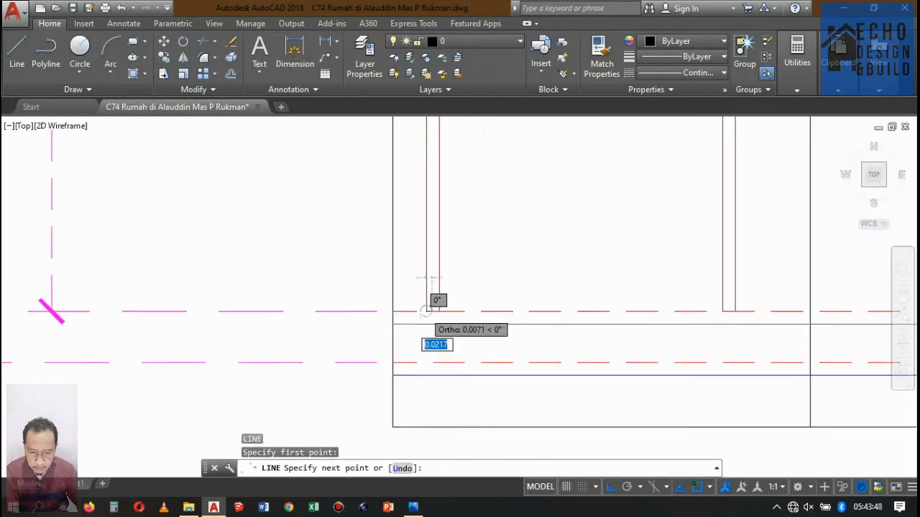
pyautogui.click(636, 311)
pyautogui.press('Return')
pyautogui.scroll(-6, 563, 301)
pyautogui.scroll(4, 563, 228)
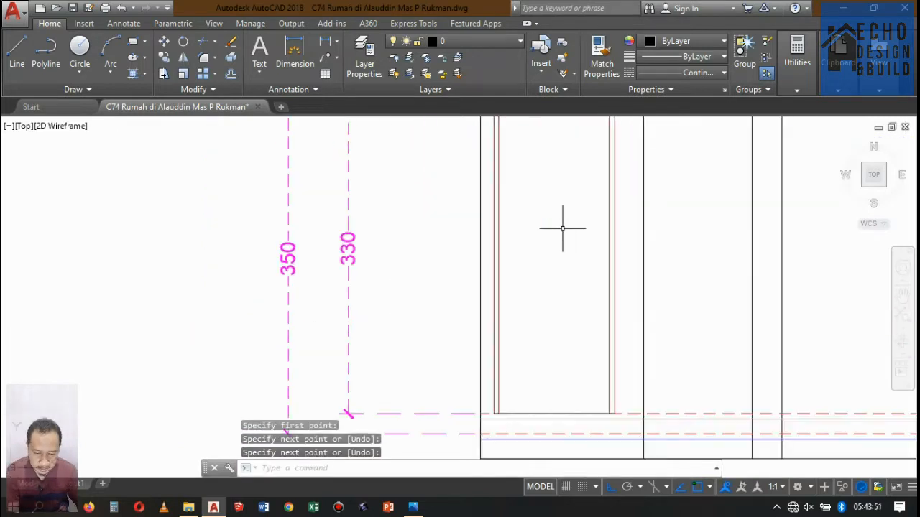
pyautogui.write('o')
pyautogui.press('Return')
pyautogui.write('2')
pyautogui.press('Return')
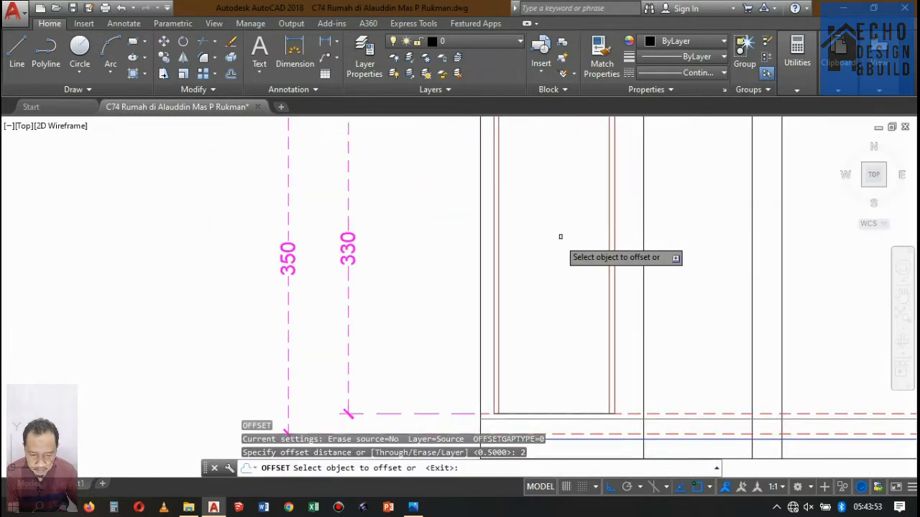
pyautogui.click(547, 413)
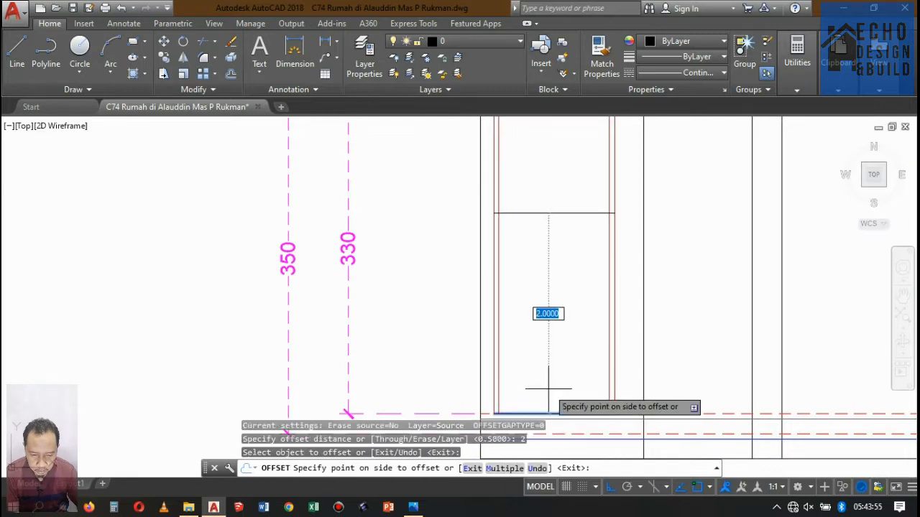
pyautogui.press('Escape')
# Step: Offset the door's base line upward by 2.5 to form the top edge of the door in the elevation
pyautogui.press('Return')
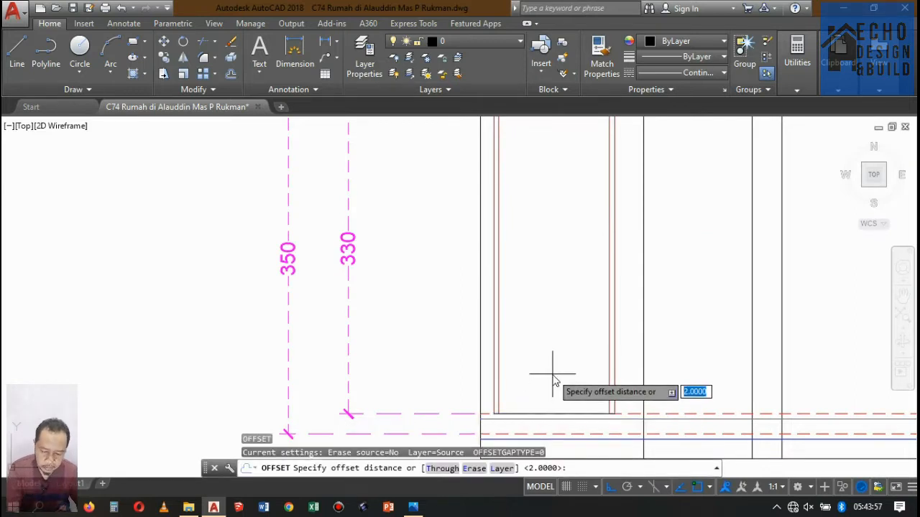
pyautogui.write('2.5')
pyautogui.press('Return')
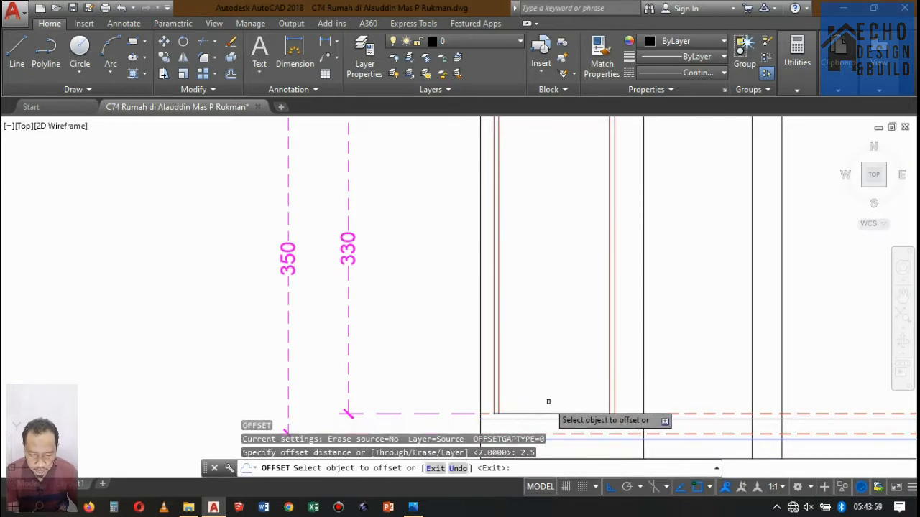
pyautogui.click(548, 413)
pyautogui.click(550, 322)
pyautogui.scroll(-4, 565, 304)
pyautogui.scroll(2, 565, 261)
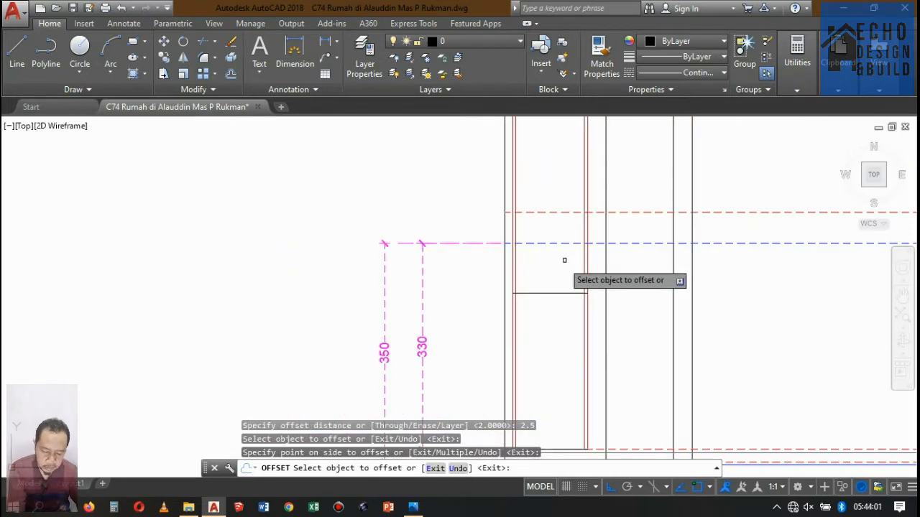
pyautogui.press('Return')
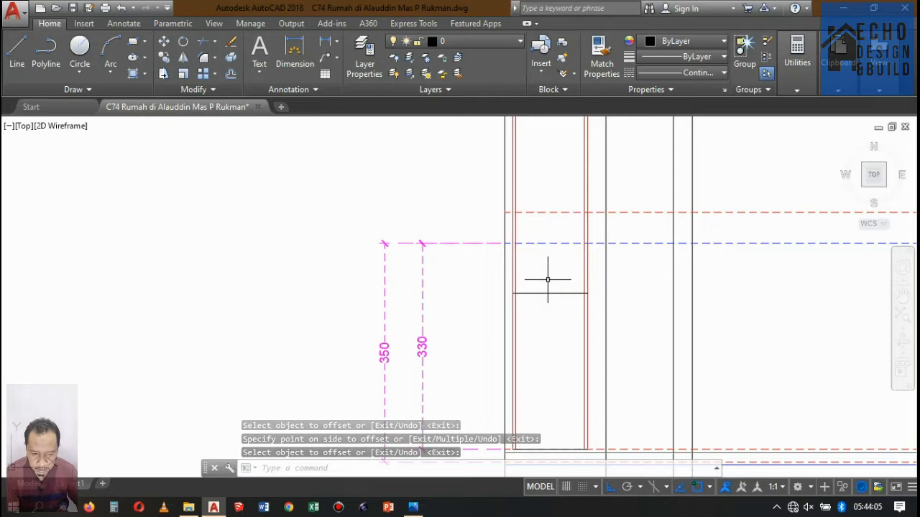
# Step: Offset the door's top line downward by 0.05 to give the door head its frame thickness
pyautogui.scroll(2, 559, 299)
pyautogui.scroll(-4, 544, 254)
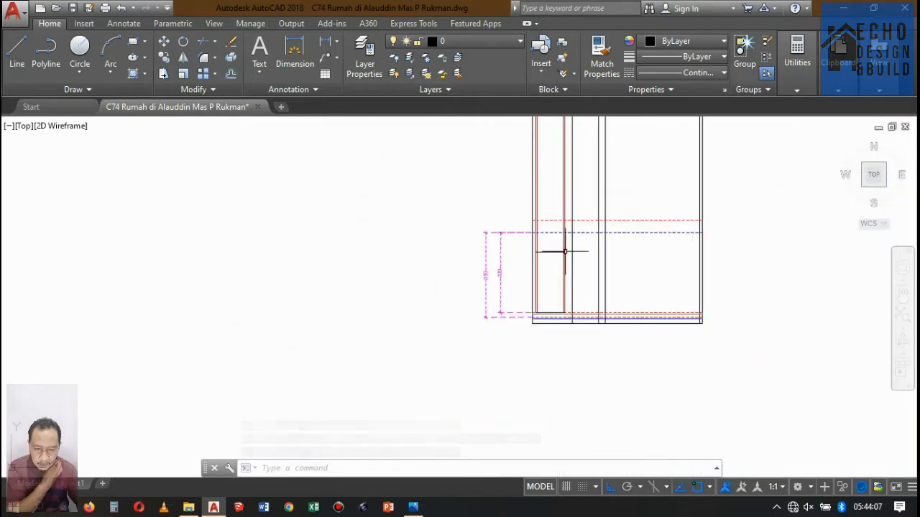
pyautogui.scroll(2, 556, 252)
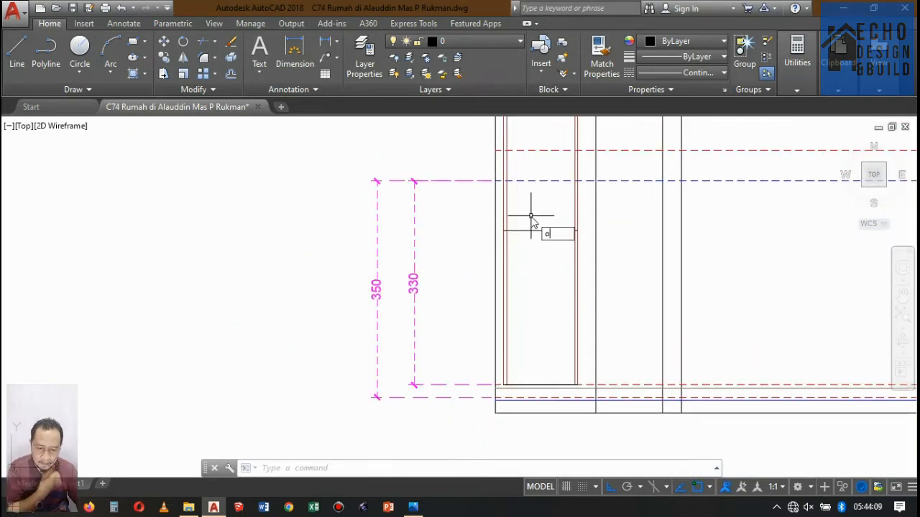
pyautogui.write('o')
pyautogui.press('Return')
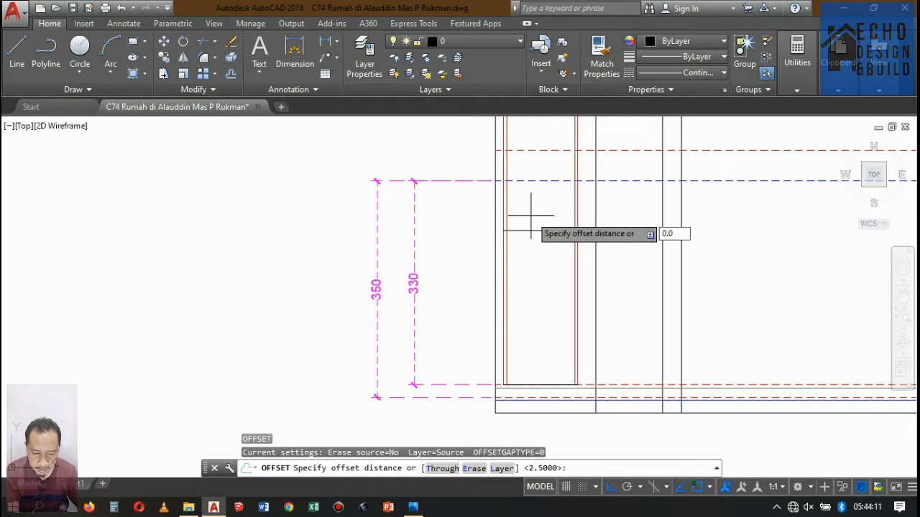
pyautogui.press('Return')
pyautogui.scroll(4, 531, 223)
pyautogui.click(526, 242)
pyautogui.click(530, 290)
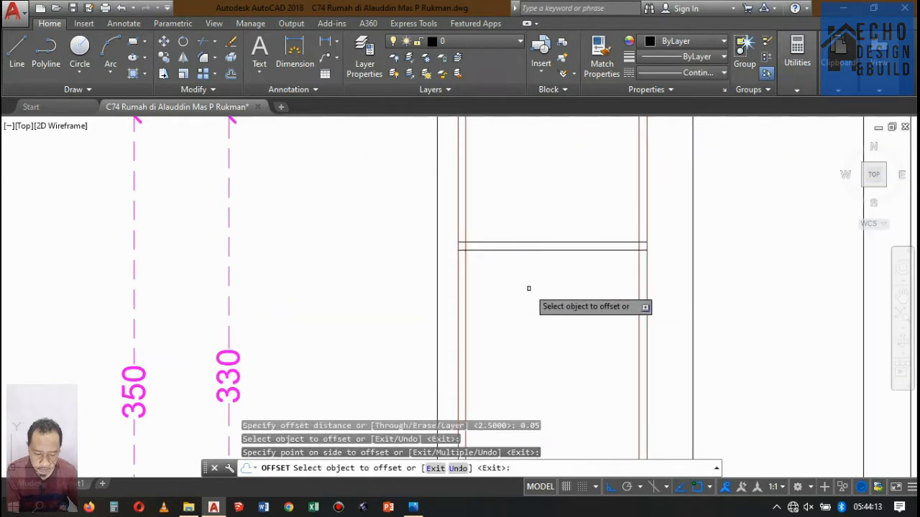
pyautogui.press('Return')
# Step: Match both horizontal door head lines to the properties of the coloured right jamb line
pyautogui.write('ma')
pyautogui.press('Return')
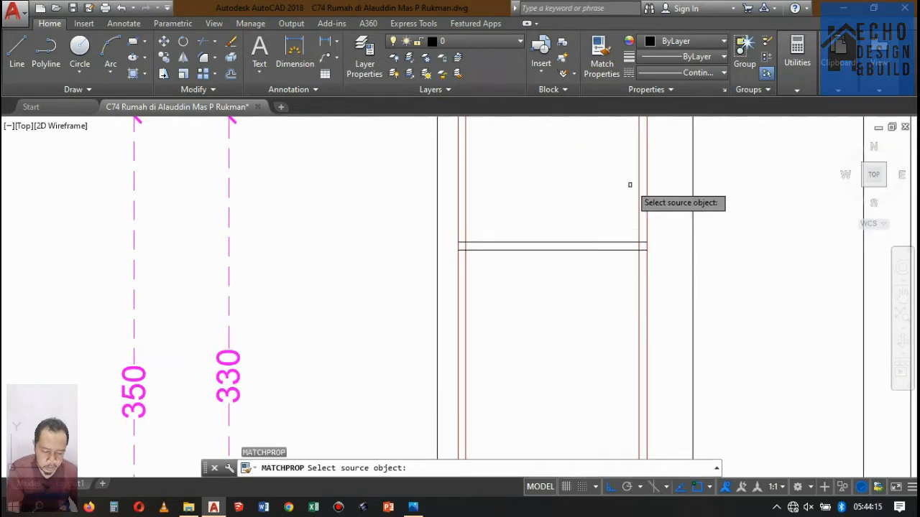
pyautogui.click(642, 194)
pyautogui.click(577, 291)
pyautogui.click(559, 219)
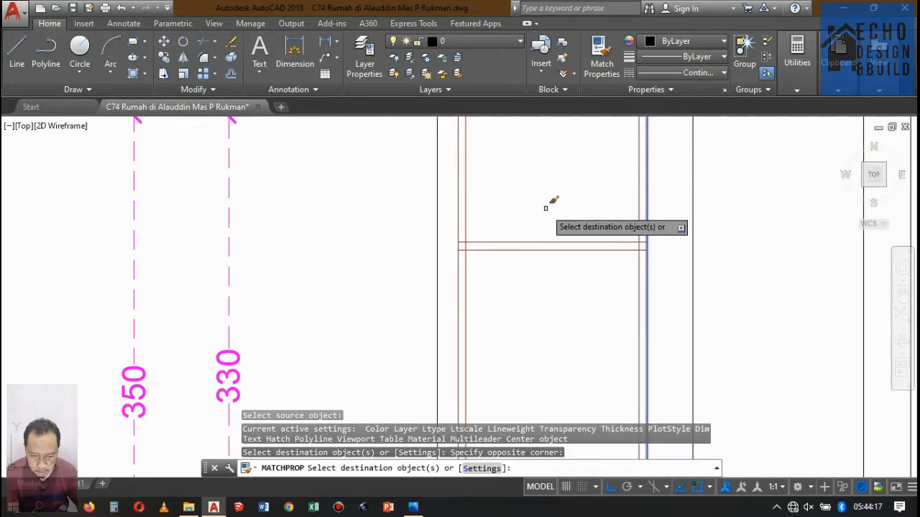
pyautogui.press('Return')
# Step: Trim the door's jamb projection lines above the top line of the door head
pyautogui.write('tr')
pyautogui.press('Return')
pyautogui.click(534, 242)
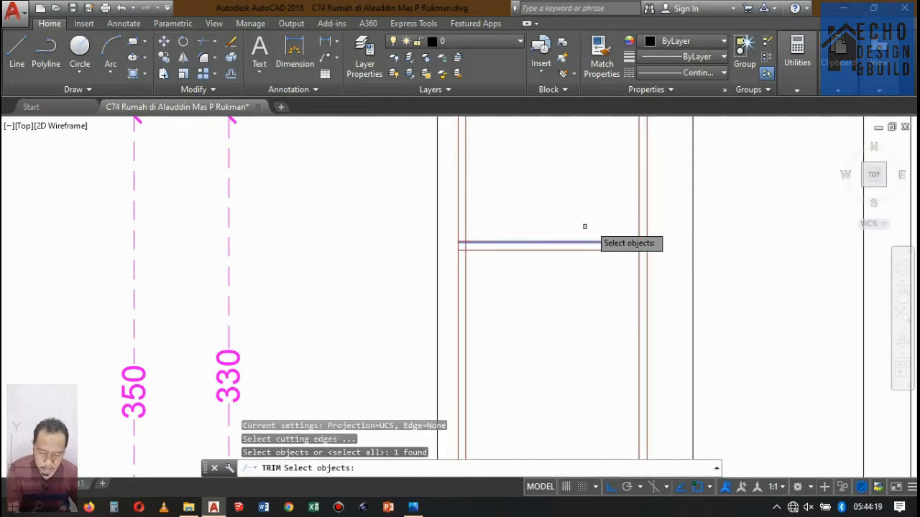
pyautogui.press('Return')
pyautogui.click(659, 211)
pyautogui.click(597, 190)
pyautogui.scroll(4, 469, 228)
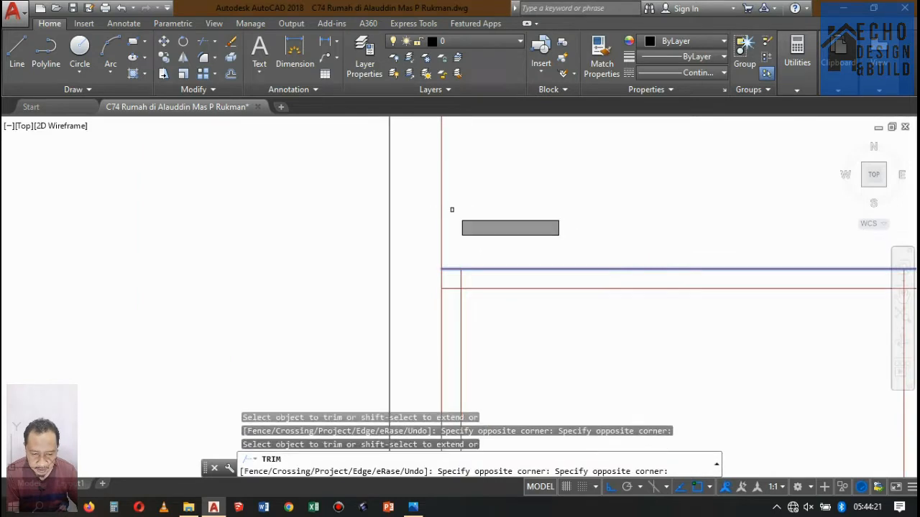
pyautogui.scroll(-8, 557, 237)
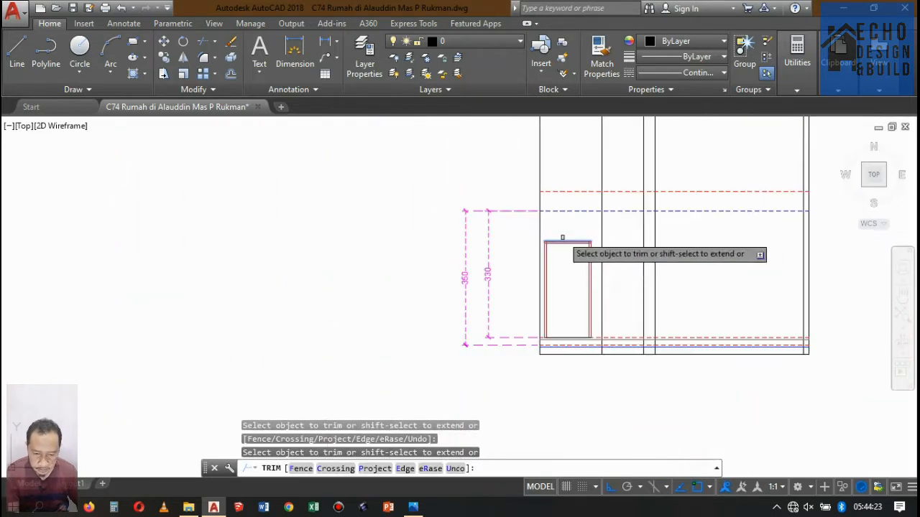
pyautogui.scroll(3, 566, 250)
pyautogui.press('Return')
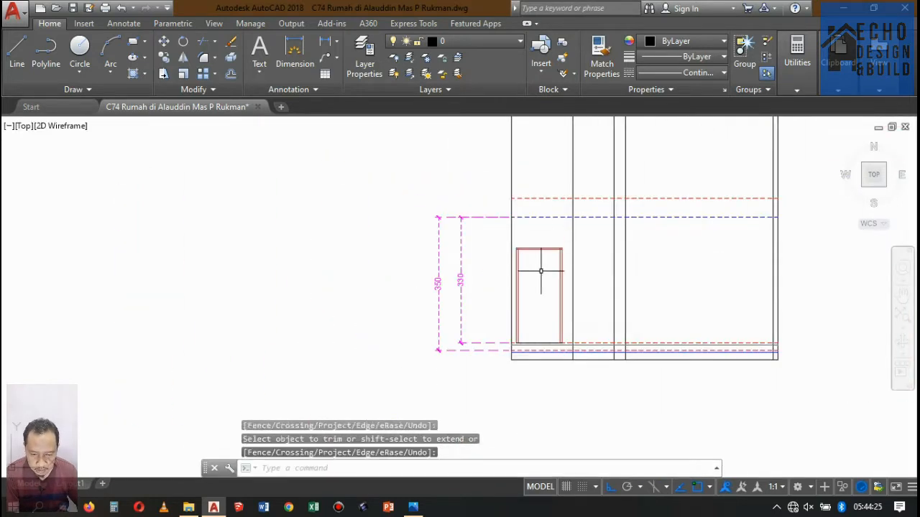
# Step: Copy the elevation's leftmost vertical wall line 0.13 to the right to mark the wall thickness beside the door
pyautogui.scroll(-3, 541, 271)
pyautogui.scroll(3, 549, 215)
pyautogui.click(486, 213)
pyautogui.click(491, 205)
pyautogui.scroll(-3, 503, 179)
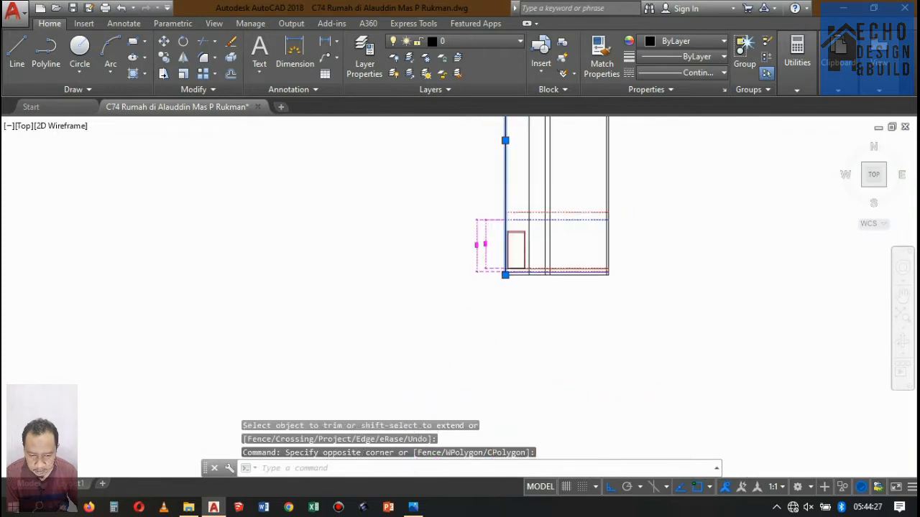
pyautogui.scroll(3, 474, 240)
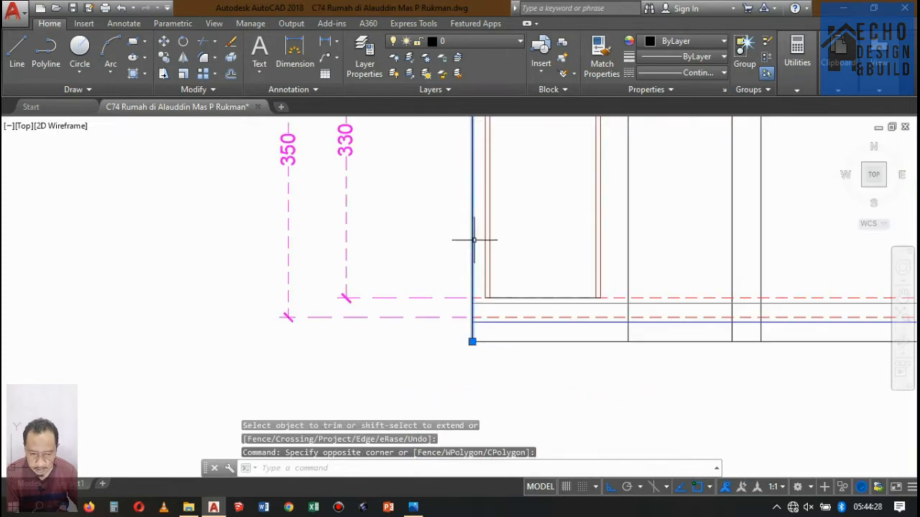
pyautogui.click(164, 59)
pyautogui.scroll(-3, 273, 160)
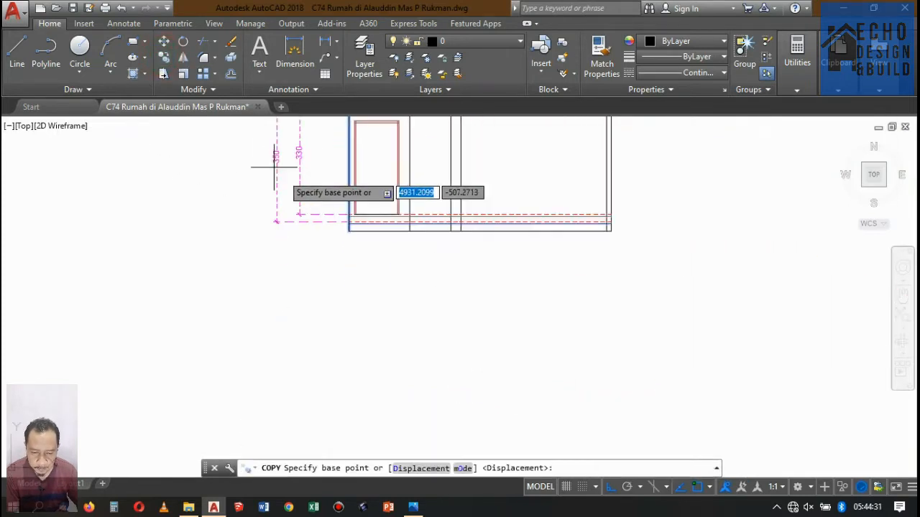
pyautogui.scroll(2, 351, 248)
pyautogui.click(332, 255)
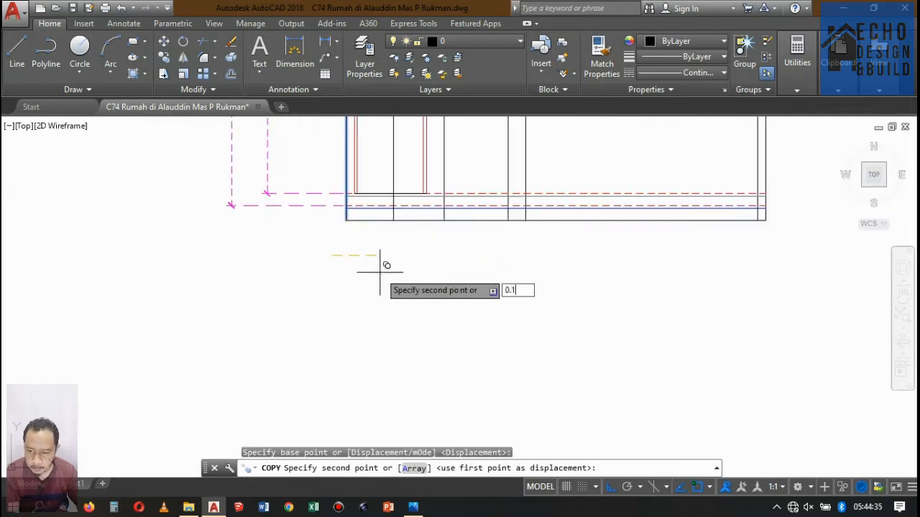
pyautogui.write('0.13')
pyautogui.press('Return')
pyautogui.scroll(4, 341, 175)
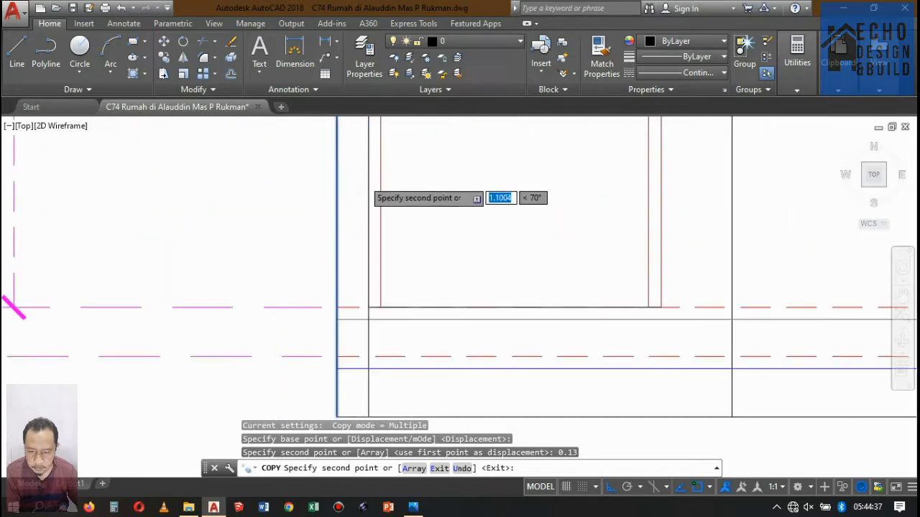
pyautogui.press('Return')
# Step: Delete the single vertical projection line between the door and the middle pair of wall lines
pyautogui.scroll(-5, 467, 253)
pyautogui.scroll(3, 421, 257)
pyautogui.scroll(-2, 424, 250)
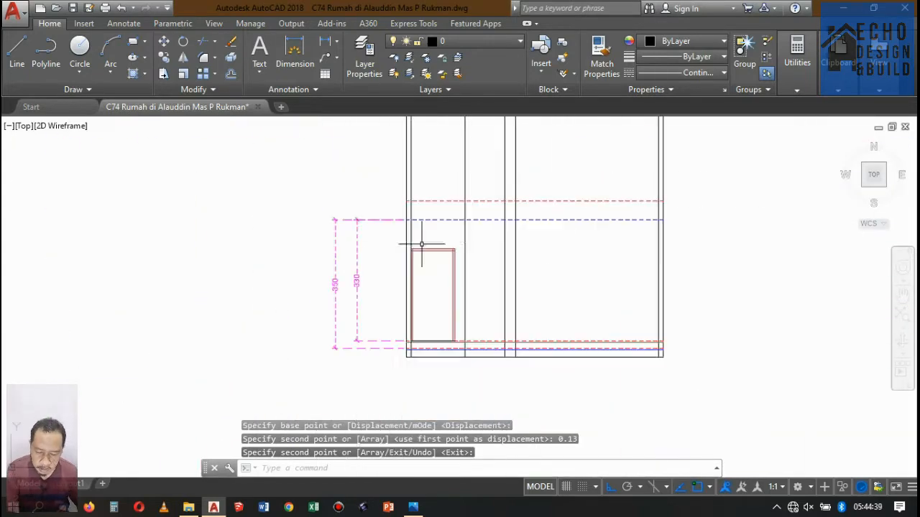
pyautogui.scroll(3, 476, 251)
pyautogui.scroll(-4, 504, 261)
pyautogui.scroll(-5, 504, 260)
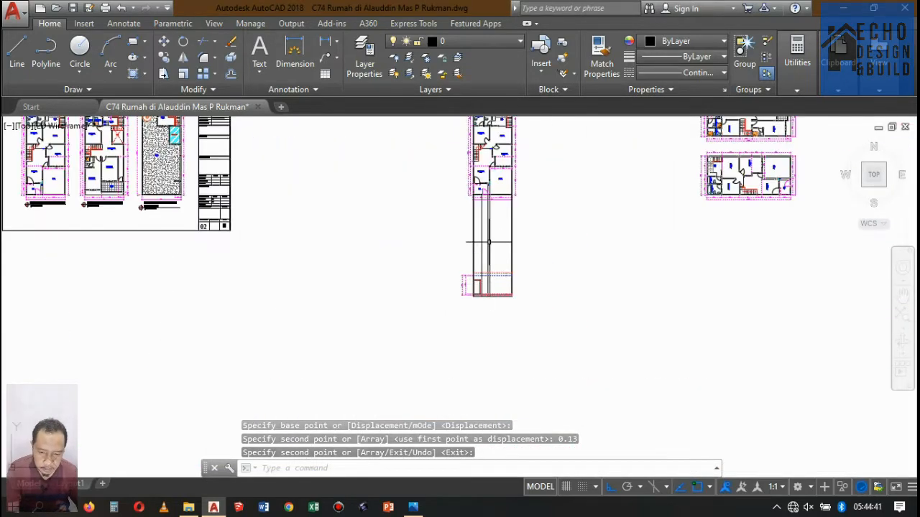
pyautogui.scroll(4, 483, 310)
pyautogui.scroll(5, 483, 311)
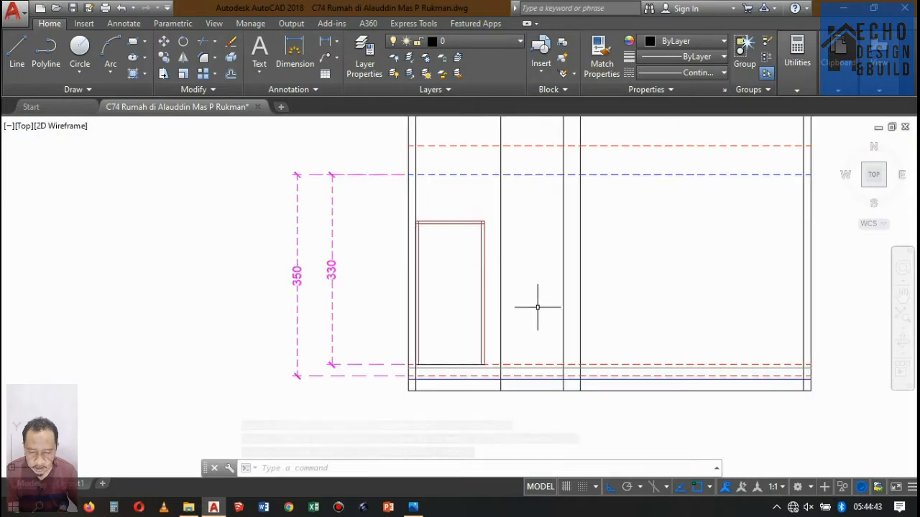
pyautogui.scroll(-4, 530, 302)
pyautogui.scroll(4, 522, 275)
pyautogui.scroll(-5, 523, 276)
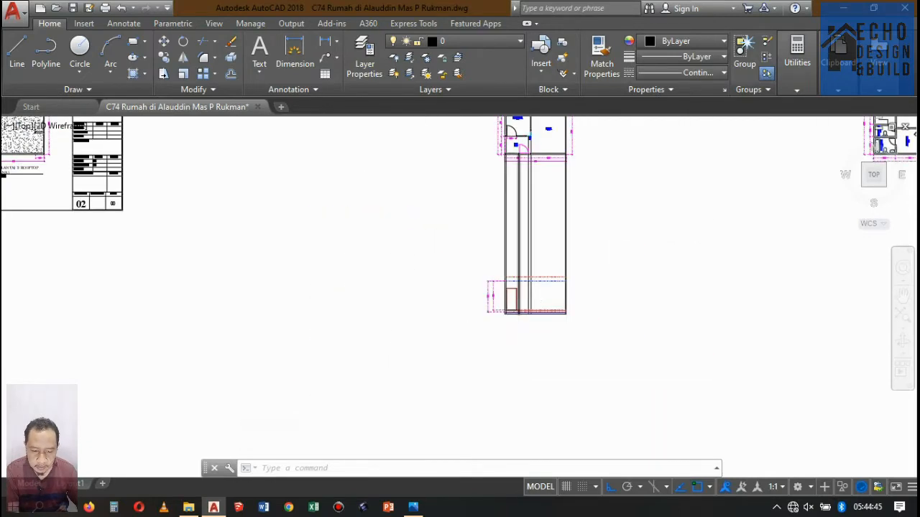
pyautogui.scroll(2, 512, 283)
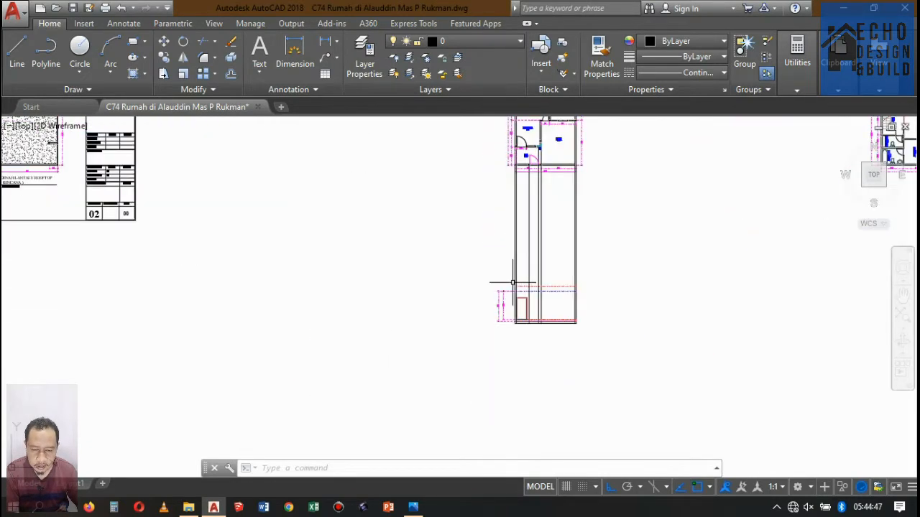
pyautogui.click(534, 252)
pyautogui.click(531, 238)
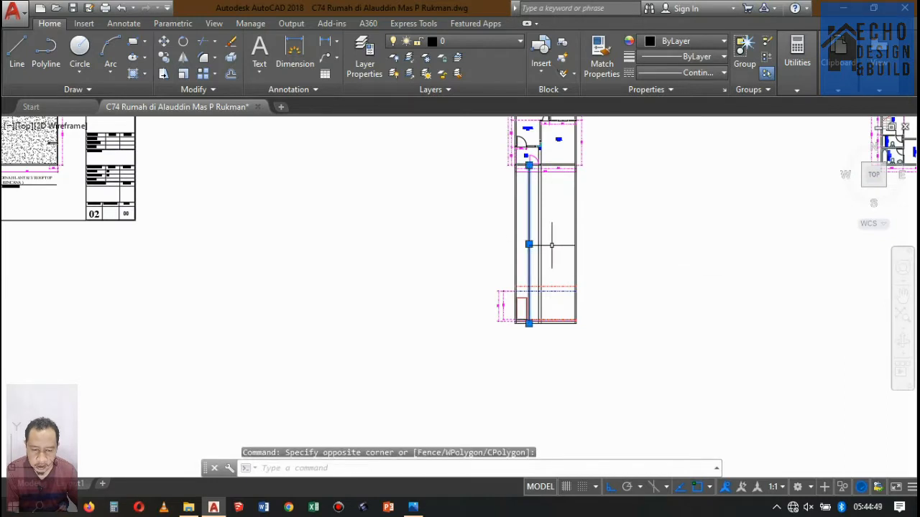
pyautogui.press('Delete')
# Step: Draw a vertical projection line from the left edge of the orange jamb beside the hatched column down to the elevation's upper red floor line
pyautogui.scroll(3, 531, 158)
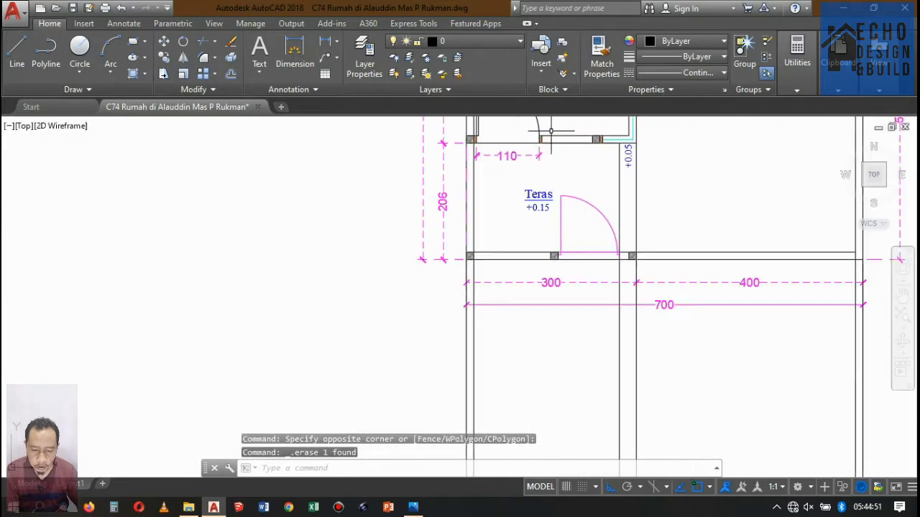
pyautogui.scroll(-3, 523, 148)
pyautogui.scroll(5, 468, 164)
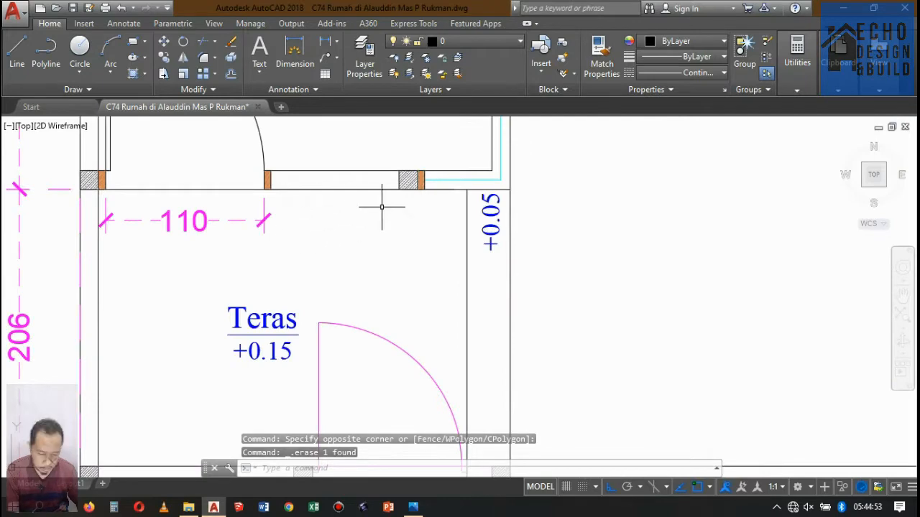
pyautogui.scroll(-5, 381, 207)
pyautogui.scroll(1, 374, 212)
pyautogui.scroll(6, 370, 214)
pyautogui.press('l')
pyautogui.press('Return')
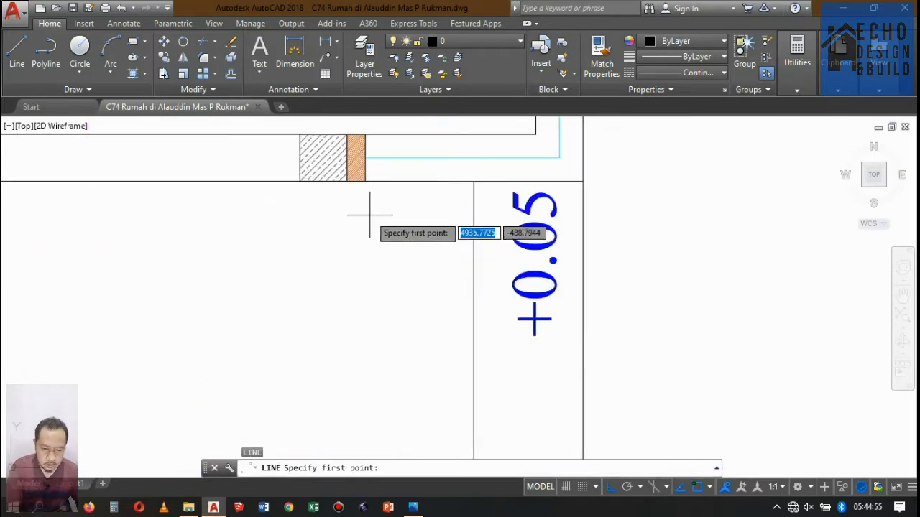
pyautogui.click(348, 181)
pyautogui.scroll(-5, 356, 183)
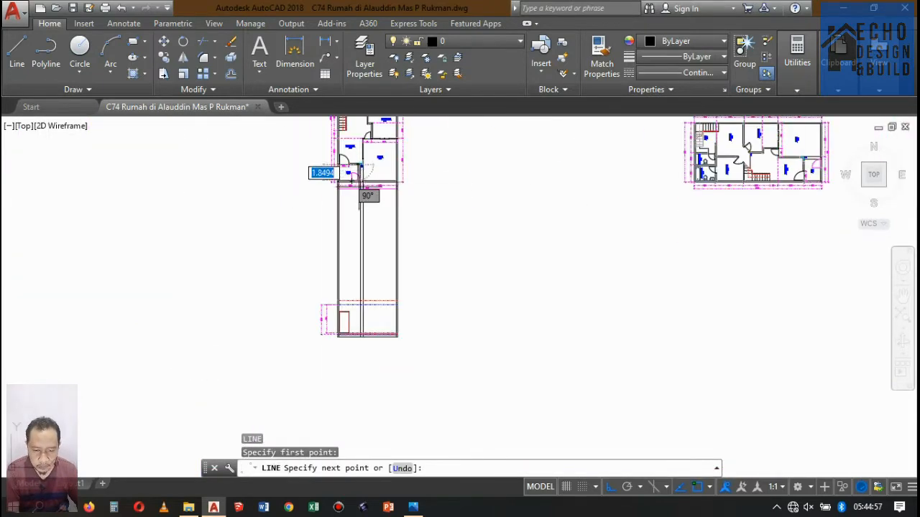
pyautogui.scroll(8, 381, 381)
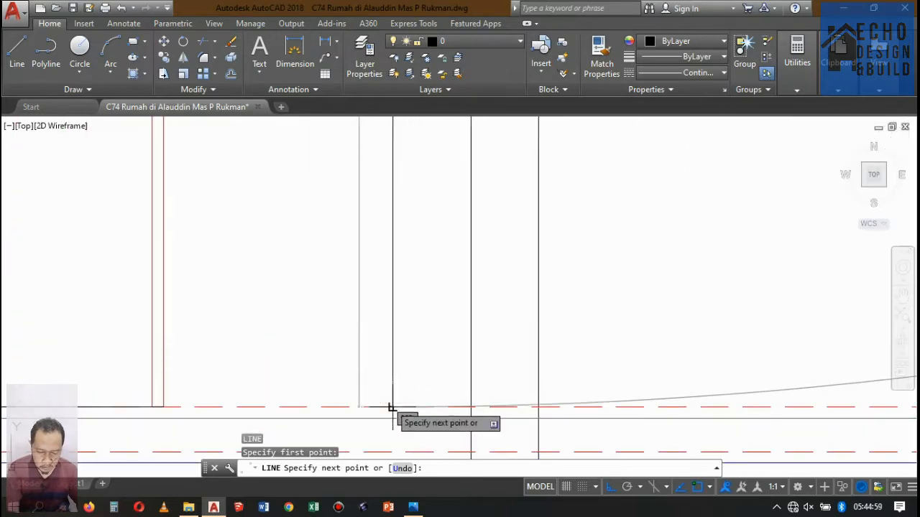
pyautogui.click(393, 408)
pyautogui.scroll(-4, 397, 401)
pyautogui.press('Return')
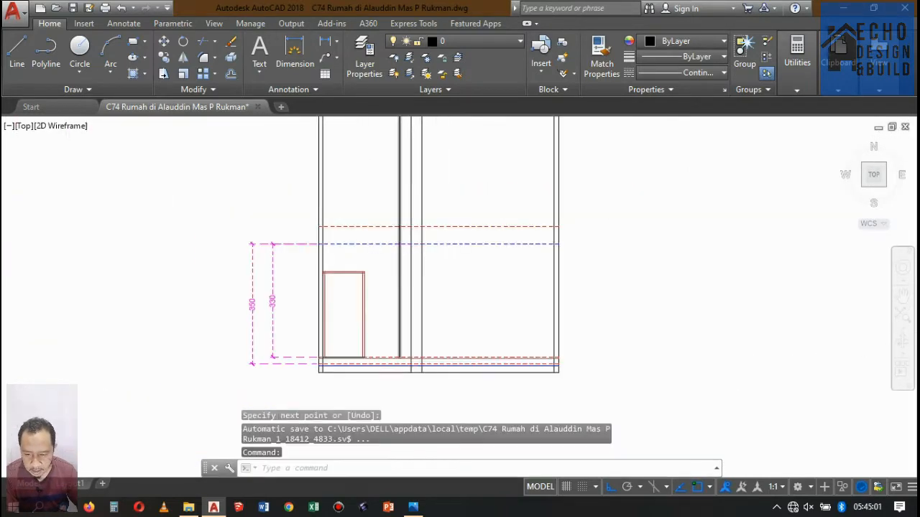
# Step: Start matching properties for the new projection line below the orange jamb beside the hatched column
pyautogui.scroll(-5, 402, 389)
pyautogui.scroll(10, 374, 139)
pyautogui.scroll(4, 335, 192)
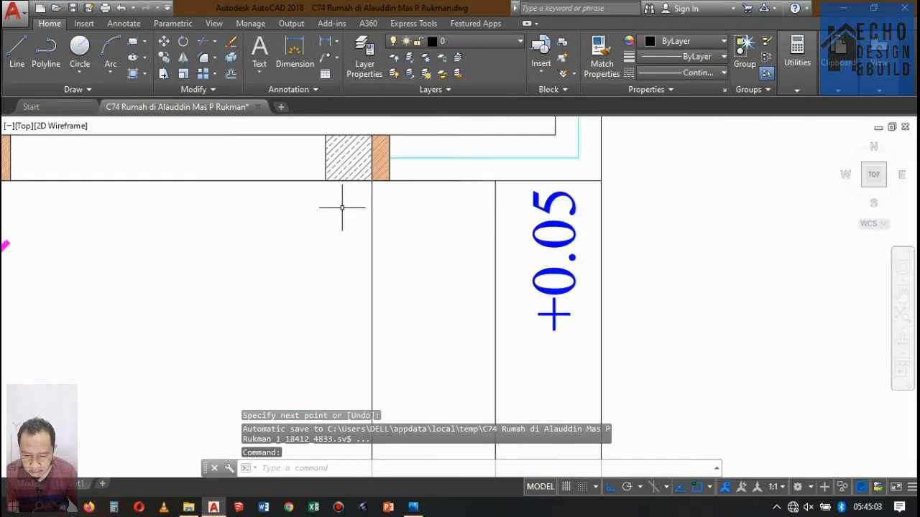
pyautogui.write('ma')
pyautogui.press('Return')
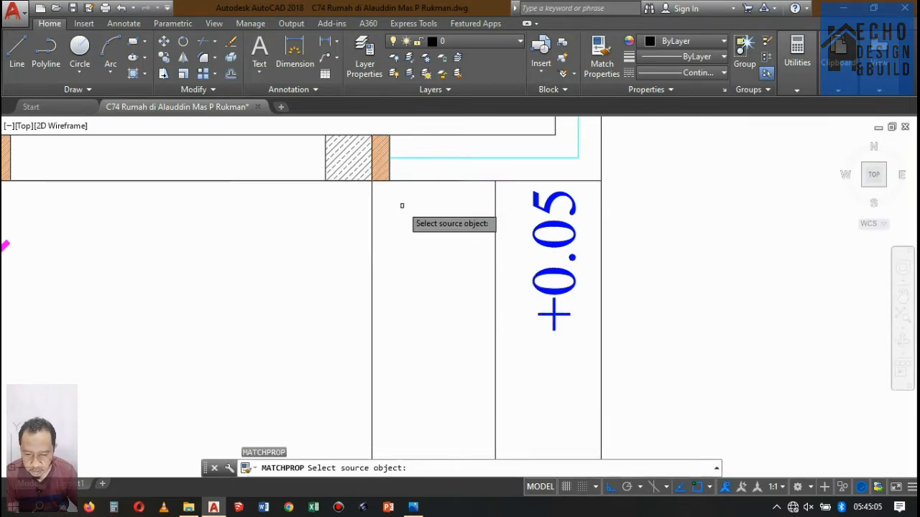
# Step: Match the red door frame's properties onto the leftmost vertical projection line running down from the terrace plan
pyautogui.scroll(-5, 323, 216)
pyautogui.scroll(3, 294, 191)
pyautogui.scroll(-5, 294, 192)
pyautogui.scroll(-3, 349, 390)
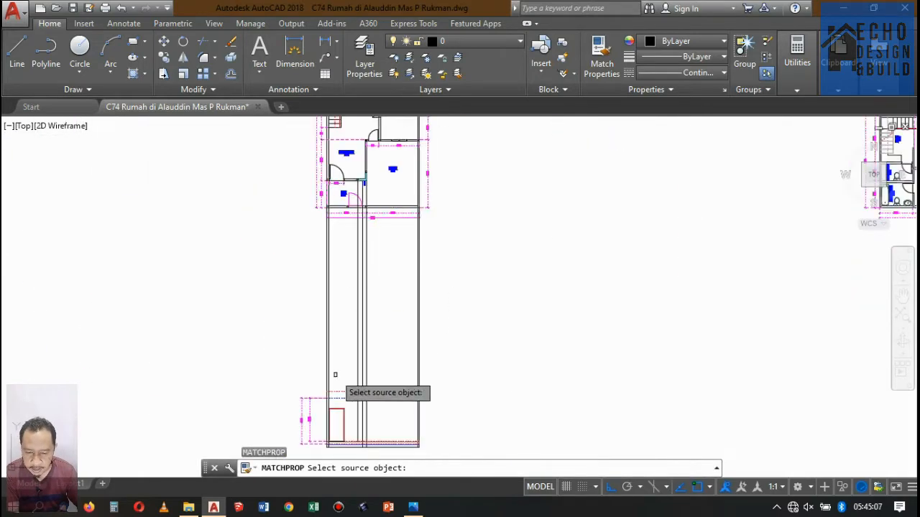
pyautogui.scroll(6, 341, 415)
pyautogui.click(342, 414)
pyautogui.scroll(3, 363, 404)
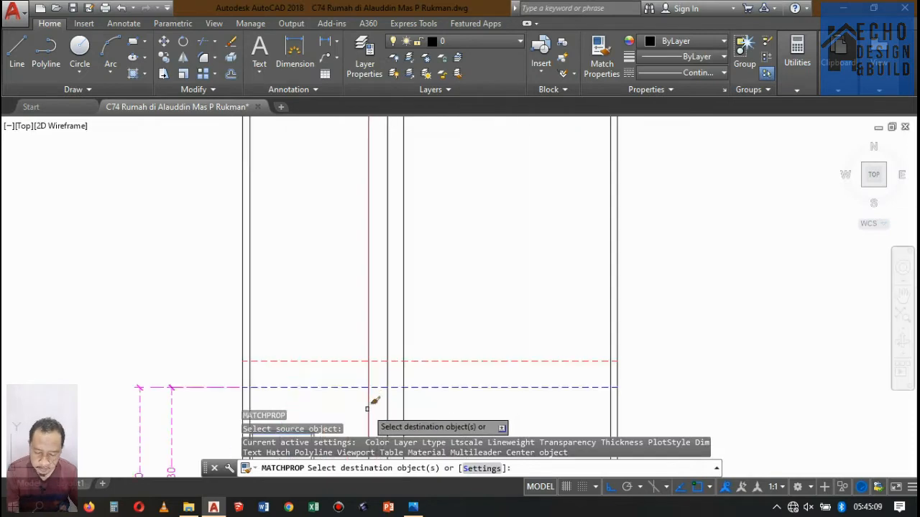
pyautogui.scroll(-2, 402, 337)
pyautogui.scroll(4, 395, 352)
pyautogui.click(419, 337)
pyautogui.click(382, 308)
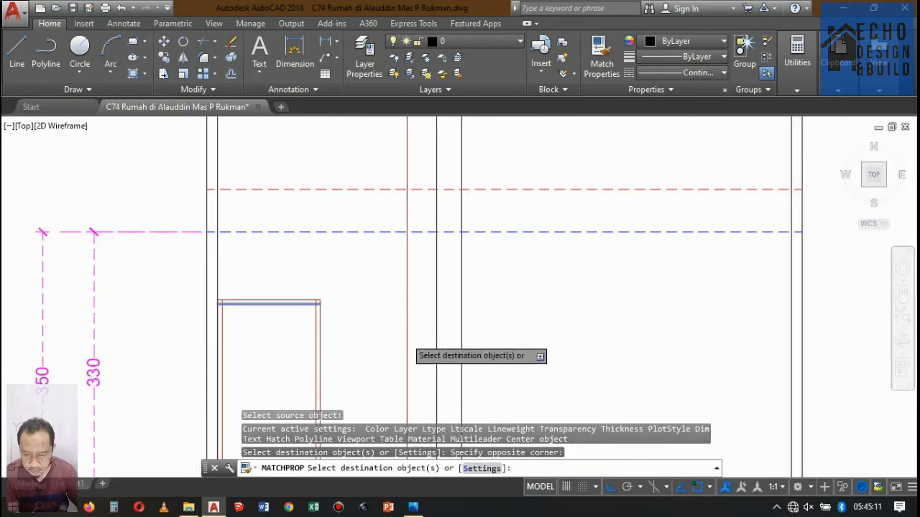
pyautogui.scroll(-6, 407, 339)
pyautogui.press('Return')
# Step: Copy the red projection line from the inner edge to the outer edge of the orange frame beside the terrace column
pyautogui.scroll(-4, 422, 277)
pyautogui.scroll(6, 429, 232)
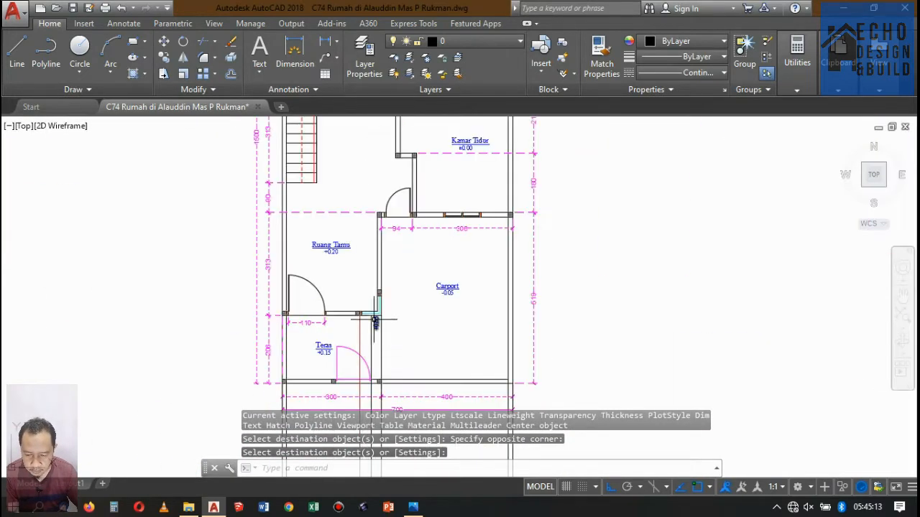
pyautogui.scroll(5, 374, 313)
pyautogui.click(318, 335)
pyautogui.click(194, 269)
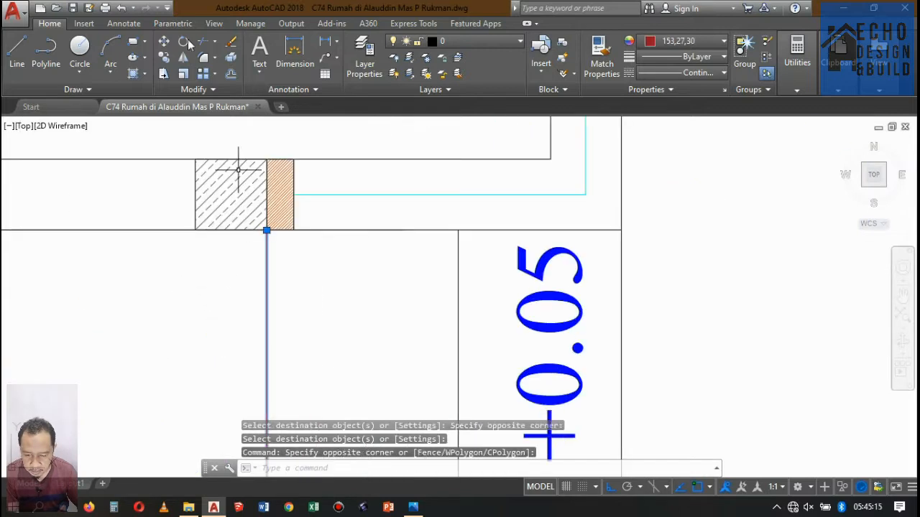
pyautogui.click(163, 59)
pyautogui.click(266, 230)
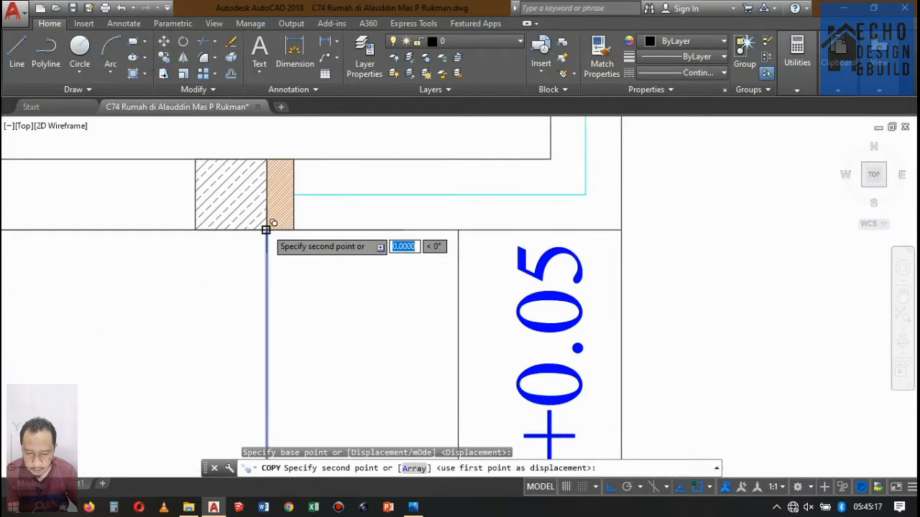
pyautogui.click(293, 231)
pyautogui.scroll(-10, 366, 136)
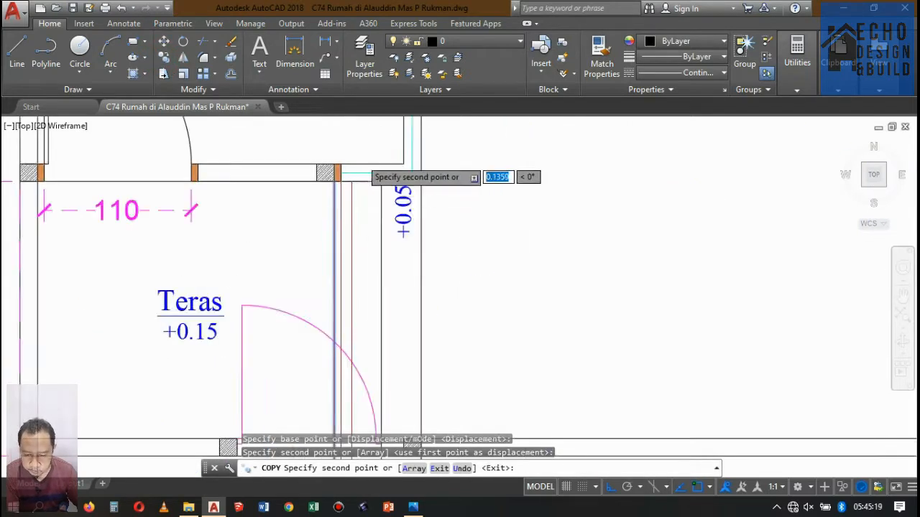
pyautogui.press('Return')
# Step: Offset the upper dashed red floor line upward by 0.5
pyautogui.scroll(10, 371, 154)
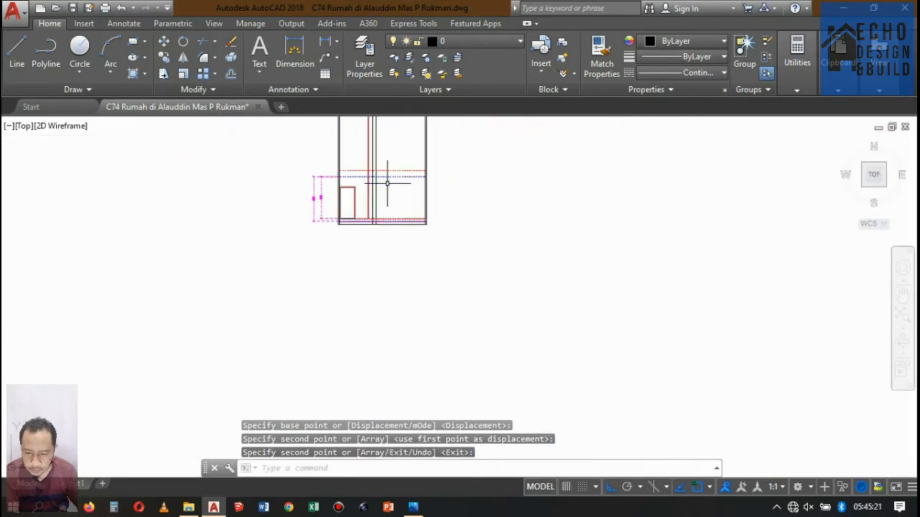
pyautogui.scroll(3, 401, 270)
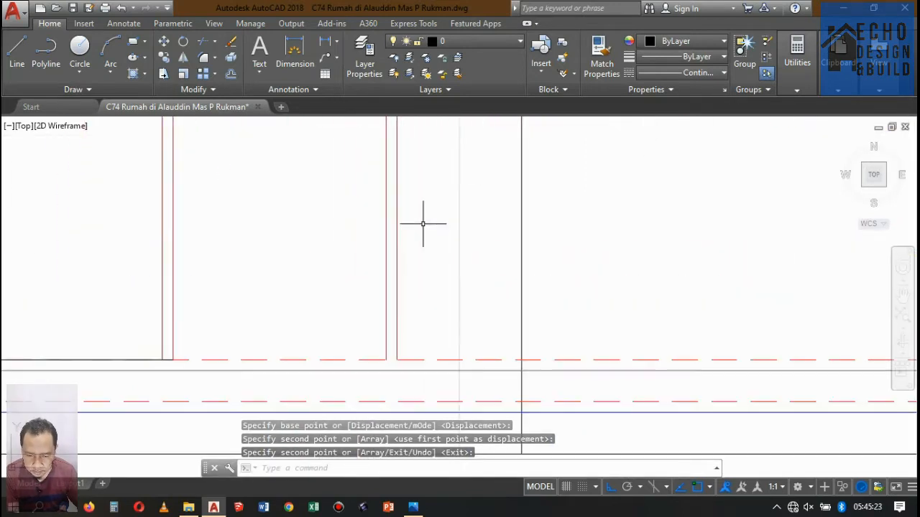
pyautogui.write('0')
pyautogui.press('Escape')
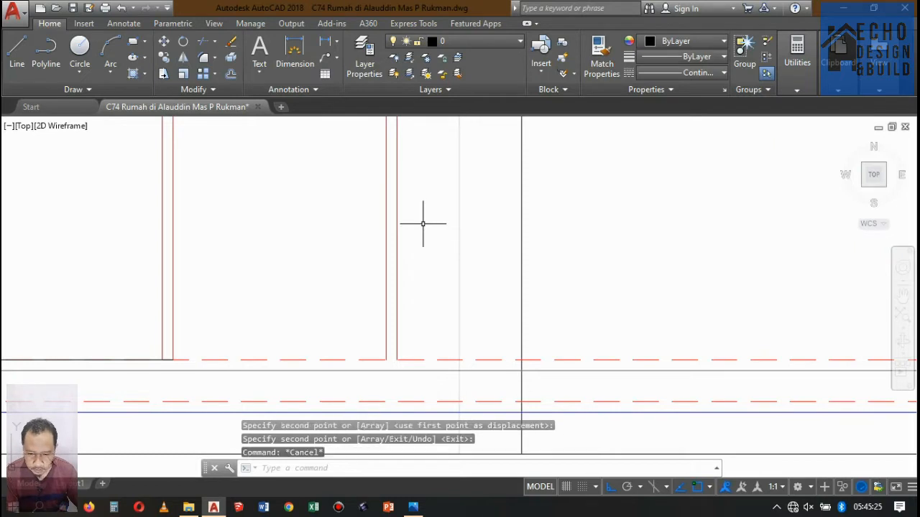
pyautogui.write('o')
pyautogui.press('Return')
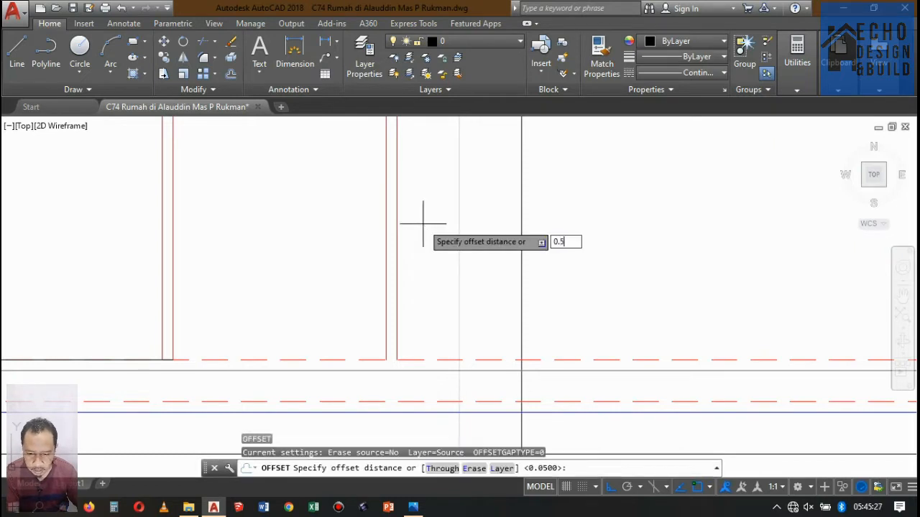
pyautogui.write('0.5')
pyautogui.press('Return')
pyautogui.click(431, 358)
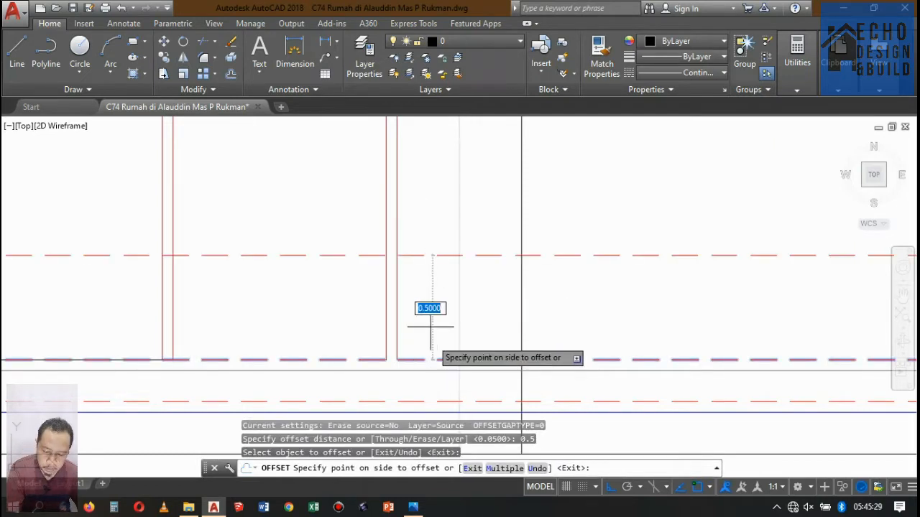
pyautogui.click(424, 266)
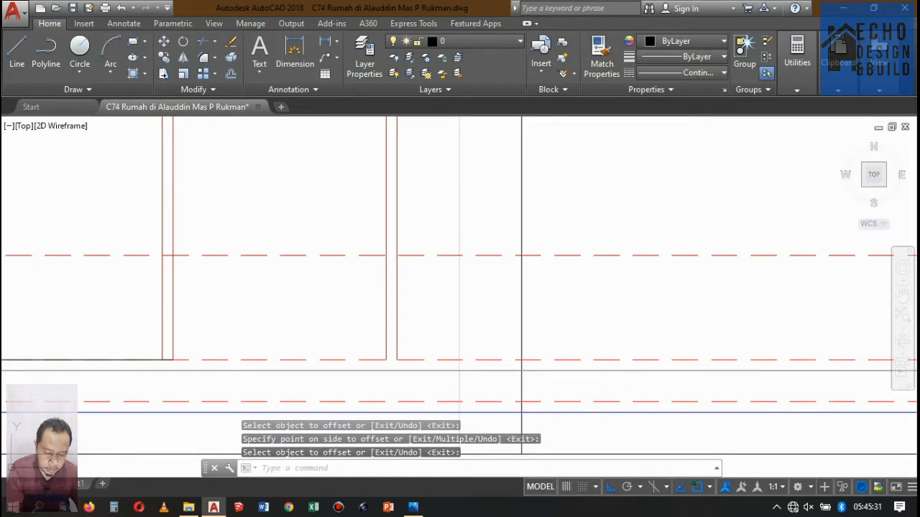
# Step: Offset the new dashed sill line upward by 0.05 to give the frame its thickness
pyautogui.press('Return')
pyautogui.write('0.05')
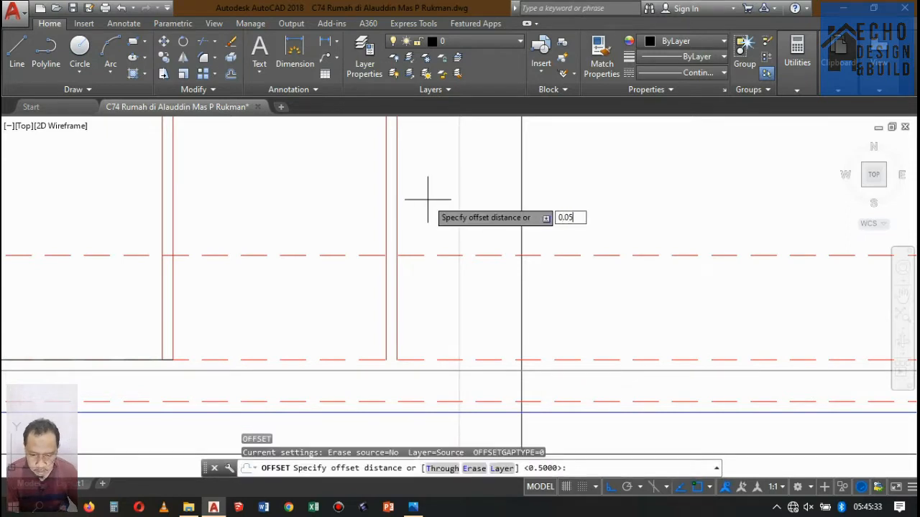
pyautogui.press('Return')
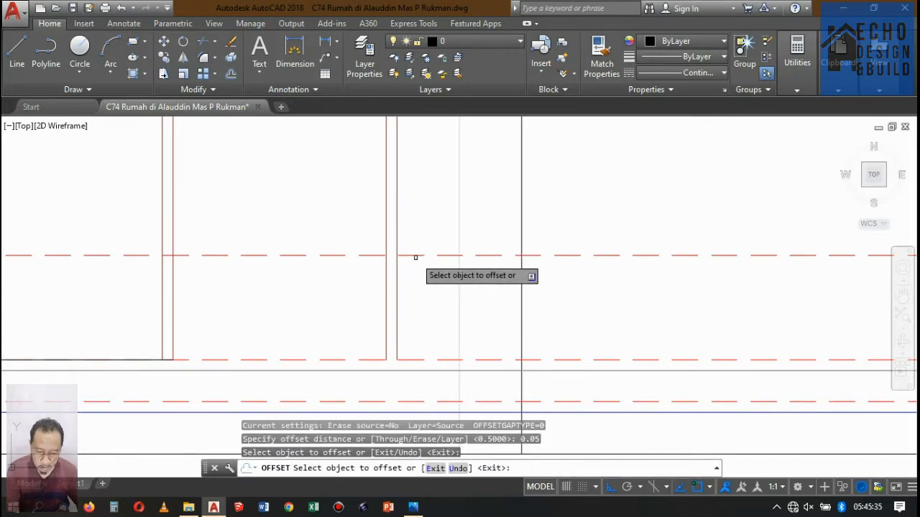
pyautogui.click(415, 257)
pyautogui.click(406, 201)
# Step: Match the vertical frame line's properties onto the two dashed sill lines
pyautogui.write('m')
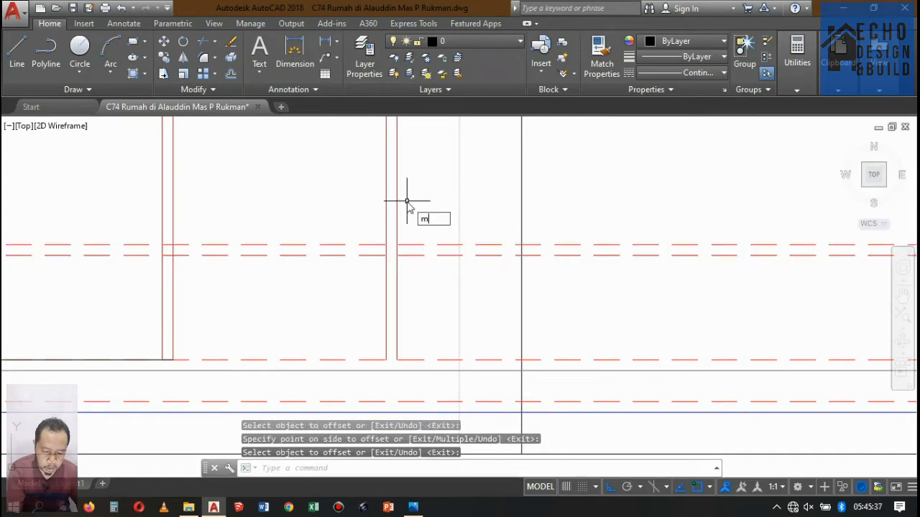
pyautogui.write('a')
pyautogui.press('Return')
pyautogui.click(397, 207)
pyautogui.click(424, 274)
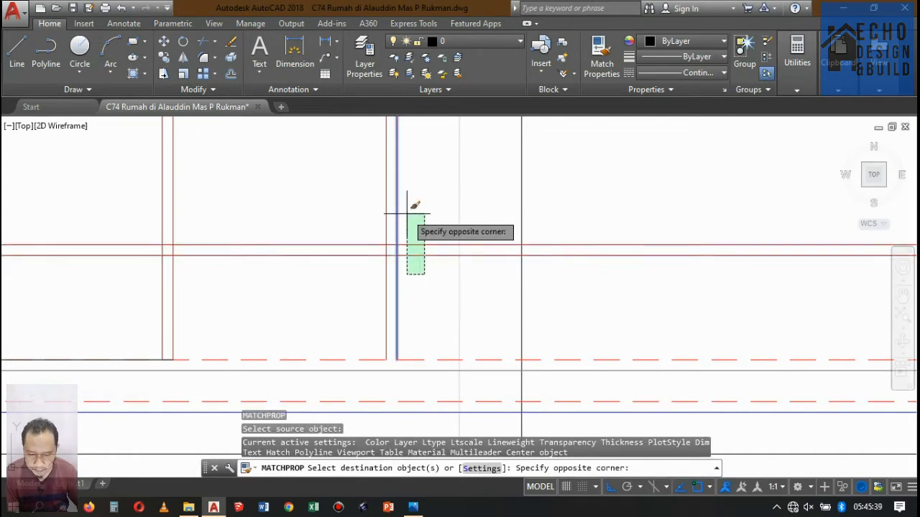
pyautogui.click(406, 214)
pyautogui.press('Return')
# Step: Trim the overrunning sill lines and vertical frame lines to form the window frame's lower-left corner
pyautogui.press('Return')
pyautogui.click(432, 267)
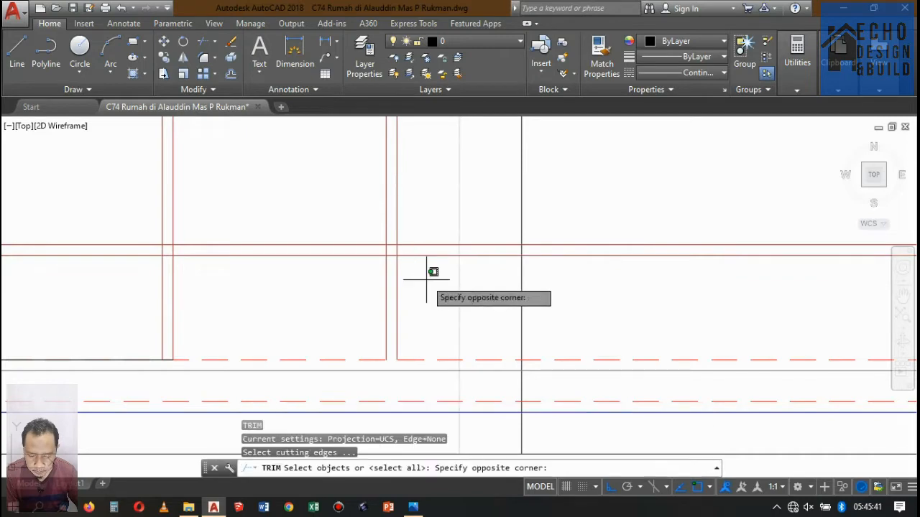
pyautogui.click(378, 252)
pyautogui.press('Return')
pyautogui.click(347, 269)
pyautogui.click(331, 214)
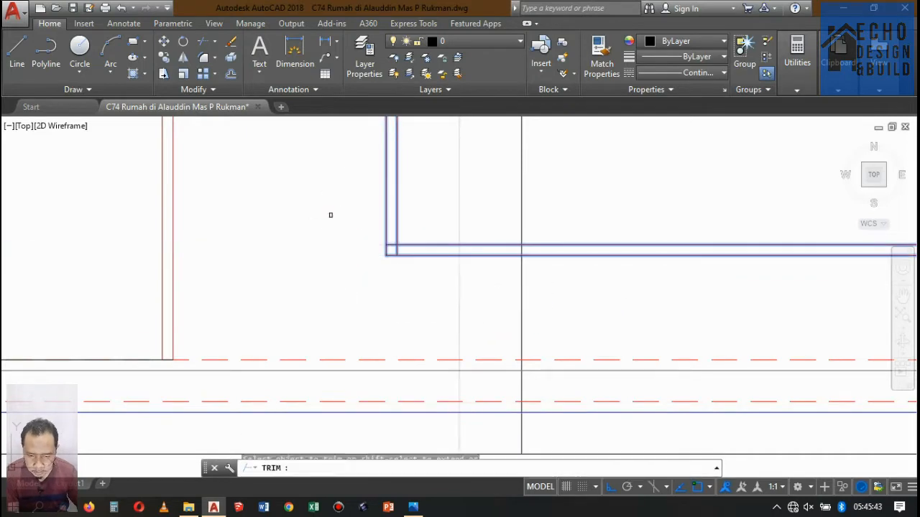
pyautogui.scroll(-3, 363, 276)
pyautogui.press('Return')
# Step: Delete the black vertical projection line that starts below the terrace door's hinge-opposite end
pyautogui.scroll(2, 384, 259)
pyautogui.scroll(-4, 411, 246)
pyautogui.scroll(-5, 411, 246)
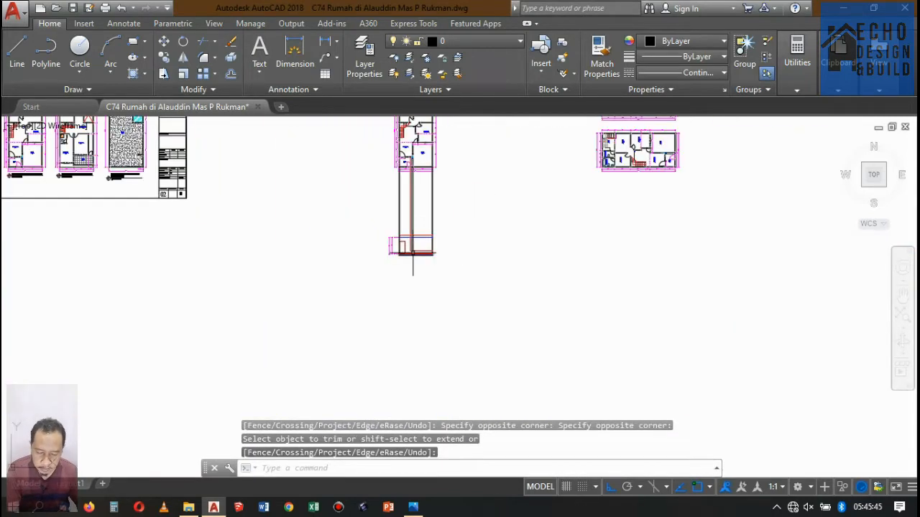
pyautogui.scroll(7, 421, 206)
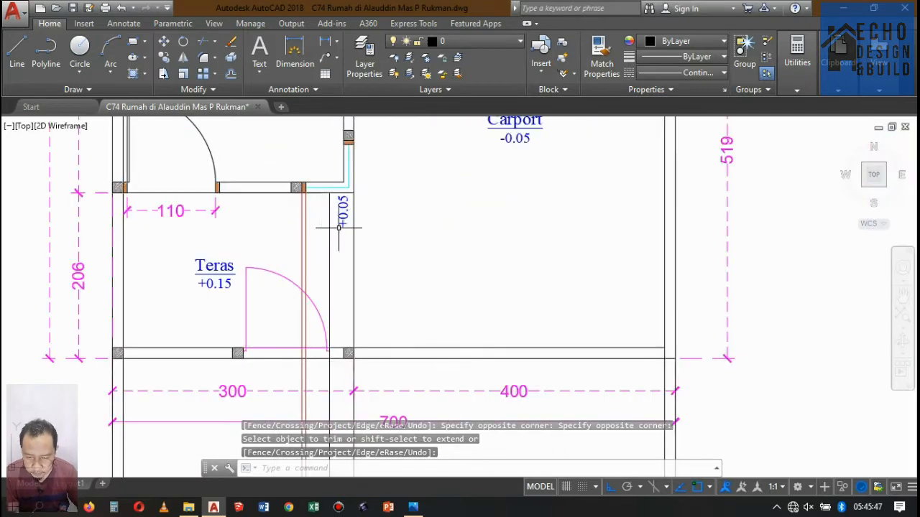
pyautogui.press('Return')
pyautogui.click(331, 245)
pyautogui.click(341, 245)
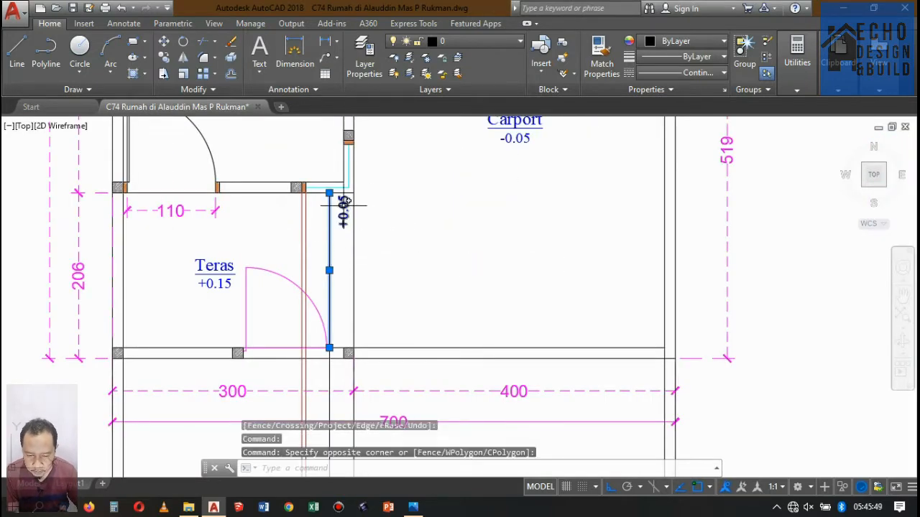
pyautogui.scroll(-4, 344, 204)
pyautogui.scroll(3, 347, 205)
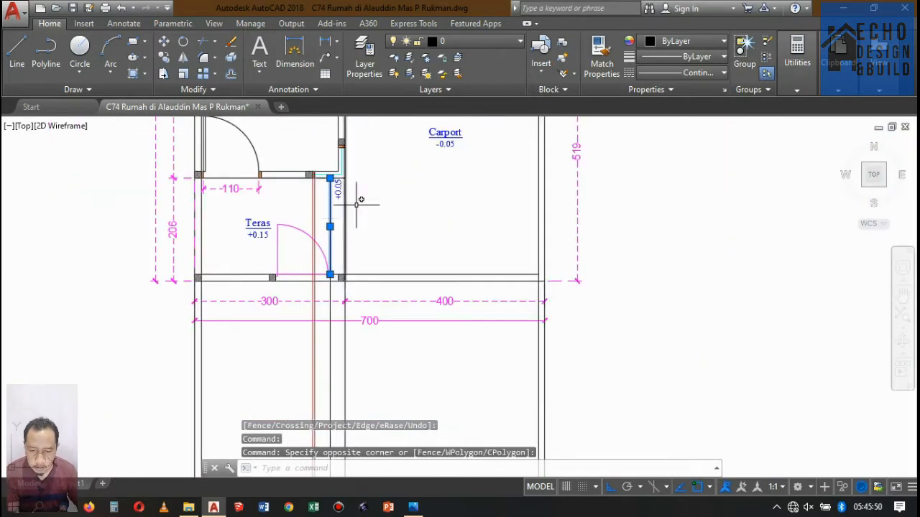
pyautogui.press('Escape')
pyautogui.click(330, 309)
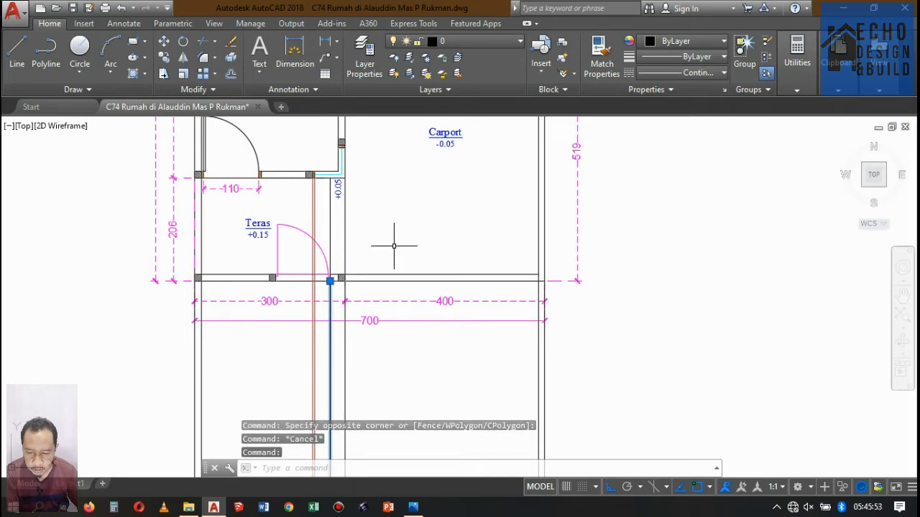
pyautogui.press('Delete')
# Step: Examine the window frame outline, the door frame and the remaining projection line in the elevation
pyautogui.scroll(-4, 394, 244)
pyautogui.scroll(2, 395, 215)
pyautogui.scroll(-2, 384, 199)
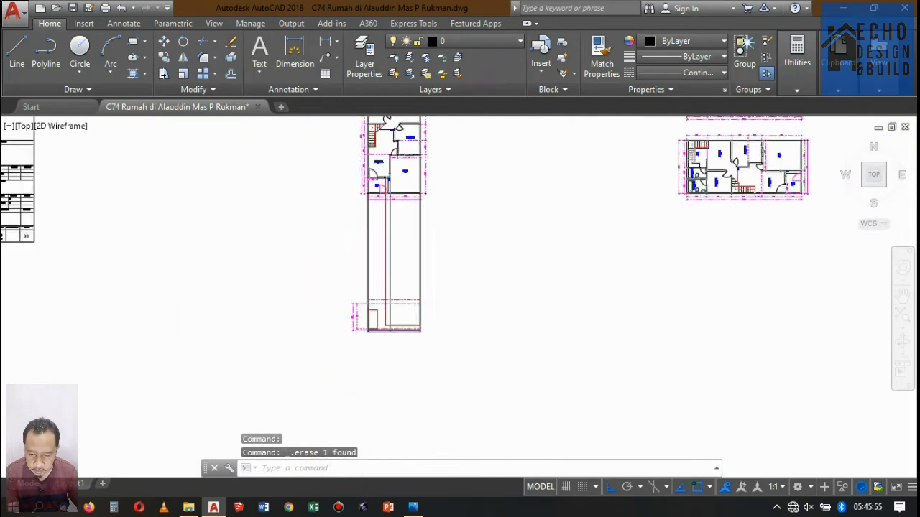
pyautogui.scroll(-2, 384, 201)
pyautogui.scroll(8, 391, 205)
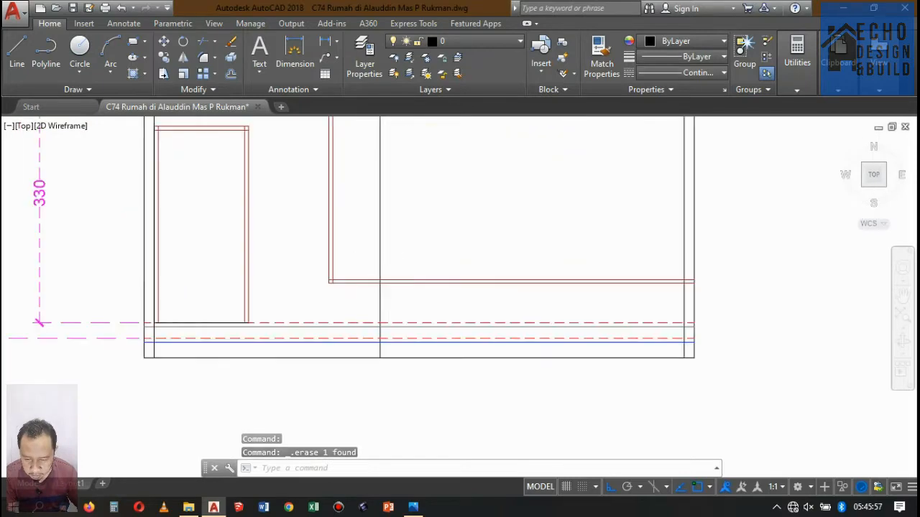
pyautogui.scroll(-5, 386, 267)
pyautogui.scroll(7, 383, 267)
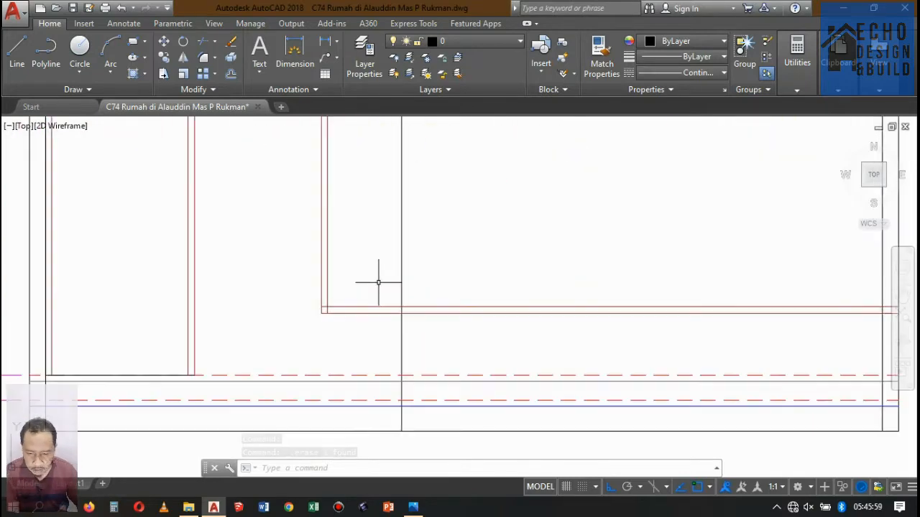
pyautogui.scroll(-2, 383, 279)
pyautogui.scroll(1, 376, 205)
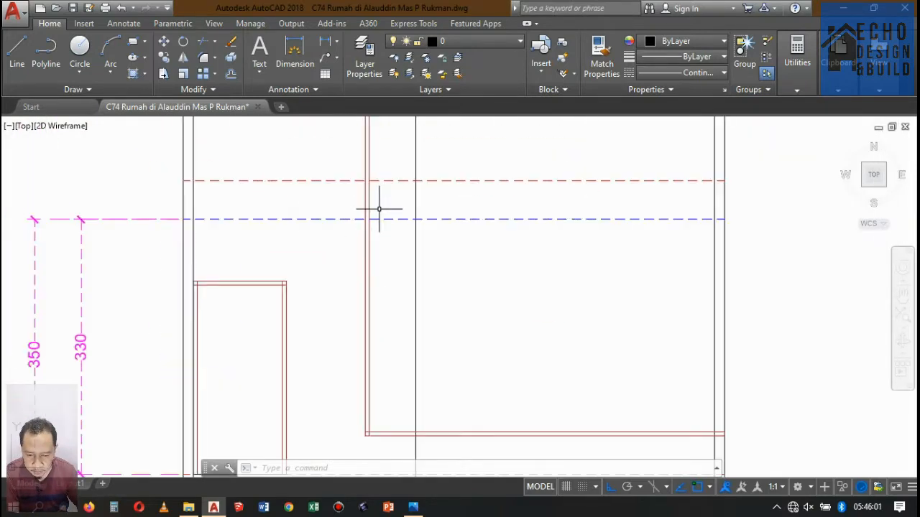
pyautogui.scroll(-2, 381, 222)
pyautogui.scroll(2, 362, 251)
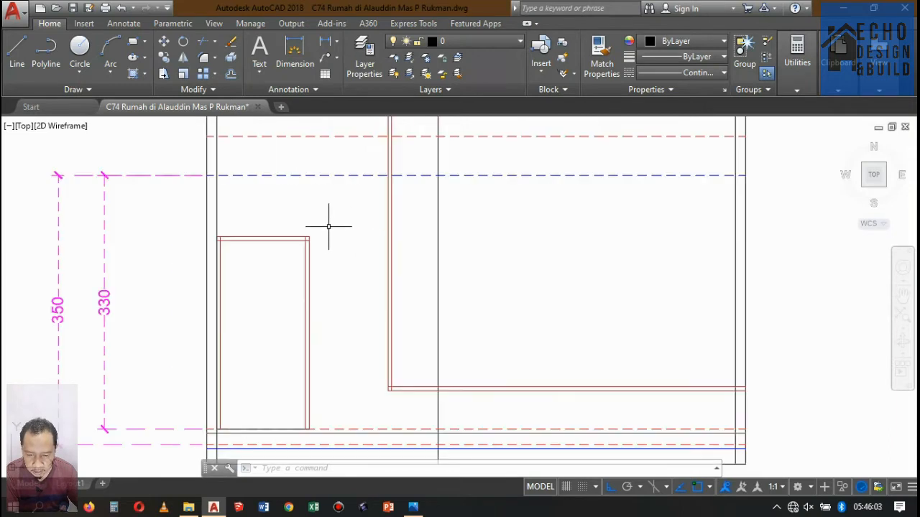
# Step: Copy the door frame's two top lines from their upper-right corner to the black projection line beside the window frame
pyautogui.click(275, 238)
pyautogui.click(232, 163)
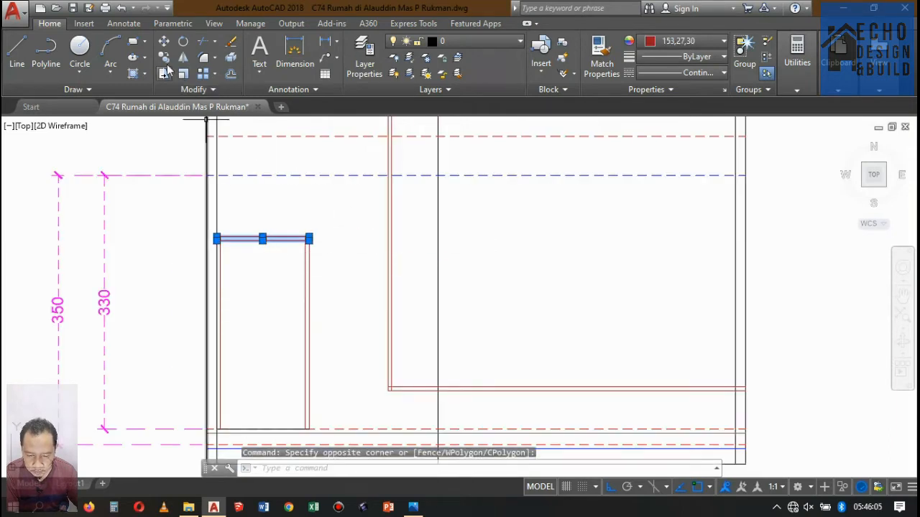
pyautogui.scroll(5, 308, 236)
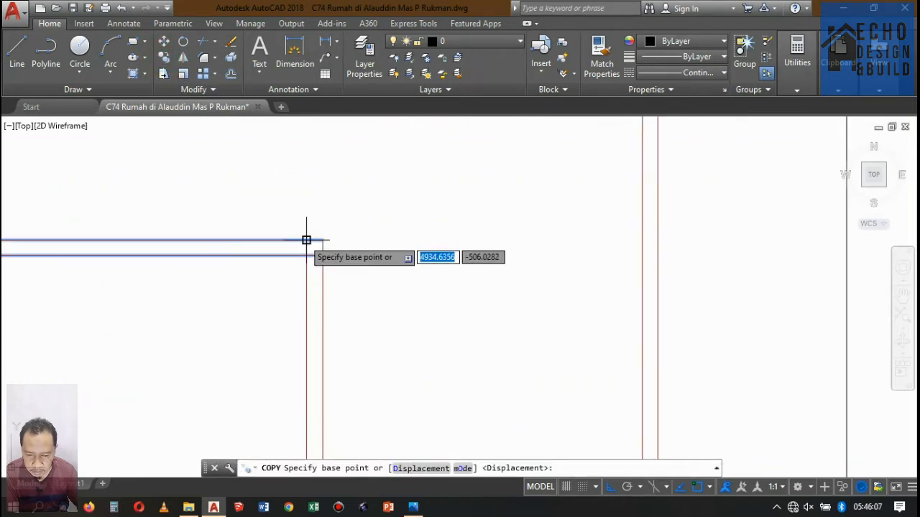
pyautogui.click(321, 242)
pyautogui.scroll(-3, 359, 241)
pyautogui.scroll(3, 448, 252)
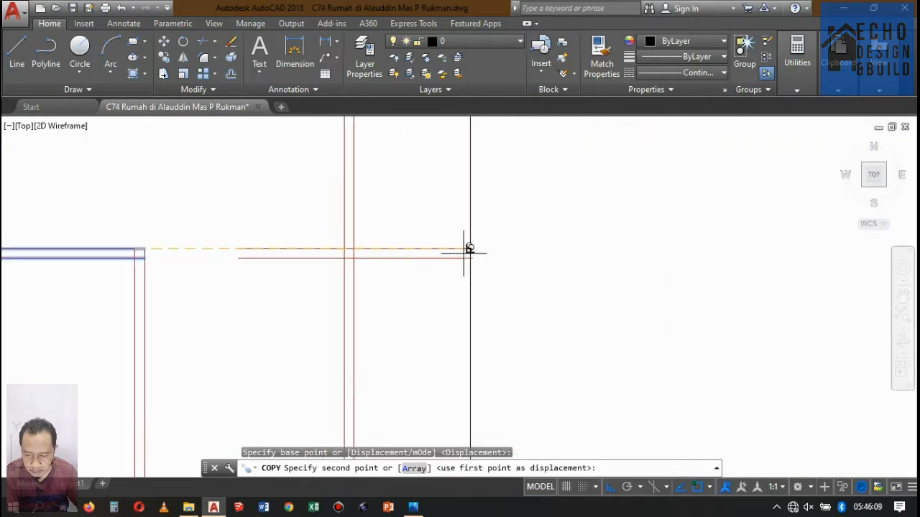
pyautogui.click(471, 248)
pyautogui.press('Return')
# Step: Trim the copied top frame lines at the black projection line and at the window frame's outer vertical edge
pyautogui.write('t')
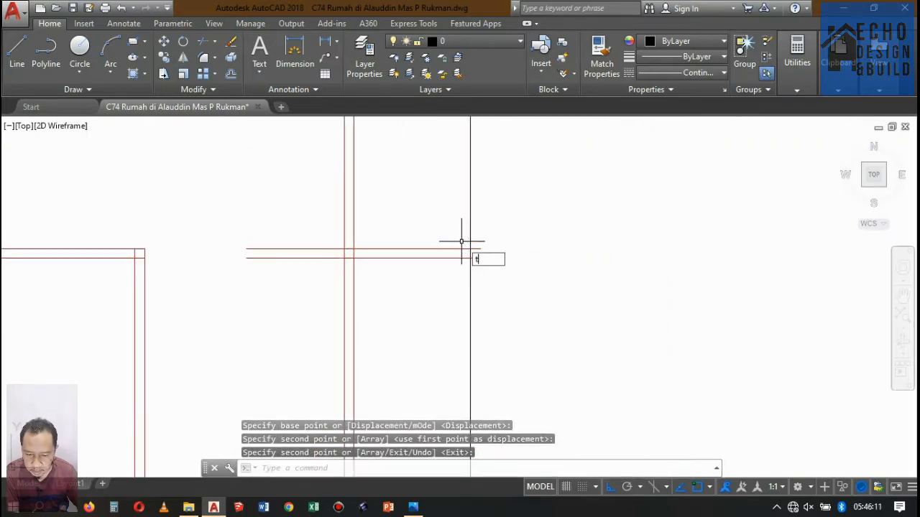
pyautogui.write('r')
pyautogui.press('Return')
pyautogui.press('Return')
pyautogui.scroll(3, 488, 261)
pyautogui.click(492, 278)
pyautogui.click(461, 199)
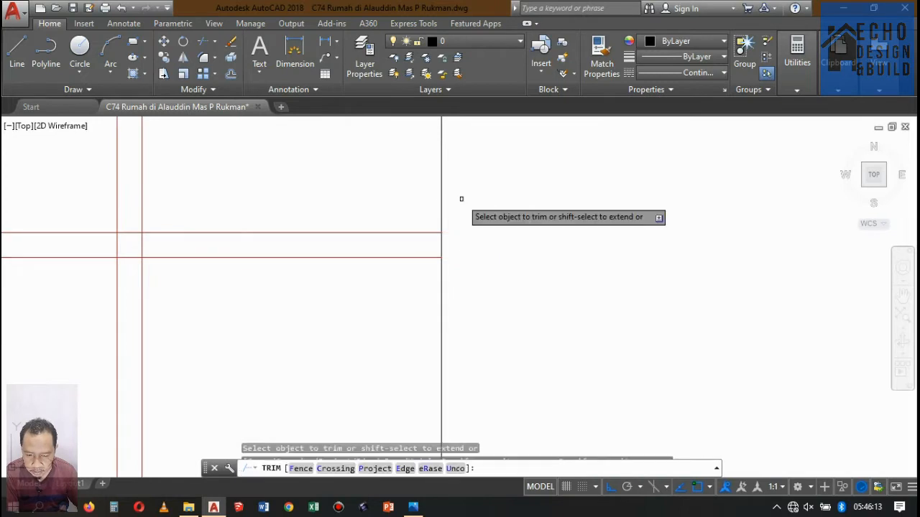
pyautogui.scroll(-3, 511, 238)
pyautogui.scroll(2, 411, 253)
pyautogui.click(393, 266)
pyautogui.click(400, 195)
pyautogui.press('Return')
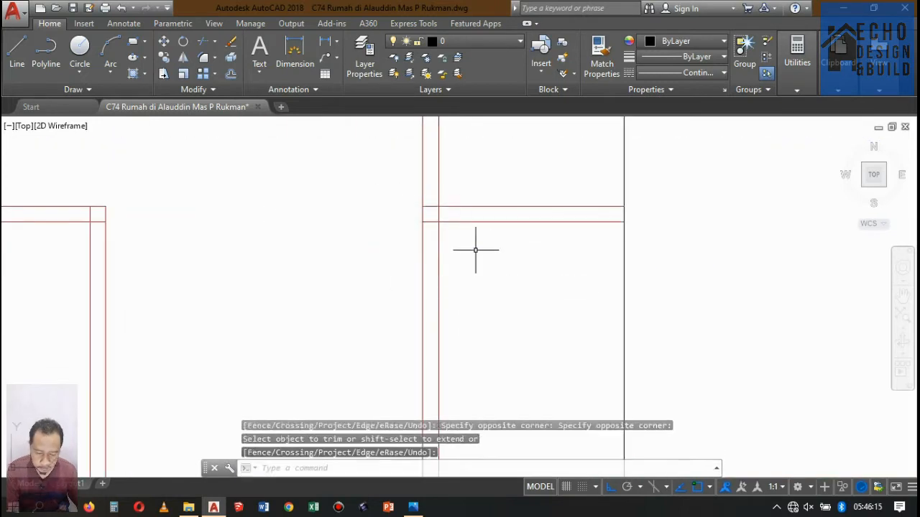
# Step: Trim off the window frame's two vertical lines above its top frame lines
pyautogui.press('Return')
pyautogui.click(481, 251)
pyautogui.click(456, 200)
pyautogui.press('Return')
pyautogui.click(470, 172)
pyautogui.click(426, 167)
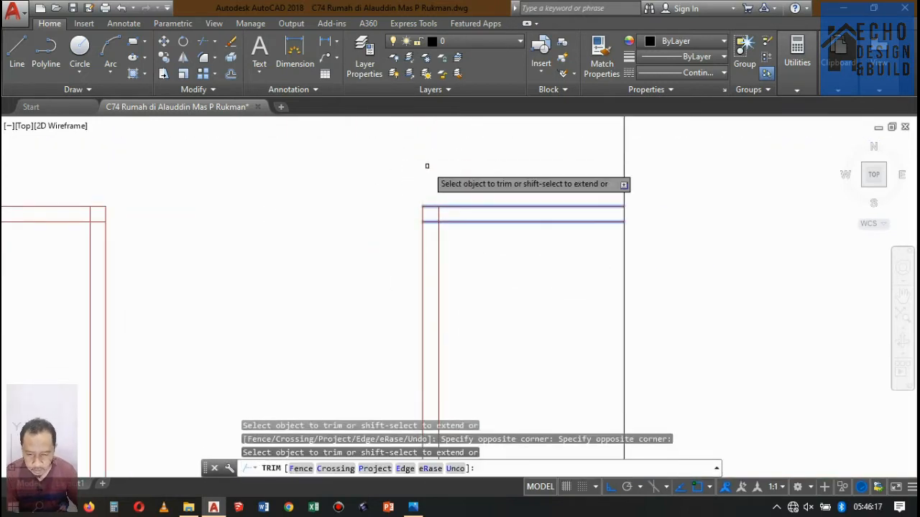
pyautogui.press('Return')
pyautogui.scroll(-3, 431, 176)
pyautogui.scroll(3, 441, 189)
# Step: Trim the crossing line ends at the window frame's upper-left corner so the inner and outer outlines meet cleanly
pyautogui.press('Return')
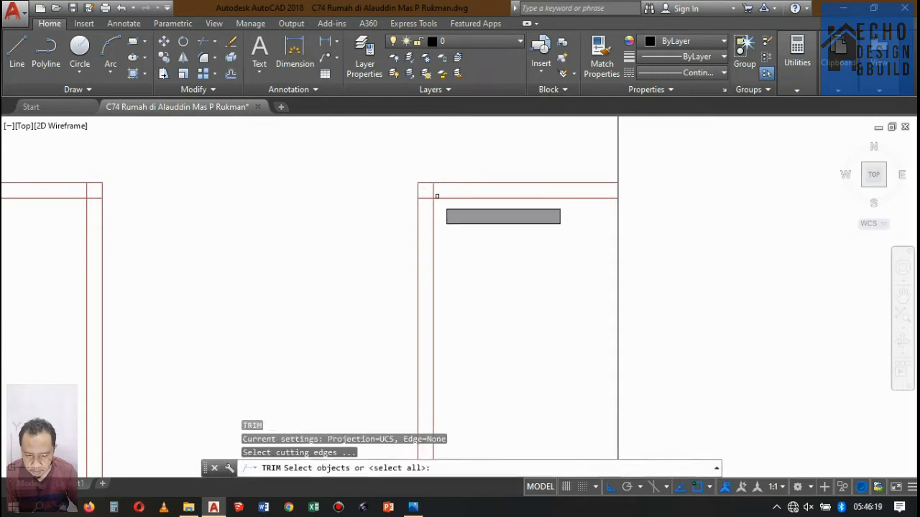
pyautogui.press('Return')
pyautogui.scroll(3, 433, 200)
pyautogui.click(445, 163)
pyautogui.click(424, 153)
pyautogui.click(407, 199)
pyautogui.click(400, 175)
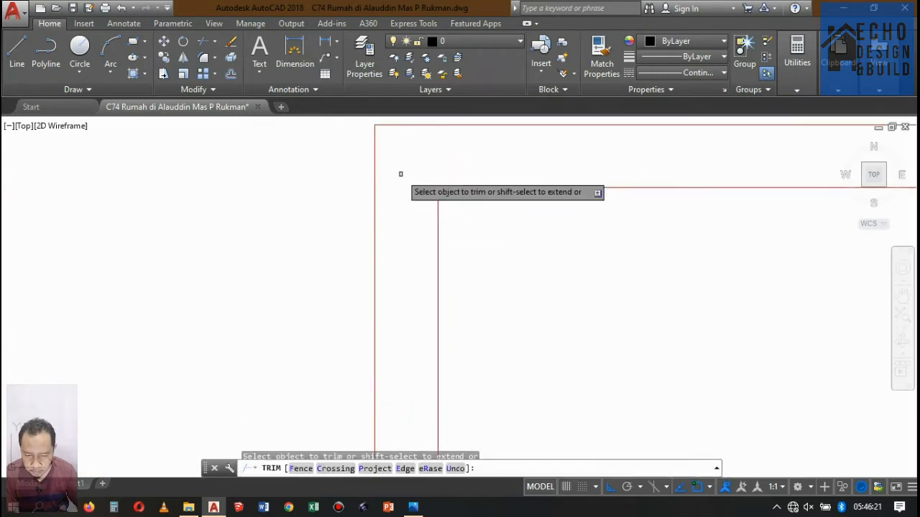
# Step: Trim the crossing line ends at the door frame's upper-right corner
pyautogui.scroll(-4, 496, 212)
pyautogui.scroll(4, 279, 197)
pyautogui.click(302, 241)
pyautogui.click(294, 209)
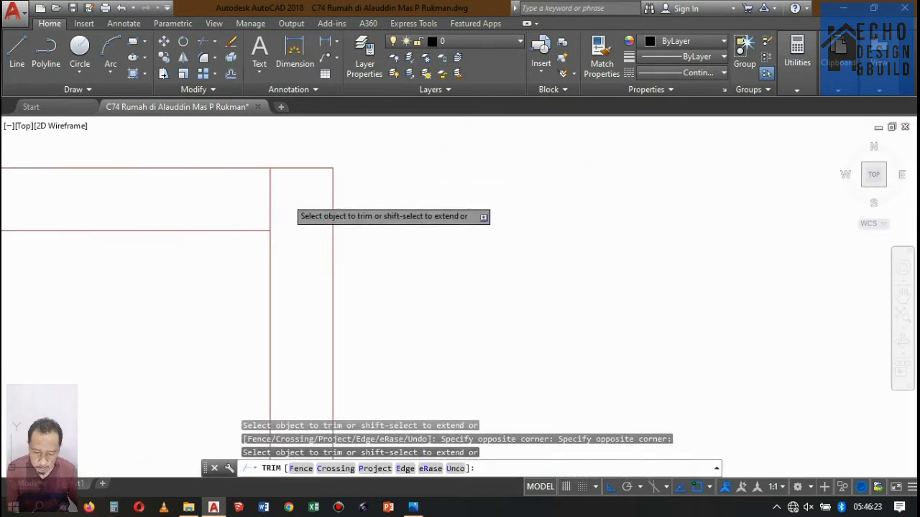
pyautogui.click(285, 199)
pyautogui.click(260, 193)
# Step: Trim the crossing line ends at the door frame's upper-left corner
pyautogui.scroll(-5, 587, 204)
pyautogui.scroll(4, 358, 208)
pyautogui.scroll(3, 255, 197)
pyautogui.click(226, 180)
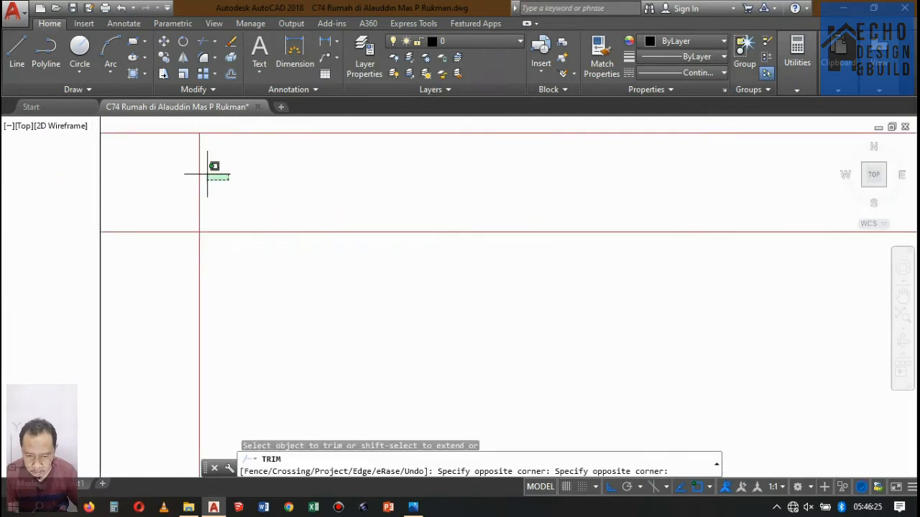
pyautogui.click(210, 168)
pyautogui.scroll(-3, 264, 157)
pyautogui.press('Return')
pyautogui.scroll(-3, 268, 164)
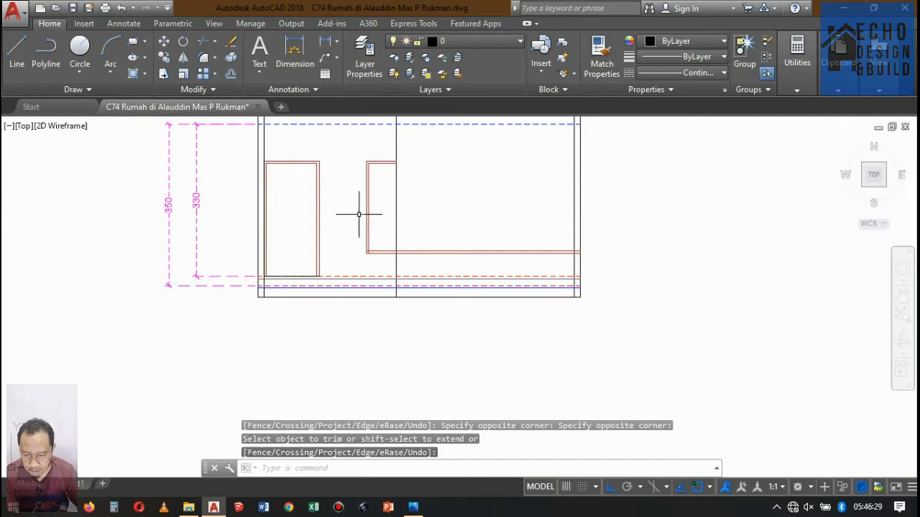
# Step: Trim the window frame's two bottom lines where they extend past the black vertical projection line into the carport side
pyautogui.press('Return')
pyautogui.scroll(4, 400, 249)
pyautogui.click(409, 242)
pyautogui.click(388, 247)
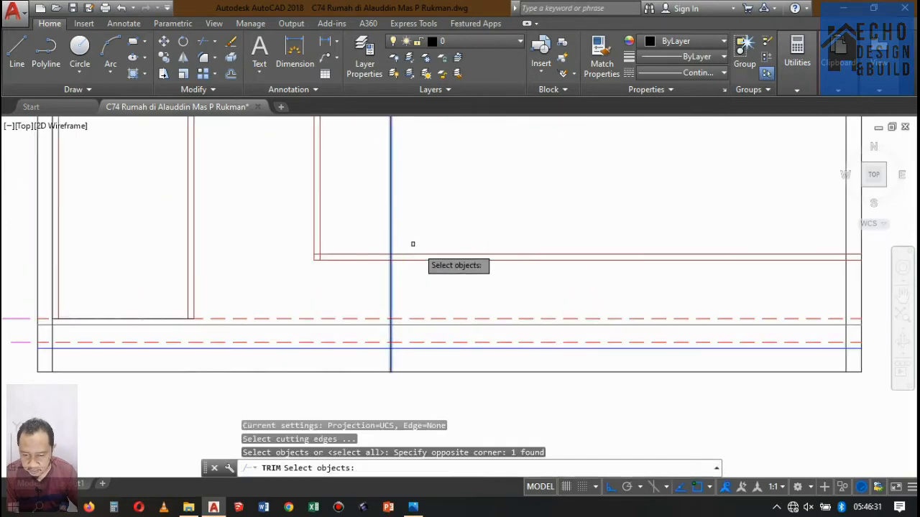
pyautogui.press('Return')
pyautogui.click(433, 269)
pyautogui.click(430, 260)
pyautogui.press('Return')
# Step: Trim the crossing line ends at the window frame's lower-left corner
pyautogui.scroll(3, 305, 241)
pyautogui.write('t')
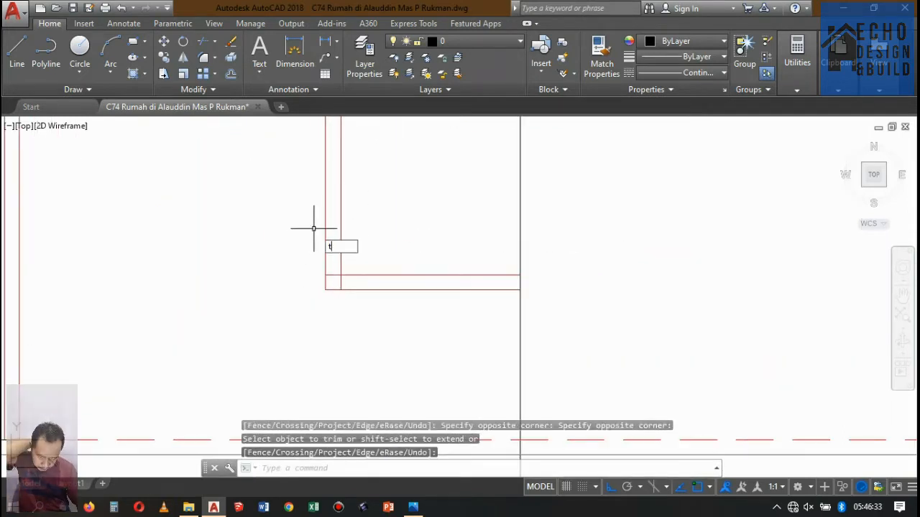
pyautogui.write('r')
pyautogui.press('Return')
pyautogui.press('Return')
pyautogui.scroll(5, 344, 297)
pyautogui.click(332, 219)
pyautogui.click(272, 203)
pyautogui.click(327, 199)
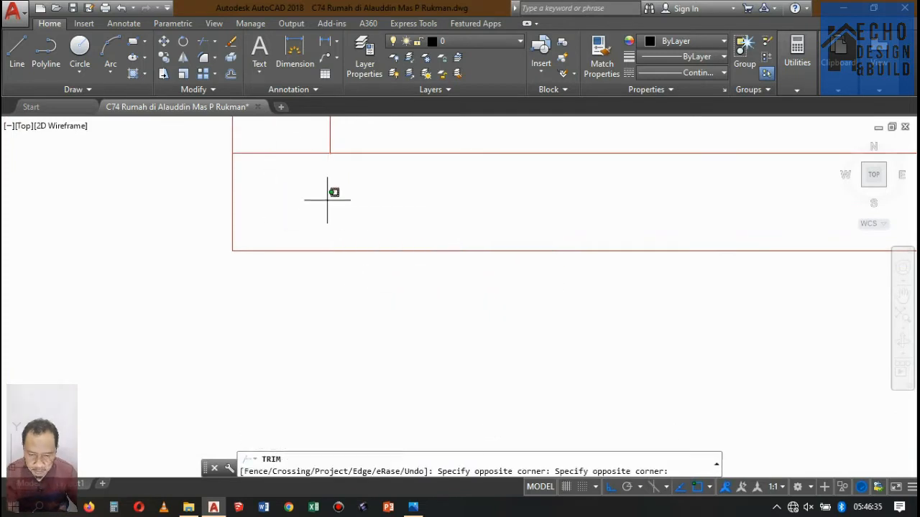
pyautogui.click(287, 143)
pyautogui.press('Return')
# Step: Copy the black vertical projection line from the outer wall corner to the corner of the cyan glass line in the floor plan
pyautogui.scroll(-4, 374, 237)
pyautogui.scroll(4, 384, 188)
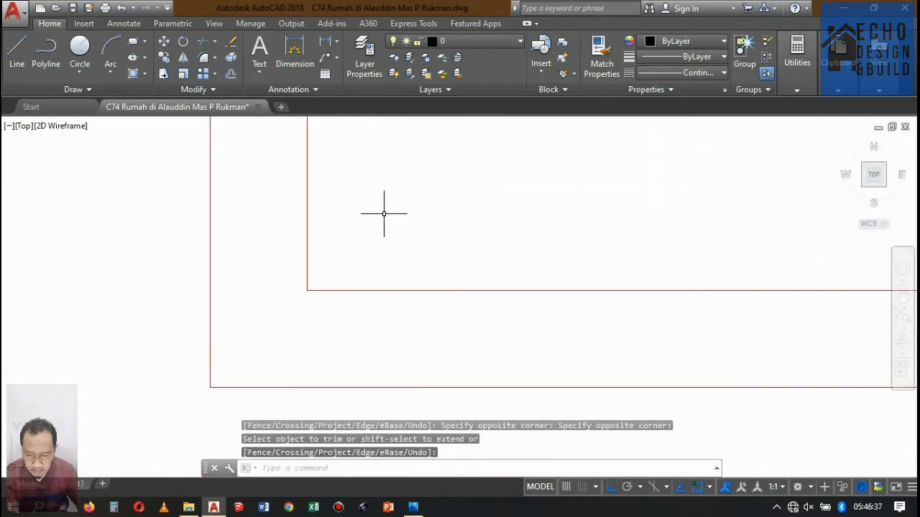
pyautogui.scroll(-5, 384, 214)
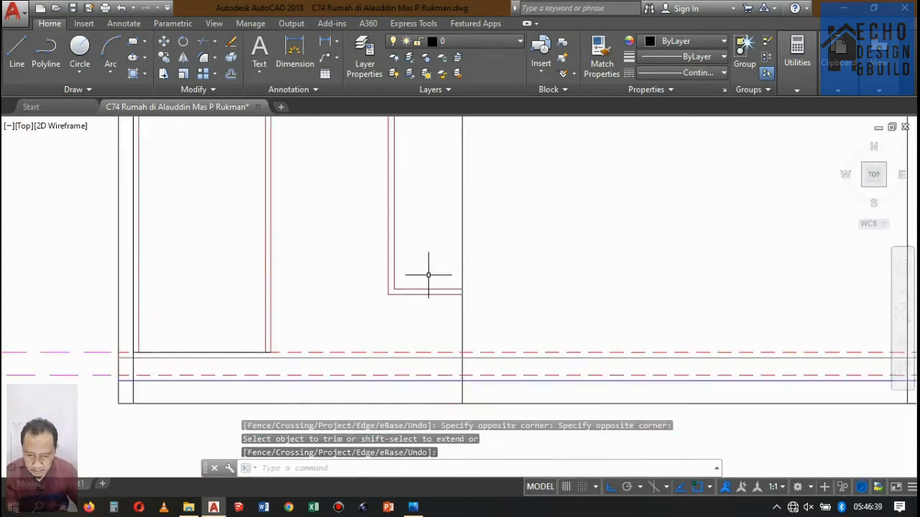
pyautogui.scroll(-5, 428, 275)
pyautogui.scroll(5, 439, 251)
pyautogui.scroll(-8, 436, 222)
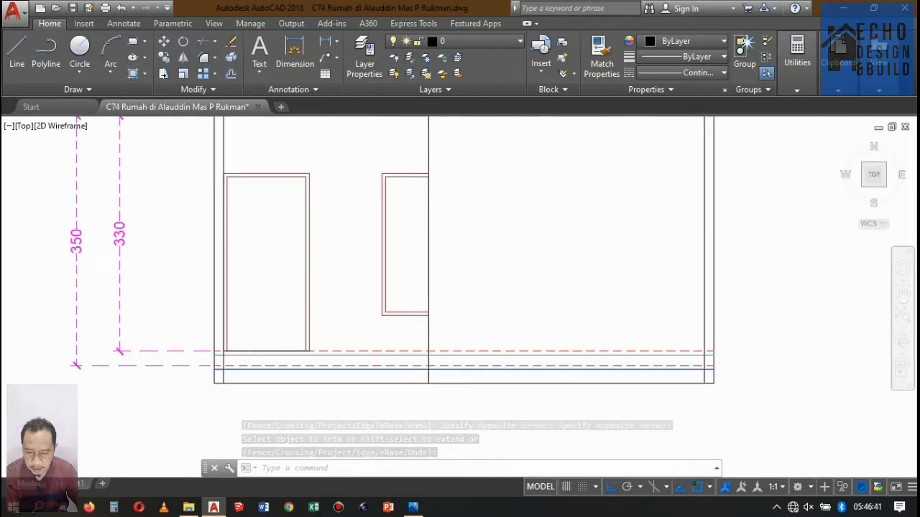
pyautogui.scroll(3, 438, 214)
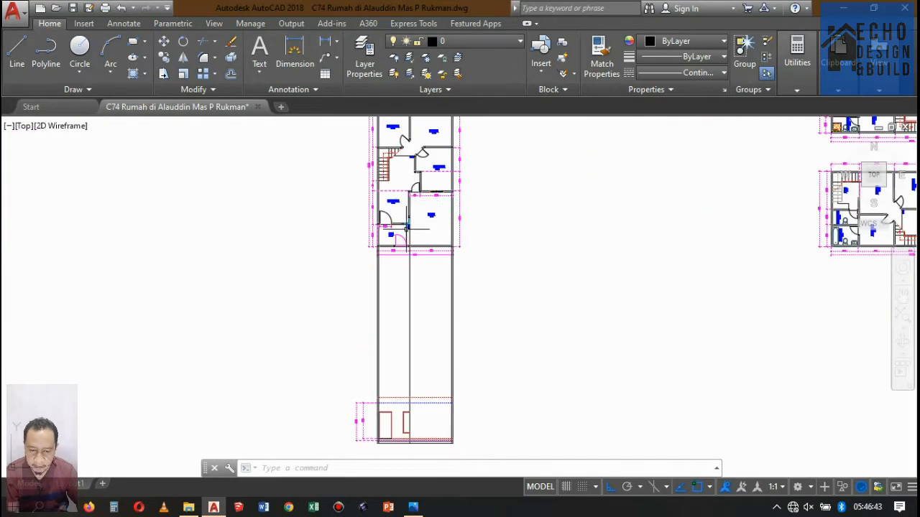
pyautogui.scroll(6, 407, 228)
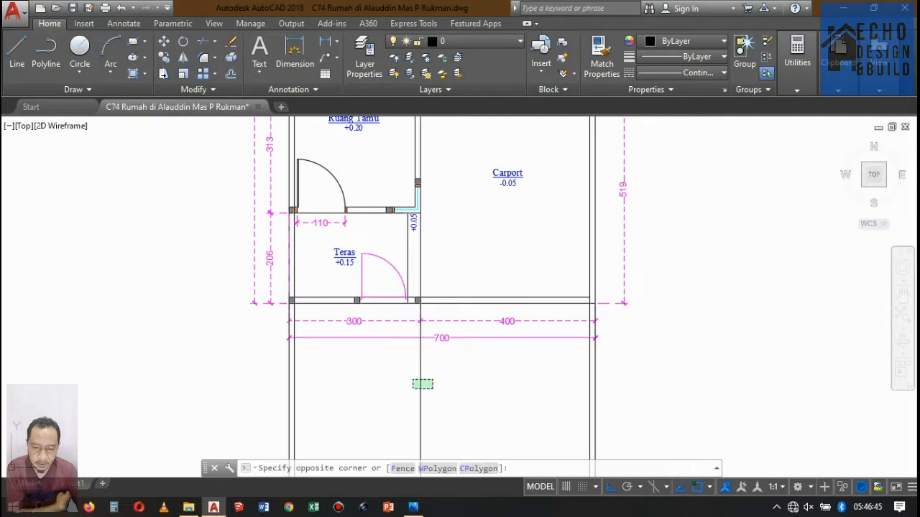
pyautogui.click(413, 380)
pyautogui.click(163, 57)
pyautogui.scroll(7, 421, 197)
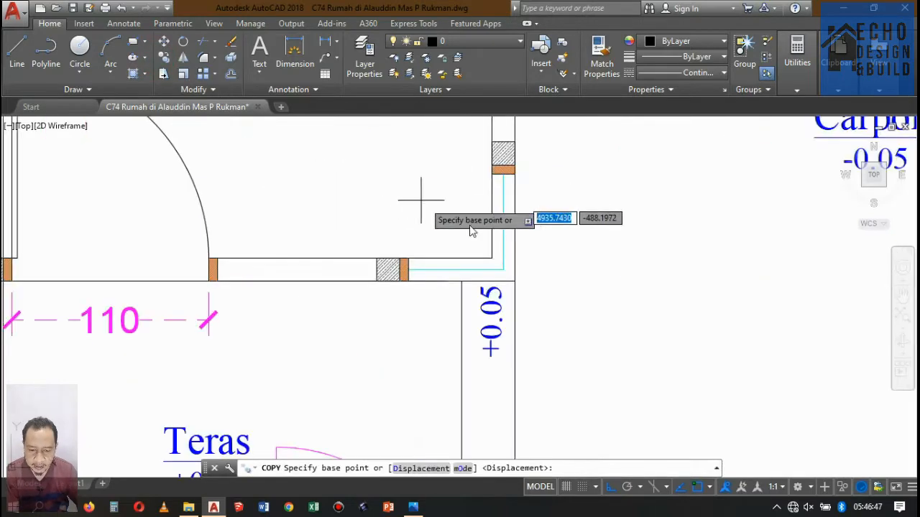
pyautogui.click(486, 267)
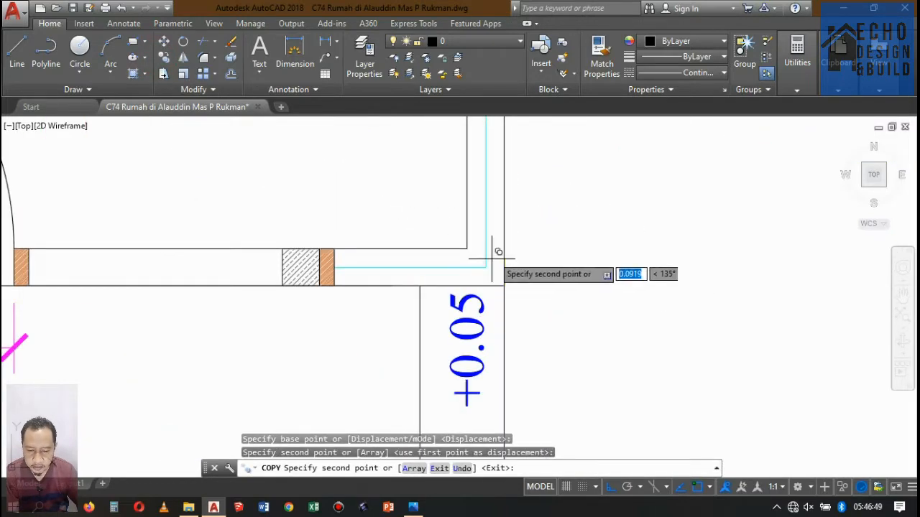
pyautogui.scroll(-8, 496, 251)
pyautogui.press('Return')
pyautogui.scroll(8, 509, 338)
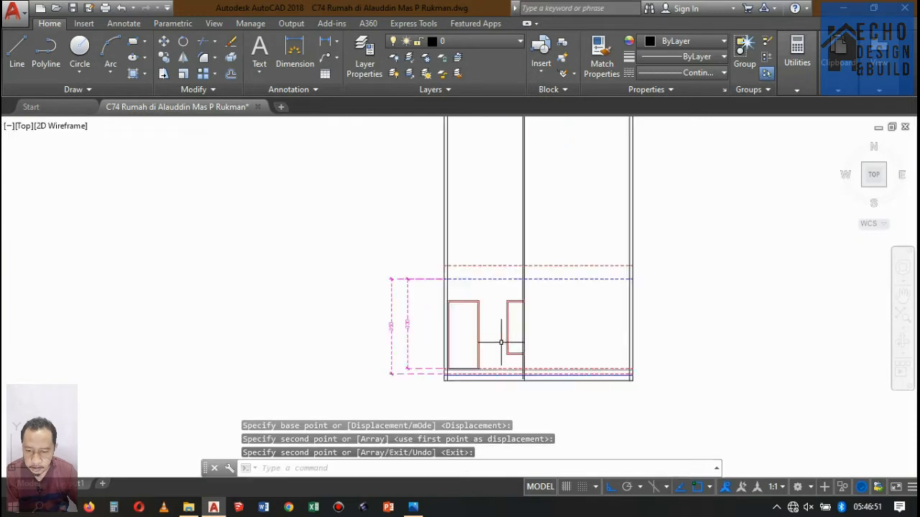
# Step: Trim the copied vertical line above and below the window so it spans only between the inner top and bottom frame lines
pyautogui.scroll(4, 538, 371)
pyautogui.scroll(-4, 533, 372)
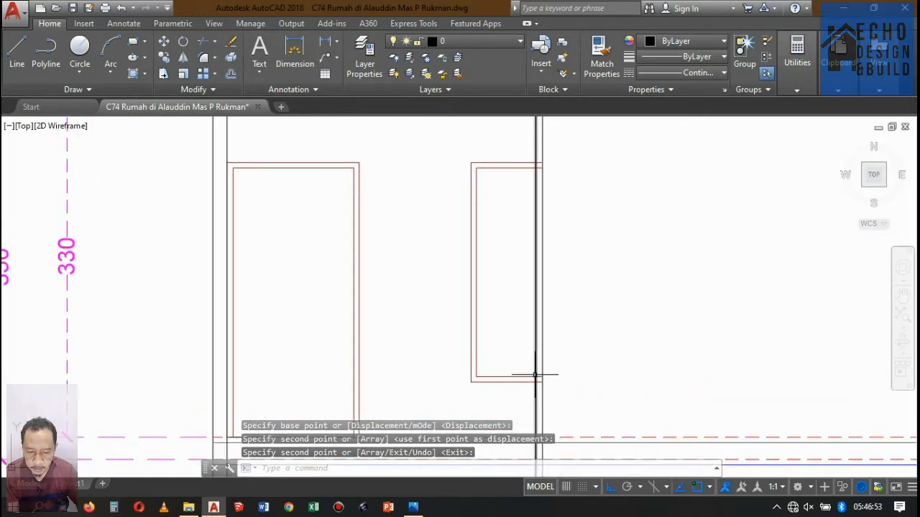
pyautogui.press('Return')
pyautogui.scroll(2, 517, 179)
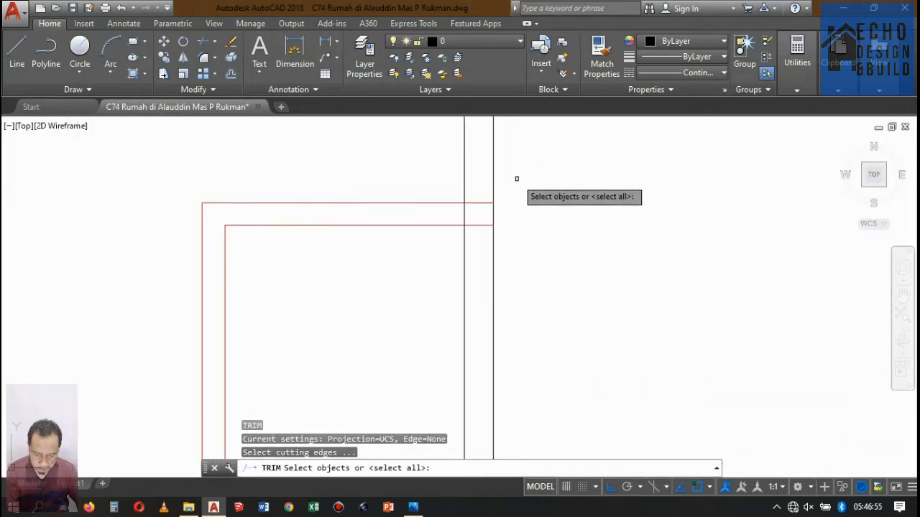
pyautogui.click(477, 225)
pyautogui.scroll(-3, 509, 191)
pyautogui.scroll(2, 496, 329)
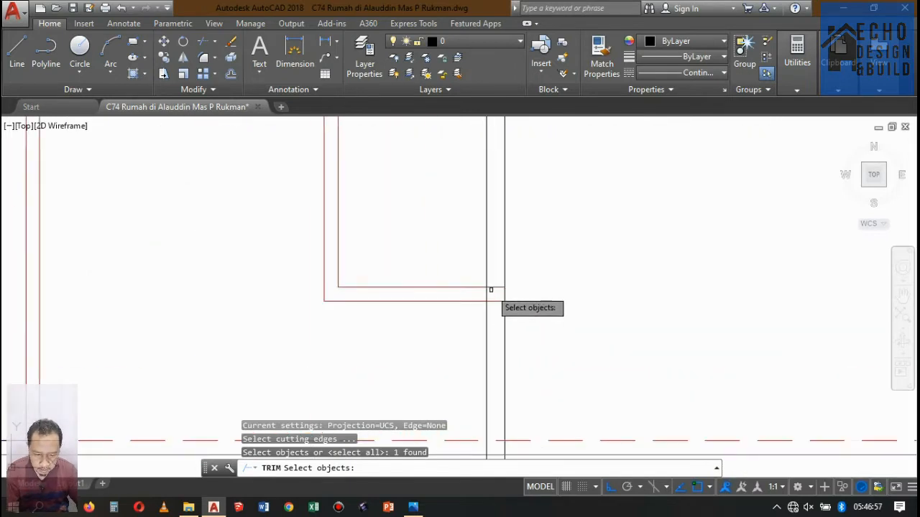
pyautogui.click(490, 288)
pyautogui.press('Return')
pyautogui.click(495, 326)
pyautogui.click(479, 318)
pyautogui.scroll(-4, 480, 358)
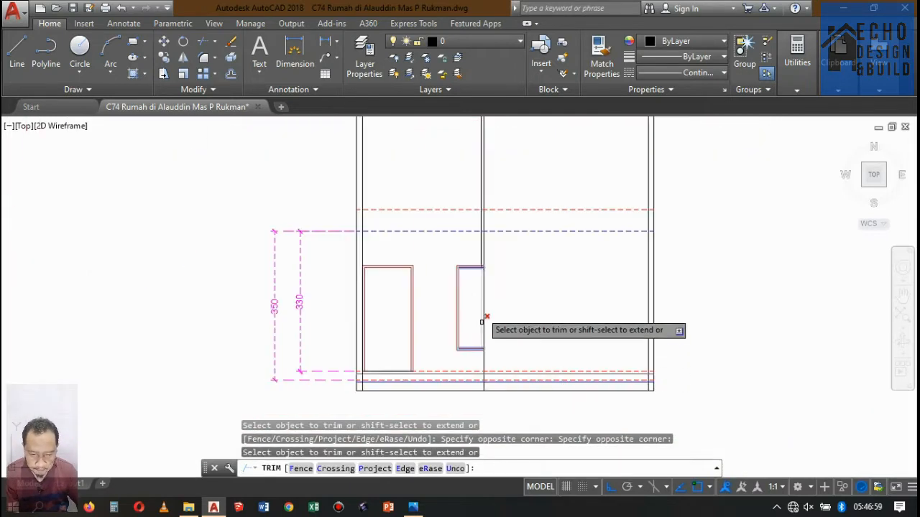
pyautogui.scroll(3, 480, 238)
pyautogui.click(494, 296)
pyautogui.press('Return')
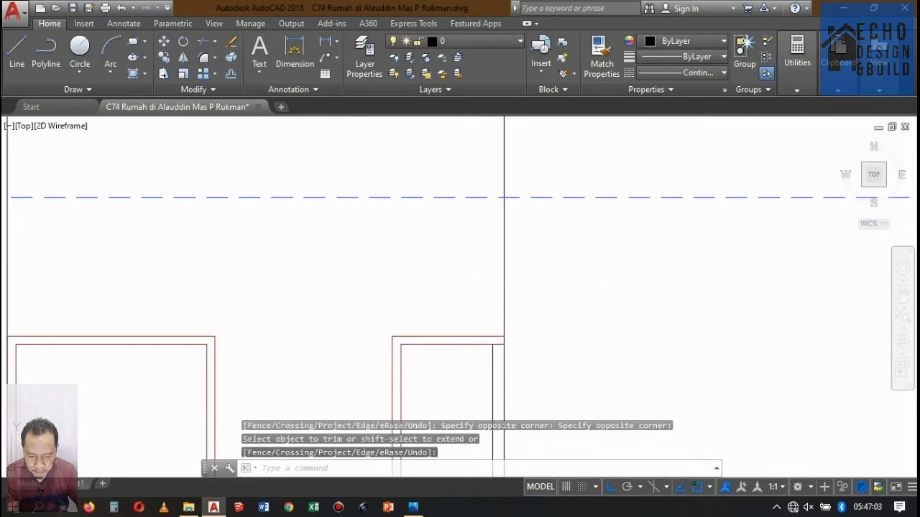
# Step: Hatch the glass area inside the window frame with the ANSI31 pattern in cyan at scale 1
pyautogui.write('h')
pyautogui.press('Return')
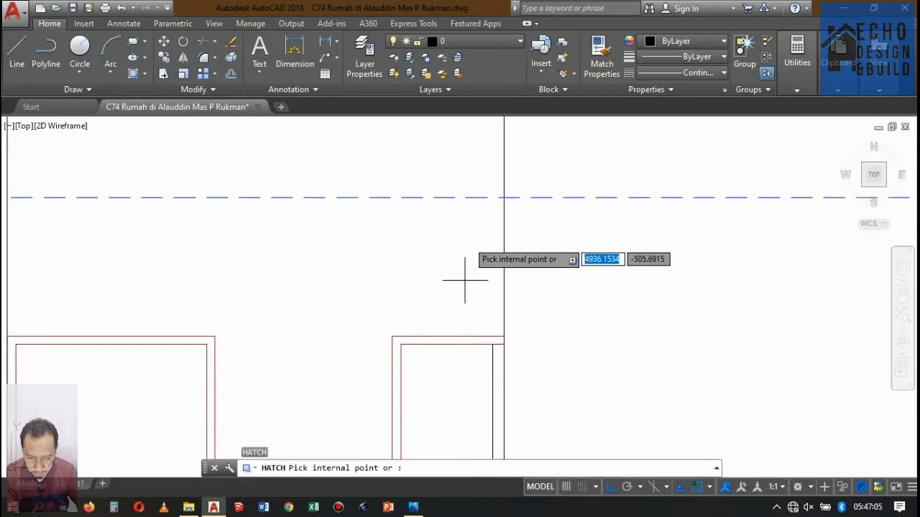
pyautogui.scroll(-6, 453, 237)
pyautogui.scroll(4, 451, 251)
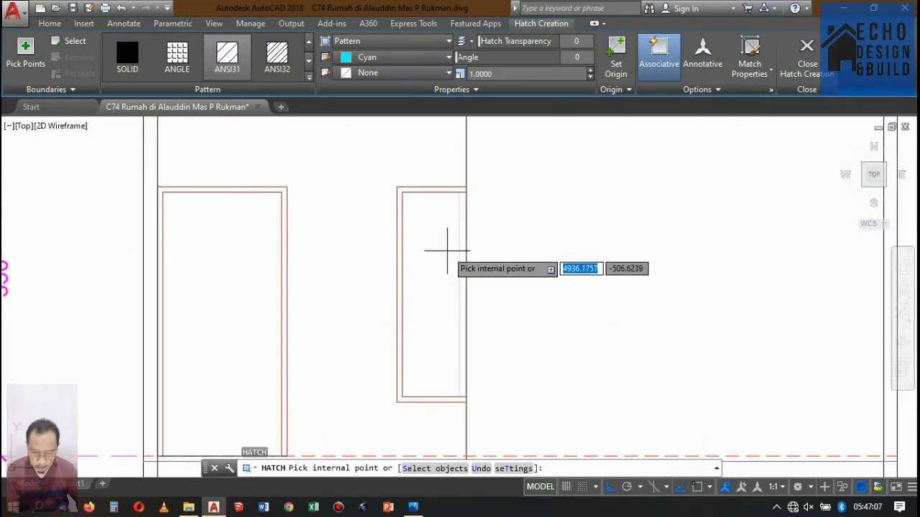
pyautogui.click(442, 250)
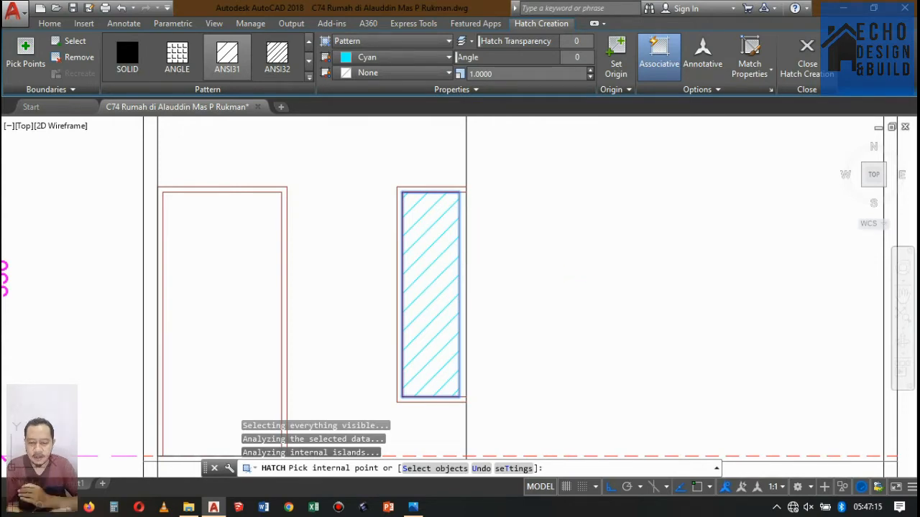
pyautogui.press('Escape')
# Step: Delete the hatch from the window's glass area
pyautogui.scroll(2, 496, 181)
pyautogui.click(396, 207)
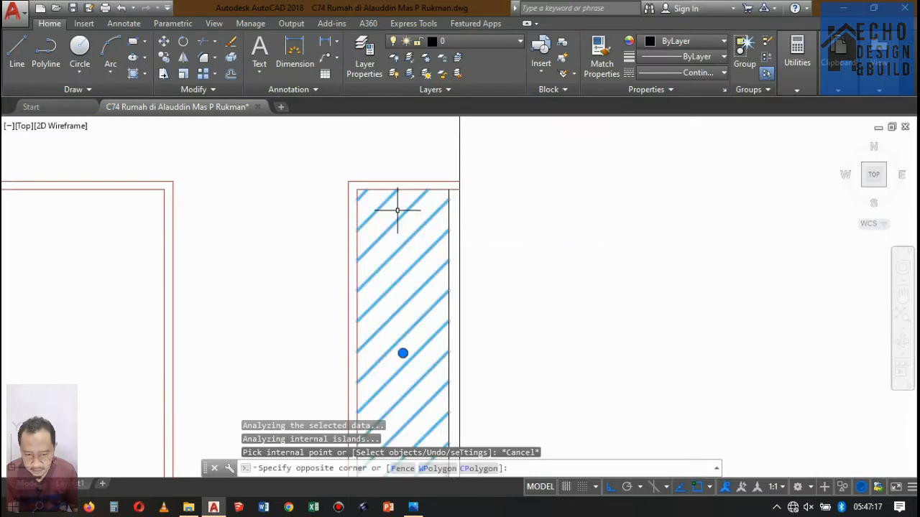
pyautogui.press('Delete')
pyautogui.scroll(-4, 432, 212)
pyautogui.scroll(4, 427, 226)
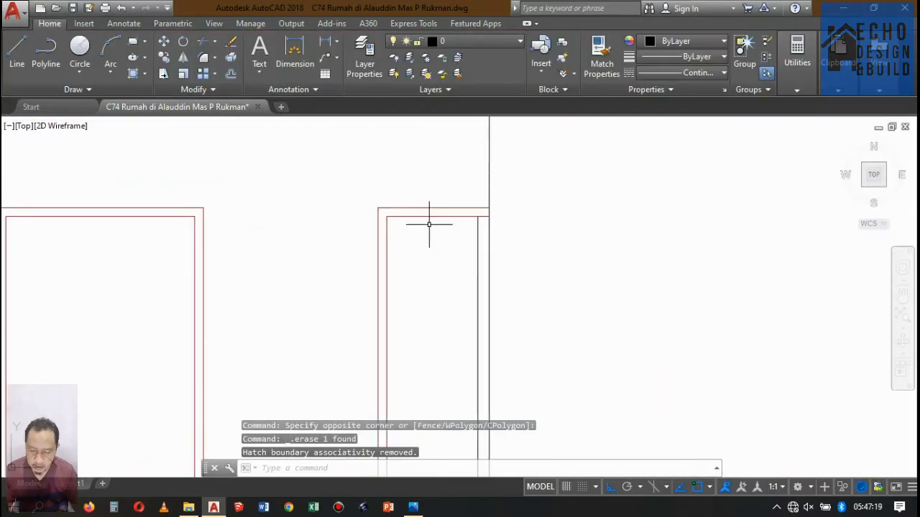
pyautogui.moveTo(427, 226); pyautogui.dragTo(422, 187)
pyautogui.scroll(-6, 446, 188)
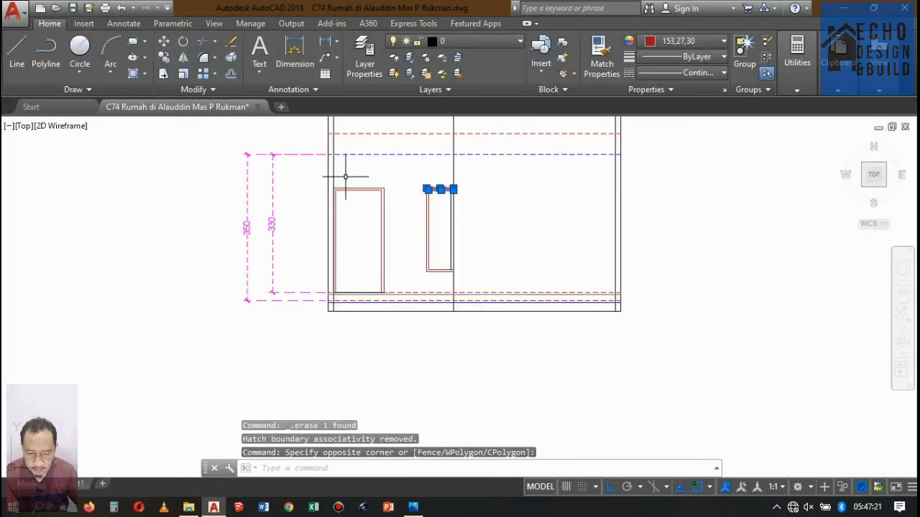
pyautogui.press('Escape')
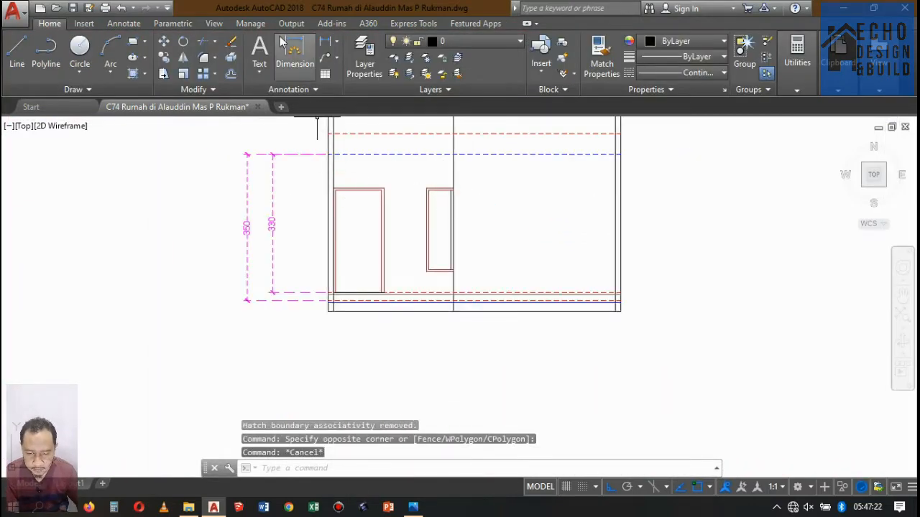
# Step: Add a vertical linear dimension beside the window, from the inner top frame line to the inner bottom frame line
pyautogui.click(324, 47)
pyautogui.scroll(10, 438, 197)
pyautogui.click(450, 208)
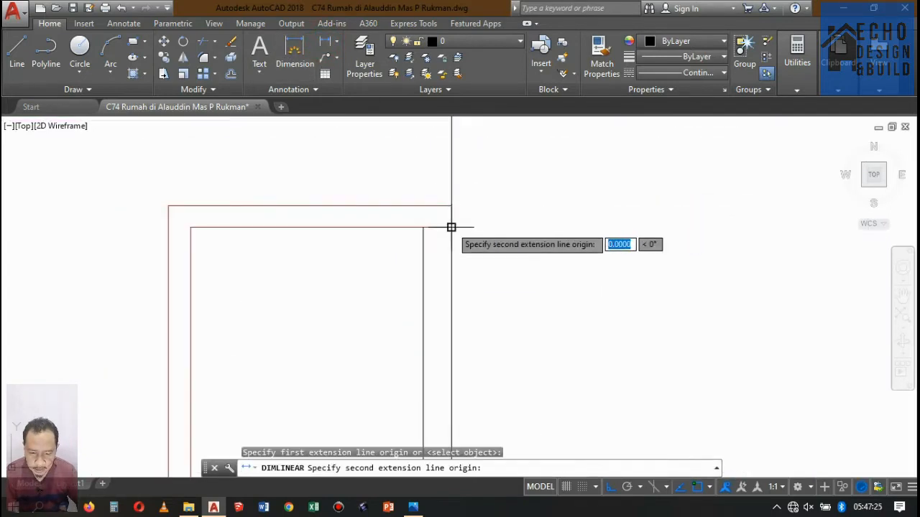
pyautogui.scroll(-5, 450, 227)
pyautogui.scroll(5, 437, 267)
pyautogui.click(438, 341)
pyautogui.scroll(-4, 438, 344)
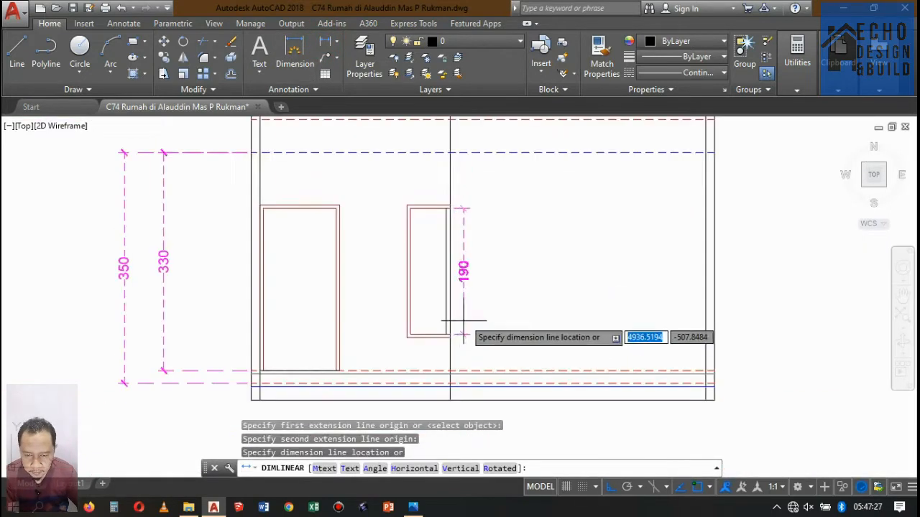
pyautogui.scroll(6, 464, 287)
pyautogui.scroll(-6, 463, 277)
pyautogui.scroll(2, 464, 273)
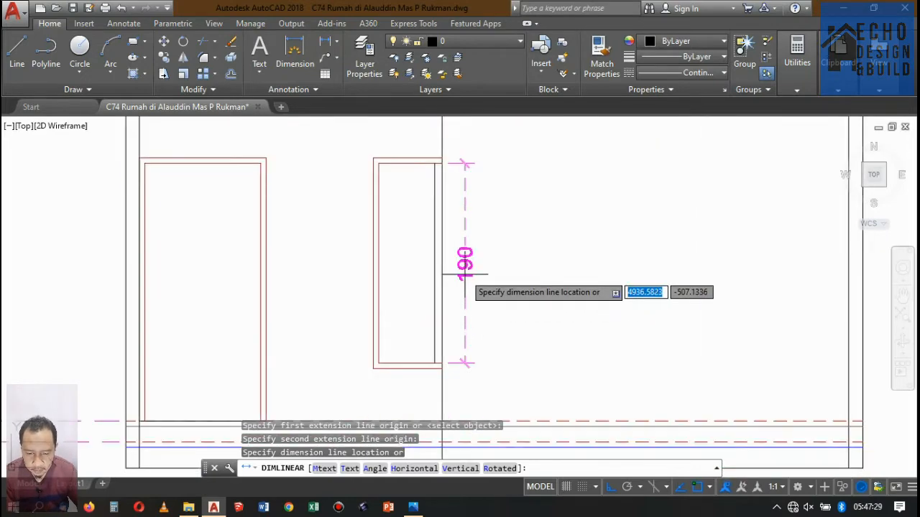
pyautogui.click(465, 274)
# Step: Delete the window's height dimension and the short vertical glass line inside the frame
pyautogui.moveTo(478, 252); pyautogui.dragTo(464, 239)
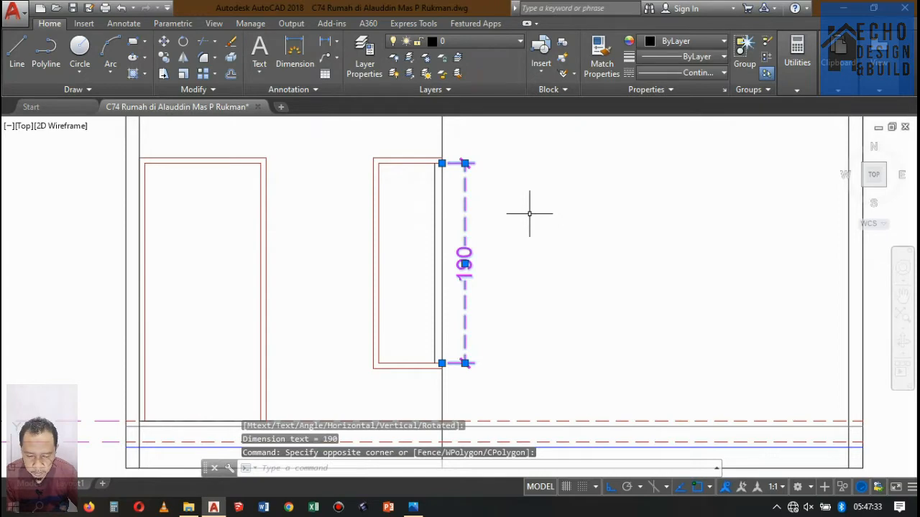
pyautogui.press('Delete')
pyautogui.click(435, 231)
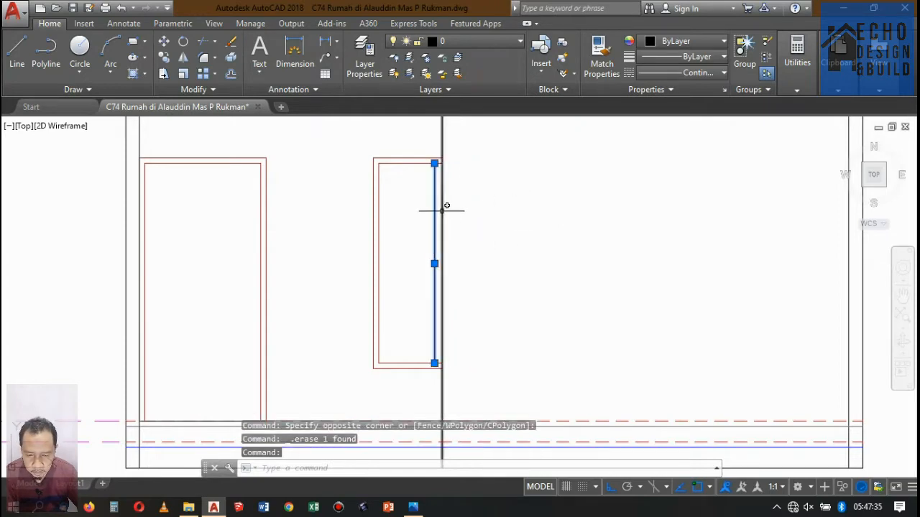
pyautogui.press('Delete')
pyautogui.scroll(-2, 460, 201)
pyautogui.scroll(2, 452, 194)
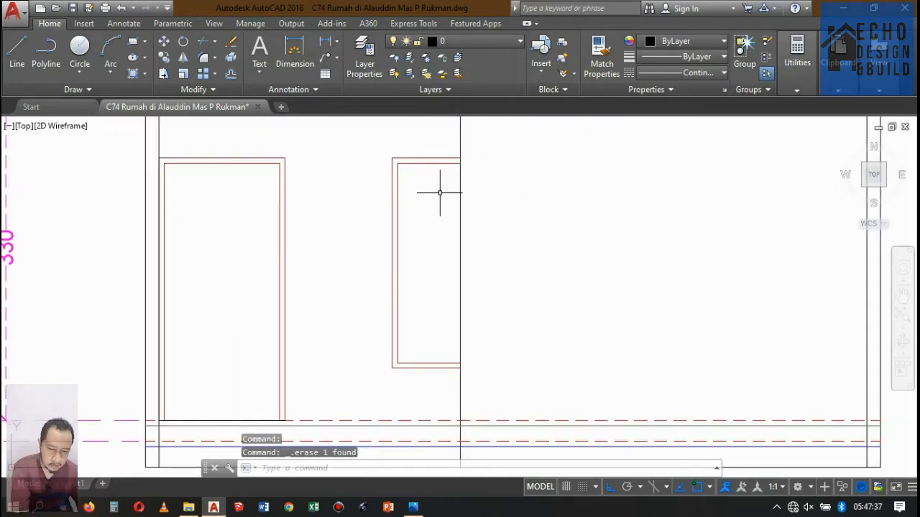
# Step: Undo the deletion of the window's vertical glass line and change the line's colour to cyan
pyautogui.hotkey('ctrl', 'z')
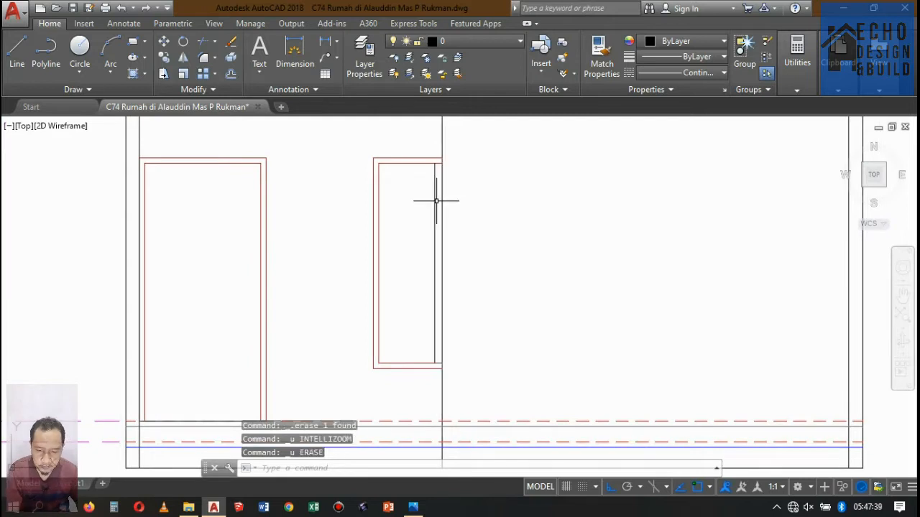
pyautogui.click(649, 43)
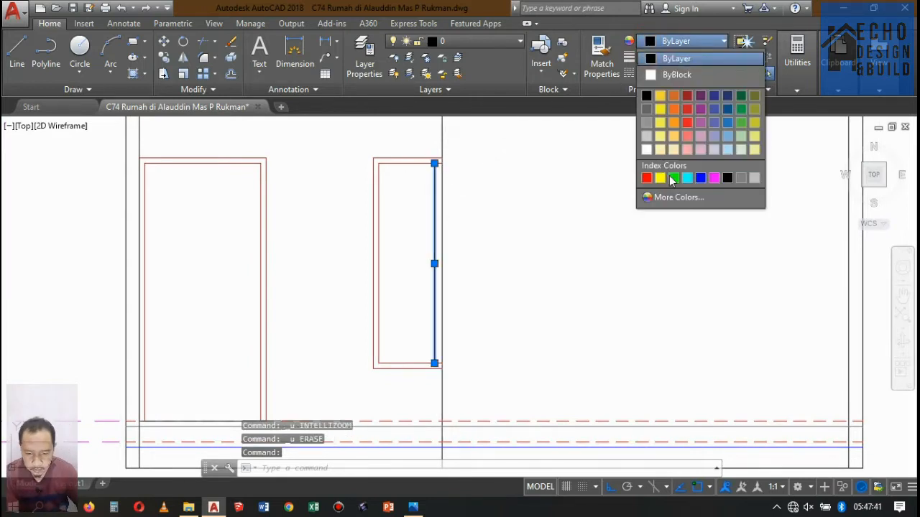
pyautogui.click(687, 178)
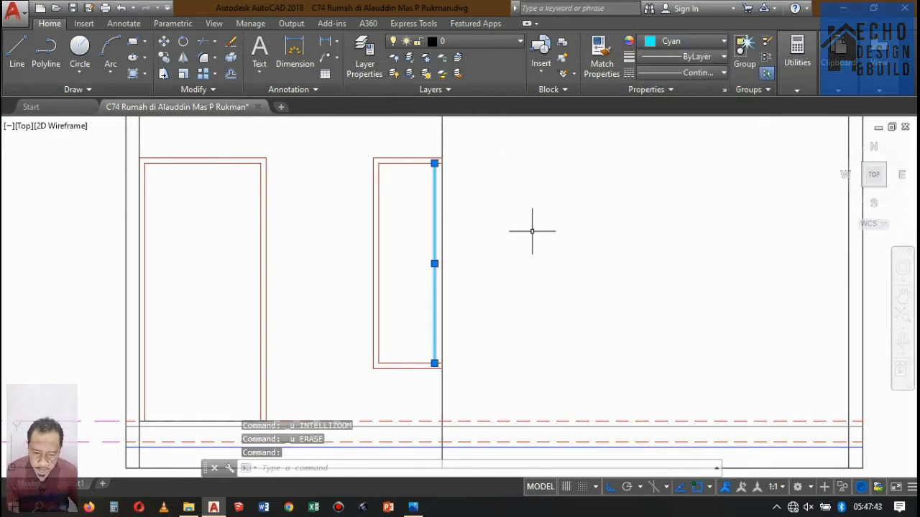
pyautogui.press('Escape')
# Step: Draw a horizontal line from the midpoint of the cyan glass line to the window's inner left frame line
pyautogui.press('Return')
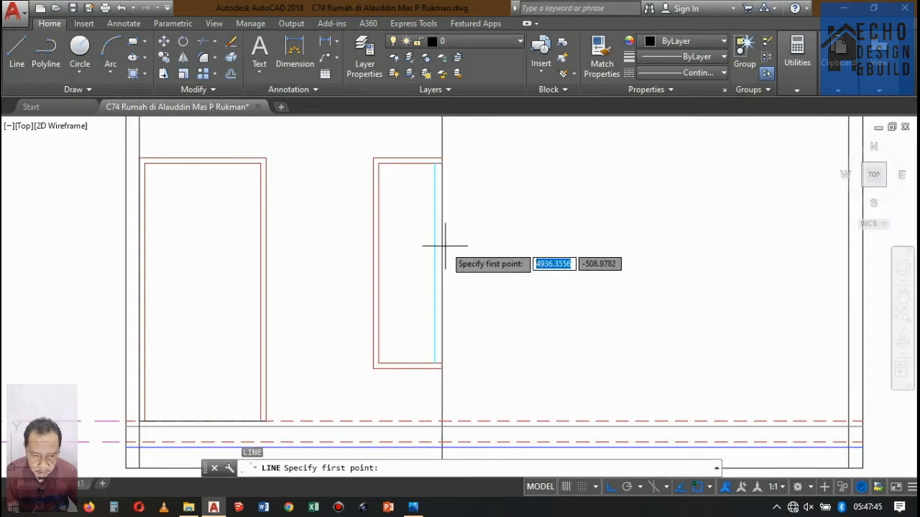
pyautogui.click(434, 263)
pyautogui.click(378, 263)
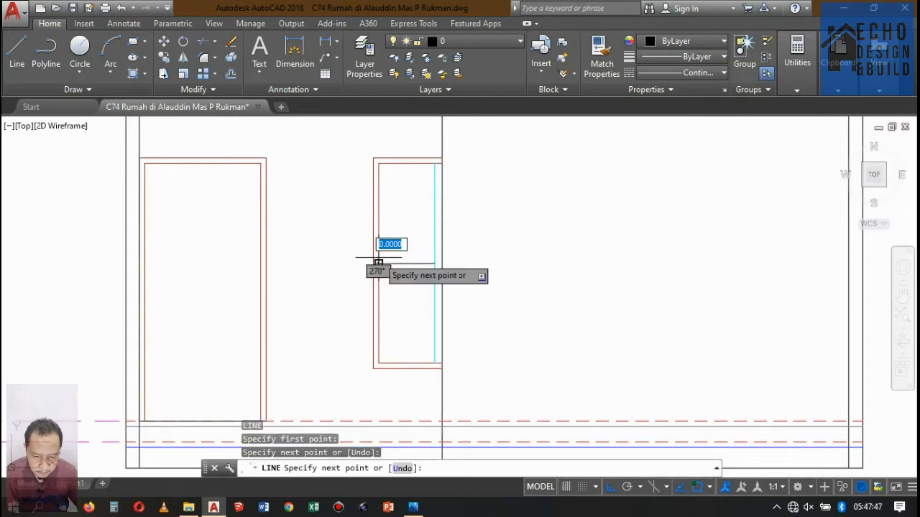
pyautogui.press('Return')
pyautogui.scroll(4, 423, 184)
pyautogui.scroll(-4, 432, 179)
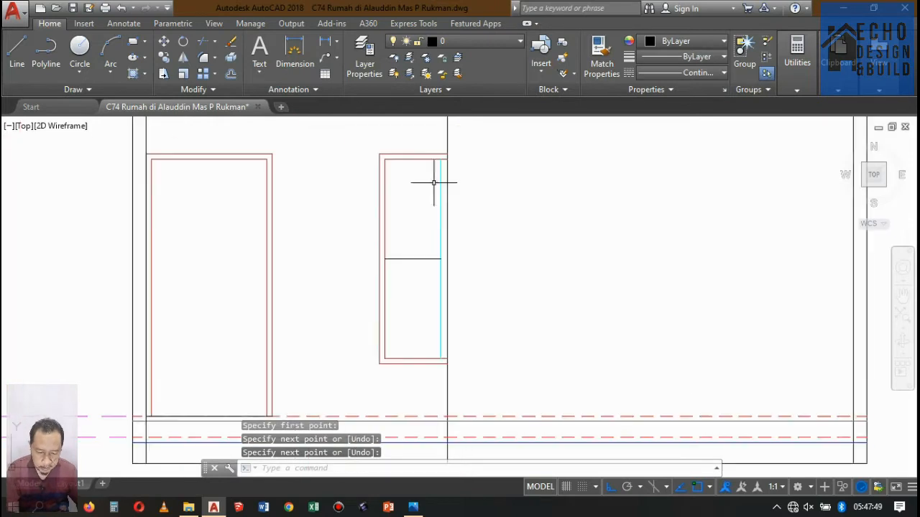
# Step: Draw a vertical helper line over the cyan line, from the inner top frame line down to the middle divider line
pyautogui.press('Return')
pyautogui.scroll(3, 436, 157)
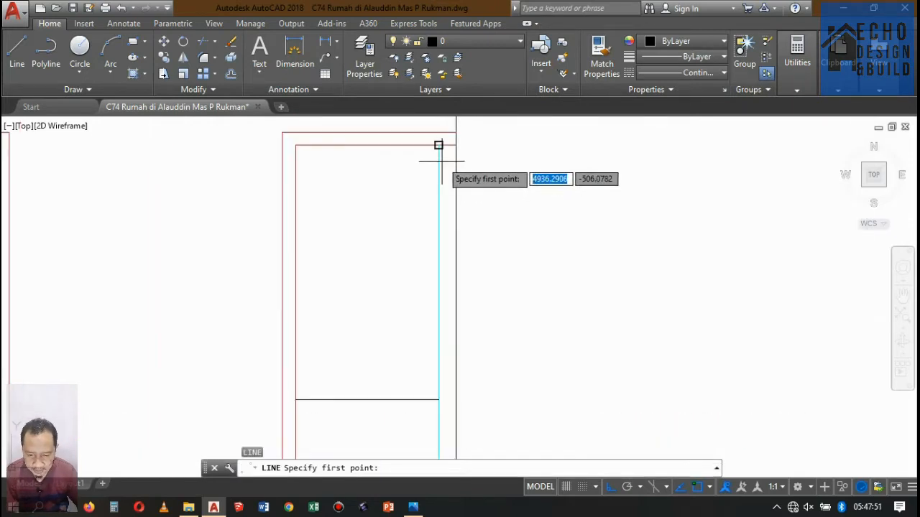
pyautogui.click(438, 145)
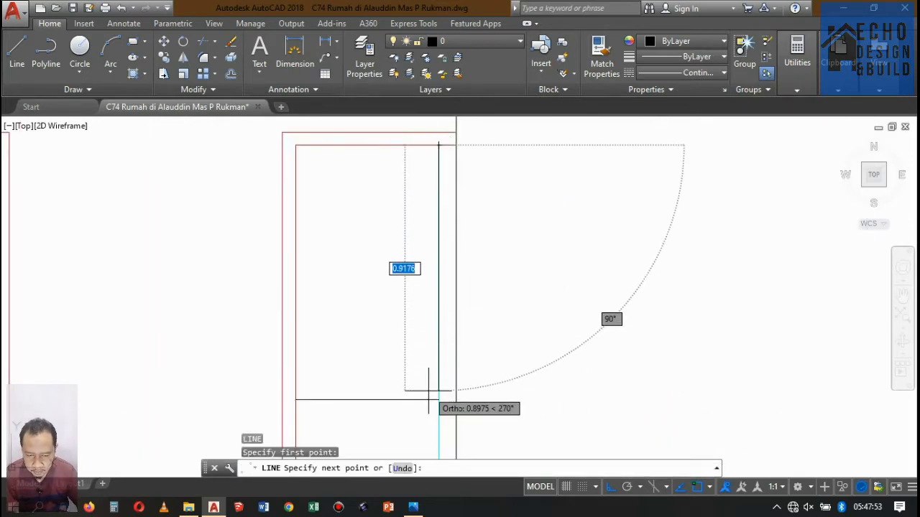
pyautogui.press('Return')
# Step: Draw a horizontal divider from the helper line's midpoint to the inner left frame line, and delete the vertical helper line
pyautogui.press('Return')
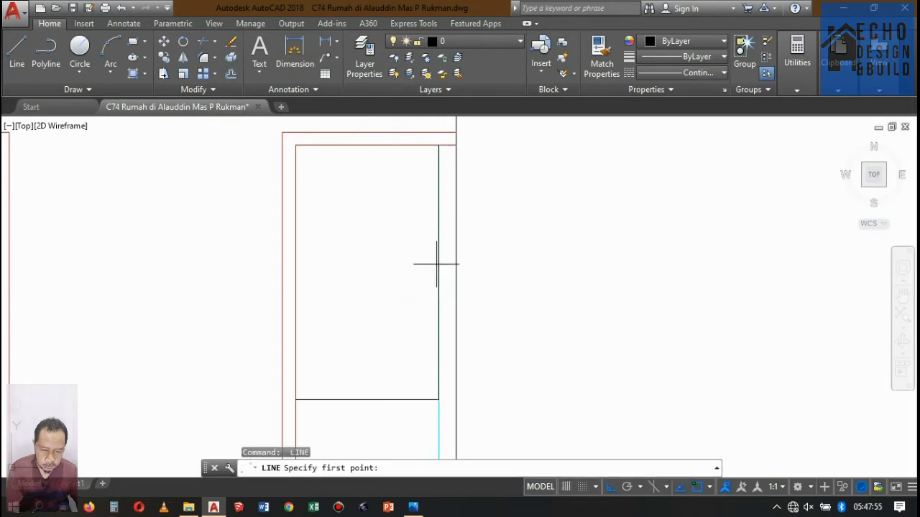
pyautogui.click(437, 266)
pyautogui.click(301, 265)
pyautogui.press('Return')
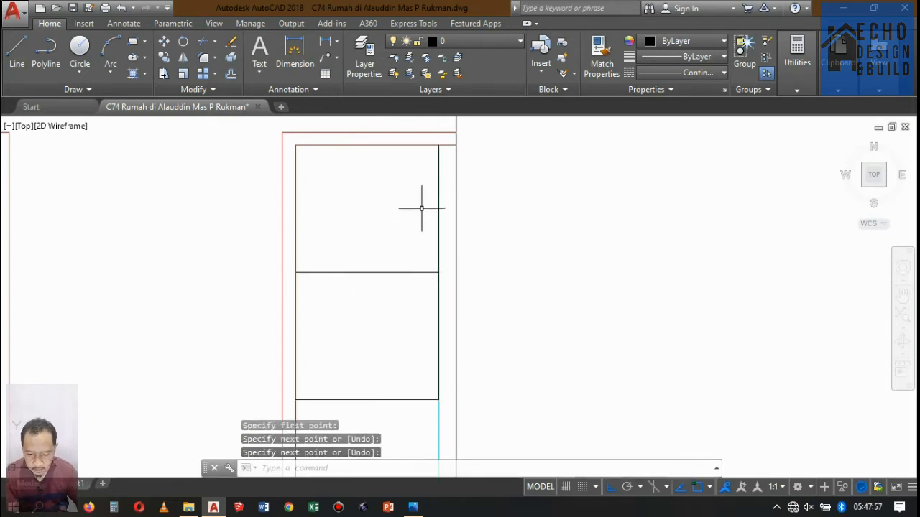
pyautogui.press('Delete')
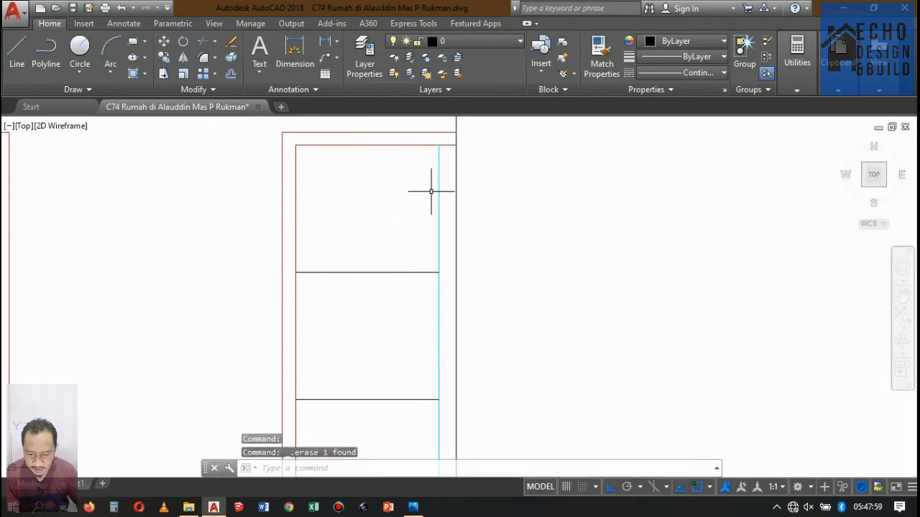
pyautogui.scroll(-3, 437, 199)
pyautogui.scroll(3, 434, 220)
pyautogui.scroll(-4, 420, 241)
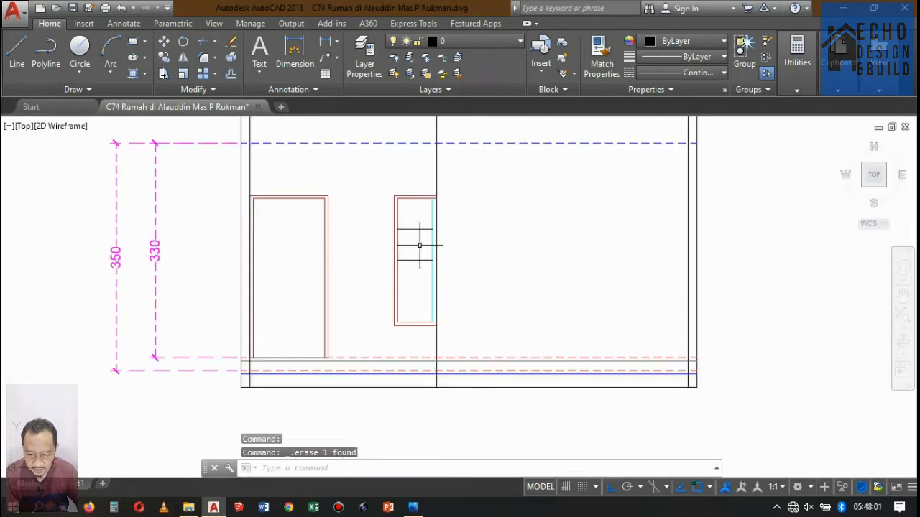
# Step: Copy the middle divider line downward by the spacing between the upper and middle dividers
pyautogui.scroll(2, 421, 242)
pyautogui.click(412, 285)
pyautogui.click(407, 266)
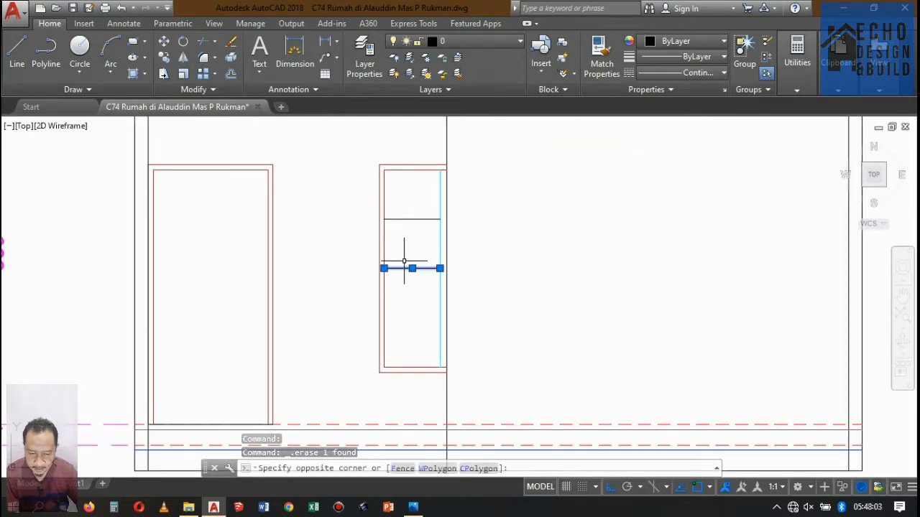
pyautogui.click(162, 57)
pyautogui.scroll(3, 424, 208)
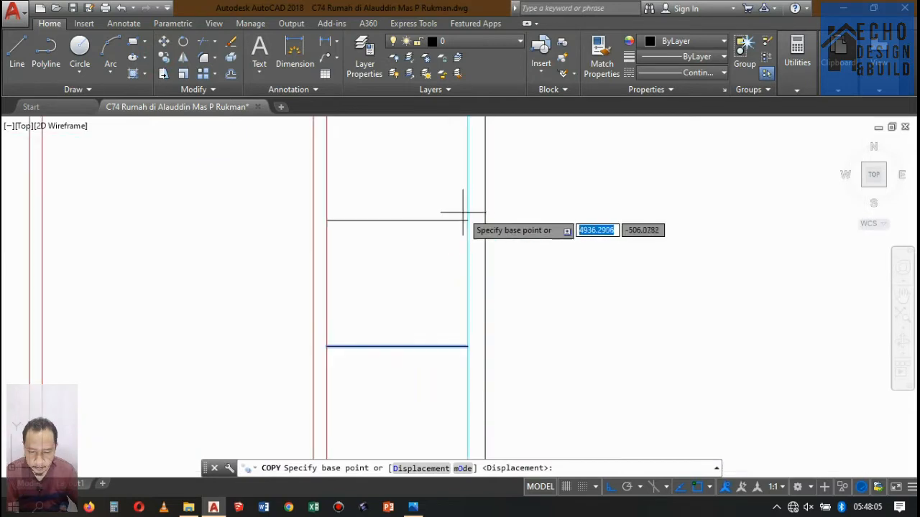
pyautogui.click(468, 221)
pyautogui.click(468, 345)
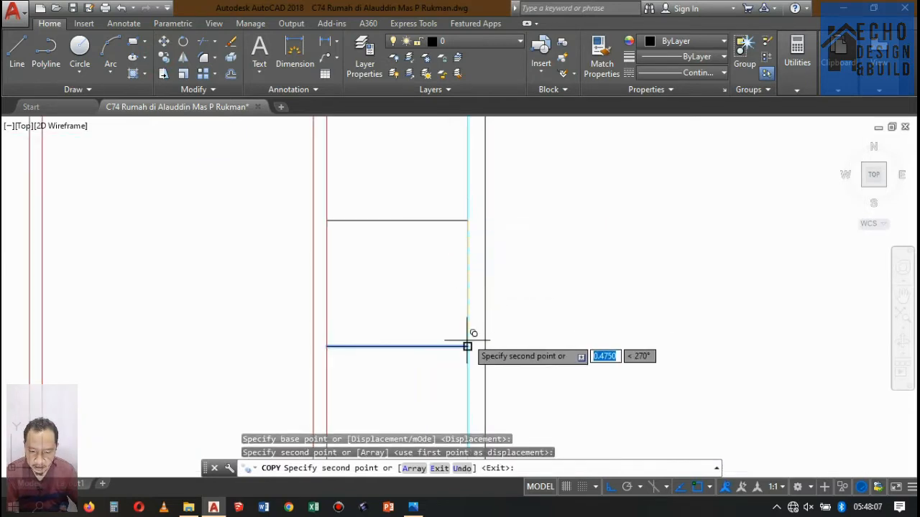
pyautogui.scroll(-5, 460, 201)
pyautogui.press('Return')
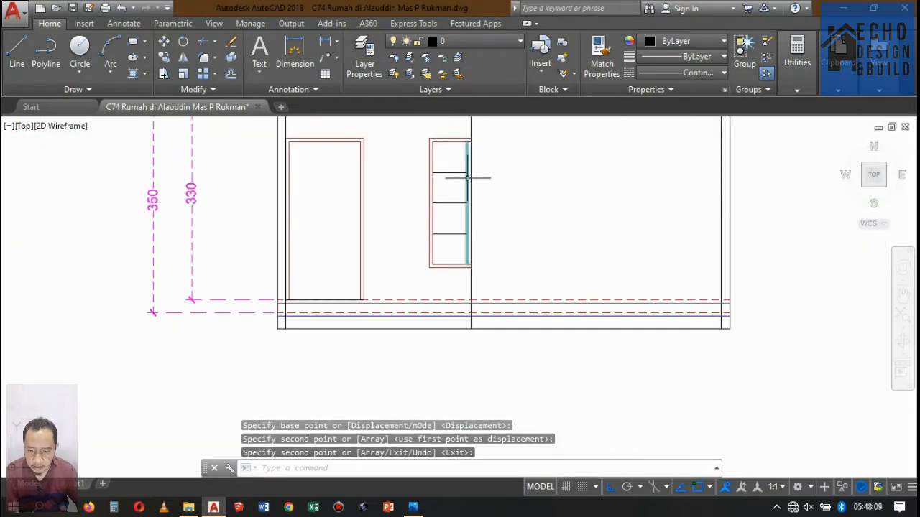
# Step: Check the spacing and ends of the three horizontal divider lines inside the window frame
pyautogui.scroll(4, 455, 173)
pyautogui.scroll(-2, 455, 172)
pyautogui.scroll(4, 454, 171)
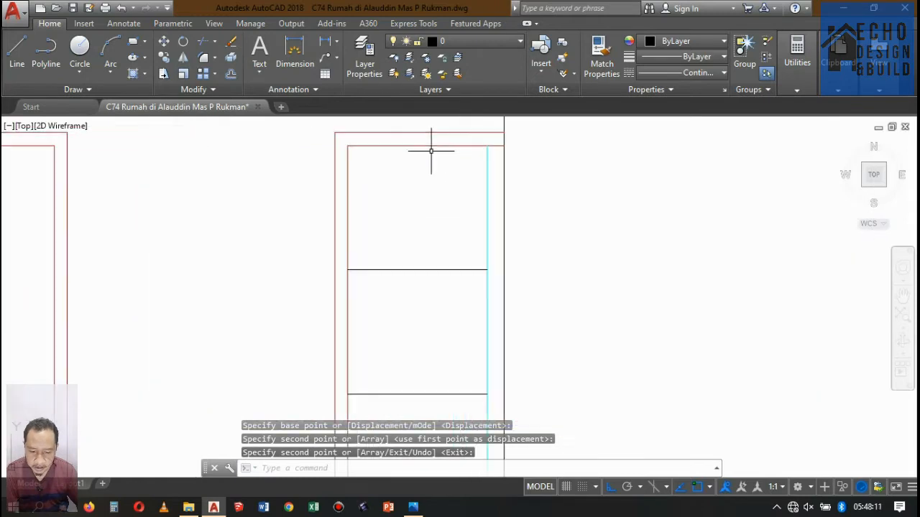
pyautogui.scroll(-4, 431, 144)
pyautogui.click(441, 308)
pyautogui.click(419, 175)
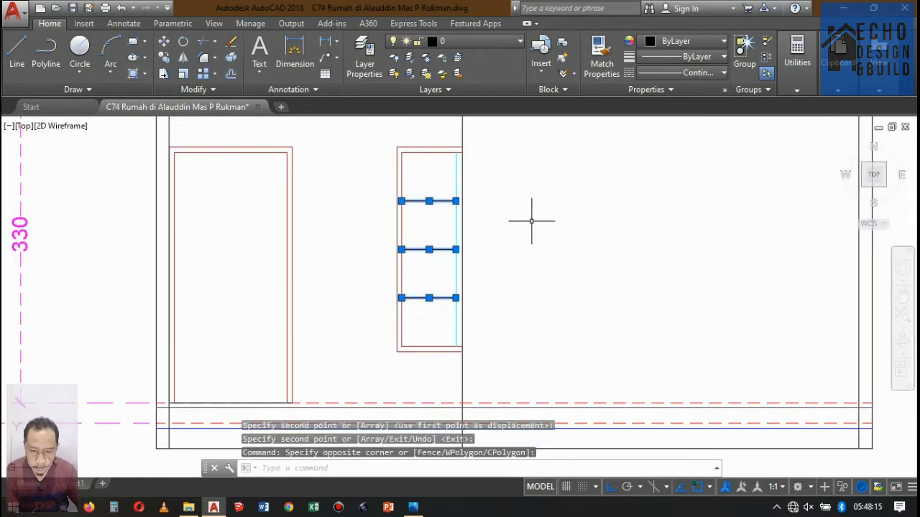
pyautogui.press('Escape')
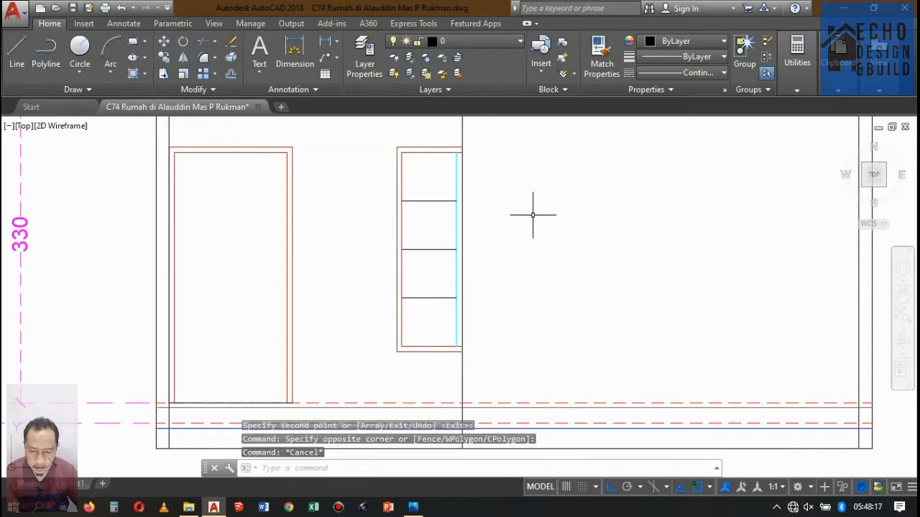
pyautogui.scroll(6, 432, 211)
pyautogui.scroll(-5, 432, 180)
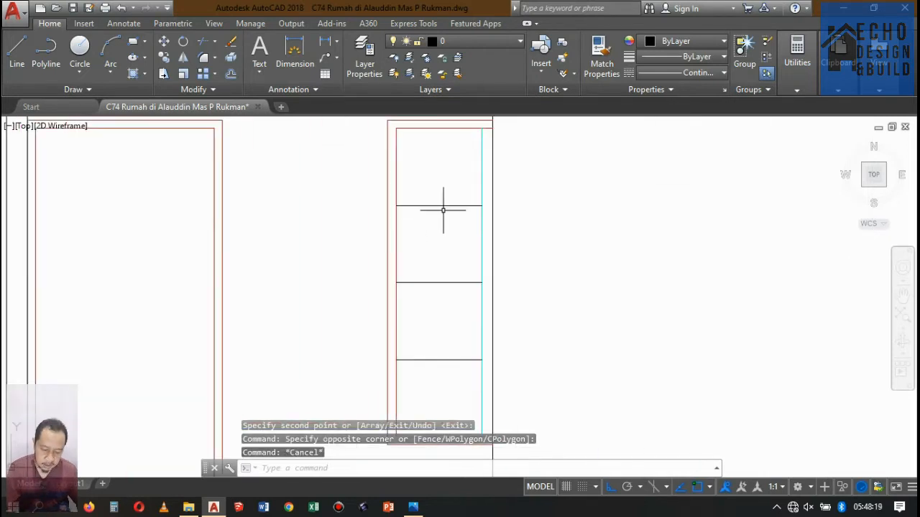
pyautogui.scroll(4, 444, 206)
pyautogui.scroll(-2, 444, 206)
pyautogui.scroll(-3, 448, 194)
pyautogui.scroll(2, 464, 195)
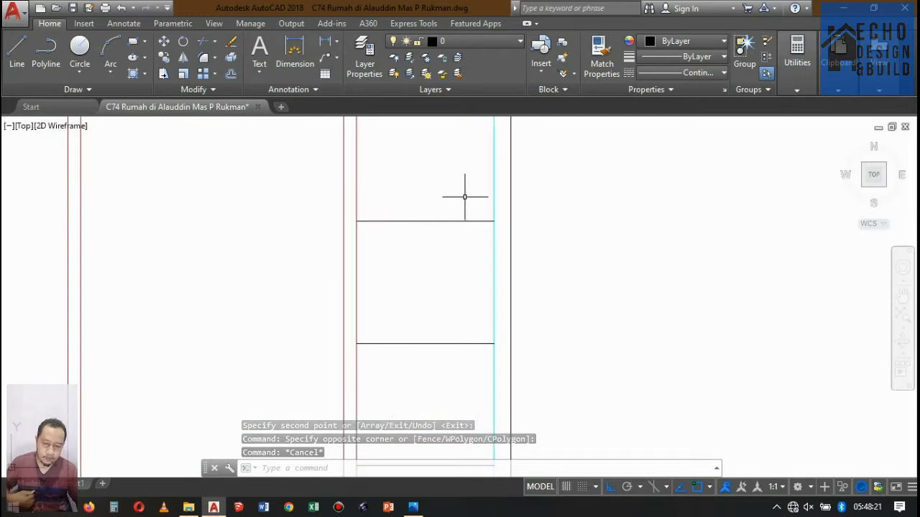
pyautogui.scroll(-1, 493, 215)
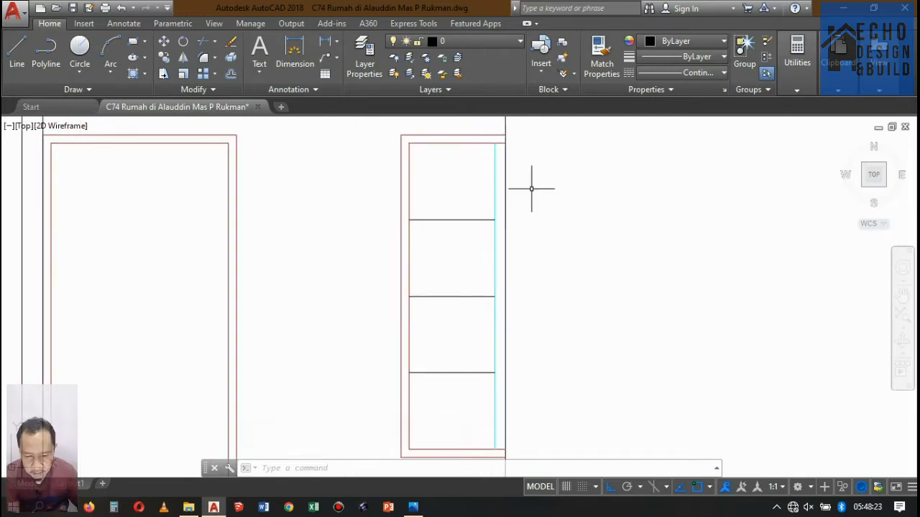
# Step: Offset the window's upper divider line by 0.025 both upward and downward
pyautogui.press('Return')
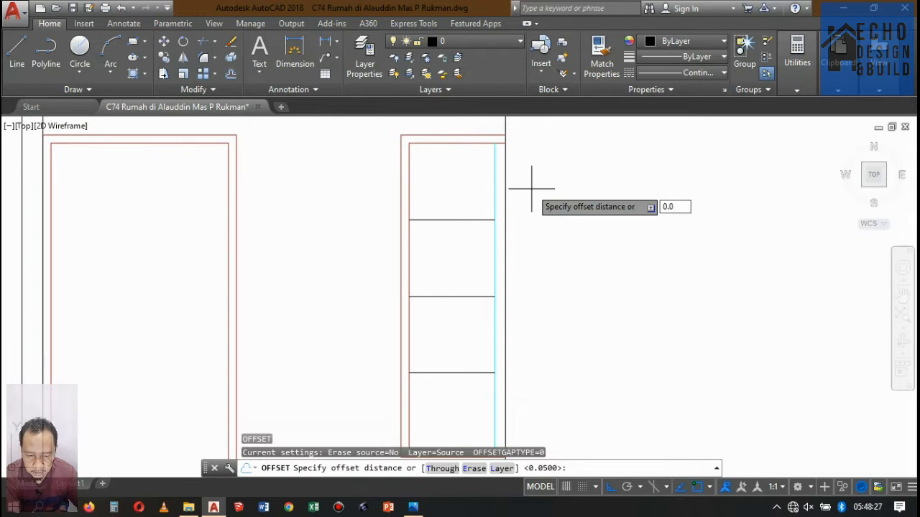
pyautogui.press('Return')
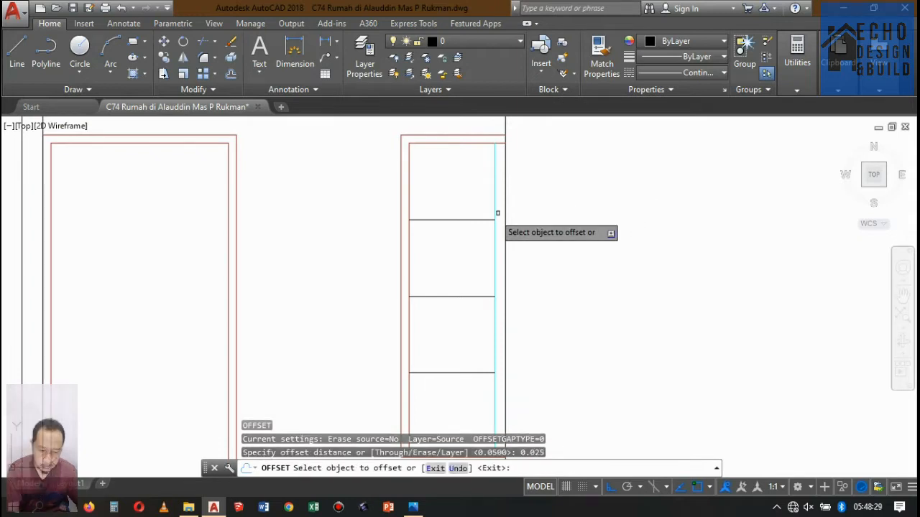
pyautogui.click(462, 220)
pyautogui.click(468, 180)
pyautogui.click(462, 220)
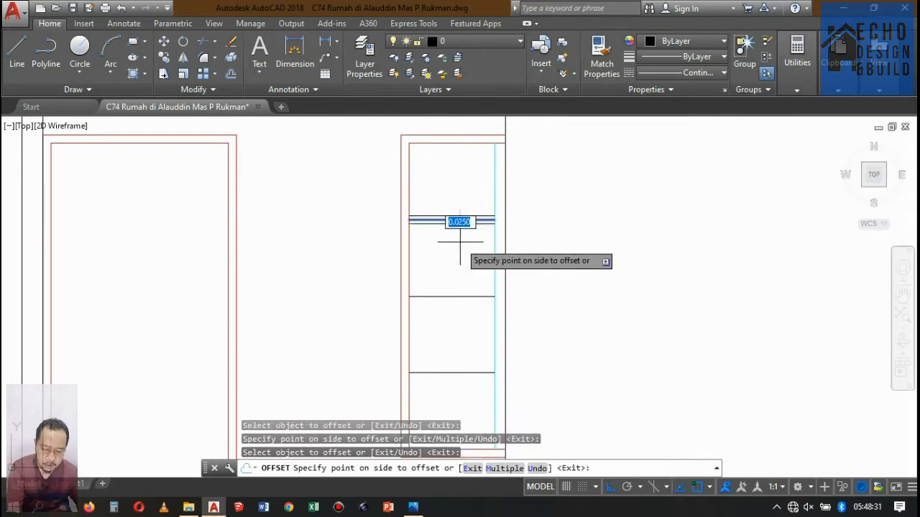
pyautogui.click(468, 232)
pyautogui.press('Return')
# Step: Extend the two offset divider lines past the cyan line to the black vertical wall line
pyautogui.scroll(5, 472, 214)
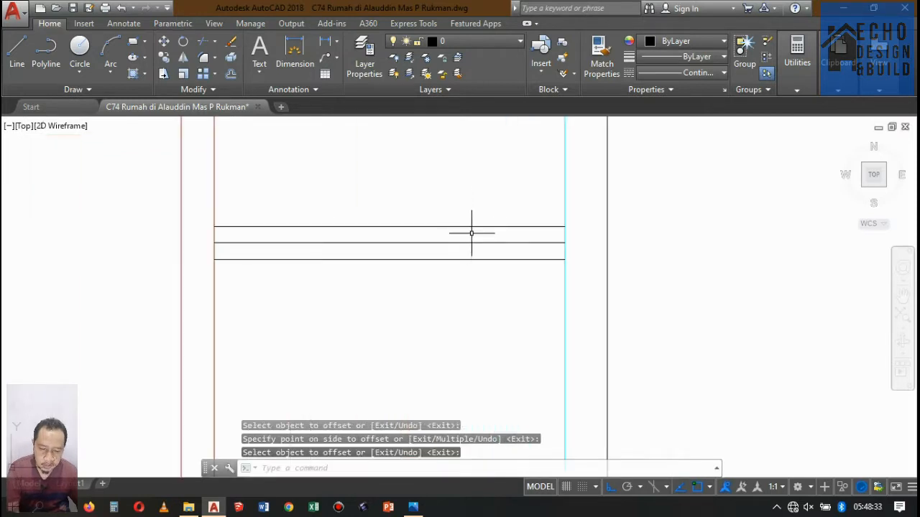
pyautogui.press('Return')
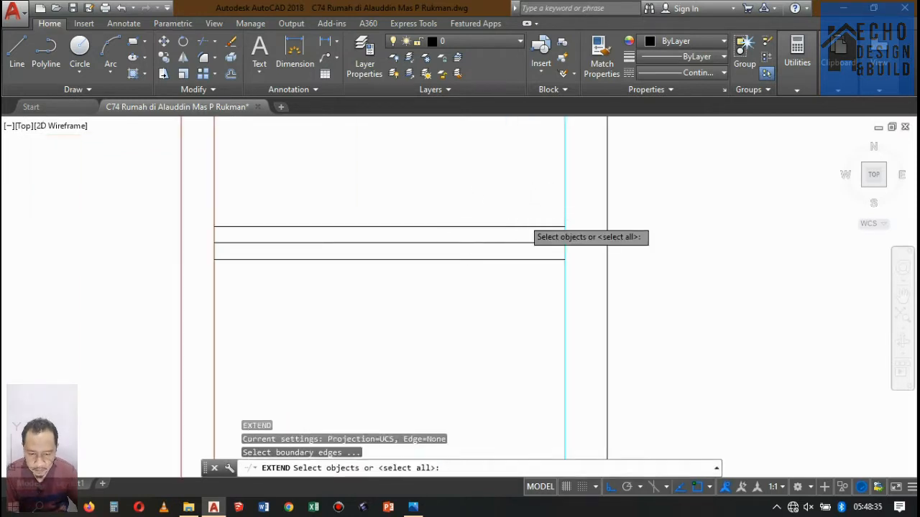
pyautogui.press('Return')
pyautogui.click(541, 227)
pyautogui.press('Return')
pyautogui.scroll(-4, 531, 257)
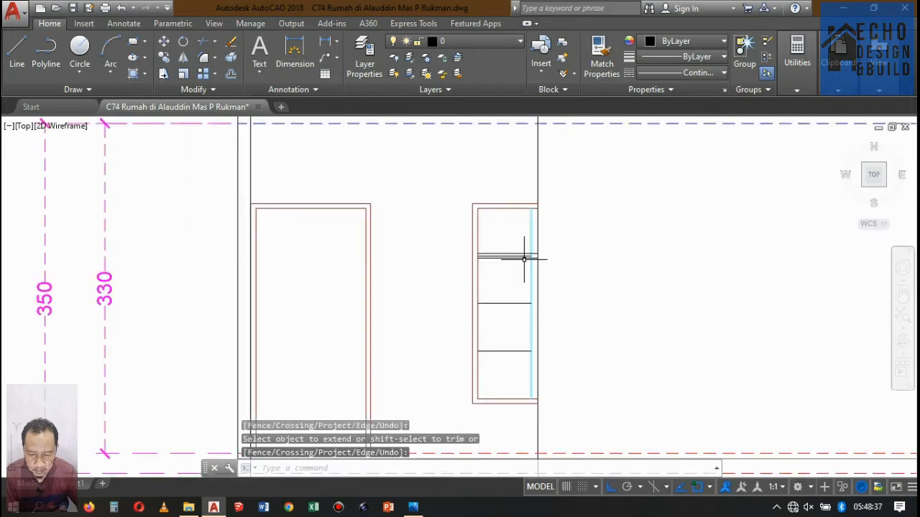
# Step: Match the properties of the inner left frame line onto the two extended offset lines around the upper divider
pyautogui.scroll(2, 481, 234)
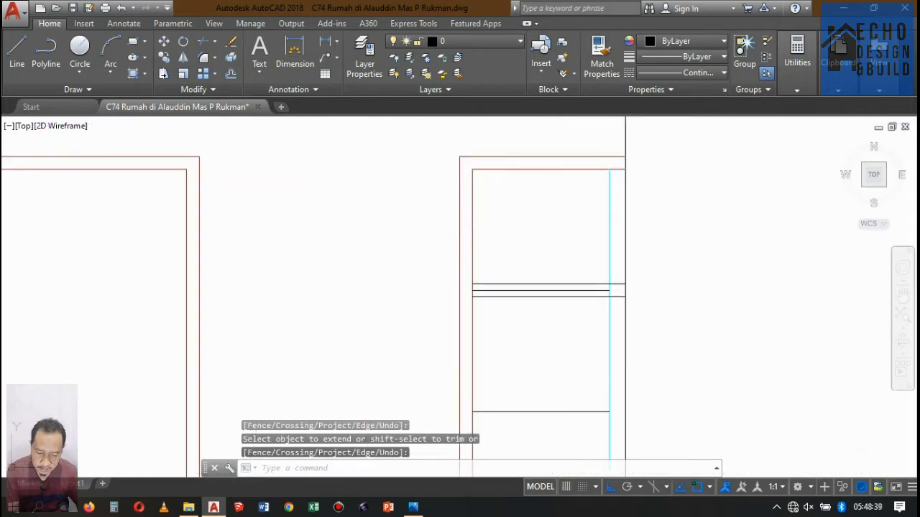
pyautogui.write('ma')
pyautogui.press('Return')
pyautogui.click(472, 245)
pyautogui.scroll(4, 524, 276)
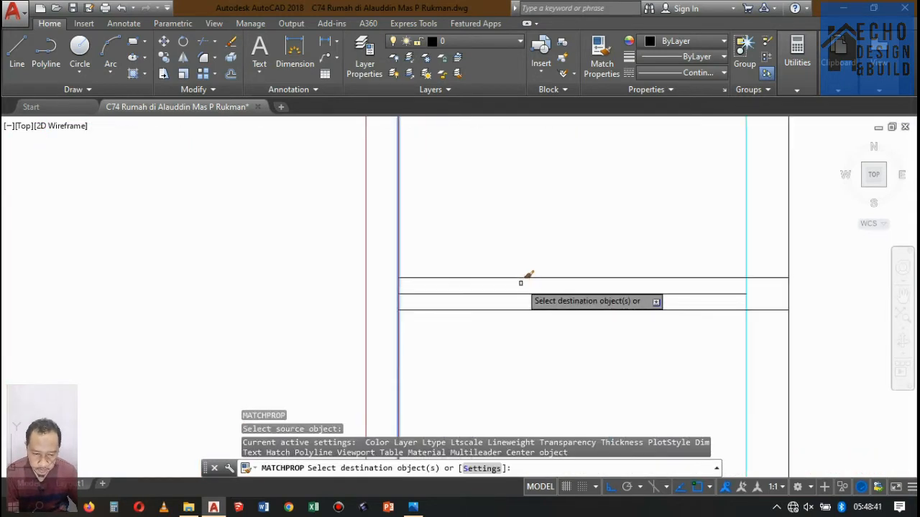
pyautogui.click(521, 268)
pyautogui.click(524, 306)
pyautogui.click(519, 315)
pyautogui.scroll(-4, 504, 261)
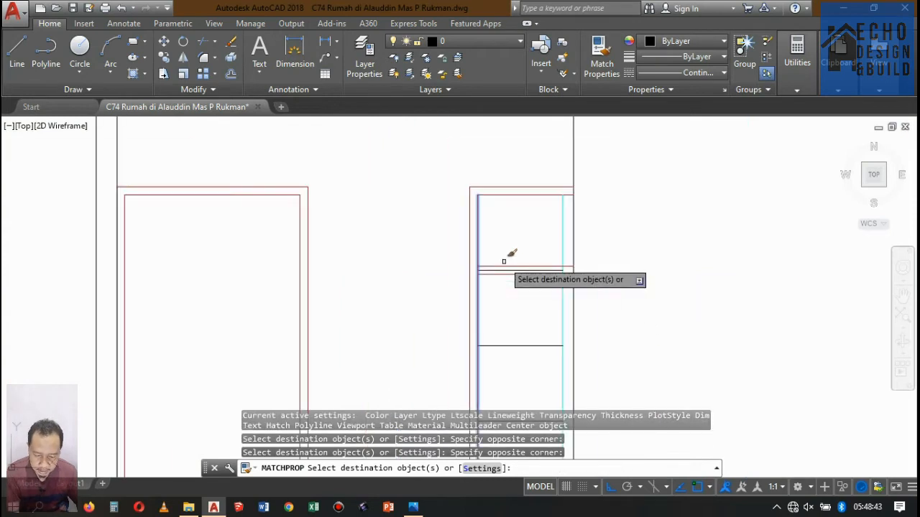
pyautogui.press('Return')
# Step: Copy the pair of red offset lines from the upper divider line onto the middle and lower divider lines of the window
pyautogui.scroll(4, 557, 281)
pyautogui.click(557, 281)
pyautogui.click(541, 252)
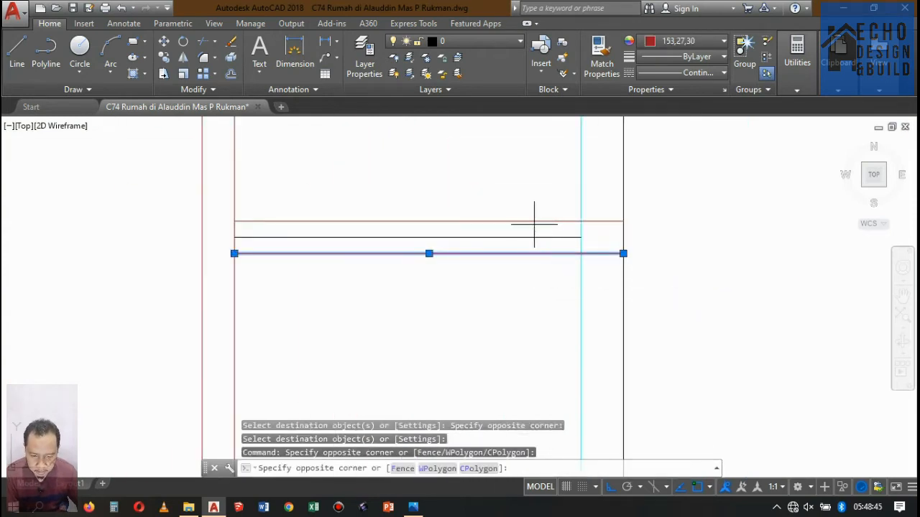
pyautogui.click(516, 189)
pyautogui.click(163, 62)
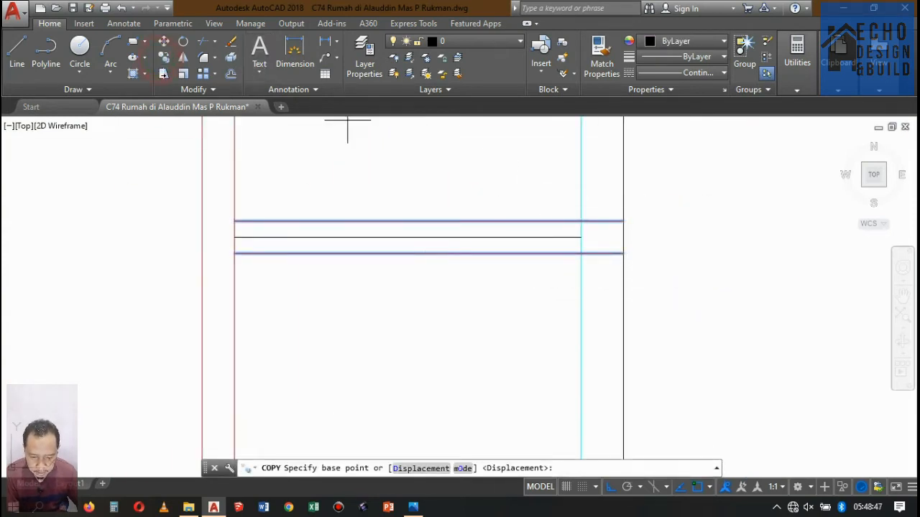
pyautogui.click(580, 237)
pyautogui.scroll(-5, 538, 209)
pyautogui.scroll(5, 537, 219)
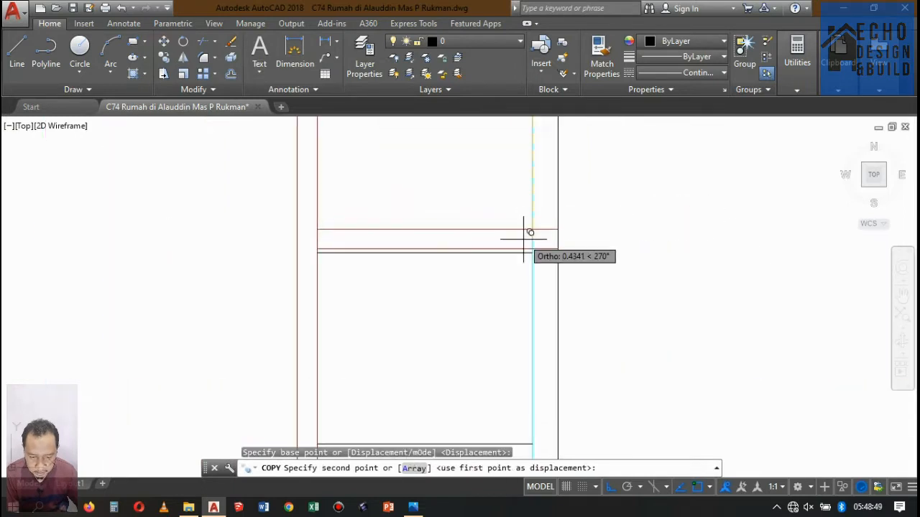
pyautogui.click(534, 249)
pyautogui.scroll(-7, 534, 249)
pyautogui.scroll(5, 528, 233)
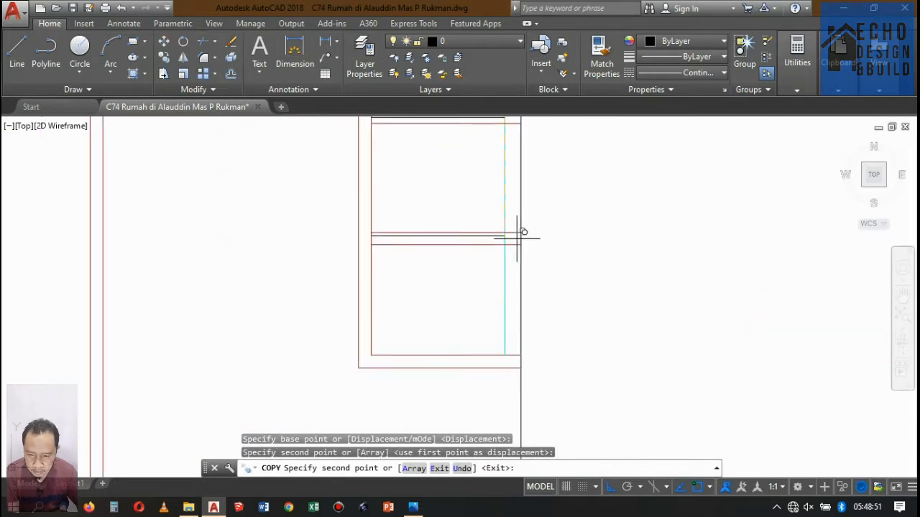
pyautogui.click(513, 217)
pyautogui.scroll(-5, 512, 218)
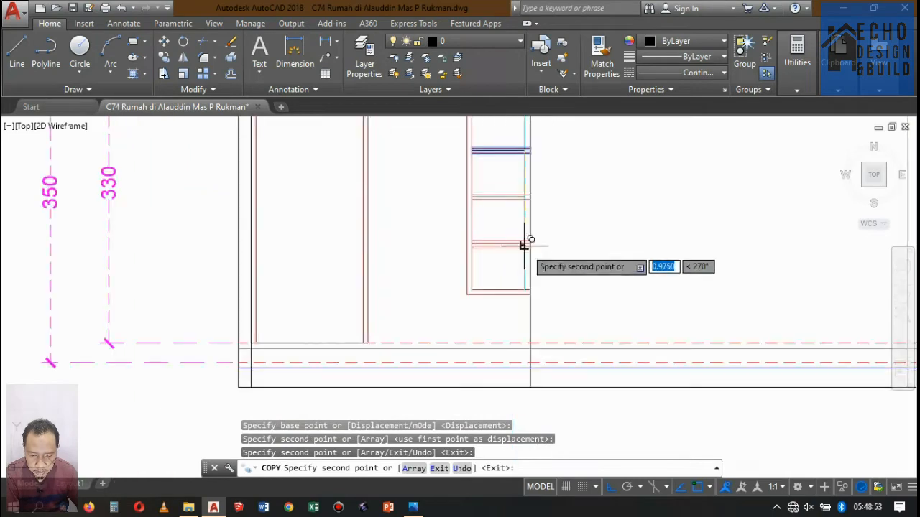
pyautogui.press('Return')
# Step: Erase the three black divider lines at the centre of the window's horizontal rails
pyautogui.scroll(-3, 526, 234)
pyautogui.scroll(6, 499, 202)
pyautogui.scroll(4, 499, 203)
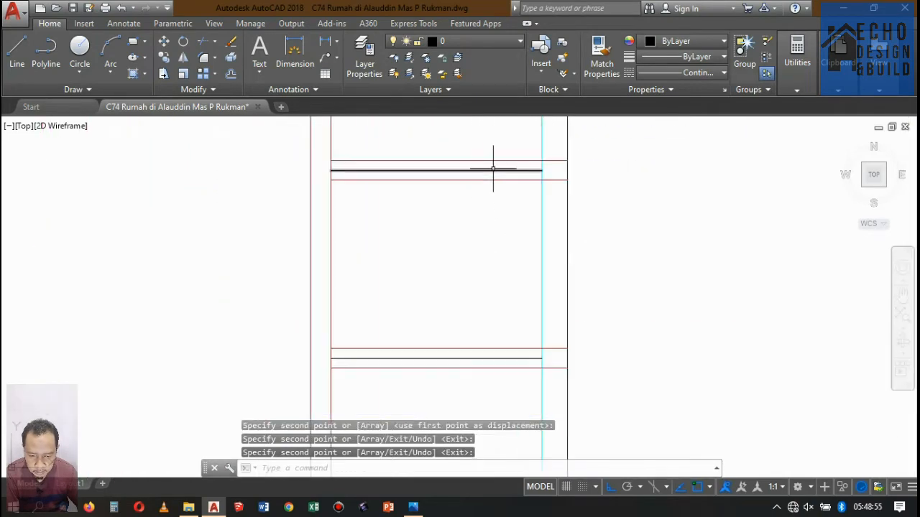
pyautogui.click(487, 173)
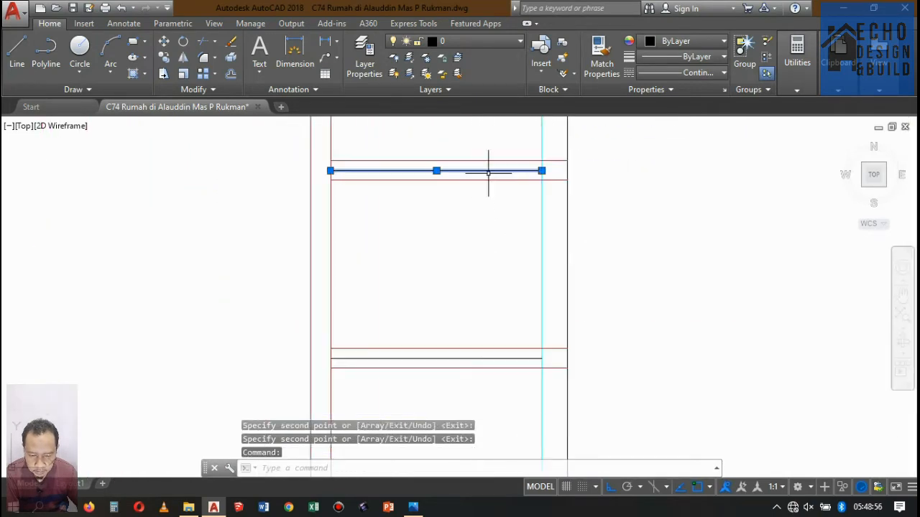
pyautogui.click(490, 358)
pyautogui.scroll(-6, 520, 248)
pyautogui.scroll(6, 502, 312)
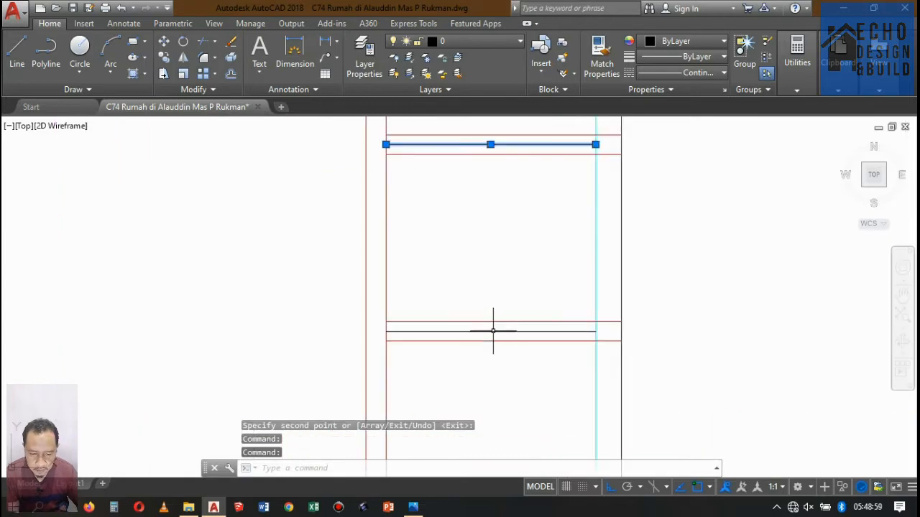
pyautogui.click(496, 331)
pyautogui.scroll(-3, 517, 283)
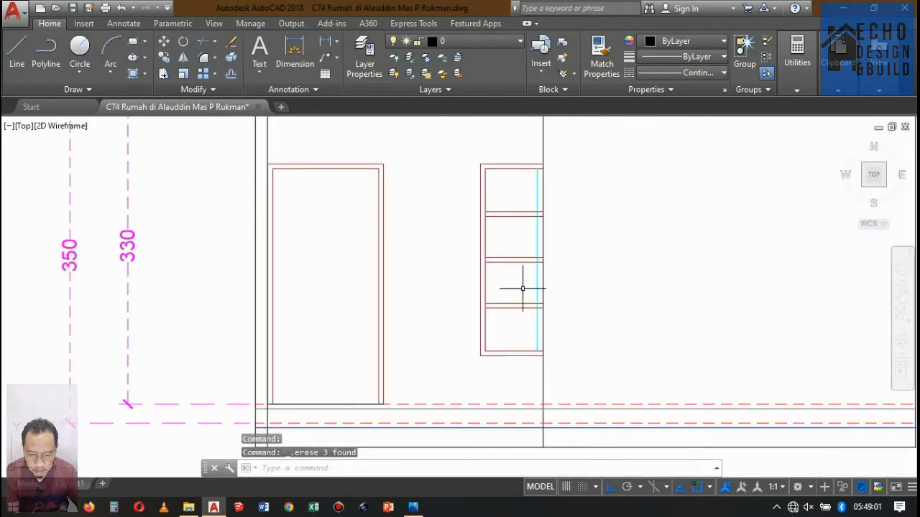
# Step: Trim away the parts of the vertical cyan line that cross the window's three horizontal rails
pyautogui.scroll(6, 544, 215)
pyautogui.scroll(-3, 542, 227)
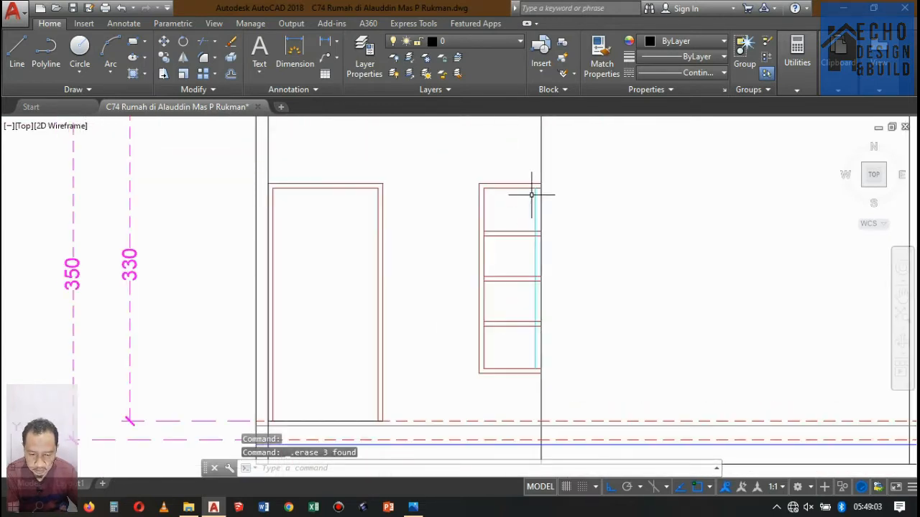
pyautogui.scroll(4, 532, 194)
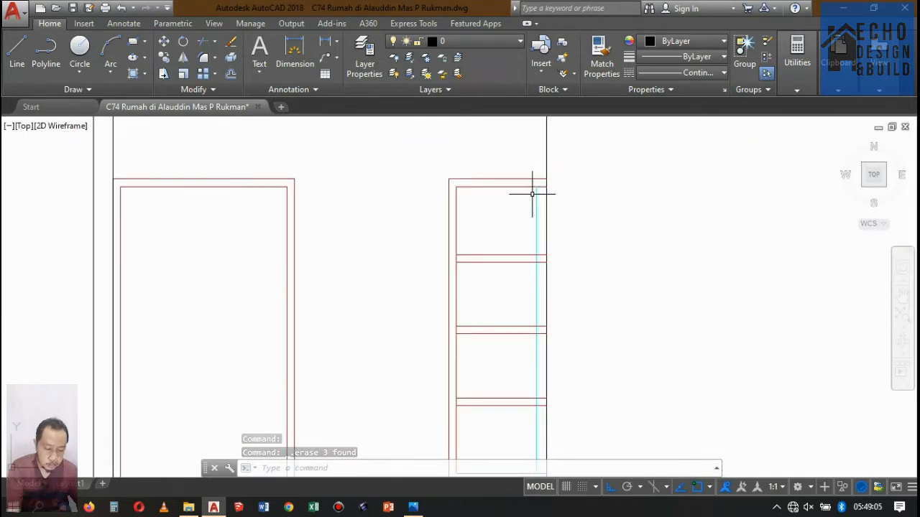
pyautogui.press('space')
pyautogui.scroll(3, 526, 262)
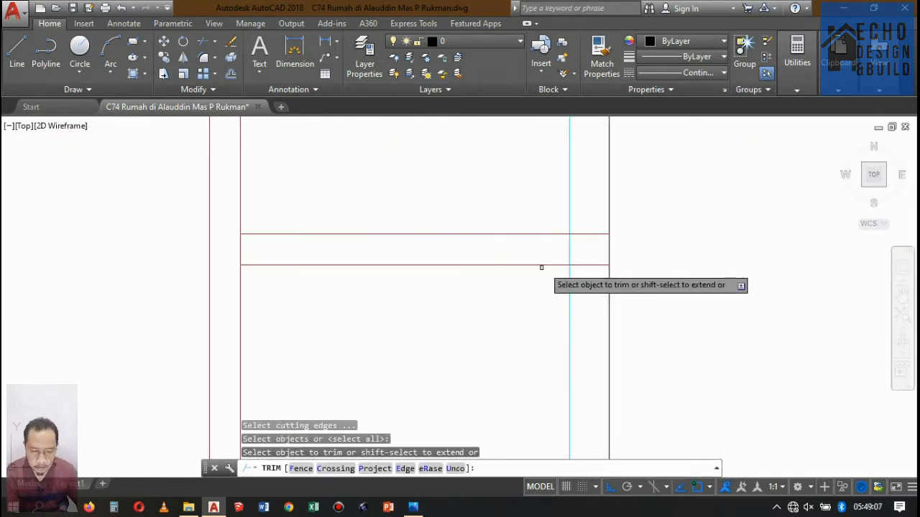
pyautogui.click(585, 246)
pyautogui.click(546, 251)
pyautogui.scroll(-4, 544, 223)
pyautogui.scroll(3, 558, 299)
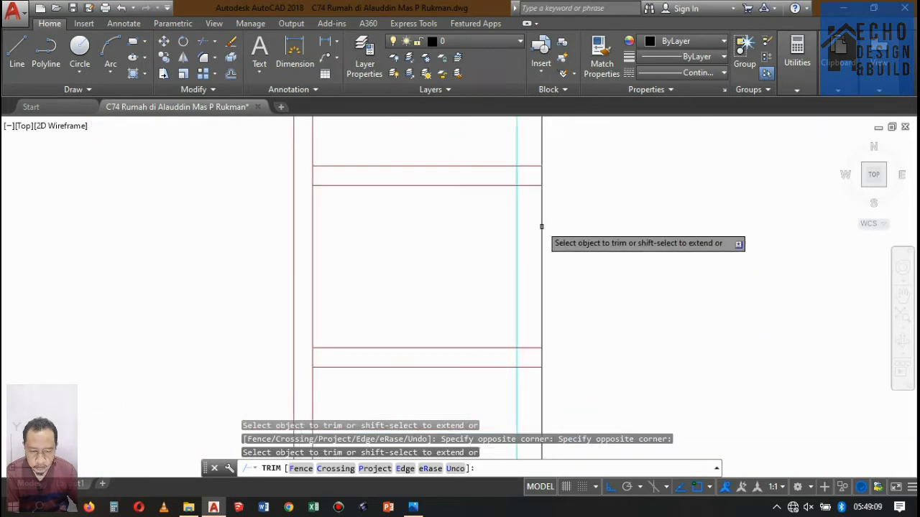
pyautogui.scroll(2, 527, 173)
pyautogui.click(525, 173)
pyautogui.click(491, 180)
pyautogui.scroll(-4, 517, 175)
pyautogui.scroll(5, 521, 216)
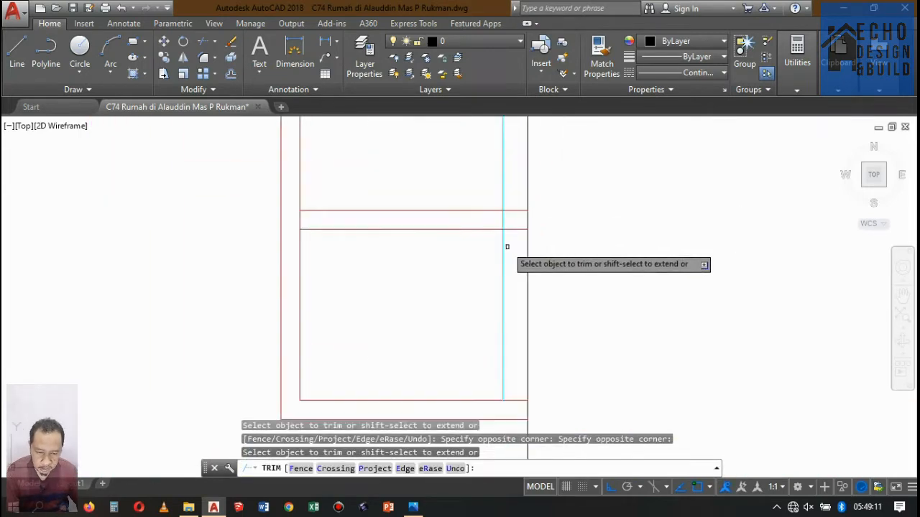
pyautogui.press('space')
# Step: Measure the horizontal distance between the cyan line and the black wall line at the window's upper corner
pyautogui.scroll(-8, 513, 208)
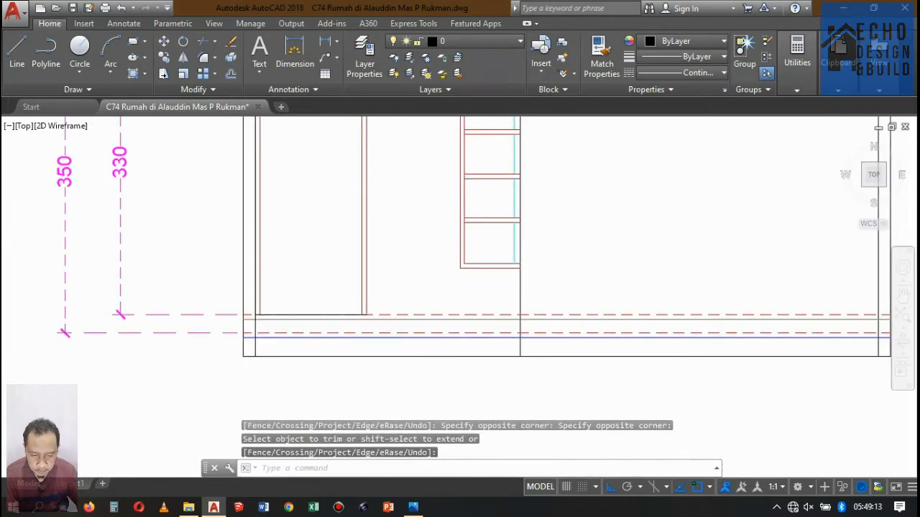
pyautogui.scroll(2, 517, 230)
pyautogui.scroll(-2, 526, 189)
pyautogui.scroll(8, 505, 199)
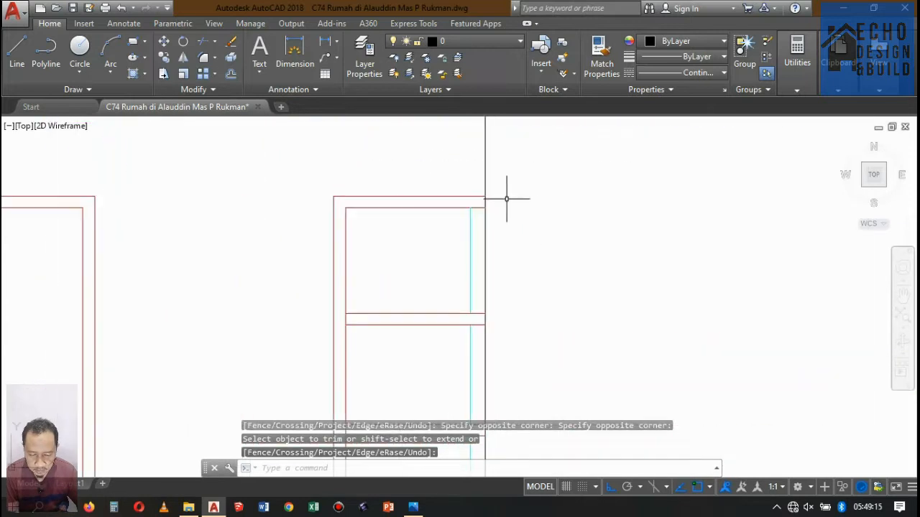
pyautogui.click(325, 41)
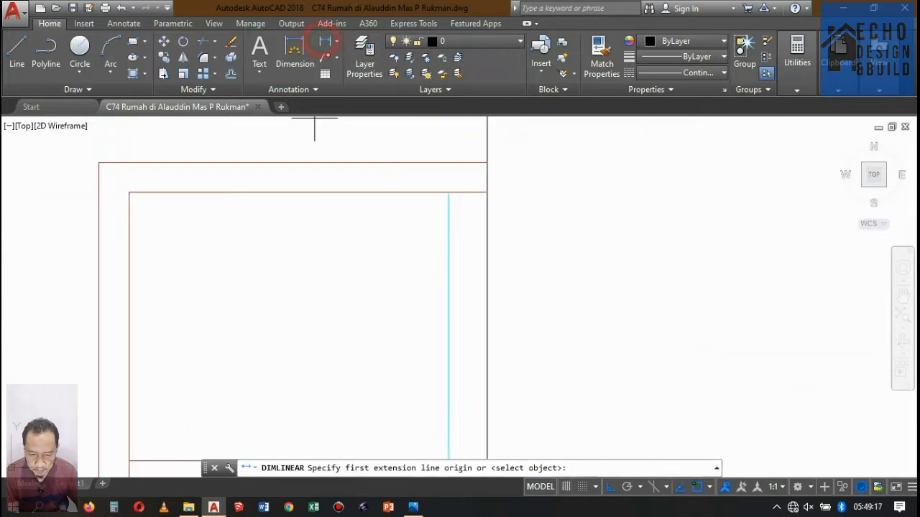
pyautogui.click(448, 192)
pyautogui.click(477, 193)
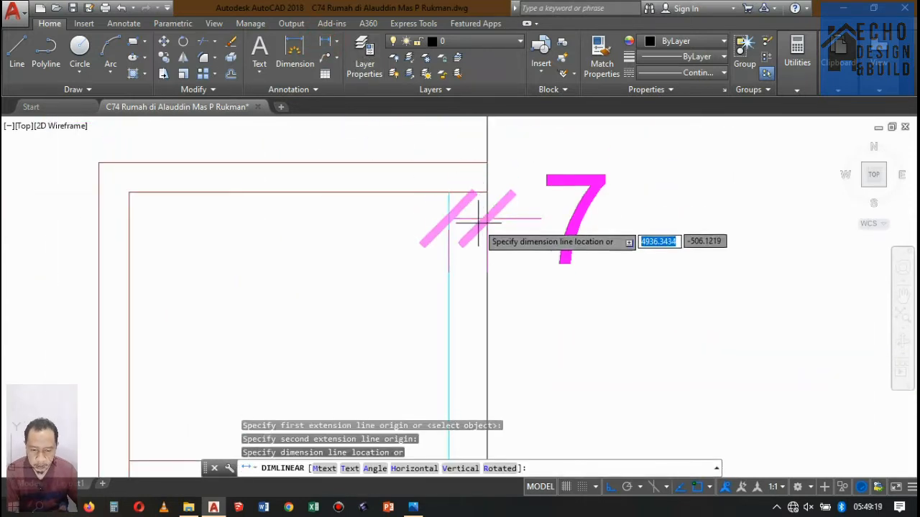
pyautogui.press('Escape')
# Step: Examine the window's upper corner where the frame and the cyan line meet the black wall line
pyautogui.scroll(-3, 486, 216)
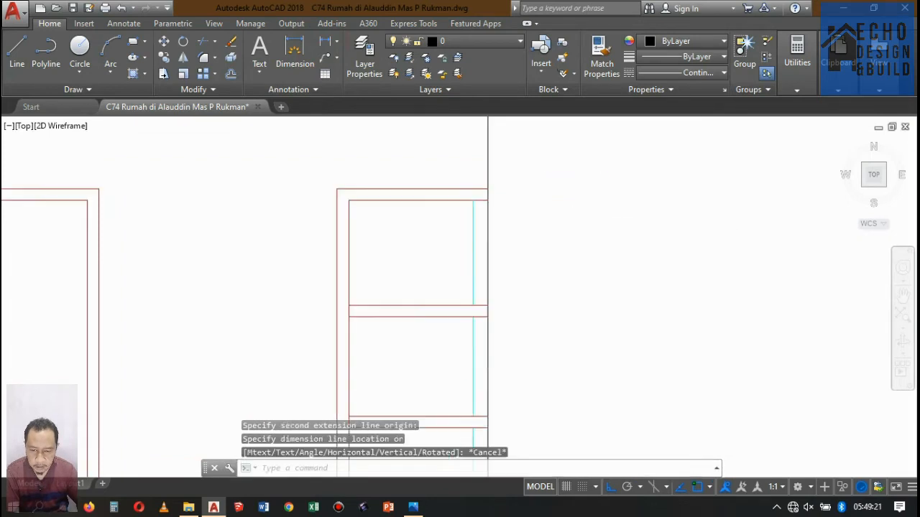
pyautogui.scroll(2, 486, 204)
pyautogui.scroll(-2, 512, 201)
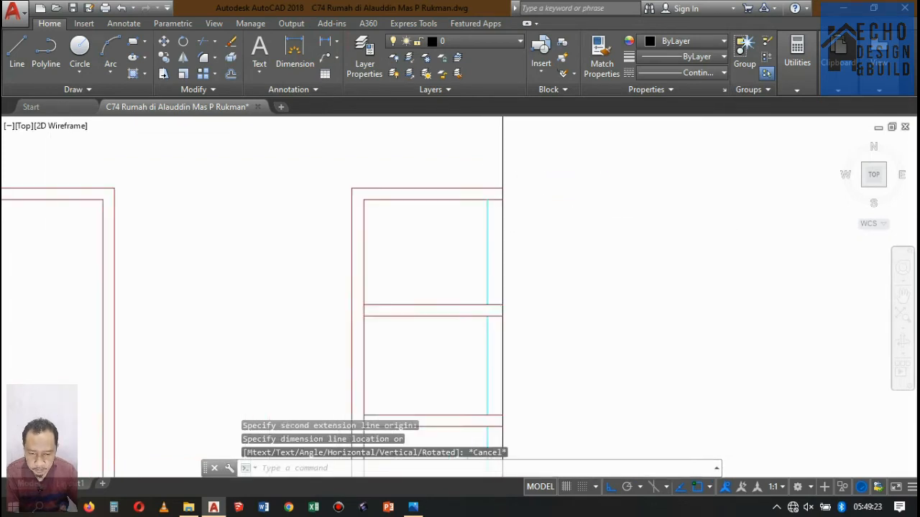
pyautogui.scroll(2, 499, 199)
pyautogui.scroll(-4, 498, 199)
pyautogui.scroll(4, 498, 199)
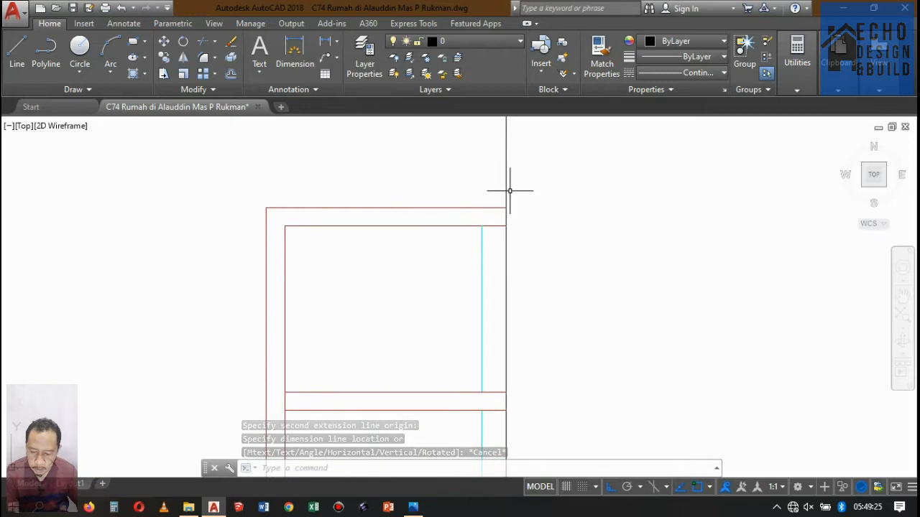
pyautogui.scroll(4, 510, 191)
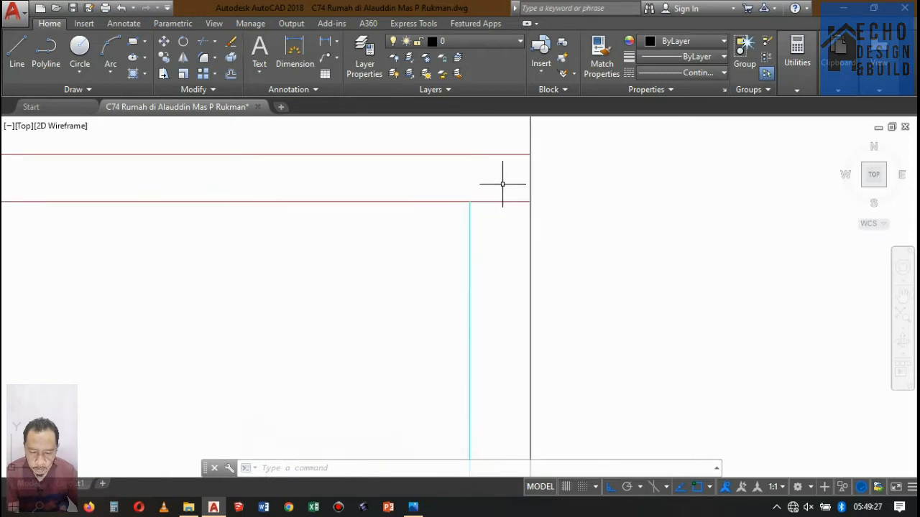
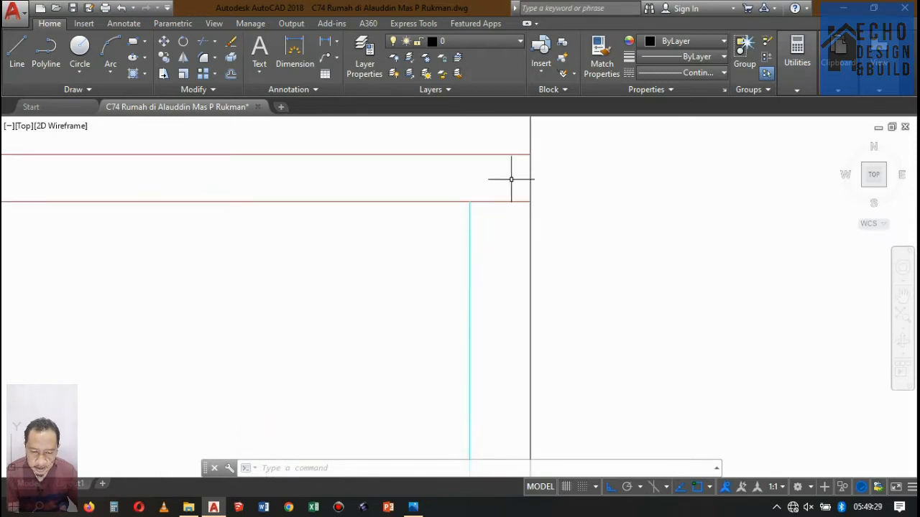
pyautogui.scroll(-3, 519, 172)
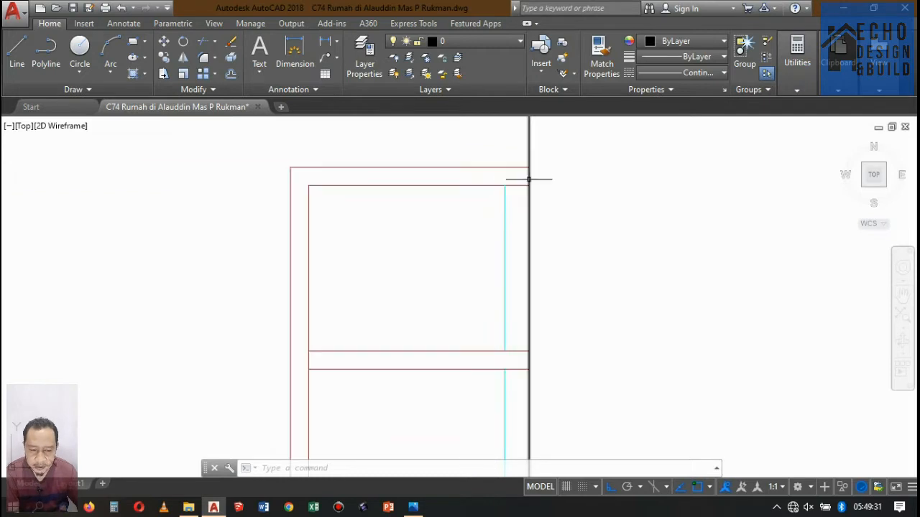
pyautogui.scroll(3, 529, 178)
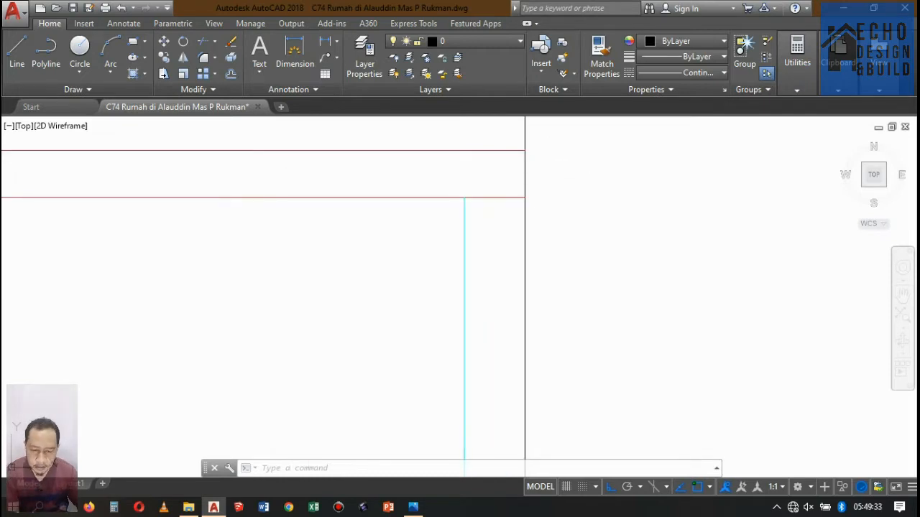
pyautogui.write('o')
pyautogui.press('Return')
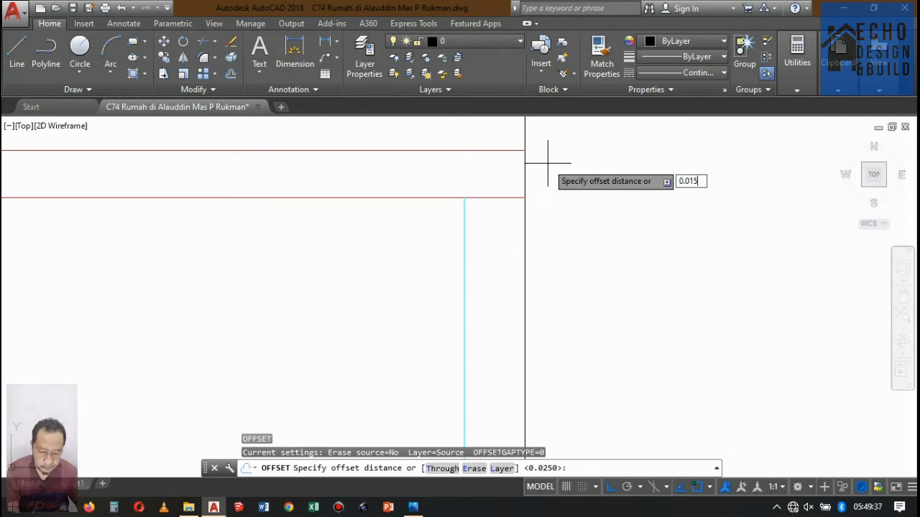
pyautogui.press('Escape')
# Step: Apply a cyan hatch to the four glass panes between the window's frame rails
pyautogui.scroll(-5, 540, 163)
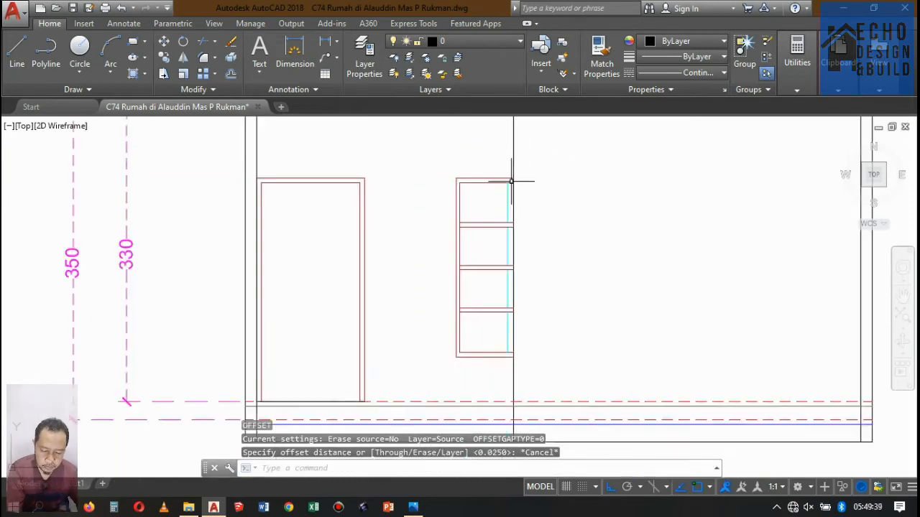
pyautogui.scroll(2, 510, 181)
pyautogui.scroll(-5, 482, 211)
pyautogui.scroll(5, 478, 218)
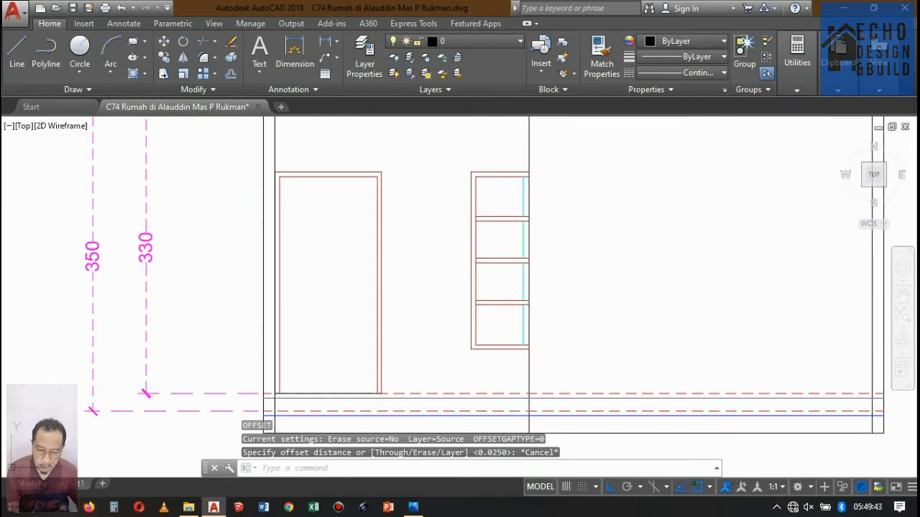
pyautogui.click(503, 189)
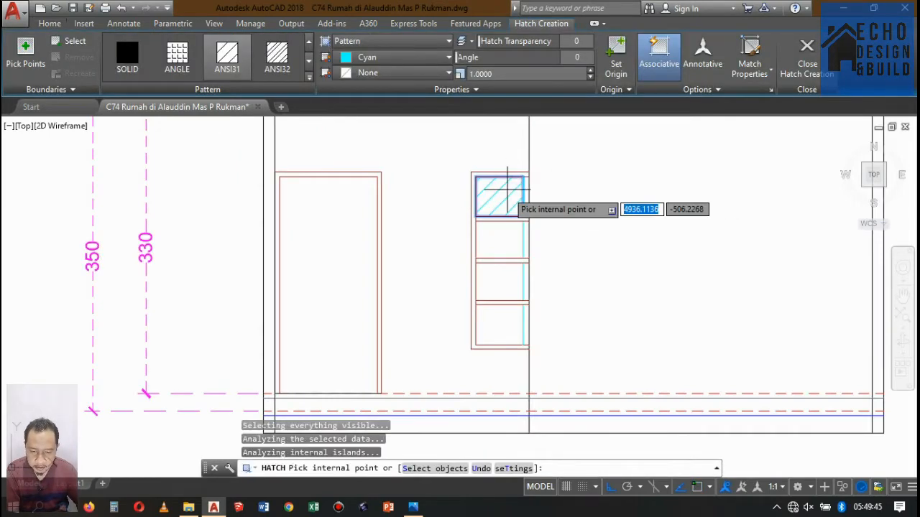
pyautogui.click(505, 237)
pyautogui.click(501, 282)
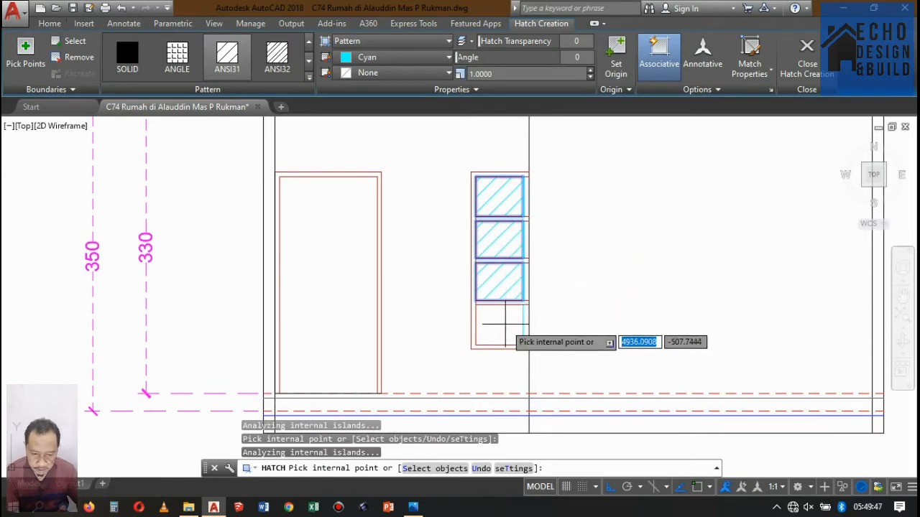
pyautogui.click(500, 325)
# Step: Set the glass hatch to the ANSI34 pattern with a scale of 0.5 and finish the hatch
pyautogui.click(309, 77)
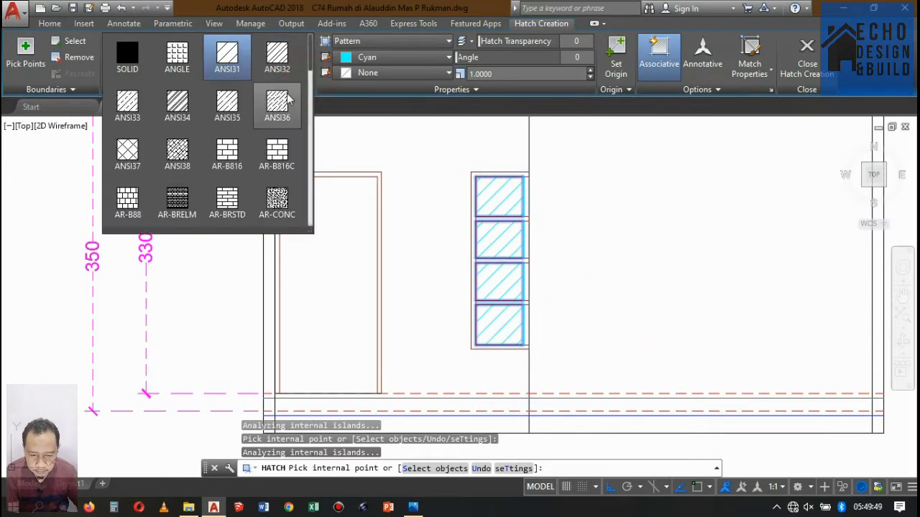
pyautogui.click(190, 120)
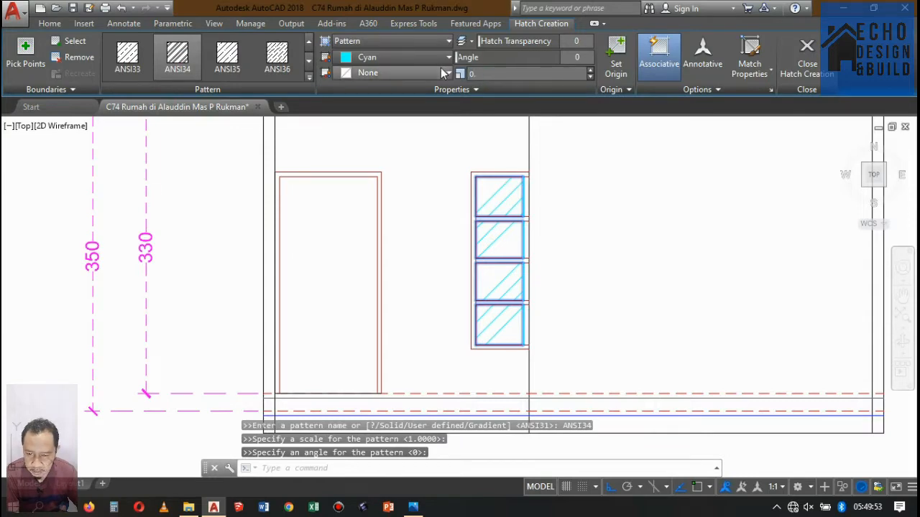
pyautogui.write('5')
pyautogui.press('Return')
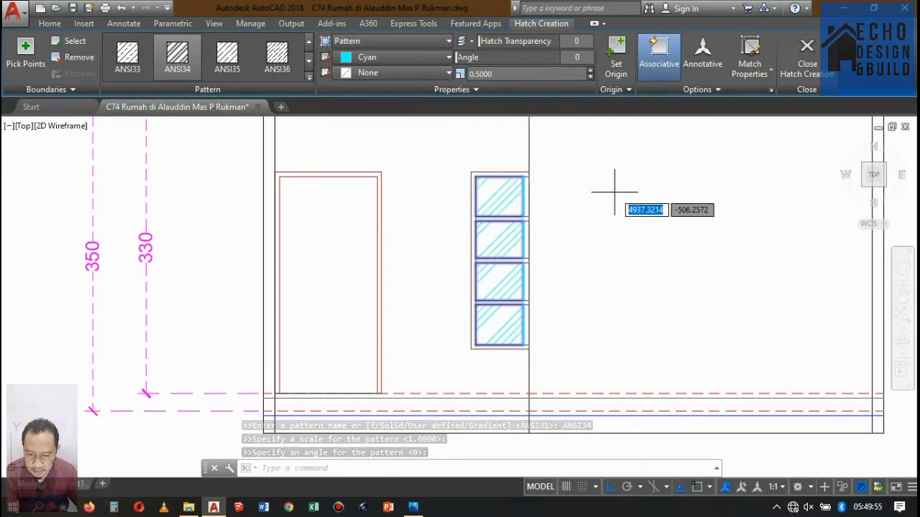
pyautogui.press('Escape')
pyautogui.scroll(-3, 493, 195)
pyautogui.scroll(2, 504, 173)
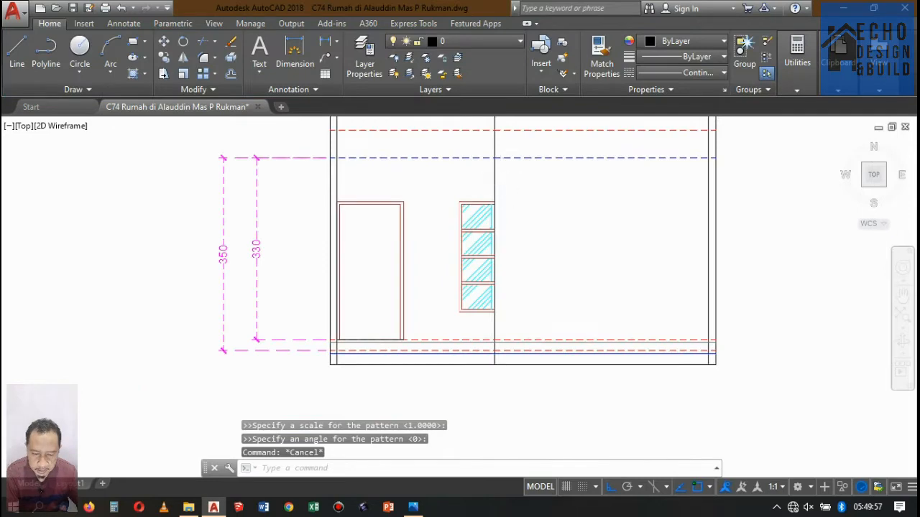
pyautogui.scroll(-2, 494, 193)
pyautogui.scroll(-4, 470, 227)
pyautogui.scroll(6, 468, 242)
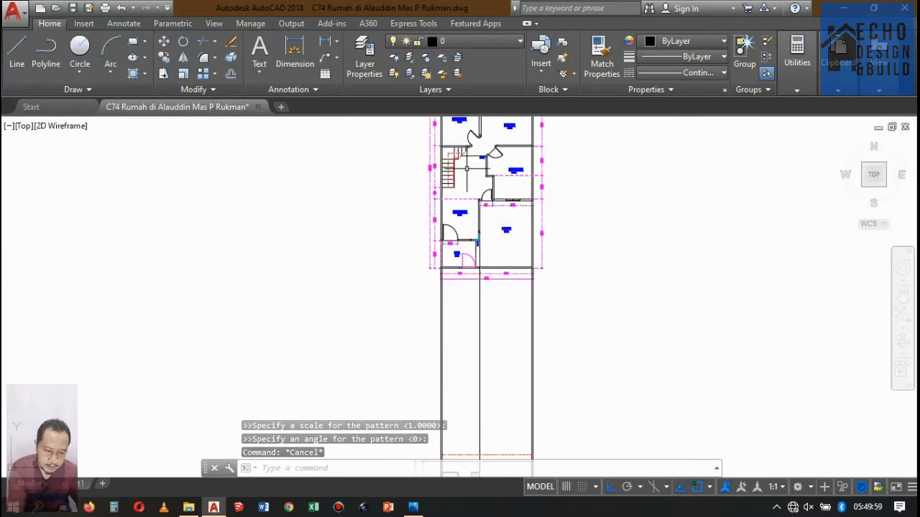
# Step: Draw a vertical projection line from the outer right jamb corner of the Kamar Tidur window in plan down to the elevation's lower red dashed line
pyautogui.moveTo(591, 213); pyautogui.dragTo(543, 204, button='middle')
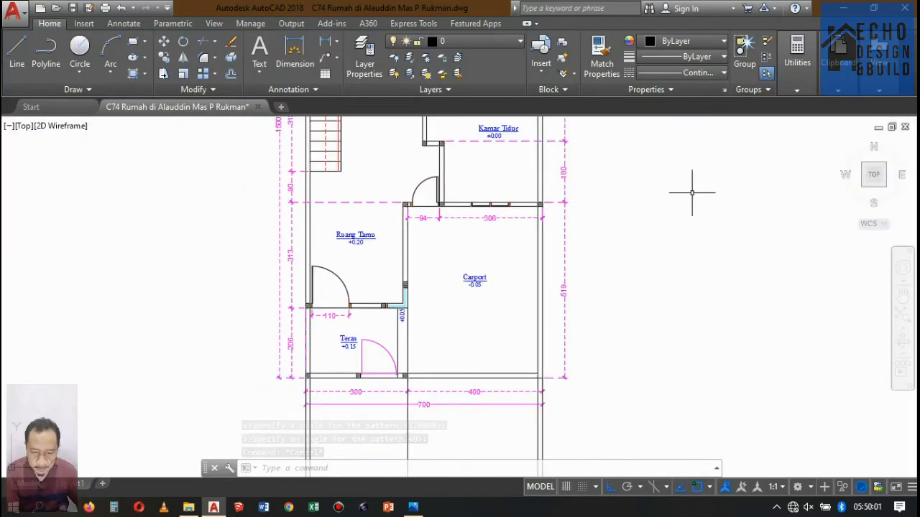
pyautogui.press('Return')
pyautogui.scroll(5, 503, 204)
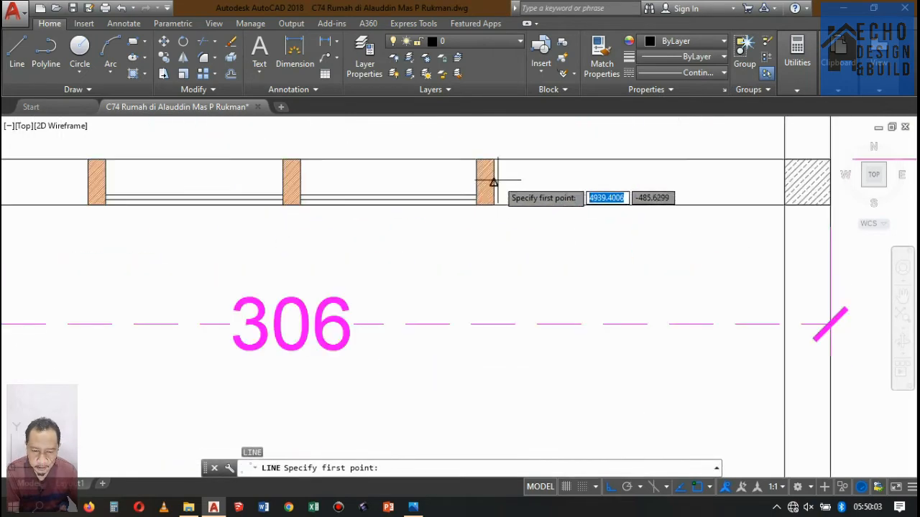
pyautogui.scroll(-8, 494, 205)
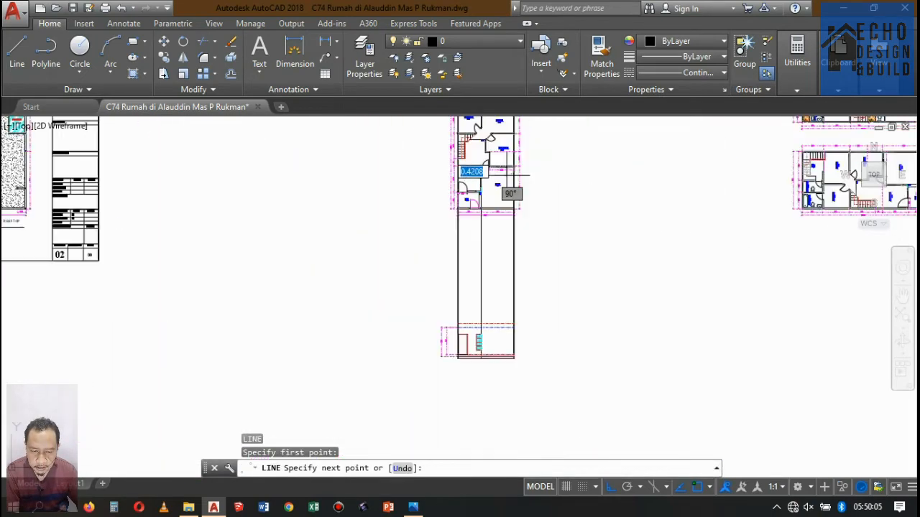
pyautogui.scroll(8, 505, 291)
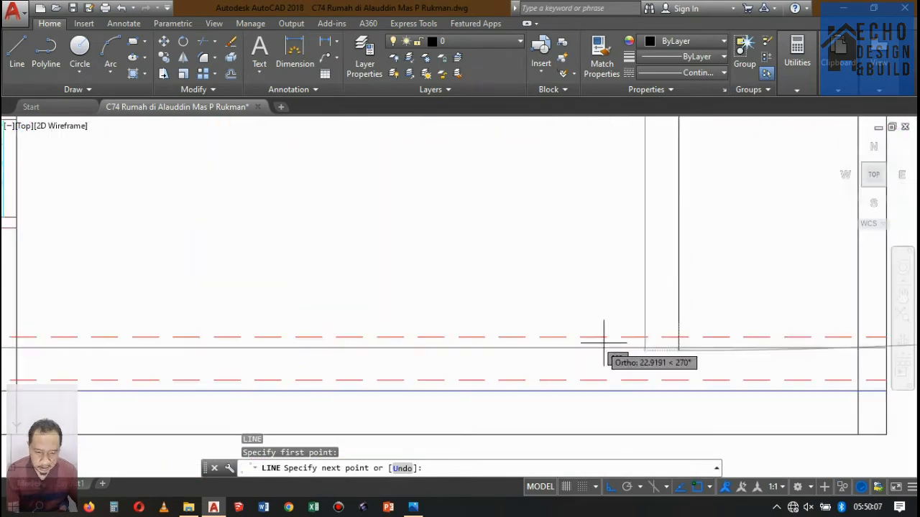
pyautogui.scroll(-10, 685, 355)
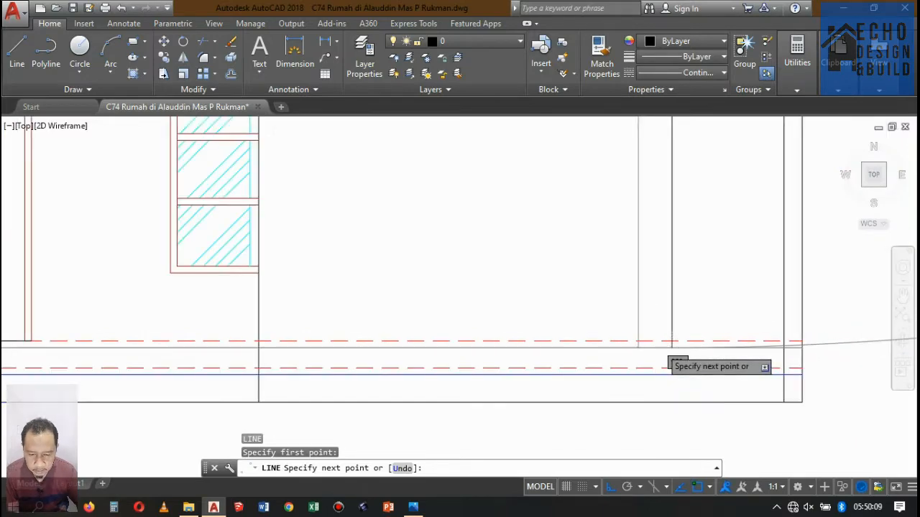
pyautogui.scroll(10, 672, 346)
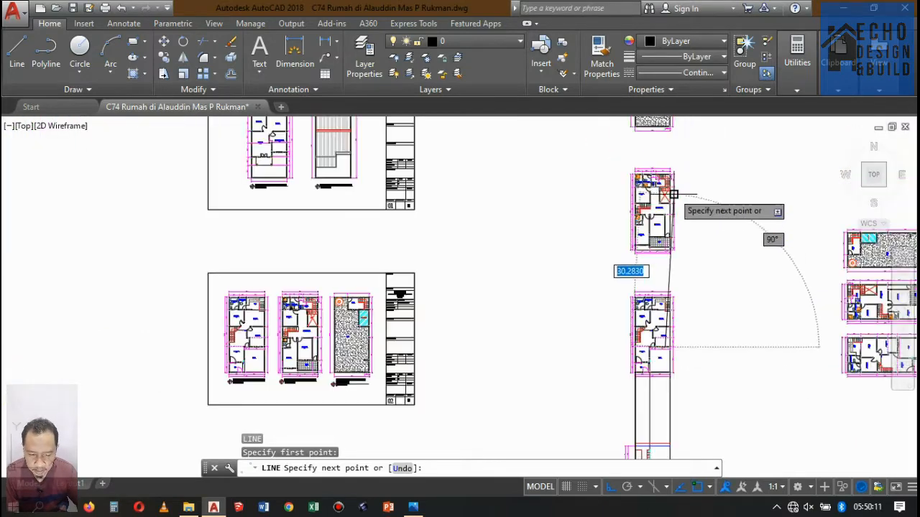
pyautogui.scroll(-4, 621, 238)
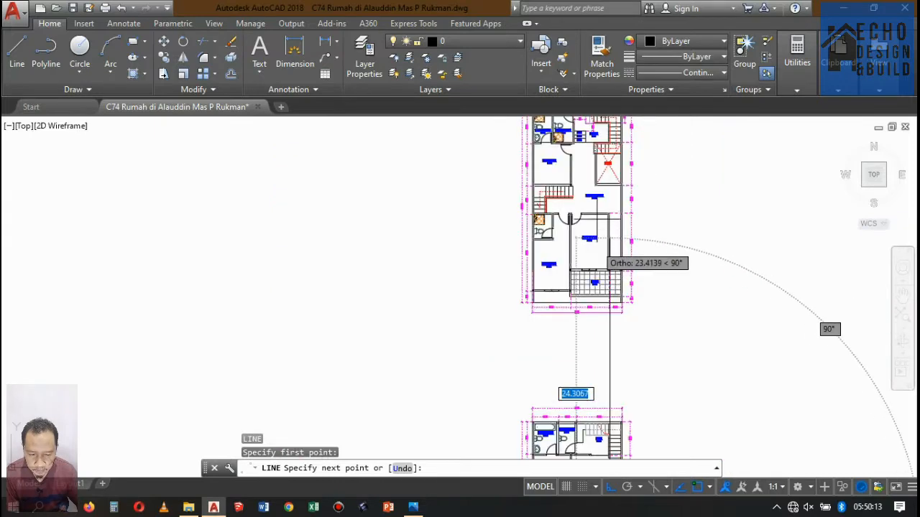
pyautogui.scroll(2, 589, 230)
pyautogui.scroll(-5, 441, 230)
pyautogui.scroll(2, 568, 187)
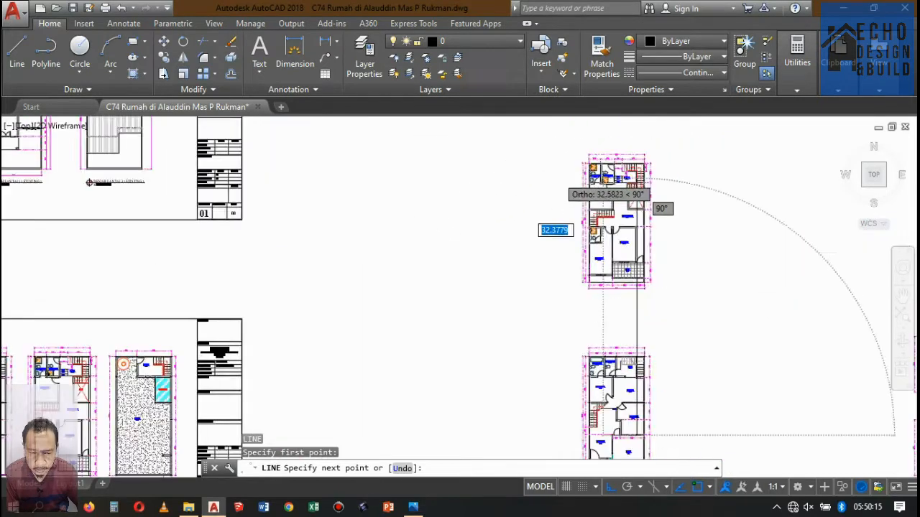
pyautogui.scroll(-2, 554, 237)
pyautogui.scroll(9, 539, 204)
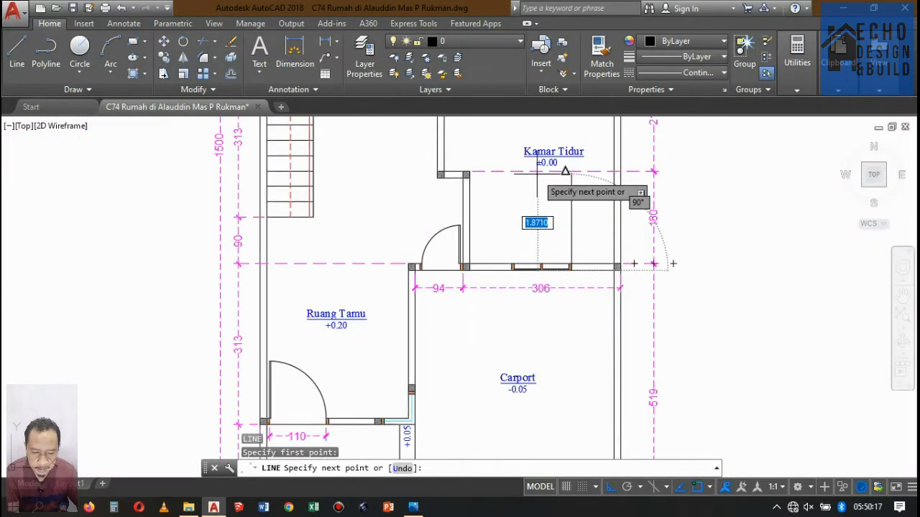
pyautogui.scroll(-4, 446, 225)
pyautogui.scroll(-5, 445, 225)
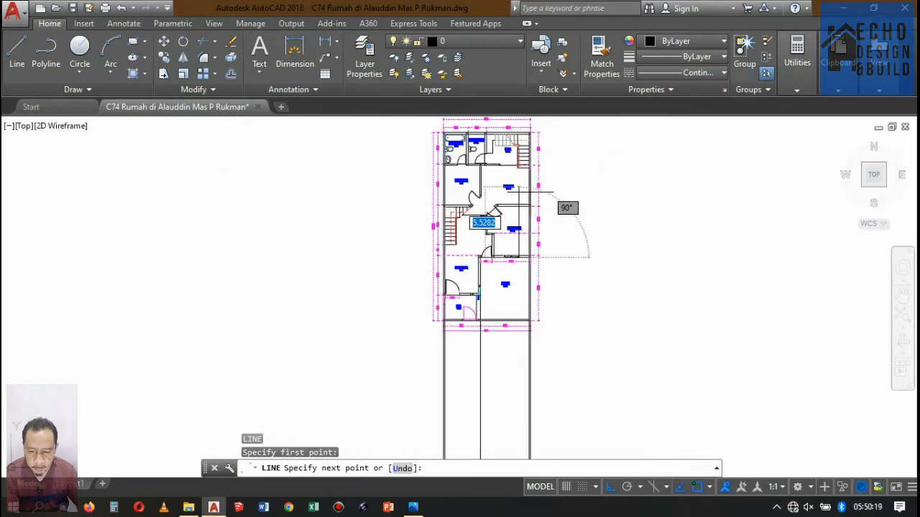
pyautogui.scroll(8, 523, 248)
pyautogui.scroll(5, 568, 280)
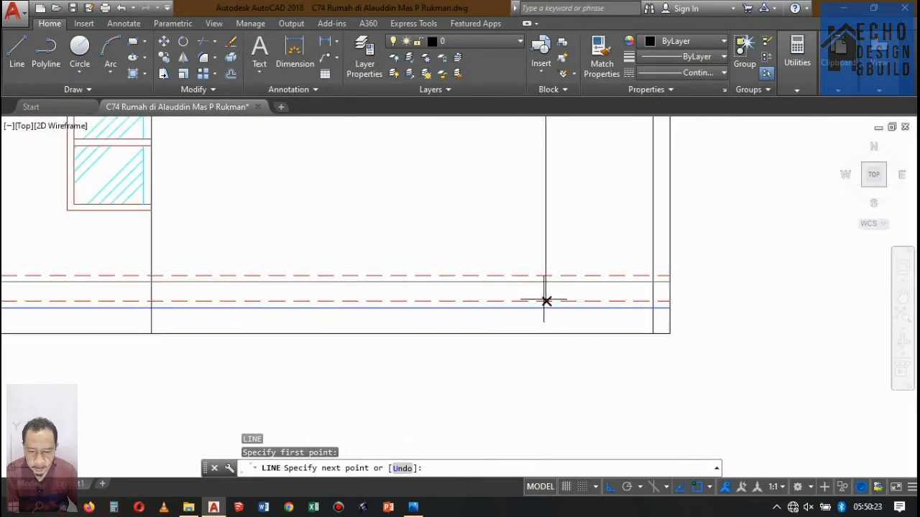
pyautogui.click(546, 300)
pyautogui.scroll(-3, 547, 306)
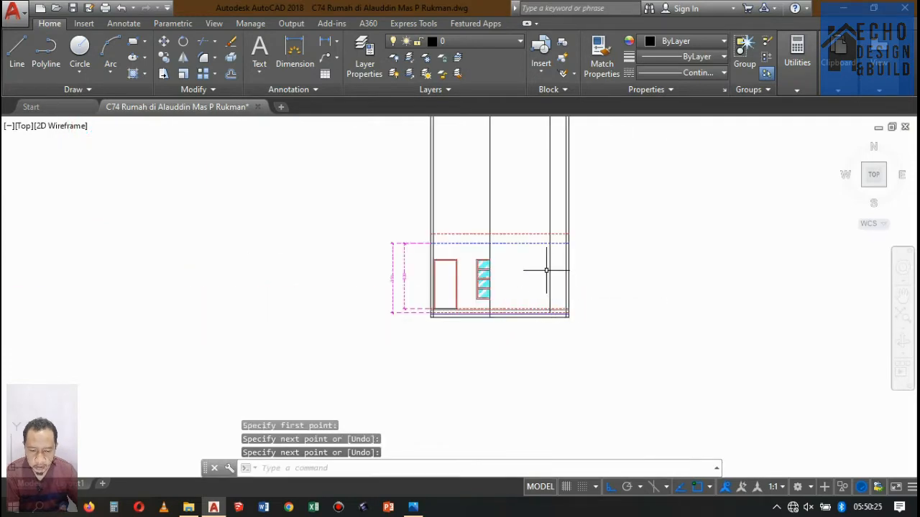
# Step: Copy the projection line to the other jamb and mullion edges of the Kamar Tidur window in the plan
pyautogui.scroll(-6, 546, 271)
pyautogui.scroll(8, 549, 189)
pyautogui.click(544, 187)
pyautogui.click(537, 186)
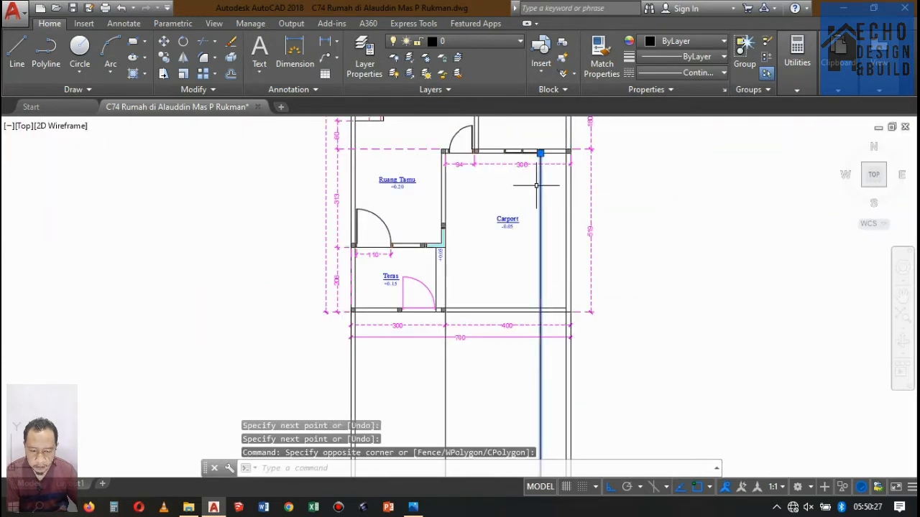
pyautogui.click(162, 57)
pyautogui.scroll(8, 549, 148)
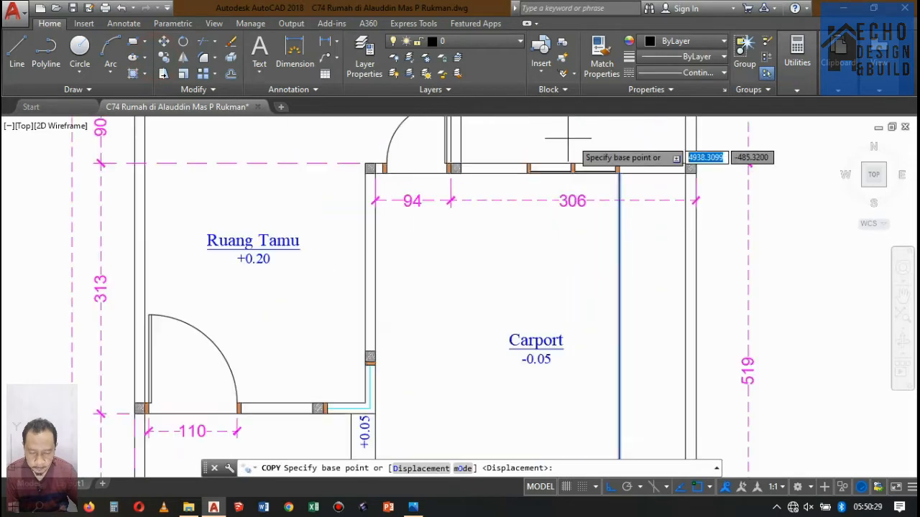
pyautogui.click(634, 162)
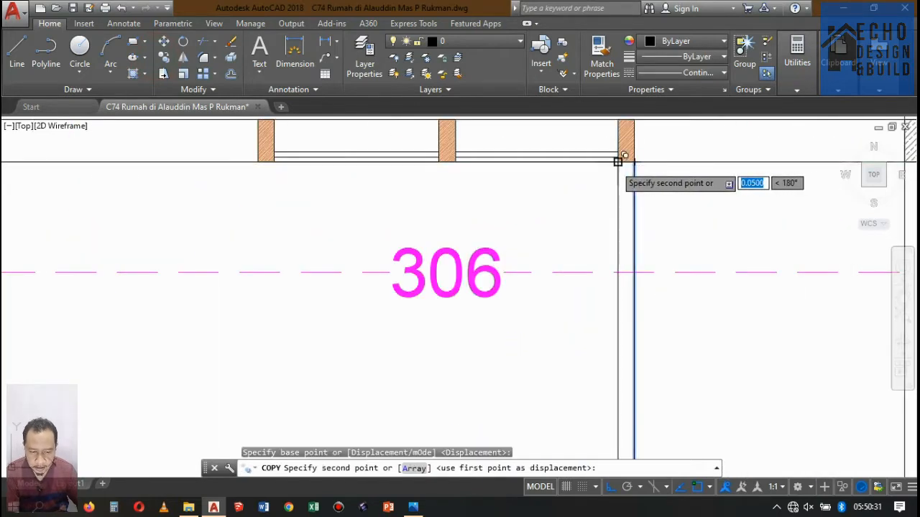
pyautogui.click(455, 162)
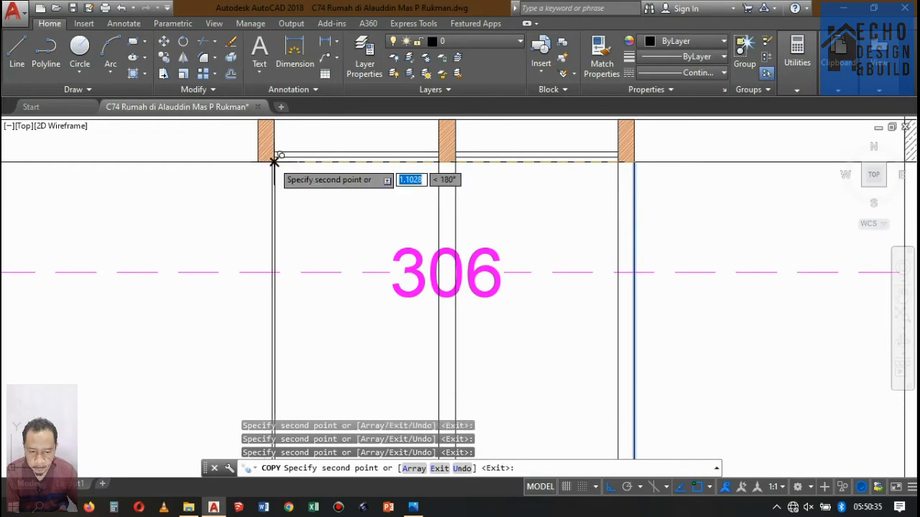
# Step: Move the misplaced projection line onto the inner corner of the window's left jamb
pyautogui.scroll(4, 245, 159)
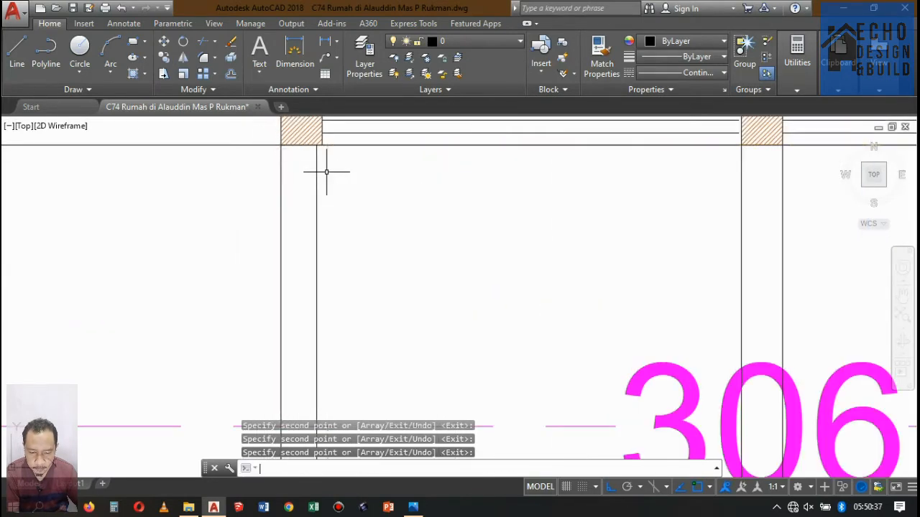
pyautogui.write('m')
pyautogui.press('Return')
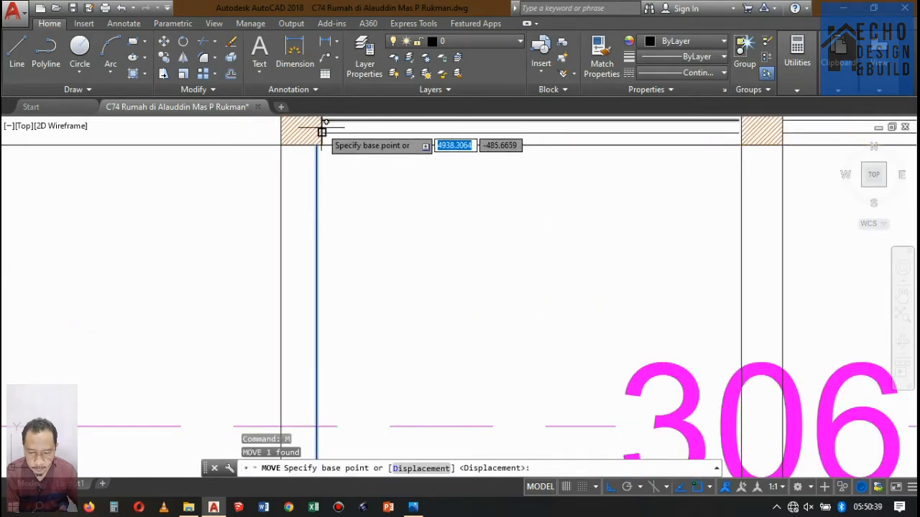
pyautogui.scroll(6, 320, 132)
pyautogui.click(290, 177)
pyautogui.click(312, 180)
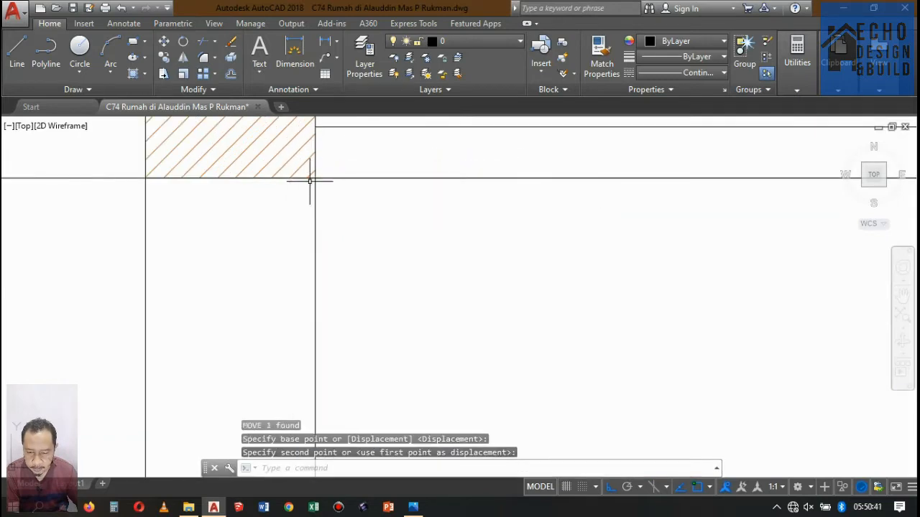
# Step: Draw a horizontal line in the elevation from the corner window's upper frame edge across to the outermost window projection line
pyautogui.scroll(-8, 312, 181)
pyautogui.scroll(-6, 403, 130)
pyautogui.scroll(6, 399, 287)
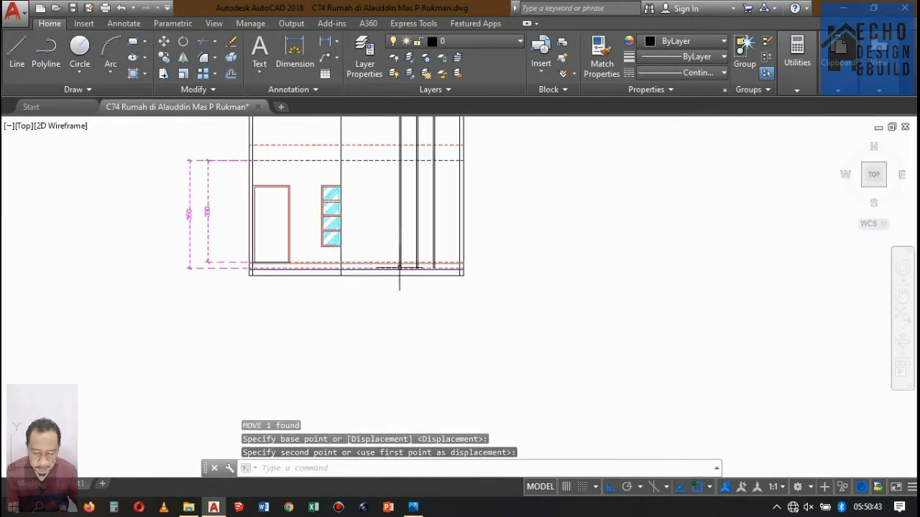
pyautogui.scroll(4, 397, 225)
pyautogui.scroll(-6, 407, 229)
pyautogui.scroll(3, 404, 219)
pyautogui.scroll(3, 384, 228)
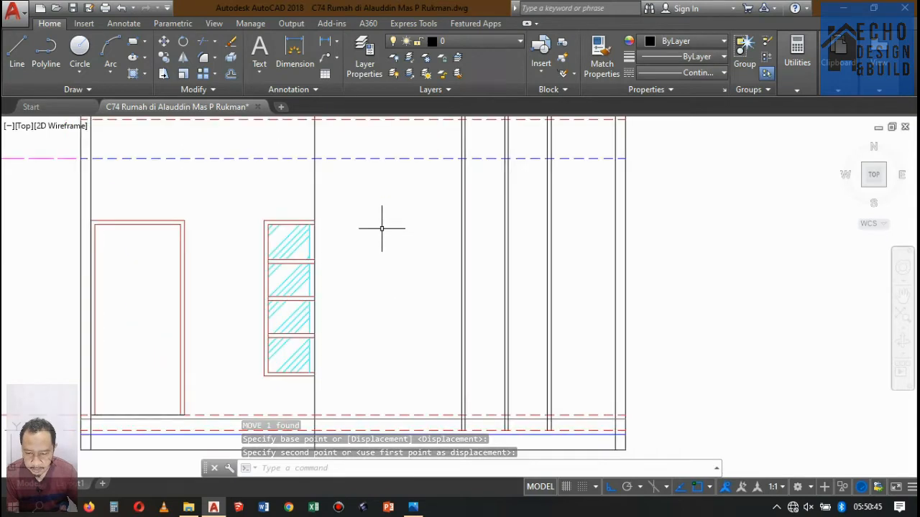
pyautogui.scroll(-3, 381, 230)
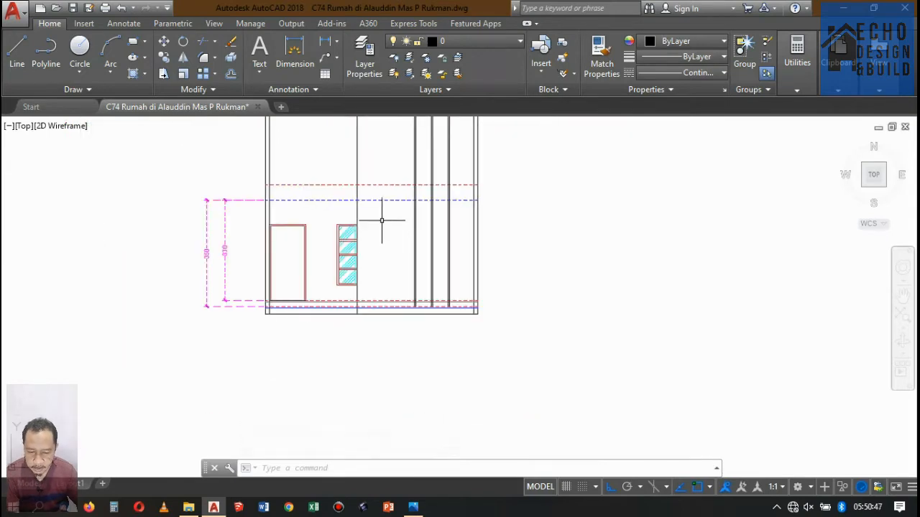
pyautogui.press('Return')
pyautogui.scroll(8, 376, 212)
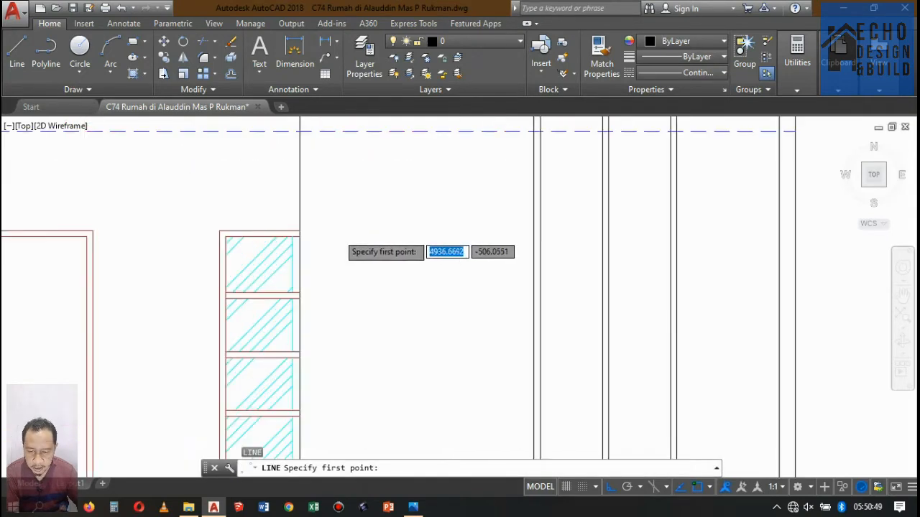
pyautogui.click(276, 229)
pyautogui.scroll(-4, 283, 225)
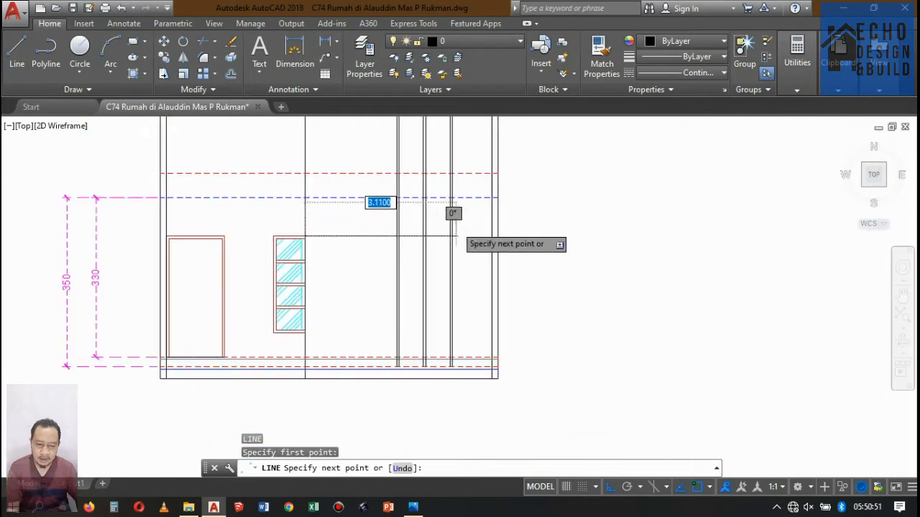
pyautogui.scroll(5, 462, 238)
pyautogui.scroll(-6, 469, 234)
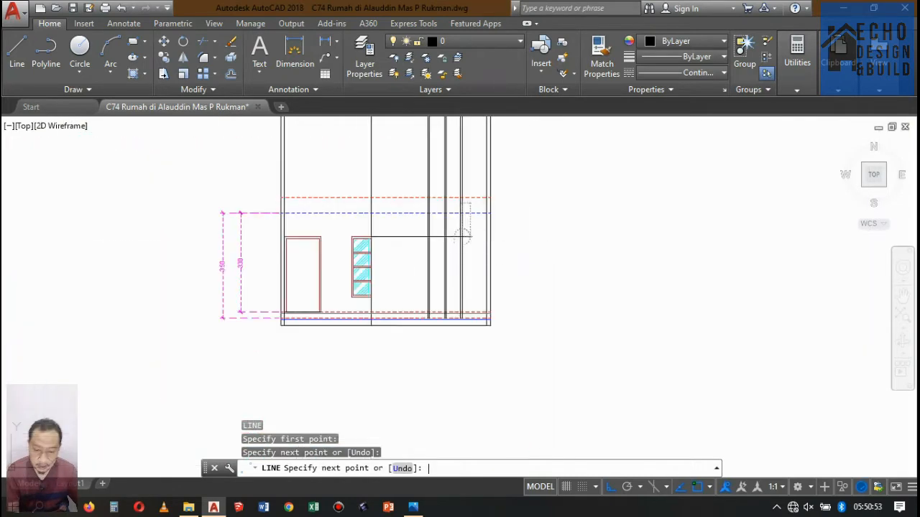
pyautogui.press('Return')
# Step: Copy the horizontal line down to the inner edge of the corner window's upper frame
pyautogui.scroll(6, 376, 230)
pyautogui.click(412, 262)
pyautogui.click(402, 252)
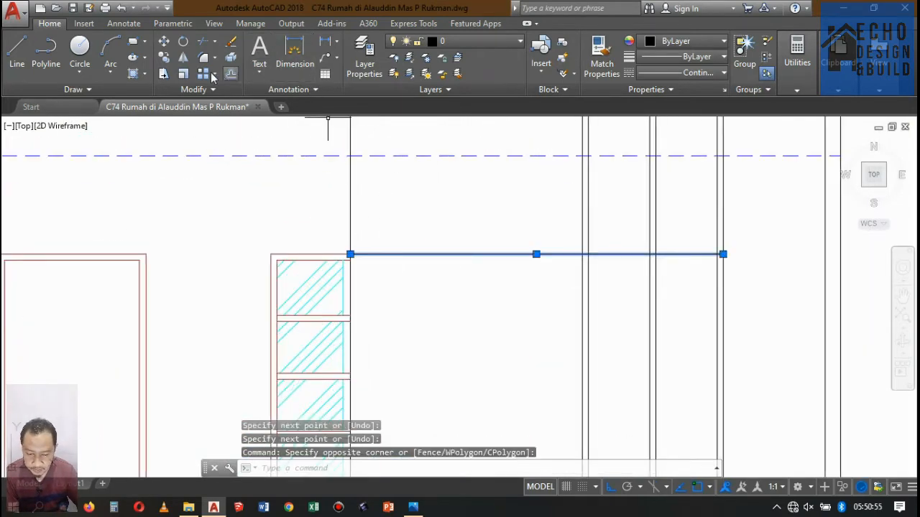
pyautogui.click(164, 62)
pyautogui.scroll(4, 334, 246)
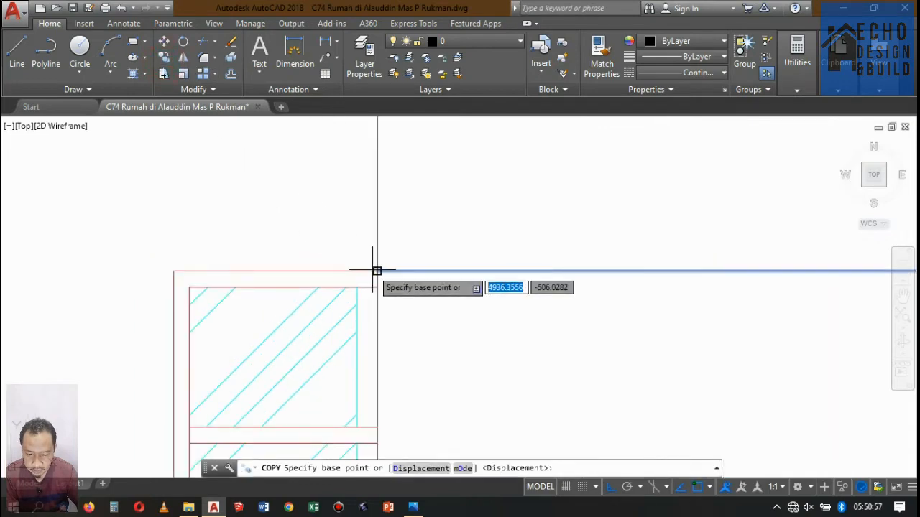
pyautogui.click(376, 271)
pyautogui.click(377, 286)
pyautogui.press('Return')
pyautogui.scroll(-6, 391, 259)
pyautogui.scroll(2, 424, 264)
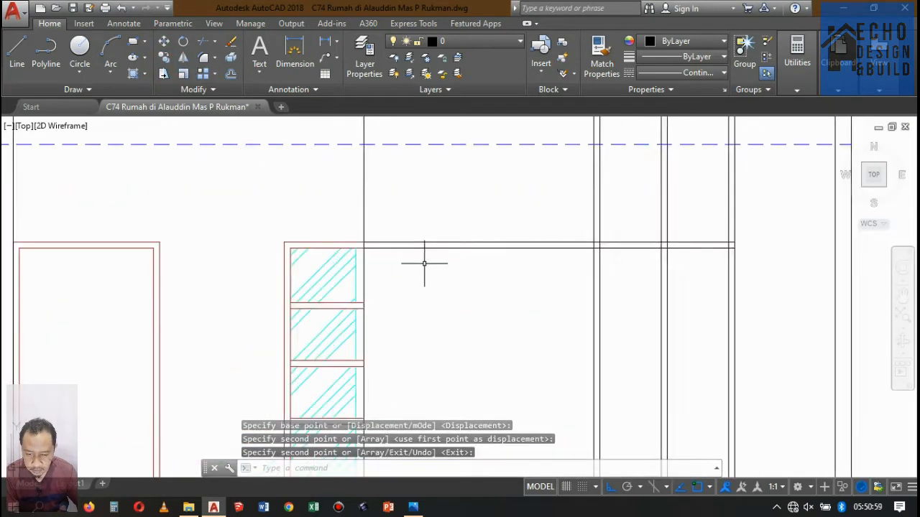
# Step: Copy both horizontal head lines down to the corner window's bottom frame level to form the new window's sill
pyautogui.scroll(2, 424, 263)
pyautogui.click(410, 207)
pyautogui.click(409, 228)
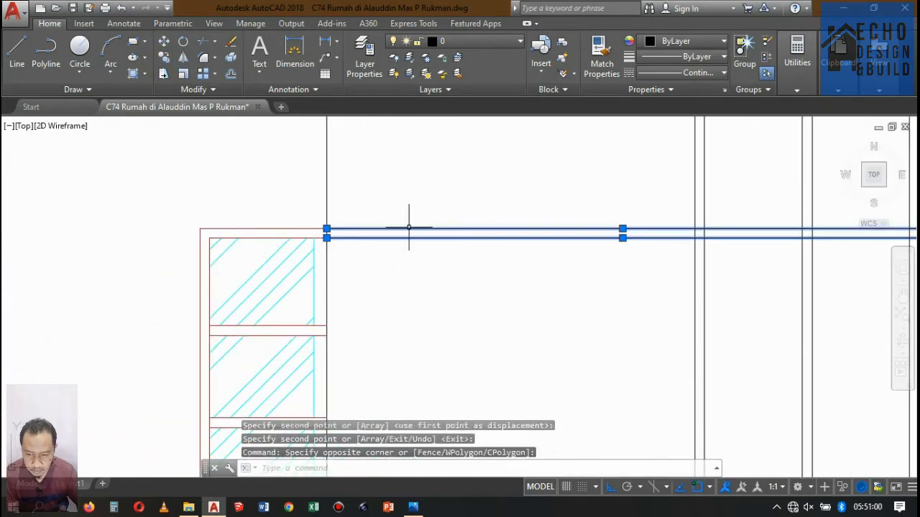
pyautogui.click(165, 59)
pyautogui.scroll(3, 334, 218)
pyautogui.click(301, 243)
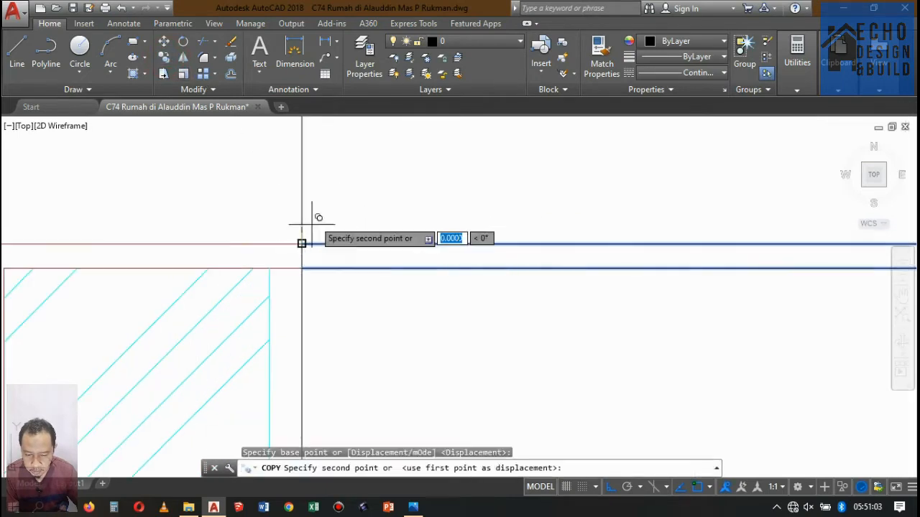
pyautogui.scroll(-5, 316, 230)
pyautogui.scroll(5, 349, 232)
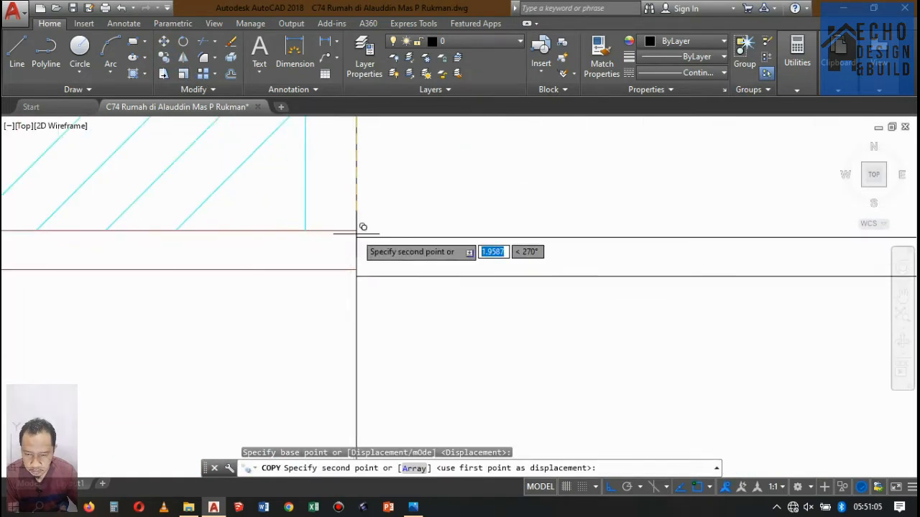
pyautogui.click(363, 227)
pyautogui.scroll(-5, 341, 243)
pyautogui.press('Return')
pyautogui.scroll(3, 451, 201)
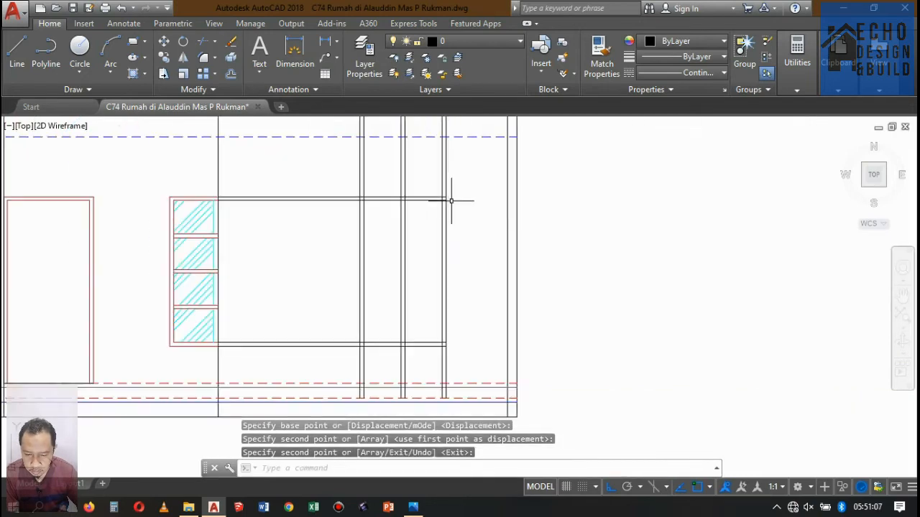
# Step: Trim the horizontal and vertical projection lines that extend beyond the bedroom window's outline on the front elevation
pyautogui.write('tr')
pyautogui.press('Return')
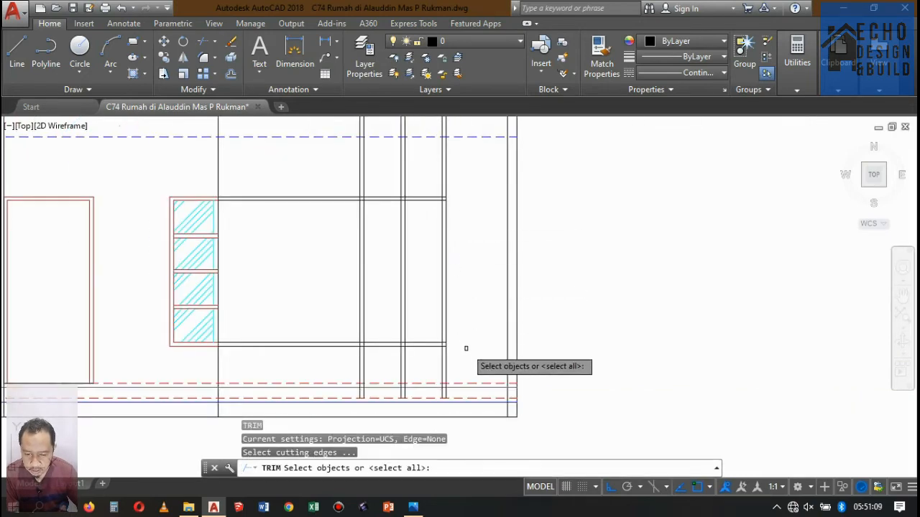
pyautogui.click(468, 350)
pyautogui.click(330, 195)
pyautogui.press('Return')
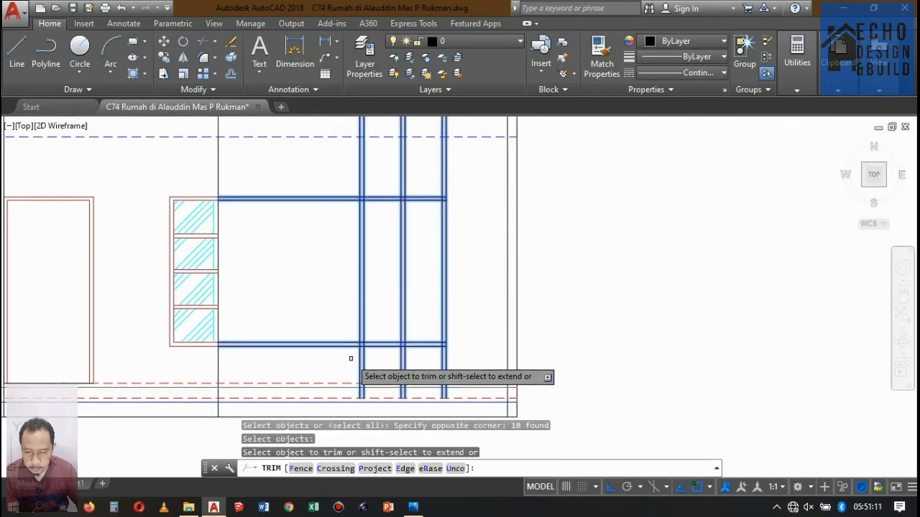
pyautogui.click(352, 358)
pyautogui.click(304, 170)
pyautogui.click(474, 190)
pyautogui.click(381, 165)
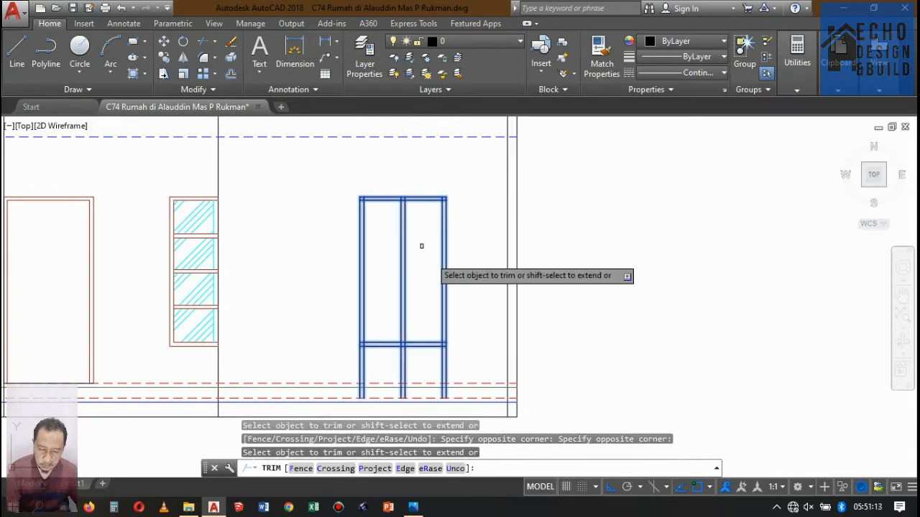
pyautogui.click(458, 361)
pyautogui.click(349, 357)
# Step: Trim the overlapping inner frame lines at the bedroom window's bottom-right and top-right corners
pyautogui.scroll(8, 412, 341)
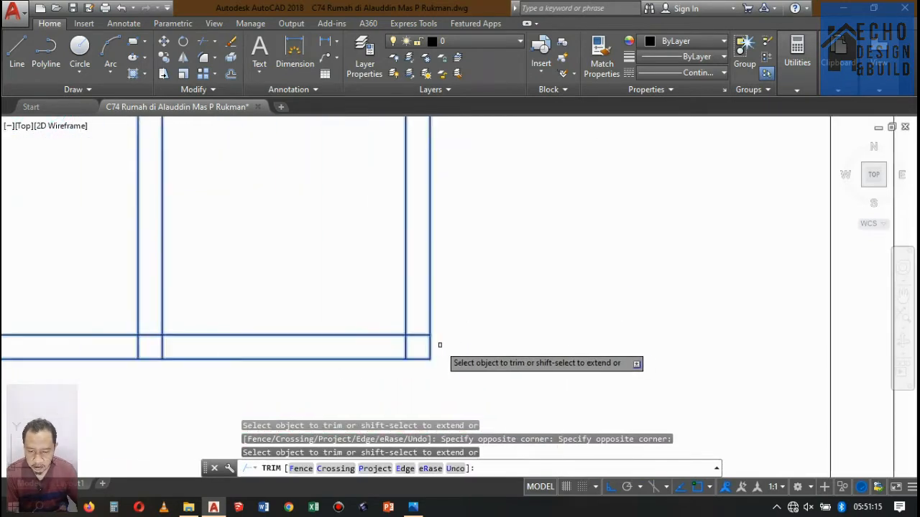
pyautogui.click(372, 337)
pyautogui.click(345, 337)
pyautogui.scroll(-6, 486, 325)
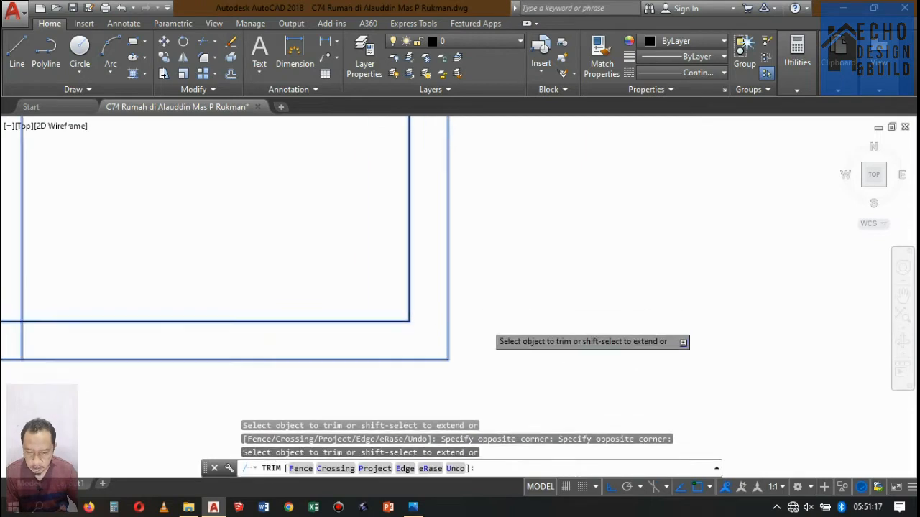
pyautogui.scroll(4, 488, 187)
pyautogui.scroll(2, 406, 219)
pyautogui.click(350, 278)
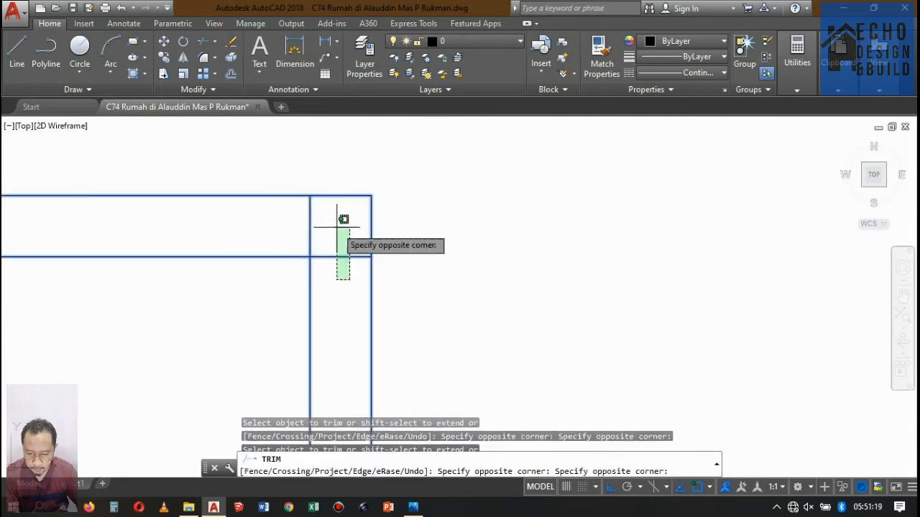
pyautogui.click(336, 225)
pyautogui.click(331, 226)
pyautogui.click(273, 227)
# Step: Trim the overlapping inner frame lines where the mullion meets the window head and at the top-left corner
pyautogui.scroll(-6, 669, 263)
pyautogui.scroll(6, 500, 280)
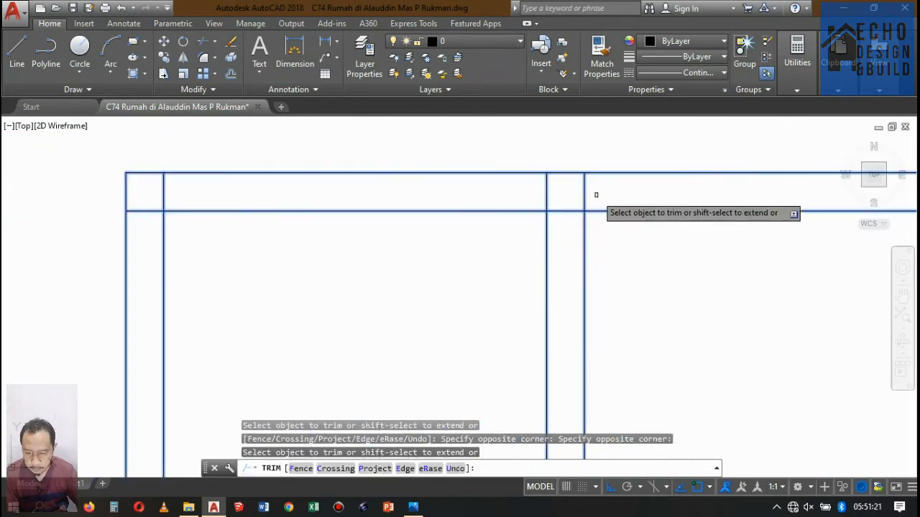
pyautogui.click(596, 195)
pyautogui.click(466, 182)
pyautogui.click(579, 223)
pyautogui.click(568, 203)
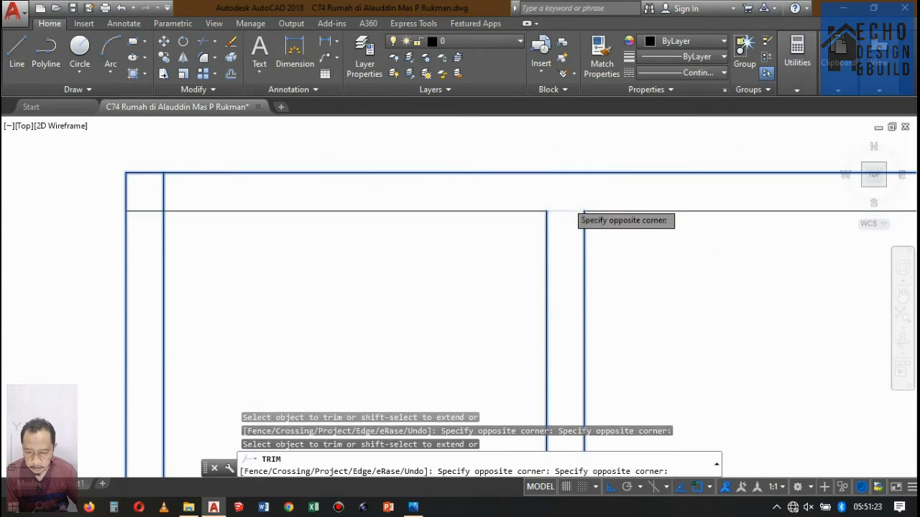
pyautogui.scroll(-6, 525, 220)
pyautogui.scroll(9, 412, 209)
pyautogui.click(519, 229)
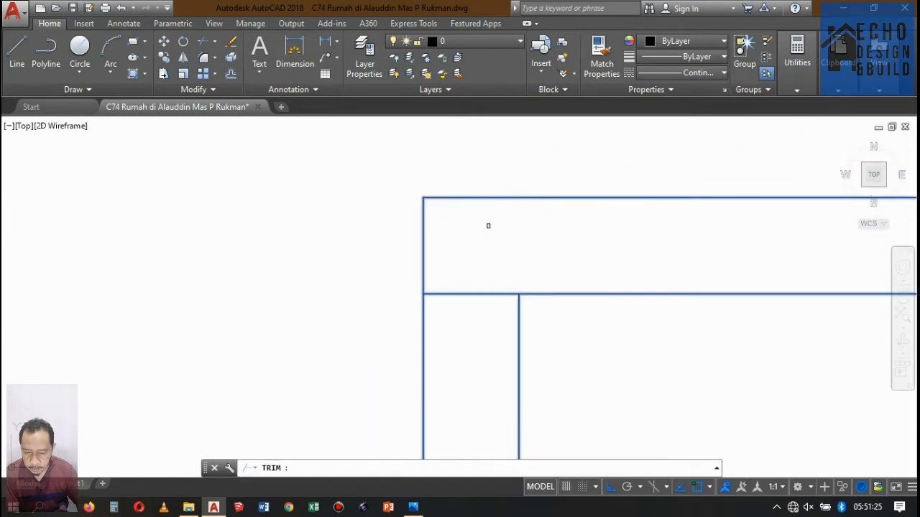
pyautogui.click(469, 302)
pyautogui.click(464, 207)
# Step: Trim the overlapping inner frame lines at the window's bottom-left corner and where the mullion meets the sill
pyautogui.scroll(-8, 468, 195)
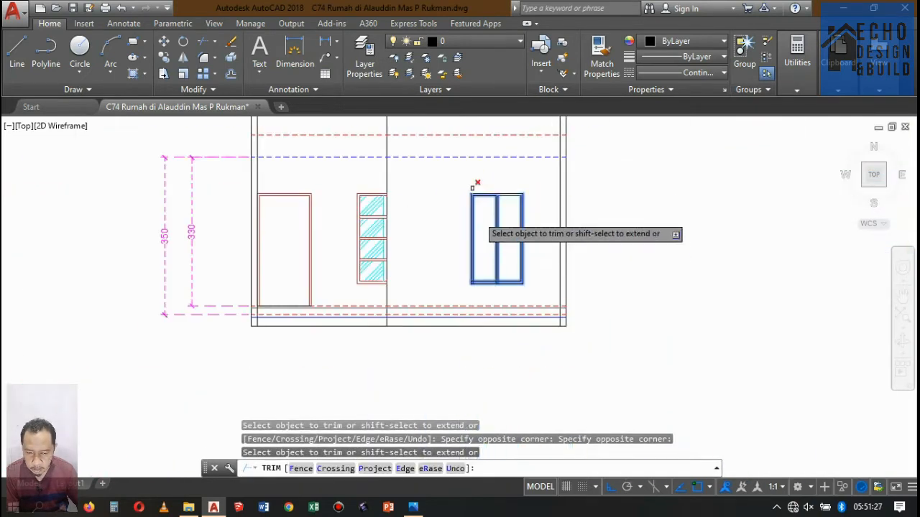
pyautogui.scroll(8, 488, 290)
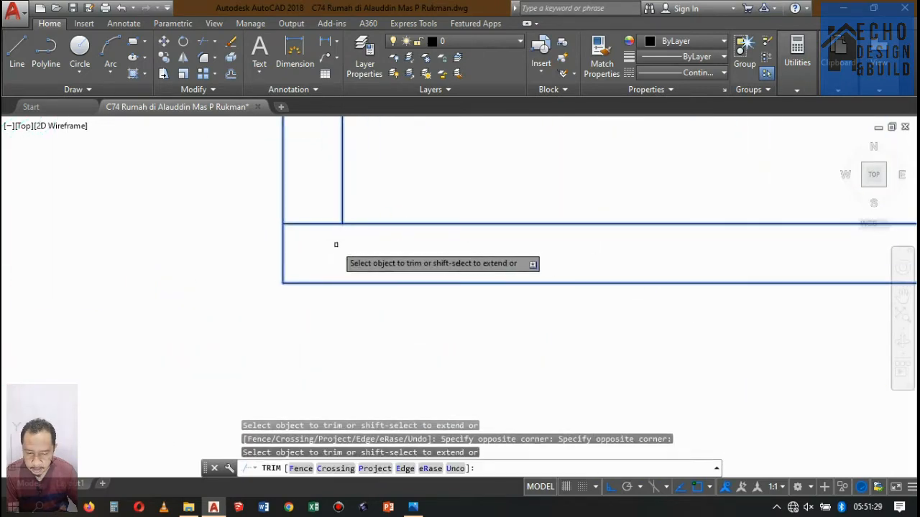
pyautogui.click(327, 251)
pyautogui.click(290, 192)
pyautogui.scroll(-8, 312, 278)
pyautogui.scroll(6, 396, 269)
pyautogui.click(501, 292)
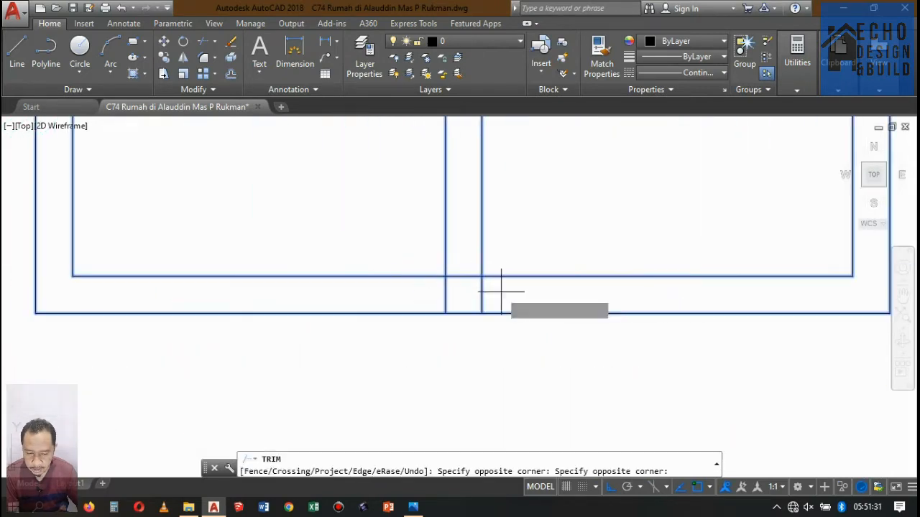
pyautogui.click(463, 268)
pyautogui.scroll(-4, 486, 297)
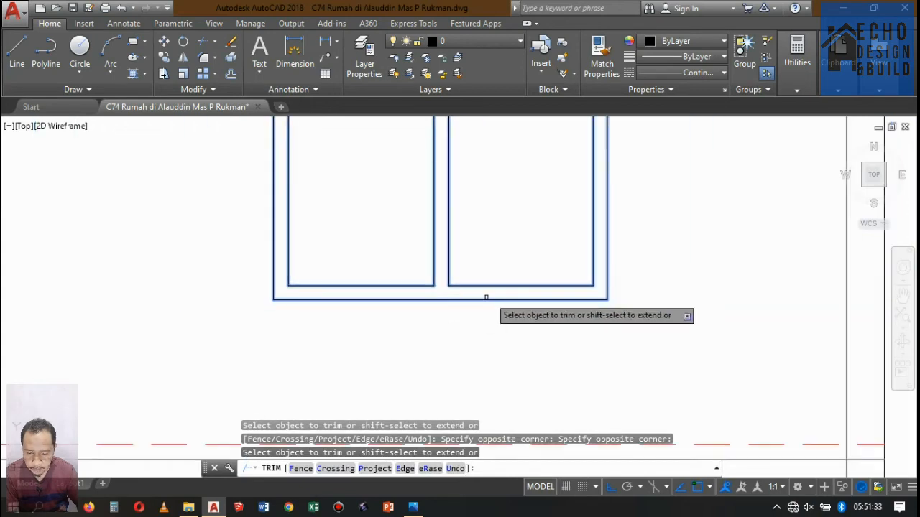
pyautogui.scroll(-5, 486, 297)
pyautogui.press('Return')
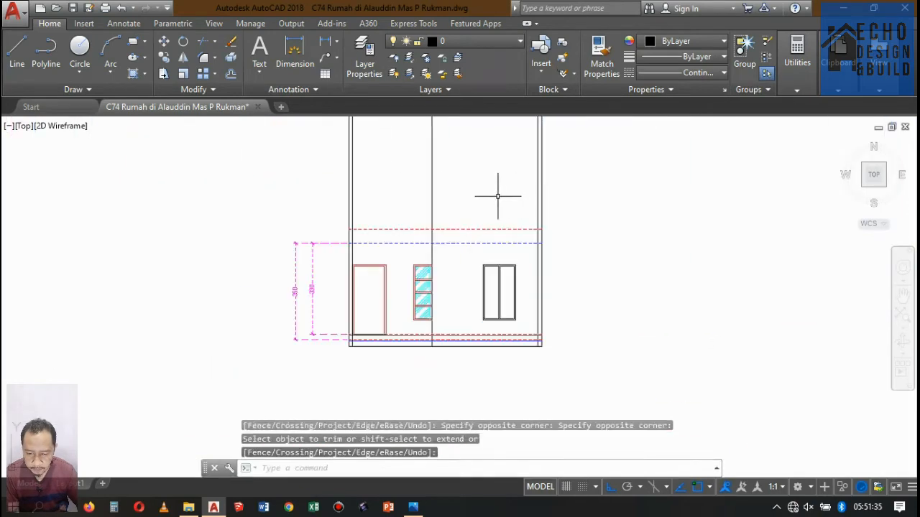
# Step: Examine the bedroom window against the door and corner window in the elevation and in relation to the floor plans
pyautogui.scroll(4, 497, 195)
pyautogui.scroll(-8, 475, 222)
pyautogui.scroll(-2, 476, 250)
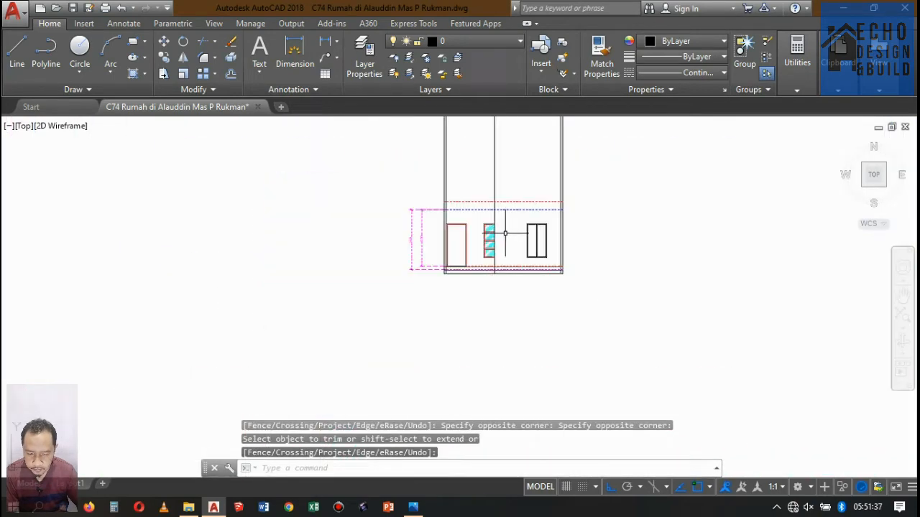
pyautogui.scroll(4, 519, 213)
pyautogui.scroll(5, 561, 266)
pyautogui.scroll(-10, 555, 237)
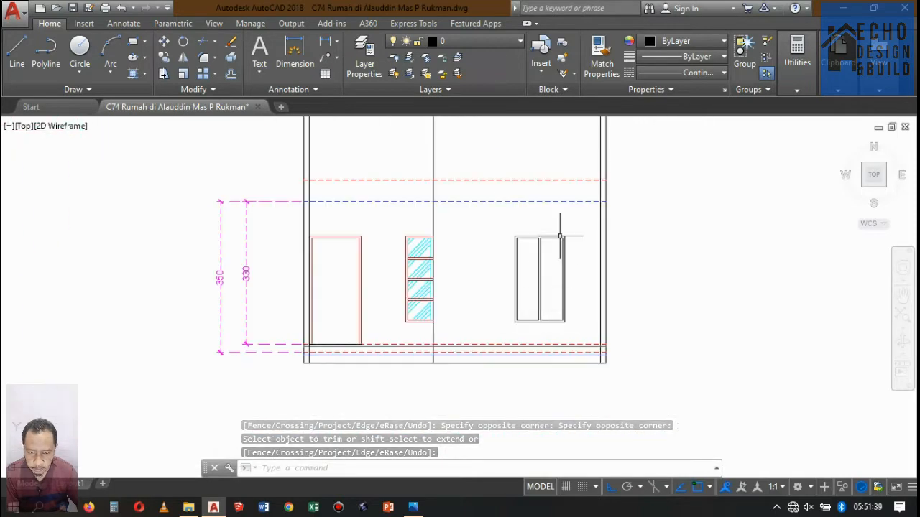
pyautogui.scroll(5, 551, 228)
pyautogui.scroll(-5, 503, 294)
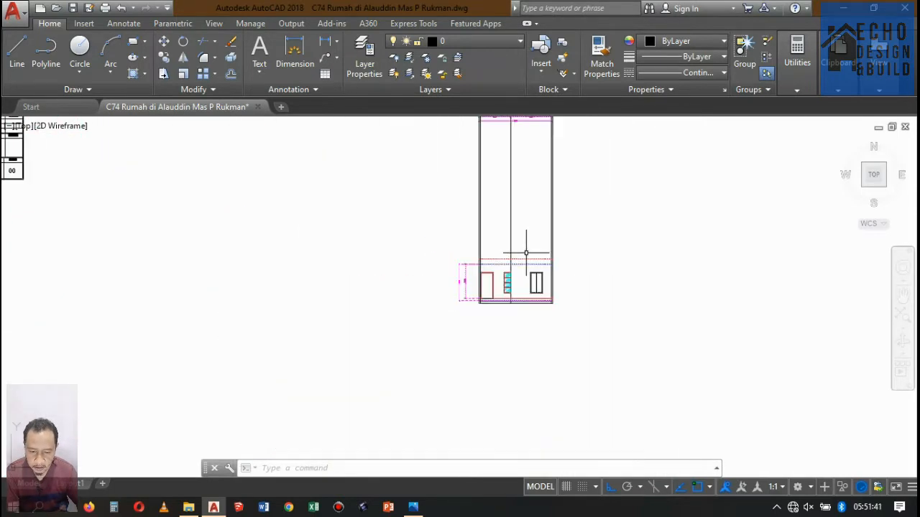
pyautogui.scroll(5, 524, 257)
pyautogui.scroll(-5, 545, 257)
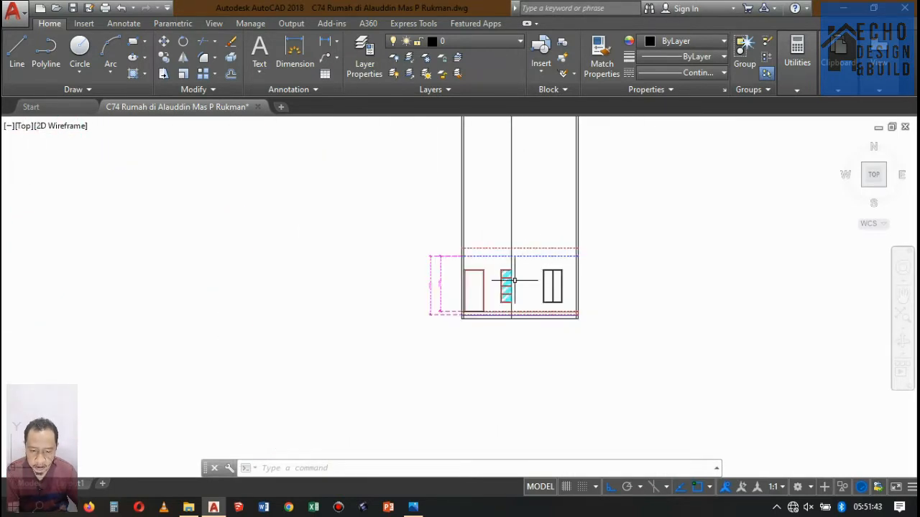
pyautogui.scroll(4, 515, 280)
pyautogui.scroll(-8, 539, 222)
pyautogui.scroll(6, 507, 266)
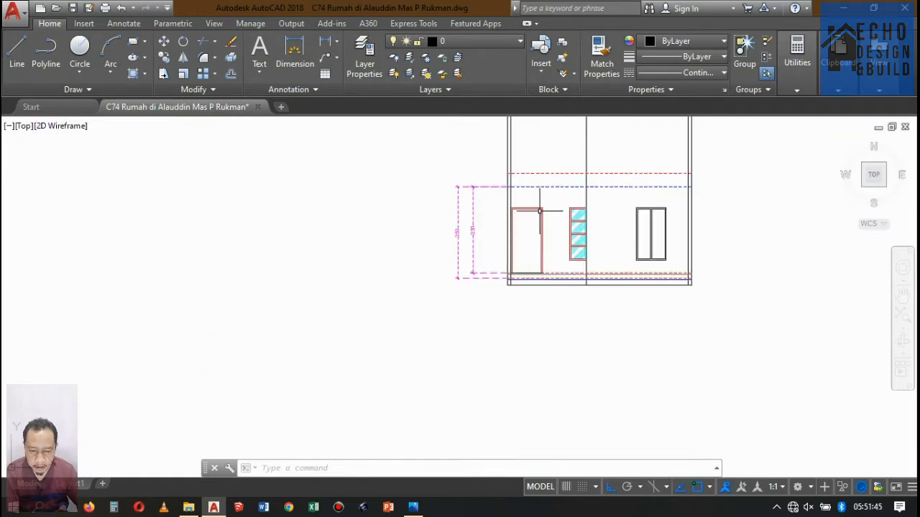
pyautogui.scroll(-3, 532, 223)
pyautogui.scroll(5, 559, 211)
pyautogui.scroll(-8, 551, 229)
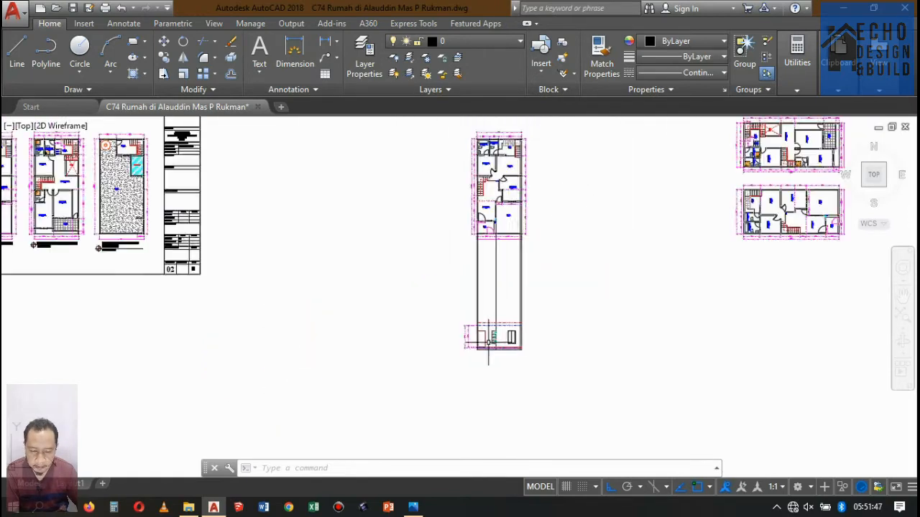
pyautogui.scroll(-3, 492, 330)
pyautogui.scroll(4, 496, 315)
pyautogui.scroll(-4, 503, 300)
pyautogui.scroll(1, 509, 288)
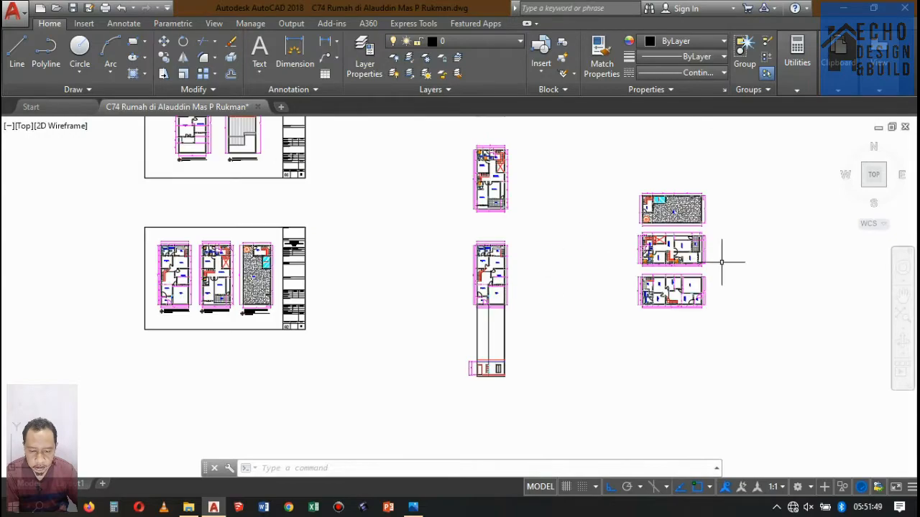
# Step: Examine the rooftop plan above the elevation, including its level labels and stair area
pyautogui.scroll(-2, 724, 266)
pyautogui.scroll(10, 598, 153)
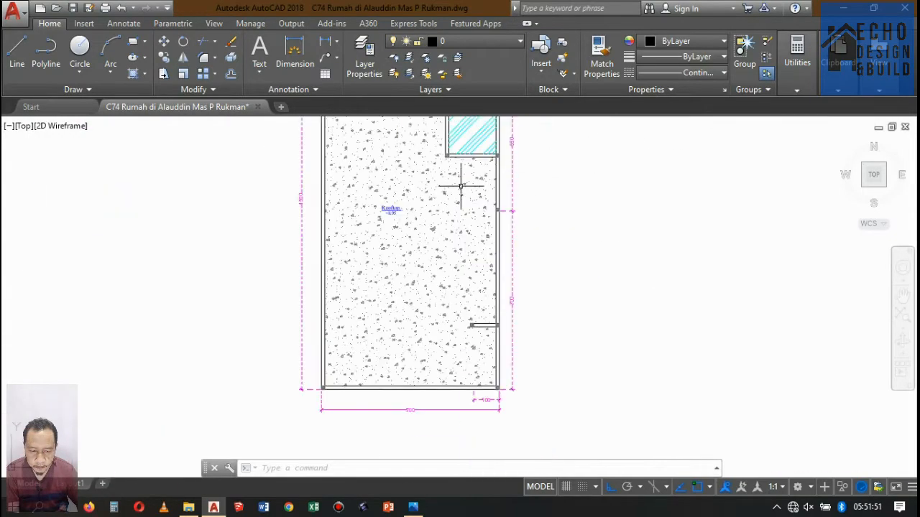
pyautogui.moveTo(326, 230); pyautogui.dragTo(403, 215, button='middle')
pyautogui.scroll(1, 450, 208)
pyautogui.scroll(-6, 460, 212)
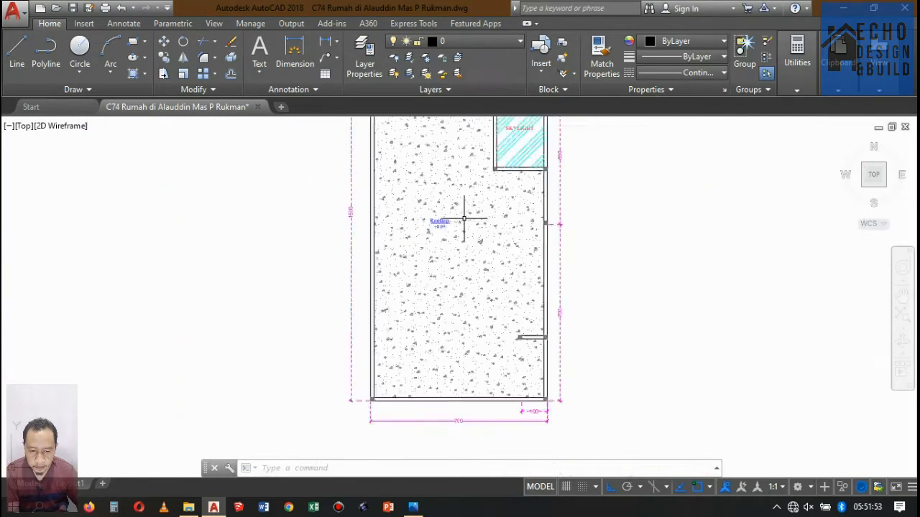
pyautogui.scroll(2, 467, 155)
pyautogui.scroll(-3, 471, 161)
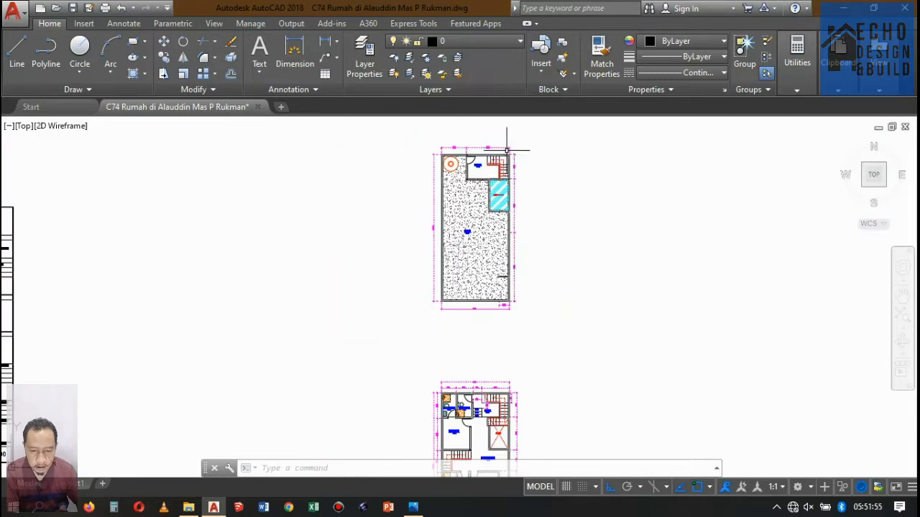
pyautogui.scroll(8, 474, 168)
pyautogui.scroll(-10, 474, 167)
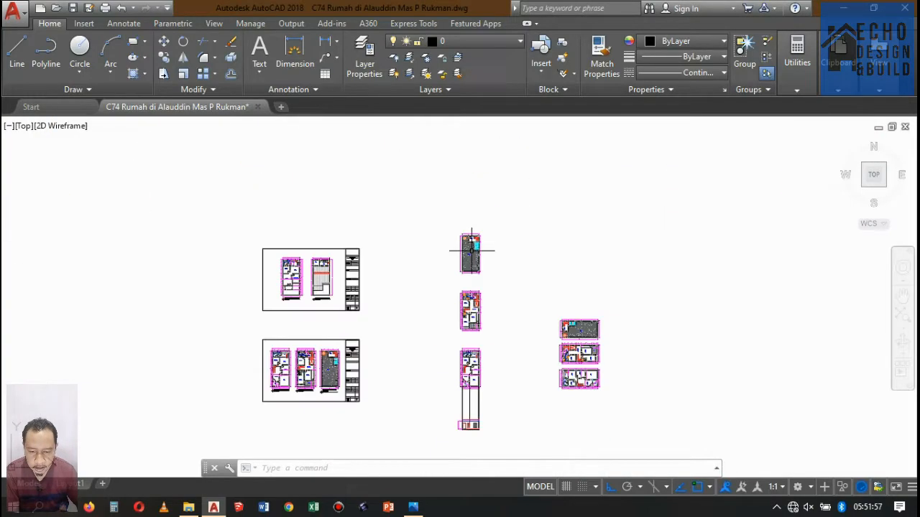
# Step: Change the Rooftop level label in the title-block sheet's rooftop plan to +7.95
pyautogui.scroll(4, 395, 261)
pyautogui.scroll(6, 439, 252)
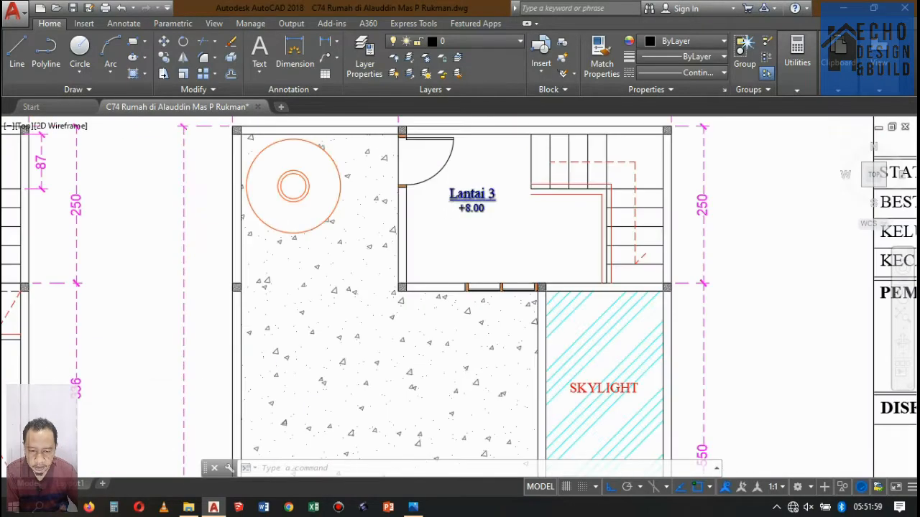
pyautogui.scroll(-5, 470, 299)
pyautogui.scroll(9, 476, 263)
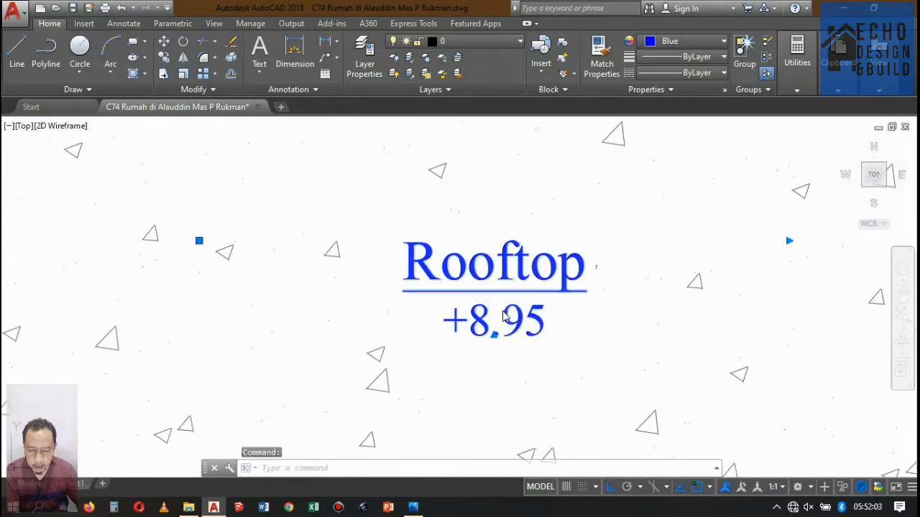
pyautogui.doubleClick(504, 317)
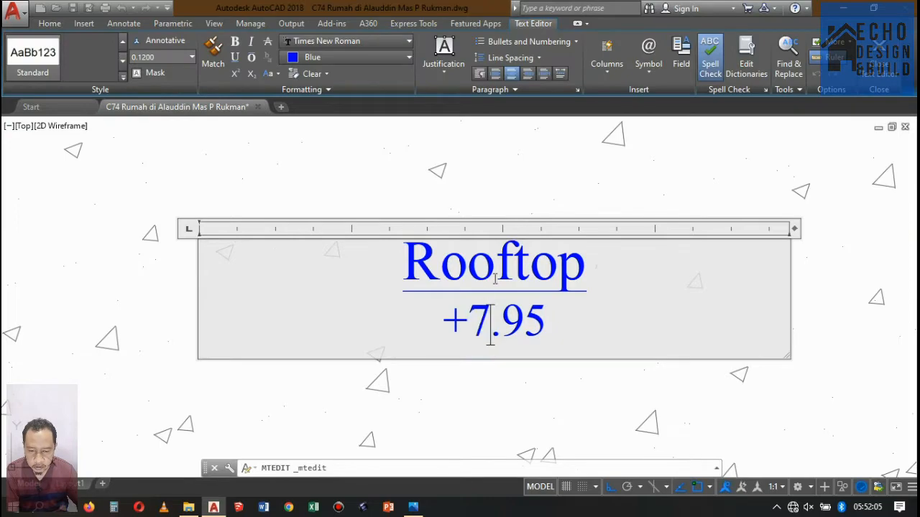
pyautogui.click(503, 194)
# Step: Update the Rooftop level label in the standalone rooftop plan to match the one on the sheet
pyautogui.scroll(-8, 503, 195)
pyautogui.scroll(3, 524, 213)
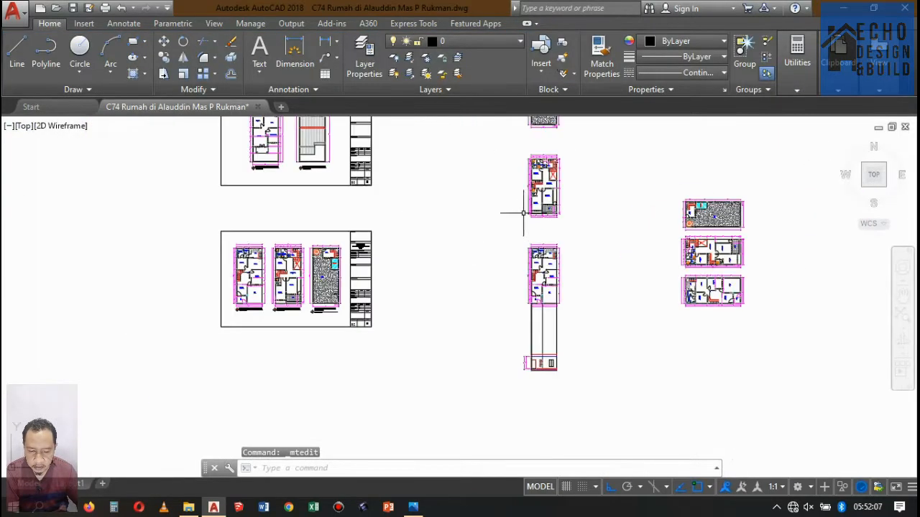
pyautogui.scroll(-2, 522, 172)
pyautogui.scroll(10, 482, 340)
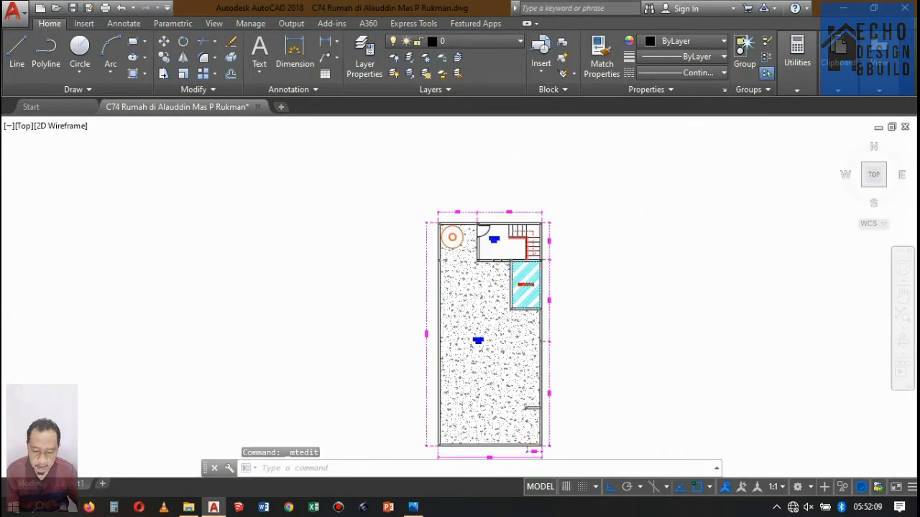
pyautogui.scroll(2, 506, 348)
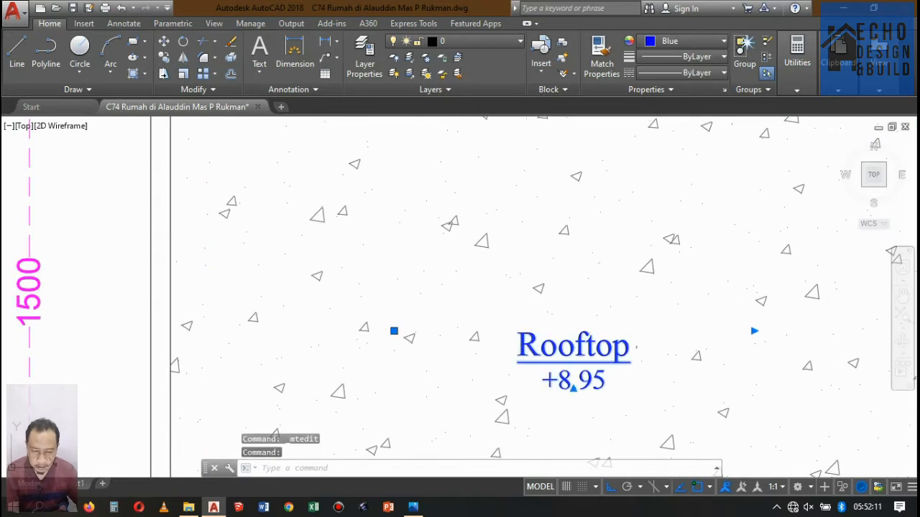
pyautogui.doubleClick(565, 381)
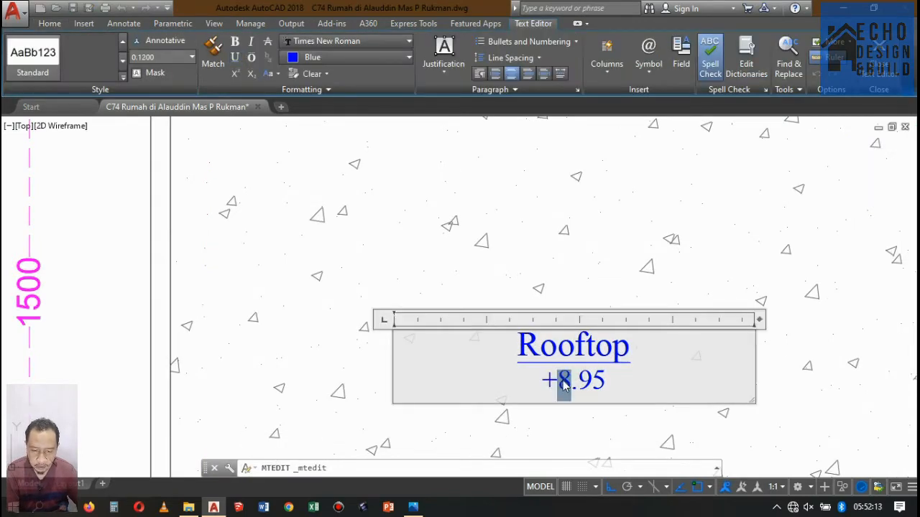
pyautogui.click(583, 261)
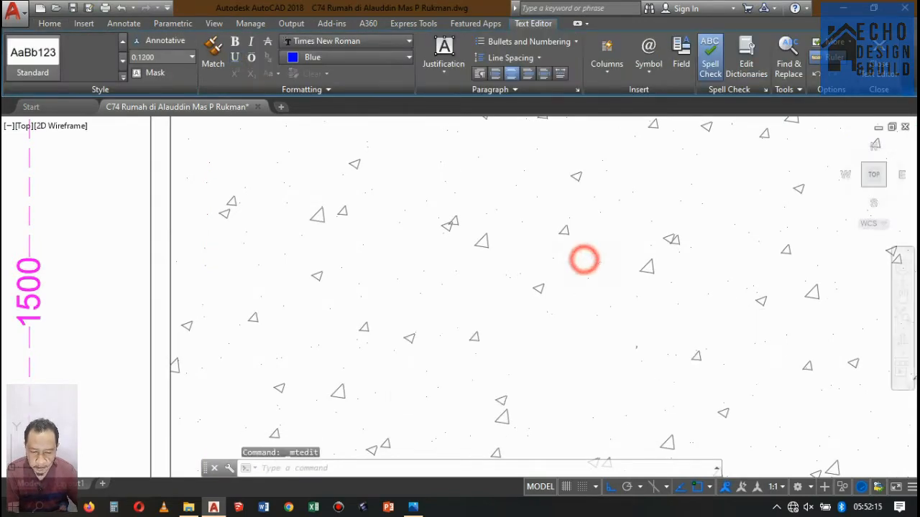
# Step: Examine the Lantai 3 level label beside the stairs in the rooftop plan
pyautogui.scroll(-8, 567, 237)
pyautogui.scroll(4, 568, 227)
pyautogui.scroll(8, 567, 227)
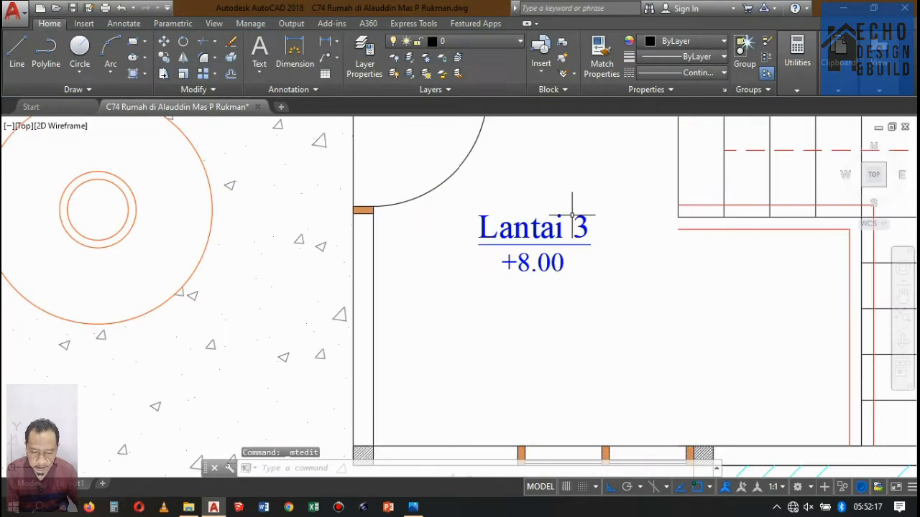
pyautogui.scroll(-6, 572, 215)
pyautogui.scroll(6, 575, 201)
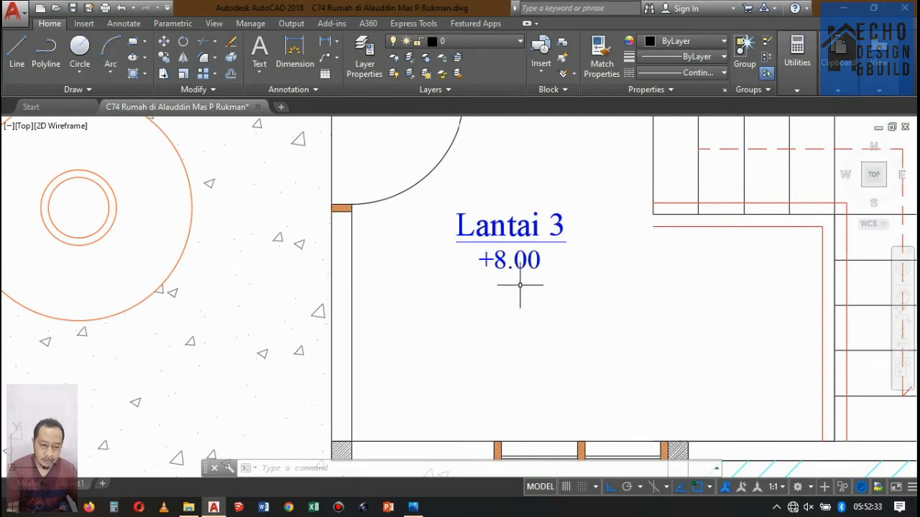
# Step: Compare the rooftop plan's Lantai 3 level label and stair area with the lower floor plans and the elevation
pyautogui.scroll(-5, 608, 263)
pyautogui.scroll(8, 604, 263)
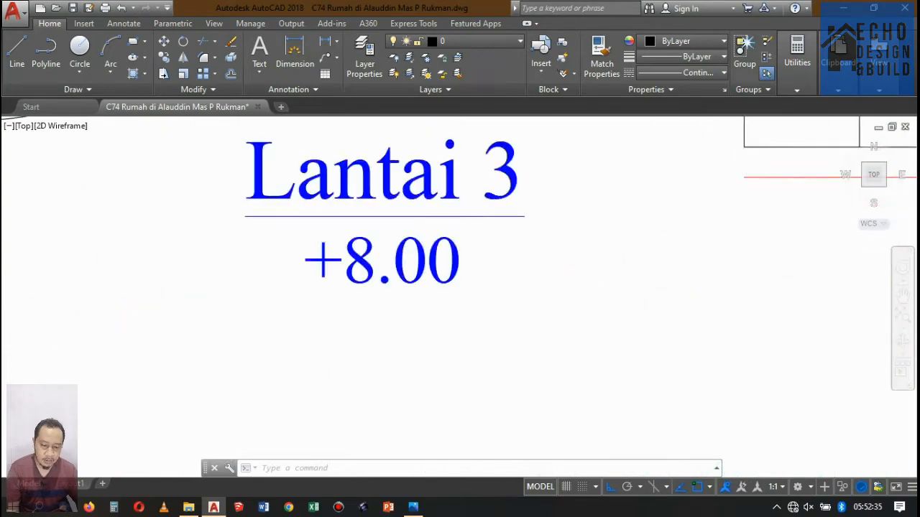
pyautogui.scroll(-6, 593, 255)
pyautogui.scroll(-2, 593, 255)
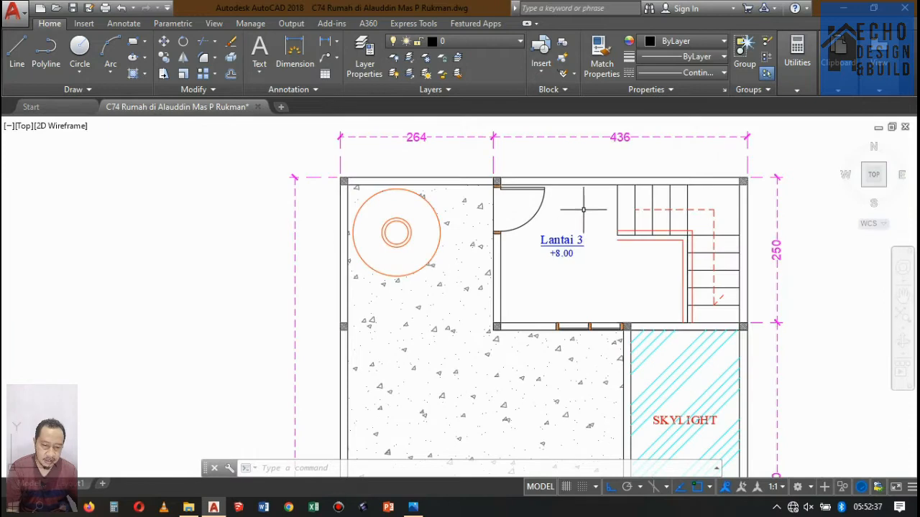
pyautogui.scroll(2, 595, 232)
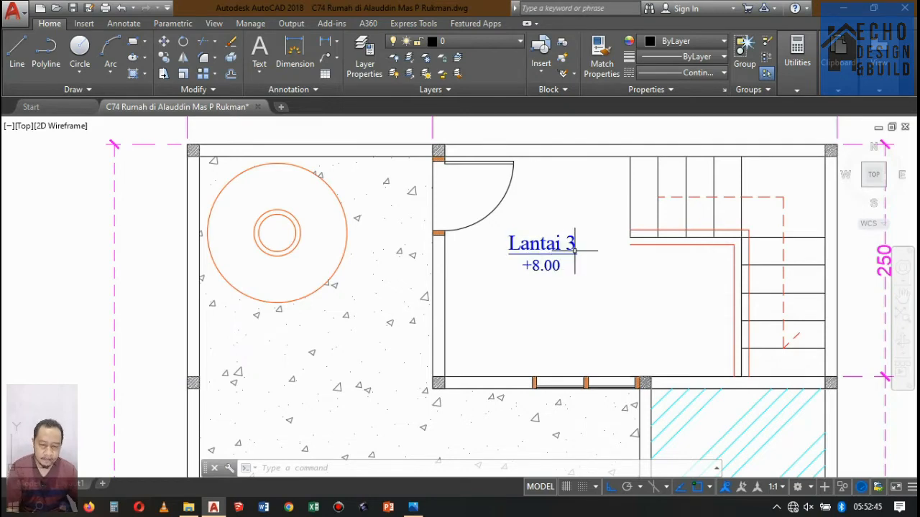
pyautogui.scroll(-6, 590, 230)
pyautogui.scroll(-5, 590, 230)
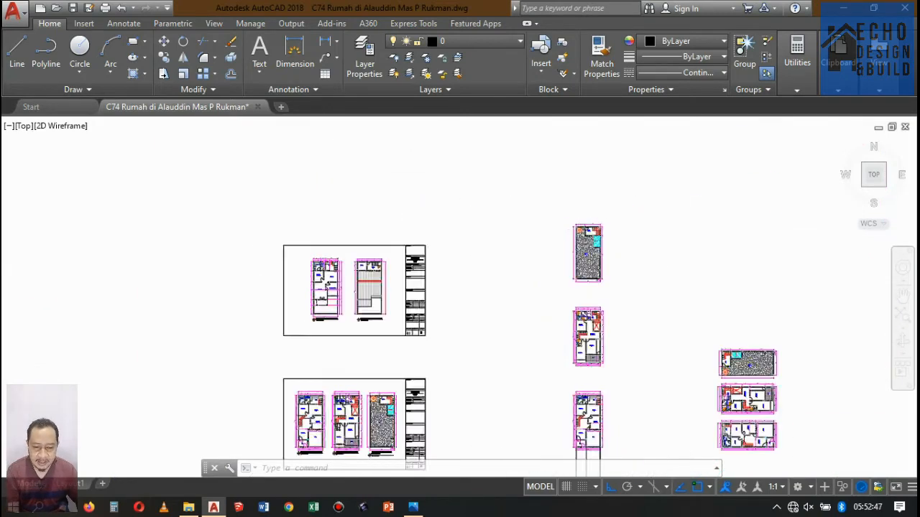
pyautogui.scroll(3, 589, 334)
pyautogui.scroll(-2, 593, 381)
pyautogui.scroll(3, 595, 383)
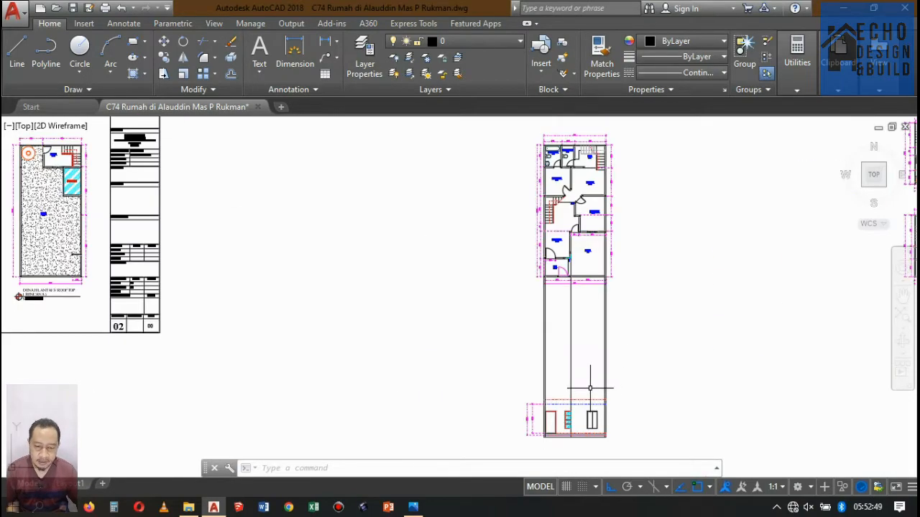
pyautogui.scroll(-4, 591, 389)
pyautogui.scroll(2, 579, 324)
pyautogui.scroll(-3, 595, 288)
pyautogui.scroll(5, 595, 270)
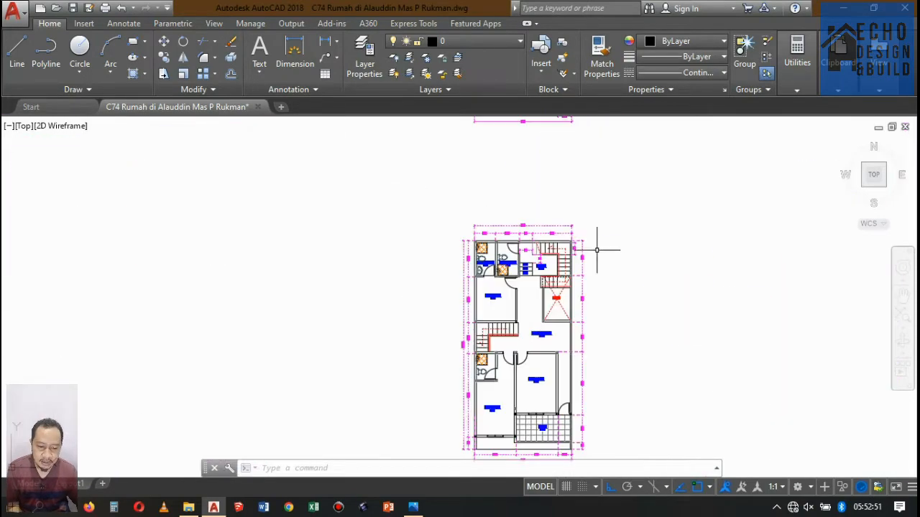
pyautogui.scroll(2, 596, 240)
pyautogui.scroll(-1, 503, 281)
pyautogui.scroll(1, 517, 284)
pyautogui.scroll(-6, 532, 290)
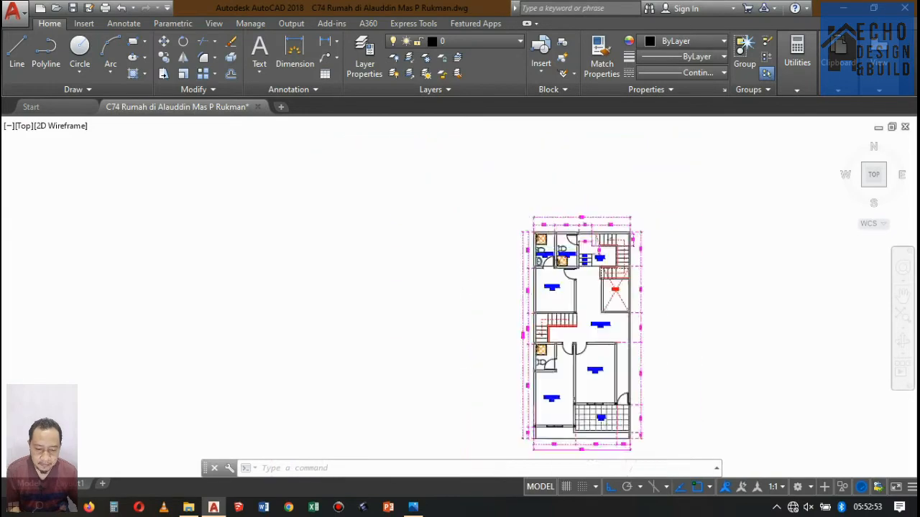
pyautogui.scroll(-5, 603, 288)
pyautogui.scroll(3, 598, 359)
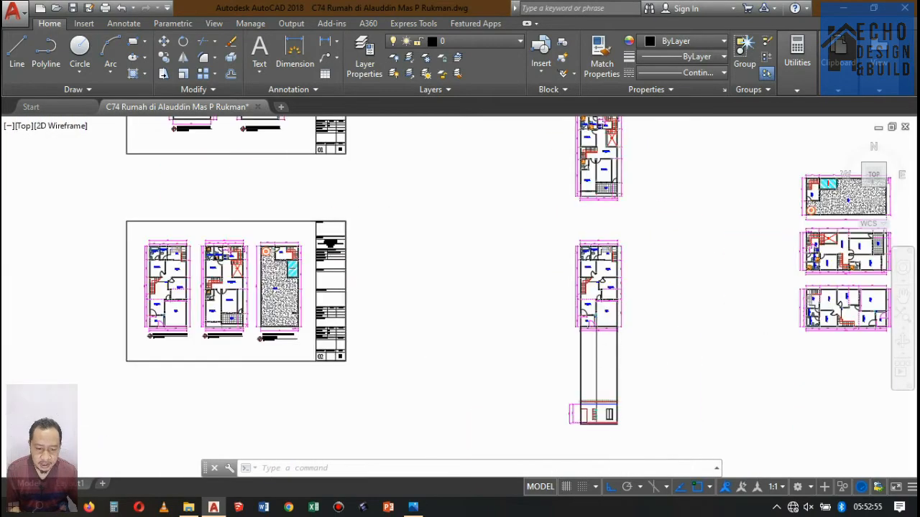
pyautogui.scroll(-2, 594, 406)
pyautogui.scroll(8, 565, 186)
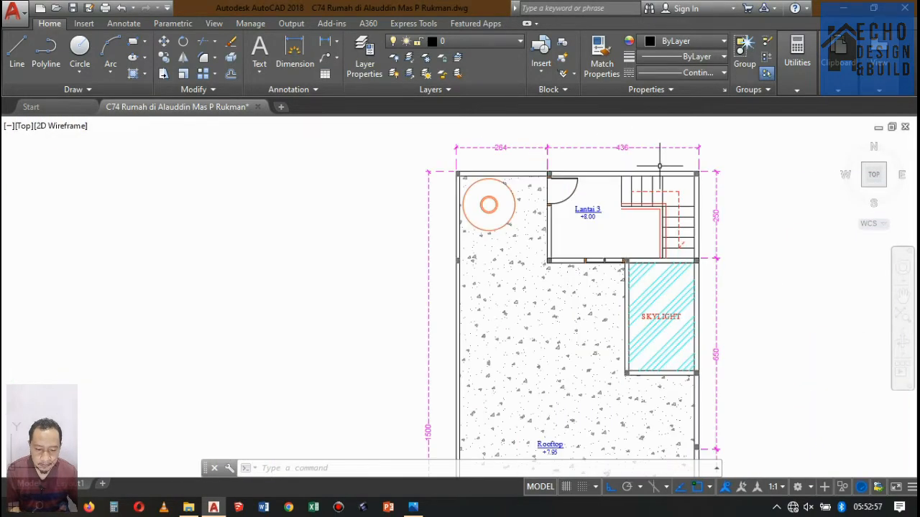
# Step: Examine the ground floor plan and the storey level lines of the front elevation below it
pyautogui.scroll(-8, 632, 189)
pyautogui.scroll(4, 612, 288)
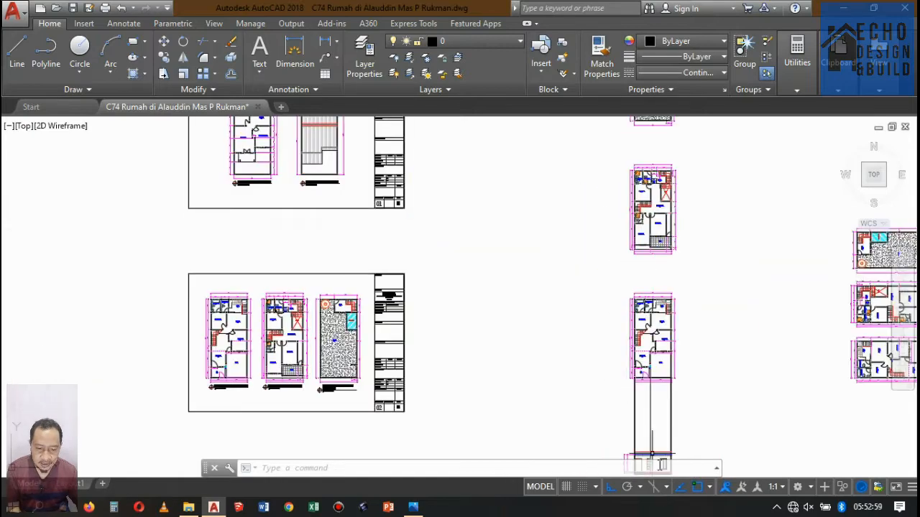
pyautogui.scroll(-4, 641, 311)
pyautogui.scroll(9, 635, 277)
pyautogui.scroll(-3, 620, 203)
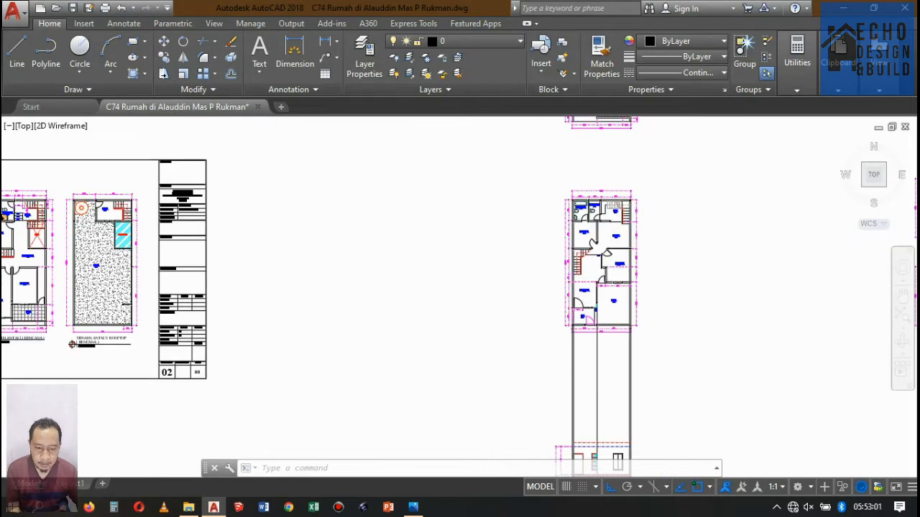
pyautogui.scroll(6, 622, 196)
pyautogui.scroll(-4, 595, 251)
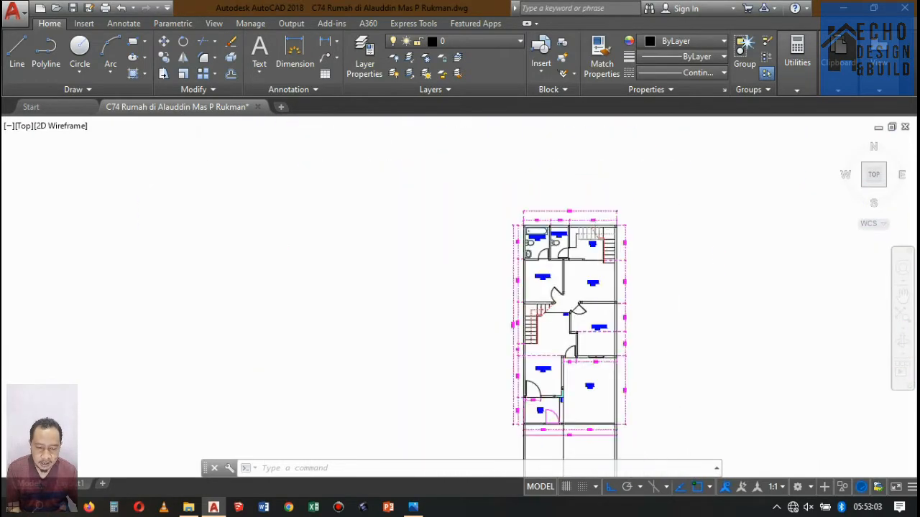
pyautogui.scroll(-4, 604, 409)
pyautogui.scroll(8, 571, 413)
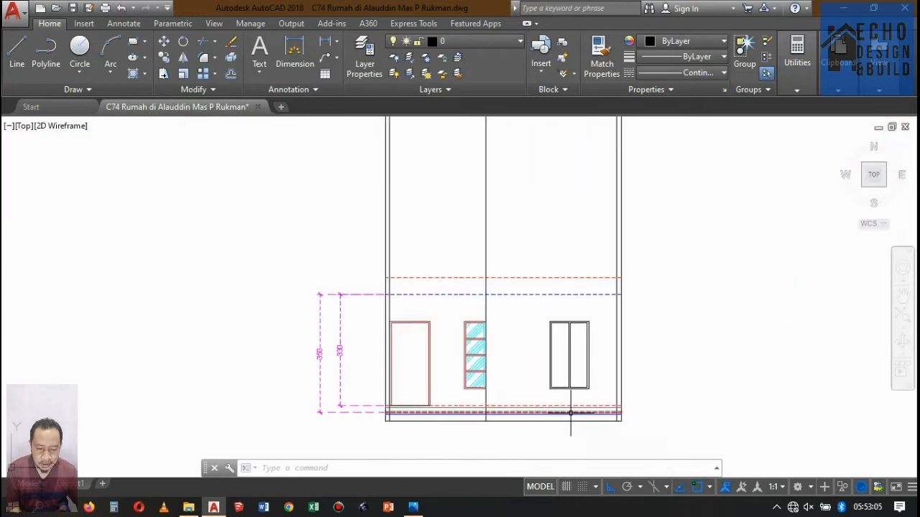
pyautogui.scroll(2, 586, 431)
pyautogui.scroll(-5, 604, 312)
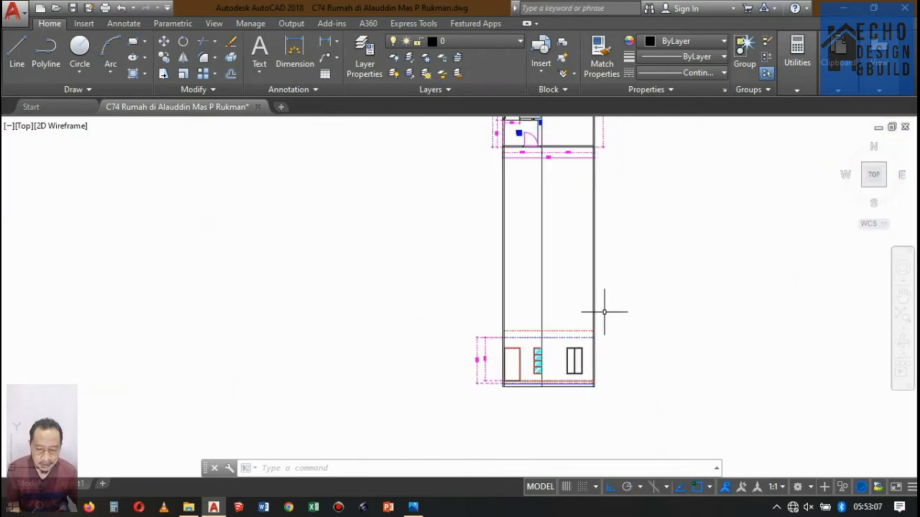
# Step: Offset the base level line of the front elevation upward by 8 to mark the third-floor level
pyautogui.press('Return')
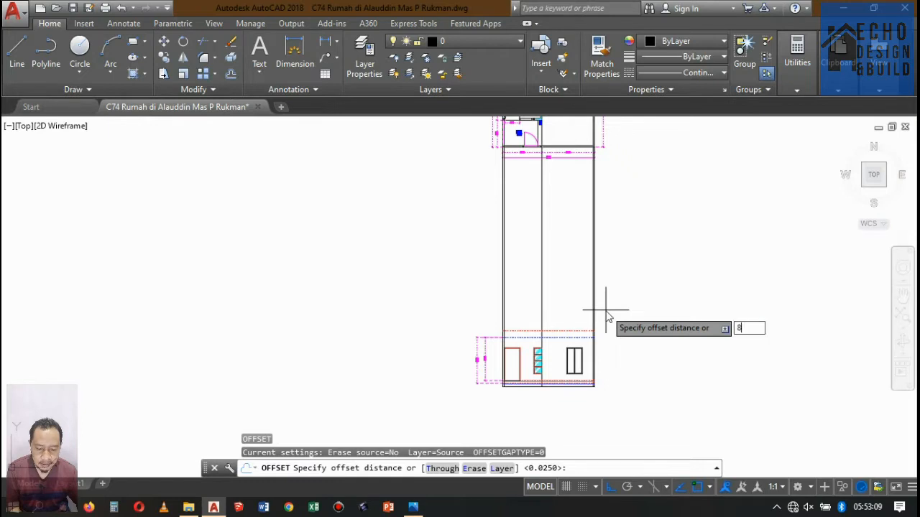
pyautogui.write('8')
pyautogui.press('Return')
pyautogui.scroll(5, 578, 370)
pyautogui.click(552, 424)
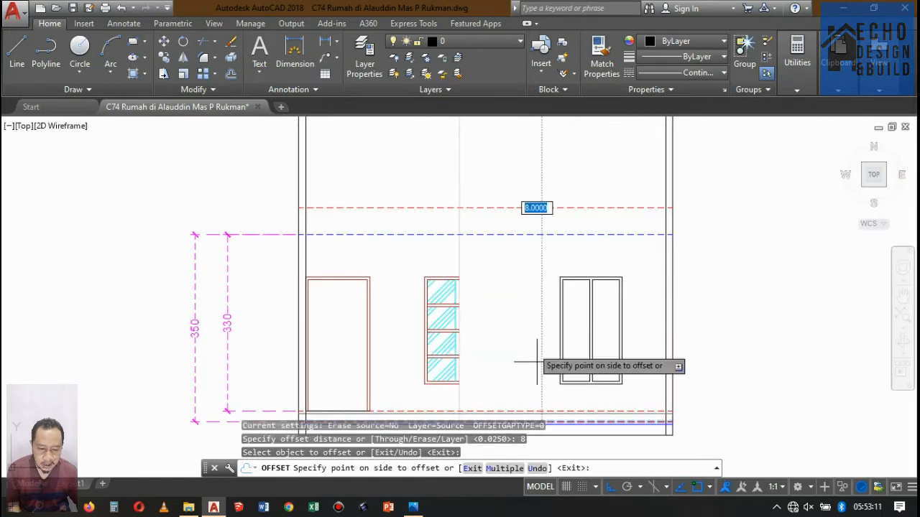
pyautogui.click(537, 361)
pyautogui.scroll(-5, 546, 323)
pyautogui.press('Return')
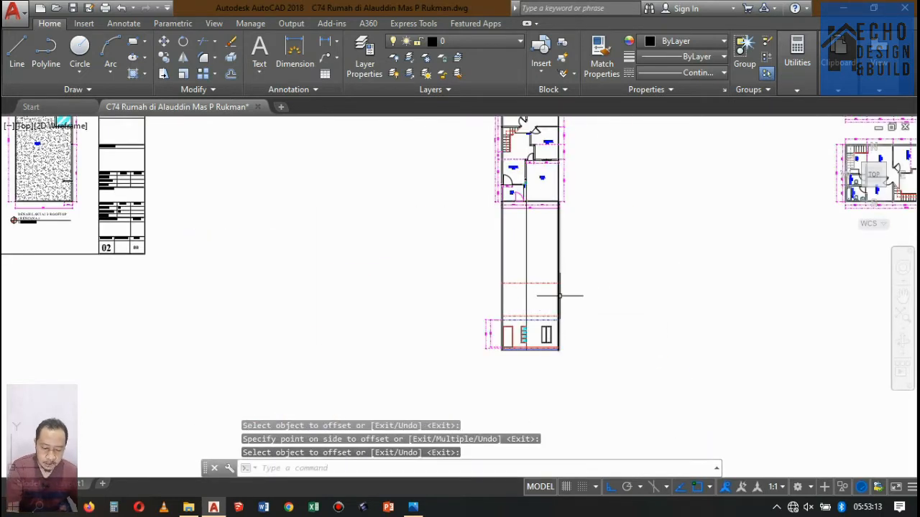
# Step: Offset the third-floor level line downward by 0.5 in the front elevation
pyautogui.scroll(4, 560, 295)
pyautogui.press('Return')
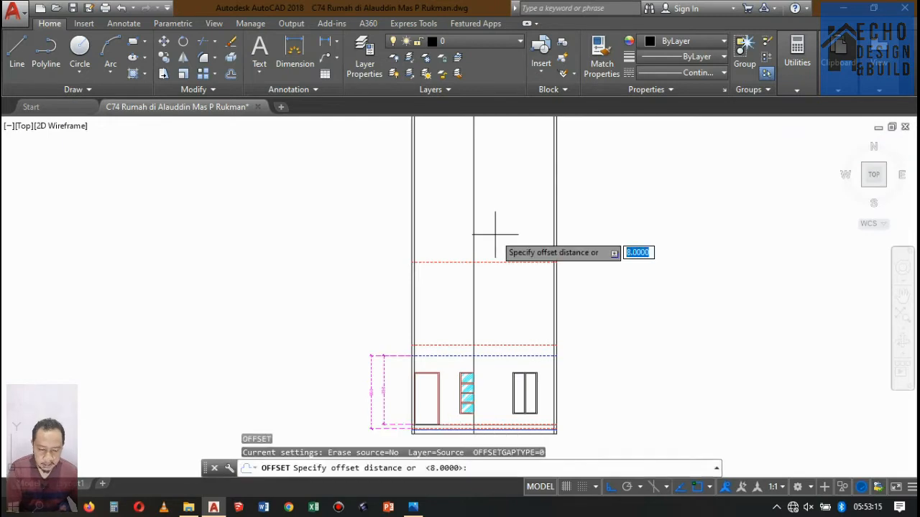
pyautogui.press('Return')
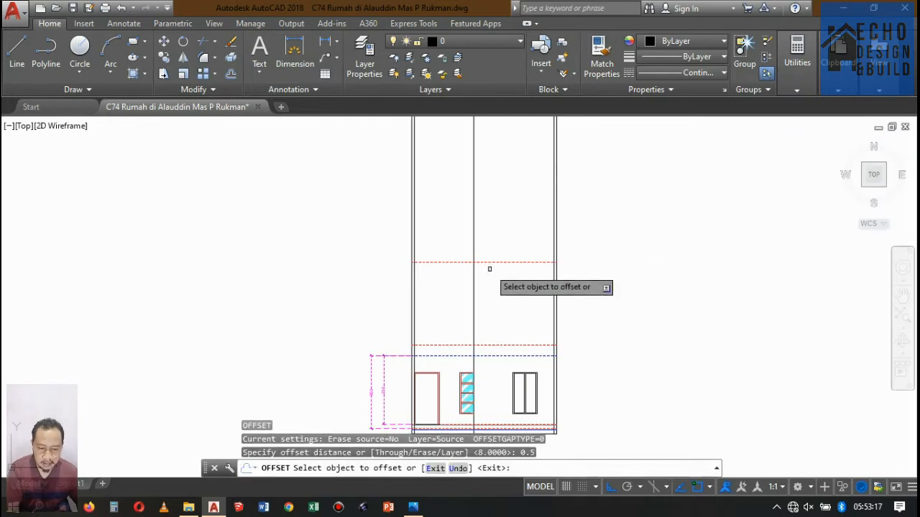
pyautogui.click(495, 262)
pyautogui.click(497, 281)
pyautogui.press('Return')
# Step: Change the color of the dashed line just below the third-floor level line to blue
pyautogui.moveTo(511, 287); pyautogui.dragTo(495, 147)
pyautogui.press('Escape')
pyautogui.scroll(4, 532, 305)
pyautogui.click(672, 43)
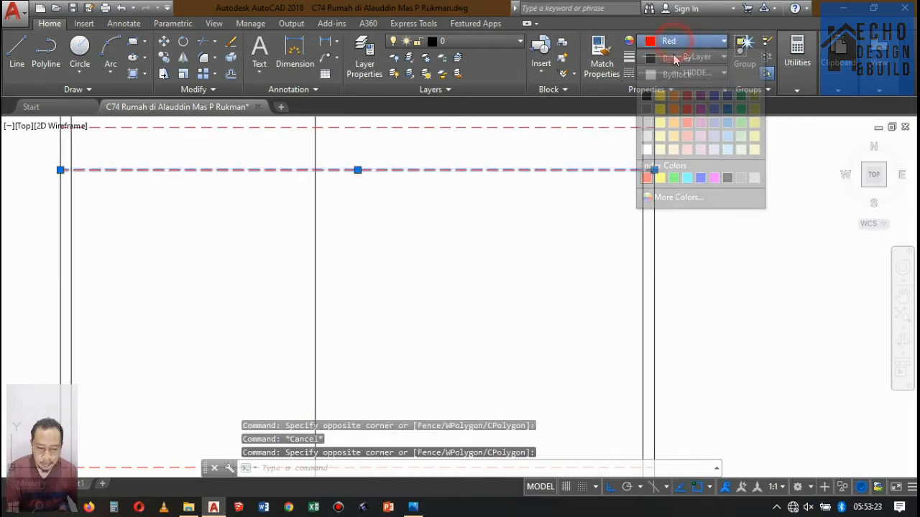
pyautogui.click(700, 179)
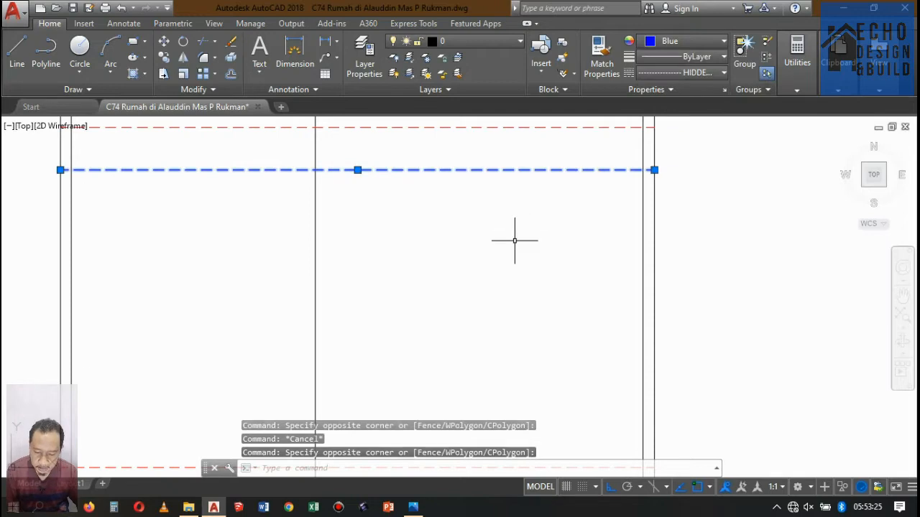
pyautogui.press('Escape')
# Step: Examine the front elevation's red and blue level lines in relation to the ground-floor openings
pyautogui.scroll(-8, 514, 241)
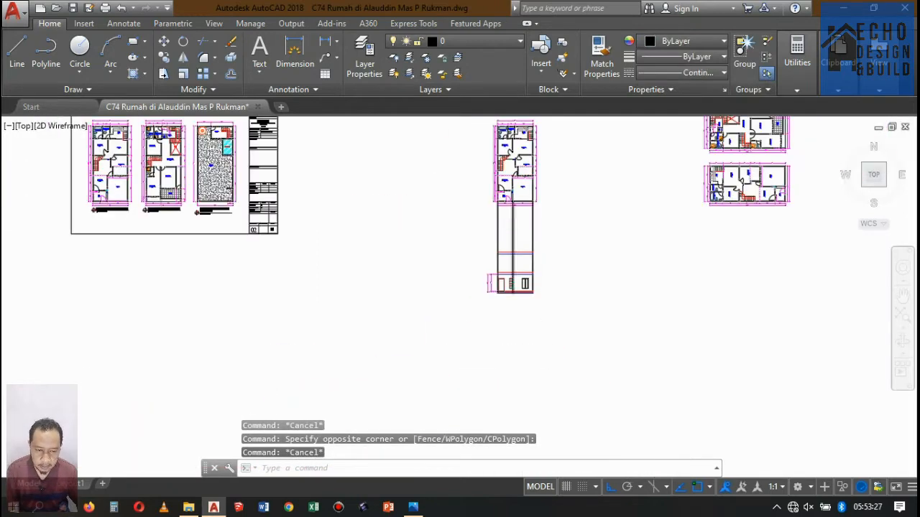
pyautogui.moveTo(524, 227); pyautogui.dragTo(559, 212, button='middle')
pyautogui.scroll(5, 546, 242)
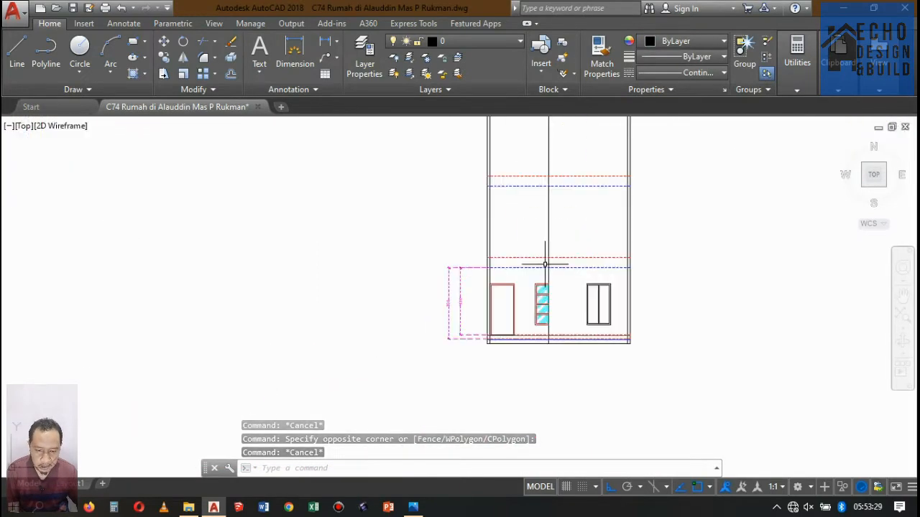
pyautogui.scroll(-5, 542, 252)
pyautogui.scroll(5, 557, 222)
pyautogui.scroll(-4, 556, 222)
pyautogui.scroll(2, 559, 251)
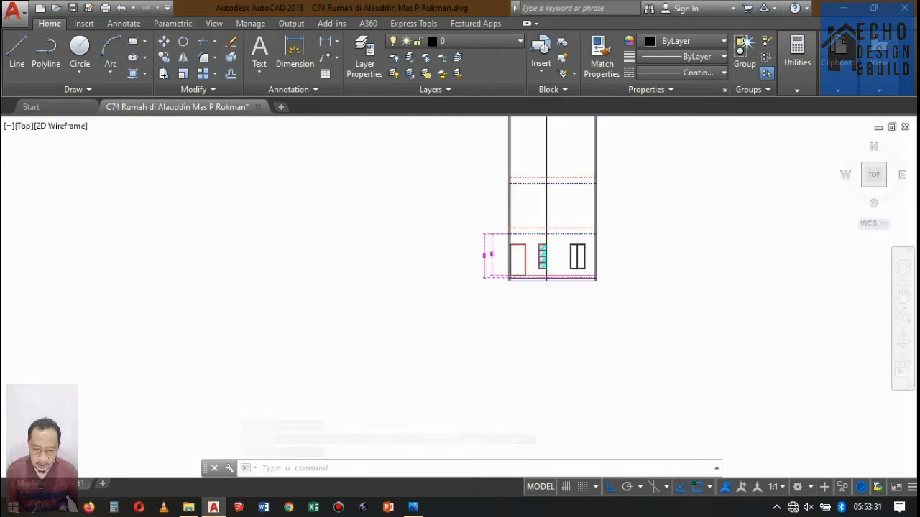
pyautogui.scroll(2, 560, 199)
pyautogui.scroll(-4, 555, 215)
pyautogui.scroll(3, 557, 230)
pyautogui.scroll(-4, 558, 237)
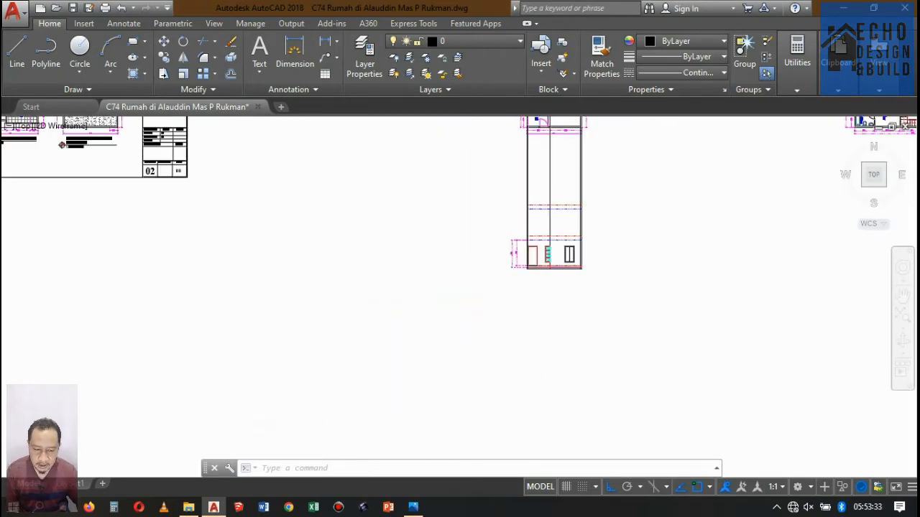
# Step: Examine the second floor plan, including its stairs and void, against the other plans and the elevation
pyautogui.scroll(-4, 554, 206)
pyautogui.scroll(6, 559, 168)
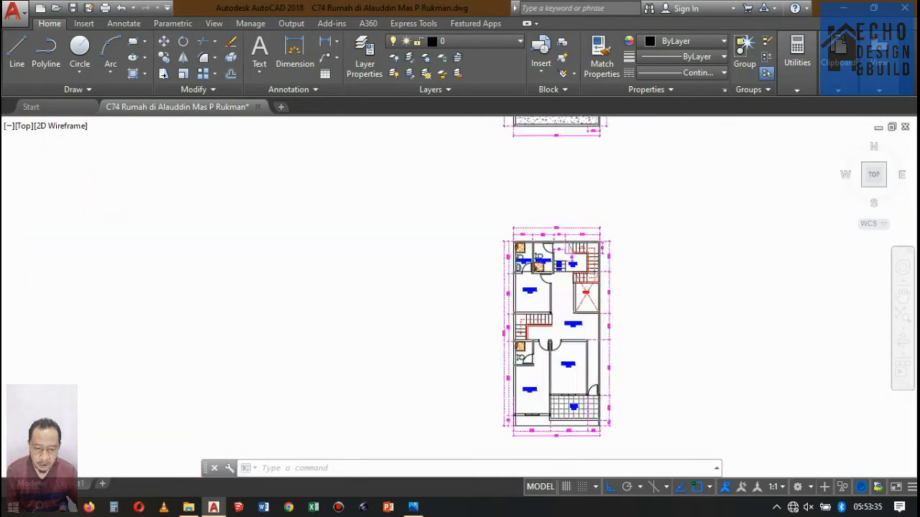
pyautogui.scroll(4, 553, 316)
pyautogui.scroll(2, 612, 244)
pyautogui.scroll(-5, 611, 244)
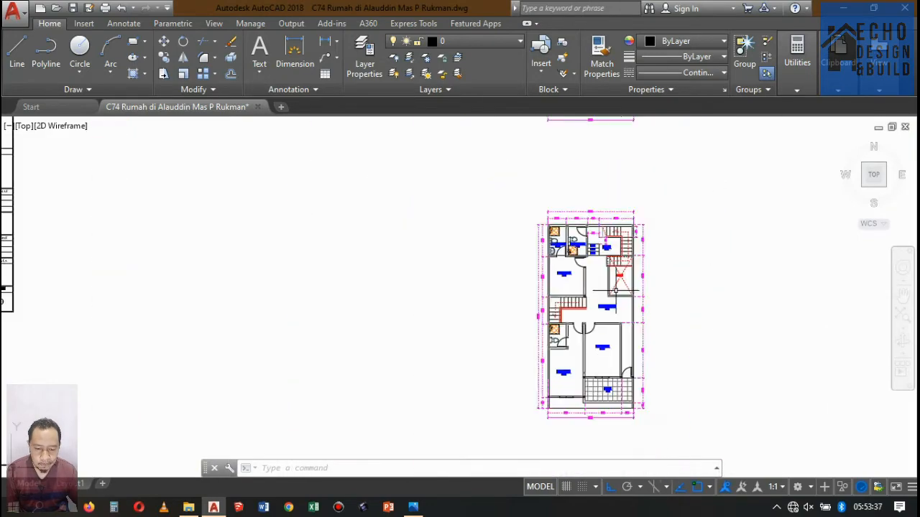
pyautogui.scroll(4, 612, 244)
pyautogui.scroll(-6, 611, 244)
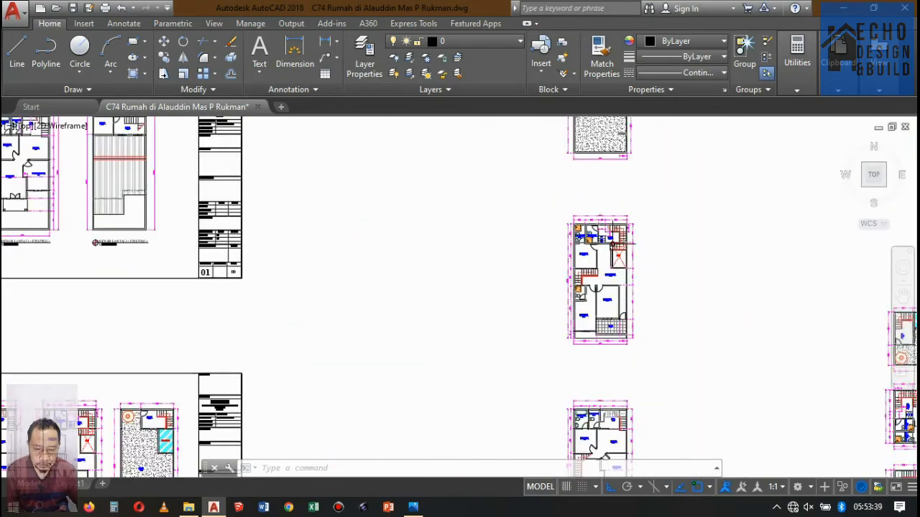
pyautogui.scroll(5, 623, 417)
pyautogui.scroll(-5, 603, 381)
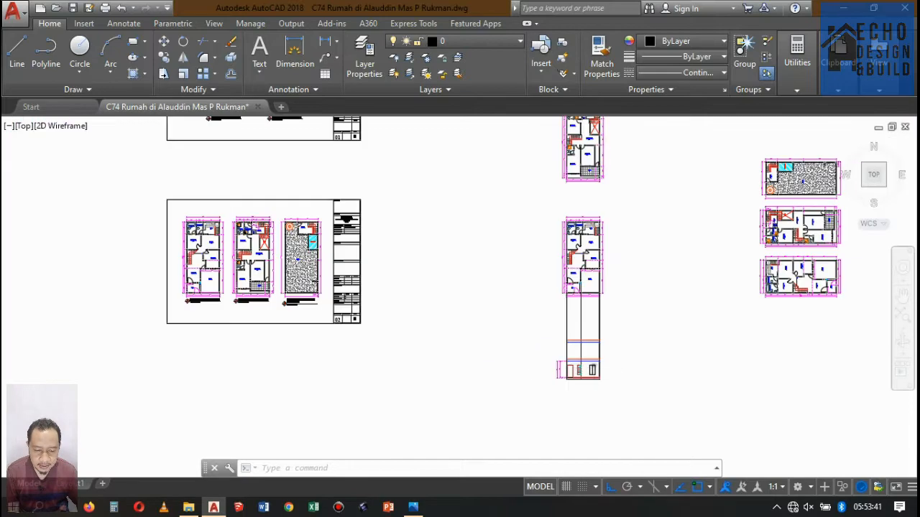
pyautogui.scroll(5, 609, 164)
pyautogui.scroll(-6, 604, 172)
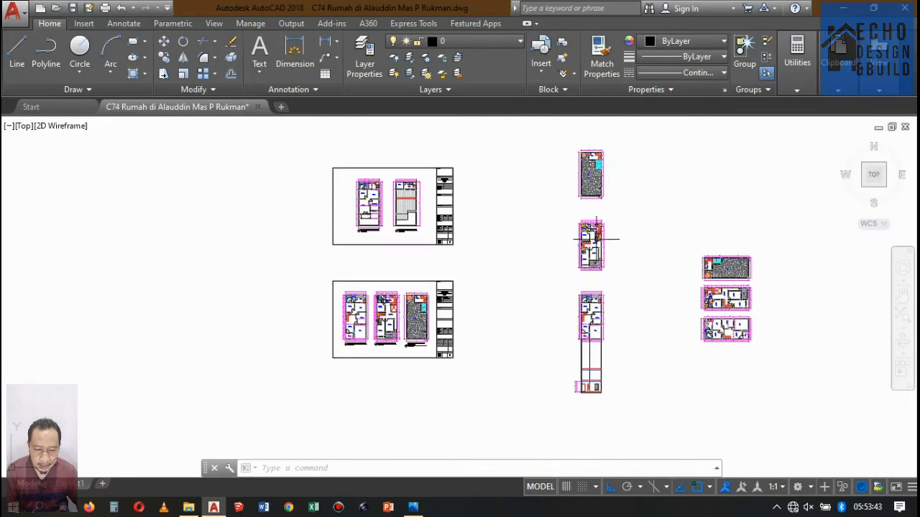
# Step: Add a vertical linear dimension between the two upper red level lines, outside the elevation's left wall
pyautogui.scroll(4, 578, 406)
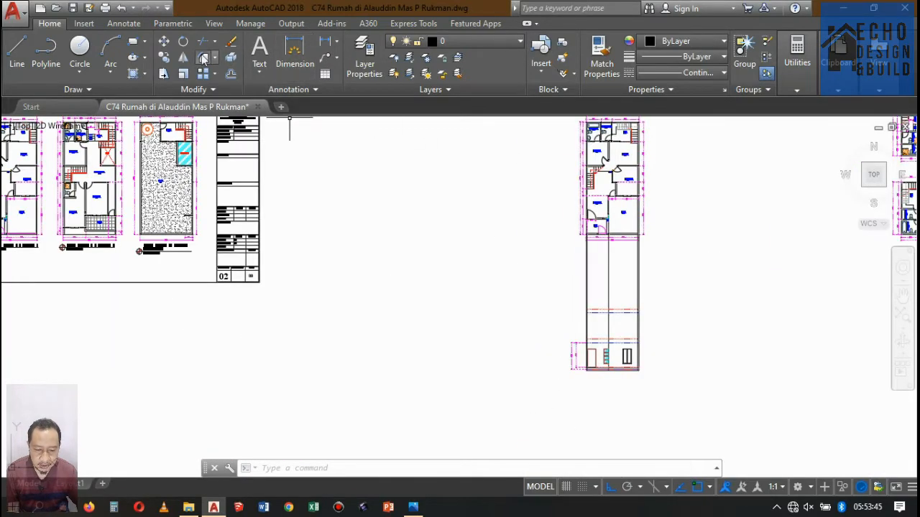
pyautogui.scroll(8, 595, 304)
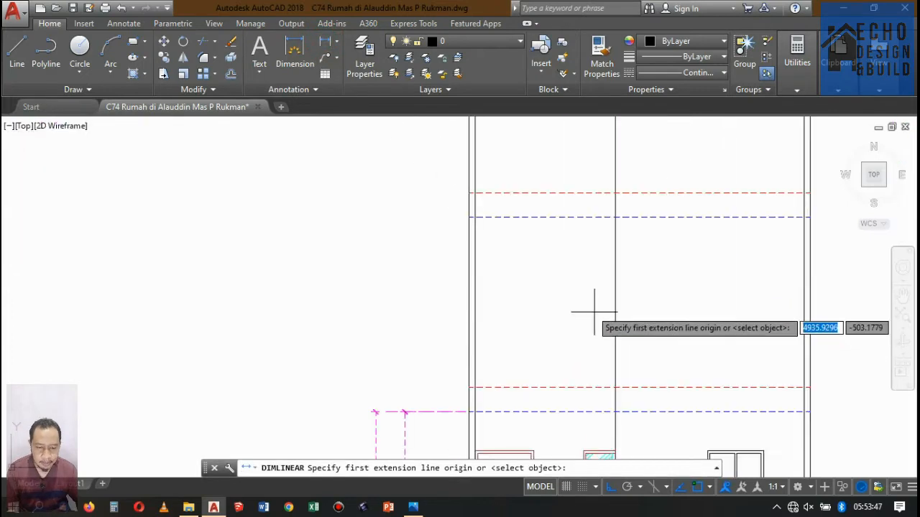
pyautogui.click(468, 193)
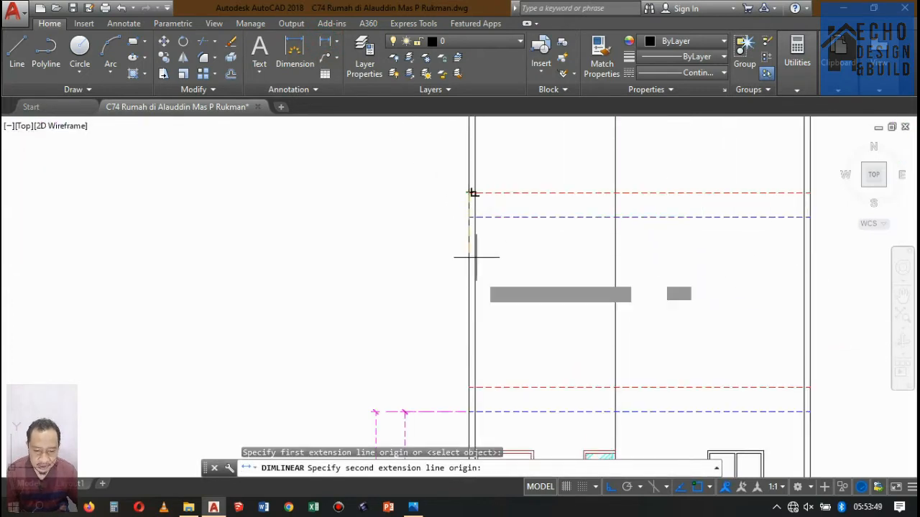
pyautogui.click(470, 387)
pyautogui.scroll(5, 400, 329)
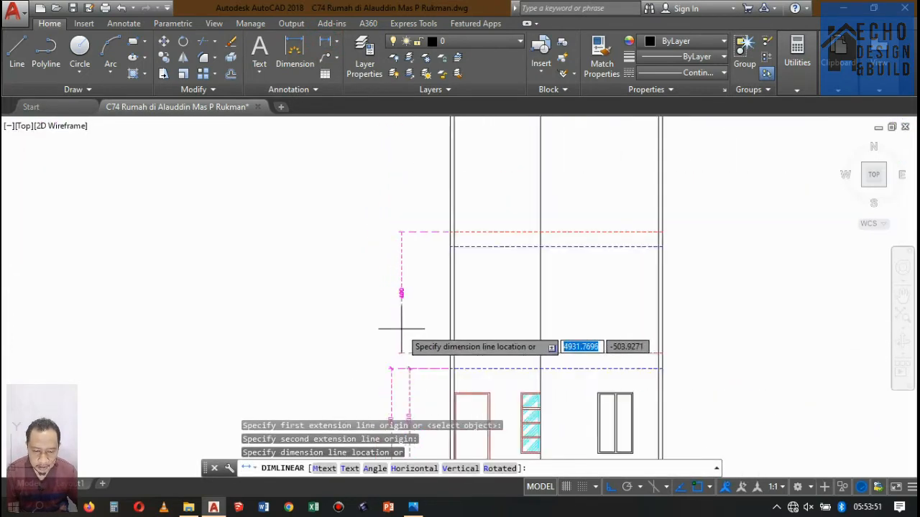
pyautogui.click(418, 316)
pyautogui.scroll(-5, 479, 206)
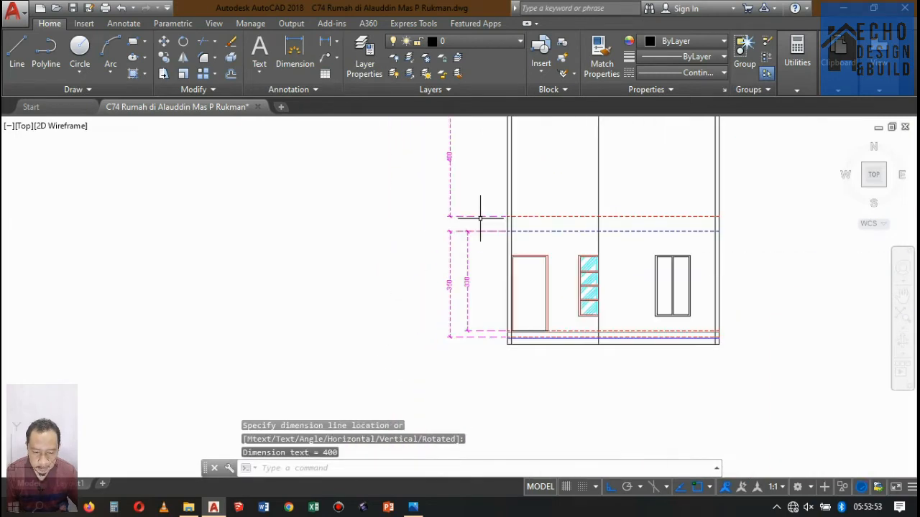
# Step: Compare the front elevation's level lines with the stair areas and floor-level labels on the first and second floor plans
pyautogui.scroll(-4, 563, 211)
pyautogui.scroll(2, 567, 238)
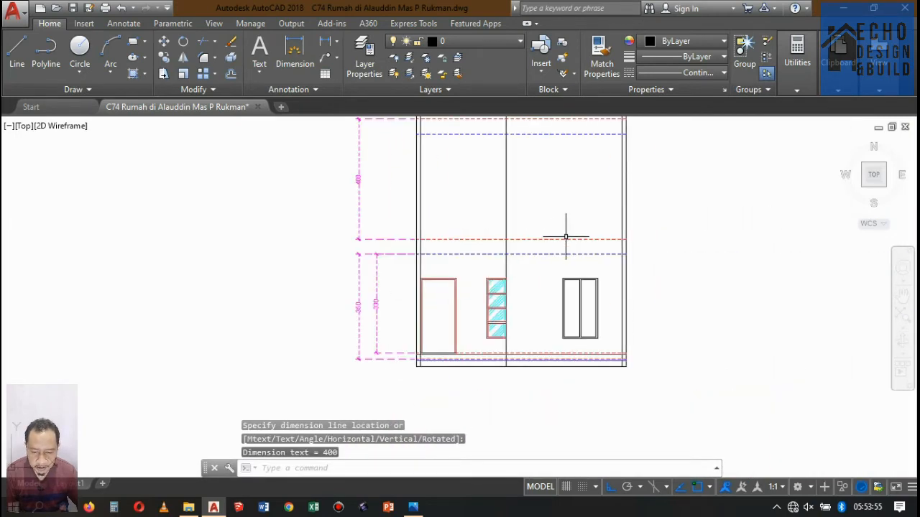
pyautogui.scroll(-4, 562, 215)
pyautogui.scroll(2, 561, 243)
pyautogui.scroll(2, 517, 257)
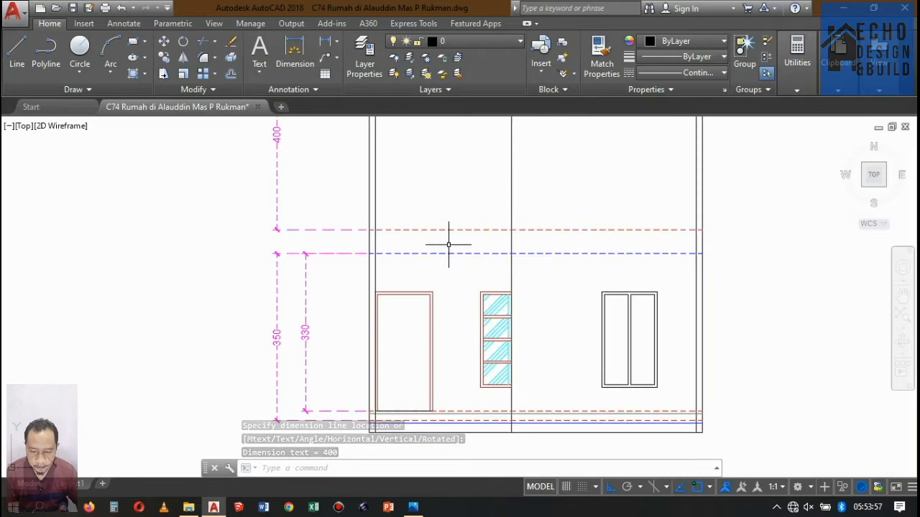
pyautogui.scroll(-6, 448, 243)
pyautogui.scroll(6, 464, 216)
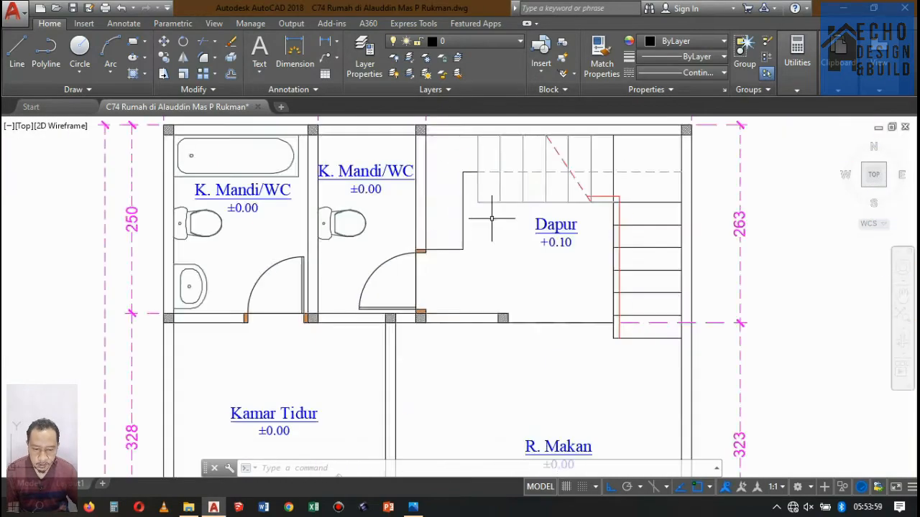
pyautogui.scroll(-2, 493, 206)
pyautogui.scroll(2, 516, 243)
pyautogui.scroll(-6, 517, 244)
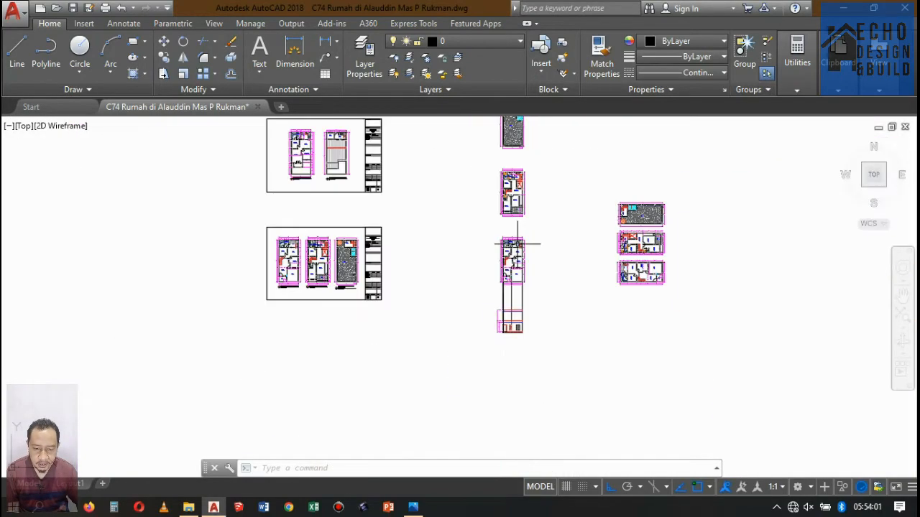
pyautogui.scroll(4, 524, 180)
pyautogui.scroll(5, 476, 148)
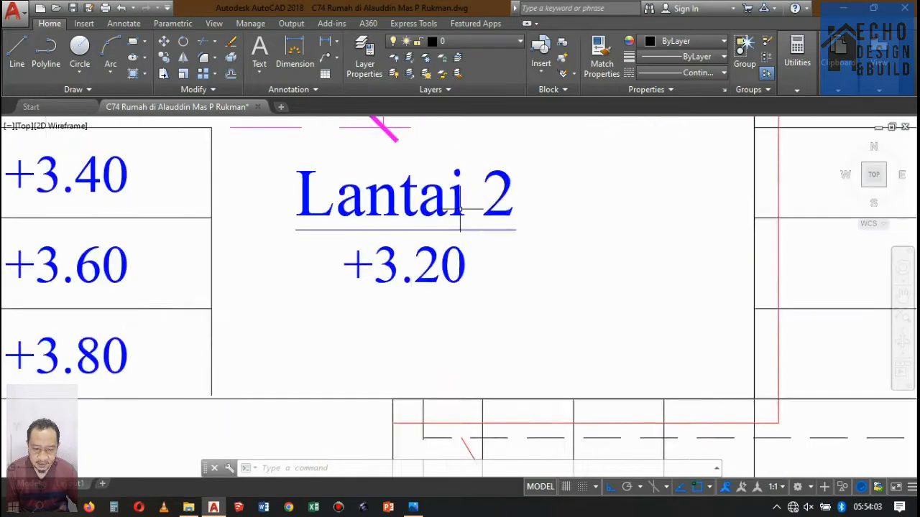
pyautogui.scroll(-6, 496, 166)
pyautogui.scroll(3, 503, 176)
pyautogui.scroll(-7, 504, 176)
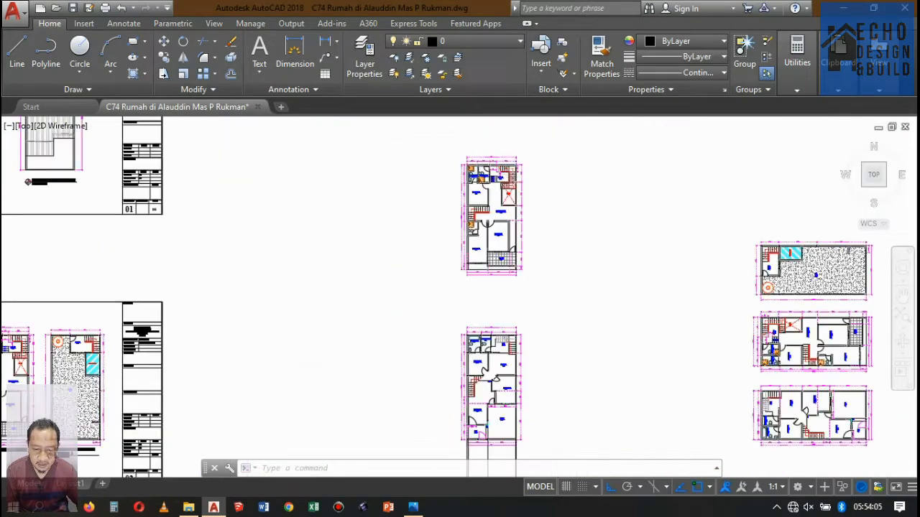
# Step: Examine the elevation's upper red and blue level lines and its alignment with the ground floor plan above
pyautogui.scroll(7, 485, 271)
pyautogui.scroll(-3, 510, 247)
pyautogui.scroll(6, 508, 251)
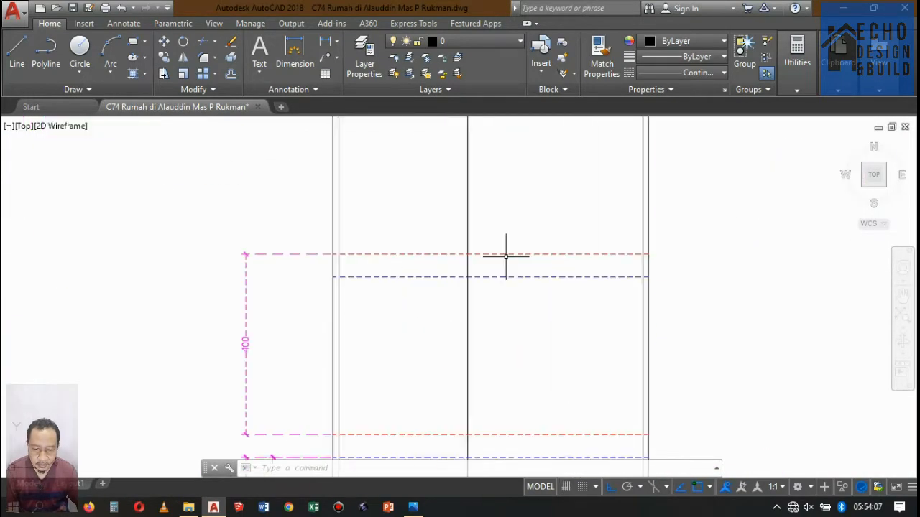
pyautogui.scroll(-6, 509, 272)
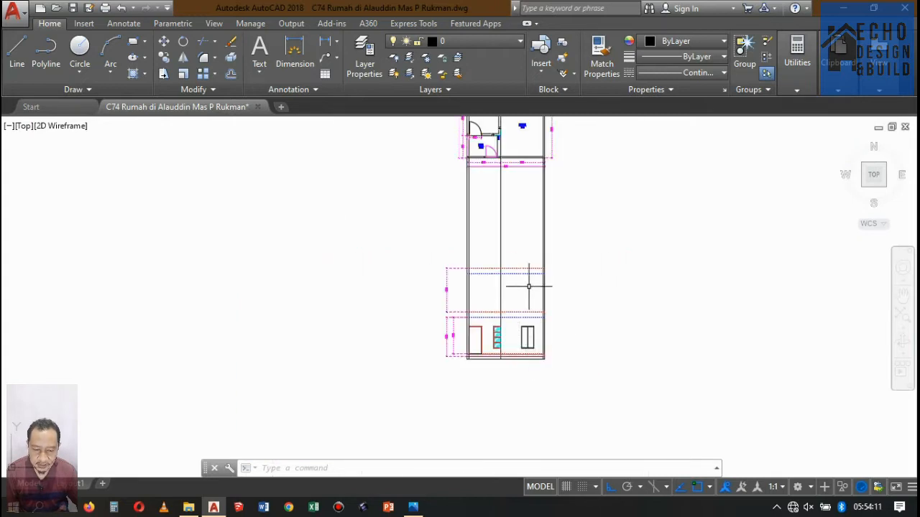
pyautogui.scroll(-3, 505, 256)
pyautogui.scroll(7, 516, 284)
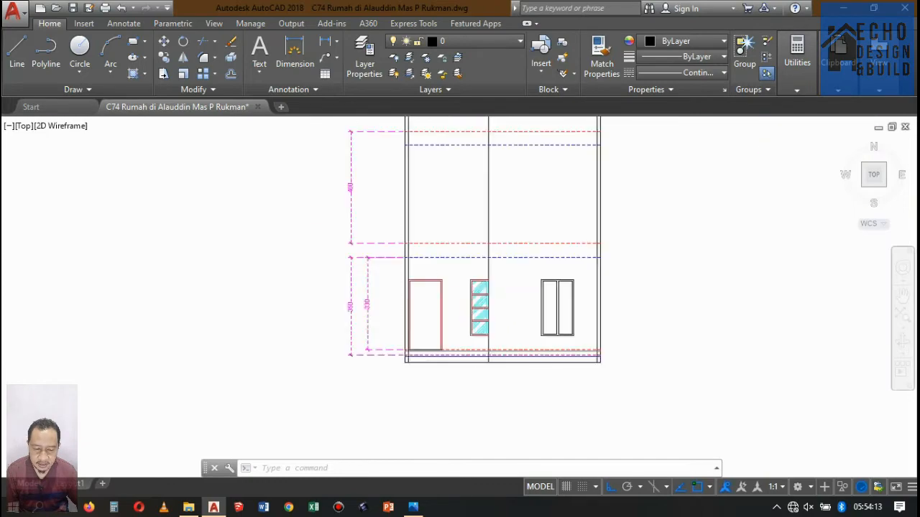
pyautogui.scroll(-6, 480, 319)
pyautogui.scroll(-2, 519, 216)
pyautogui.scroll(8, 510, 199)
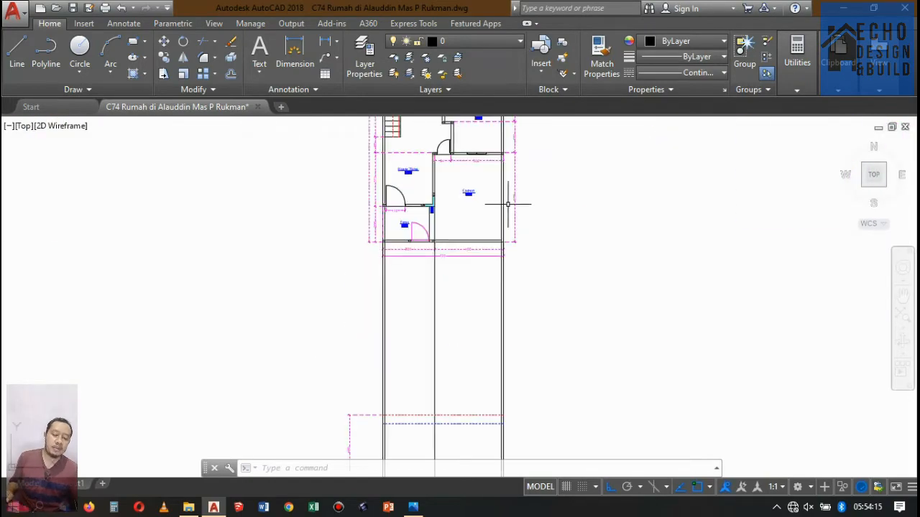
pyautogui.scroll(-4, 486, 188)
pyautogui.scroll(-3, 485, 188)
pyautogui.scroll(3, 482, 194)
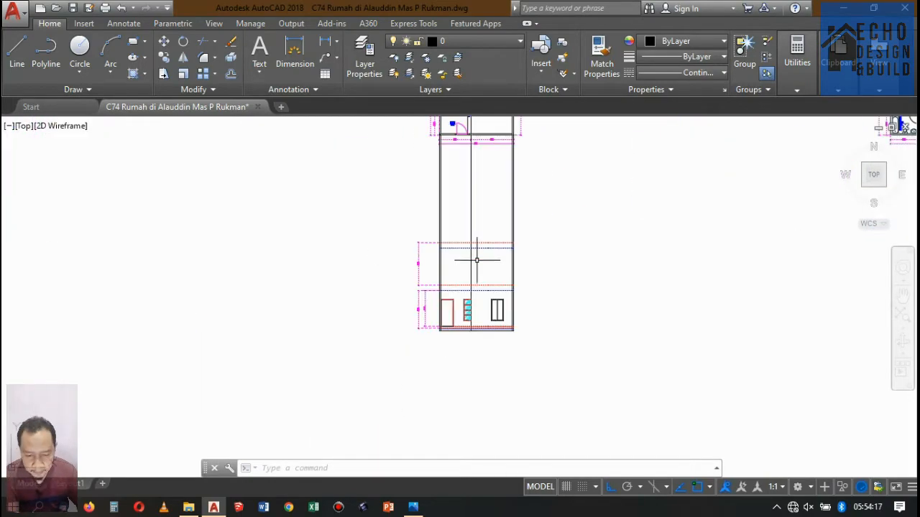
# Step: Draw a vertical projection line from the outer frame edge of the door facing the carport down to the elevation's lowest red dashed line
pyautogui.scroll(-3, 476, 260)
pyautogui.scroll(5, 488, 195)
pyautogui.scroll(8, 461, 220)
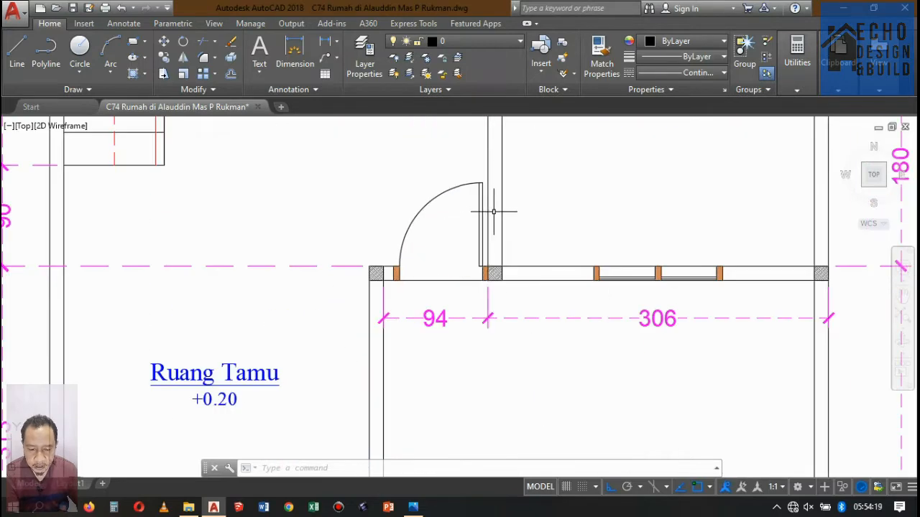
pyautogui.scroll(6, 493, 212)
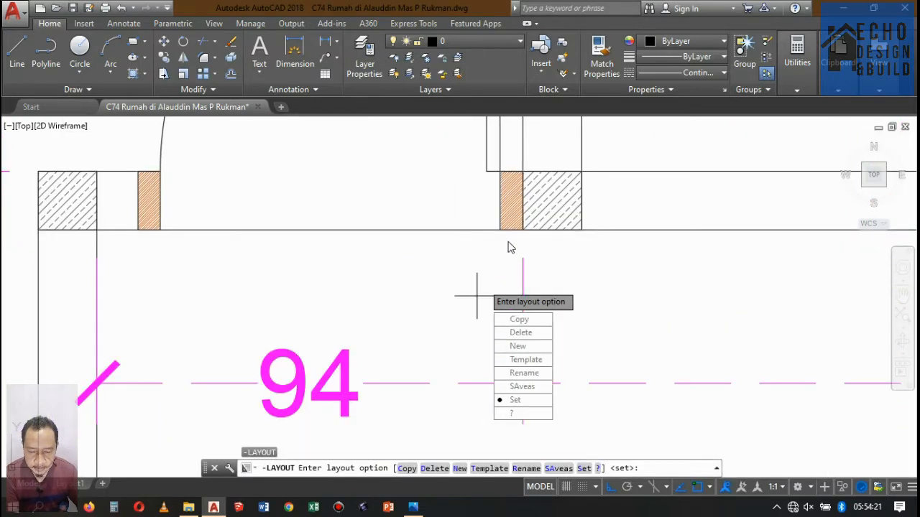
pyautogui.press('Escape')
pyautogui.write('l')
pyautogui.press('Return')
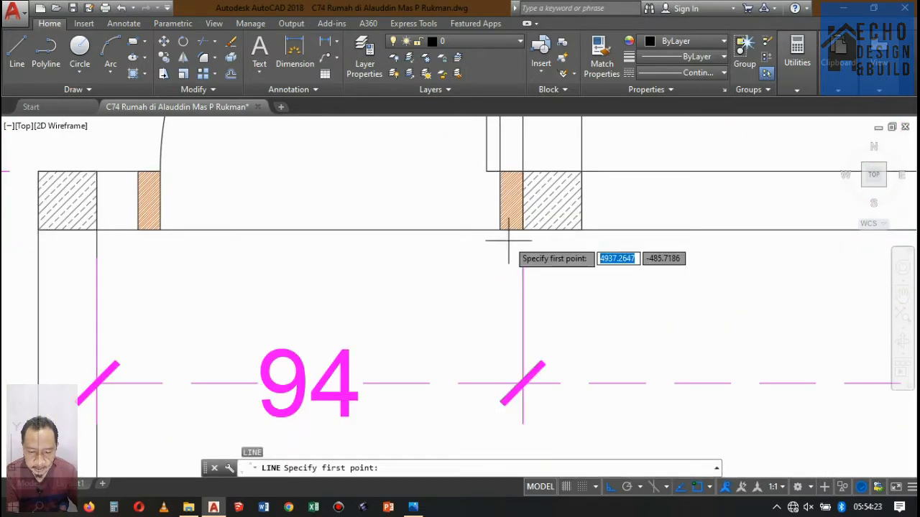
pyautogui.scroll(4, 538, 220)
pyautogui.click(542, 211)
pyautogui.scroll(-2, 532, 167)
pyautogui.scroll(-8, 537, 175)
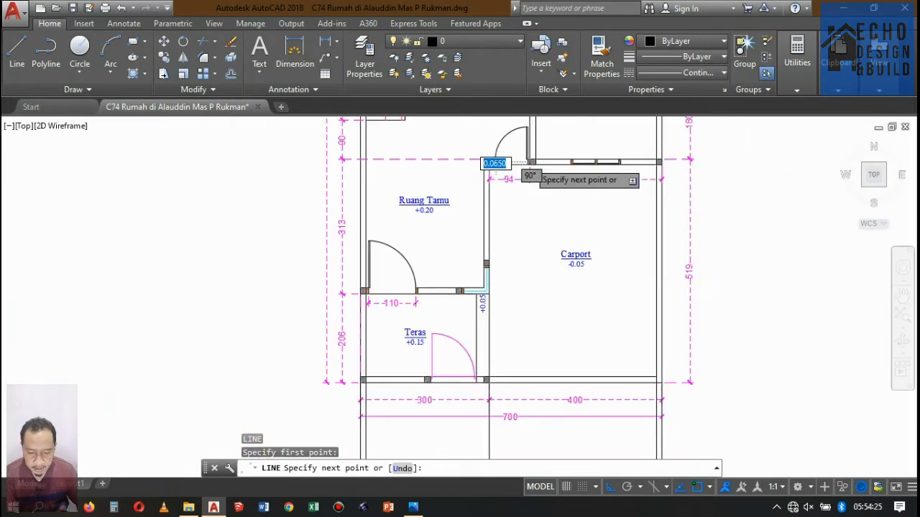
pyautogui.scroll(4, 549, 259)
pyautogui.scroll(6, 568, 320)
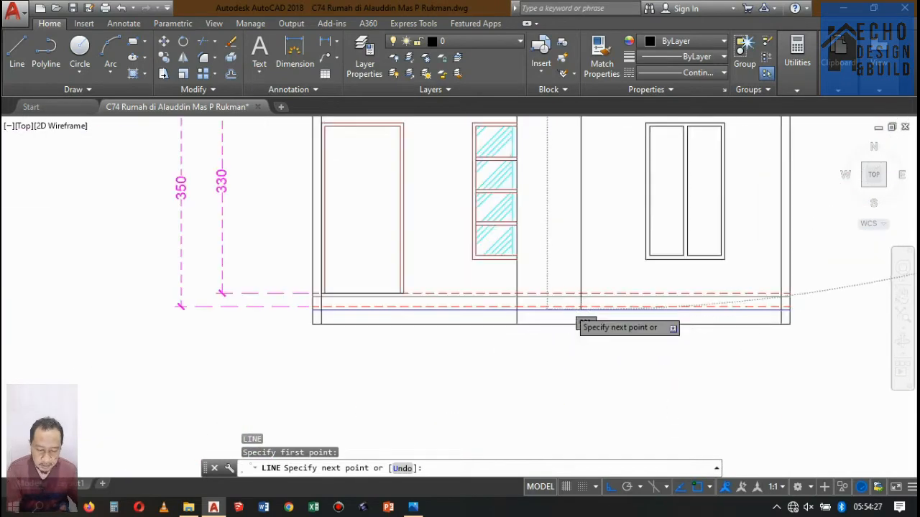
pyautogui.scroll(-2, 579, 260)
pyautogui.scroll(2, 596, 263)
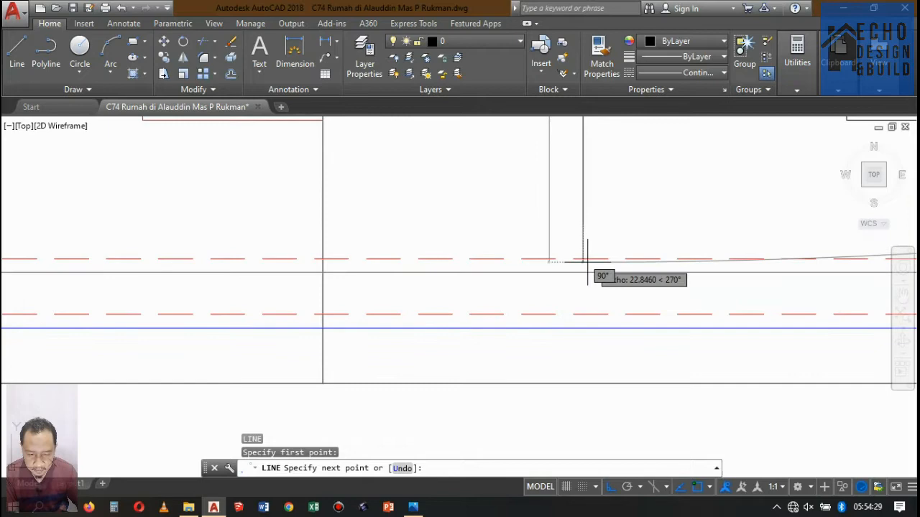
pyautogui.click(577, 305)
pyautogui.press('Return')
pyautogui.scroll(-3, 562, 286)
pyautogui.scroll(-5, 562, 287)
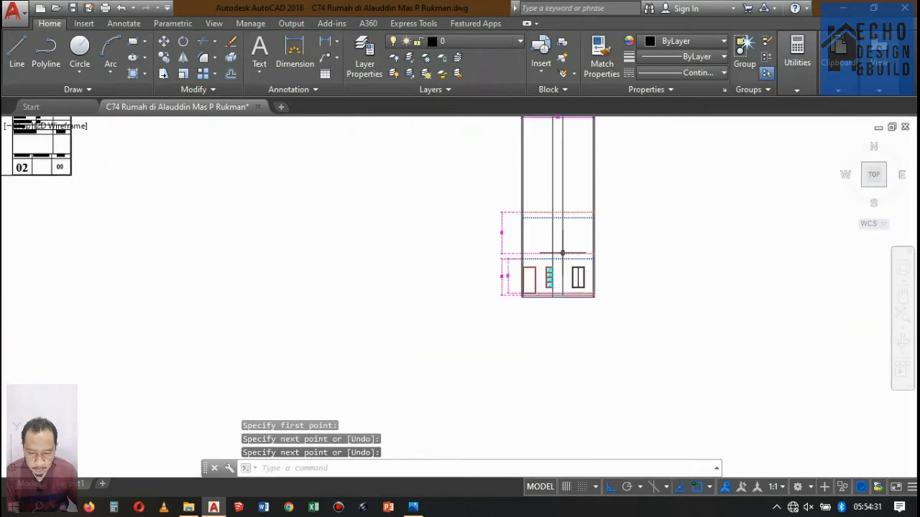
# Step: Examine the new door projection line against the ground floor plan and the elevation below
pyautogui.scroll(2, 554, 266)
pyautogui.scroll(-4, 546, 244)
pyautogui.scroll(3, 542, 228)
pyautogui.scroll(4, 543, 228)
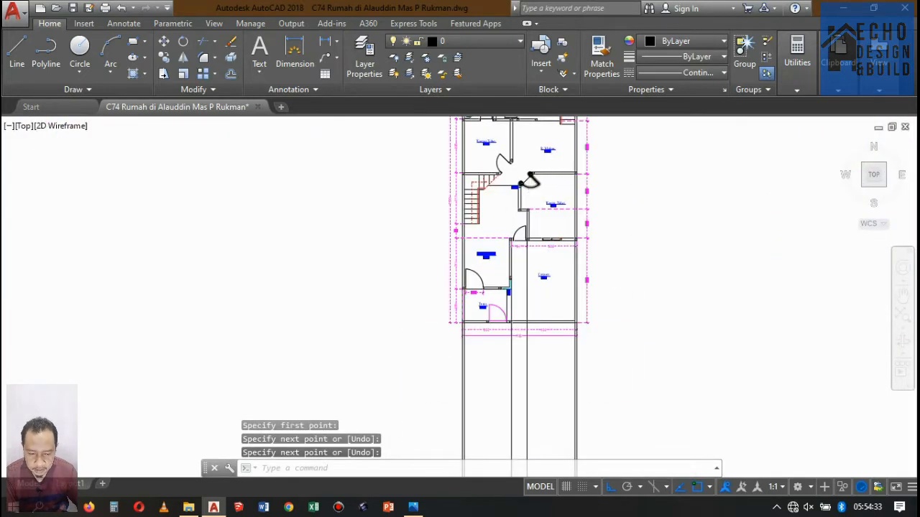
pyautogui.scroll(-1, 460, 294)
pyautogui.scroll(2, 446, 315)
pyautogui.scroll(-6, 445, 314)
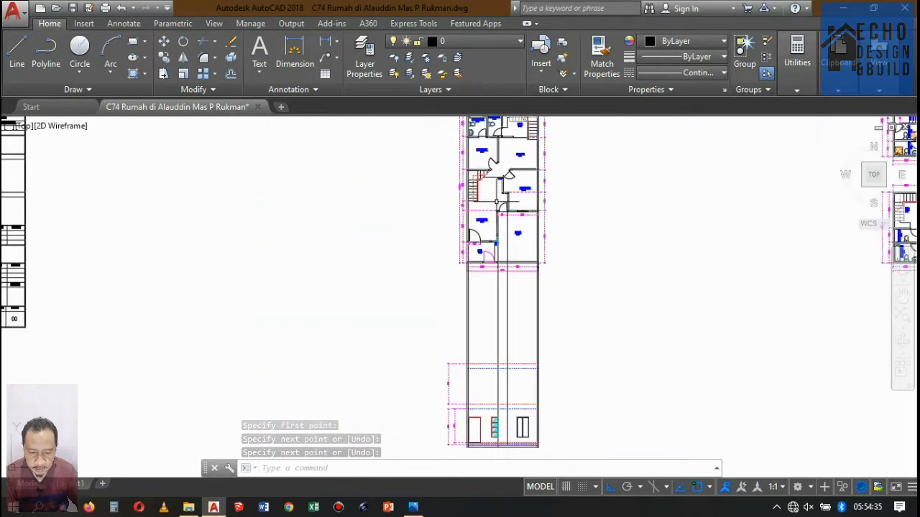
pyautogui.scroll(4, 496, 294)
pyautogui.scroll(-2, 510, 291)
pyautogui.scroll(-3, 509, 286)
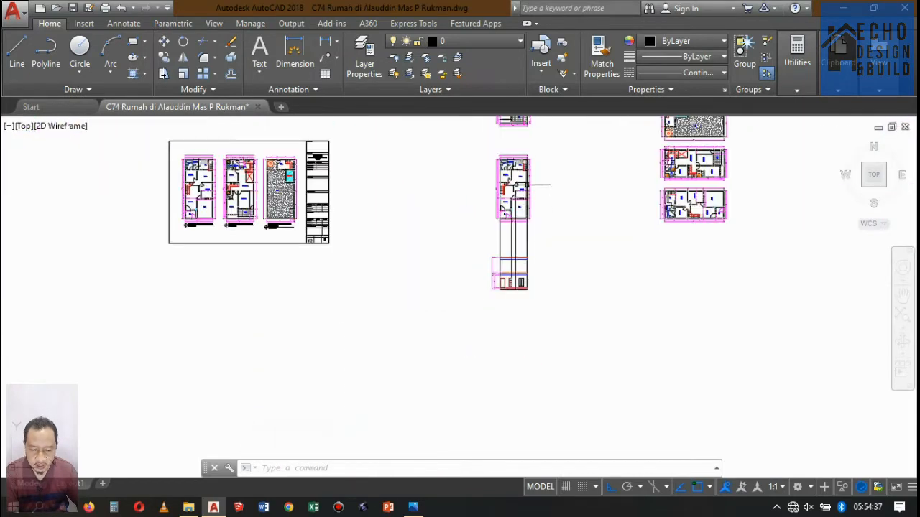
pyautogui.scroll(6, 503, 194)
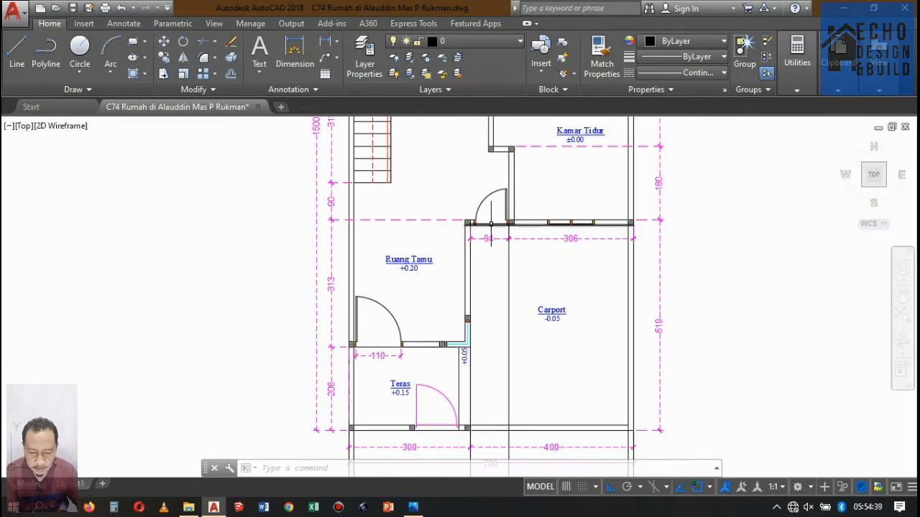
pyautogui.scroll(2, 490, 223)
pyautogui.scroll(-12, 511, 227)
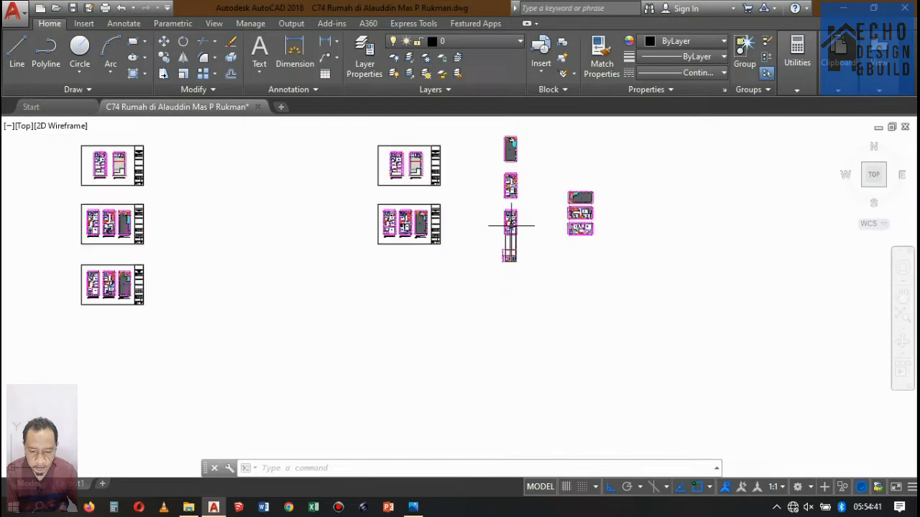
# Step: Examine the DENAH LANTAI 1 plan on sheet 02 around the carport door, living room, terrace and corner window
pyautogui.scroll(8, 425, 221)
pyautogui.scroll(3, 280, 230)
pyautogui.scroll(-4, 324, 237)
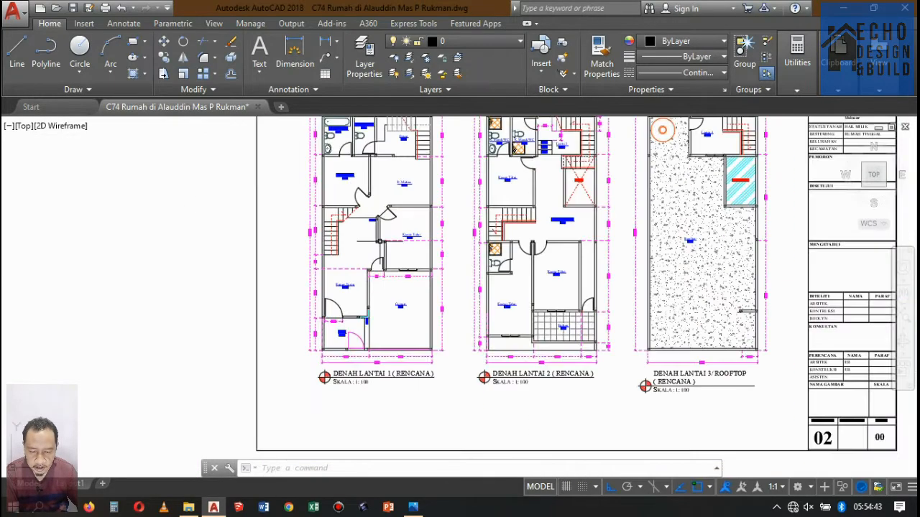
pyautogui.scroll(5, 394, 244)
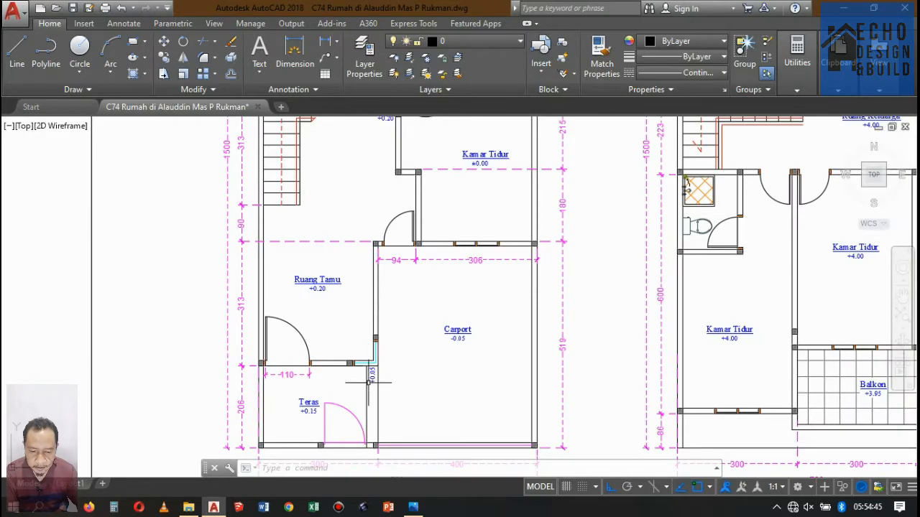
pyautogui.scroll(2, 368, 385)
pyautogui.scroll(-3, 373, 355)
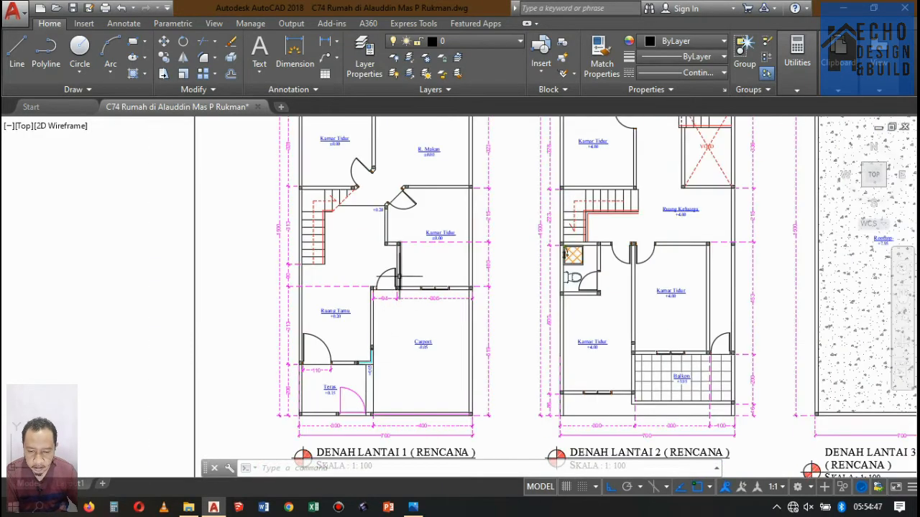
pyautogui.scroll(4, 360, 323)
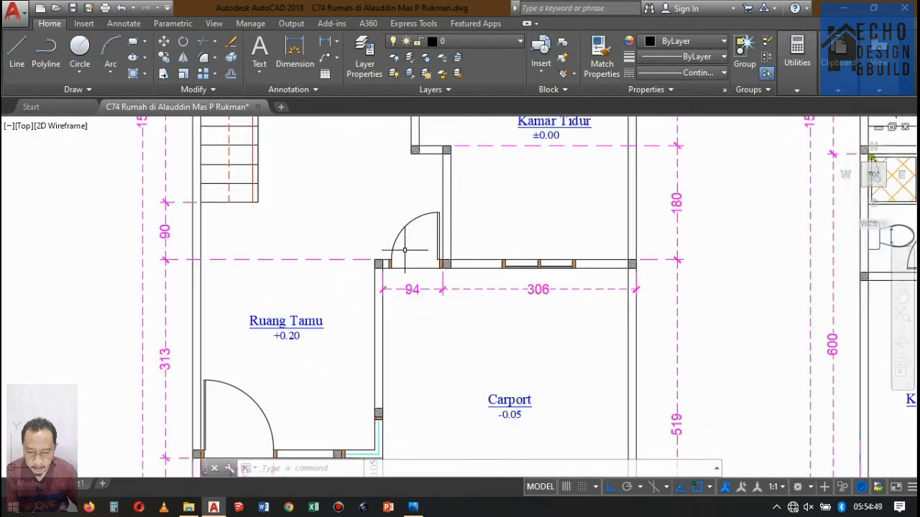
pyautogui.scroll(-4, 388, 353)
pyautogui.scroll(6, 369, 342)
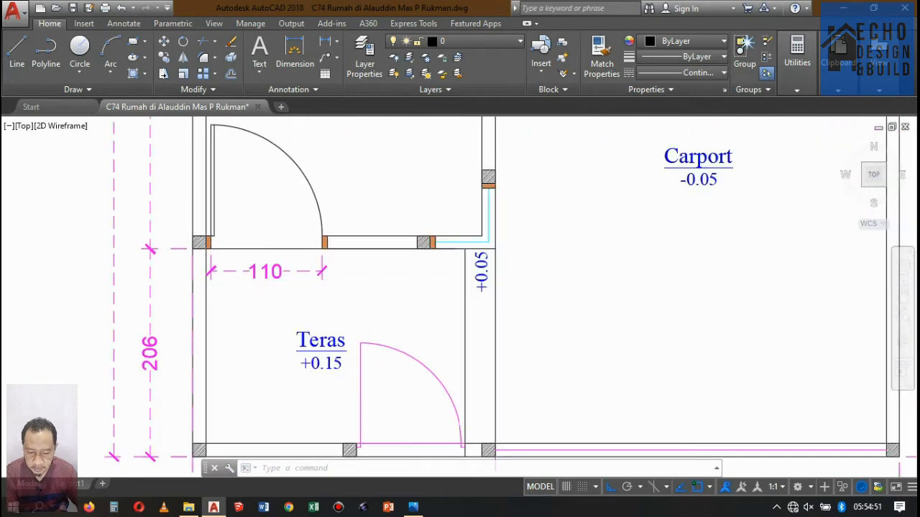
pyautogui.scroll(-4, 405, 285)
pyautogui.scroll(4, 405, 285)
pyautogui.scroll(-4, 405, 284)
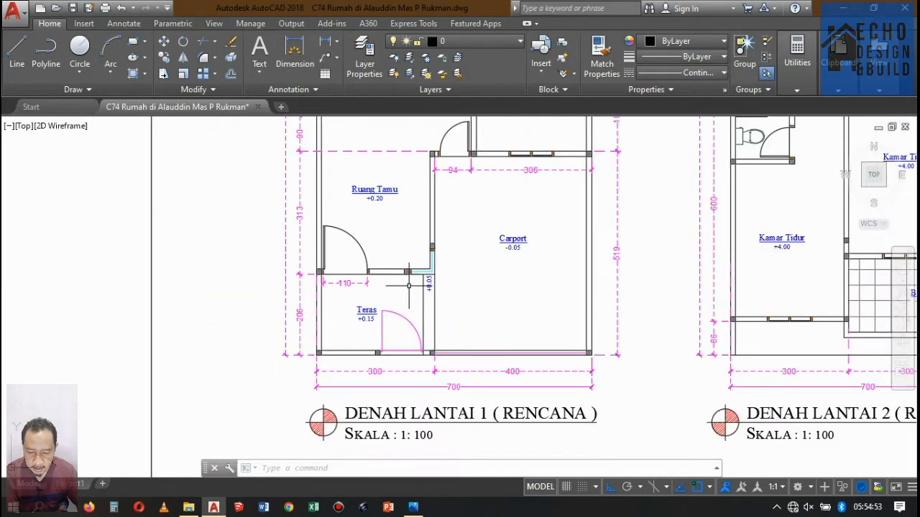
pyautogui.scroll(2, 419, 283)
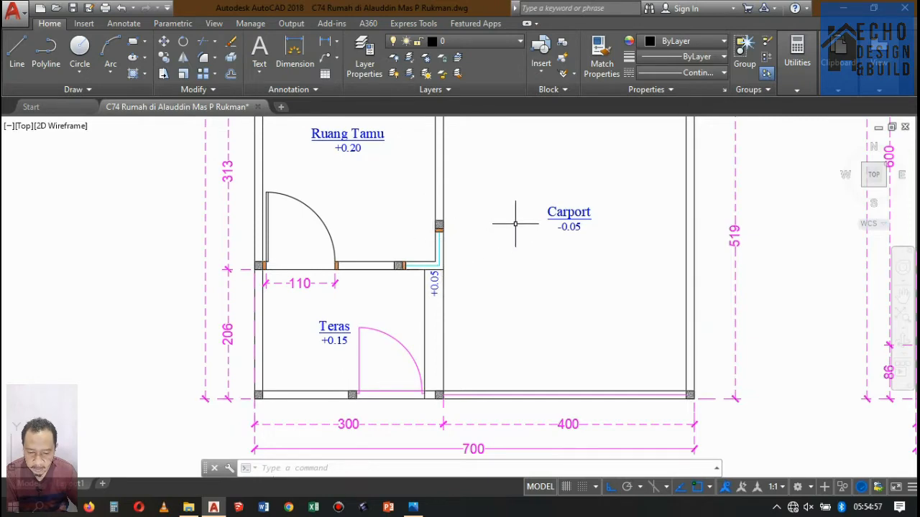
pyautogui.scroll(-4, 515, 224)
pyautogui.scroll(4, 468, 210)
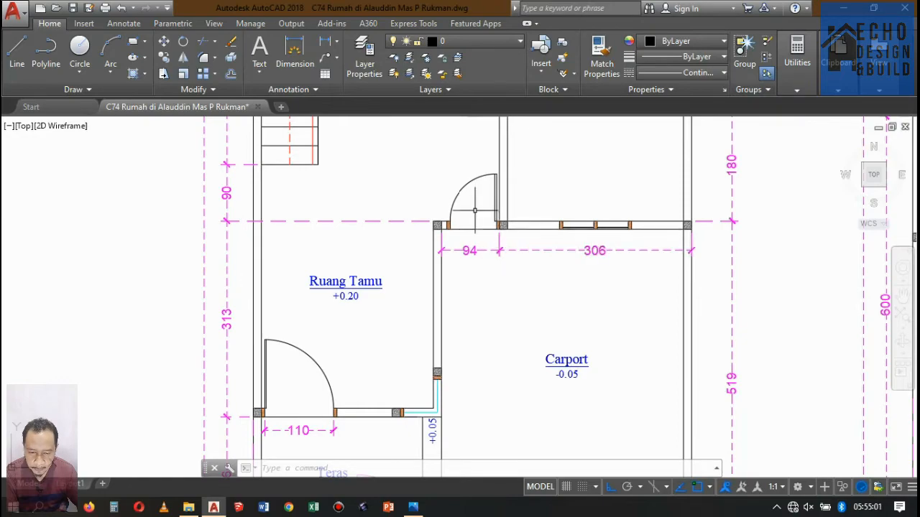
pyautogui.scroll(-6, 474, 211)
pyautogui.scroll(4, 503, 237)
pyautogui.scroll(-6, 514, 248)
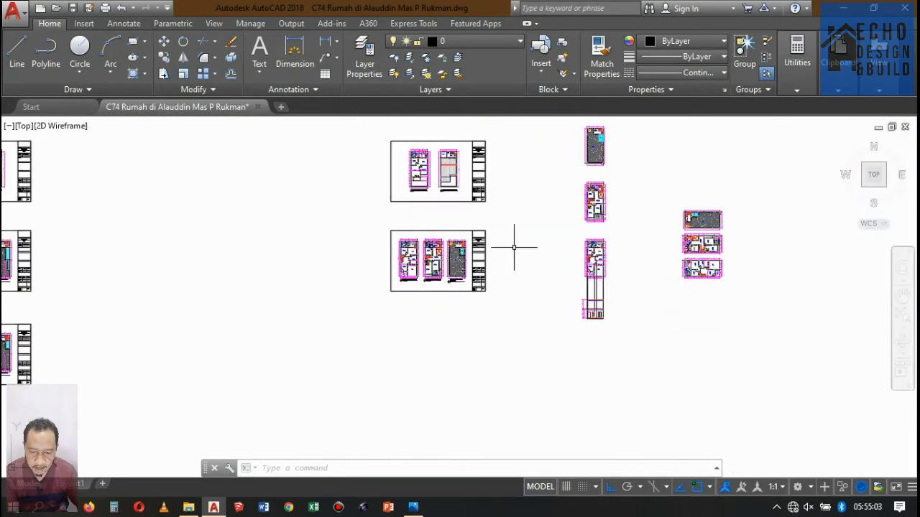
# Step: Measure the height from the upper red dashed floor line to the solid blue line beside the door projection line
pyautogui.scroll(4, 575, 250)
pyautogui.scroll(-4, 585, 259)
pyautogui.scroll(8, 538, 353)
pyautogui.scroll(5, 605, 287)
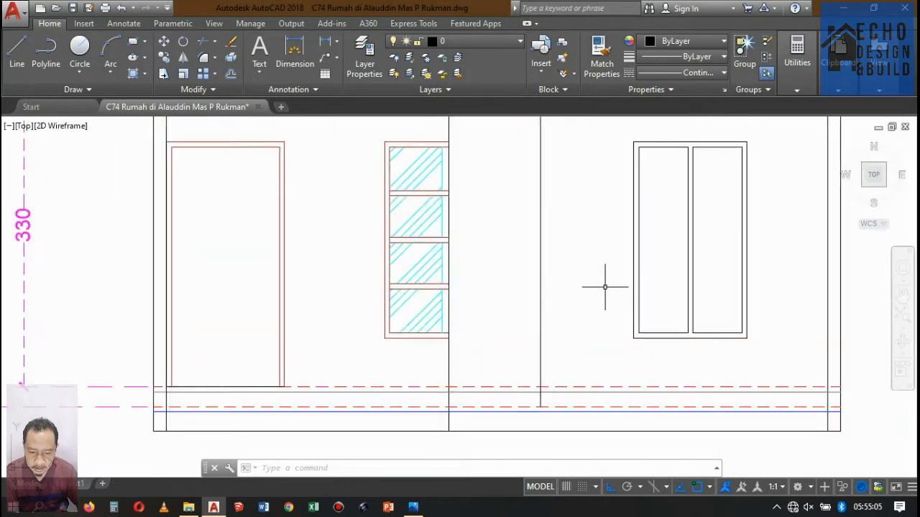
pyautogui.click(325, 43)
pyautogui.scroll(-3, 585, 302)
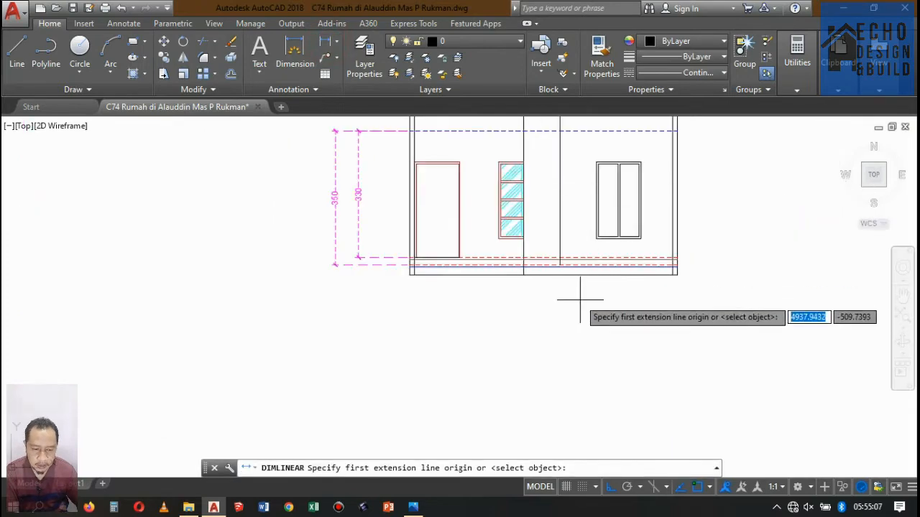
pyautogui.scroll(6, 568, 245)
pyautogui.click(515, 192)
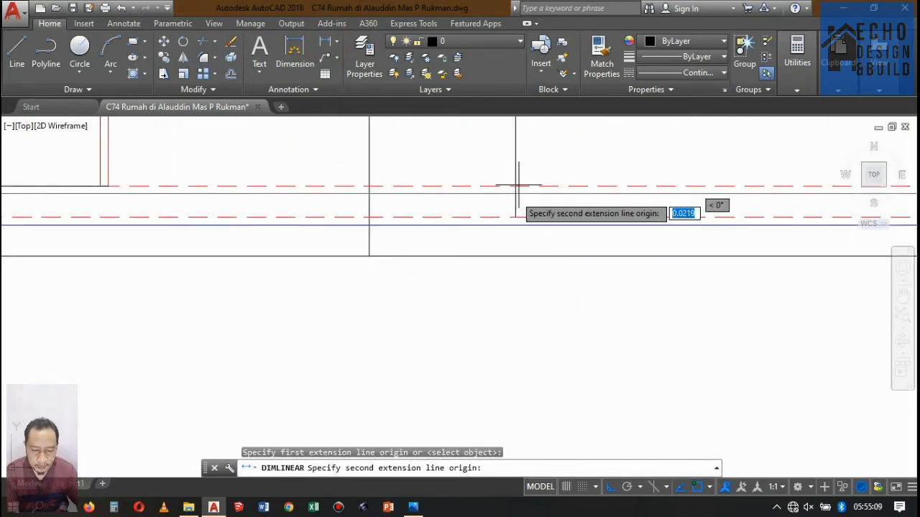
pyautogui.click(514, 224)
pyautogui.scroll(4, 559, 215)
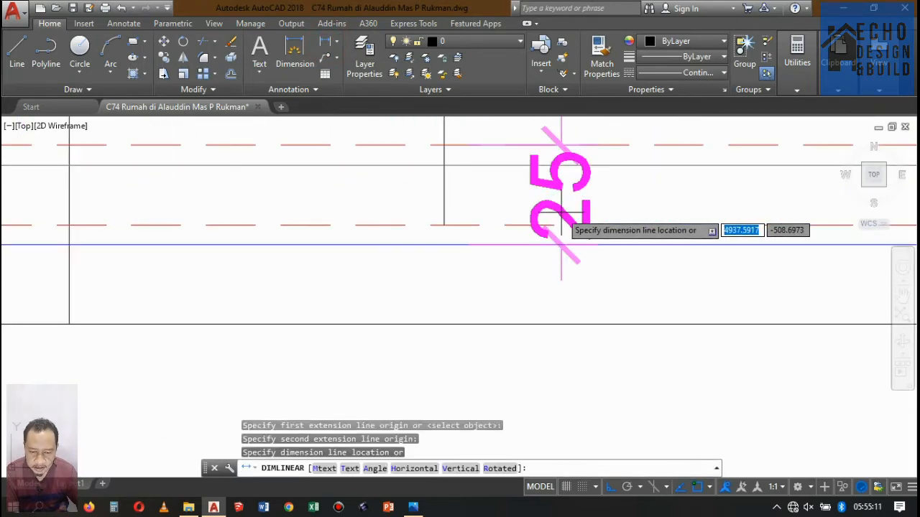
pyautogui.press('Escape')
# Step: Trim the carport door's projection line below the upper red dashed floor line of the elevation
pyautogui.scroll(-6, 492, 243)
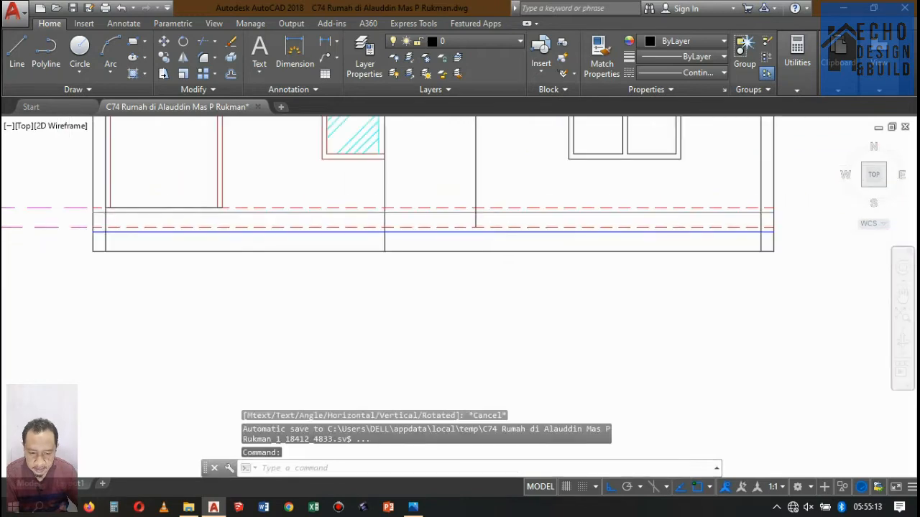
pyautogui.scroll(6, 492, 243)
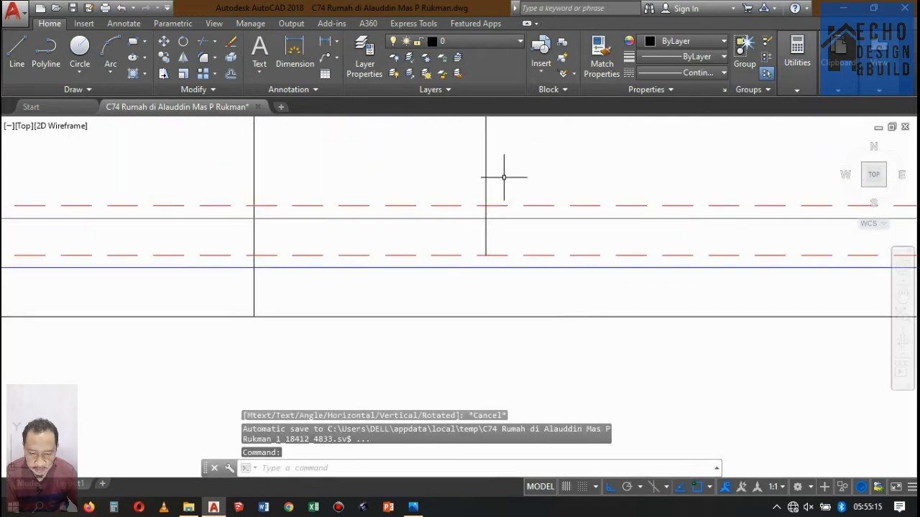
pyautogui.press('Return')
pyautogui.click(499, 205)
pyautogui.scroll(6, 489, 213)
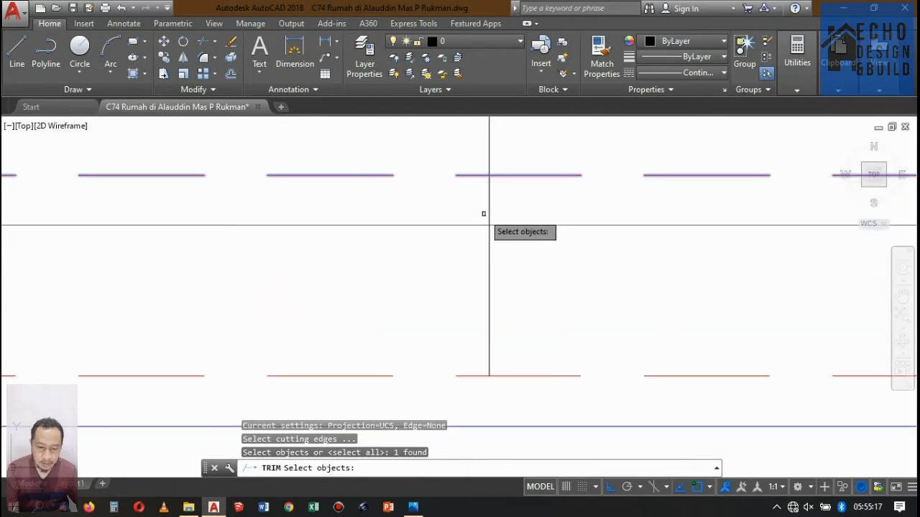
pyautogui.press('Return')
pyautogui.click(501, 196)
pyautogui.click(472, 206)
# Step: Copy the projection line to the inner edge of the same door jamb and both edges of the opposite jamb in the plan
pyautogui.scroll(-8, 472, 205)
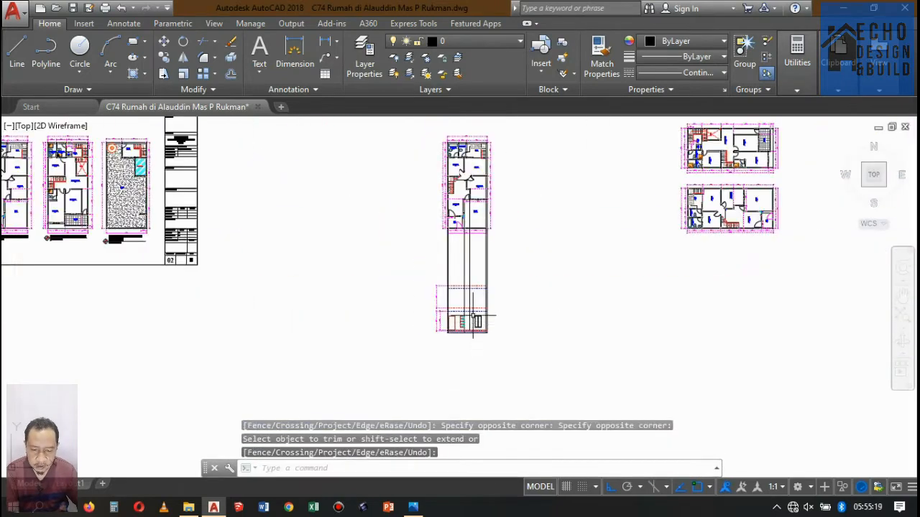
pyautogui.scroll(4, 478, 216)
pyautogui.scroll(2, 479, 220)
pyautogui.scroll(-4, 455, 230)
pyautogui.scroll(12, 450, 177)
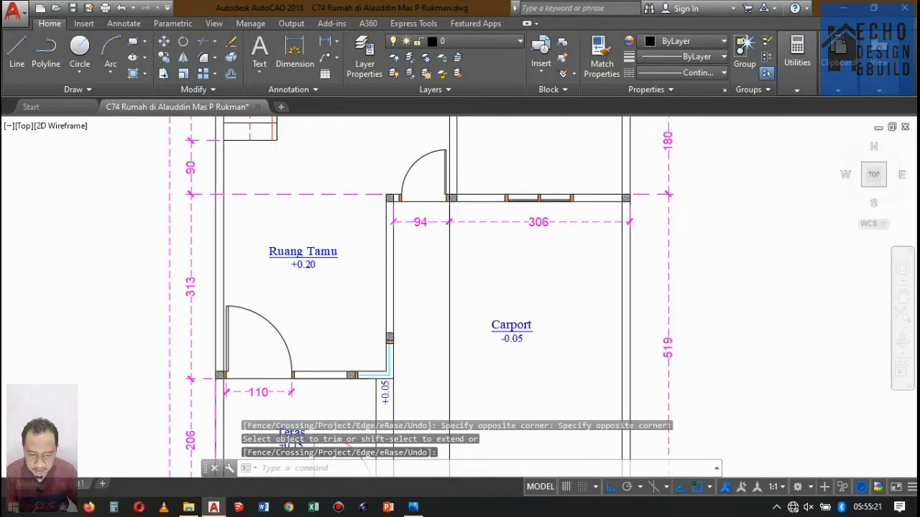
pyautogui.click(454, 264)
pyautogui.click(416, 235)
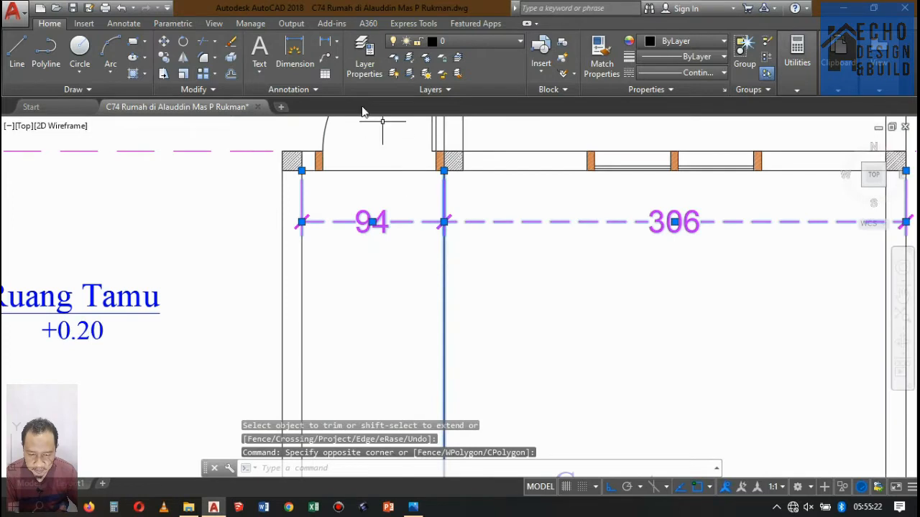
pyautogui.press('Escape')
pyautogui.click(464, 309)
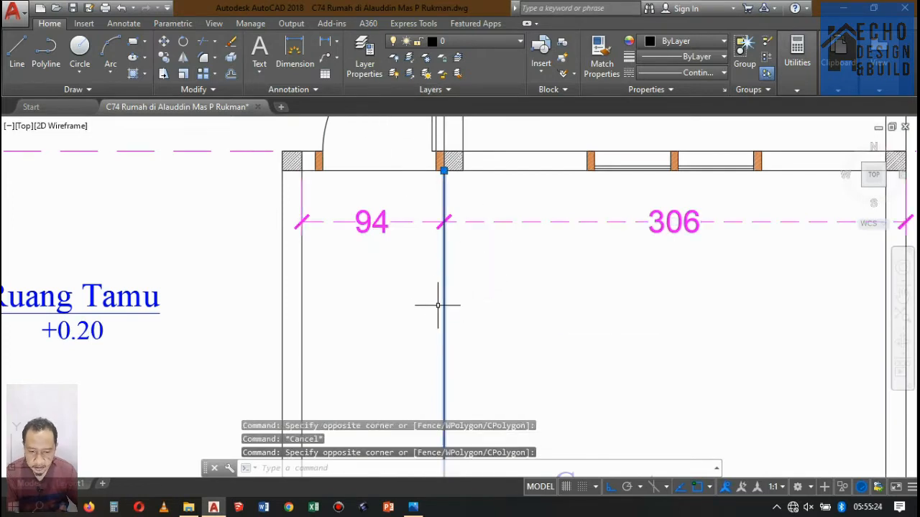
pyautogui.click(167, 56)
pyautogui.scroll(5, 442, 172)
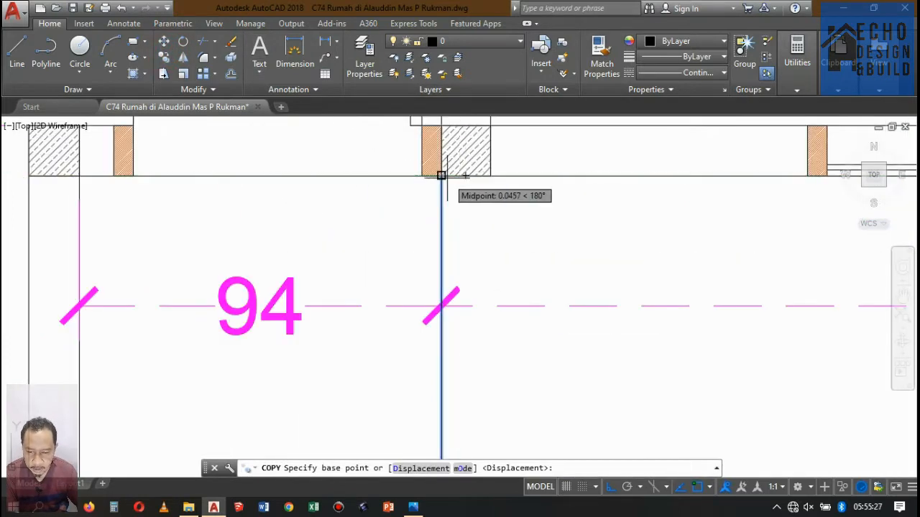
pyautogui.click(441, 176)
pyautogui.click(422, 176)
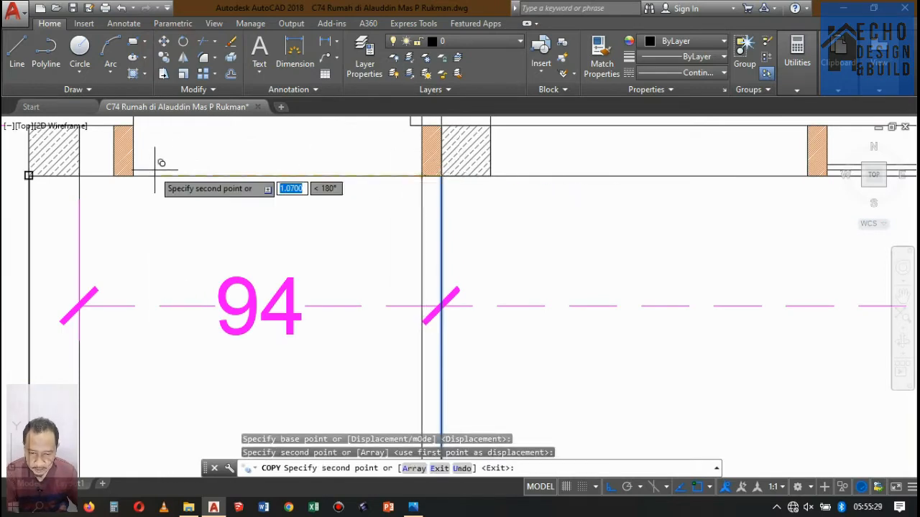
pyautogui.click(133, 176)
pyautogui.click(114, 176)
pyautogui.scroll(-5, 491, 137)
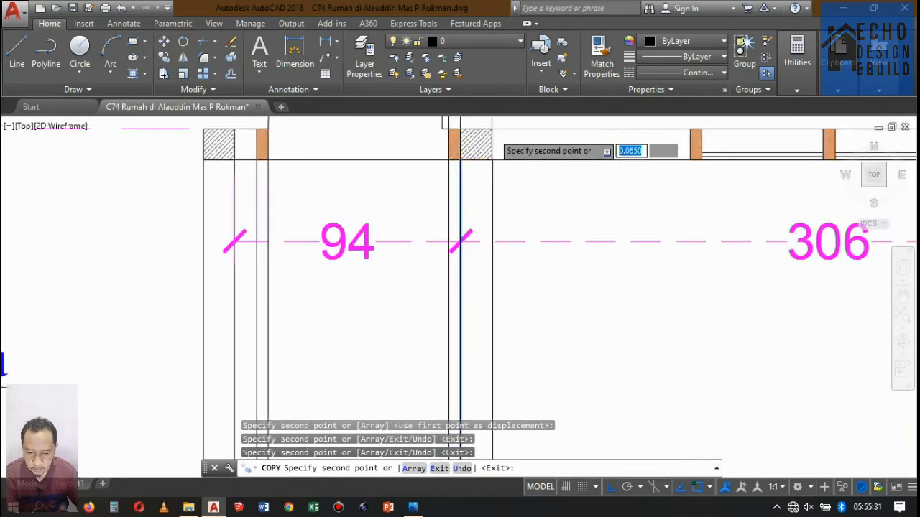
pyautogui.press('Return')
# Step: Match the four door projection lines to the red frame properties of the adjacent glazed window
pyautogui.write('ma')
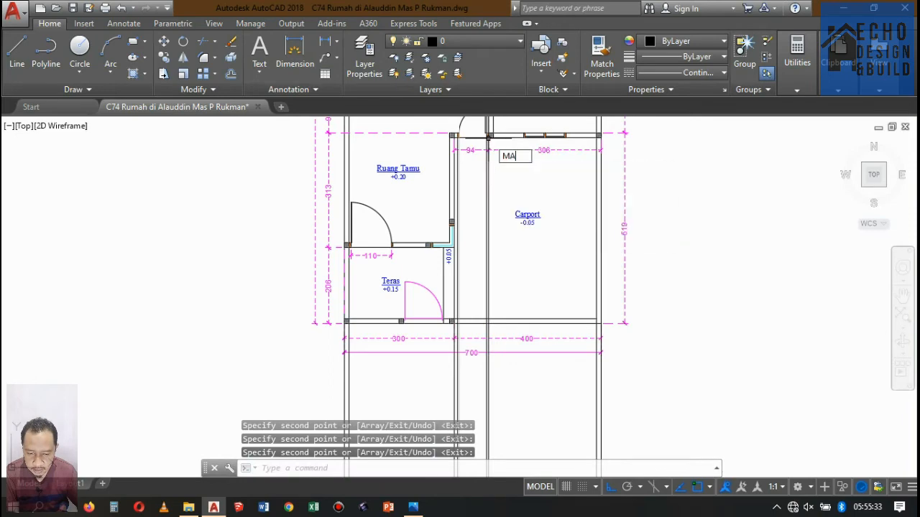
pyautogui.press('Return')
pyautogui.scroll(5, 455, 213)
pyautogui.scroll(-5, 462, 204)
pyautogui.scroll(2, 434, 302)
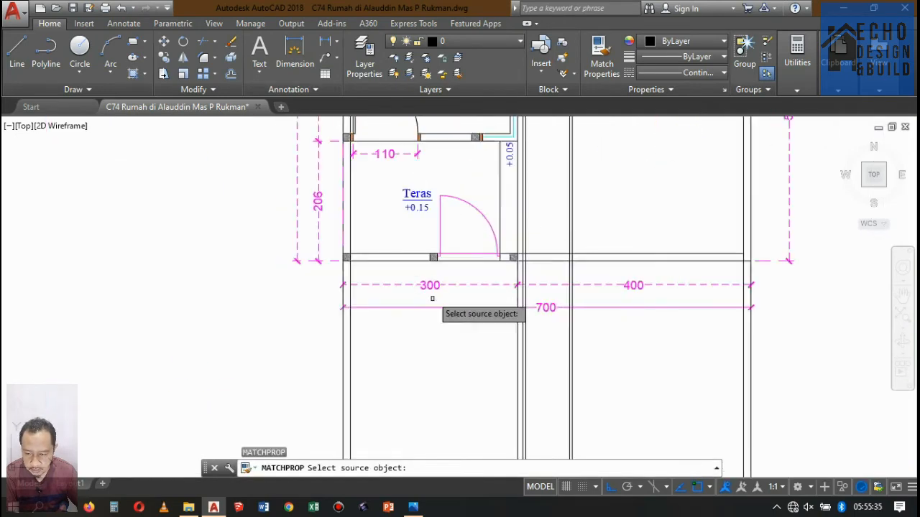
pyautogui.scroll(-10, 422, 172)
pyautogui.scroll(10, 432, 265)
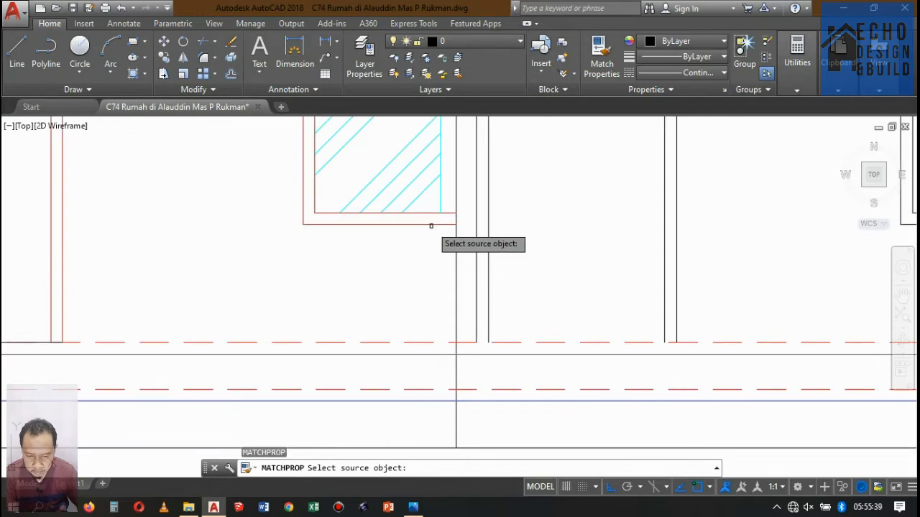
pyautogui.click(432, 224)
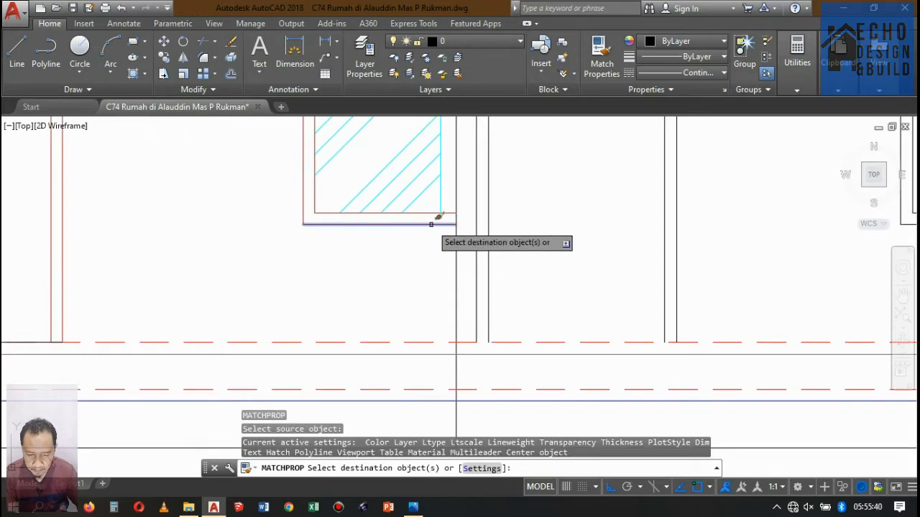
pyautogui.click(485, 191)
pyautogui.scroll(-3, 550, 228)
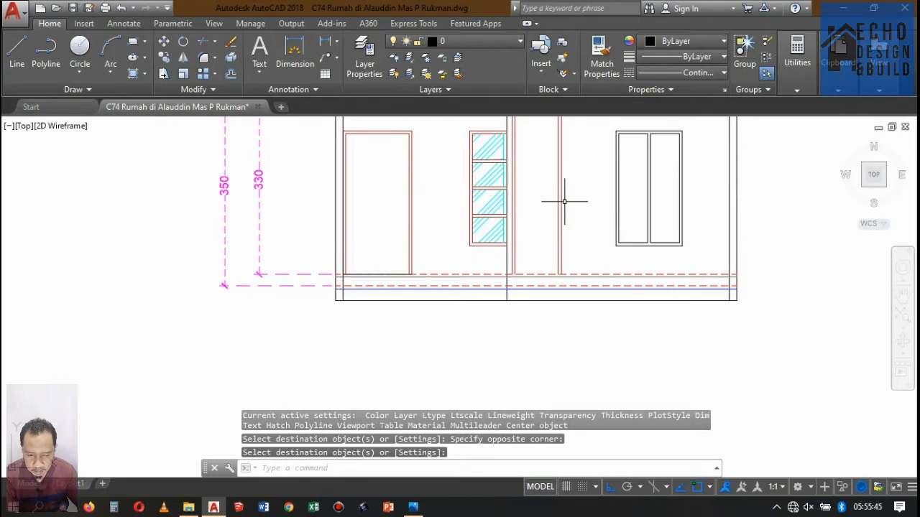
# Step: Offset the upper red dashed floor line upward by 2.1 to set the carport door's height
pyautogui.press('Return')
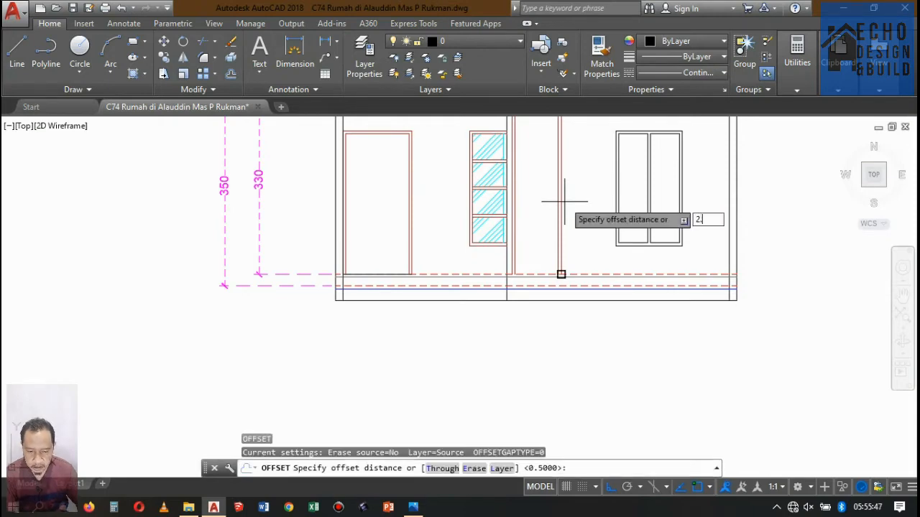
pyautogui.write('2.1')
pyautogui.press('Return')
pyautogui.scroll(3, 550, 237)
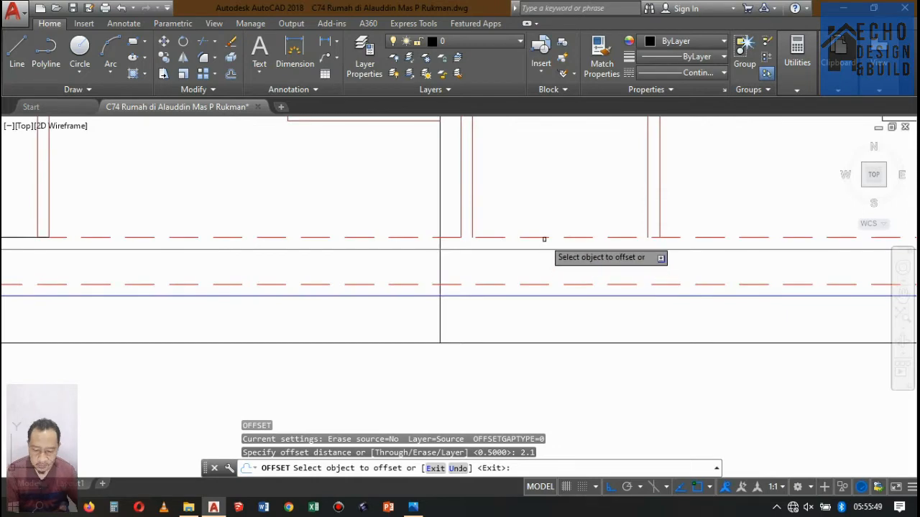
pyautogui.click(544, 238)
pyautogui.click(540, 147)
pyautogui.scroll(-3, 541, 302)
pyautogui.press('Return')
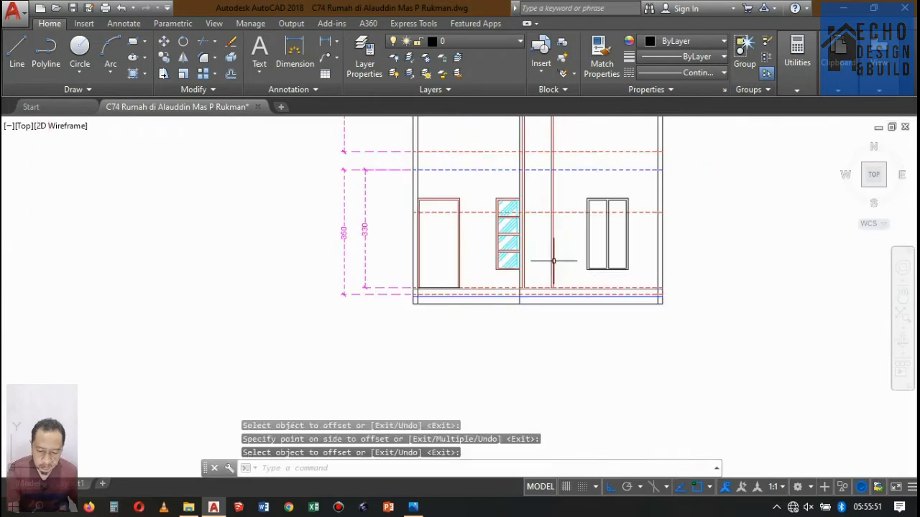
# Step: Draw the carport door's bottom line along the floor line between its two outer frame edges
pyautogui.scroll(2, 540, 204)
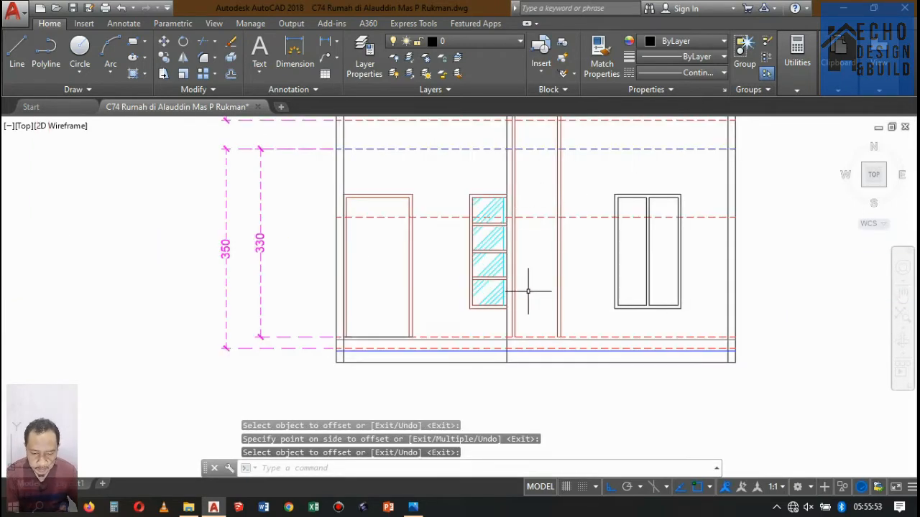
pyautogui.write('l')
pyautogui.press('Return')
pyautogui.scroll(6, 530, 291)
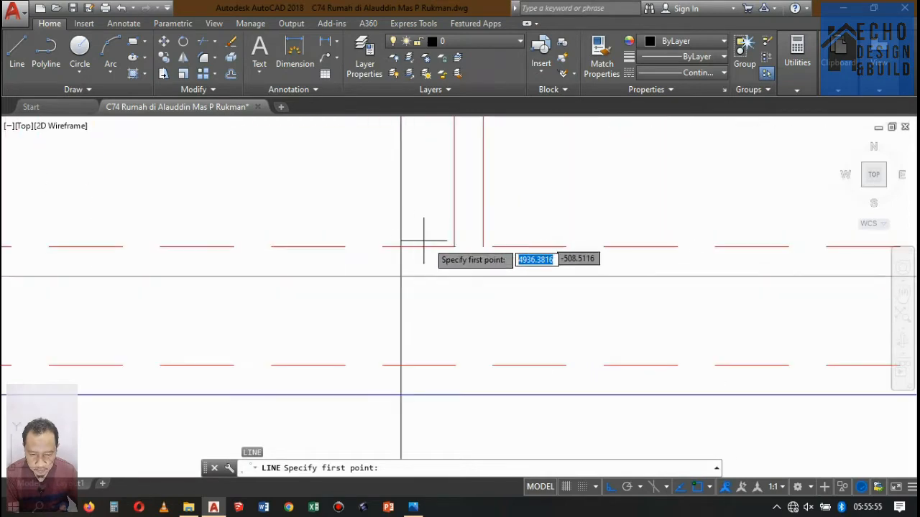
pyautogui.click(447, 246)
pyautogui.scroll(-5, 548, 247)
pyautogui.scroll(3, 604, 252)
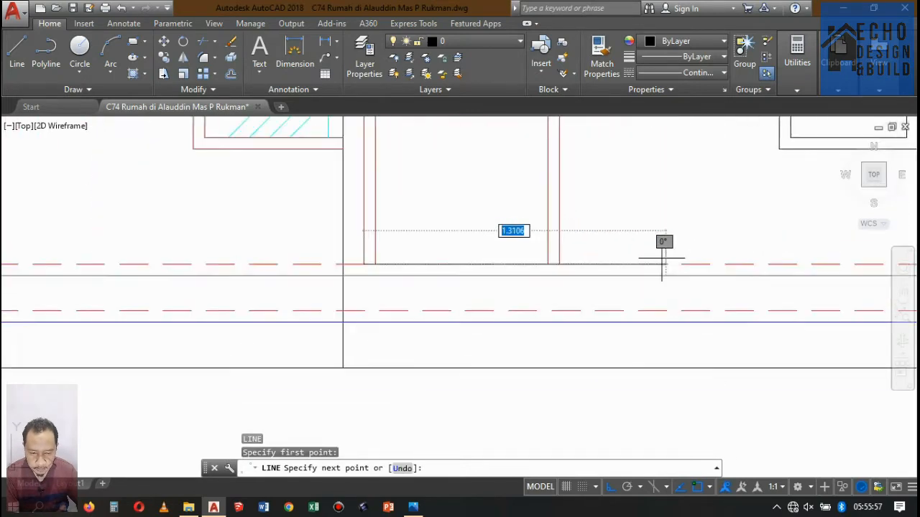
pyautogui.click(559, 266)
pyautogui.scroll(-8, 570, 306)
pyautogui.press('Return')
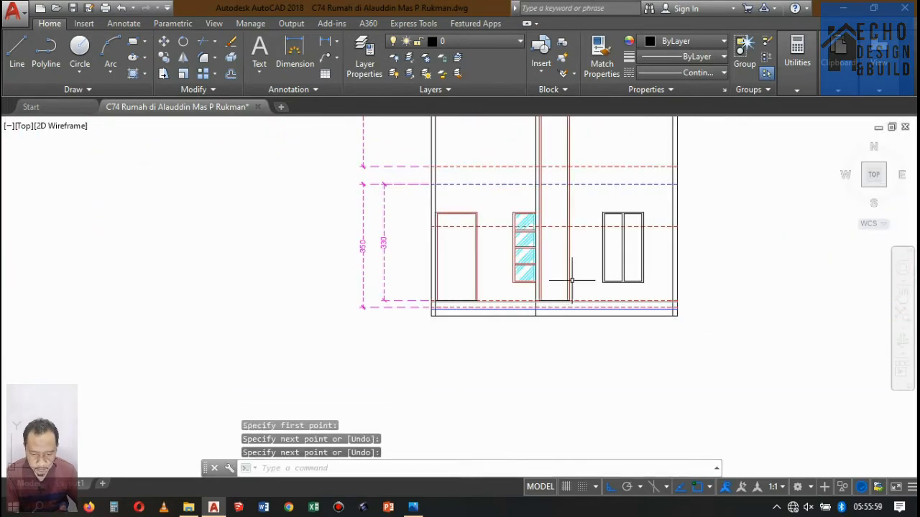
# Step: Offset the carport door's dashed head line upward by 0.05 for the frame thickness
pyautogui.scroll(4, 571, 231)
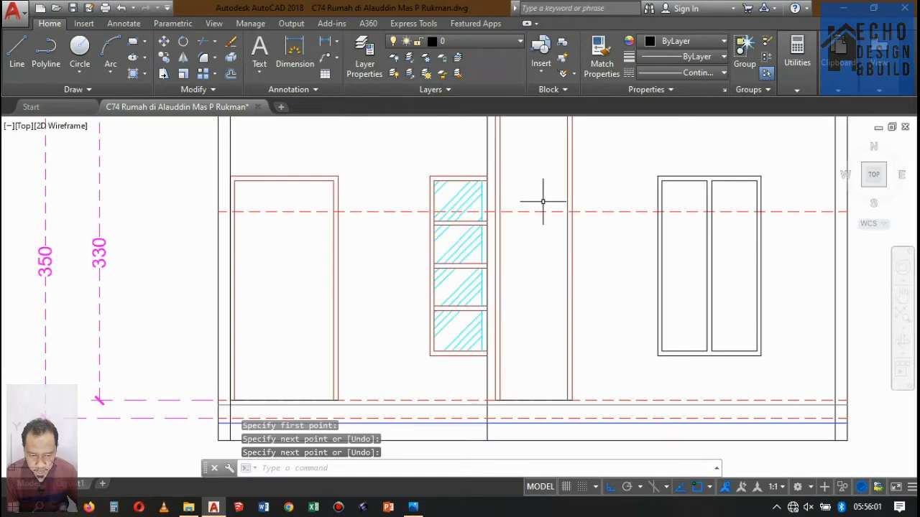
pyautogui.write('o')
pyautogui.press('Return')
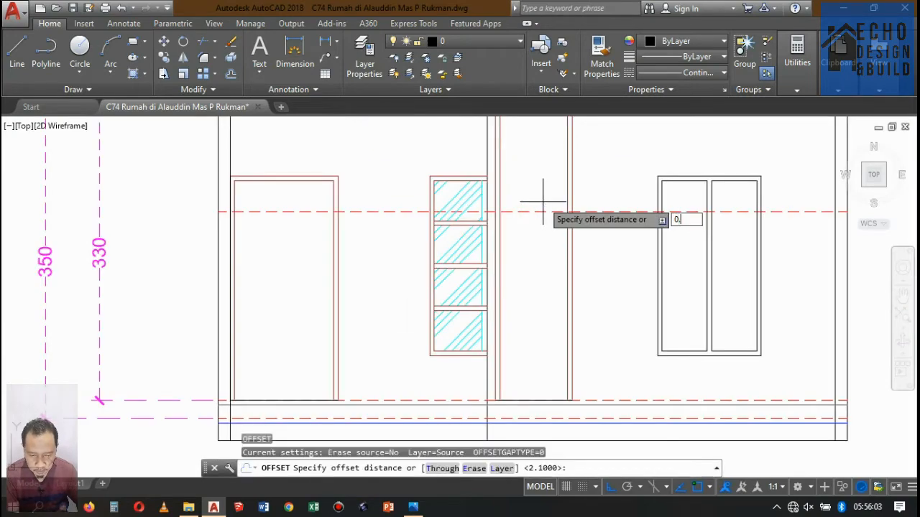
pyautogui.press('Return')
pyautogui.scroll(5, 544, 201)
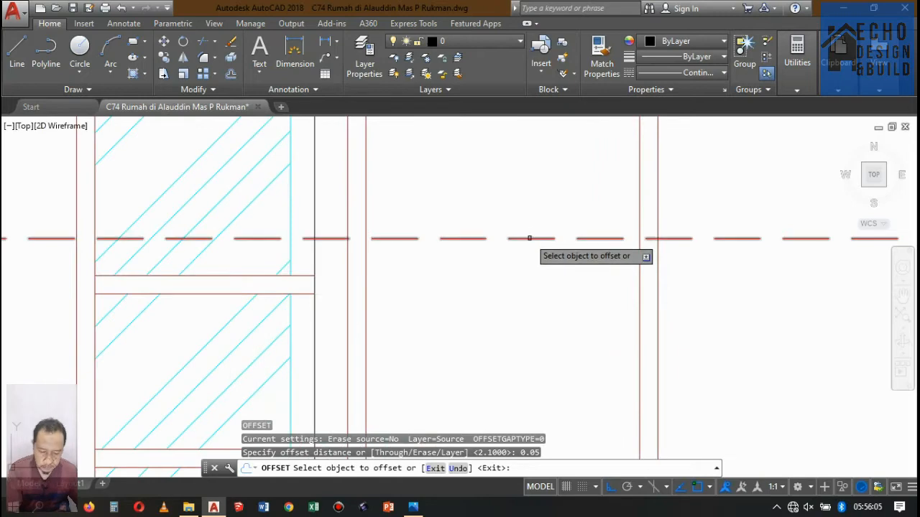
pyautogui.click(529, 237)
pyautogui.click(523, 189)
pyautogui.press('Return')
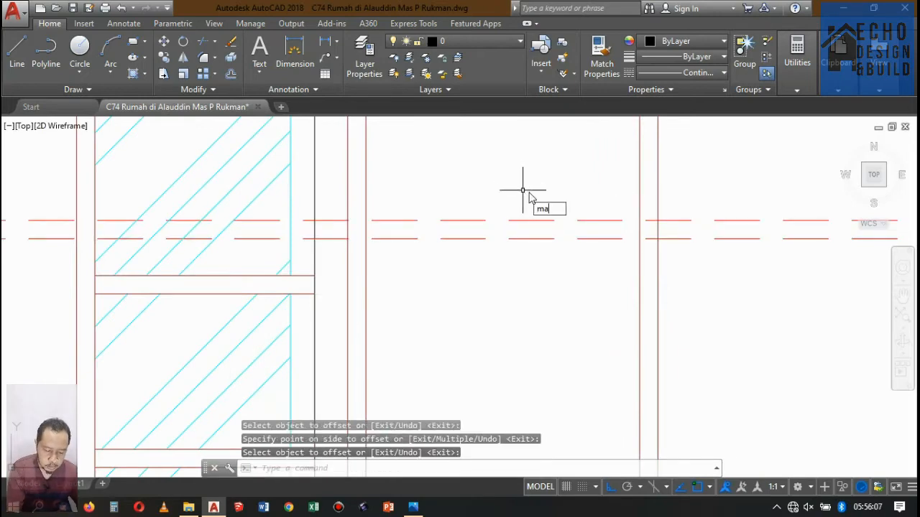
# Step: Match the two dashed head lines to the solid red properties of the door's vertical frame line
pyautogui.write('ma')
pyautogui.press('Return')
pyautogui.click(659, 259)
pyautogui.click(585, 245)
pyautogui.click(522, 176)
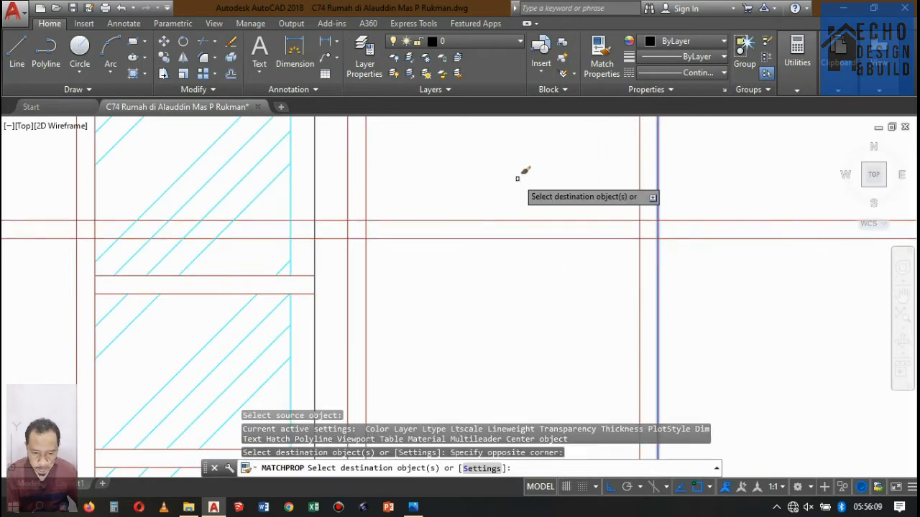
pyautogui.press('Return')
# Step: Trim the two head lines where they extend past the carport door's right outer frame edge
pyautogui.write('tr')
pyautogui.press('Return')
pyautogui.click(702, 282)
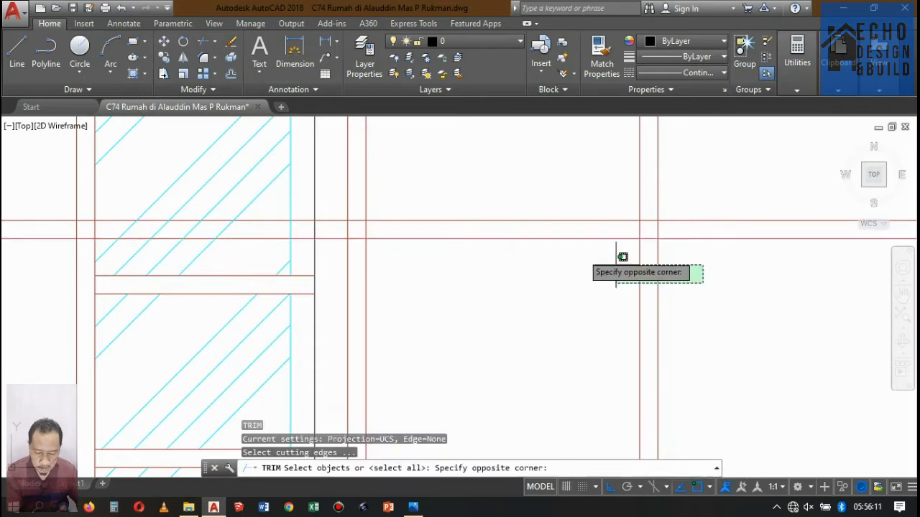
pyautogui.click(340, 199)
pyautogui.press('Return')
pyautogui.click(716, 269)
pyautogui.click(689, 209)
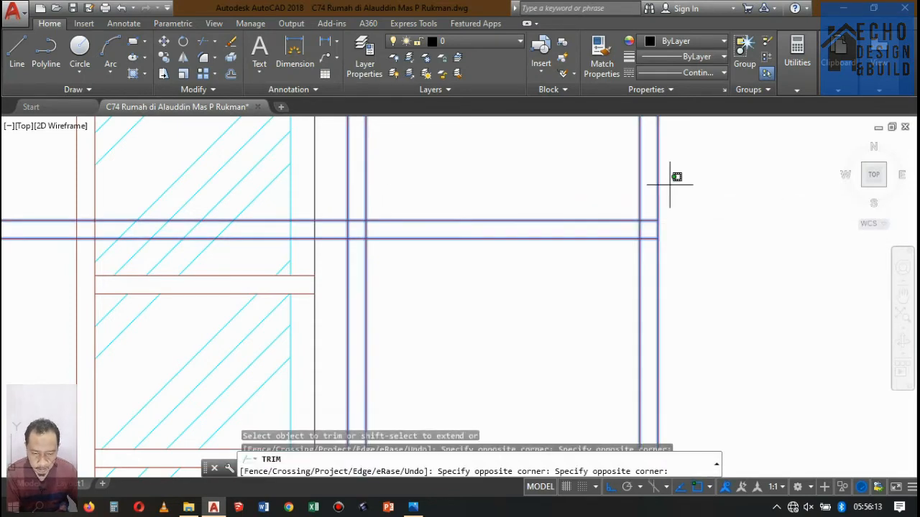
# Step: Trim the vertical frame lines above the door head and the head lines beyond the left outer frame edge
pyautogui.click(677, 177)
pyautogui.click(610, 178)
pyautogui.click(396, 180)
pyautogui.click(338, 174)
pyautogui.click(337, 261)
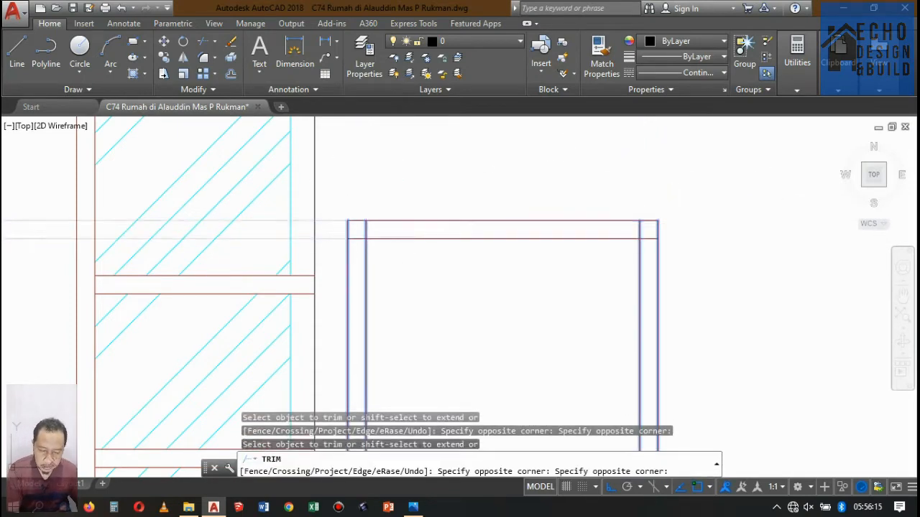
pyautogui.click(339, 243)
pyautogui.click(335, 246)
pyautogui.click(335, 195)
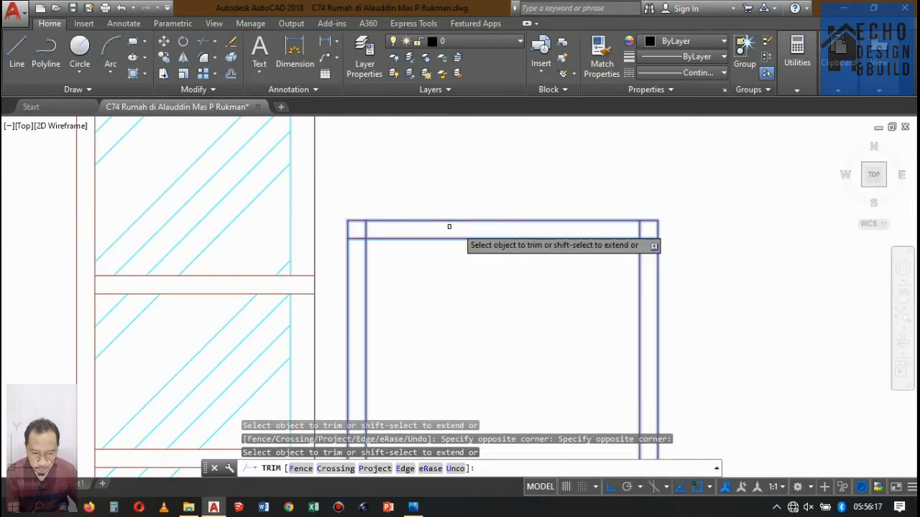
# Step: Trim the crossing frame lines at the upper-right corner of the carport door to form a clean inner corner
pyautogui.press('Return')
pyautogui.scroll(-3, 558, 191)
pyautogui.scroll(2, 568, 187)
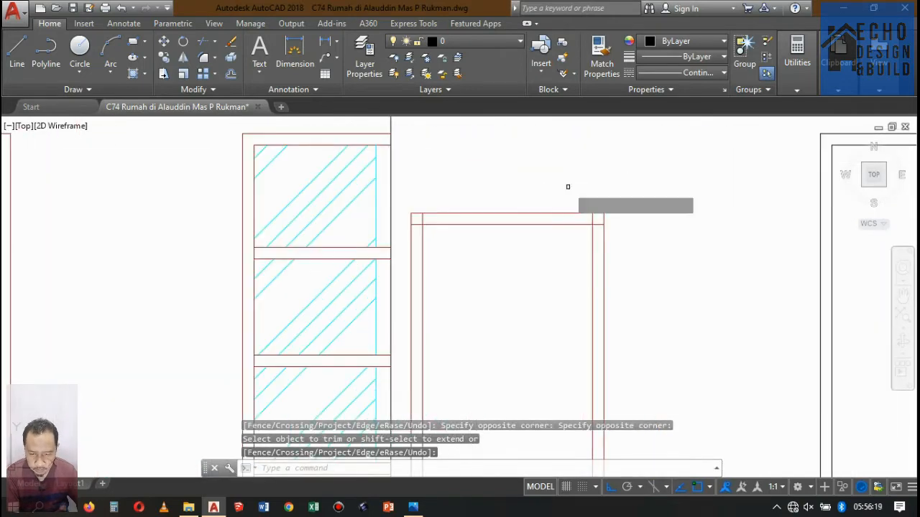
pyautogui.press('Return')
pyautogui.press('Return')
pyautogui.scroll(6, 568, 187)
pyautogui.click(612, 294)
pyautogui.click(587, 247)
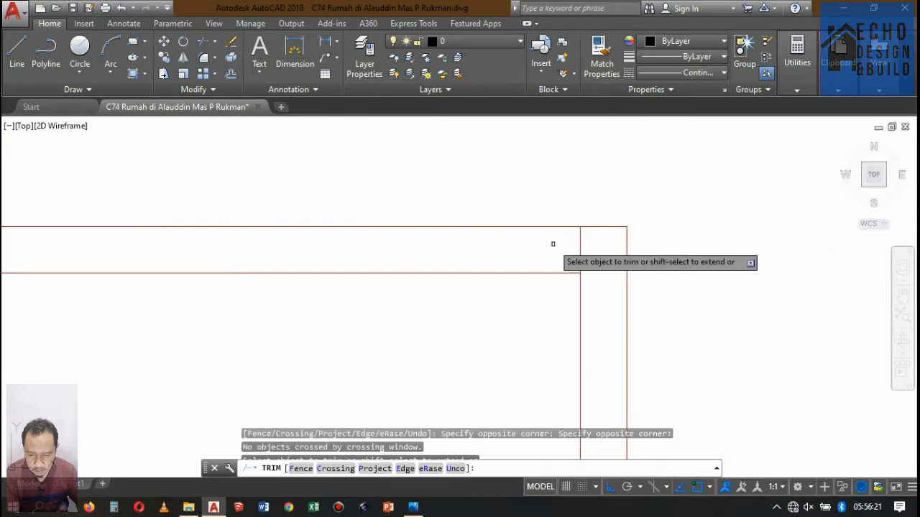
pyautogui.scroll(-2, 636, 261)
pyautogui.scroll(3, 611, 263)
pyautogui.click(636, 227)
pyautogui.click(623, 233)
pyautogui.scroll(-2, 660, 254)
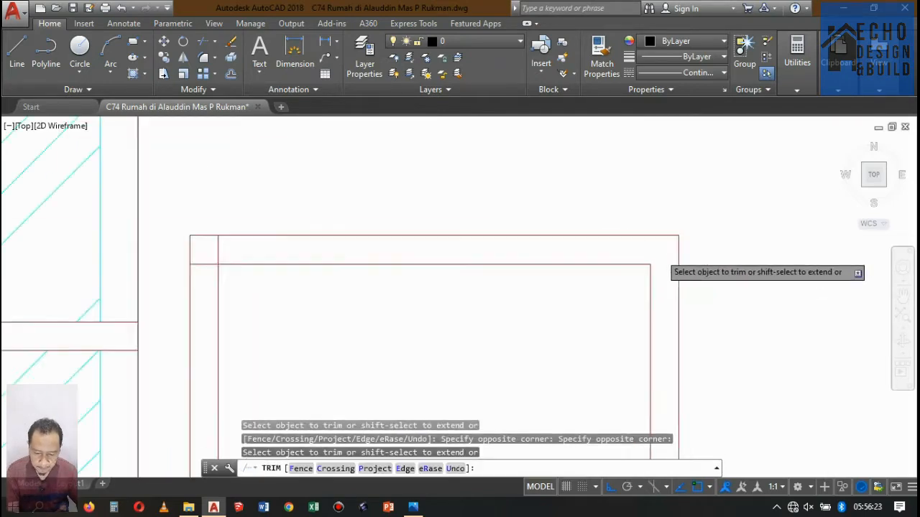
# Step: Trim the crossing frame lines at the upper-left corner of the carport door to form a clean inner corner
pyautogui.scroll(-2, 659, 254)
pyautogui.scroll(4, 383, 243)
pyautogui.click(402, 268)
pyautogui.click(364, 263)
pyautogui.click(362, 297)
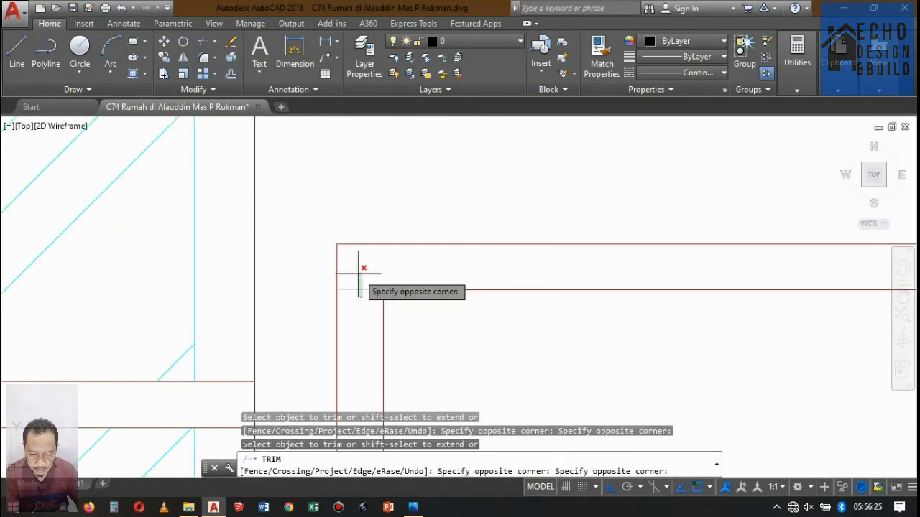
pyautogui.click(359, 273)
pyautogui.scroll(-6, 391, 277)
pyautogui.press('Return')
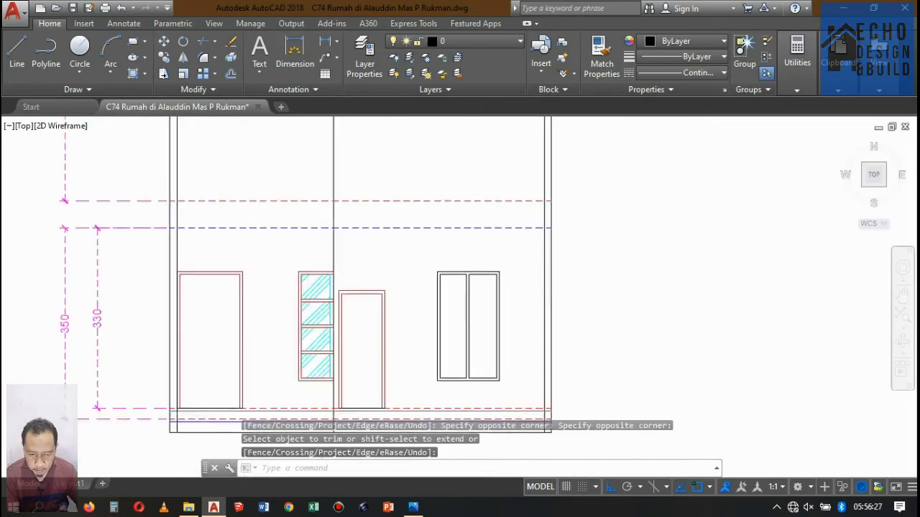
# Step: Match all lines of the double-pane window to the red line properties of the carport door frame
pyautogui.scroll(-1, 411, 267)
pyautogui.scroll(1, 410, 267)
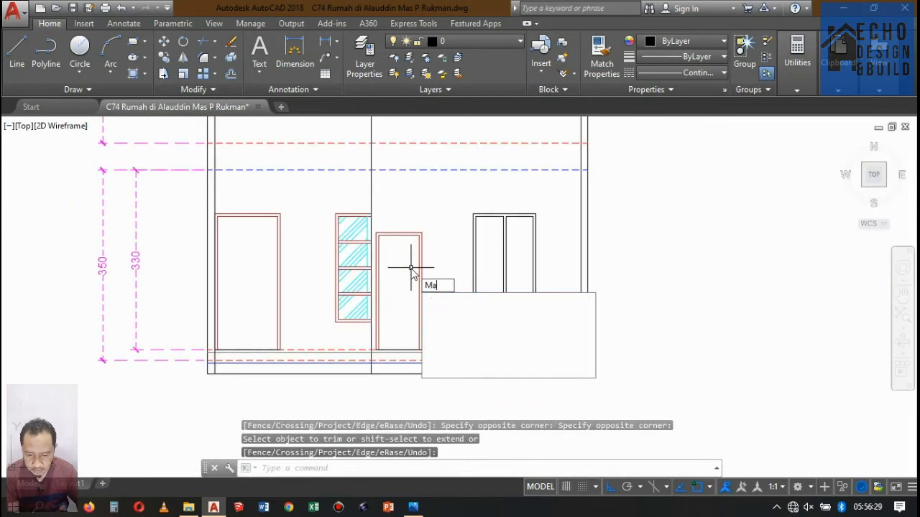
pyautogui.write('Ma')
pyautogui.press('Return')
pyautogui.click(421, 255)
pyautogui.click(466, 194)
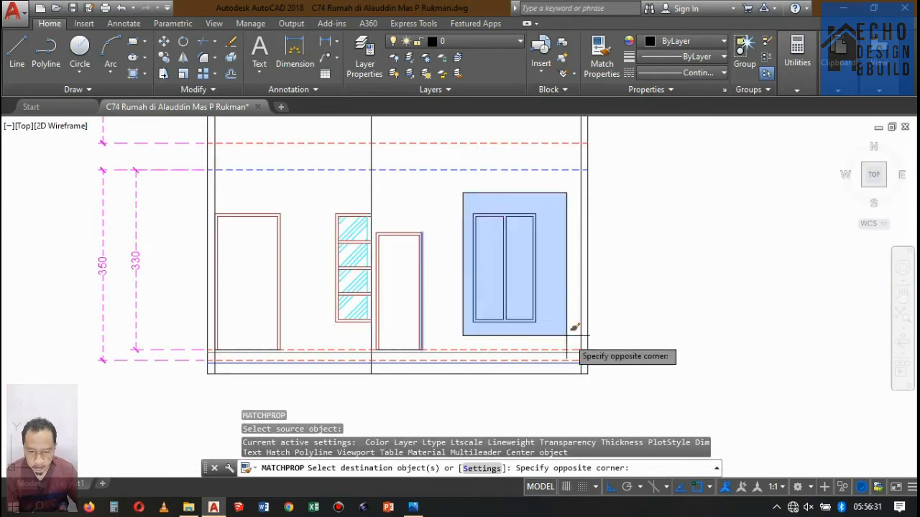
pyautogui.click(563, 329)
pyautogui.press('Return')
pyautogui.scroll(4, 509, 237)
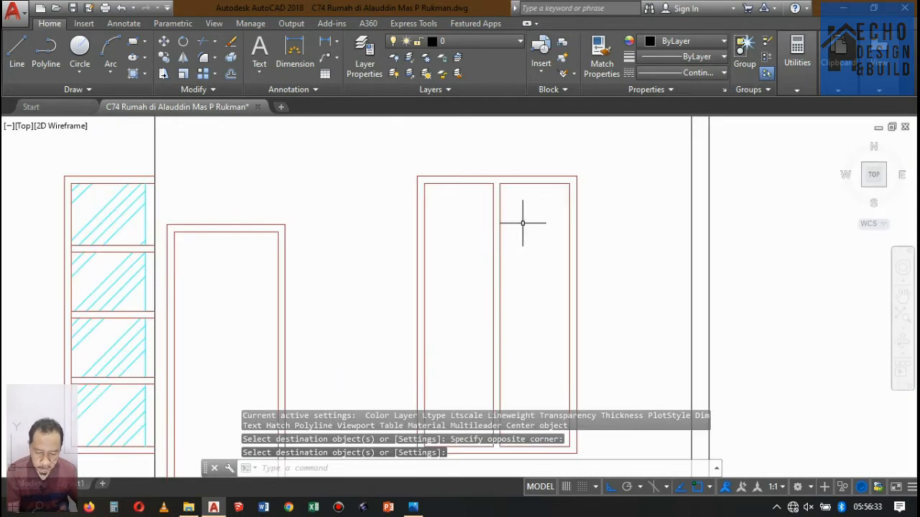
pyautogui.press('Escape')
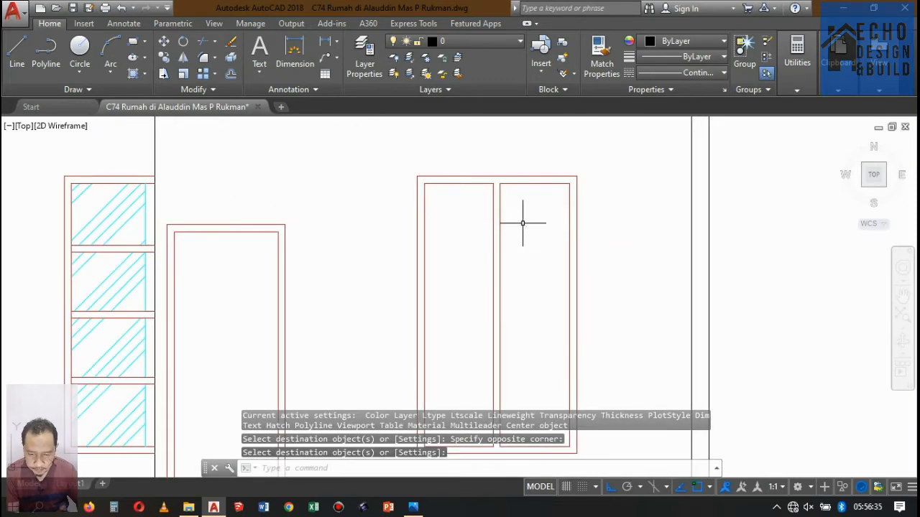
# Step: Draw a rectangle filling the inner opening of the double window's right pane from corner to corner
pyautogui.write('rec')
pyautogui.press('Return')
pyautogui.scroll(2, 525, 213)
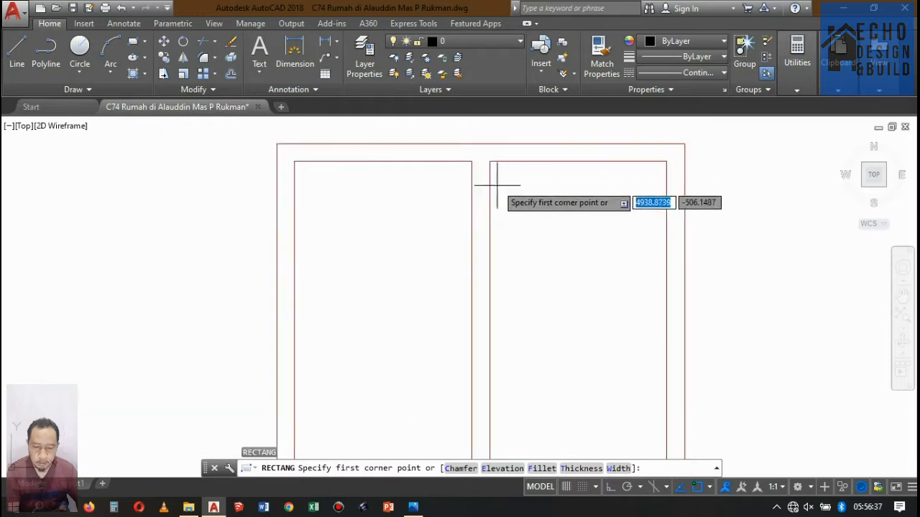
pyautogui.scroll(-3, 489, 160)
pyautogui.click(506, 187)
pyautogui.scroll(2, 550, 296)
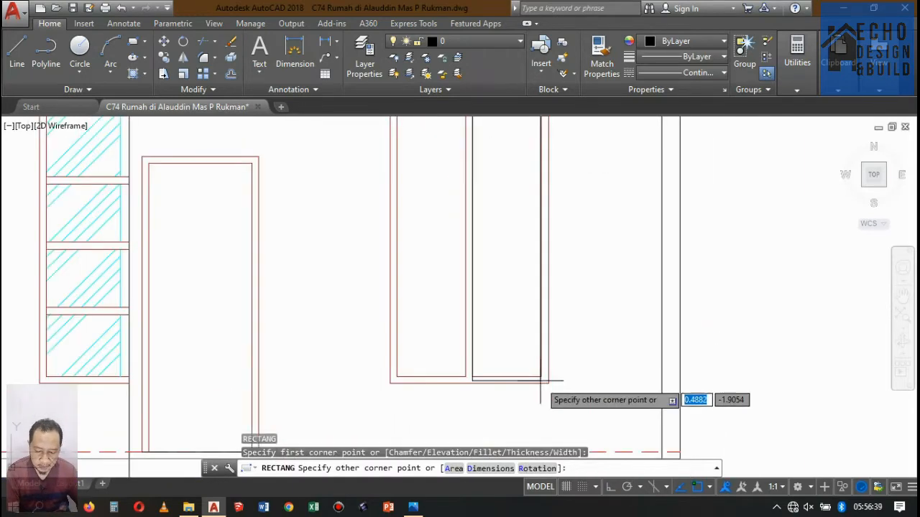
pyautogui.click(541, 376)
pyautogui.write('o')
pyautogui.press('Return')
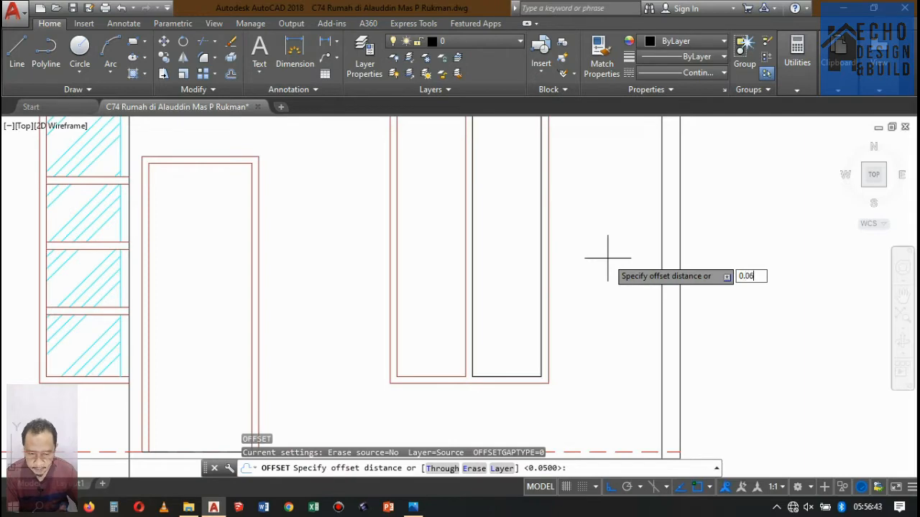
pyautogui.write('0.06')
pyautogui.press('Return')
pyautogui.click(541, 232)
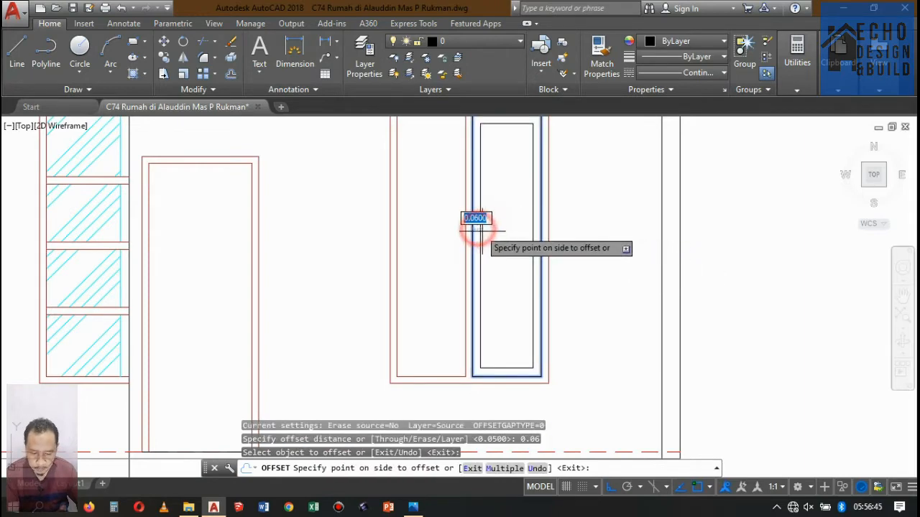
pyautogui.press('Escape')
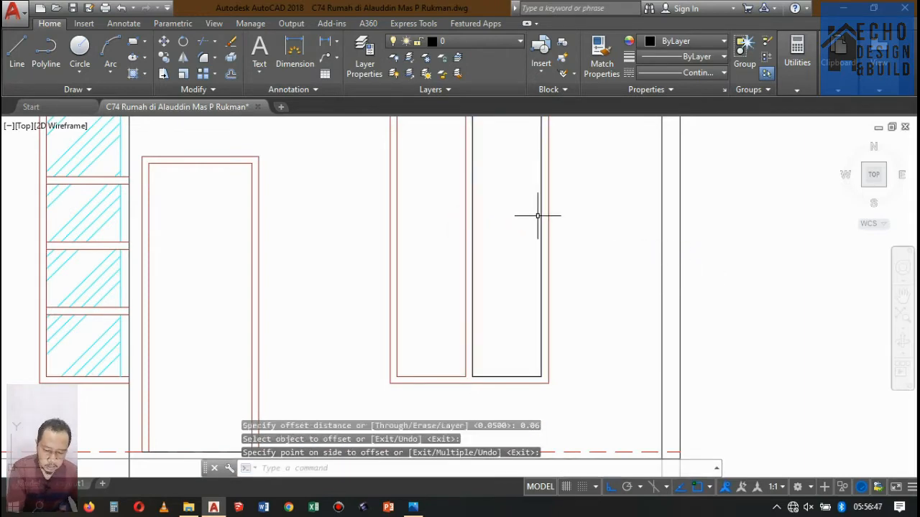
pyautogui.hotkey('ctrl', 'z')
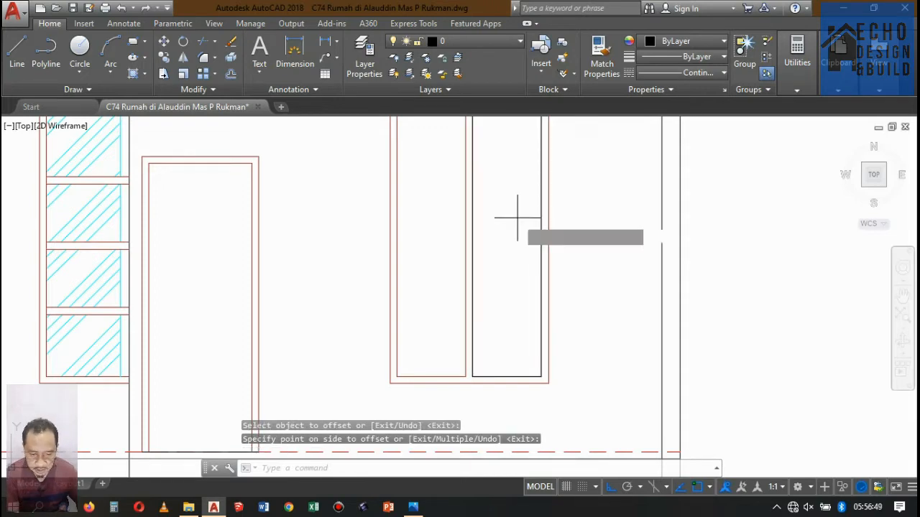
# Step: Offset the right pane's rectangle inward by 0.06 for the sash, and erase the original outer rectangle
pyautogui.write('o')
pyautogui.press('Return')
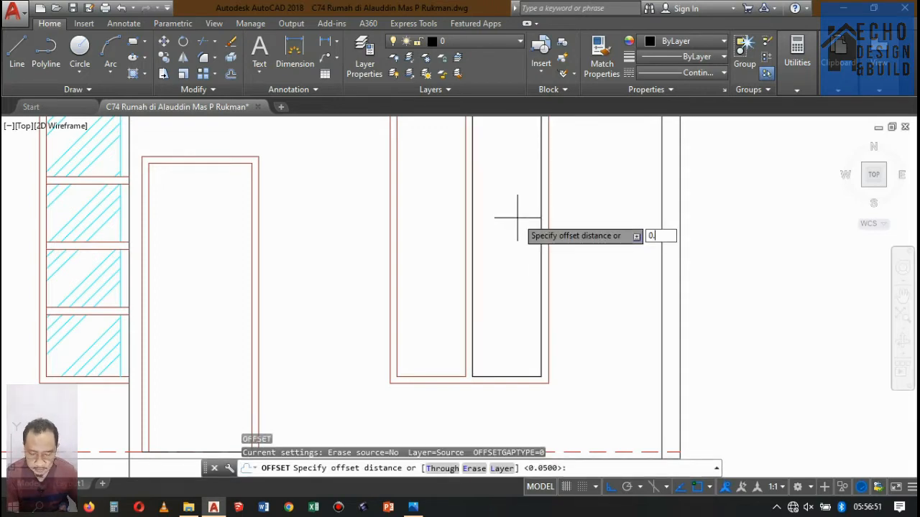
pyautogui.press('Return')
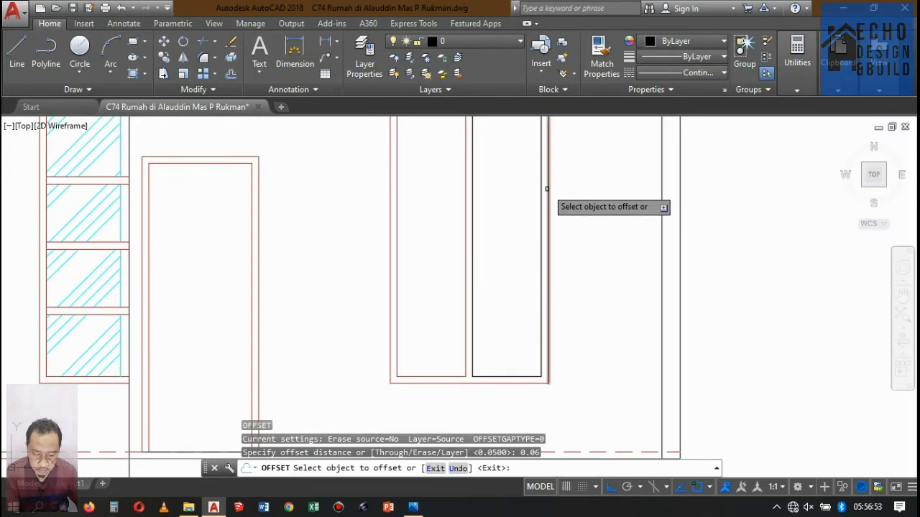
pyautogui.click(539, 191)
pyautogui.click(505, 190)
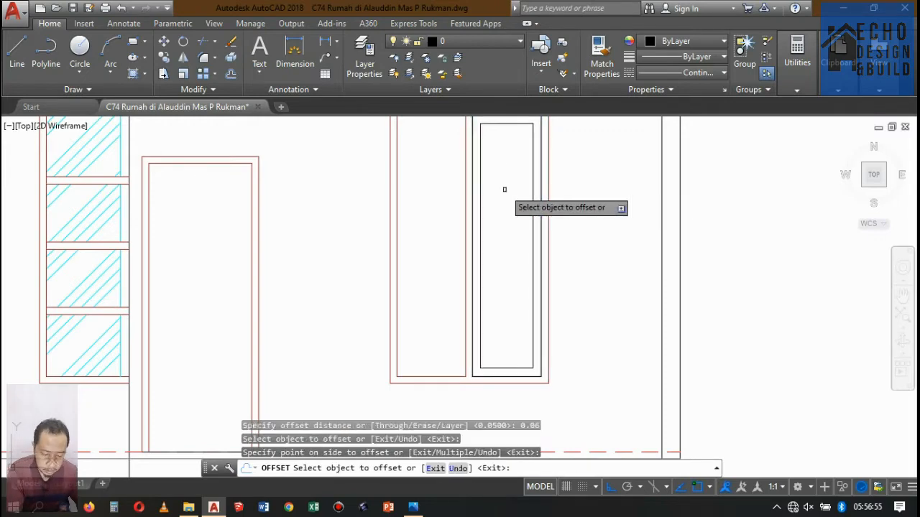
pyautogui.press('Return')
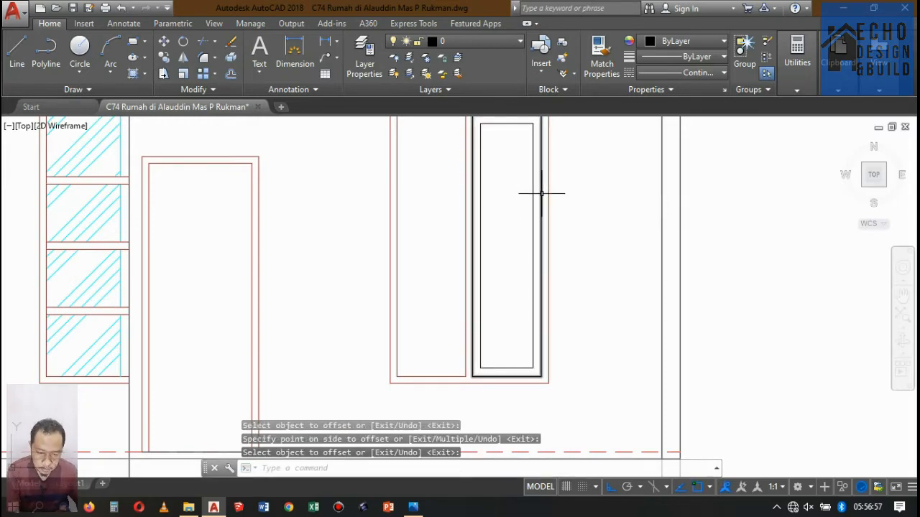
pyautogui.click(541, 192)
pyautogui.press('Delete')
# Step: Match the right pane's inner sash rectangle to the red properties of the window frame line
pyautogui.scroll(-5, 561, 215)
pyautogui.scroll(8, 551, 256)
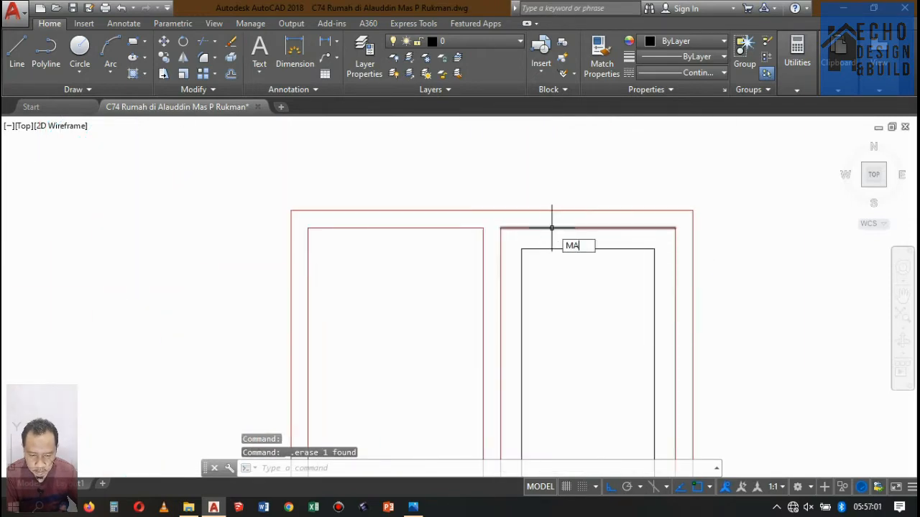
pyautogui.write('MA')
pyautogui.press('Return')
pyautogui.click(557, 227)
pyautogui.click(558, 263)
pyautogui.click(548, 242)
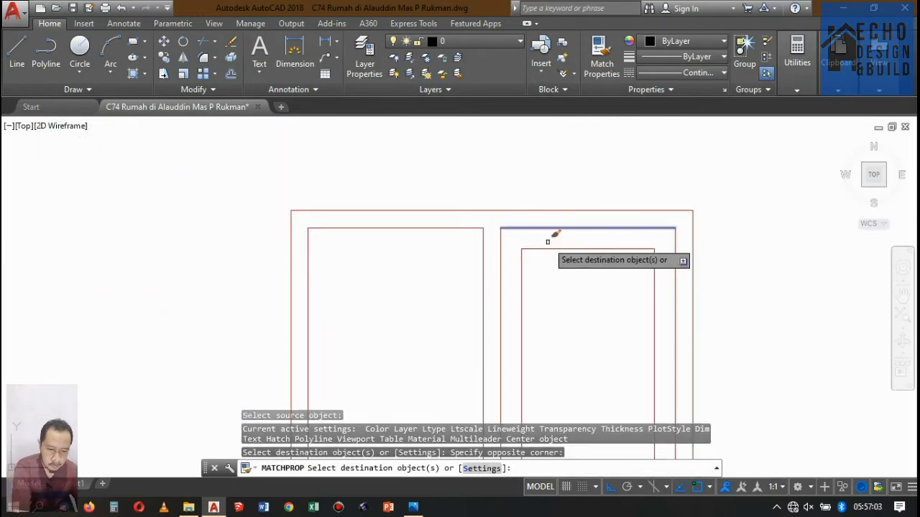
pyautogui.press('Return')
# Step: Copy the right pane's sash rectangle horizontally from its upper-left corner into the window's left pane
pyautogui.click(542, 264)
pyautogui.click(488, 196)
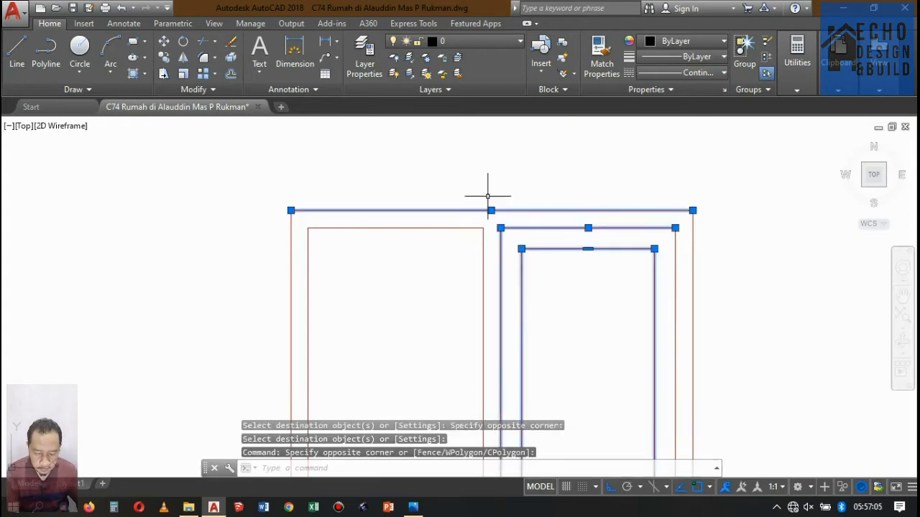
pyautogui.press('Escape')
pyautogui.click(556, 248)
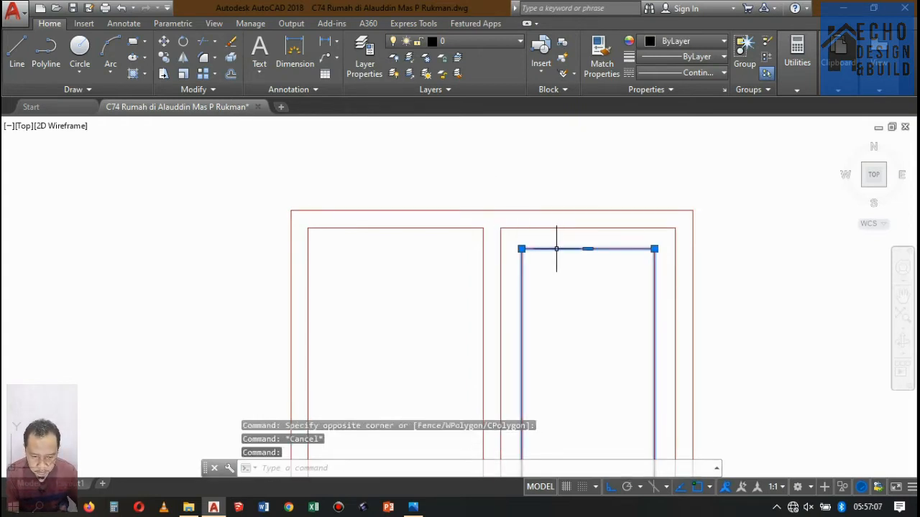
pyautogui.click(165, 59)
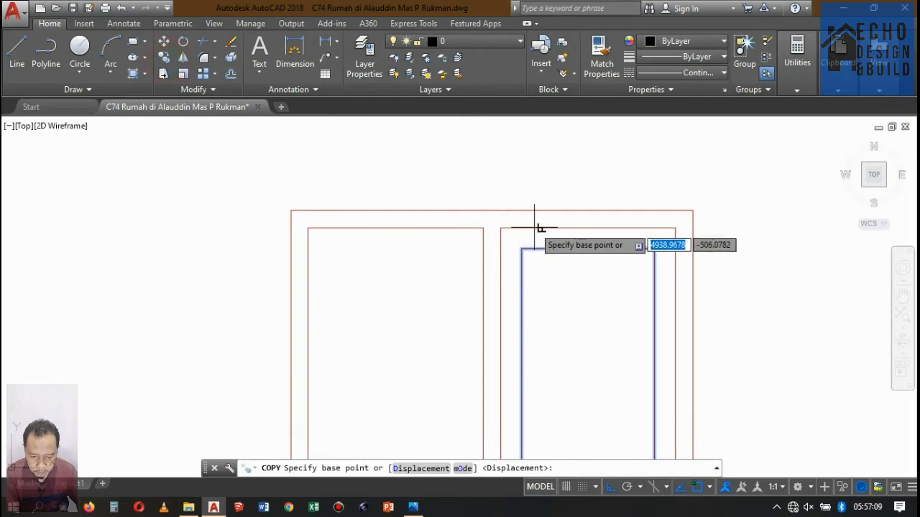
pyautogui.click(521, 249)
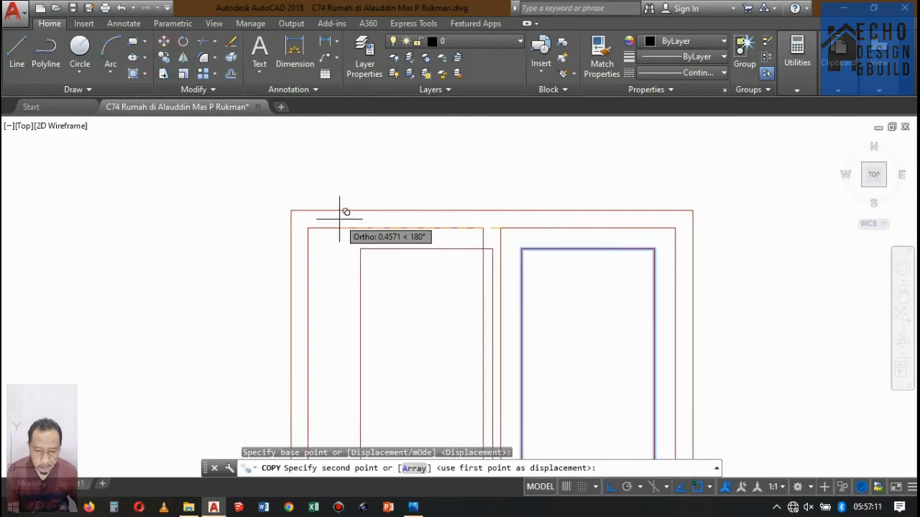
pyautogui.scroll(-8, 523, 249)
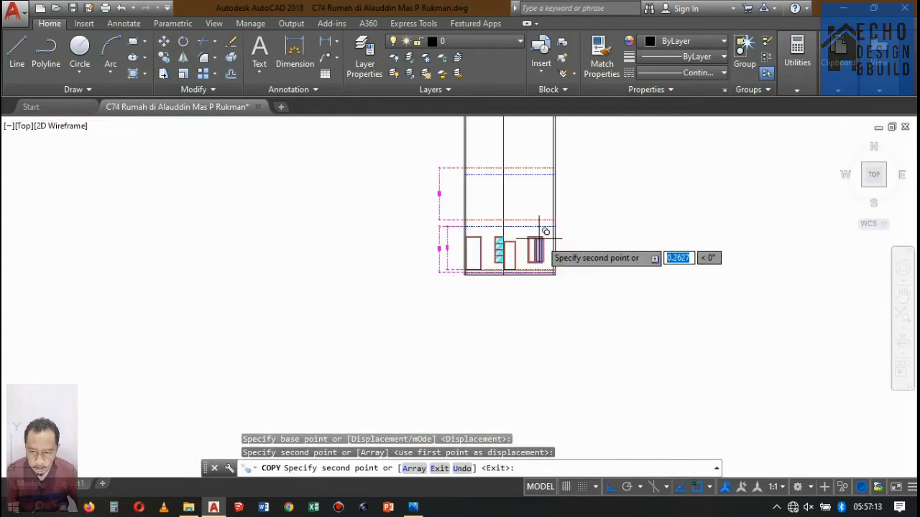
pyautogui.press('Return')
# Step: Hatch the glass areas of both window panes with the ANSI34 pattern in cyan at scale 0.5
pyautogui.scroll(4, 544, 244)
pyautogui.scroll(-4, 544, 251)
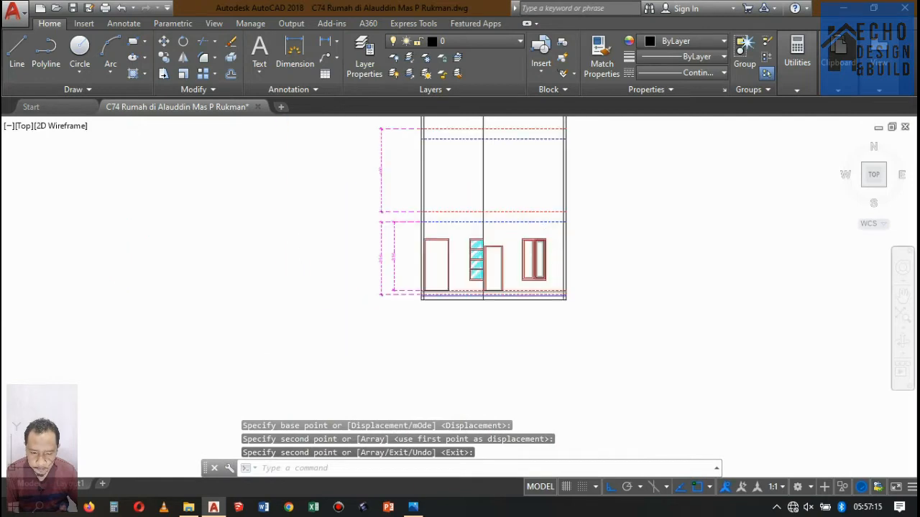
pyautogui.write('H')
pyautogui.press('Return')
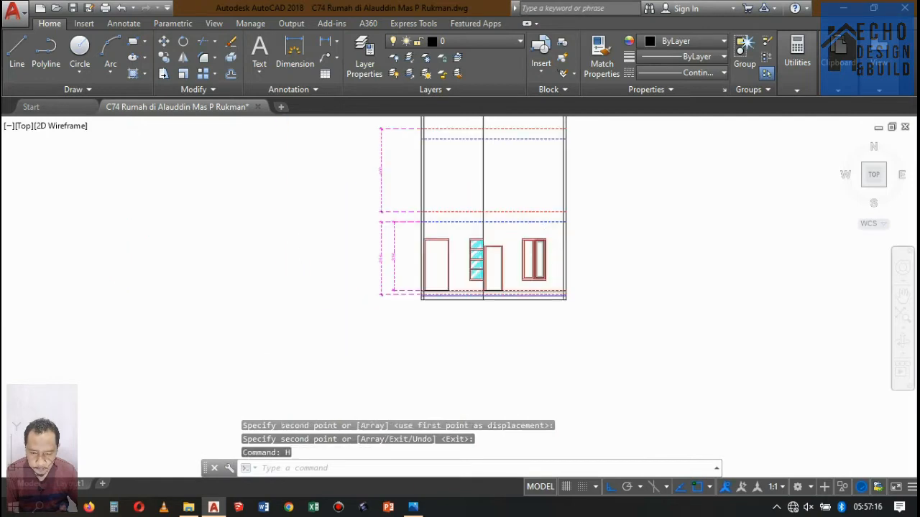
pyautogui.scroll(4, 543, 251)
pyautogui.click(544, 248)
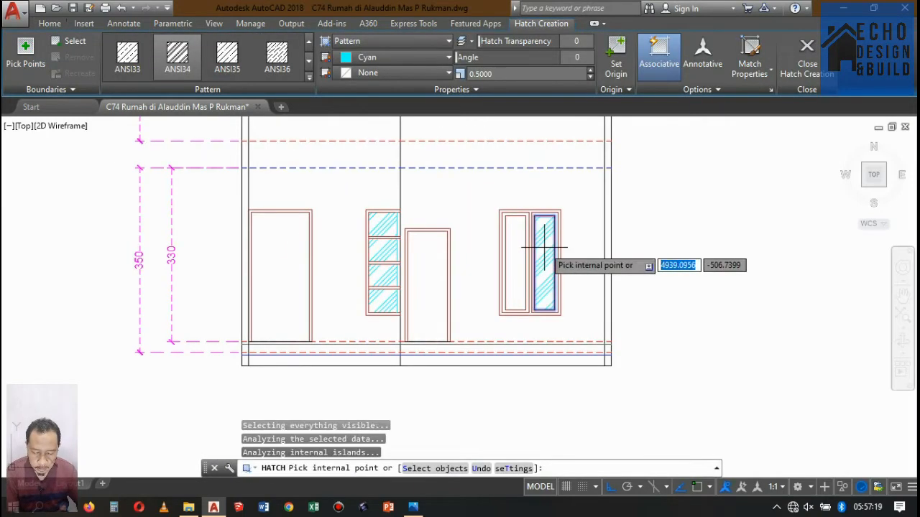
pyautogui.click(516, 250)
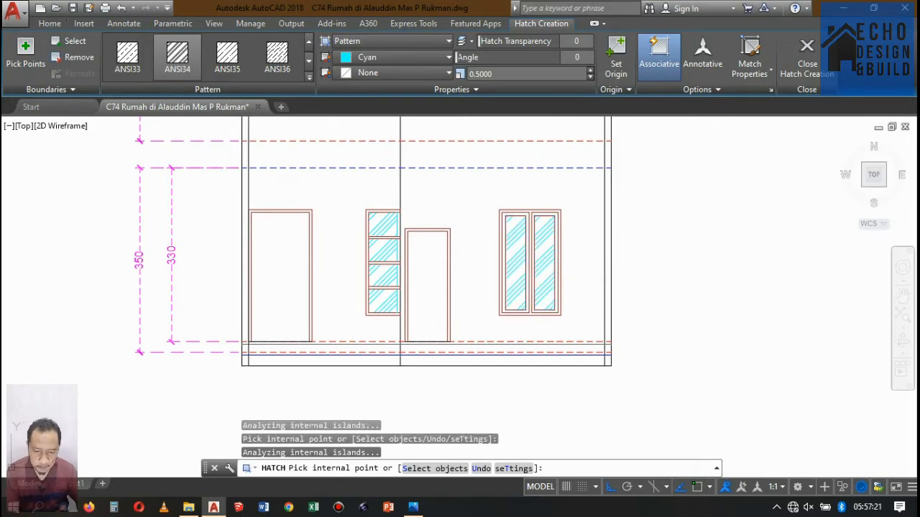
pyautogui.press('Return')
# Step: Review the ground-floor openings of the elevation and their position below the floor plans
pyautogui.scroll(-3, 514, 216)
pyautogui.scroll(4, 513, 209)
pyautogui.scroll(-4, 507, 237)
pyautogui.scroll(2, 504, 263)
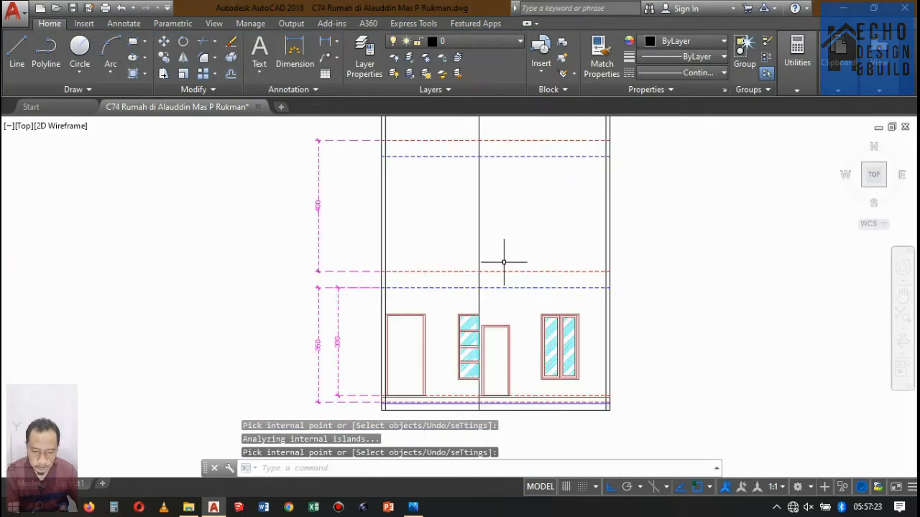
pyautogui.scroll(-5, 504, 262)
pyautogui.scroll(4, 503, 238)
pyautogui.scroll(-5, 493, 199)
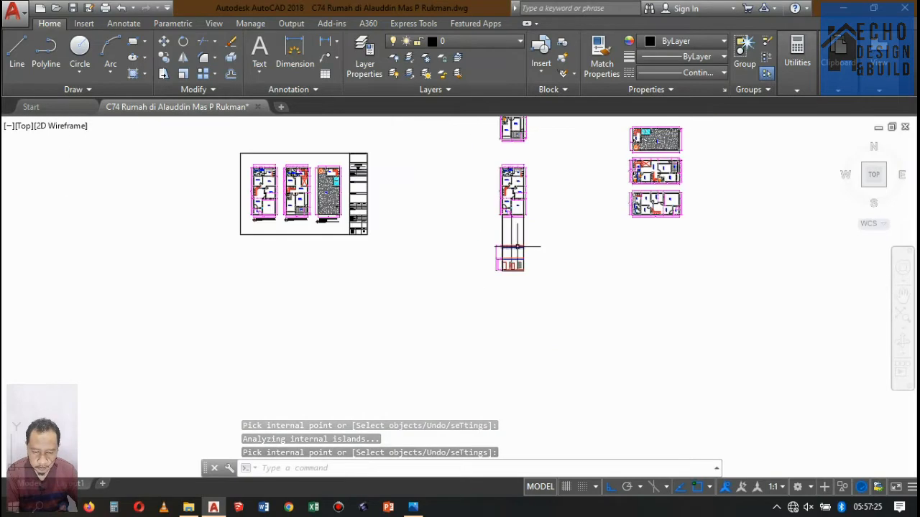
pyautogui.scroll(5, 517, 244)
pyautogui.scroll(-2, 519, 242)
pyautogui.scroll(4, 517, 242)
pyautogui.scroll(-5, 518, 246)
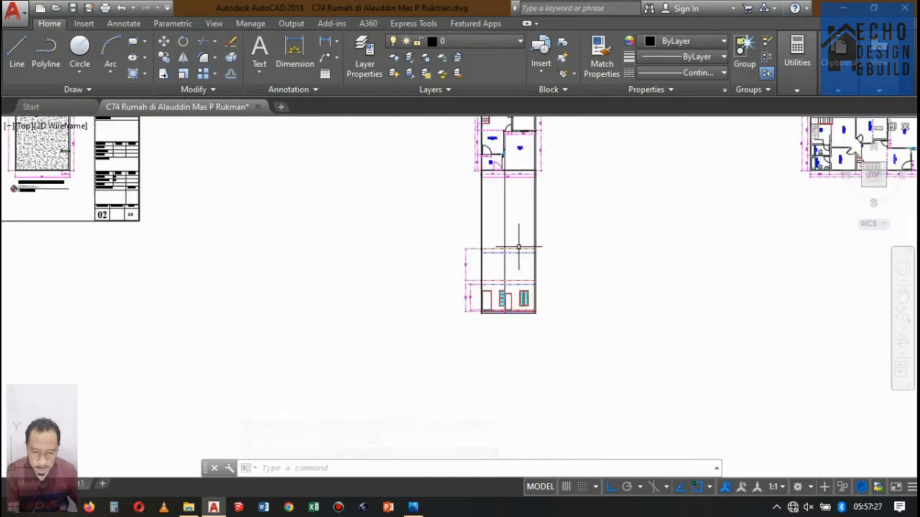
# Step: Examine the ground-floor plan and how its walls and openings project onto the front elevation below it
pyautogui.scroll(-3, 521, 216)
pyautogui.scroll(10, 503, 208)
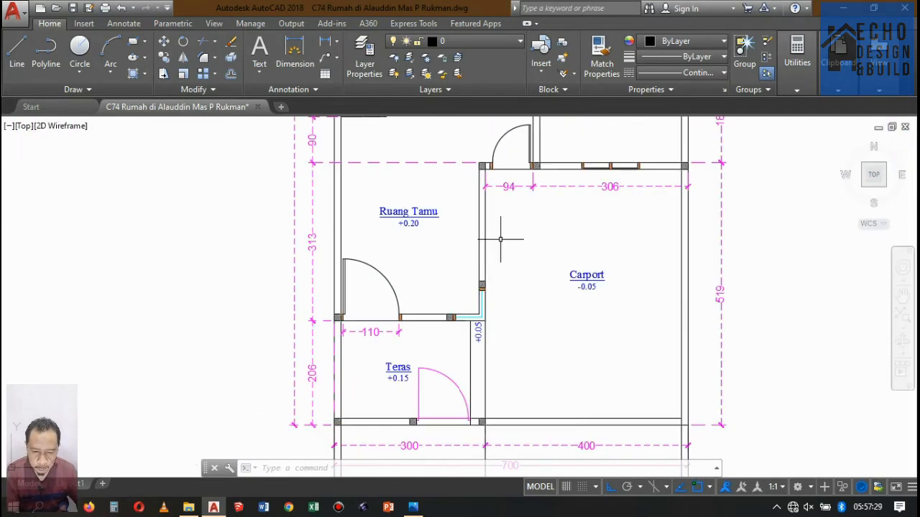
pyautogui.scroll(-4, 501, 239)
pyautogui.scroll(7, 524, 261)
pyautogui.scroll(-8, 499, 246)
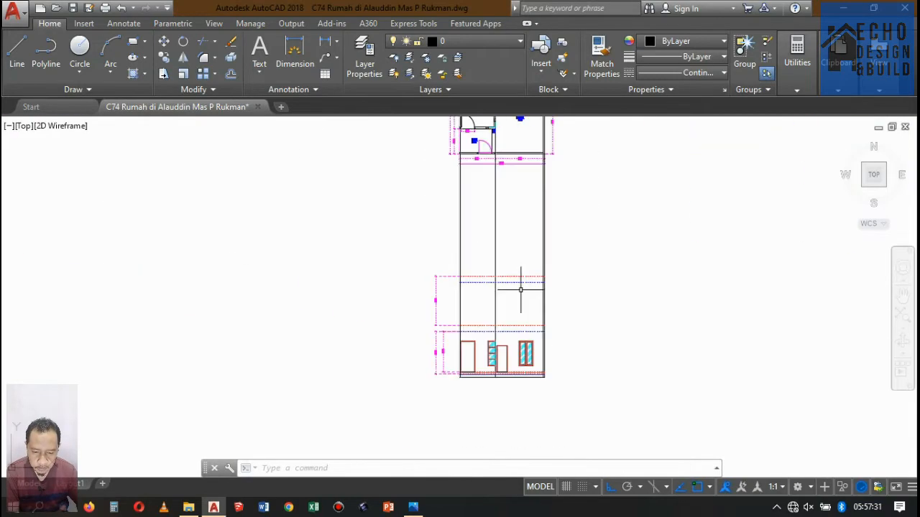
pyautogui.scroll(3, 518, 291)
pyautogui.scroll(-3, 516, 294)
pyautogui.scroll(2, 511, 270)
pyautogui.scroll(-3, 510, 273)
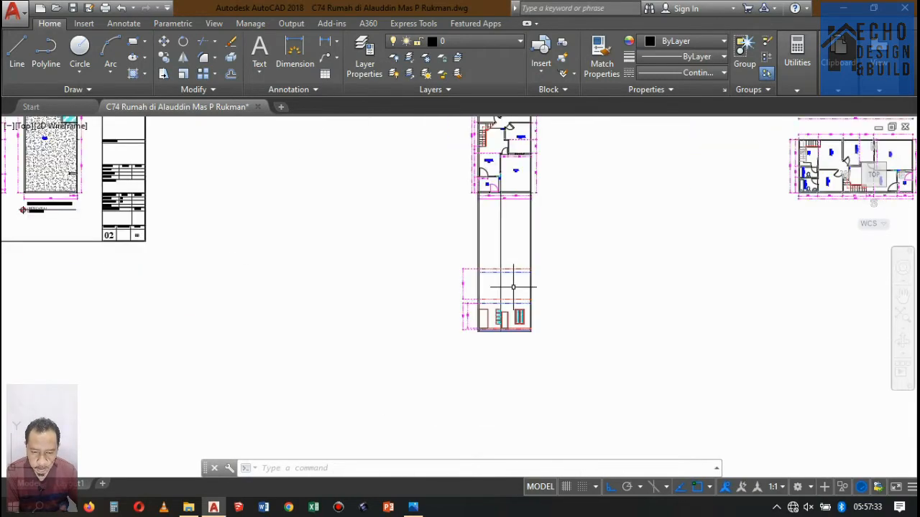
pyautogui.scroll(-2, 512, 291)
pyautogui.scroll(4, 511, 238)
pyautogui.scroll(-5, 511, 212)
pyautogui.scroll(6, 511, 215)
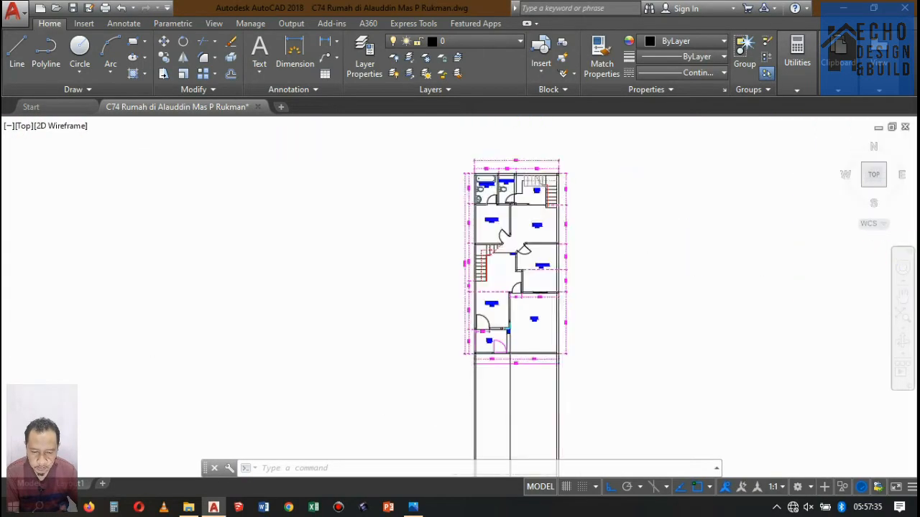
pyautogui.scroll(-2, 515, 221)
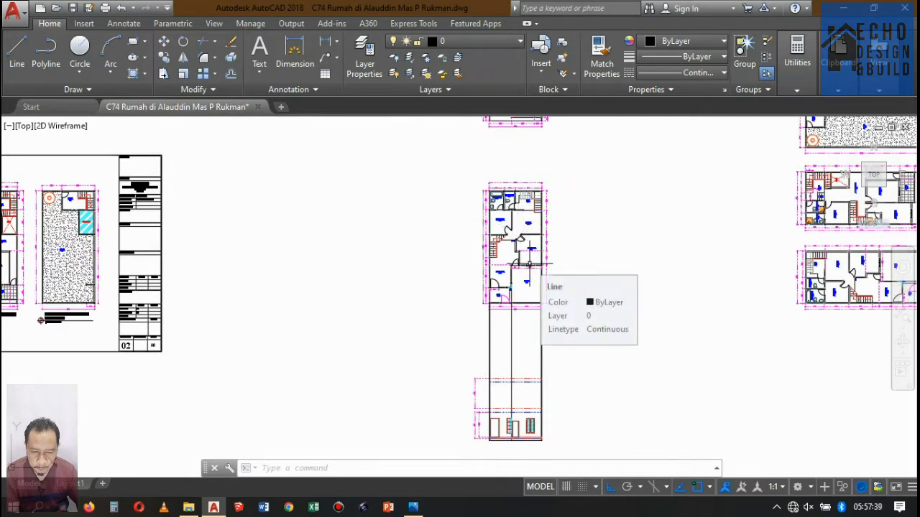
pyautogui.scroll(-1, 521, 273)
pyautogui.scroll(4, 524, 314)
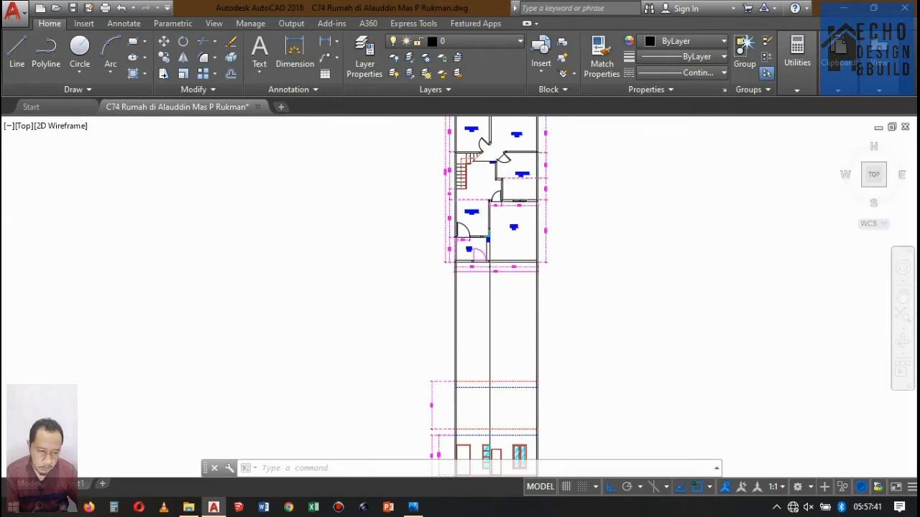
pyautogui.scroll(-1, 514, 266)
pyautogui.scroll(1, 513, 271)
pyautogui.scroll(-3, 513, 271)
pyautogui.scroll(3, 516, 254)
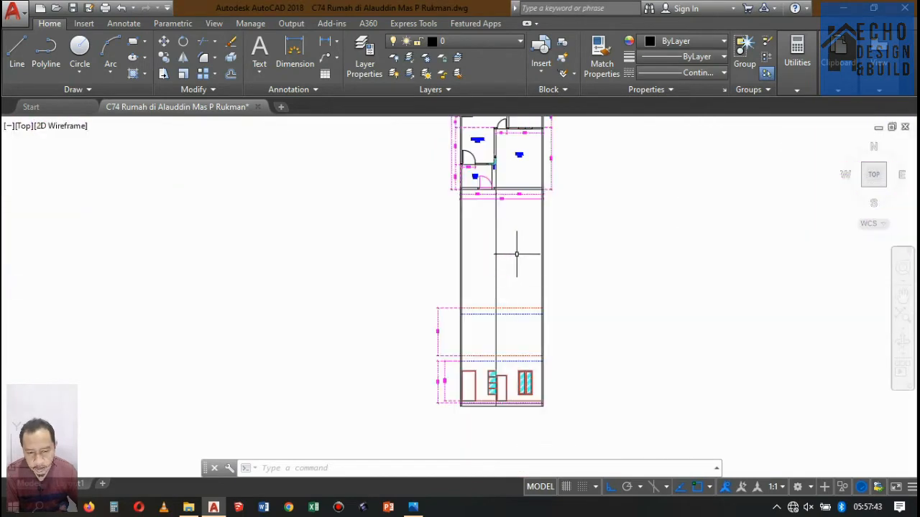
pyautogui.scroll(-2, 516, 256)
pyautogui.scroll(2, 522, 266)
pyautogui.scroll(-2, 517, 277)
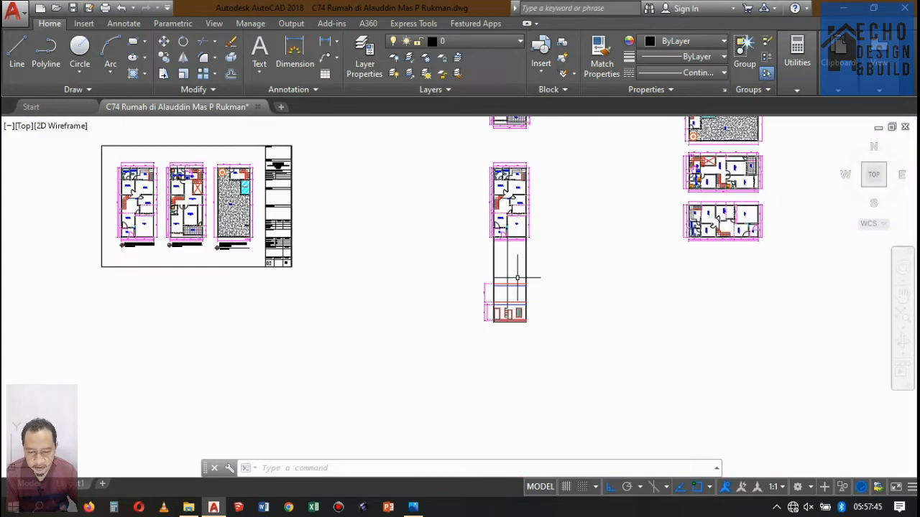
pyautogui.scroll(2, 515, 284)
pyautogui.scroll(-3, 514, 284)
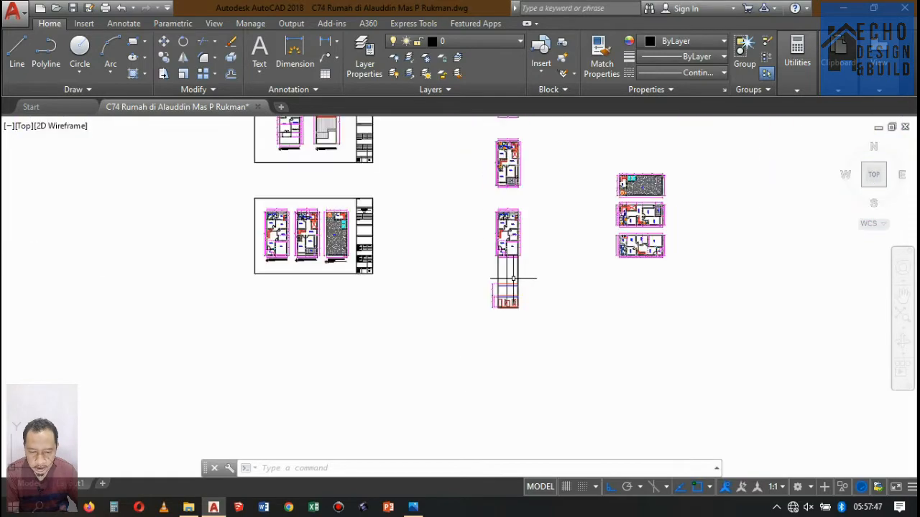
pyautogui.scroll(3, 513, 280)
pyautogui.scroll(-4, 515, 284)
pyautogui.scroll(4, 503, 288)
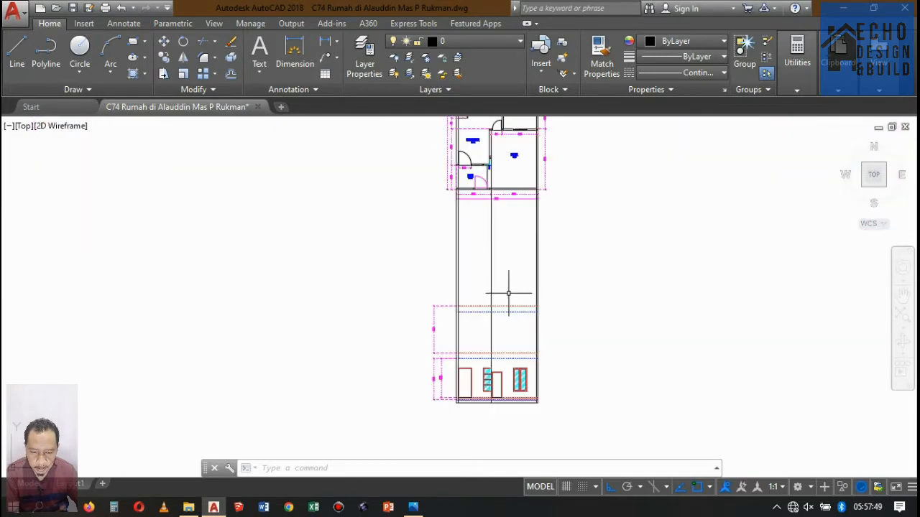
pyautogui.scroll(-5, 503, 280)
pyautogui.scroll(5, 503, 273)
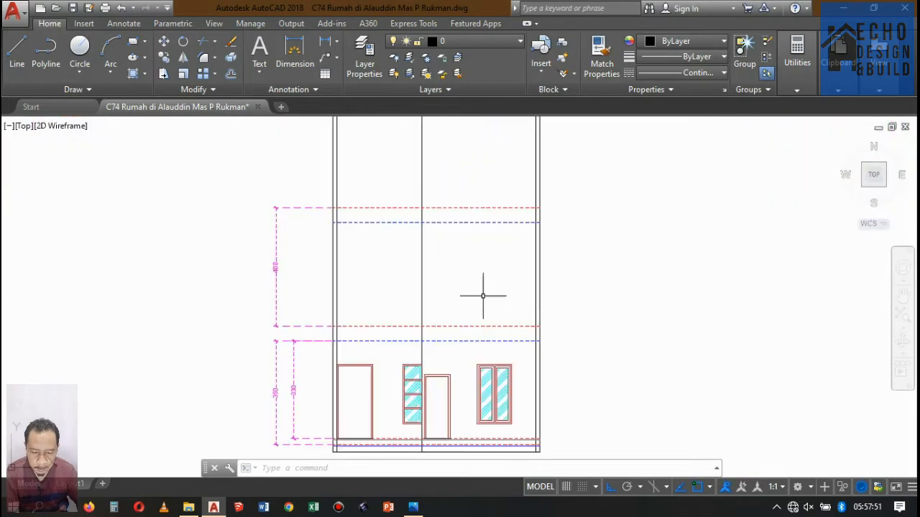
pyautogui.scroll(-2, 482, 298)
pyautogui.scroll(-2, 486, 263)
pyautogui.scroll(2, 486, 263)
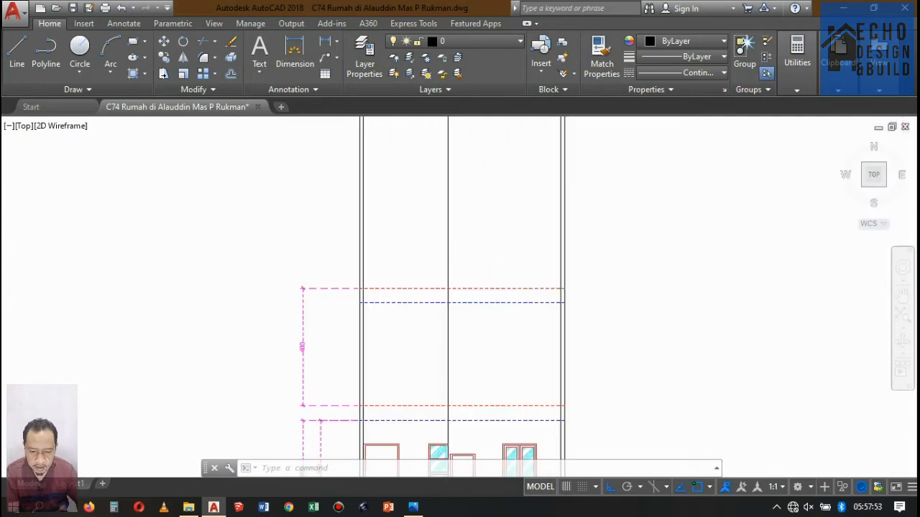
pyautogui.scroll(-5, 484, 232)
pyautogui.scroll(4, 489, 181)
pyautogui.scroll(-2, 481, 208)
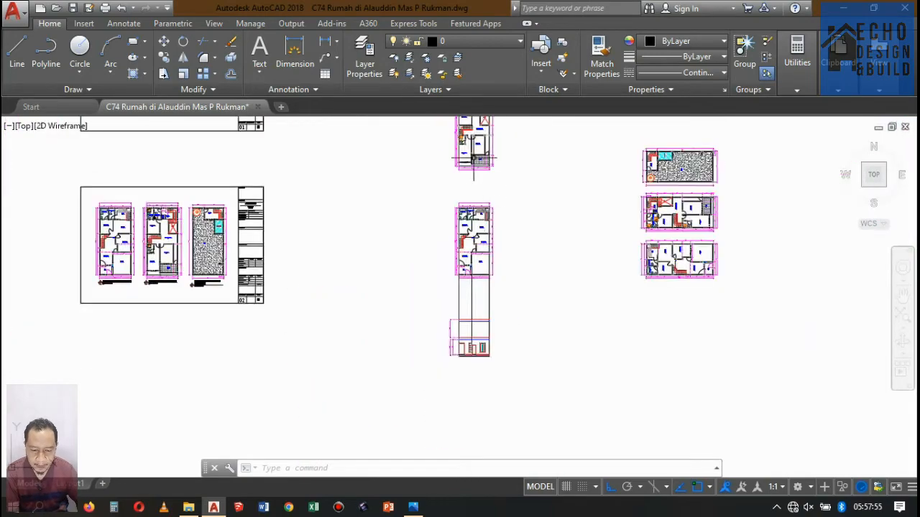
# Step: Examine the front bedroom window and balcony on the upper-floor plan in relation to the ground-floor plan and elevation
pyautogui.scroll(2, 484, 233)
pyautogui.scroll(-4, 476, 150)
pyautogui.scroll(10, 477, 150)
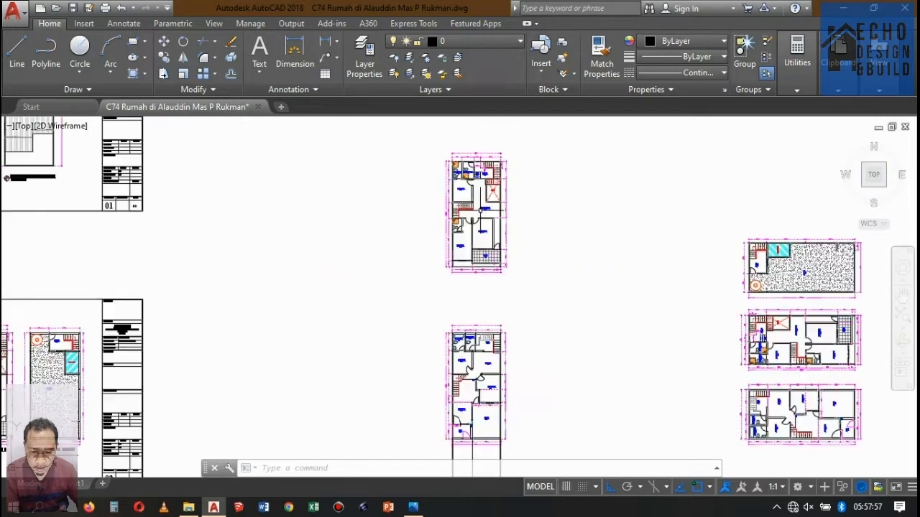
pyautogui.scroll(-5, 431, 179)
pyautogui.scroll(4, 472, 180)
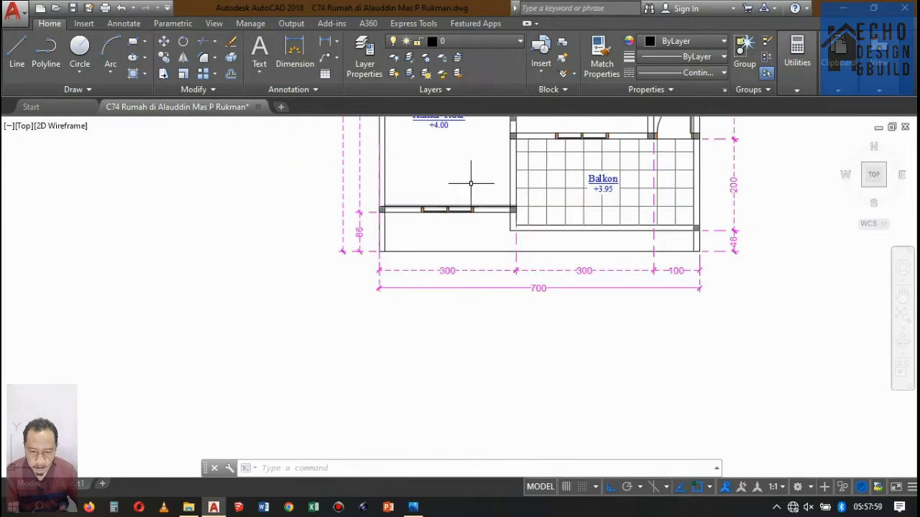
pyautogui.scroll(-4, 474, 179)
pyautogui.scroll(2, 484, 175)
pyautogui.scroll(4, 483, 174)
pyautogui.scroll(-4, 477, 199)
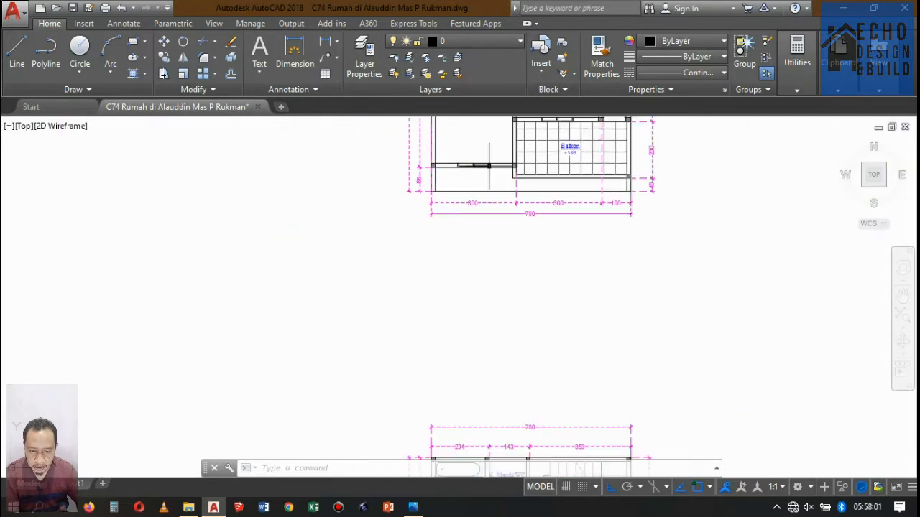
pyautogui.scroll(-3, 474, 159)
pyautogui.scroll(-3, 515, 287)
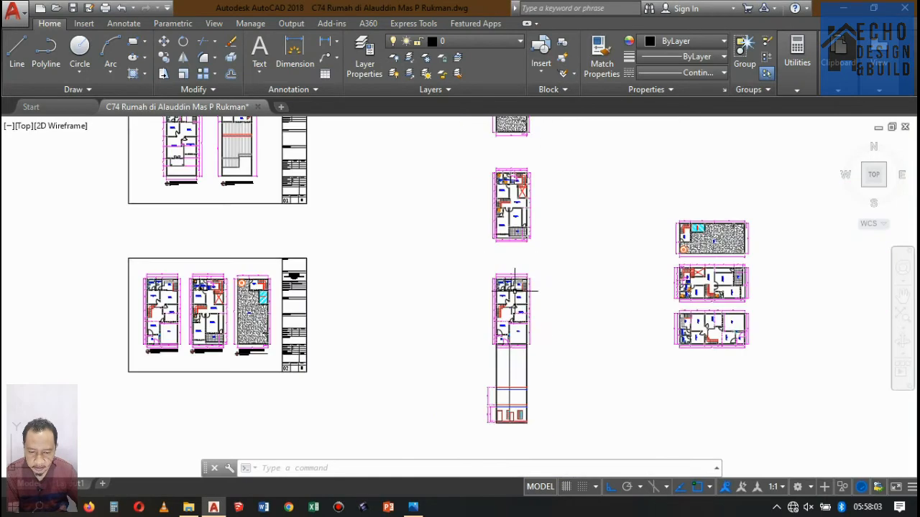
pyautogui.scroll(4, 513, 422)
pyautogui.scroll(-4, 513, 390)
pyautogui.scroll(4, 482, 247)
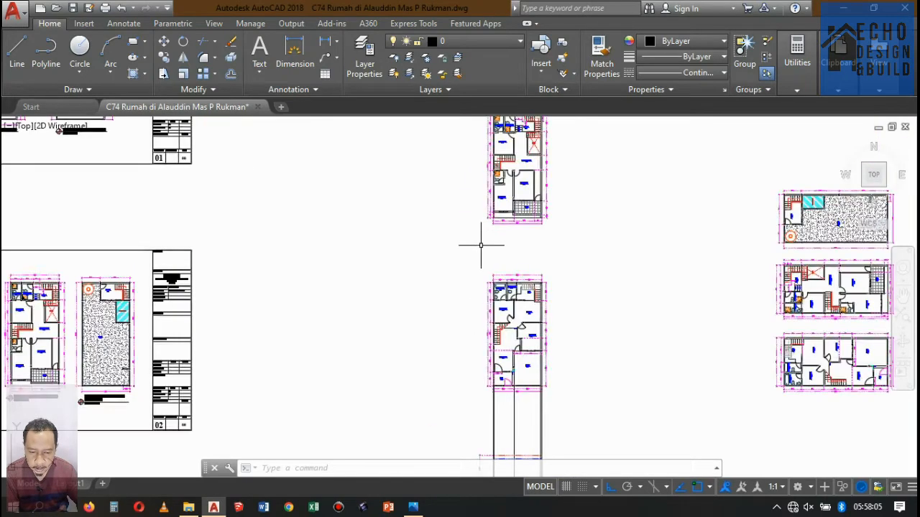
pyautogui.scroll(3, 501, 366)
pyautogui.scroll(-5, 501, 346)
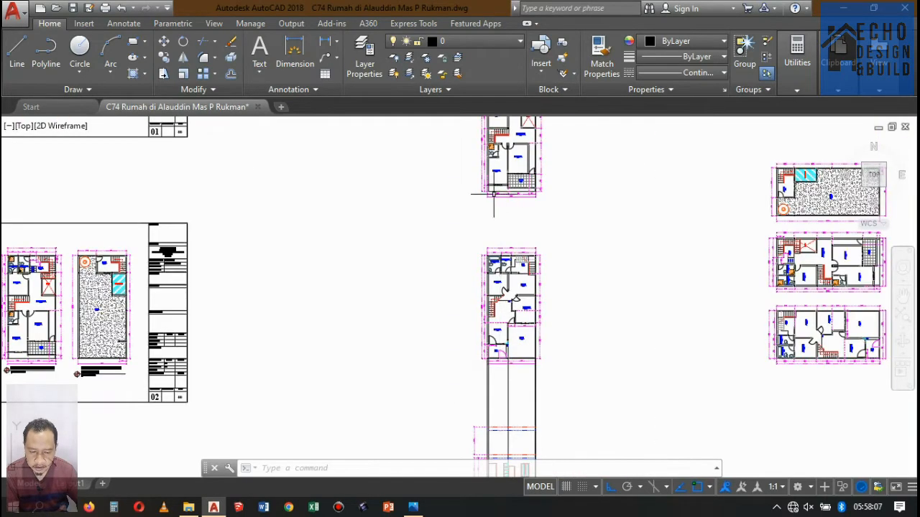
# Step: Draw a vertical projection line from the front bedroom window's right edge on the upper-floor plan down to the elevation's upper-floor level line
pyautogui.scroll(4, 493, 194)
pyautogui.press('l')
pyautogui.press('Return')
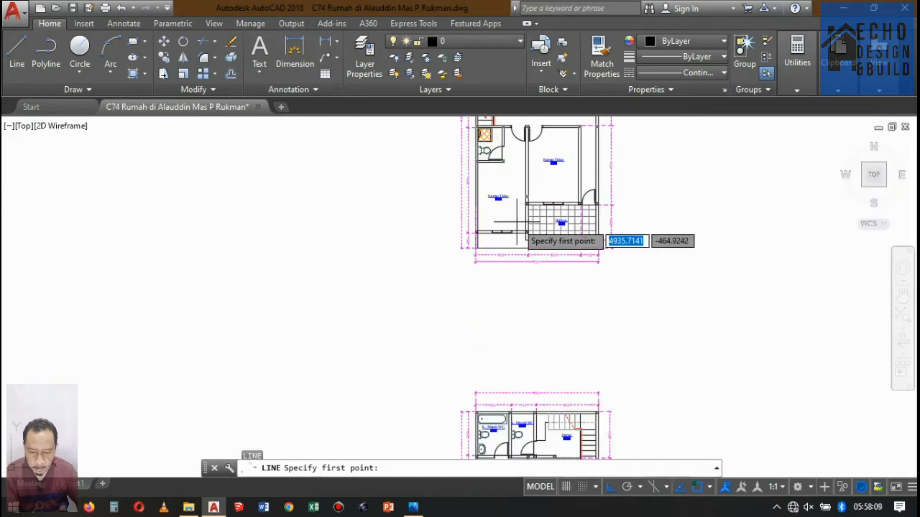
pyautogui.scroll(6, 503, 227)
pyautogui.click(487, 196)
pyautogui.scroll(-8, 496, 194)
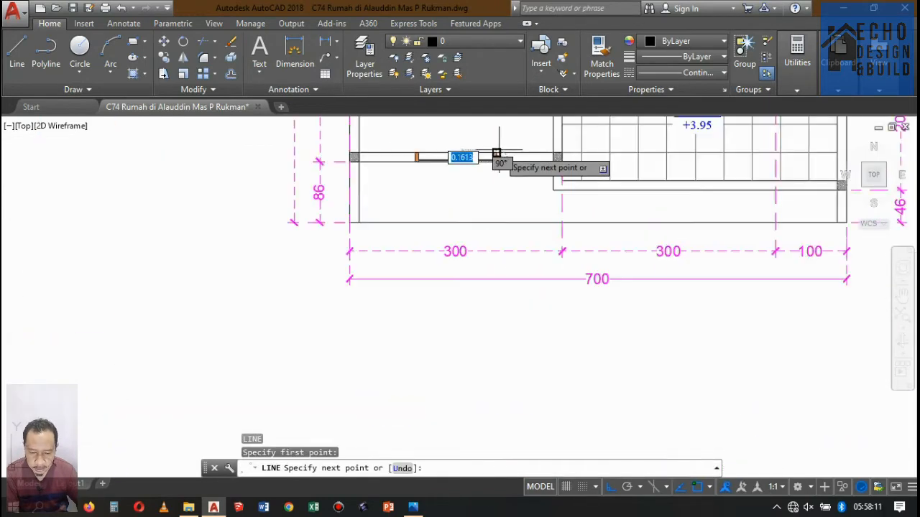
pyautogui.scroll(8, 503, 343)
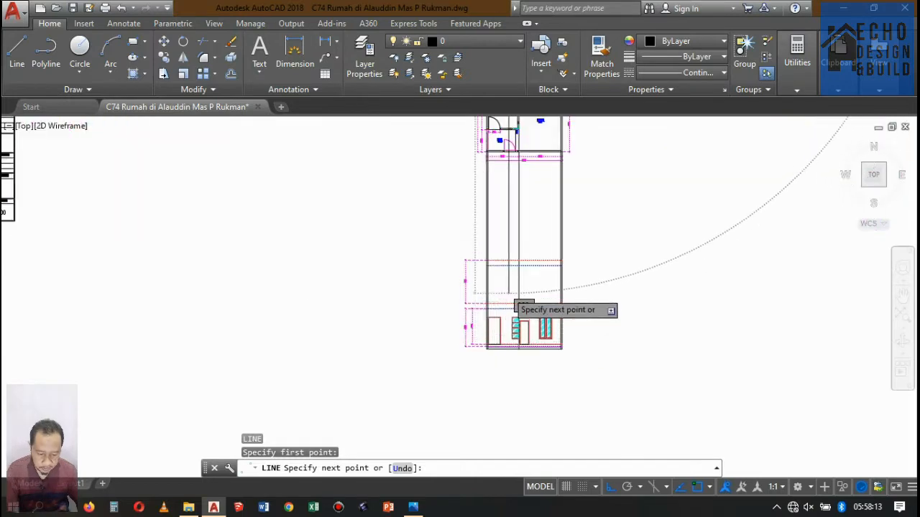
pyautogui.click(511, 336)
pyautogui.press('Return')
# Step: Copy the ground-floor double window by its lower-right corner to the foot of the projection line at the upper-floor level
pyautogui.scroll(-5, 512, 335)
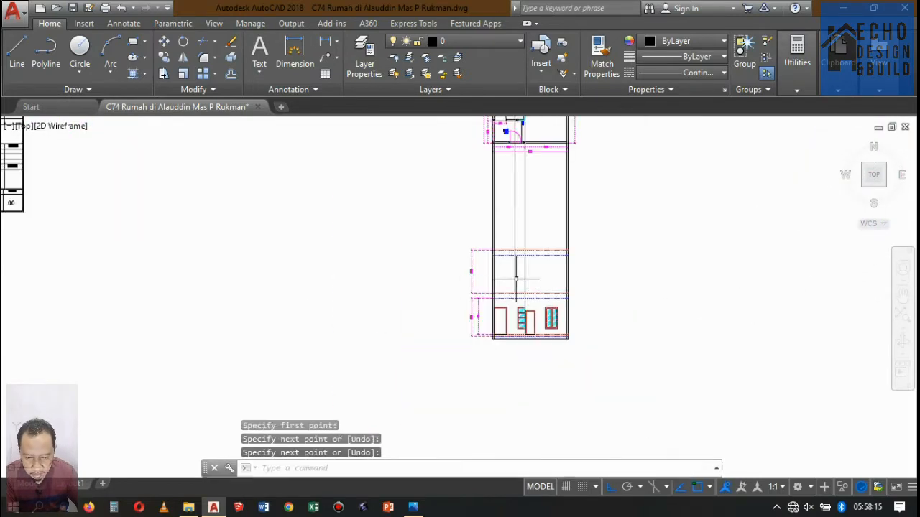
pyautogui.scroll(3, 554, 325)
pyautogui.click(516, 273)
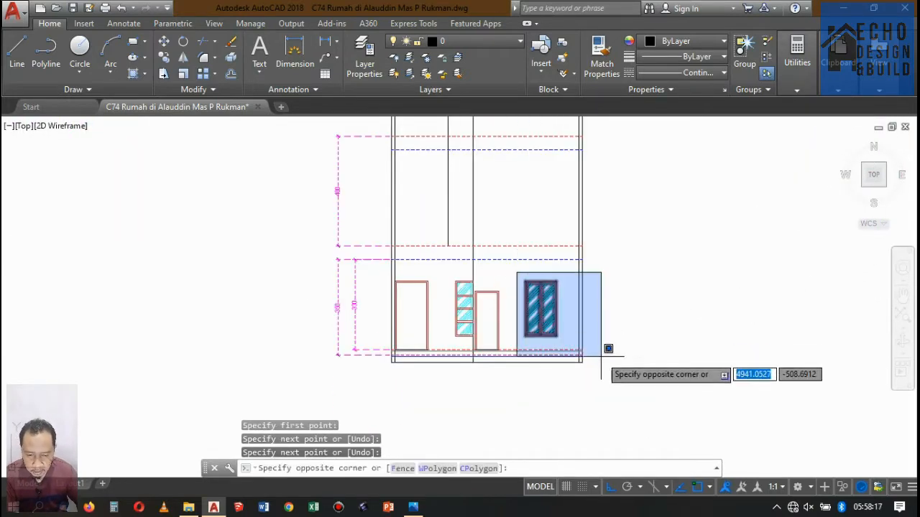
pyautogui.click(561, 350)
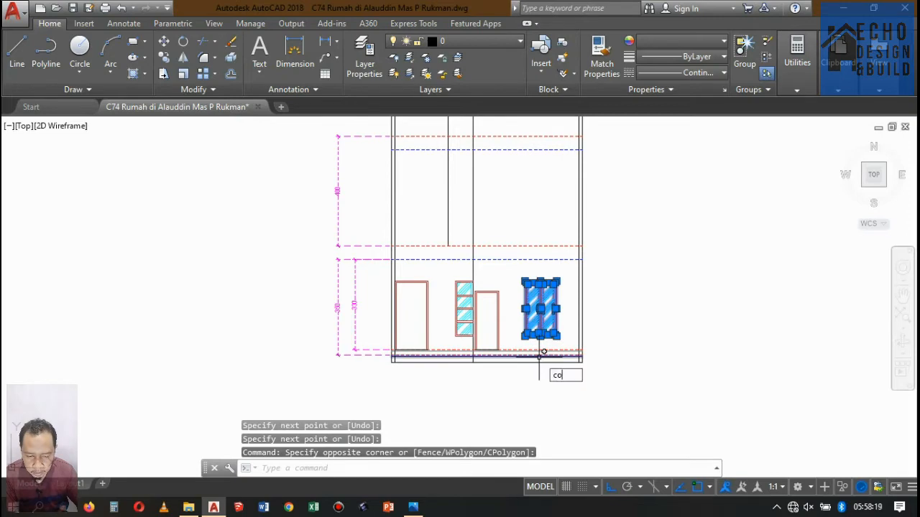
pyautogui.press('Return')
pyautogui.scroll(6, 548, 359)
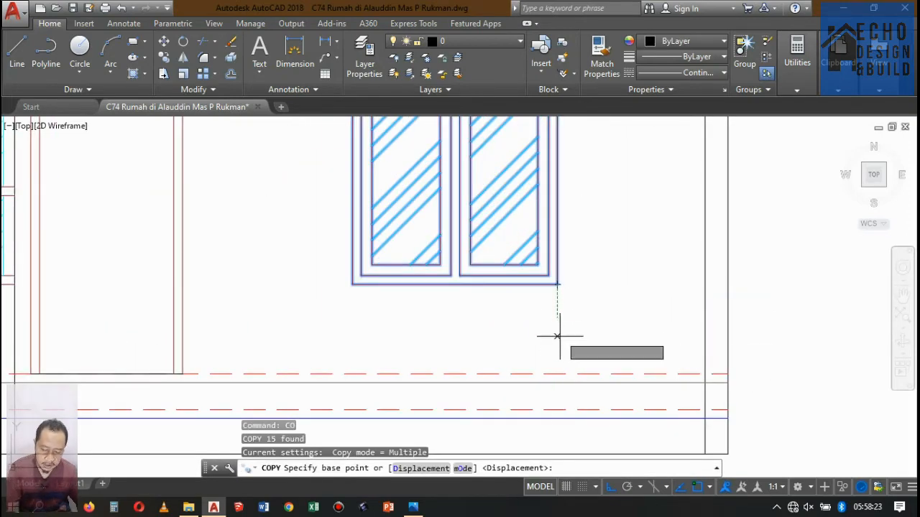
pyautogui.click(557, 285)
pyautogui.scroll(-8, 557, 287)
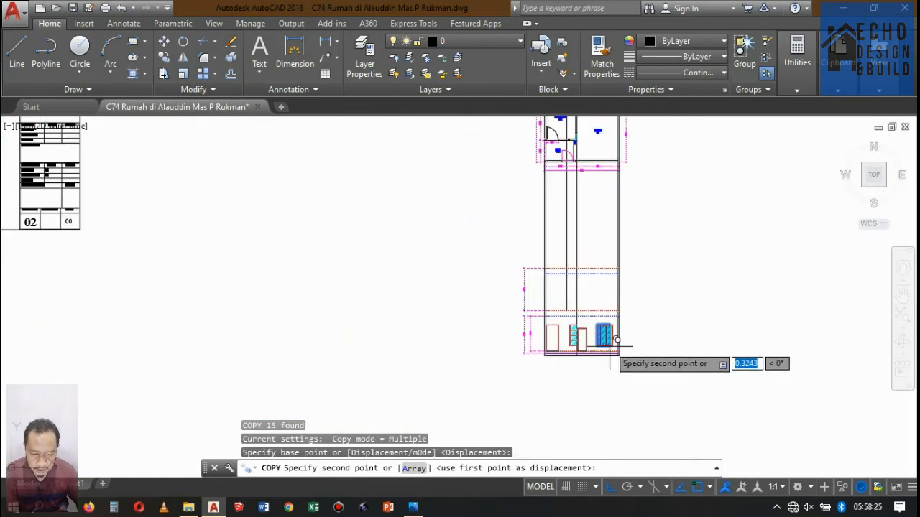
pyautogui.scroll(8, 592, 329)
pyautogui.click(518, 348)
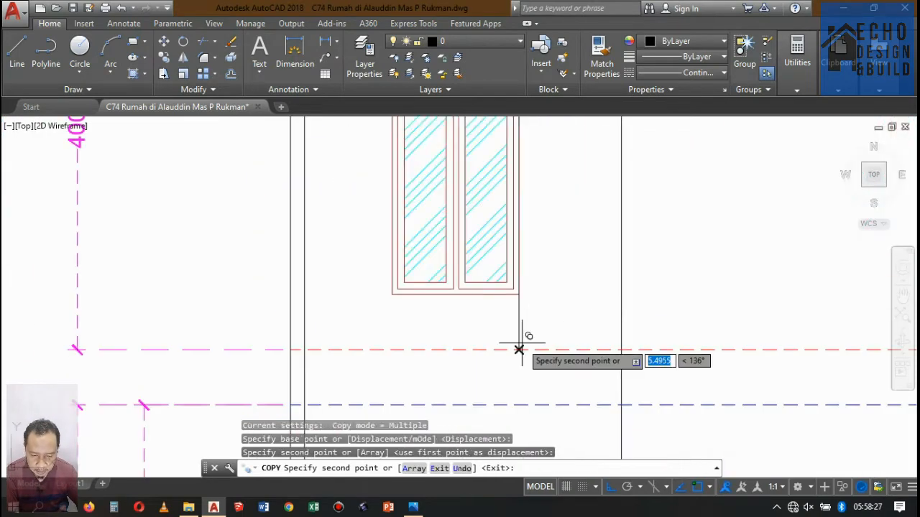
pyautogui.scroll(-5, 538, 312)
pyautogui.press('Return')
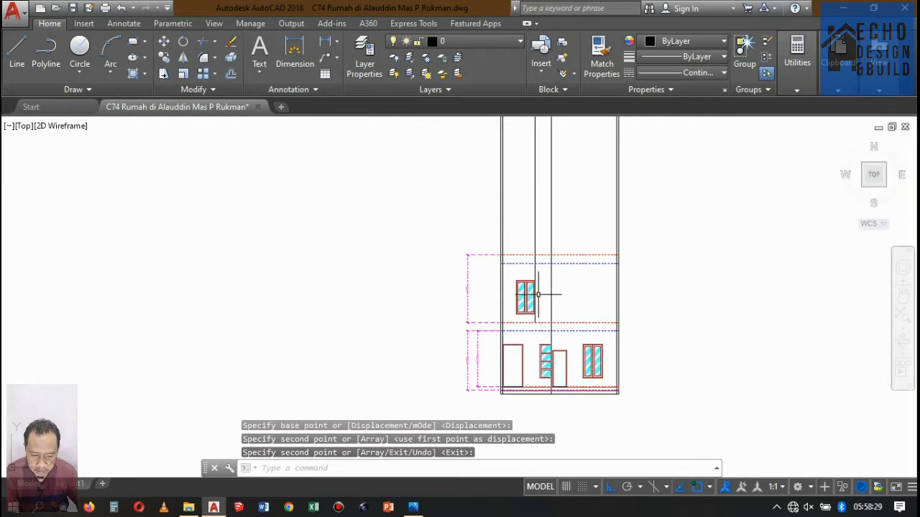
# Step: Dimension the vertical gap between the copied window's lower-left corner and the upper-floor level line, and erase that dimension
pyautogui.scroll(4, 538, 295)
pyautogui.click(322, 41)
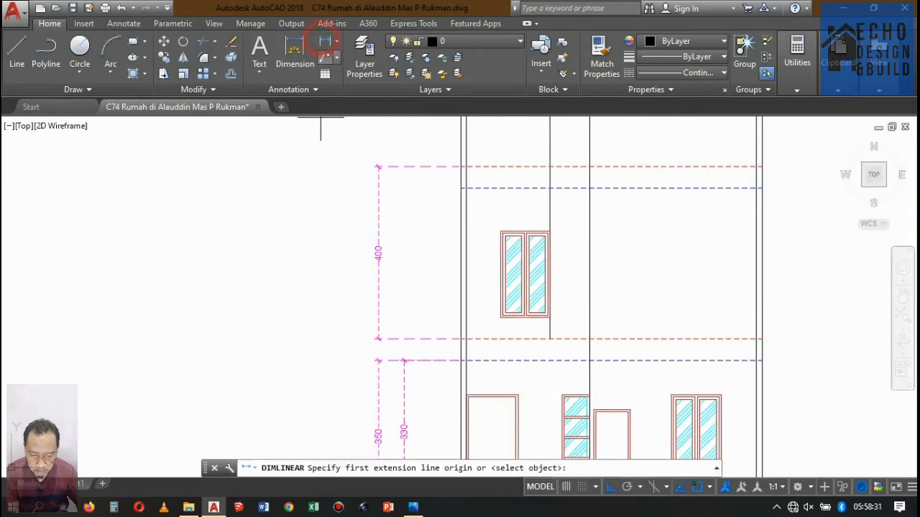
pyautogui.scroll(5, 522, 327)
pyautogui.click(477, 315)
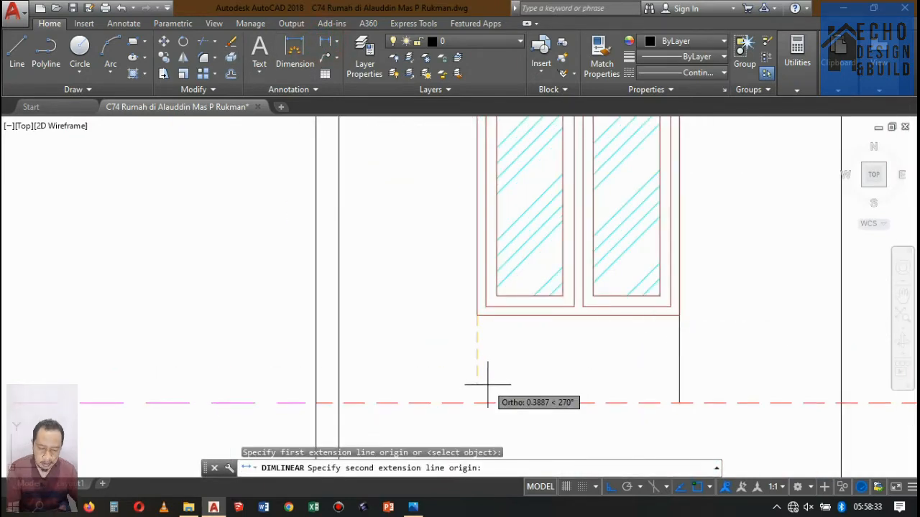
pyautogui.click(477, 404)
pyautogui.click(452, 359)
pyautogui.click(481, 366)
pyautogui.click(429, 337)
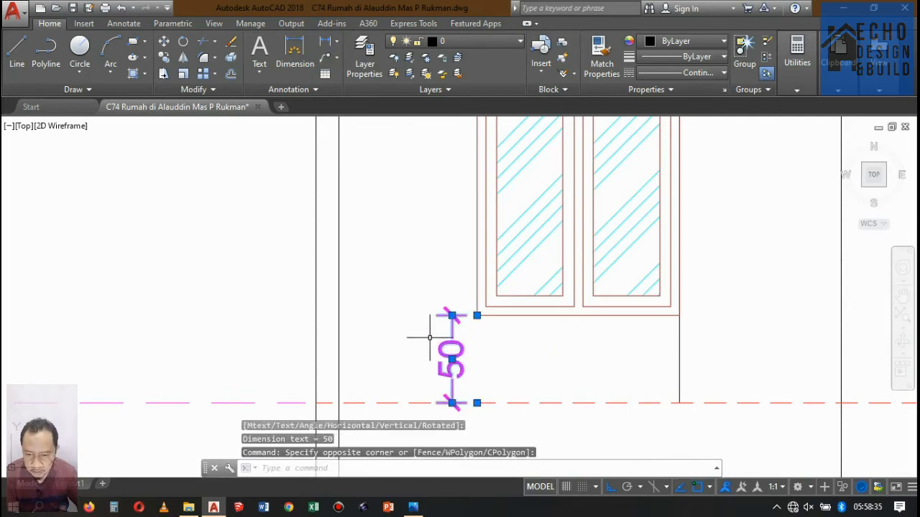
pyautogui.press('Delete')
# Step: Stretch the lower part of the copied upper-floor window upward by 0.3 to raise its sill
pyautogui.scroll(-2, 447, 324)
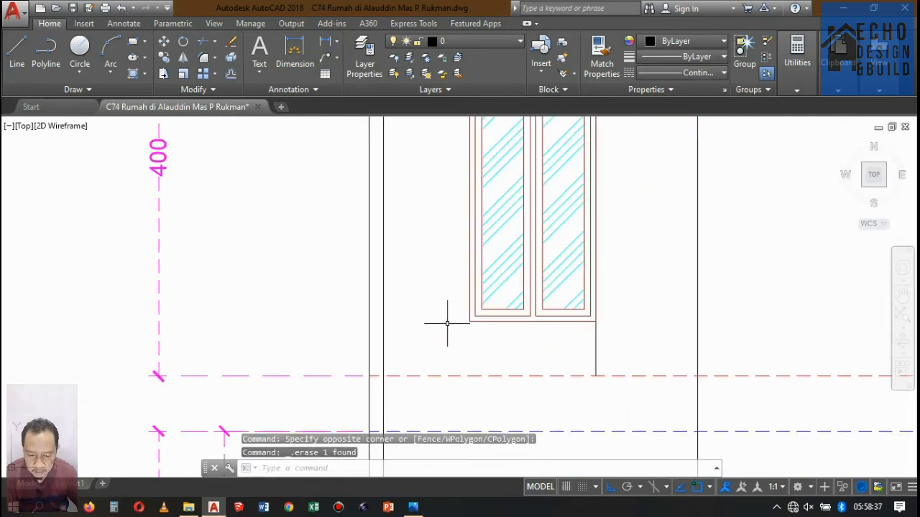
pyautogui.click(164, 74)
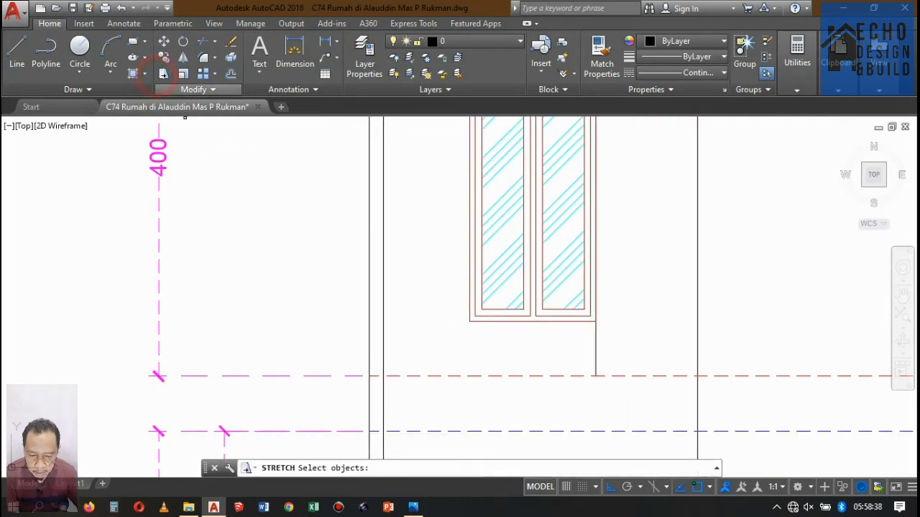
pyautogui.click(618, 332)
pyautogui.click(462, 276)
pyautogui.press('Return')
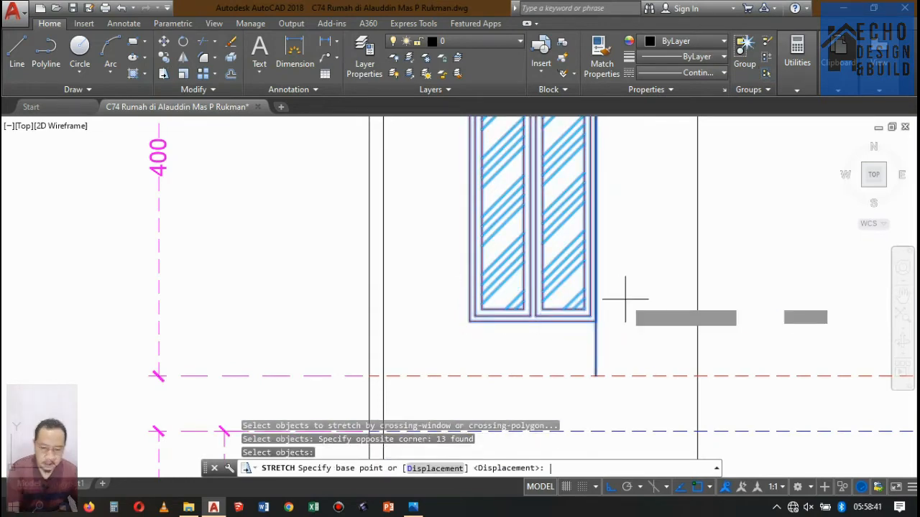
pyautogui.click(631, 309)
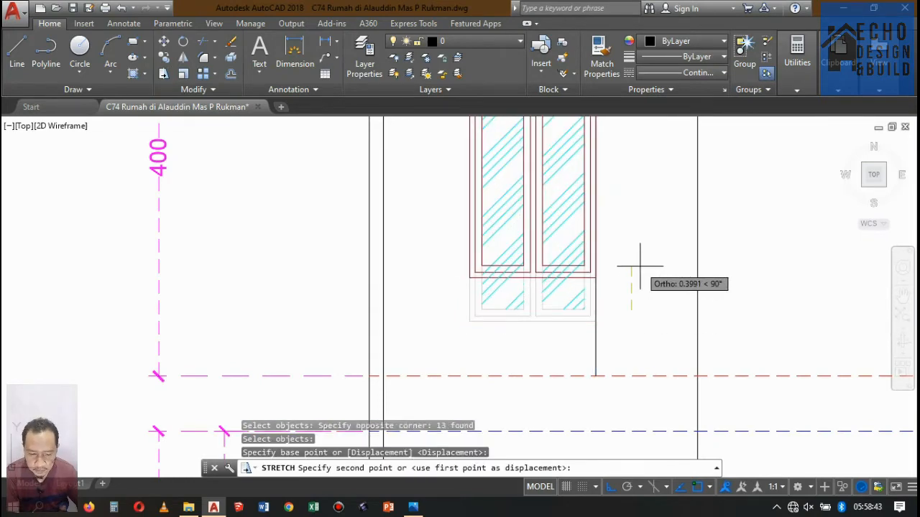
pyautogui.write('0')
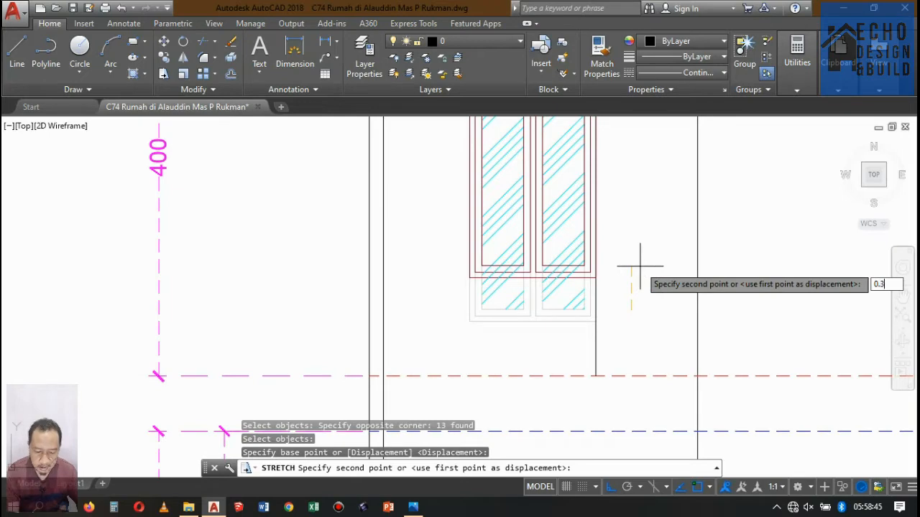
pyautogui.write('.3')
pyautogui.press('Return')
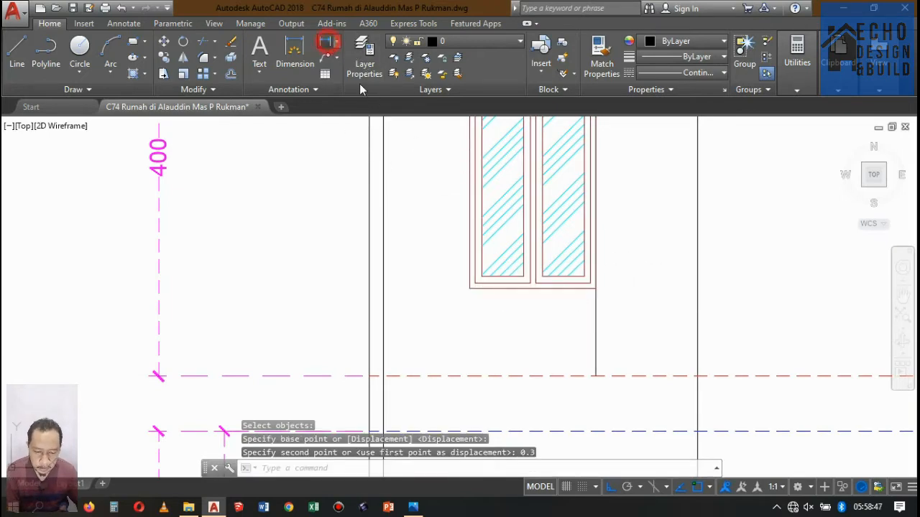
# Step: Dimension the gap between the window's lower-right corner and the upper-floor level line, and erase that dimension together with the projection line
pyautogui.click(595, 287)
pyautogui.click(595, 375)
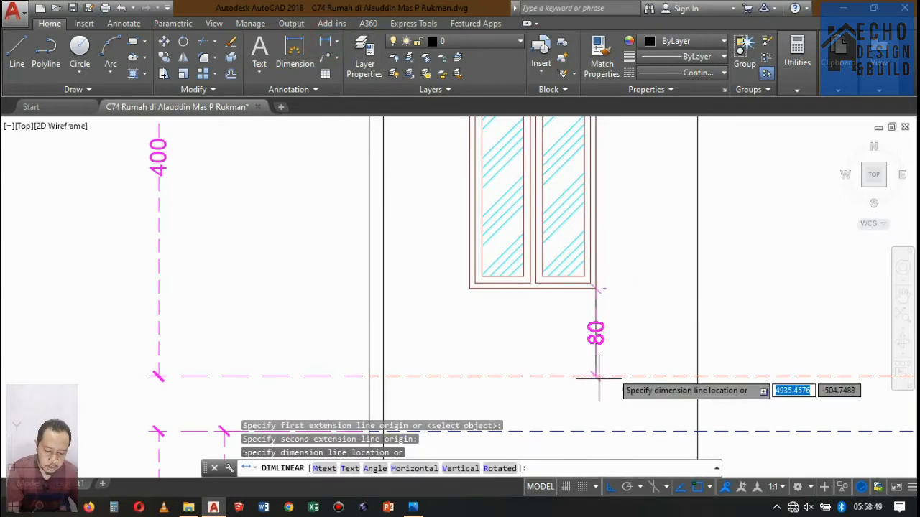
pyautogui.click(598, 377)
pyautogui.click(595, 332)
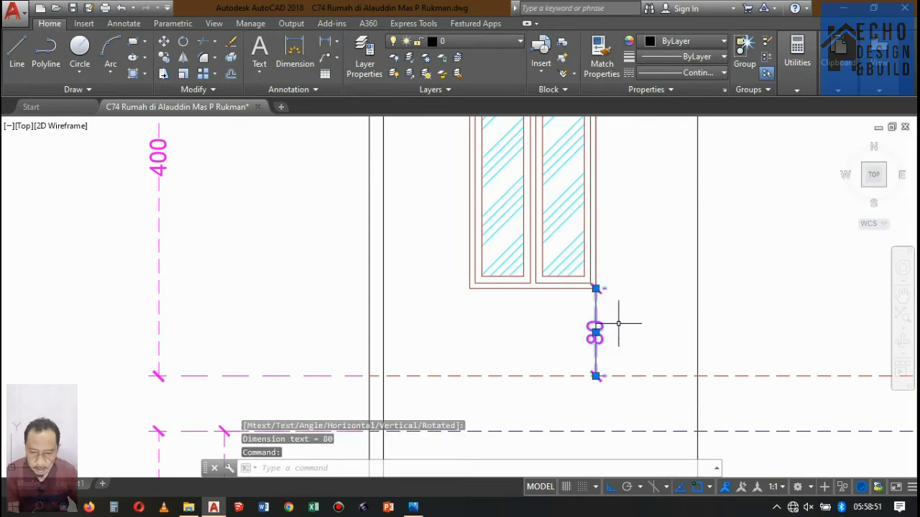
pyautogui.click(618, 323)
pyautogui.click(579, 316)
pyautogui.press('Delete')
# Step: Examine the balcony-side bedroom window on the upper-floor plan in relation to the elevation
pyautogui.scroll(-6, 579, 312)
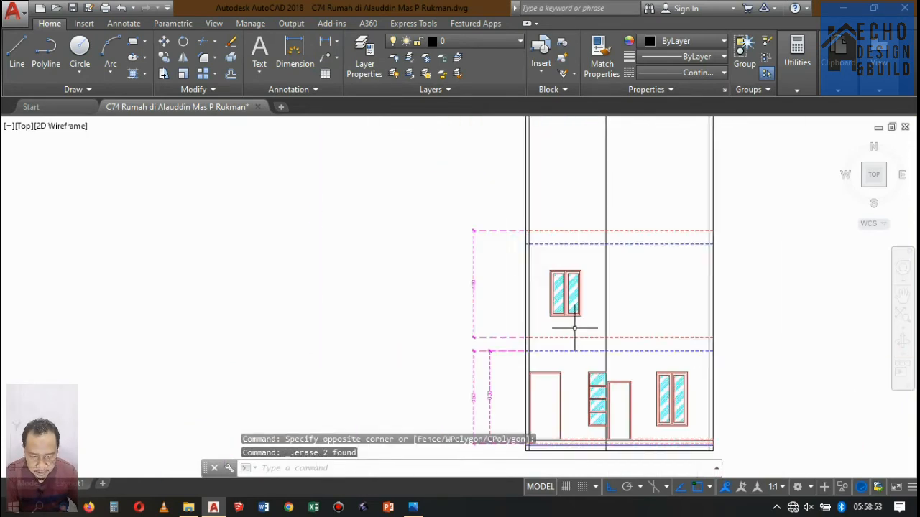
pyautogui.scroll(5, 603, 331)
pyautogui.scroll(-4, 603, 331)
pyautogui.scroll(3, 594, 283)
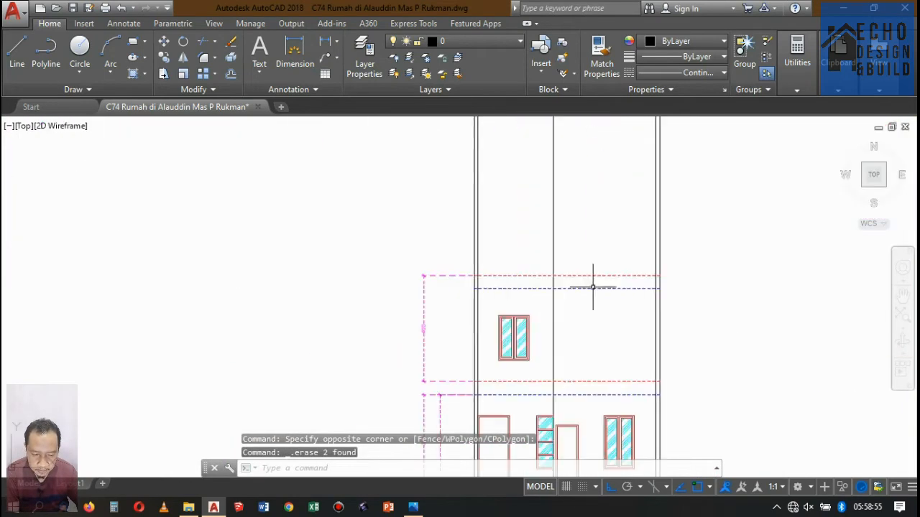
pyautogui.scroll(-8, 594, 283)
pyautogui.scroll(8, 581, 286)
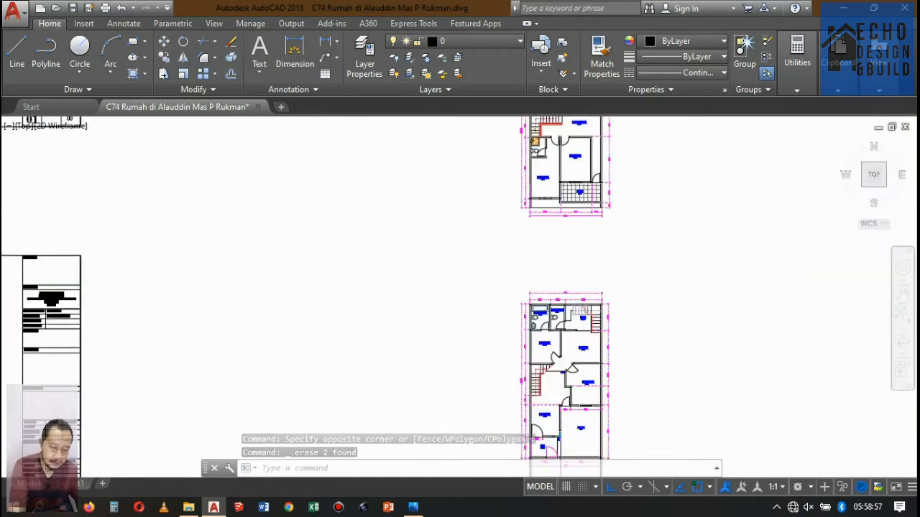
pyautogui.scroll(-3, 550, 256)
pyautogui.scroll(4, 577, 229)
pyautogui.scroll(-8, 616, 278)
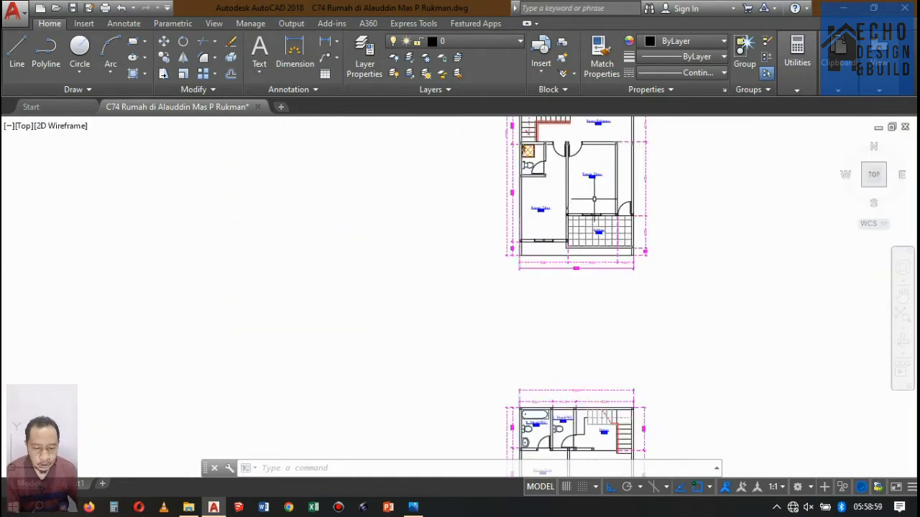
pyautogui.scroll(2, 602, 344)
pyautogui.scroll(5, 592, 136)
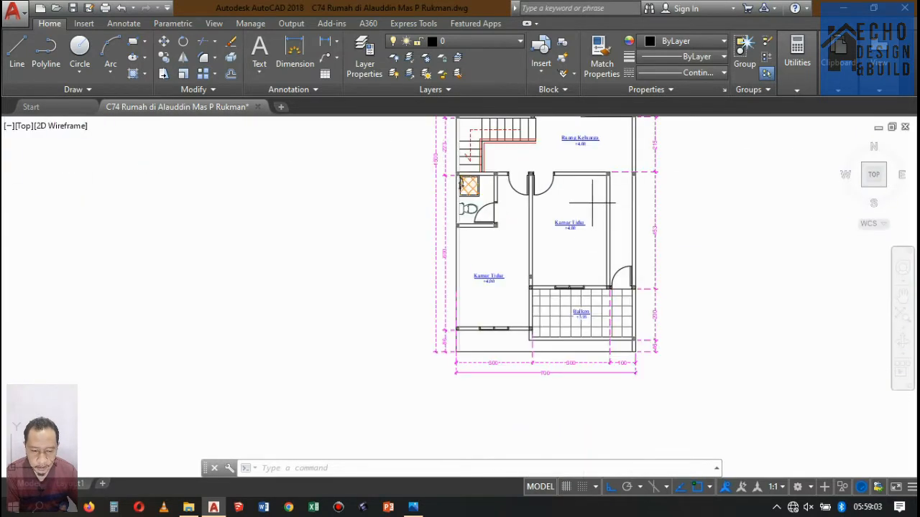
# Step: Draw a vertical projection line from the right edge of the balcony-side bedroom window on the plan down to the elevation's upper-floor level line
pyautogui.write('l')
pyautogui.press('Return')
pyautogui.scroll(8, 586, 291)
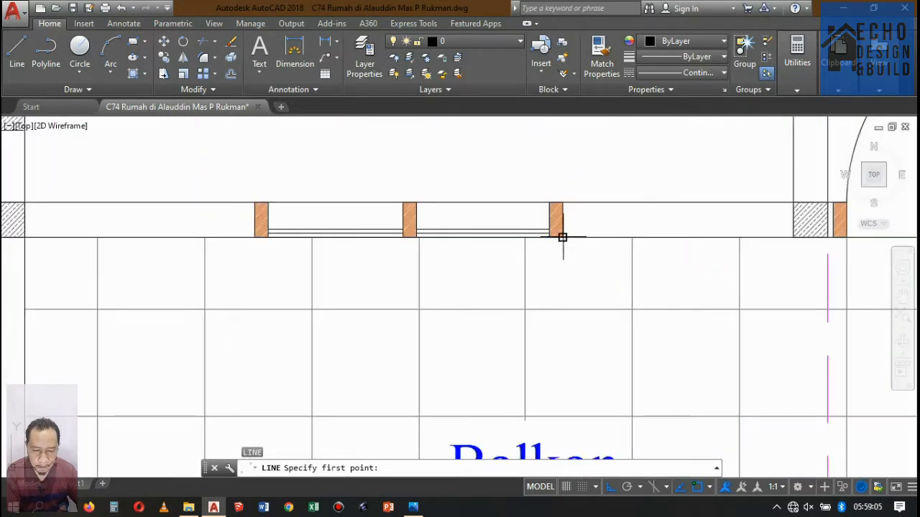
pyautogui.click(563, 237)
pyautogui.scroll(-10, 567, 237)
pyautogui.scroll(3, 594, 238)
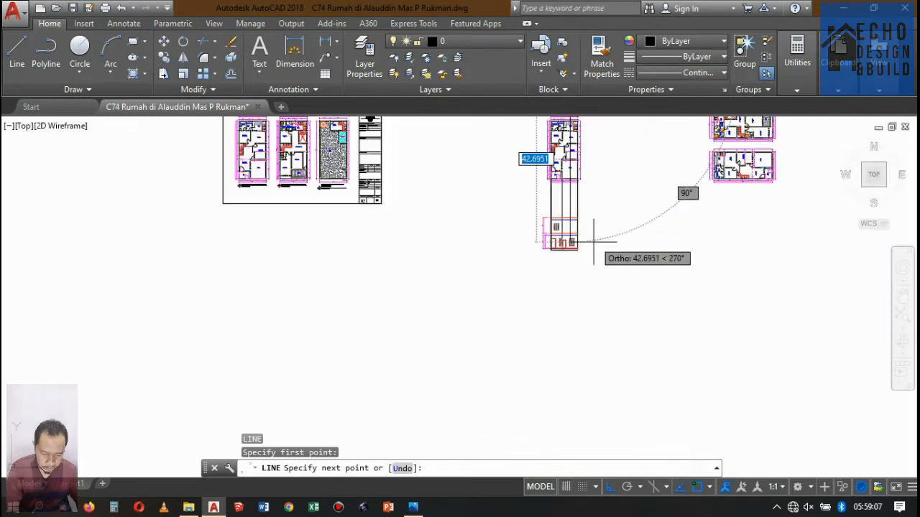
pyautogui.scroll(5, 586, 230)
pyautogui.click(479, 180)
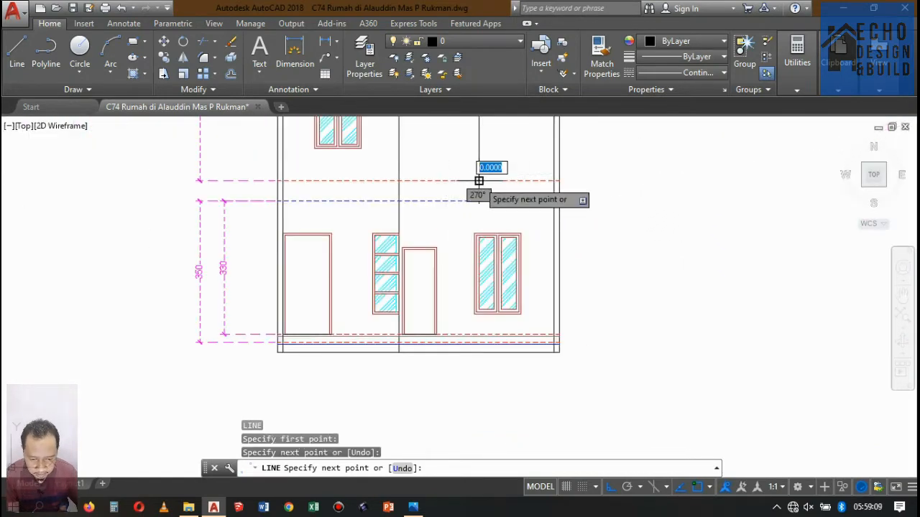
pyautogui.scroll(-5, 478, 180)
pyautogui.press('Escape')
# Step: Copy the shortened upper-floor window by its lower-right corner horizontally to the new projection line, keeping the same sill height
pyautogui.scroll(8, 472, 189)
pyautogui.click(405, 171)
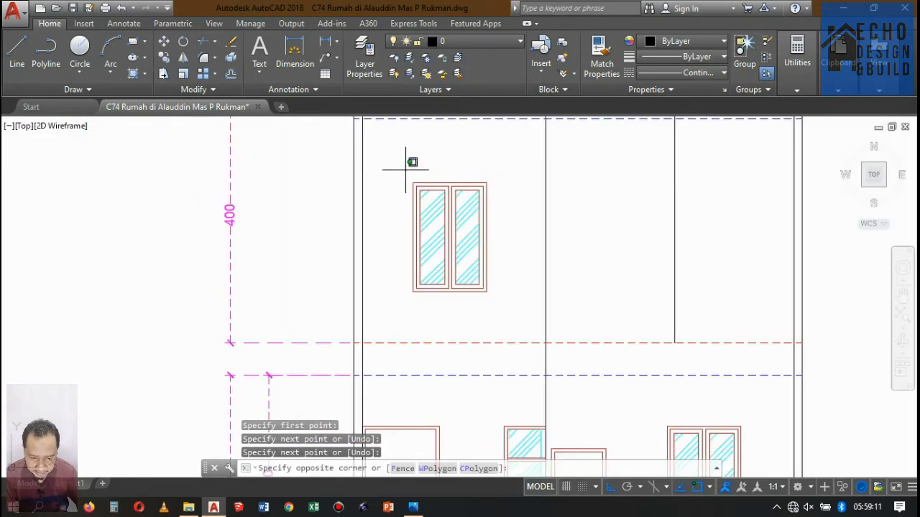
pyautogui.click(505, 297)
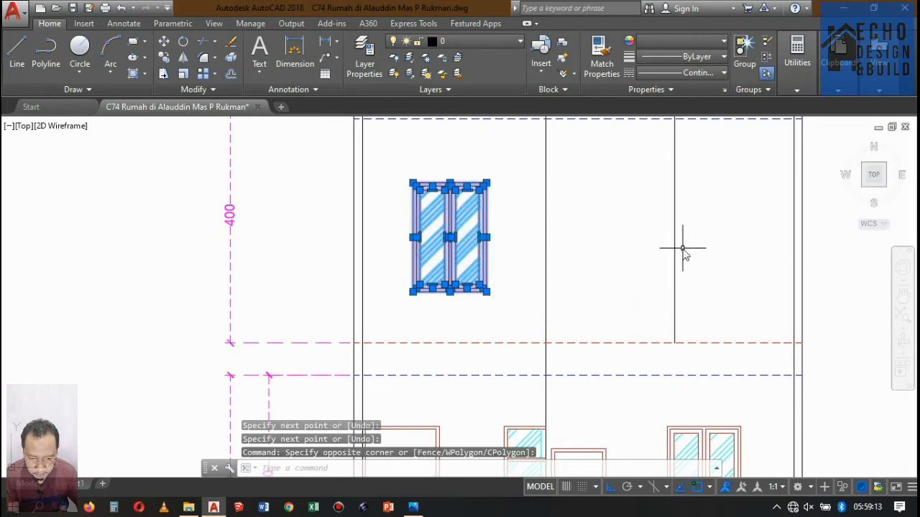
pyautogui.write('co')
pyautogui.press('Return')
pyautogui.scroll(4, 493, 294)
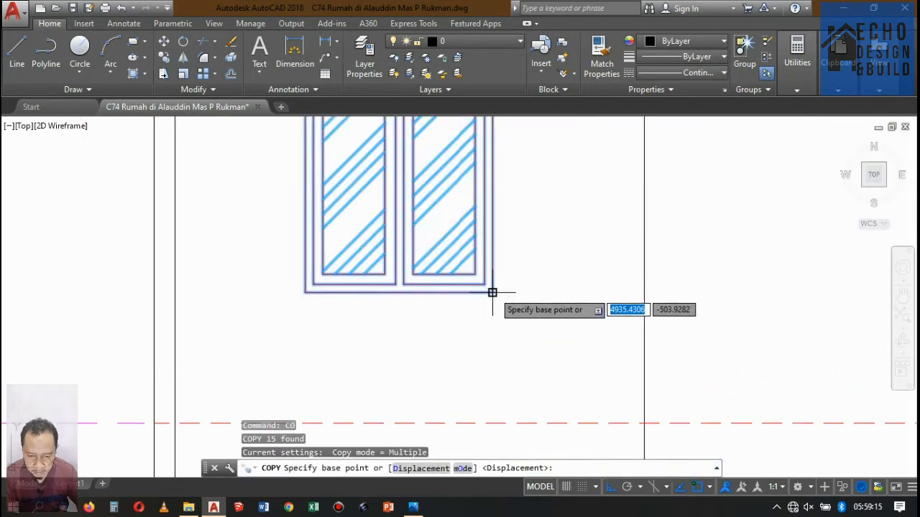
pyautogui.click(493, 294)
pyautogui.scroll(-2, 491, 294)
pyautogui.scroll(-2, 580, 287)
pyautogui.scroll(5, 539, 294)
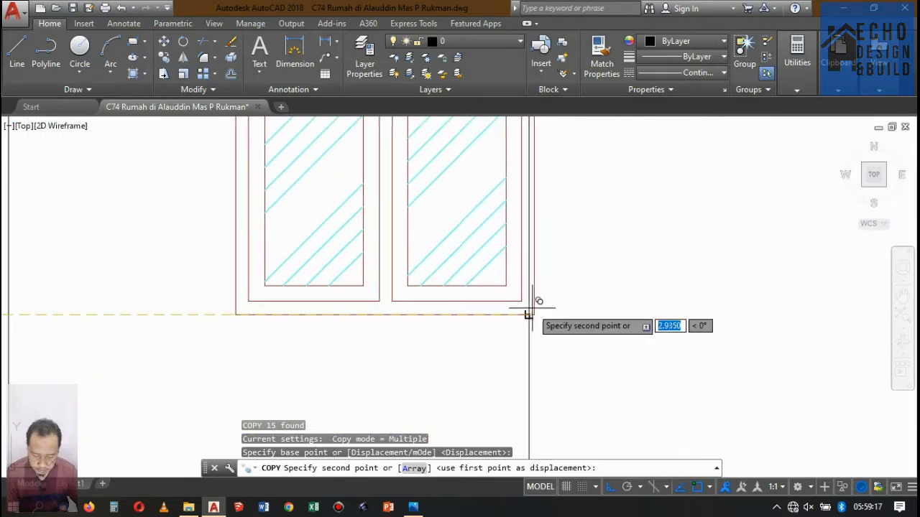
pyautogui.scroll(-3, 529, 314)
pyautogui.click(581, 294)
pyautogui.press('Return')
# Step: Examine the balcony door's position against the right wall on the upper-floor plan and compare it with the elevation
pyautogui.scroll(-3, 592, 308)
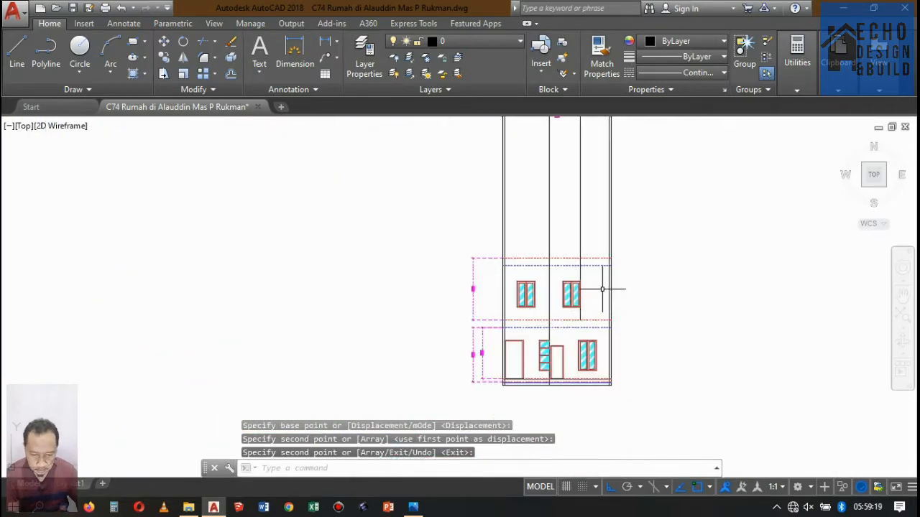
pyautogui.scroll(1, 596, 287)
pyautogui.scroll(-4, 603, 288)
pyautogui.scroll(5, 593, 295)
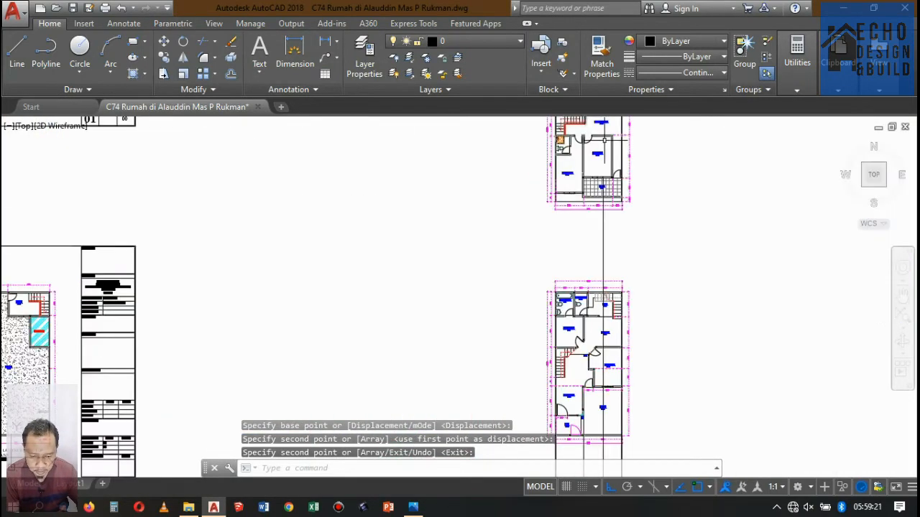
pyautogui.scroll(5, 590, 192)
pyautogui.scroll(-6, 526, 191)
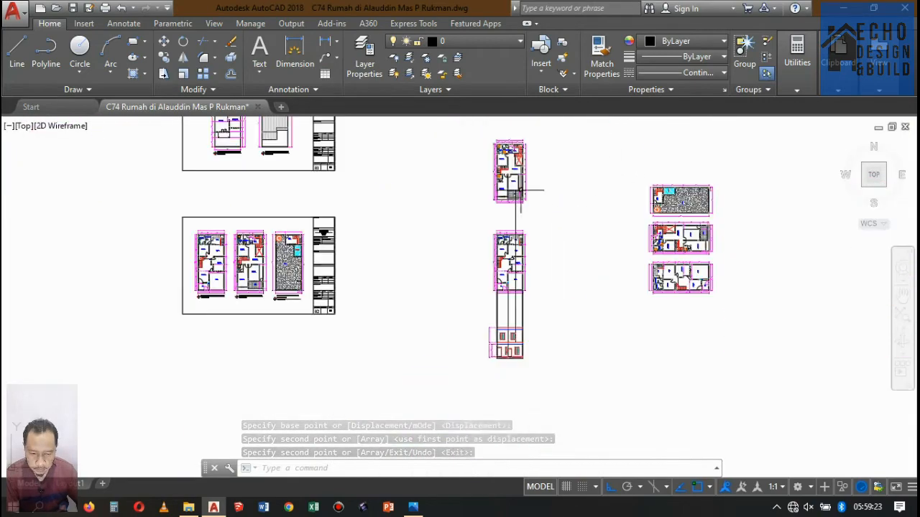
pyautogui.scroll(1, 508, 201)
pyautogui.scroll(5, 513, 171)
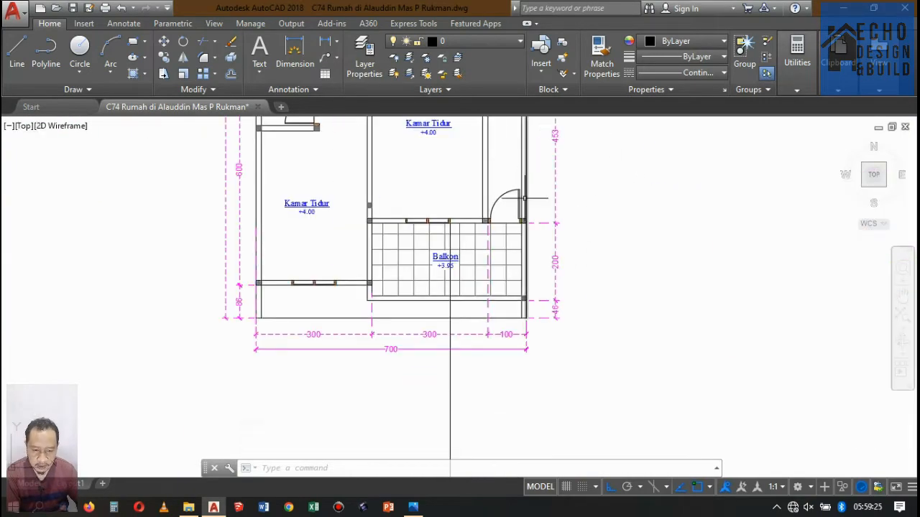
pyautogui.scroll(-6, 524, 198)
pyautogui.scroll(6, 519, 294)
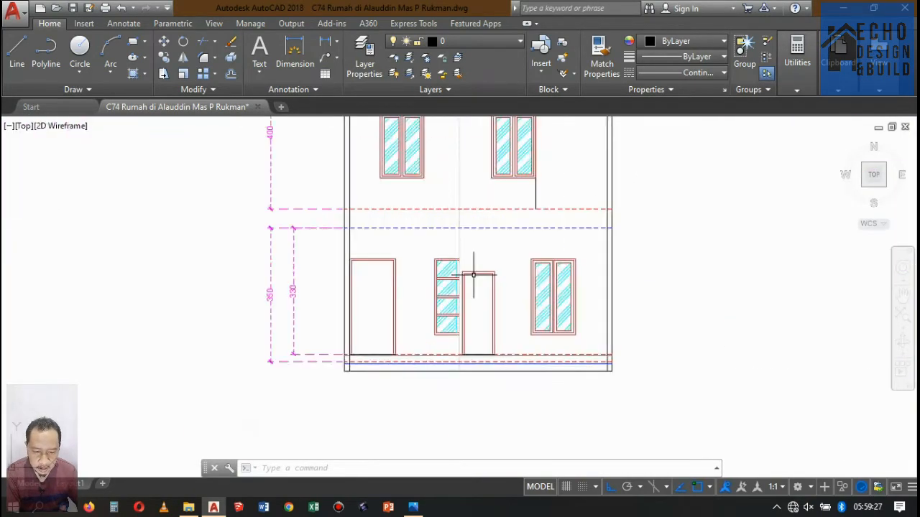
# Step: Copy the narrower ground-floor door by its lower-right corner to where the right wall's inner line meets the upper-floor level line
pyautogui.scroll(4, 473, 275)
pyautogui.click(543, 307)
pyautogui.click(447, 240)
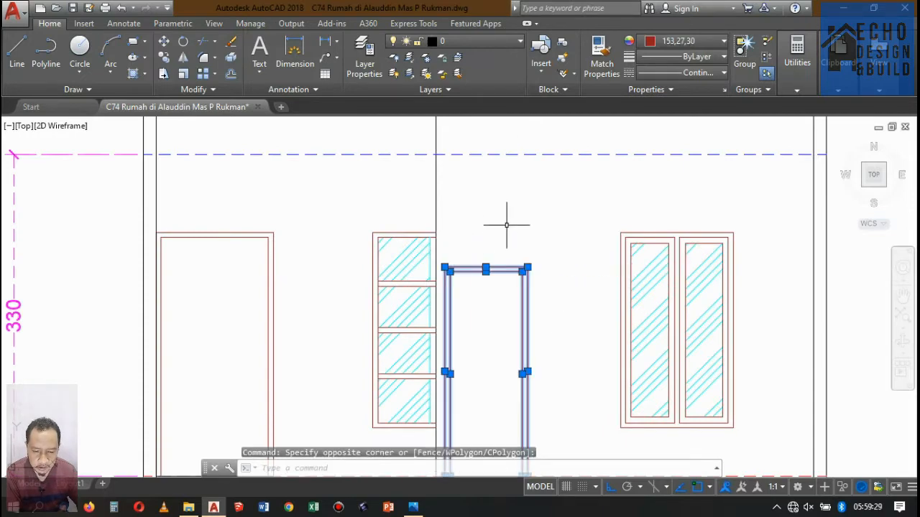
pyautogui.scroll(-5, 507, 225)
pyautogui.scroll(2, 561, 216)
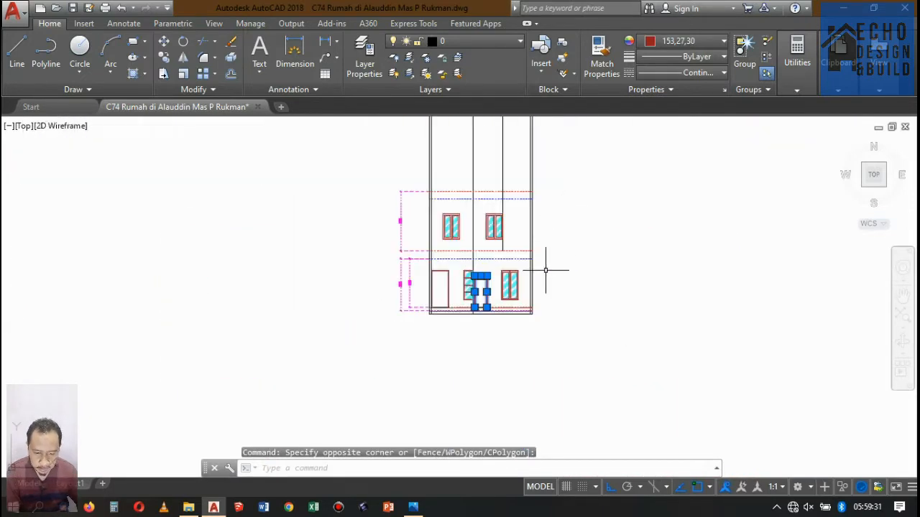
pyautogui.press('Return')
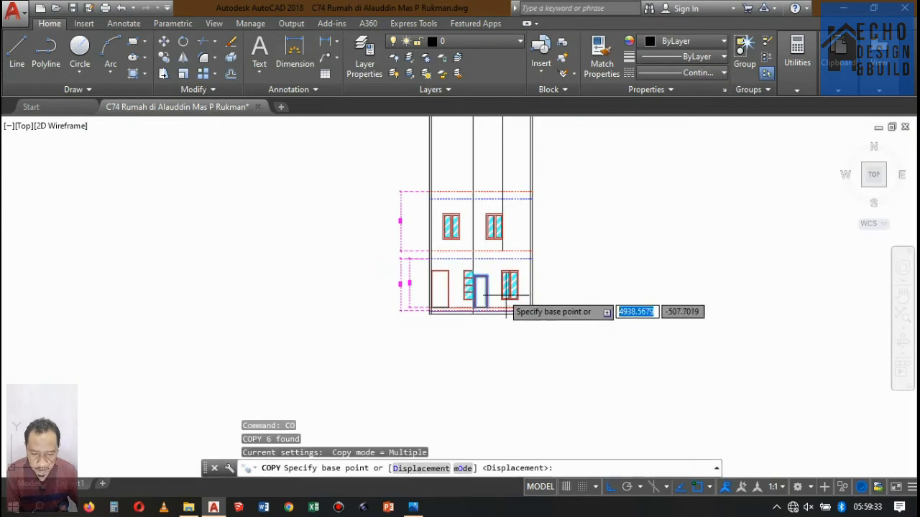
pyautogui.scroll(6, 460, 334)
pyautogui.click(433, 331)
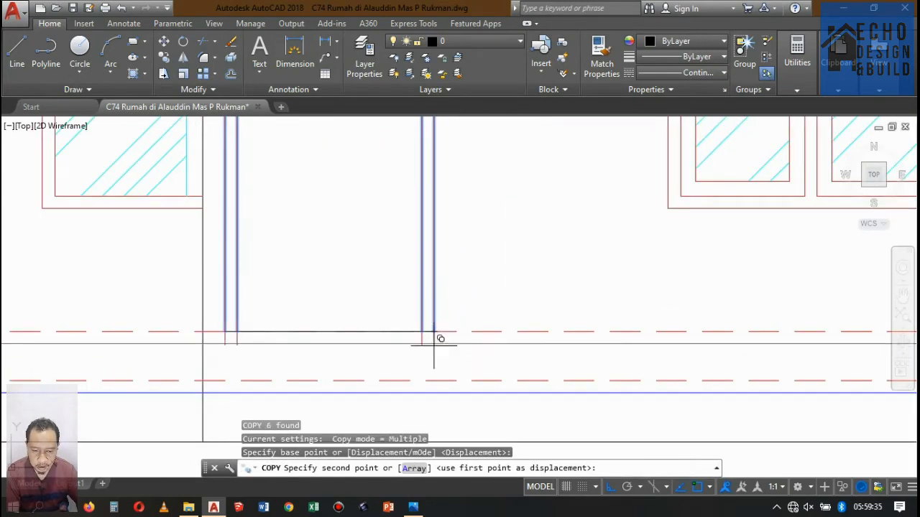
pyautogui.scroll(-5, 437, 338)
pyautogui.scroll(6, 452, 353)
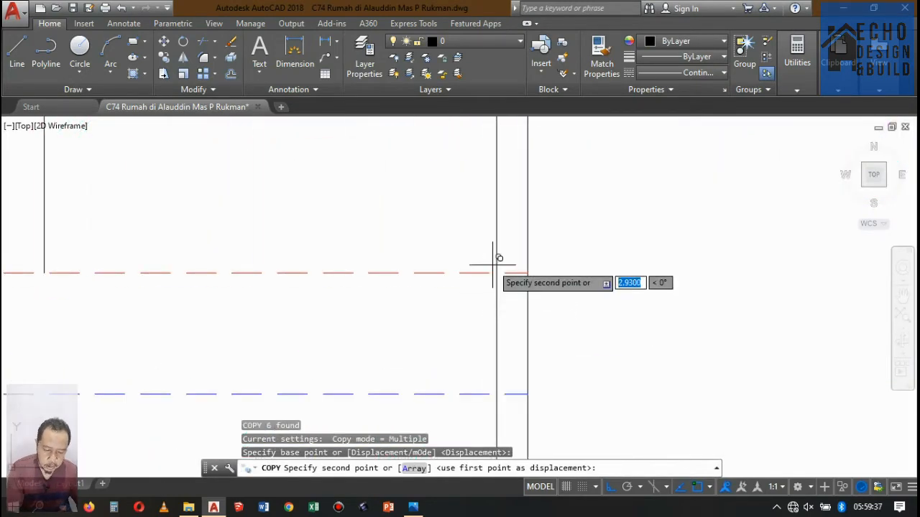
pyautogui.click(496, 271)
pyautogui.scroll(-5, 496, 274)
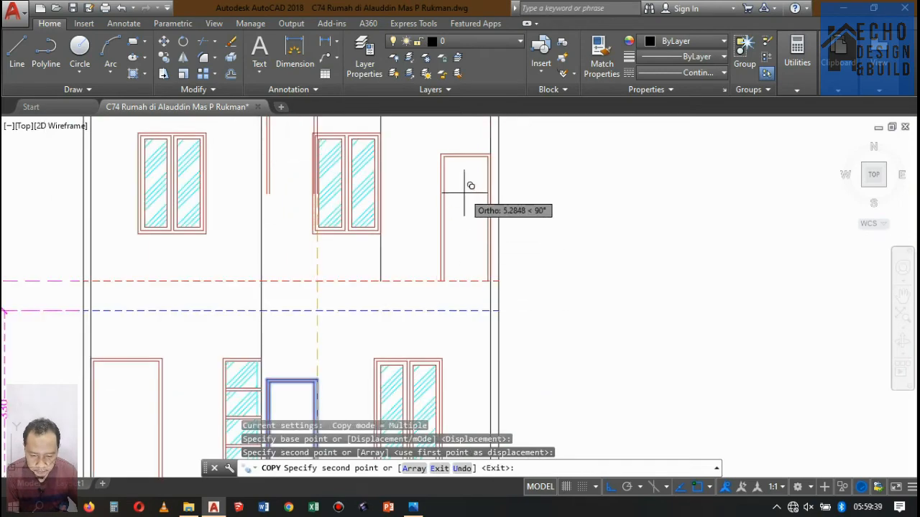
pyautogui.press('Return')
# Step: Compare the placed balcony door and windows on the elevation with the bedrooms and balcony on the upper-floor plan
pyautogui.scroll(-4, 485, 229)
pyautogui.scroll(4, 468, 230)
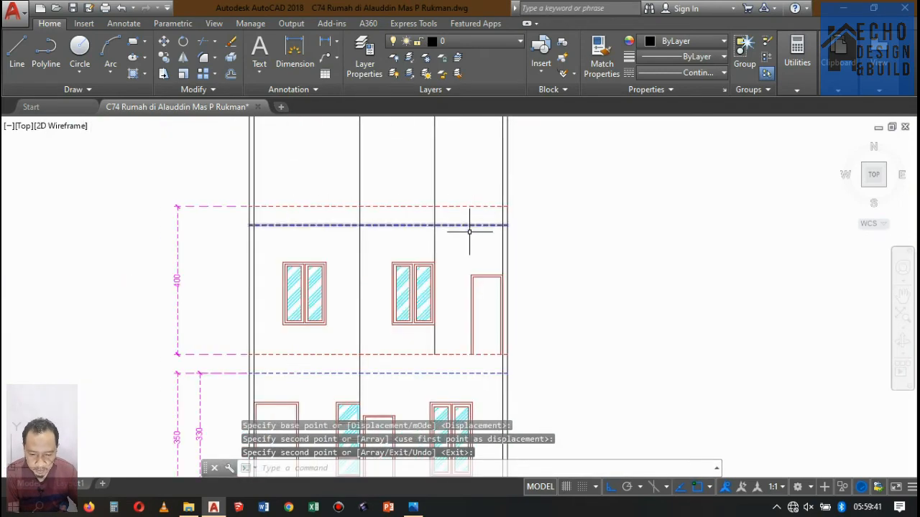
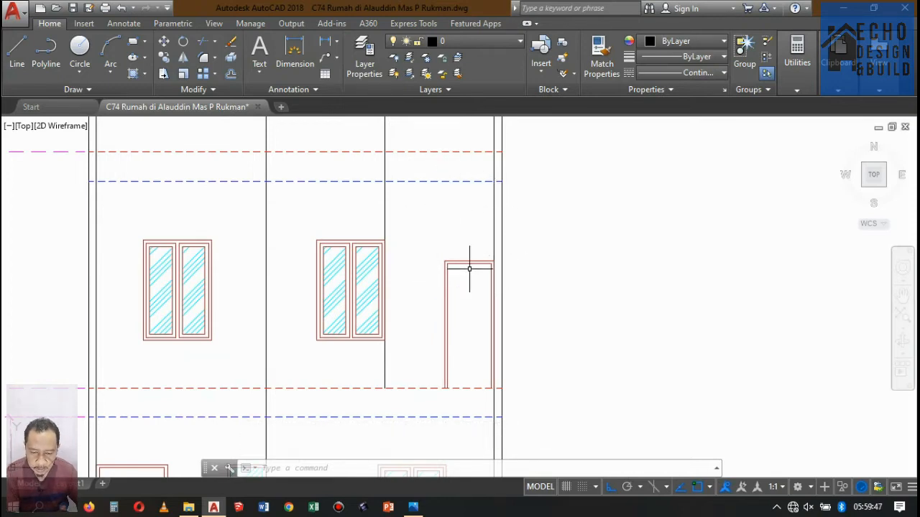
pyautogui.scroll(-5, 469, 269)
pyautogui.scroll(8, 481, 287)
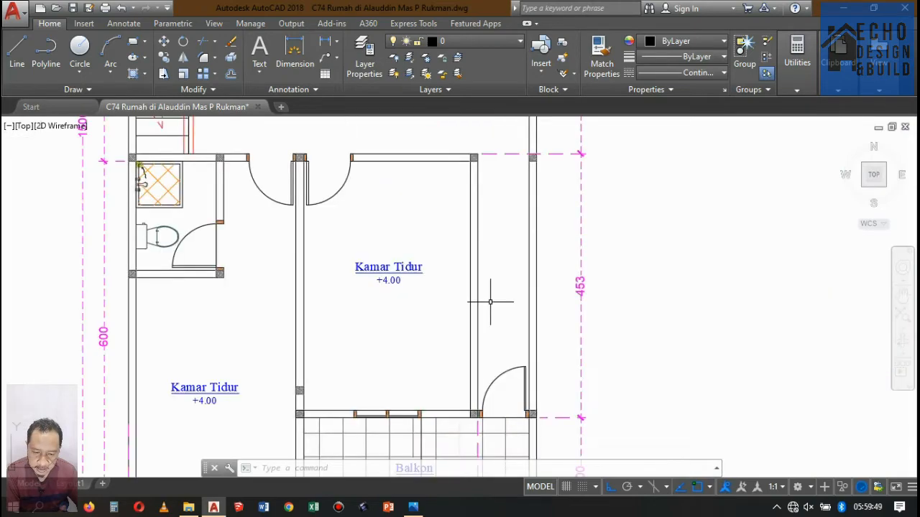
pyautogui.scroll(1, 490, 302)
pyautogui.scroll(-7, 503, 298)
pyautogui.scroll(6, 503, 360)
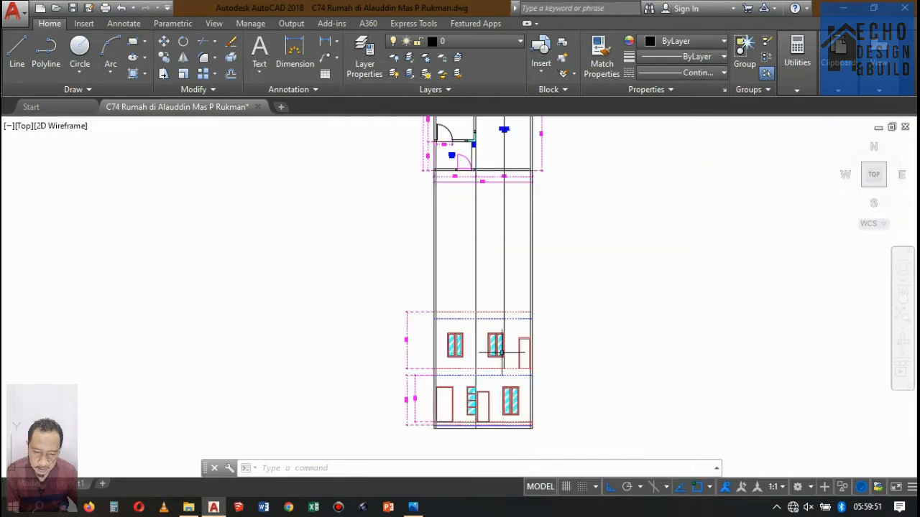
# Step: Examine the ground-floor doors and windows on the elevation, comparing the head heights of the narrower door and the neighbouring windows
pyautogui.scroll(-5, 502, 352)
pyautogui.scroll(5, 506, 337)
pyautogui.scroll(-5, 510, 324)
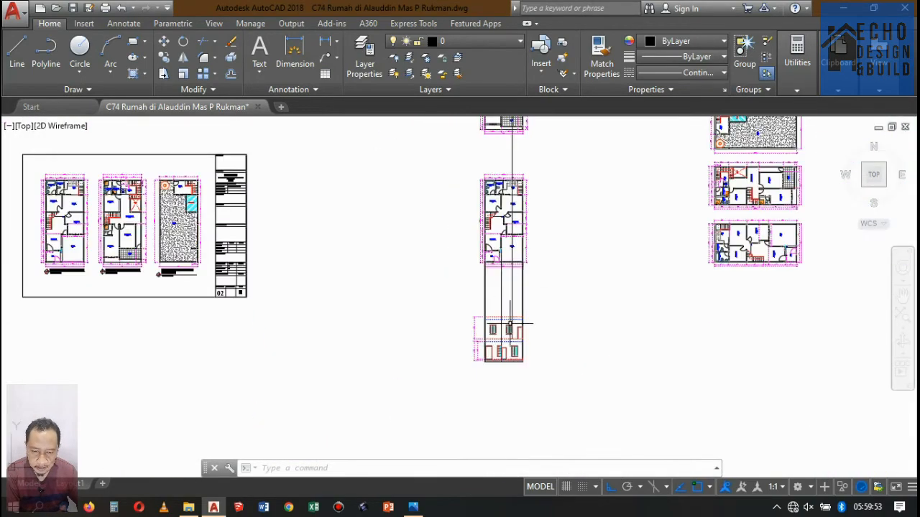
pyautogui.scroll(4, 510, 323)
pyautogui.scroll(-4, 512, 309)
pyautogui.scroll(4, 519, 290)
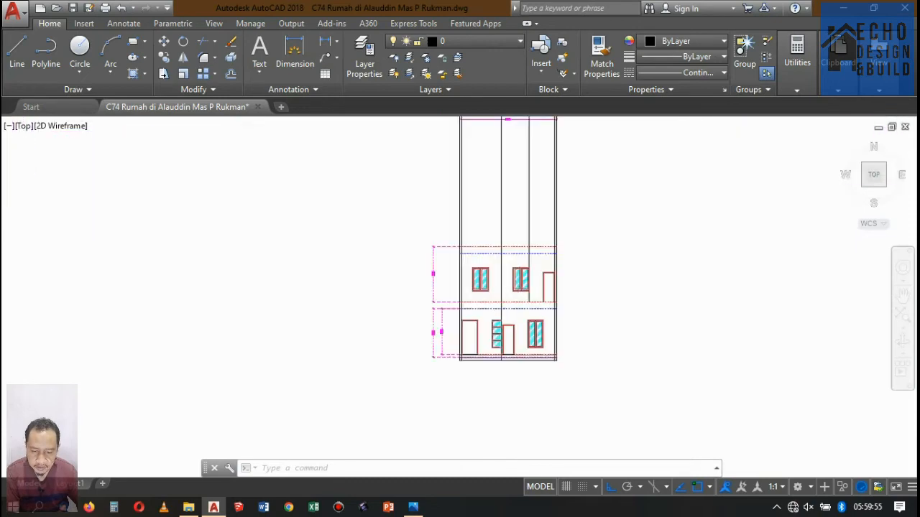
pyautogui.scroll(6, 520, 291)
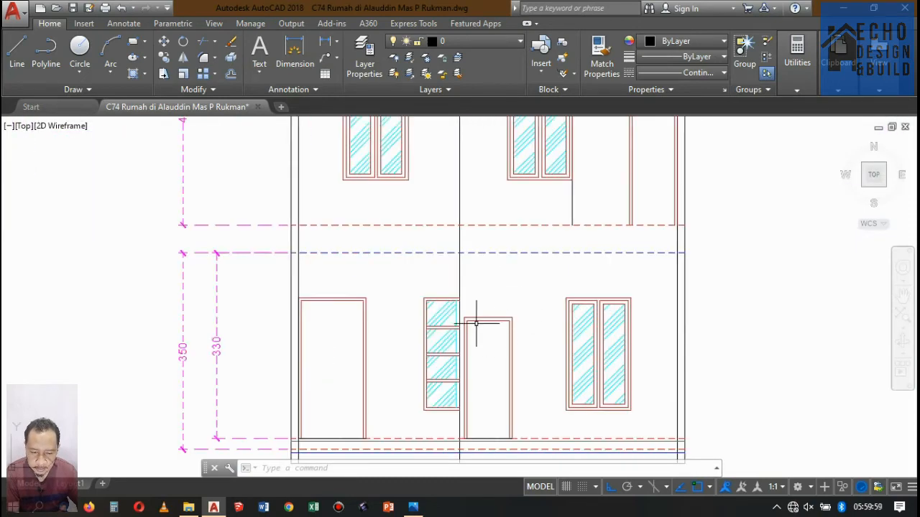
pyautogui.scroll(4, 490, 285)
pyautogui.scroll(-6, 491, 285)
pyautogui.scroll(2, 507, 270)
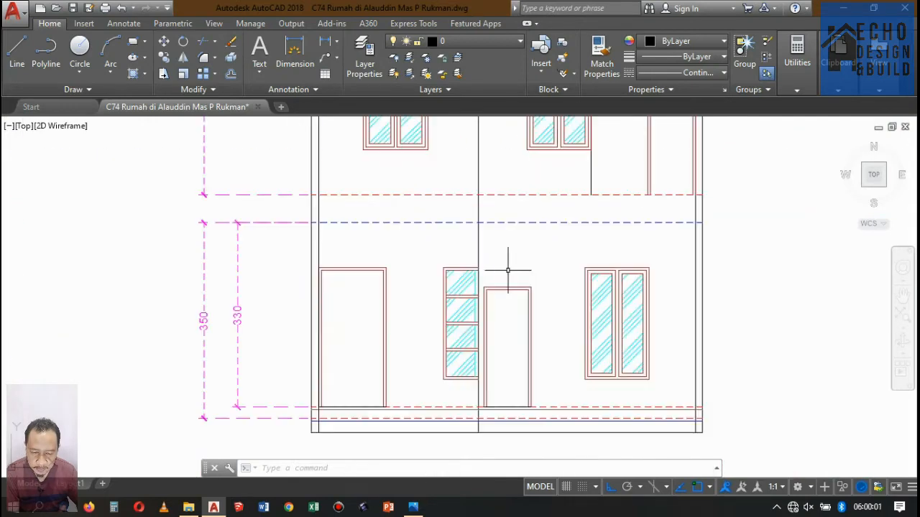
# Step: Stretch the top of the narrower ground-floor door vertically up to align with the top edge of the adjacent windows
pyautogui.click(159, 75)
pyautogui.scroll(3, 496, 287)
pyautogui.click(585, 287)
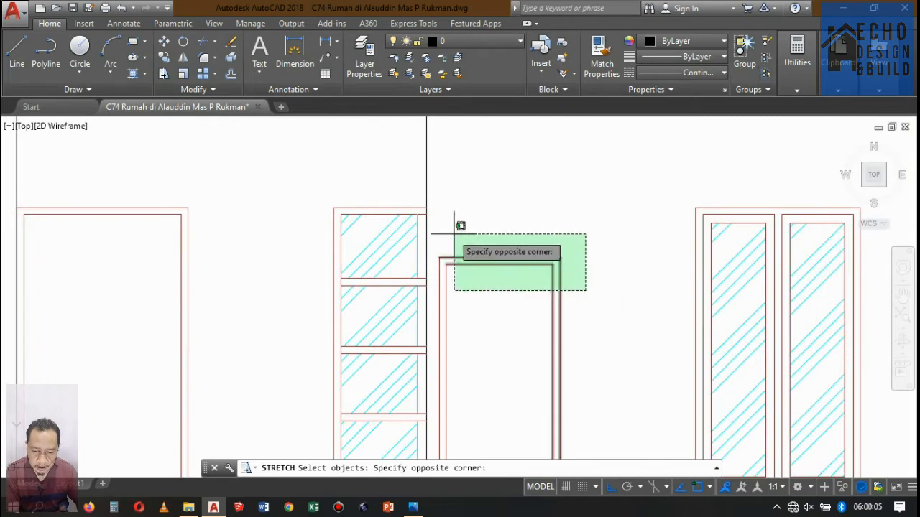
pyautogui.click(431, 233)
pyautogui.press('Return')
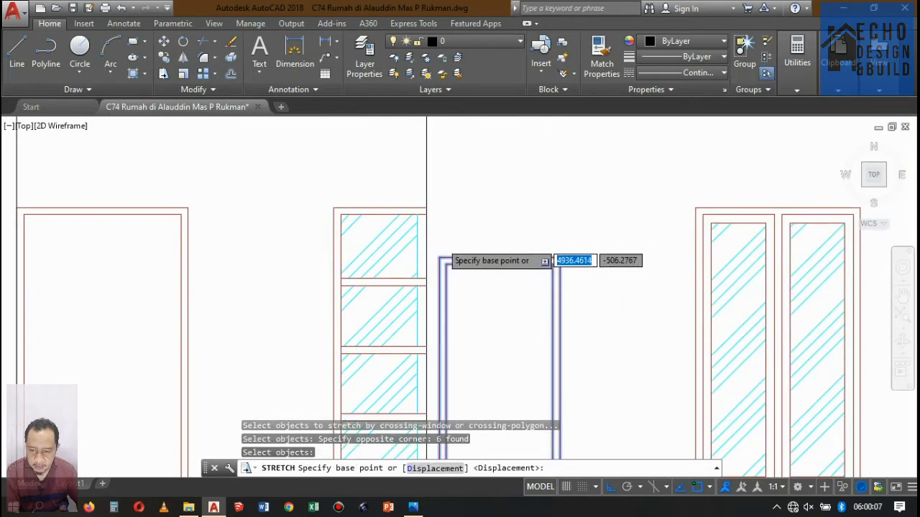
pyautogui.scroll(2, 442, 258)
pyautogui.click(436, 265)
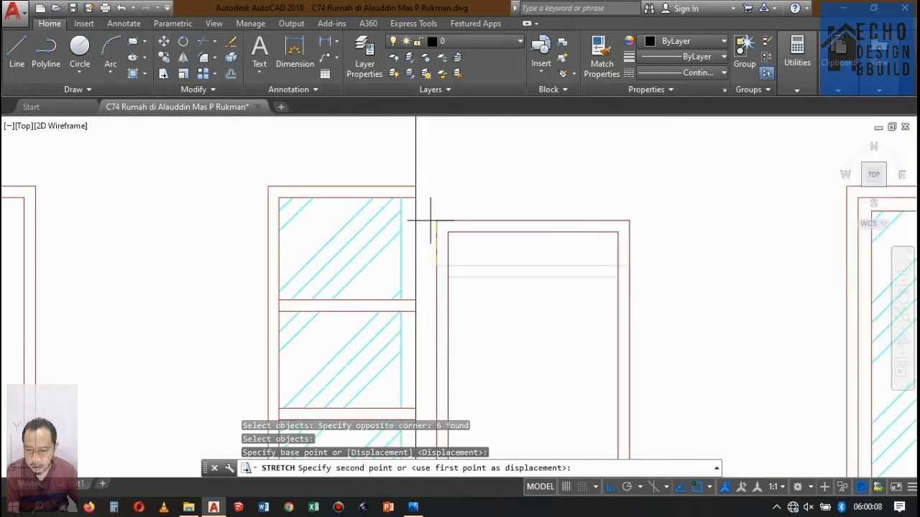
pyautogui.click(437, 181)
pyautogui.scroll(-3, 511, 175)
pyautogui.scroll(3, 512, 174)
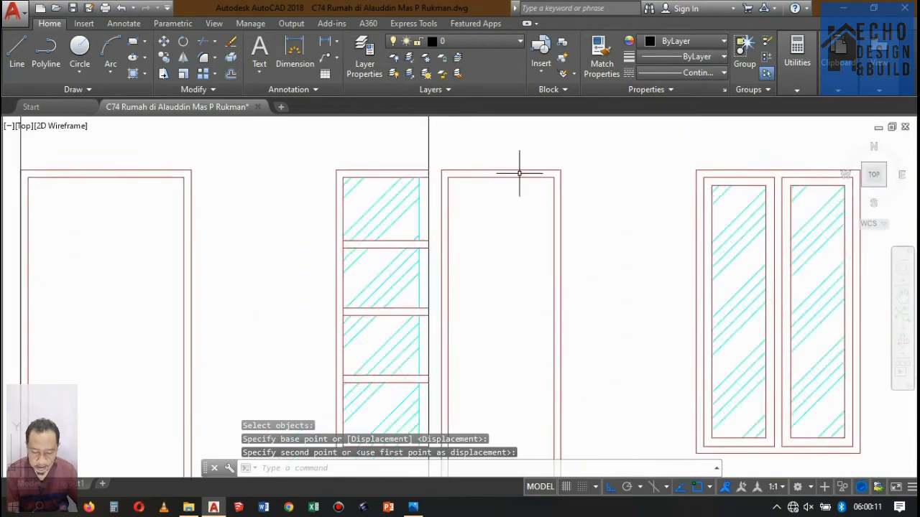
# Step: Erase the vertical projection line running from the plan down to the right edge of the second upper-floor window
pyautogui.scroll(-8, 524, 171)
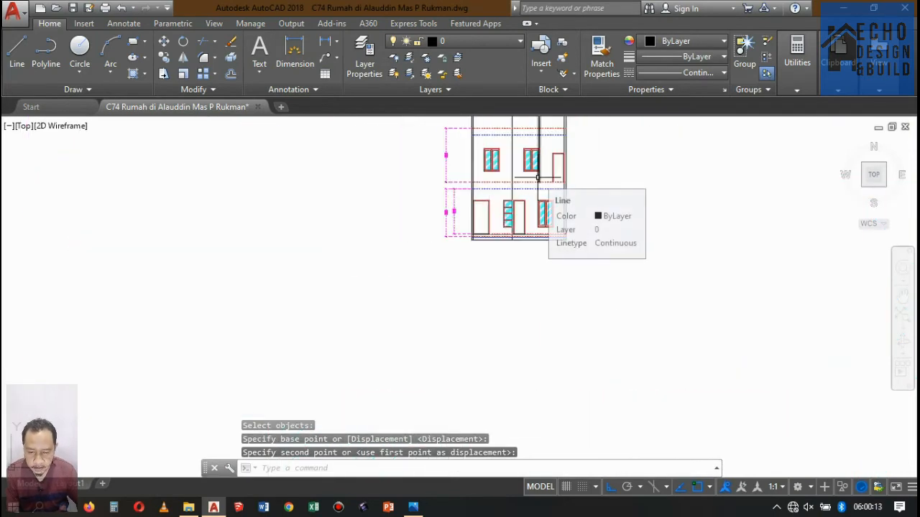
pyautogui.scroll(4, 549, 169)
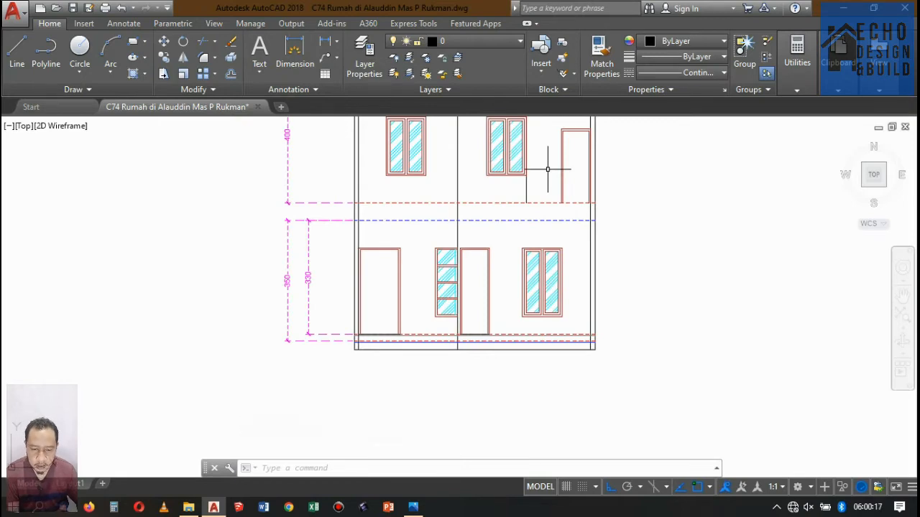
pyautogui.scroll(3, 528, 186)
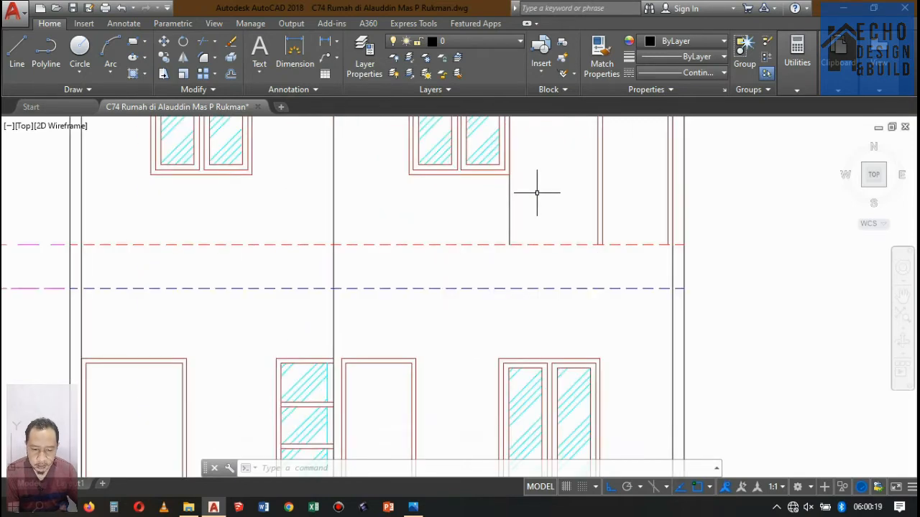
pyautogui.scroll(-8, 534, 193)
pyautogui.click(515, 171)
pyautogui.click(506, 169)
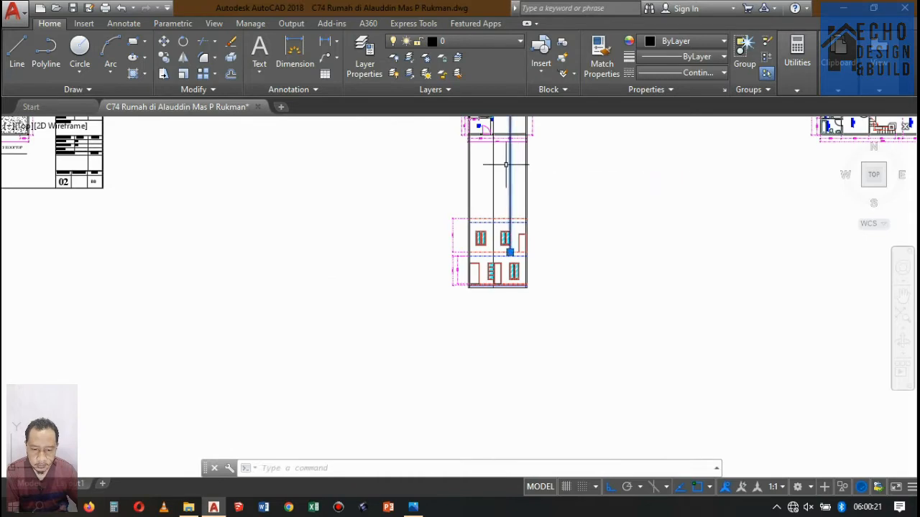
pyautogui.press('Delete')
pyautogui.scroll(4, 525, 225)
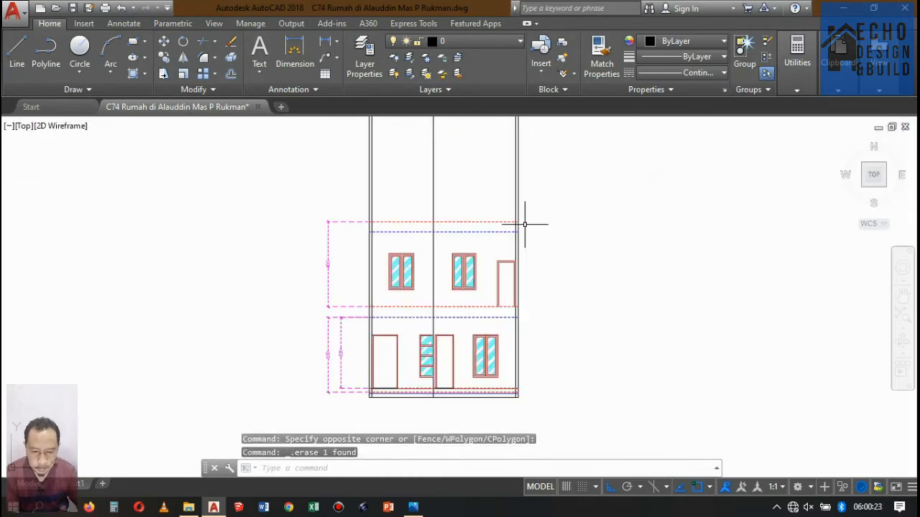
pyautogui.scroll(-6, 519, 222)
pyautogui.scroll(6, 504, 252)
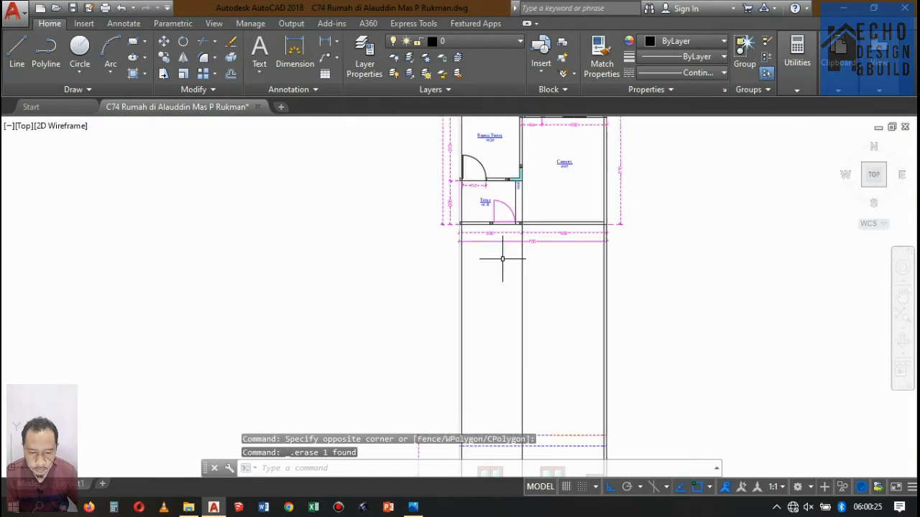
pyautogui.click(529, 296)
pyautogui.click(514, 301)
pyautogui.scroll(-6, 529, 296)
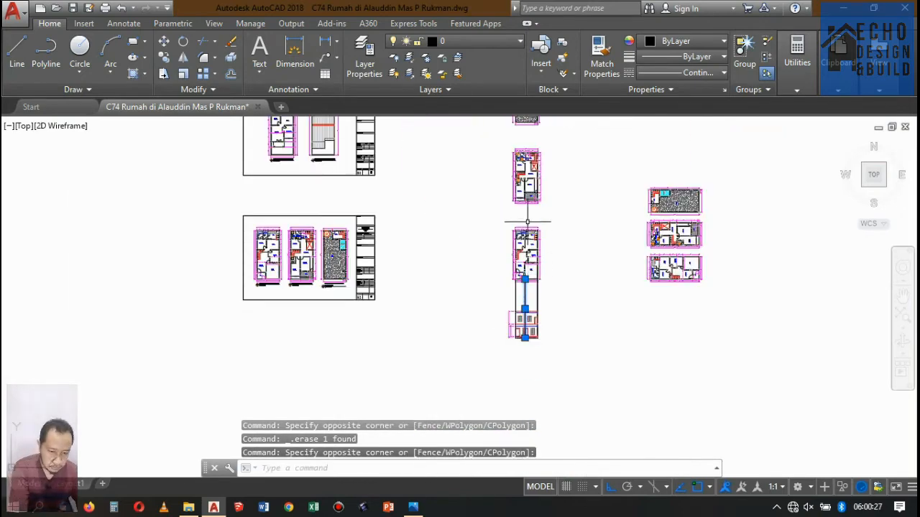
pyautogui.scroll(5, 529, 193)
pyautogui.write('l')
pyautogui.press('Return')
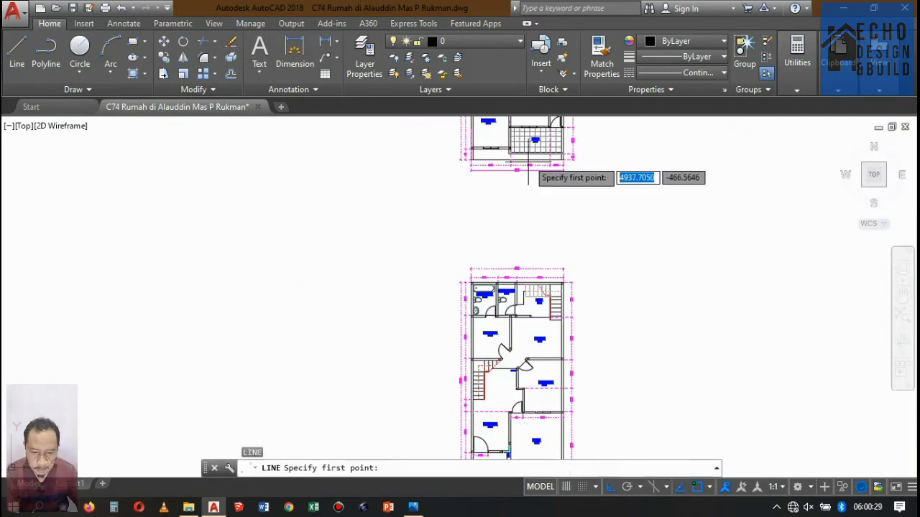
pyautogui.scroll(8, 525, 182)
pyautogui.click(503, 182)
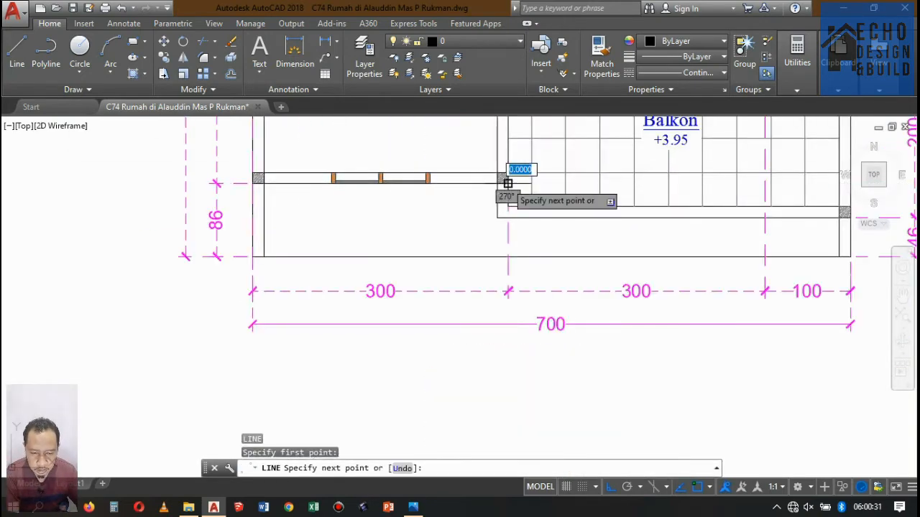
pyautogui.scroll(-7, 511, 181)
pyautogui.scroll(2, 512, 324)
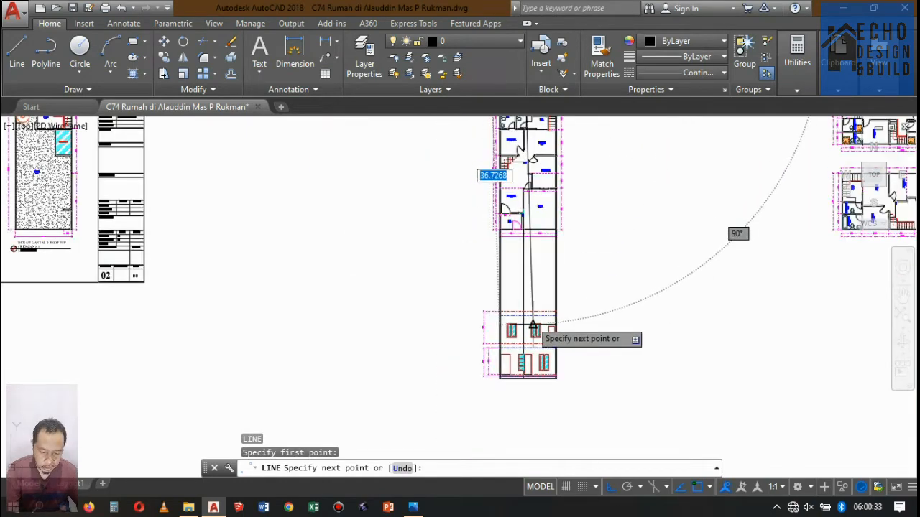
pyautogui.press('Escape')
pyautogui.scroll(7, 522, 316)
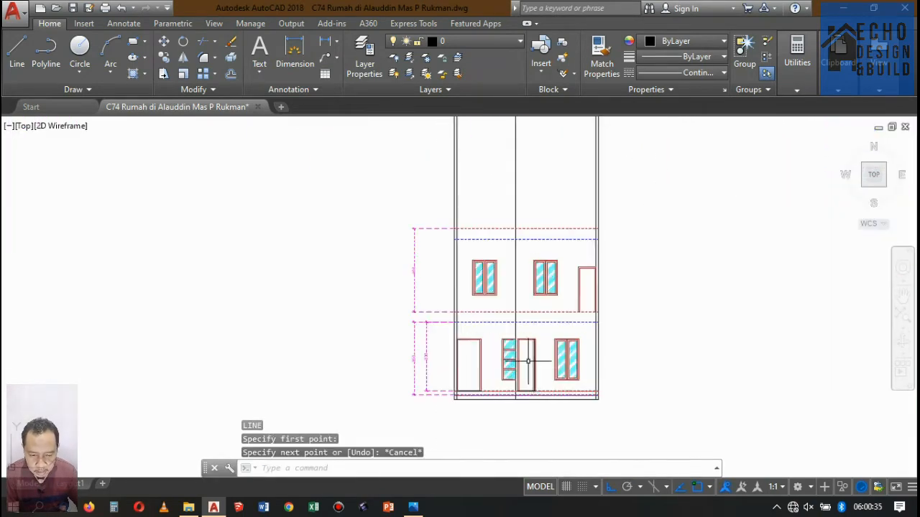
pyautogui.scroll(-3, 515, 288)
pyautogui.scroll(3, 521, 260)
pyautogui.scroll(-3, 523, 259)
pyautogui.scroll(3, 588, 268)
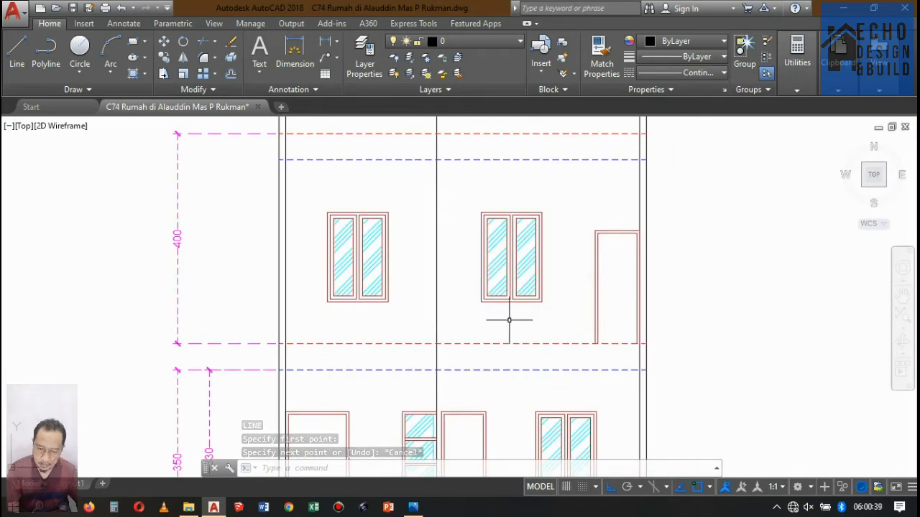
pyautogui.press('space')
pyautogui.click(436, 344)
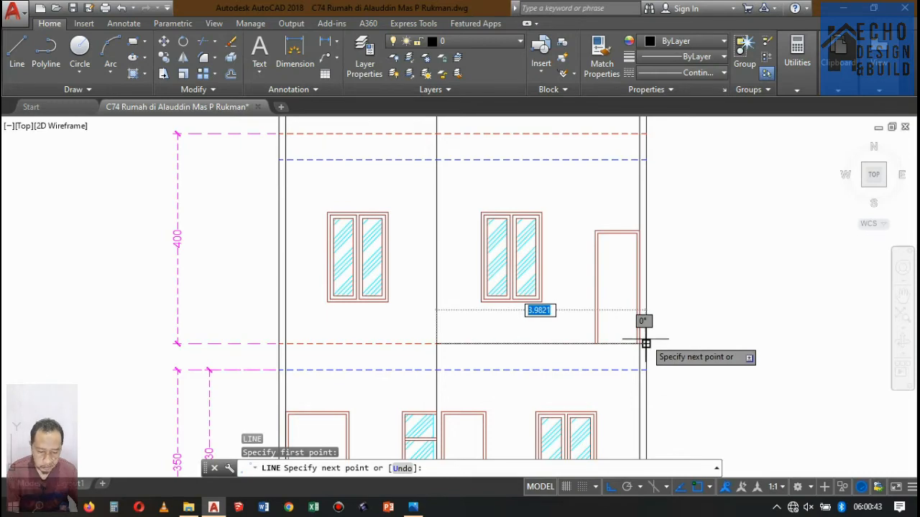
pyautogui.scroll(4, 646, 343)
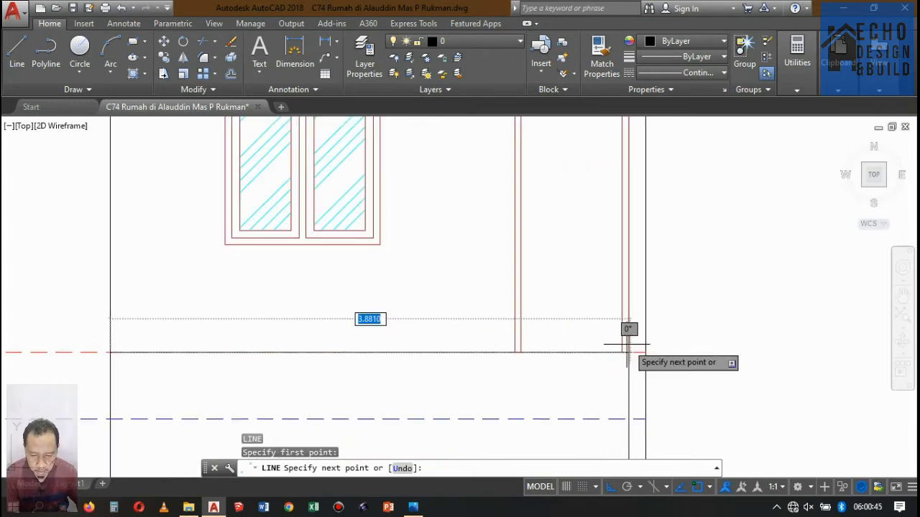
pyautogui.press('Escape')
# Step: Draw a horizontal line closing the bottom of the balcony door, from its left outer edge to the right wall's inner line
pyautogui.press('space')
pyautogui.scroll(4, 650, 357)
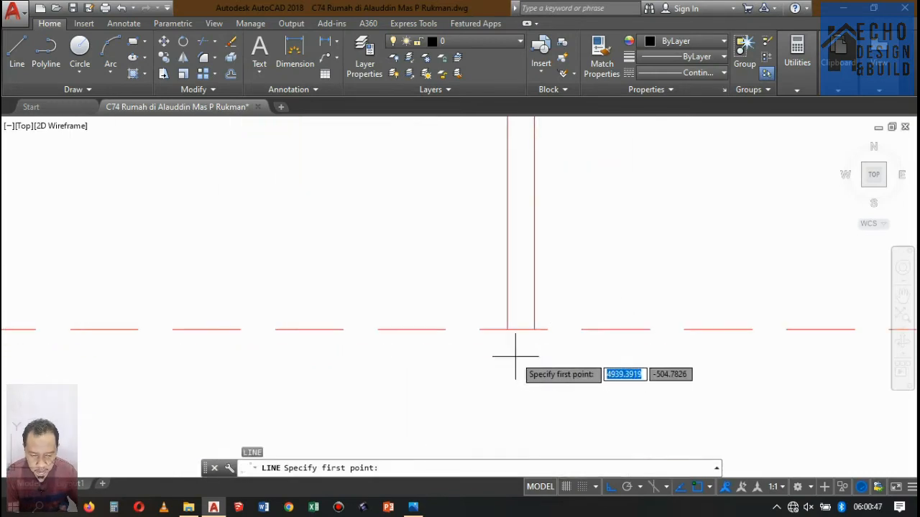
pyautogui.scroll(-3, 546, 327)
pyautogui.scroll(3, 563, 344)
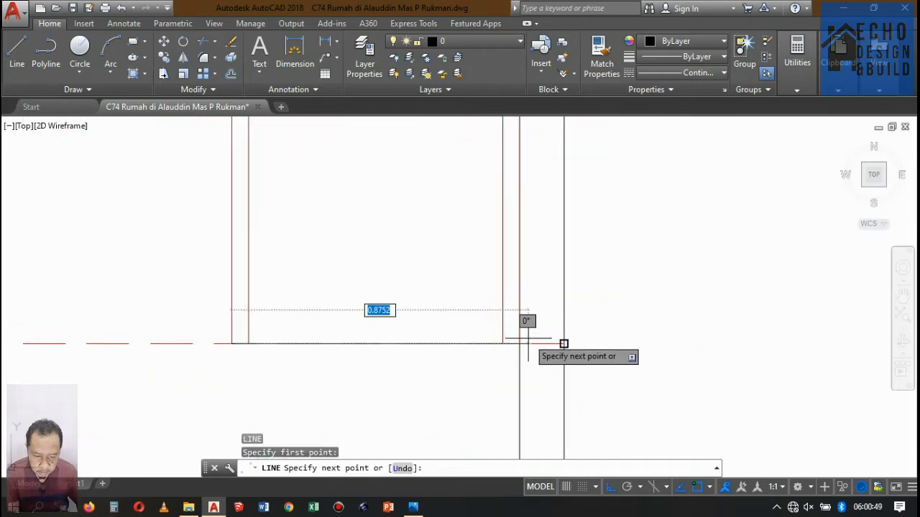
pyautogui.click(514, 344)
pyautogui.press('space')
pyautogui.scroll(-5, 605, 314)
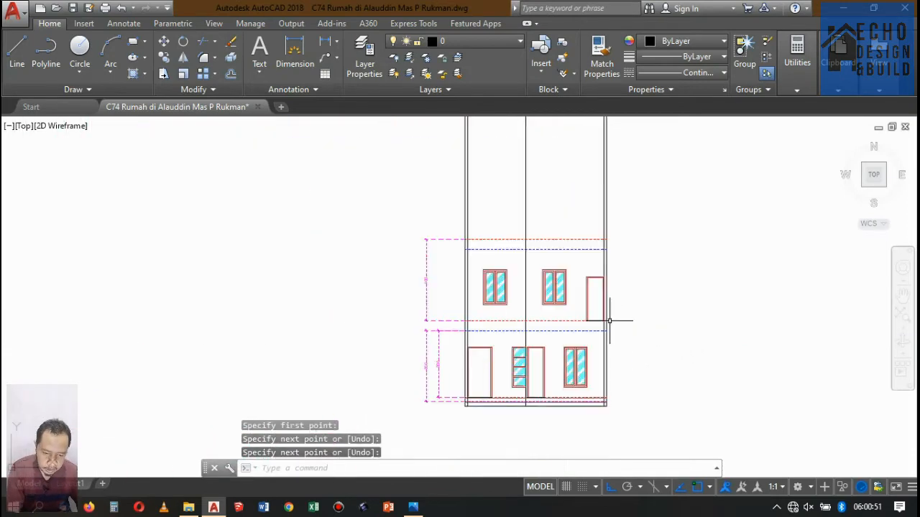
# Step: Examine the balcony on the upper-floor plan, including its floor level, front parapet wall, door and adjoining bedrooms
pyautogui.scroll(2, 605, 306)
pyautogui.scroll(-5, 601, 312)
pyautogui.scroll(3, 587, 263)
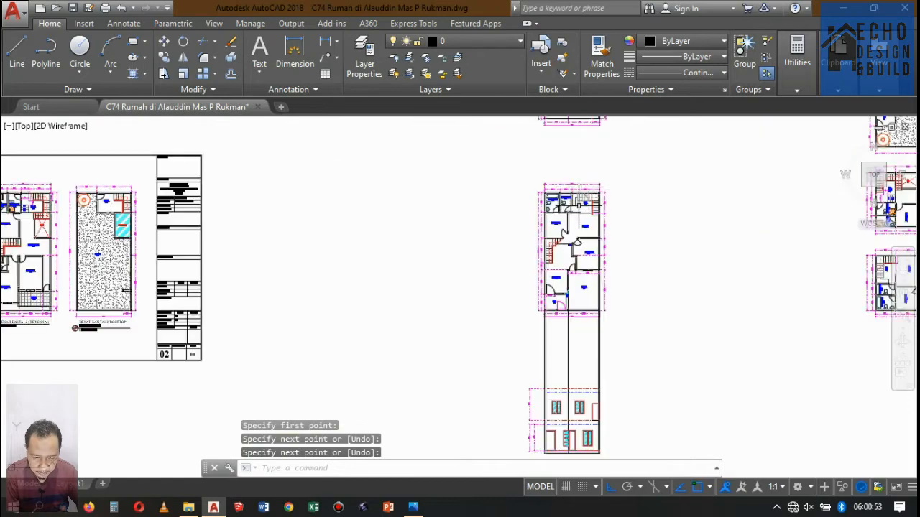
pyautogui.scroll(-3, 596, 278)
pyautogui.scroll(3, 596, 287)
pyautogui.scroll(-6, 585, 297)
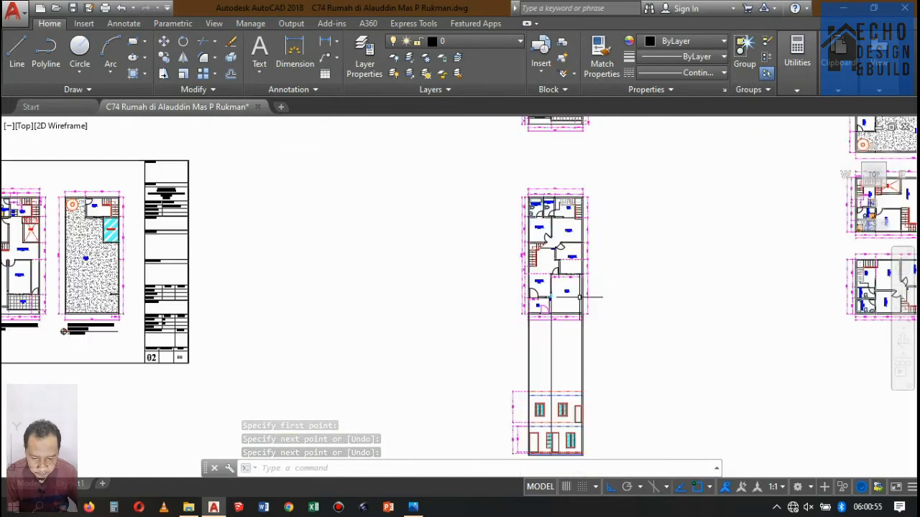
pyautogui.scroll(8, 578, 271)
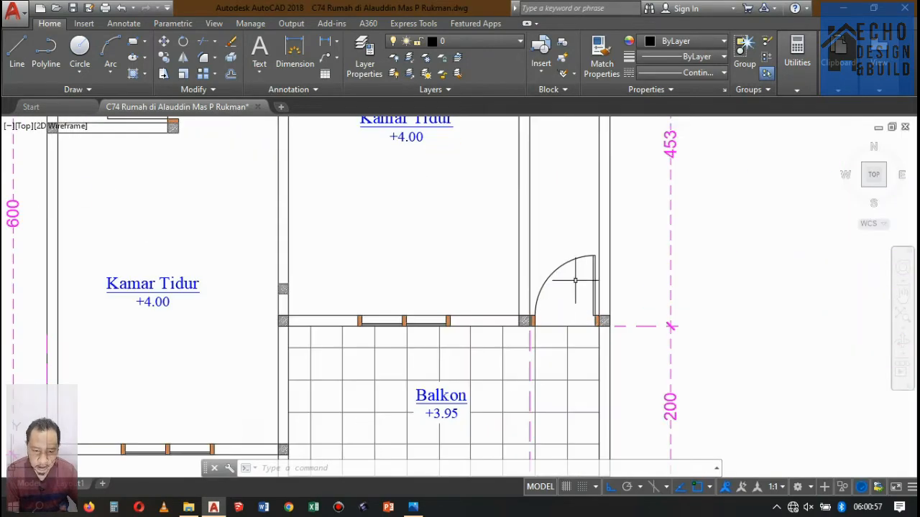
pyautogui.scroll(2, 565, 295)
pyautogui.scroll(-2, 571, 284)
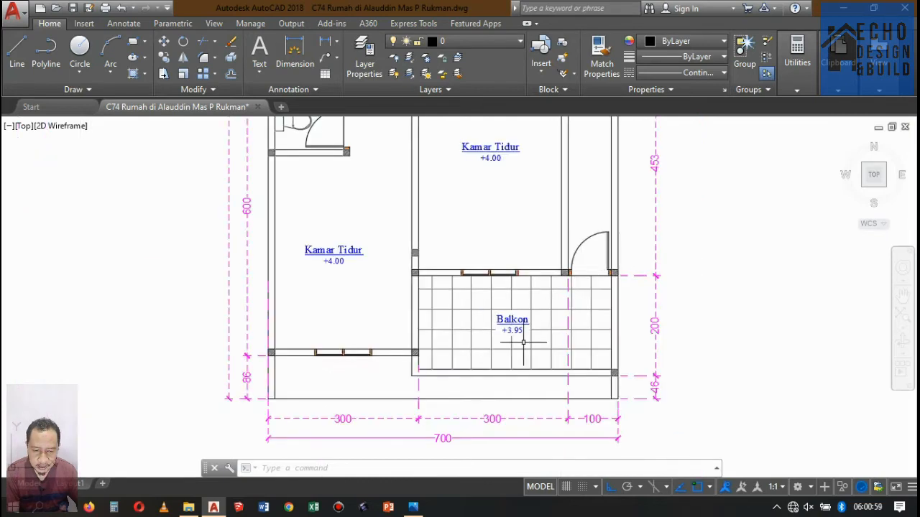
pyautogui.scroll(-2, 586, 284)
pyautogui.scroll(5, 577, 287)
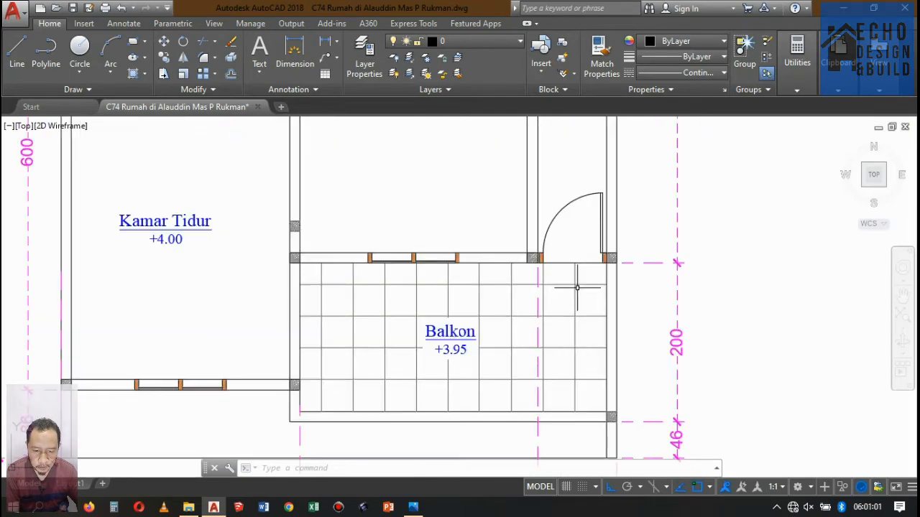
pyautogui.scroll(-4, 579, 260)
pyautogui.scroll(4, 580, 255)
pyautogui.scroll(-4, 580, 273)
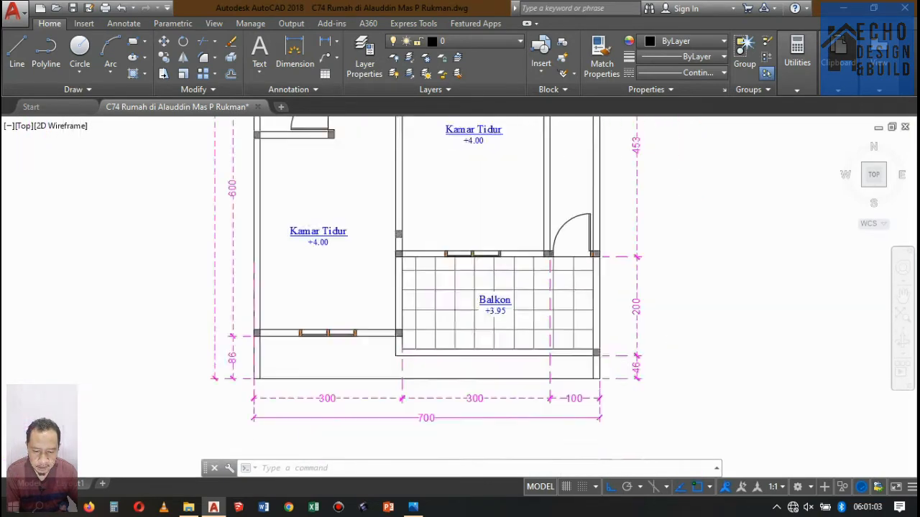
pyautogui.scroll(-1, 560, 208)
pyautogui.scroll(4, 559, 206)
pyautogui.scroll(-7, 557, 203)
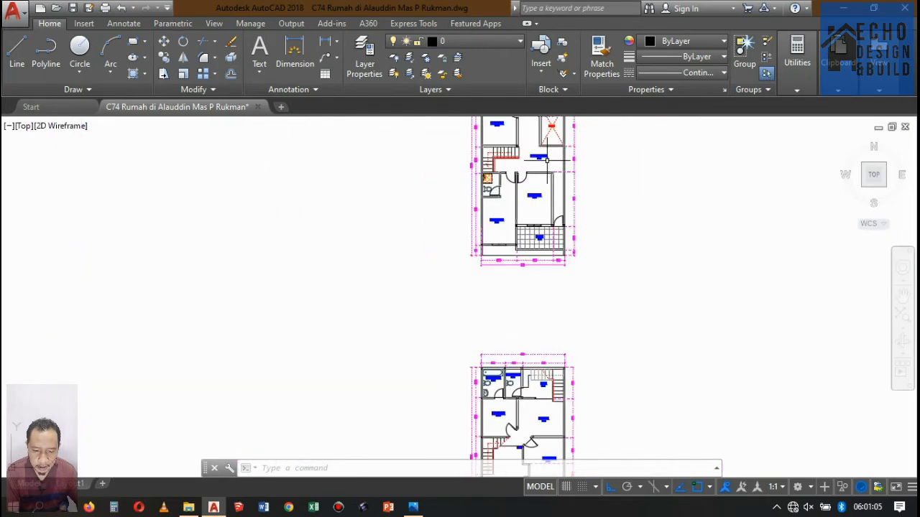
# Step: Offset the red dashed upper-floor level line upward on the elevation by a distance of 15
pyautogui.scroll(8, 551, 276)
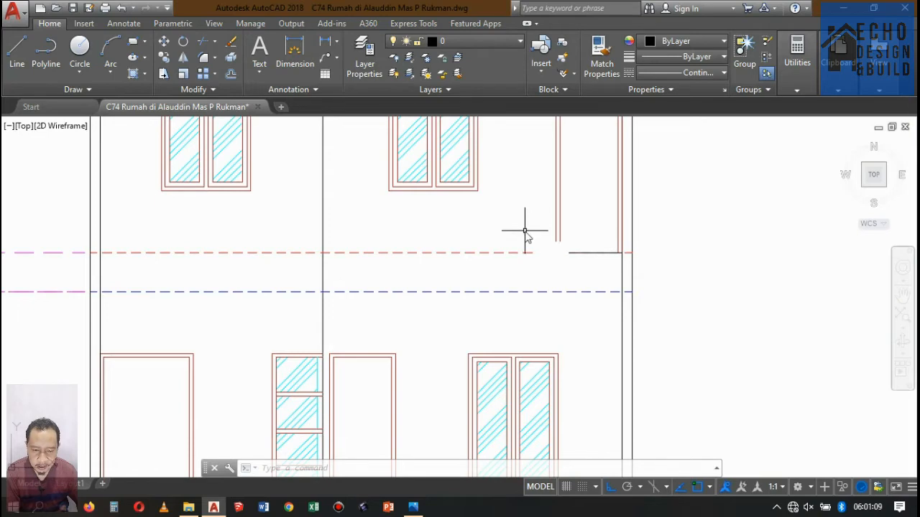
pyautogui.write('o')
pyautogui.press('space')
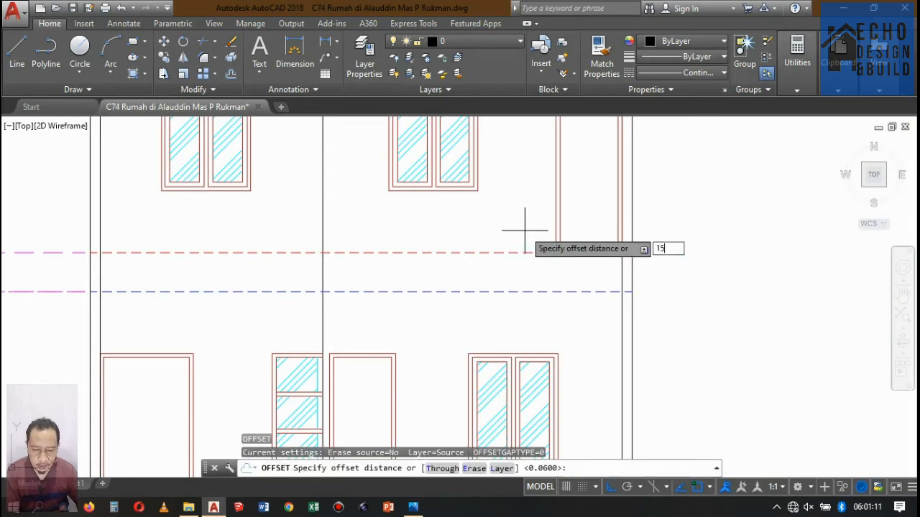
pyautogui.press('Return')
pyautogui.click(510, 252)
pyautogui.click(507, 211)
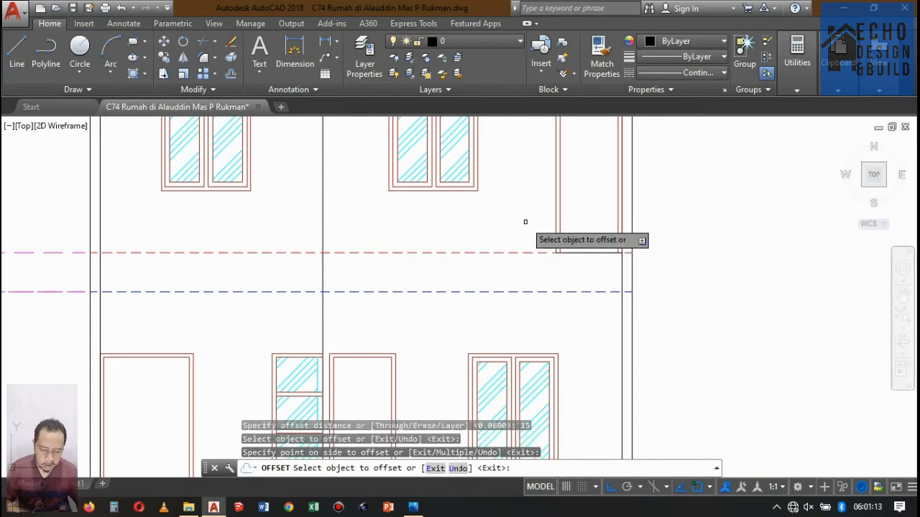
# Step: Offset the red dashed upper-floor level line upward on the elevation by a distance of 0.15
pyautogui.press('Escape')
pyautogui.write('o')
pyautogui.press('space')
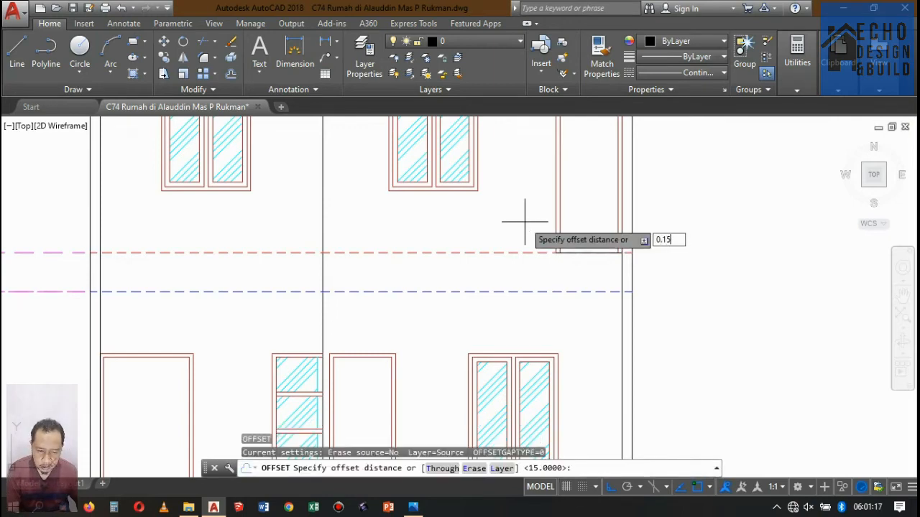
pyautogui.write('0.15')
pyautogui.press('Return')
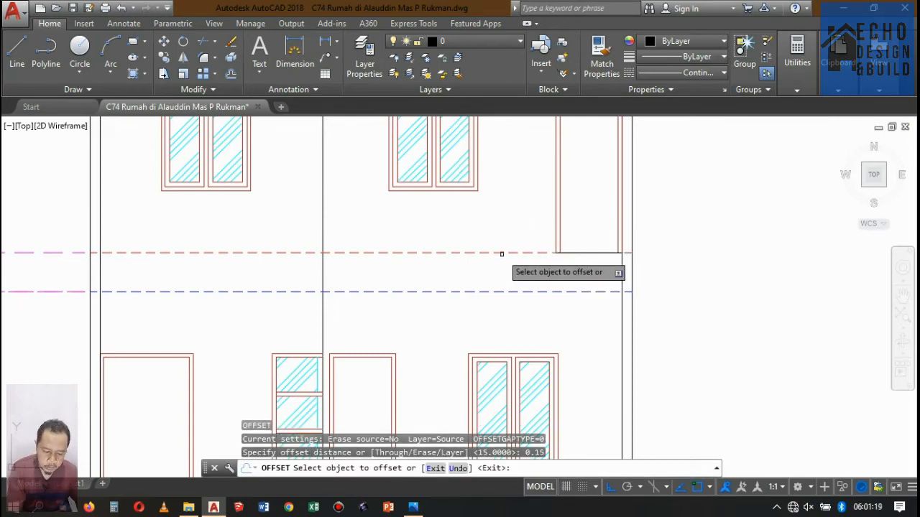
pyautogui.click(502, 253)
pyautogui.click(492, 209)
pyautogui.press('Return')
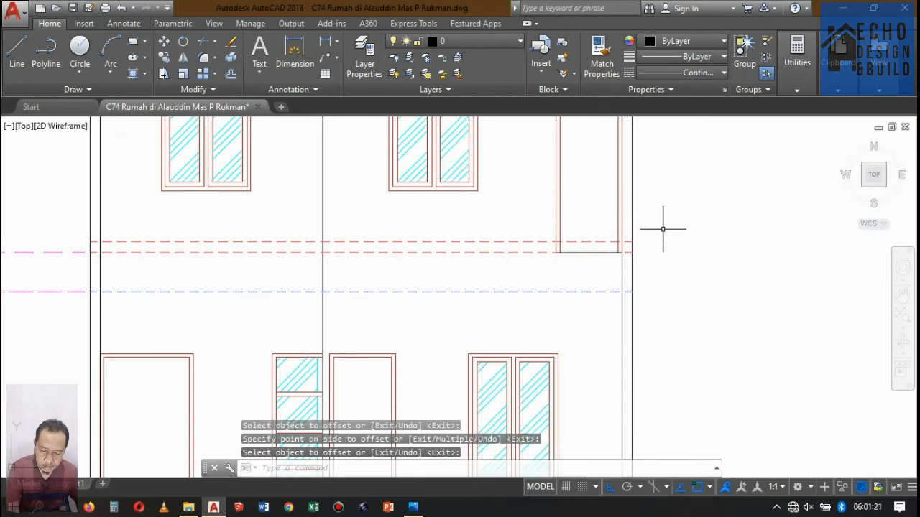
# Step: Trim the new red dashed line where it passes beyond the inner line of the elevation's right wall
pyautogui.write('tr')
pyautogui.press('space')
pyautogui.scroll(5, 647, 231)
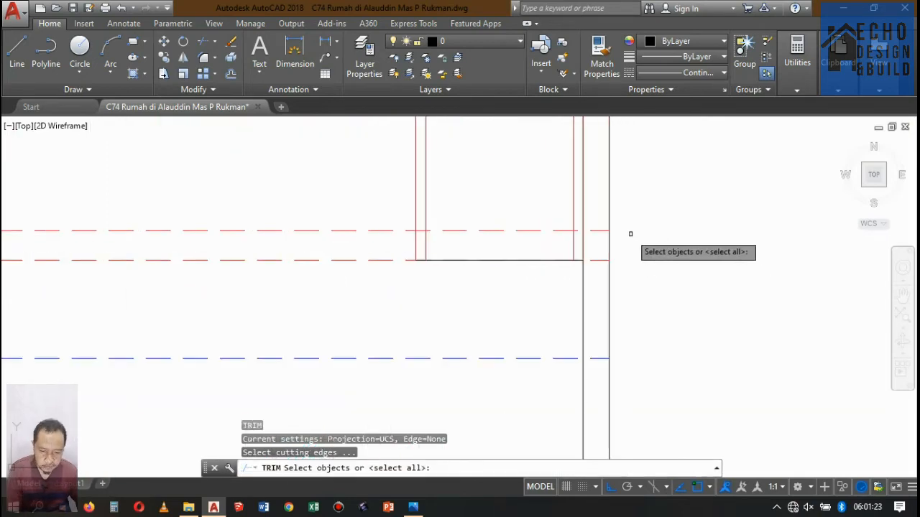
pyautogui.click(585, 217)
pyautogui.press('space')
pyautogui.click(600, 230)
pyautogui.scroll(-8, 610, 238)
pyautogui.press('space')
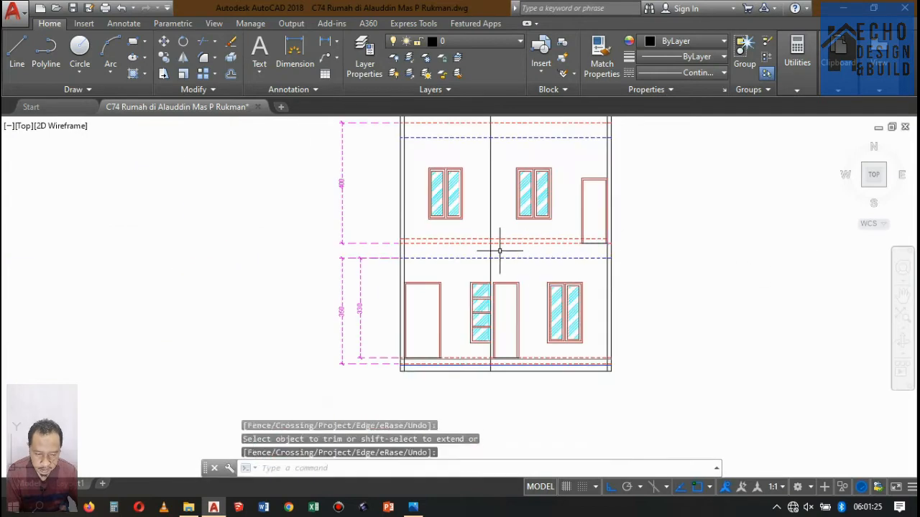
# Step: Trim away the part of the upper red dashed line that lies left of the elevation's middle vertical line
pyautogui.scroll(4, 499, 241)
pyautogui.press('space')
pyautogui.click(477, 220)
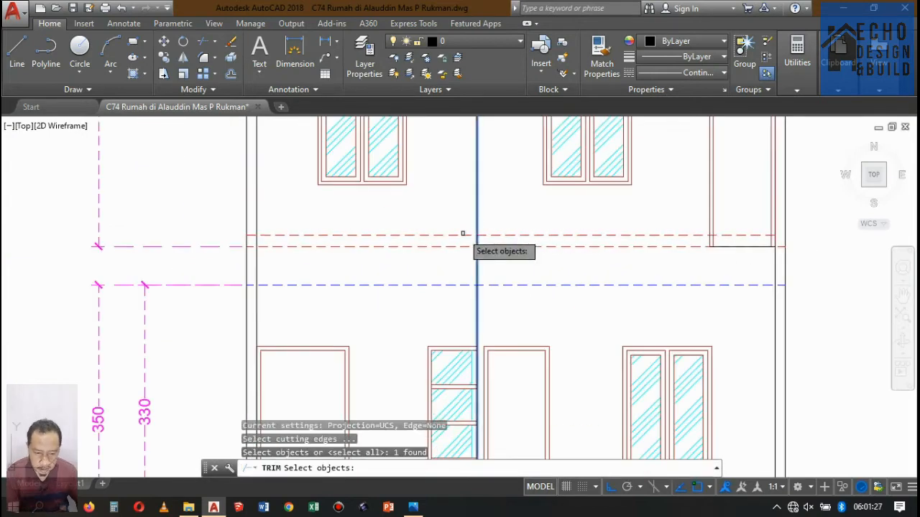
pyautogui.press('space')
pyautogui.click(462, 234)
pyautogui.press('space')
pyautogui.scroll(-5, 555, 229)
pyautogui.scroll(4, 574, 250)
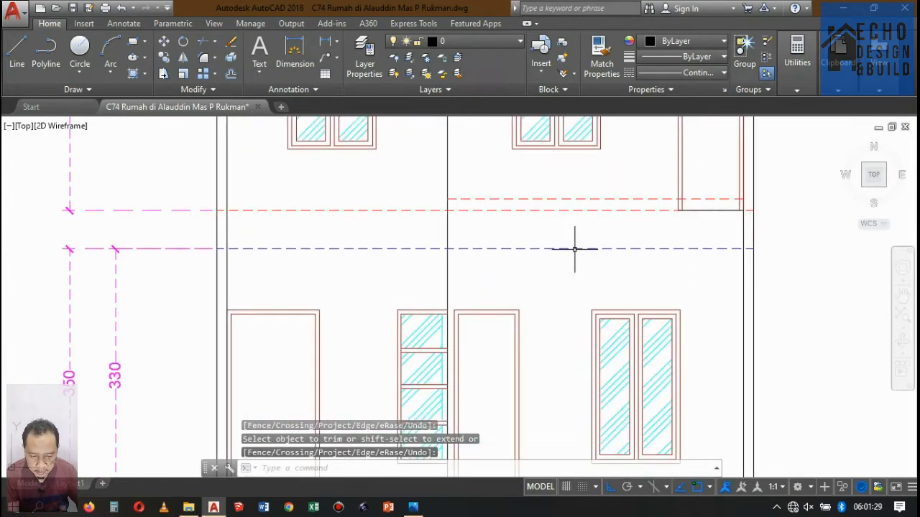
# Step: Offset the blue dashed line above the ground-floor openings downward by a distance of 0.05
pyautogui.scroll(-3, 574, 250)
pyautogui.scroll(3, 620, 261)
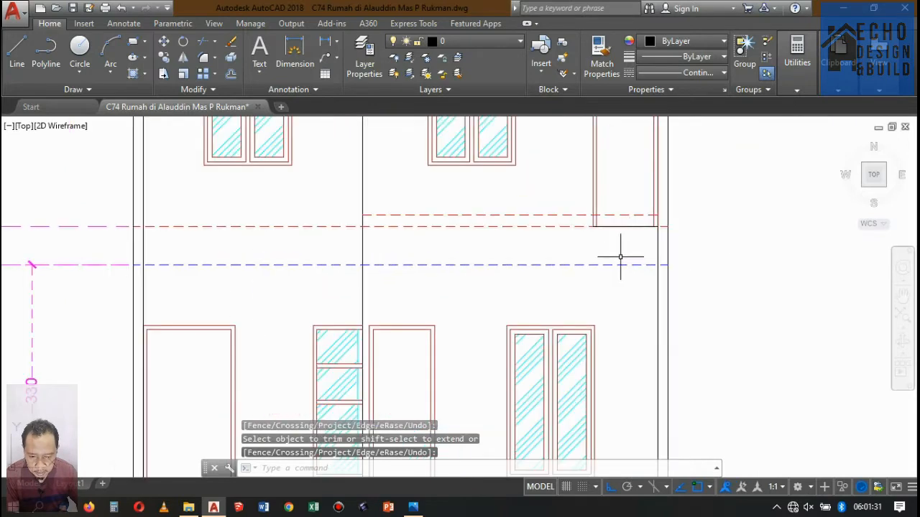
pyautogui.scroll(-3, 619, 265)
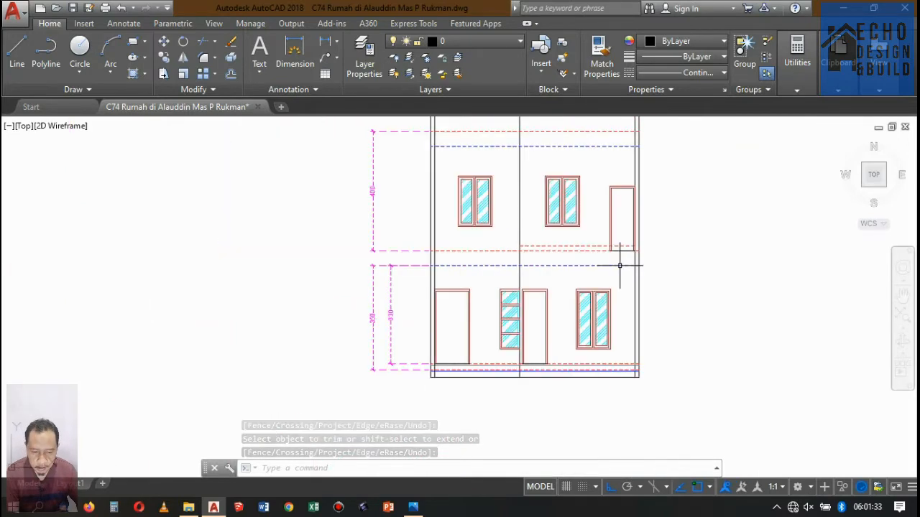
pyautogui.scroll(3, 619, 265)
pyautogui.scroll(-2, 619, 264)
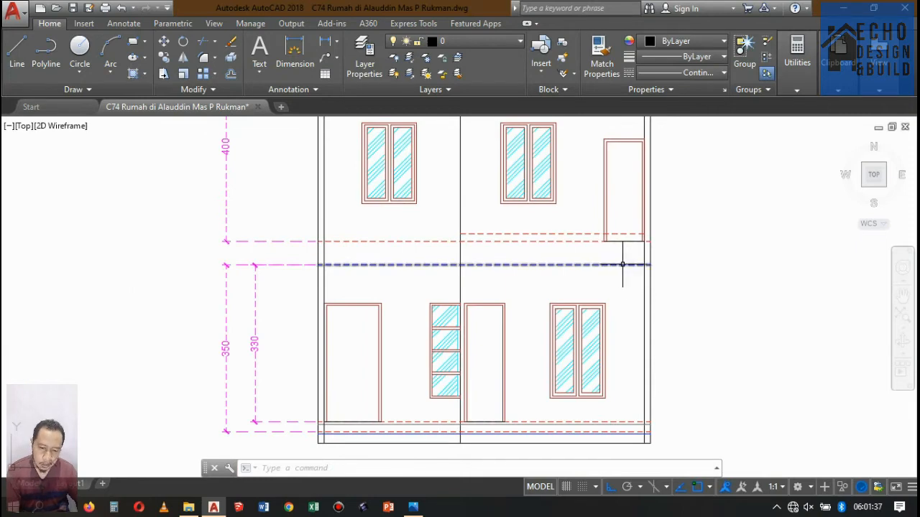
pyautogui.write('o')
pyautogui.press('Return')
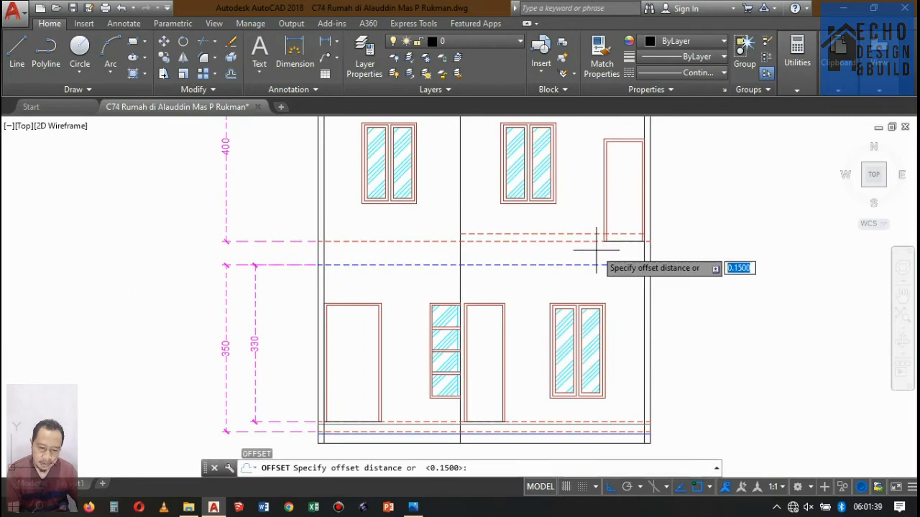
pyautogui.write('0')
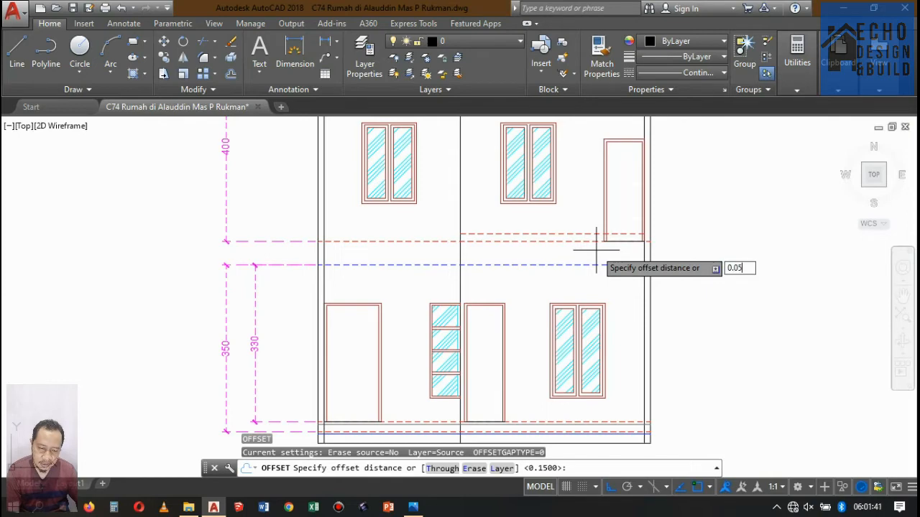
pyautogui.write('.05')
pyautogui.press('Return')
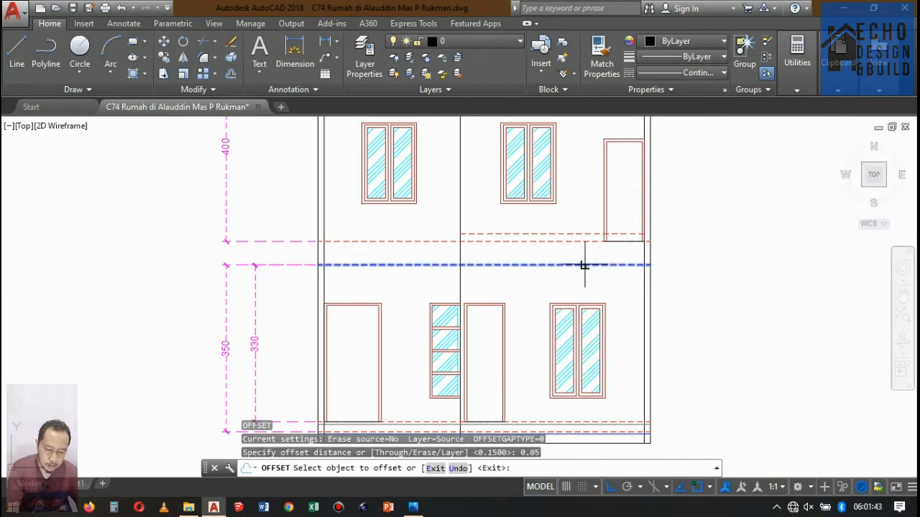
pyautogui.click(583, 266)
pyautogui.click(592, 274)
pyautogui.scroll(3, 583, 263)
# Step: Change the lower blue dashed line's color and linetype both to ByLayer
pyautogui.click(580, 263)
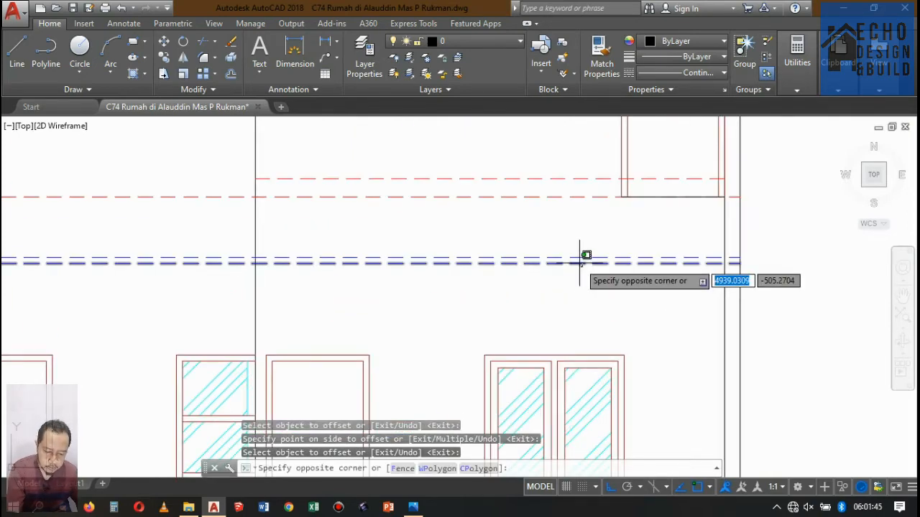
pyautogui.click(579, 263)
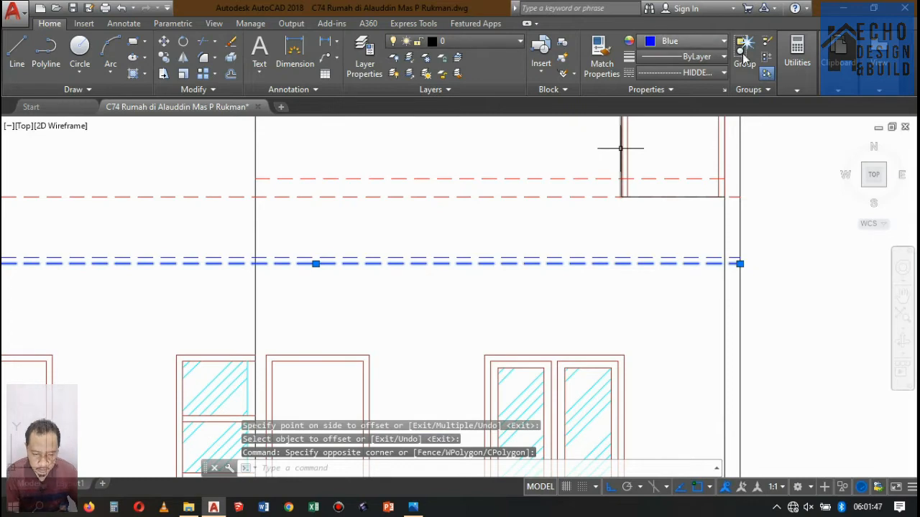
pyautogui.click(680, 45)
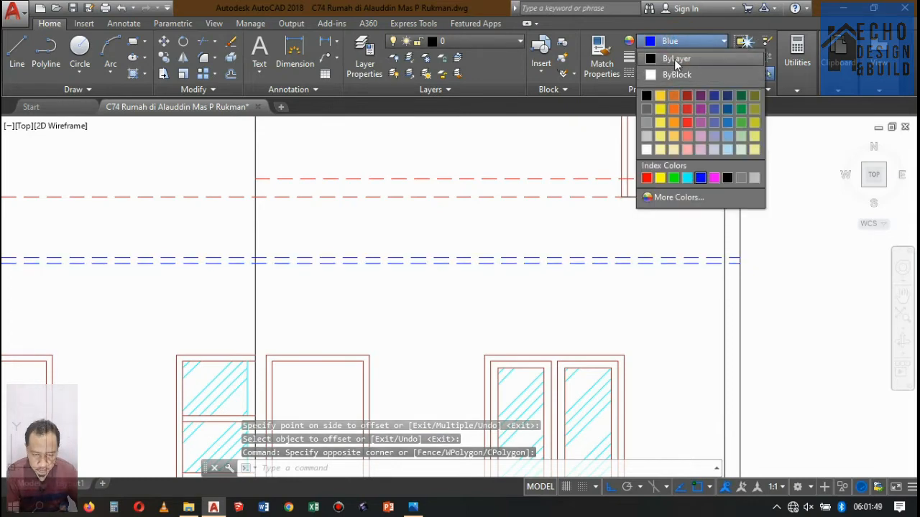
pyautogui.click(674, 59)
pyautogui.click(571, 260)
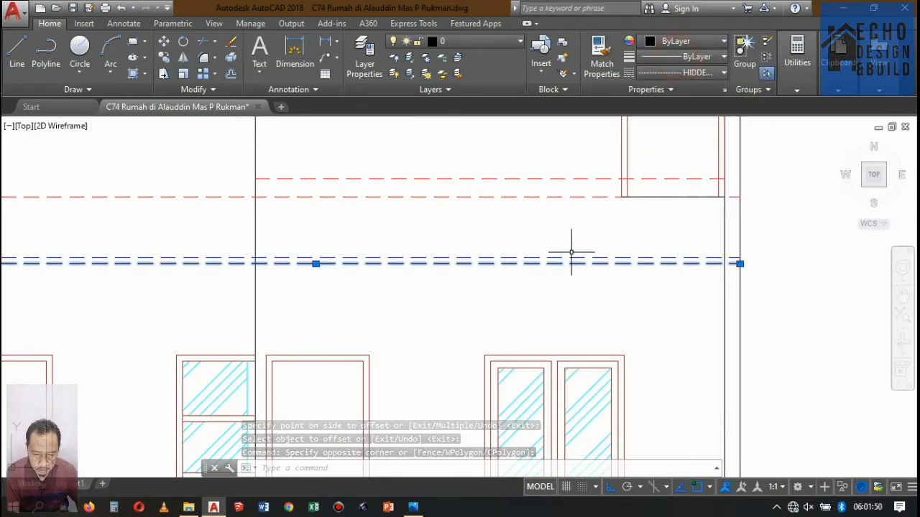
pyautogui.click(667, 74)
pyautogui.scroll(2, 665, 114)
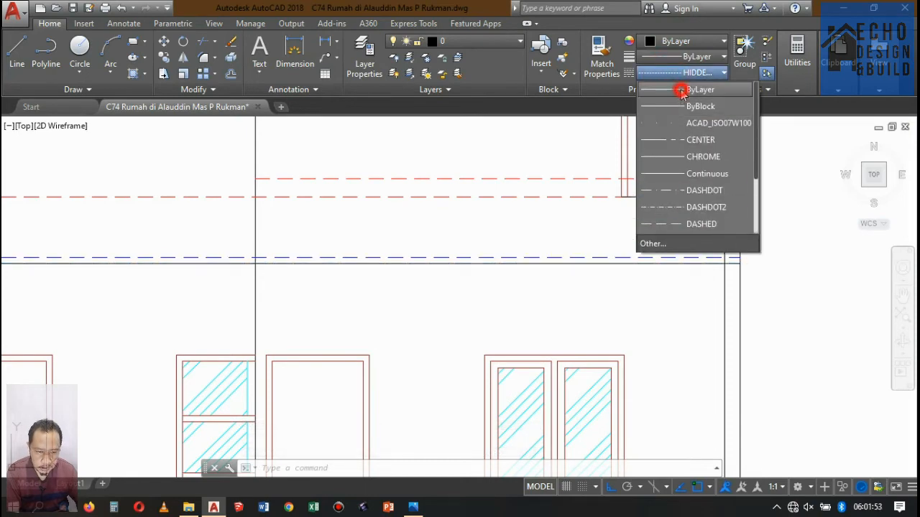
pyautogui.click(681, 89)
pyautogui.click(579, 261)
pyautogui.press('Escape')
pyautogui.scroll(-2, 613, 305)
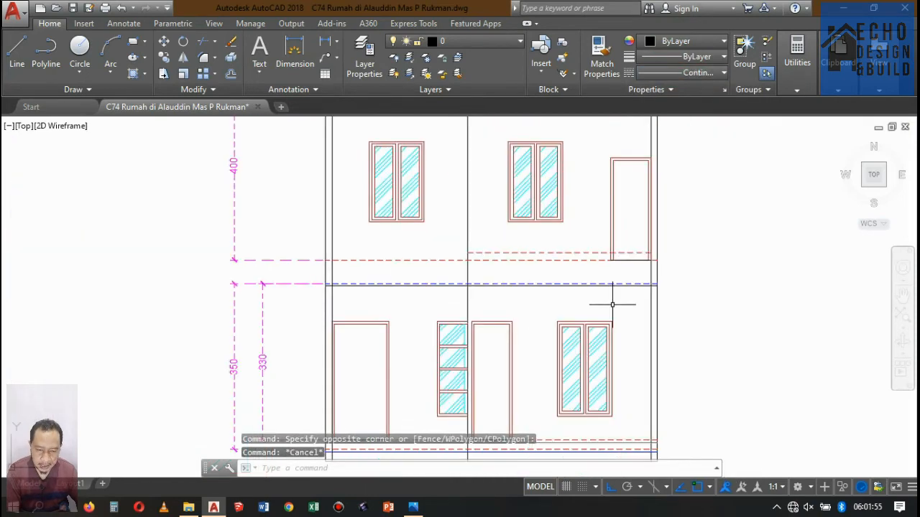
# Step: Match the short red dashed line above the upper-floor level to the properties of the middle vertical line
pyautogui.scroll(4, 636, 259)
pyautogui.scroll(-4, 655, 274)
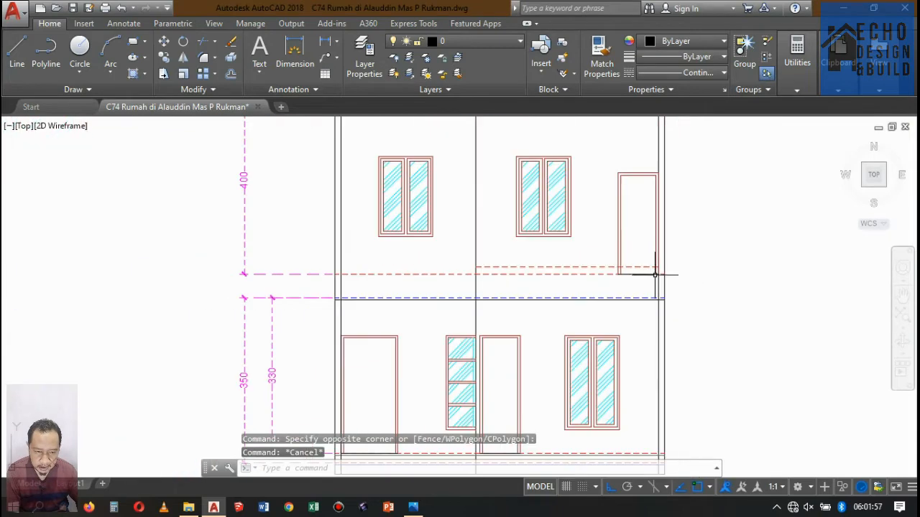
pyautogui.scroll(4, 690, 273)
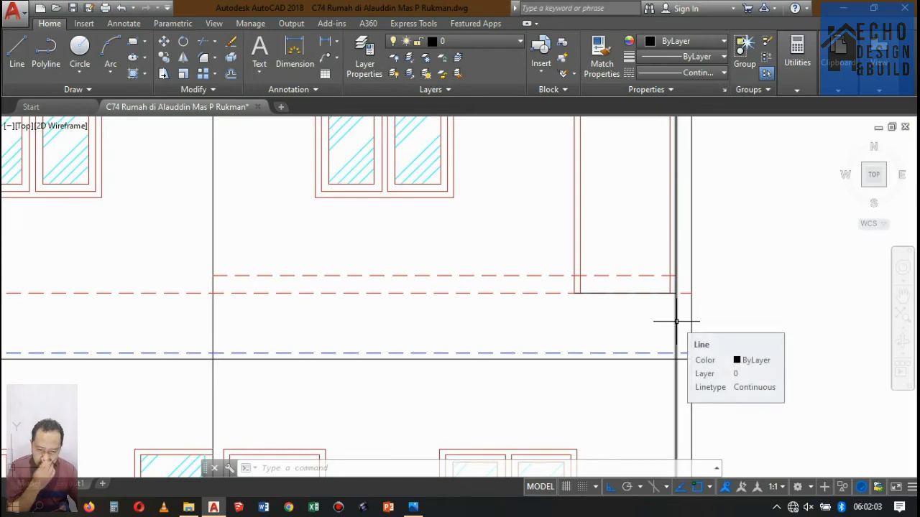
pyautogui.scroll(-3, 493, 298)
pyautogui.scroll(6, 500, 275)
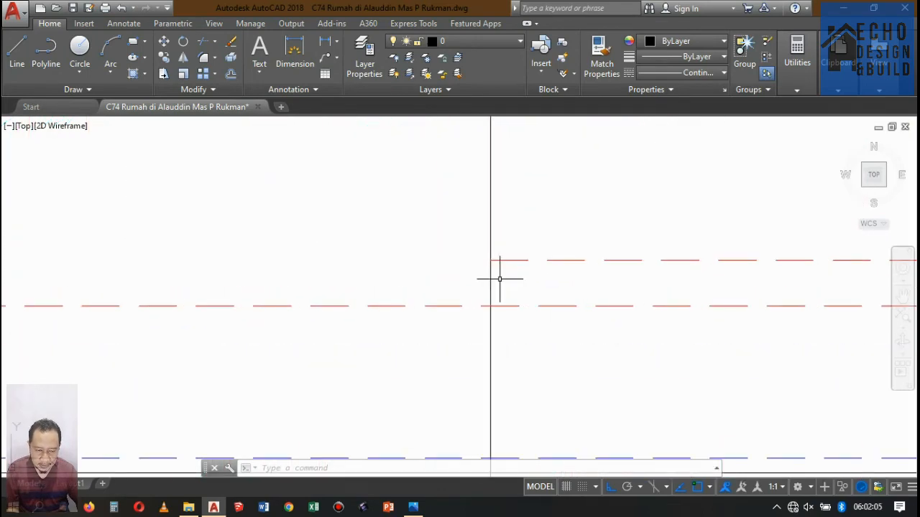
pyautogui.press('Return')
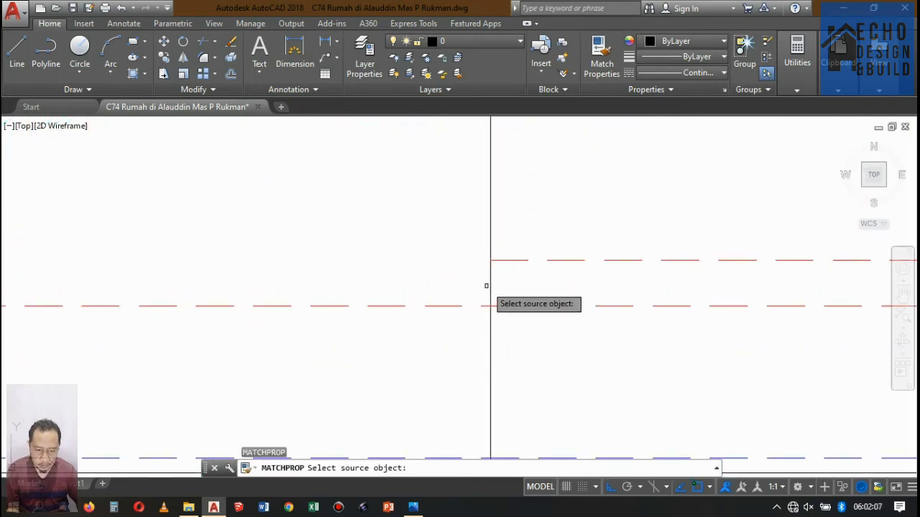
pyautogui.click(488, 283)
pyautogui.click(519, 263)
pyautogui.click(513, 226)
pyautogui.scroll(-5, 532, 244)
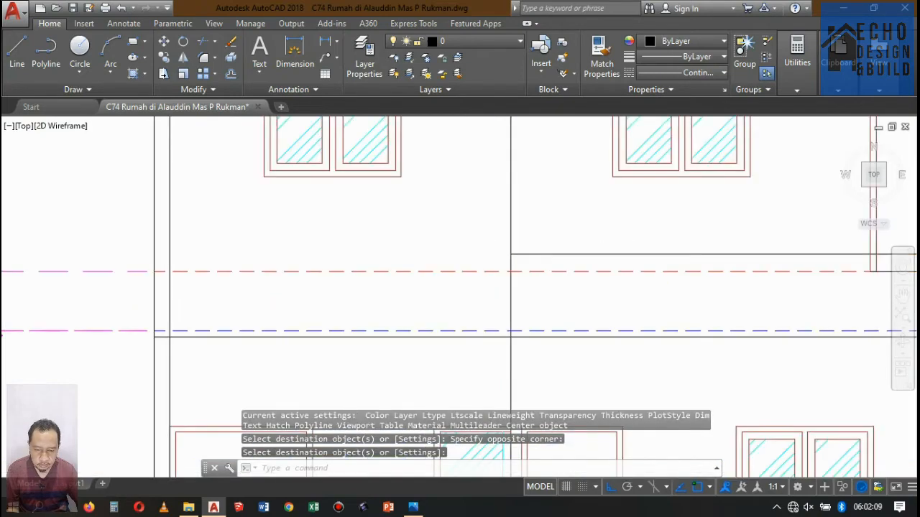
# Step: Draw a vertical projection line from the balcony wall's left outer corner on the upper-floor plan down to the solid line below the elevation's blue dashed line
pyautogui.scroll(3, 552, 267)
pyautogui.scroll(-9, 532, 244)
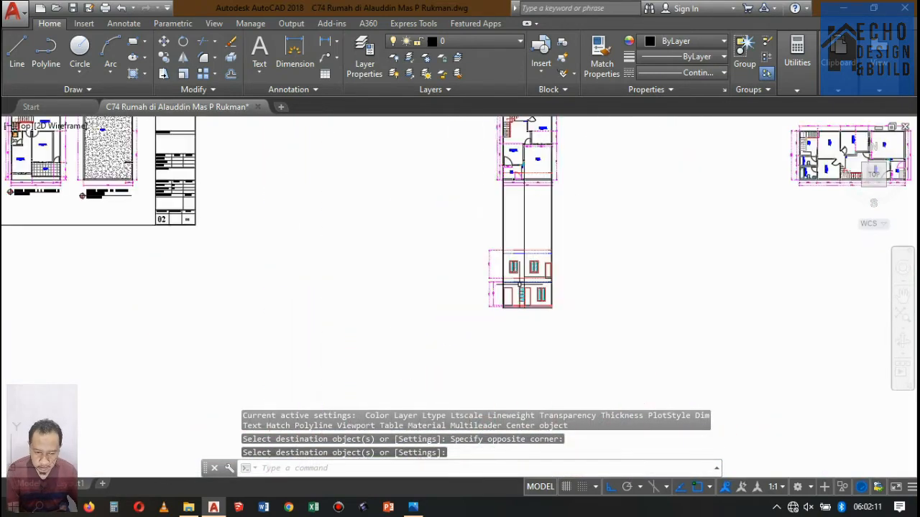
pyautogui.scroll(7, 523, 233)
pyautogui.scroll(-3, 514, 273)
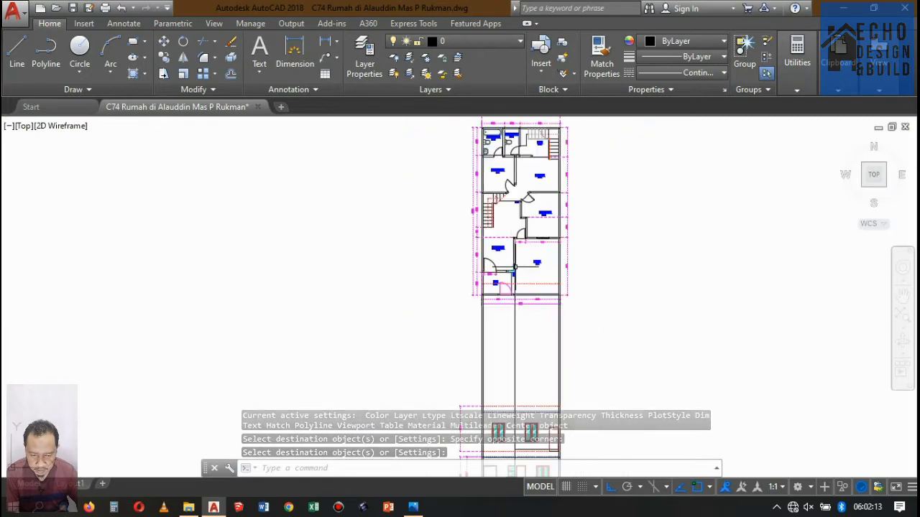
pyautogui.scroll(2, 512, 278)
pyautogui.scroll(-8, 528, 230)
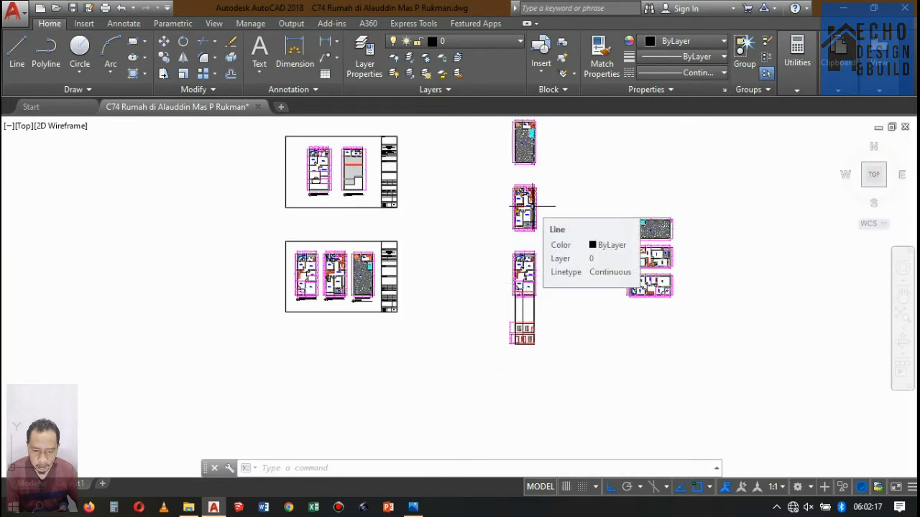
pyautogui.scroll(7, 525, 208)
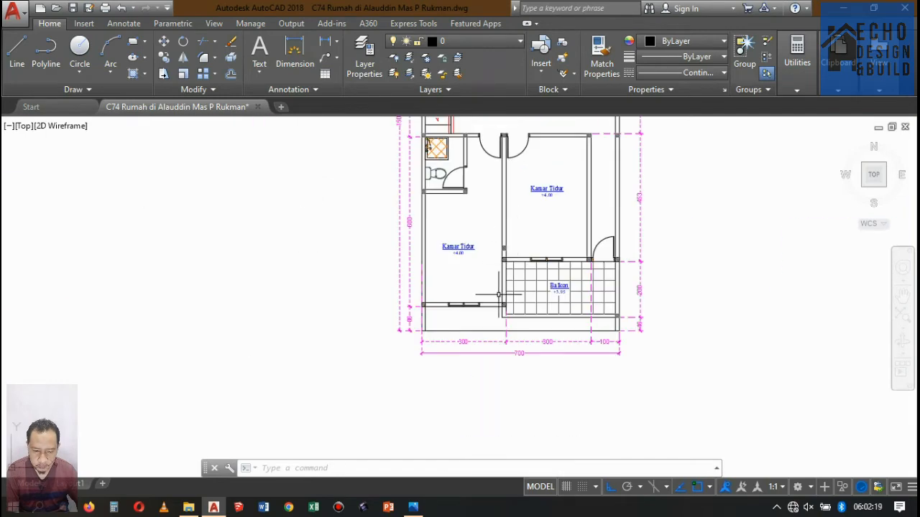
pyautogui.scroll(3, 516, 265)
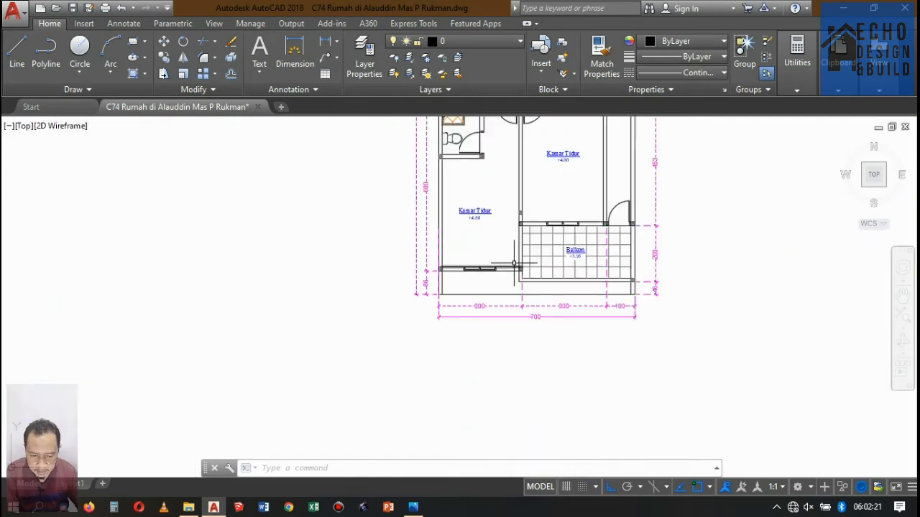
pyautogui.scroll(-2, 532, 214)
pyautogui.scroll(2, 529, 240)
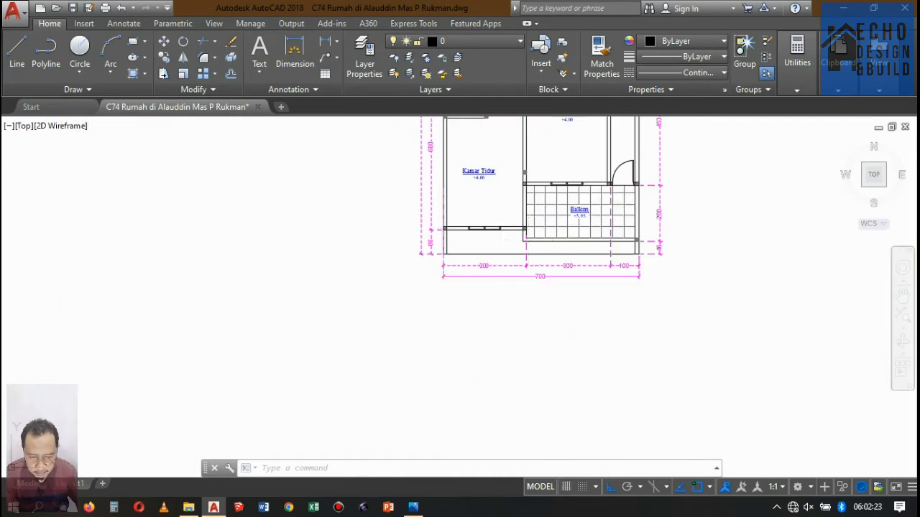
pyautogui.write('l')
pyautogui.press('Return')
pyautogui.scroll(3, 525, 244)
pyautogui.click(513, 231)
pyautogui.scroll(-6, 528, 237)
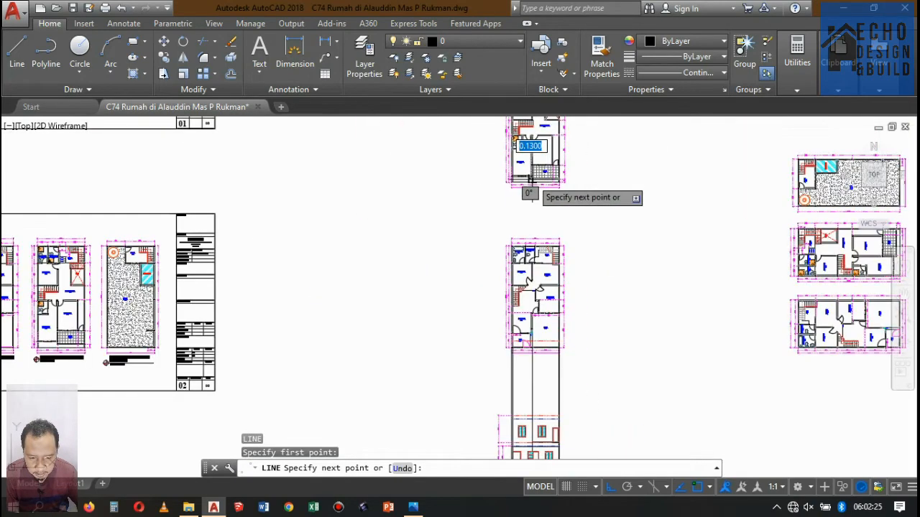
pyautogui.scroll(10, 534, 244)
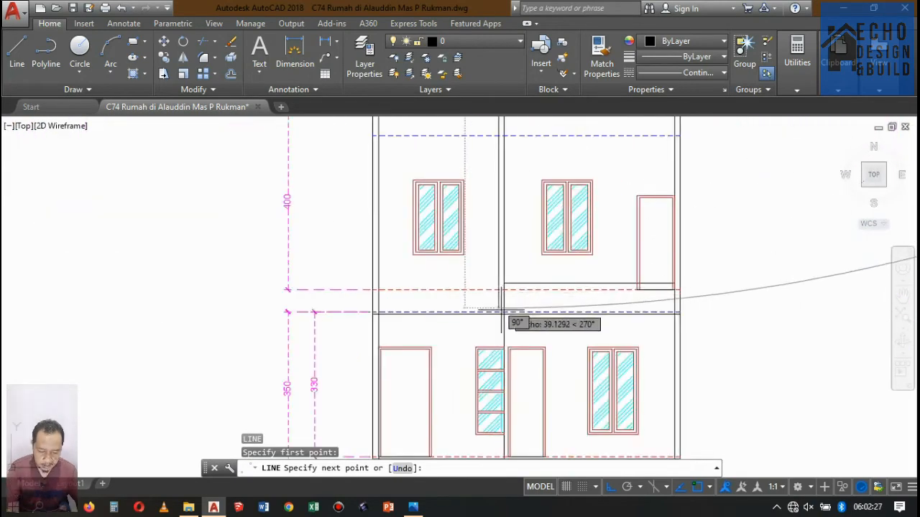
pyautogui.click(496, 346)
pyautogui.scroll(-3, 503, 323)
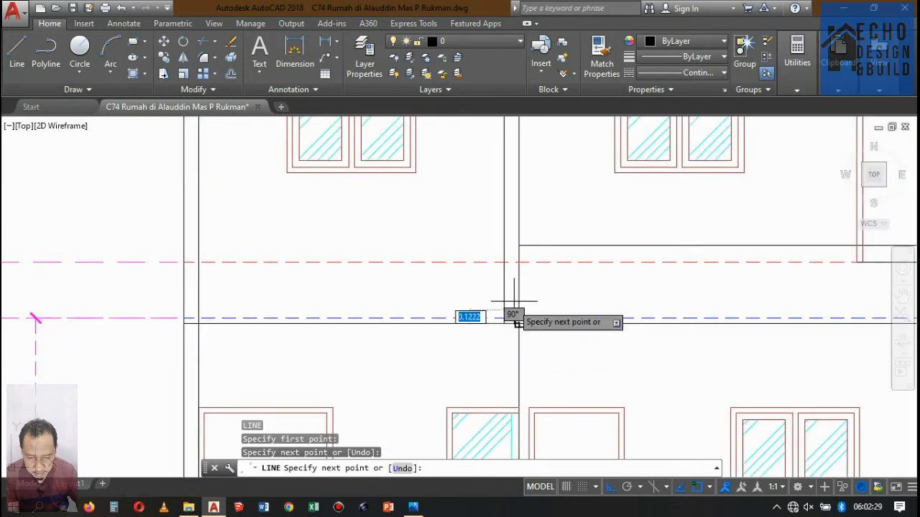
pyautogui.press('Return')
# Step: Extend the solid horizontal line above the upper-floor level leftward to the new vertical projection line
pyautogui.scroll(3, 534, 242)
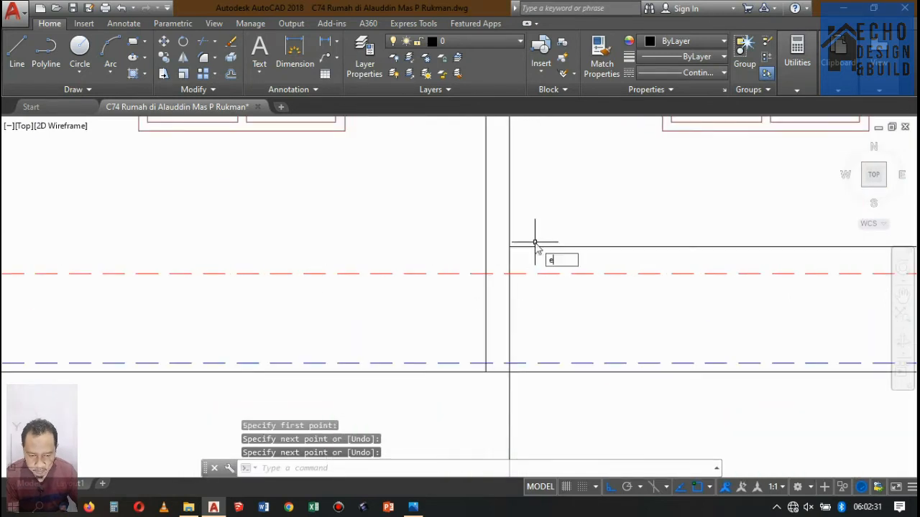
pyautogui.write('ex')
pyautogui.press('Return')
pyautogui.press('Return')
pyautogui.click(525, 247)
pyautogui.press('Return')
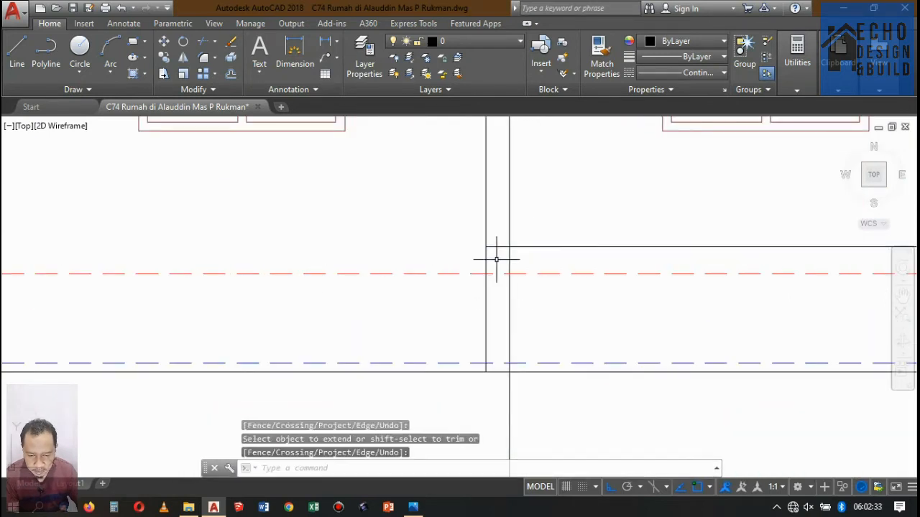
# Step: Trim the middle vertical line between the balcony's upper edge and the solid line below the blue dashed line
pyautogui.write('tr')
pyautogui.press('Return')
pyautogui.click(541, 248)
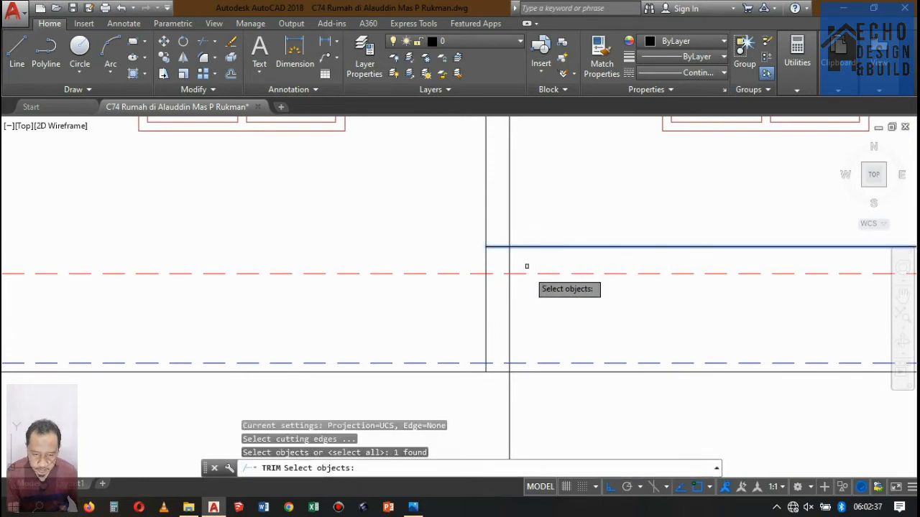
pyautogui.click(543, 370)
pyautogui.press('Return')
pyautogui.click(513, 325)
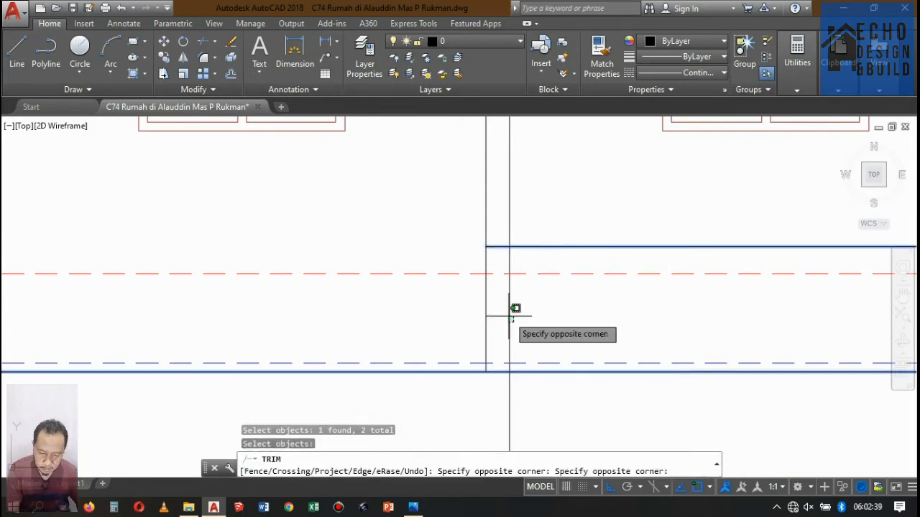
pyautogui.click(499, 323)
# Step: Trim off the balcony's left projection line above the balcony's upper edge
pyautogui.scroll(-2, 499, 293)
pyautogui.scroll(2, 485, 332)
pyautogui.press('Return')
pyautogui.press('Return')
pyautogui.click(486, 332)
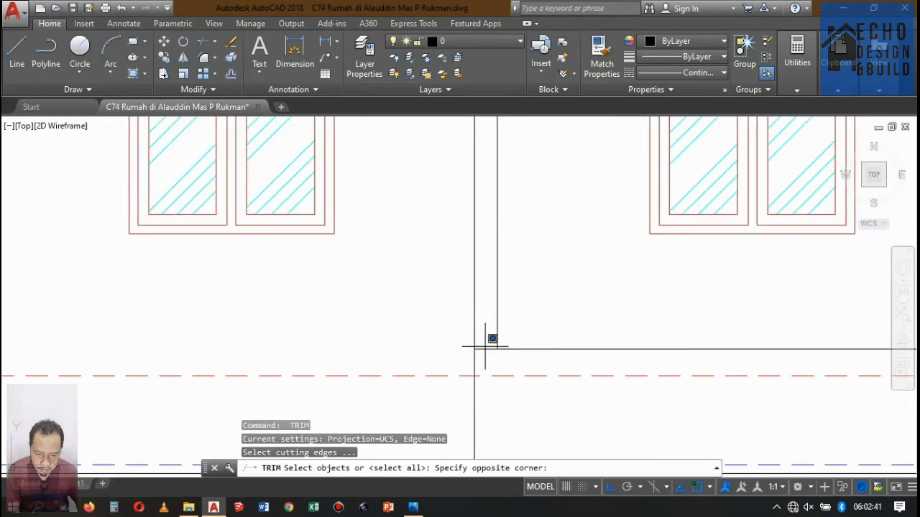
pyautogui.click(483, 350)
pyautogui.press('Return')
# Step: Examine the trimmed balcony outline, the upper-floor openings and the dashed level lines on the front elevation
pyautogui.scroll(-3, 460, 300)
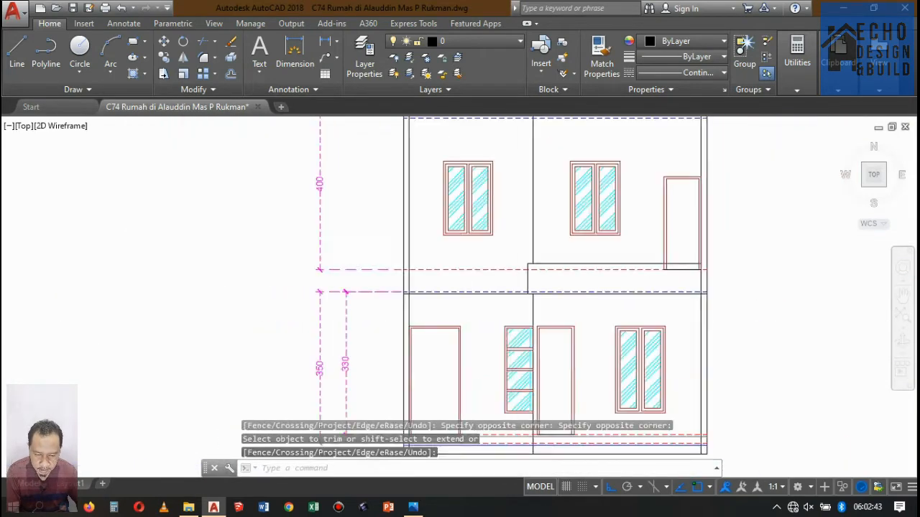
pyautogui.scroll(2, 556, 239)
pyautogui.scroll(3, 652, 304)
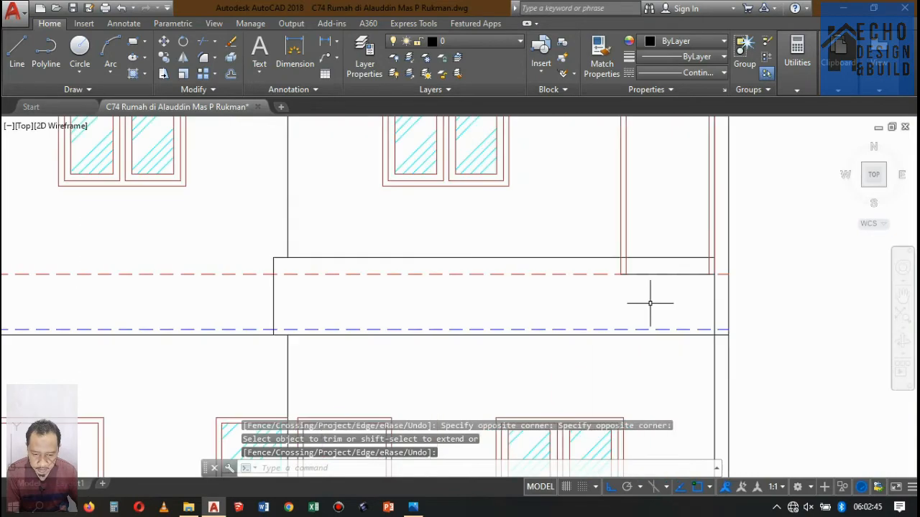
pyautogui.scroll(-4, 657, 257)
pyautogui.scroll(3, 618, 266)
pyautogui.scroll(-4, 618, 266)
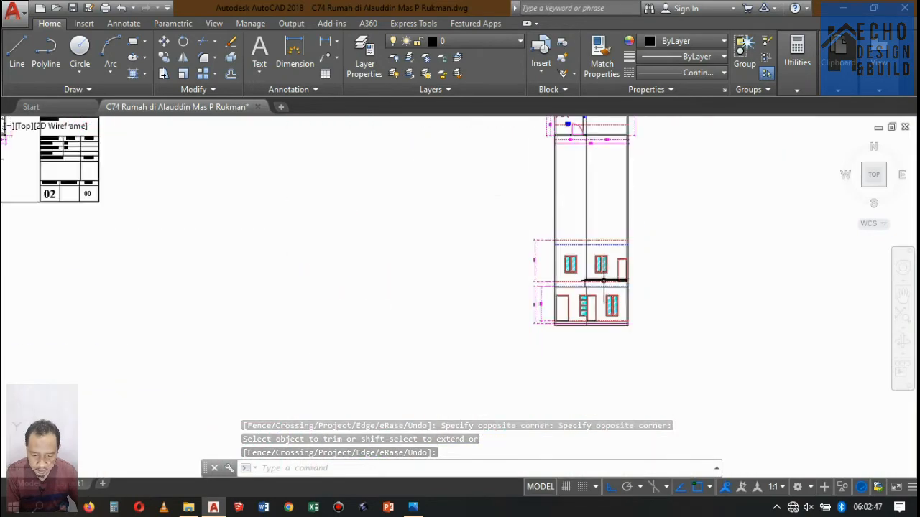
pyautogui.scroll(4, 595, 294)
pyautogui.scroll(-4, 595, 294)
pyautogui.scroll(5, 582, 249)
pyautogui.scroll(-5, 582, 250)
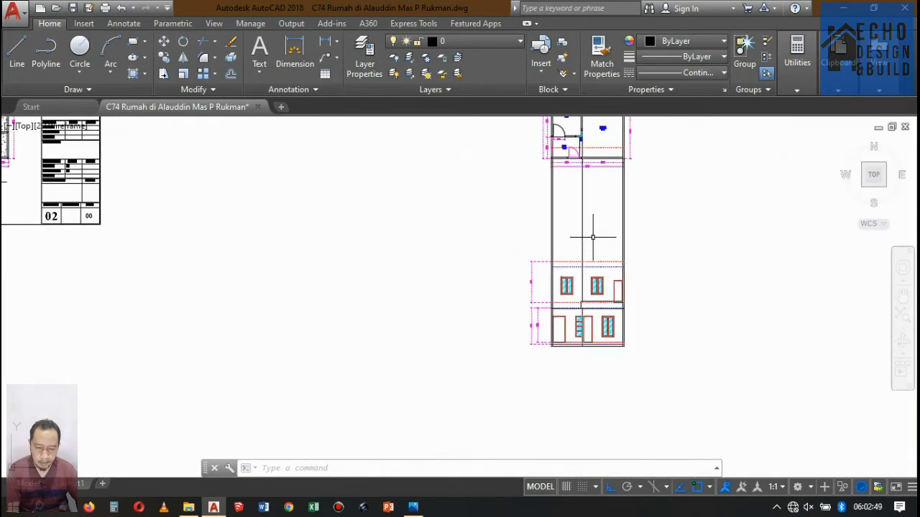
pyautogui.scroll(4, 594, 240)
pyautogui.scroll(-4, 593, 242)
pyautogui.scroll(1, 594, 242)
pyautogui.scroll(5, 611, 297)
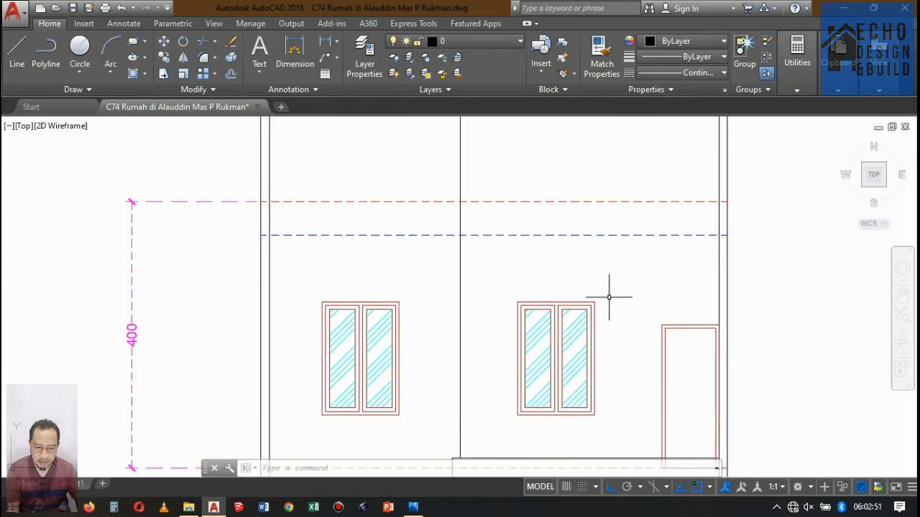
pyautogui.scroll(-3, 612, 297)
pyautogui.scroll(2, 636, 329)
pyautogui.scroll(-1, 603, 294)
pyautogui.scroll(2, 603, 295)
pyautogui.scroll(-2, 607, 284)
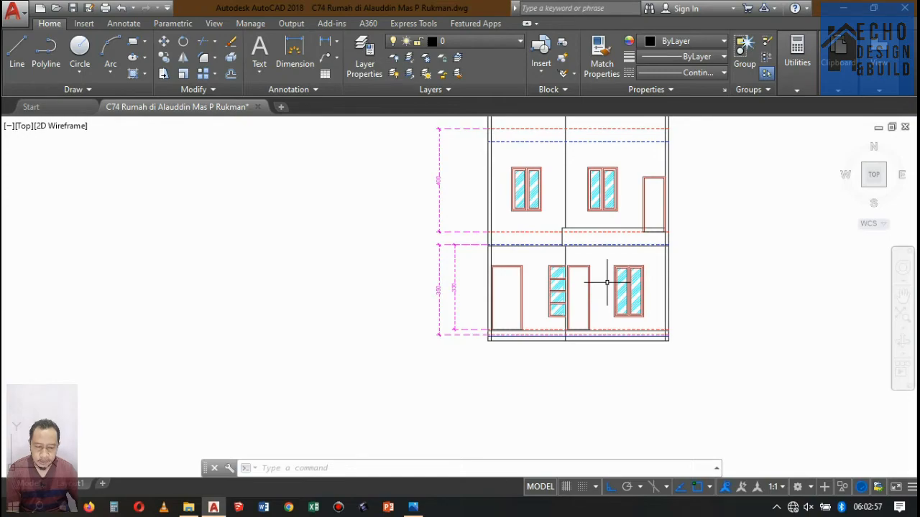
# Step: Draw a vertical projection line from the skylight's lower-left outer wall corner on the roof plan down to the elevation's uppermost red dashed line
pyautogui.scroll(-7, 611, 278)
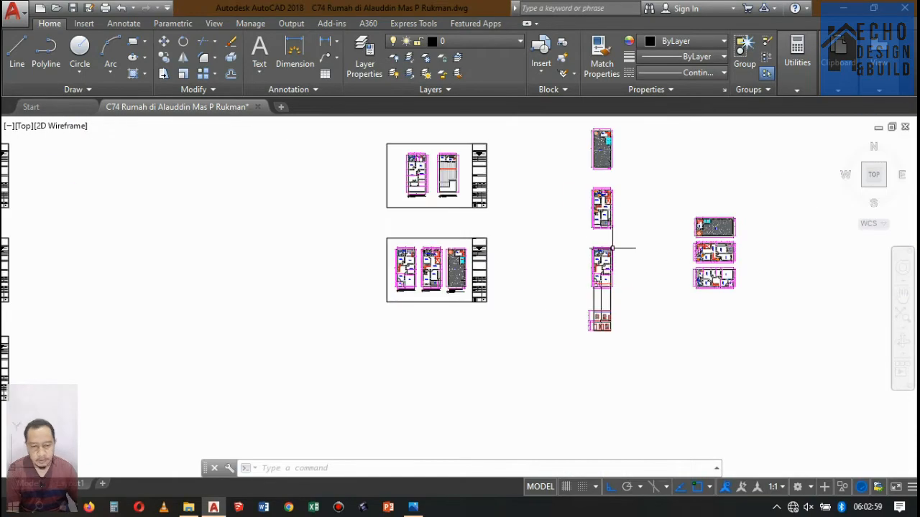
pyautogui.scroll(5, 590, 249)
pyautogui.scroll(4, 590, 249)
pyautogui.scroll(-3, 570, 274)
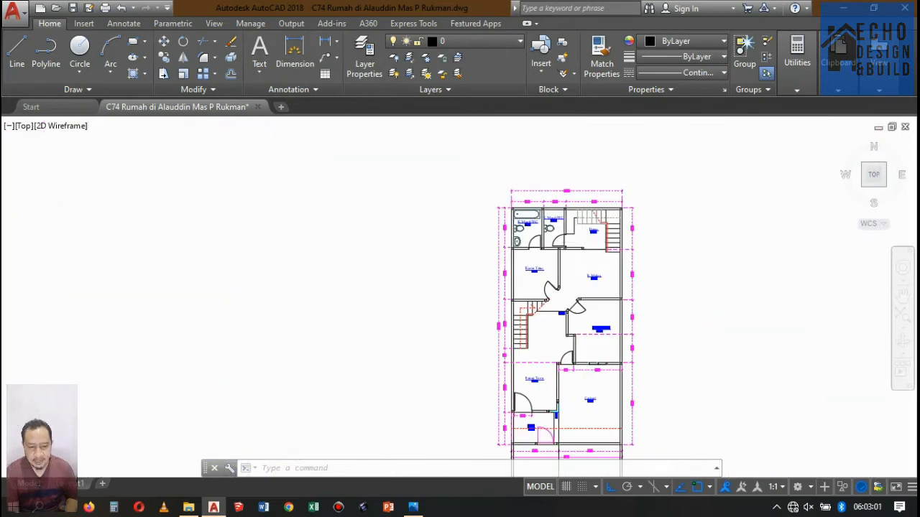
pyautogui.scroll(-6, 589, 237)
pyautogui.scroll(2, 578, 176)
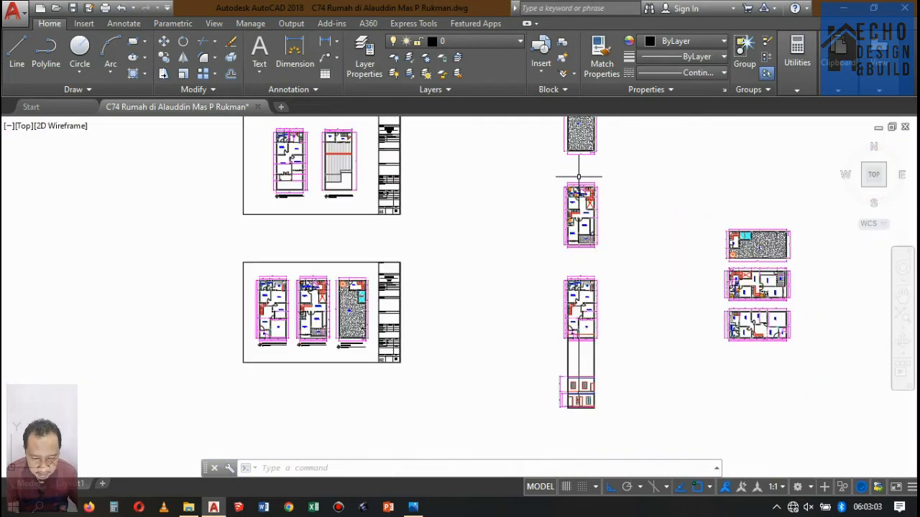
pyautogui.scroll(4, 600, 313)
pyautogui.scroll(-4, 602, 154)
pyautogui.scroll(4, 575, 199)
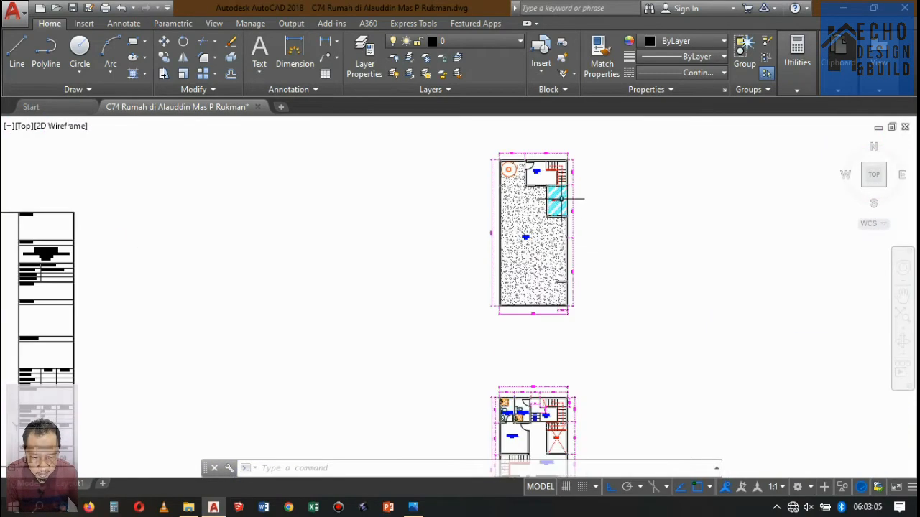
pyautogui.scroll(3, 555, 226)
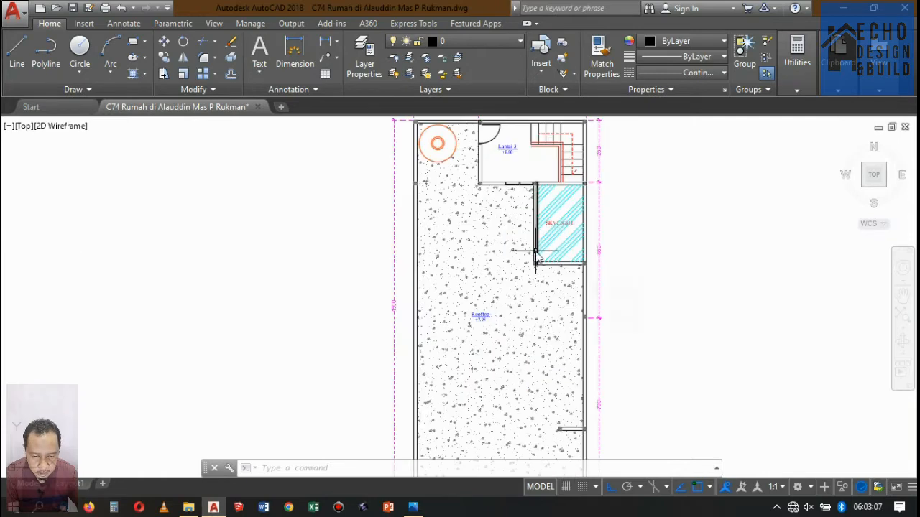
pyautogui.scroll(6, 530, 262)
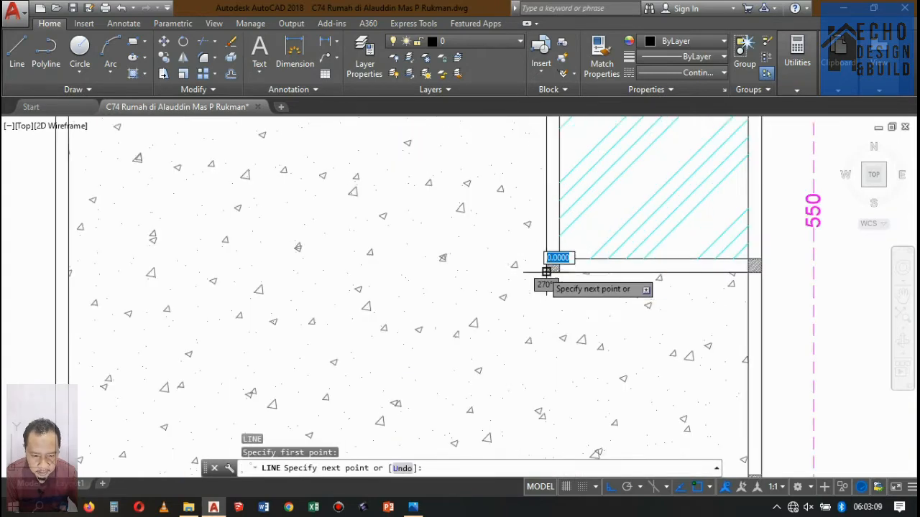
pyautogui.scroll(-8, 549, 194)
pyautogui.scroll(3, 538, 294)
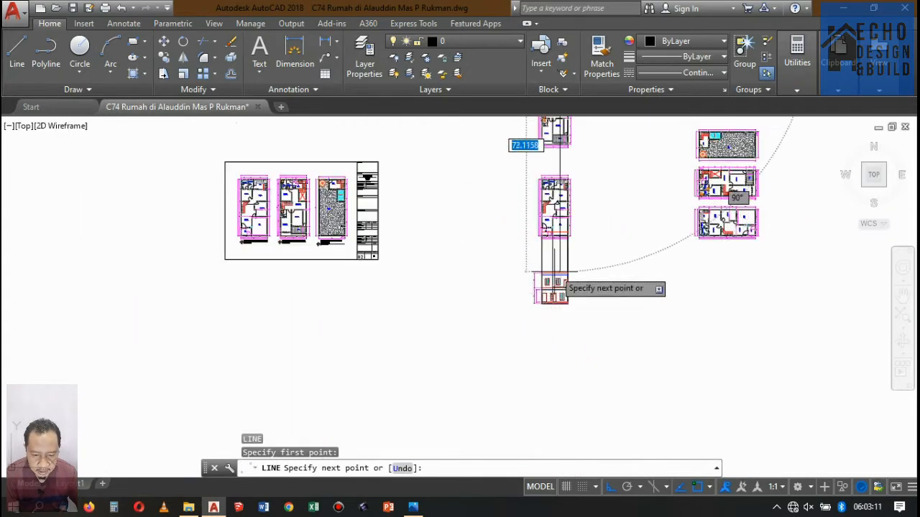
pyautogui.scroll(5, 555, 271)
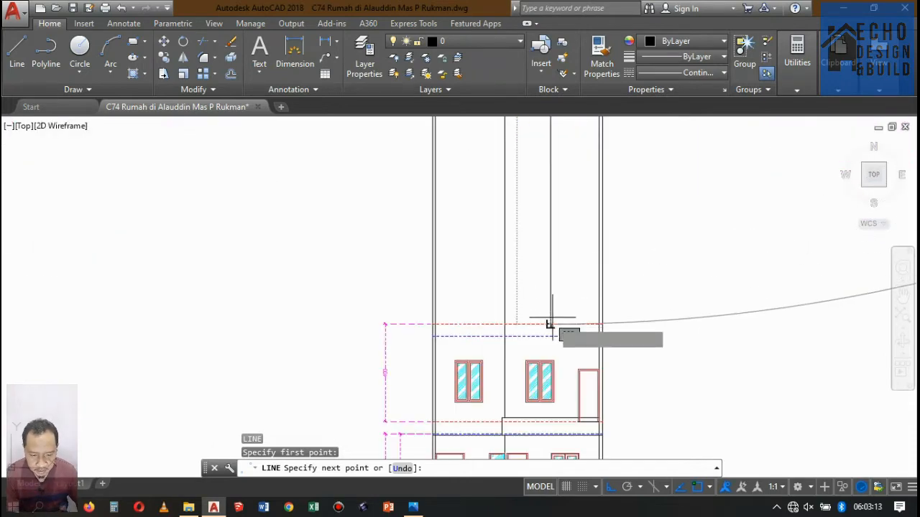
pyautogui.press('Return')
# Step: Examine the new skylight projection line against the stacked floor plans, the roof plan and the elevation
pyautogui.scroll(-7, 577, 277)
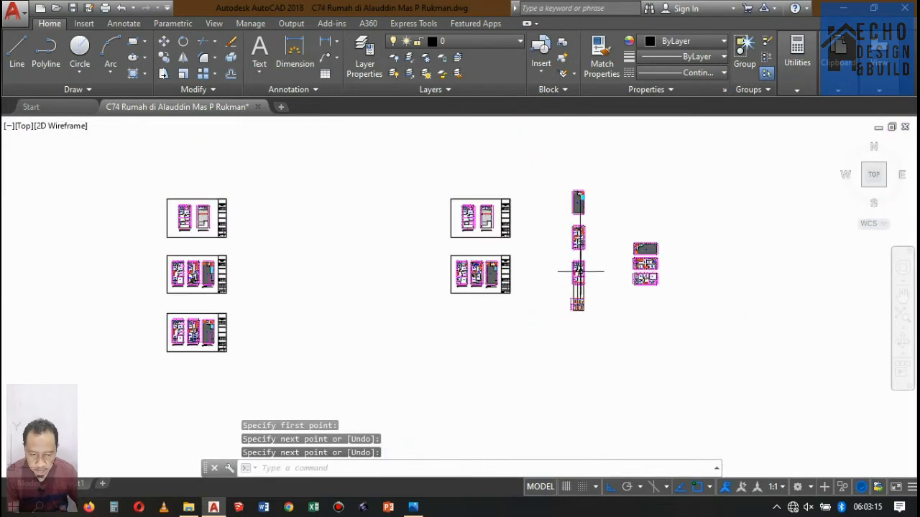
pyautogui.scroll(3, 563, 246)
pyautogui.scroll(2, 562, 246)
pyautogui.scroll(-7, 589, 199)
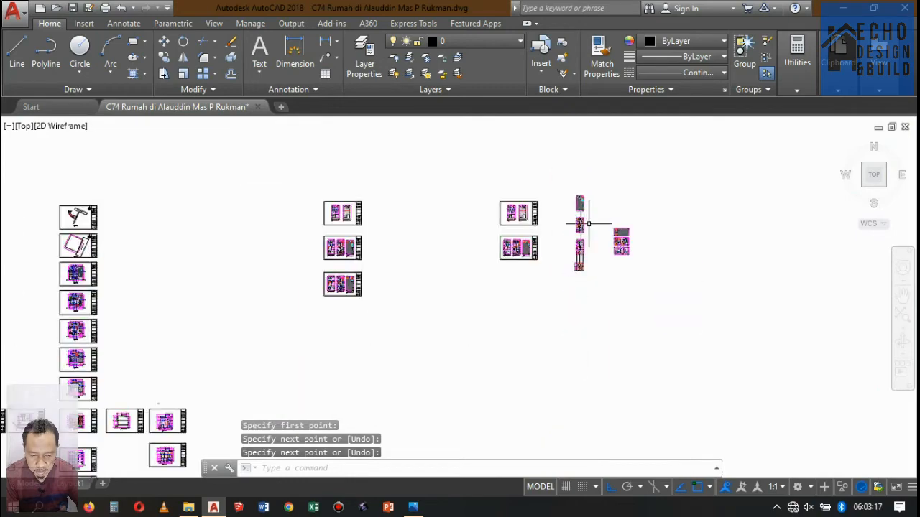
pyautogui.scroll(2, 595, 204)
pyautogui.scroll(6, 595, 204)
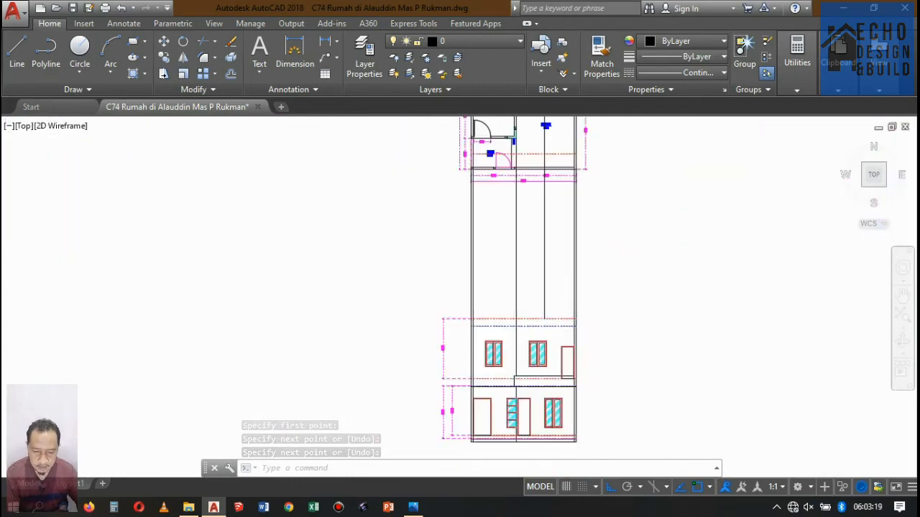
pyautogui.scroll(2, 534, 304)
pyautogui.scroll(-7, 530, 308)
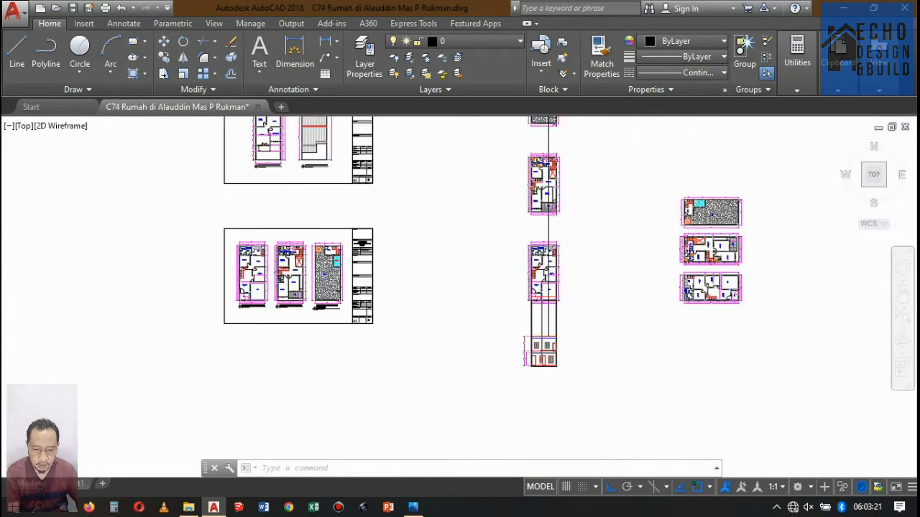
pyautogui.scroll(4, 531, 188)
pyautogui.scroll(-6, 530, 194)
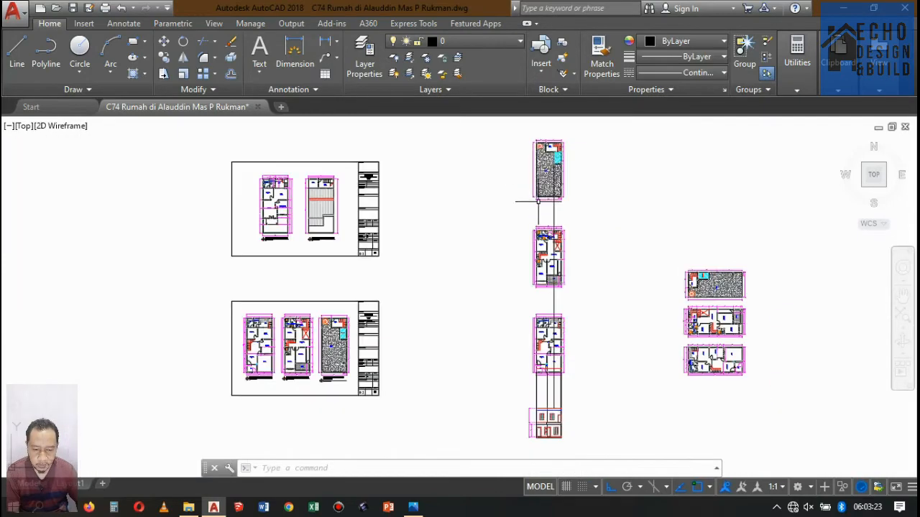
pyautogui.scroll(6, 526, 191)
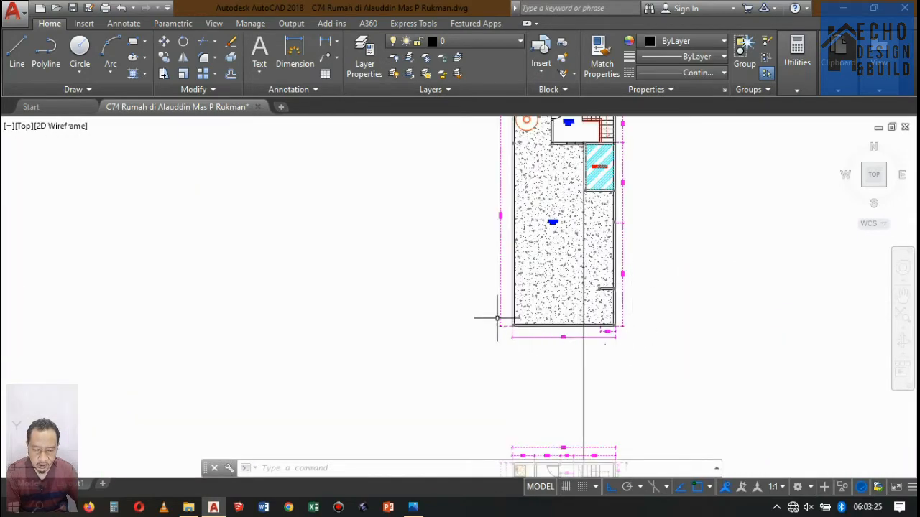
pyautogui.scroll(3, 575, 287)
pyautogui.scroll(-7, 575, 288)
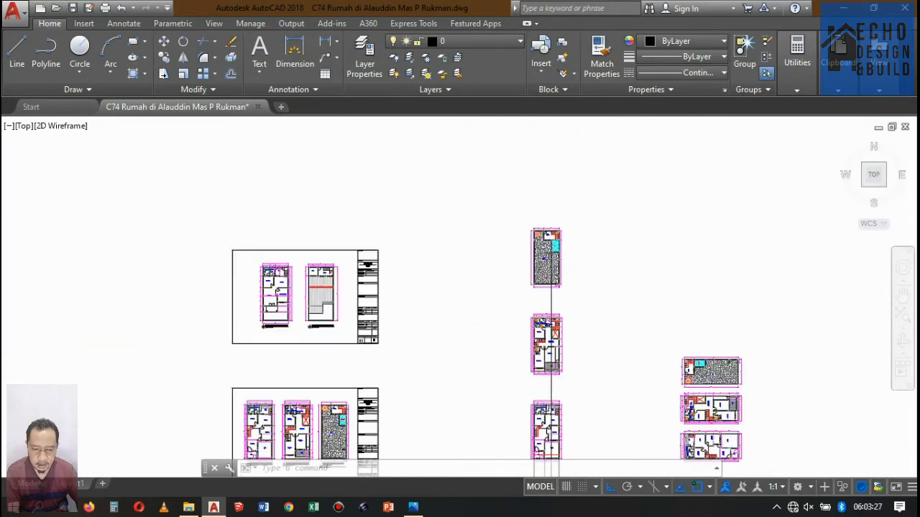
pyautogui.scroll(2, 345, 302)
pyautogui.scroll(-4, 374, 288)
# Step: Delete the short wall stub and its column beside the right outer wall on the drawing sheet's roof plan
pyautogui.scroll(7, 361, 260)
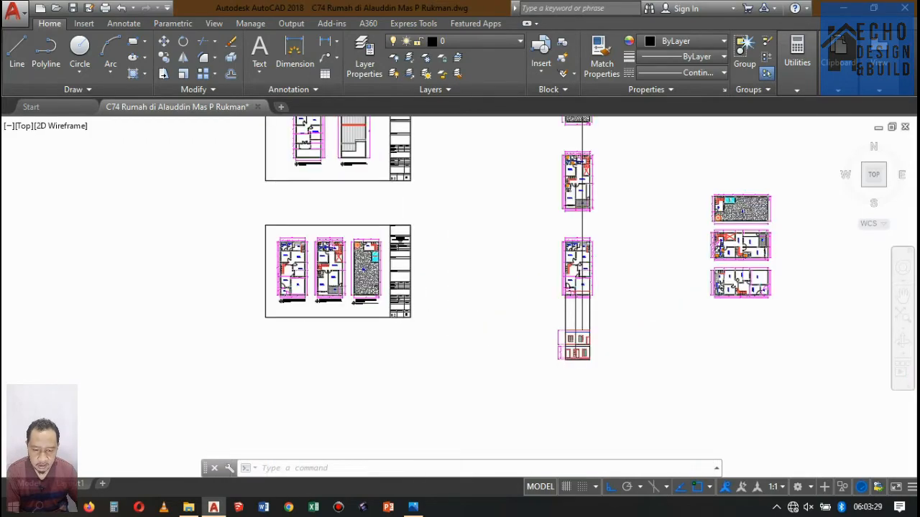
pyautogui.scroll(5, 368, 337)
pyautogui.click(367, 363)
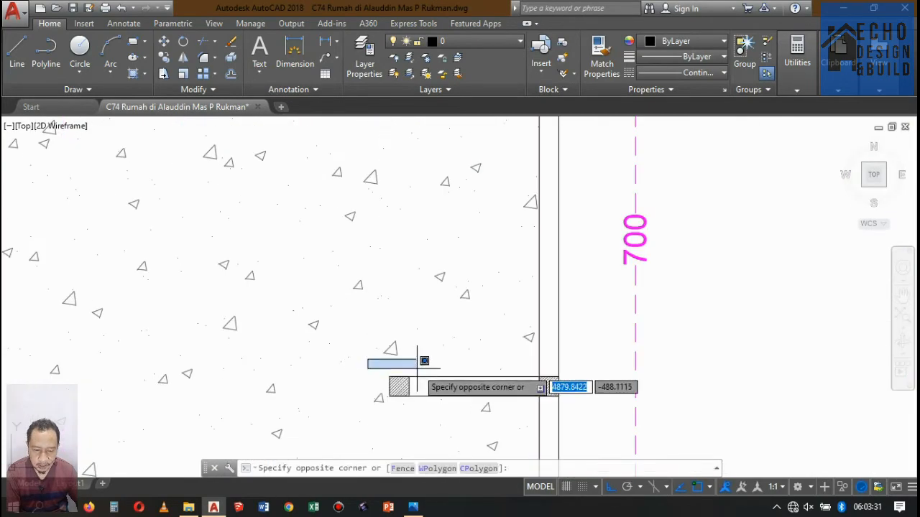
pyautogui.scroll(-1, 460, 378)
pyautogui.click(489, 383)
pyautogui.press('Delete')
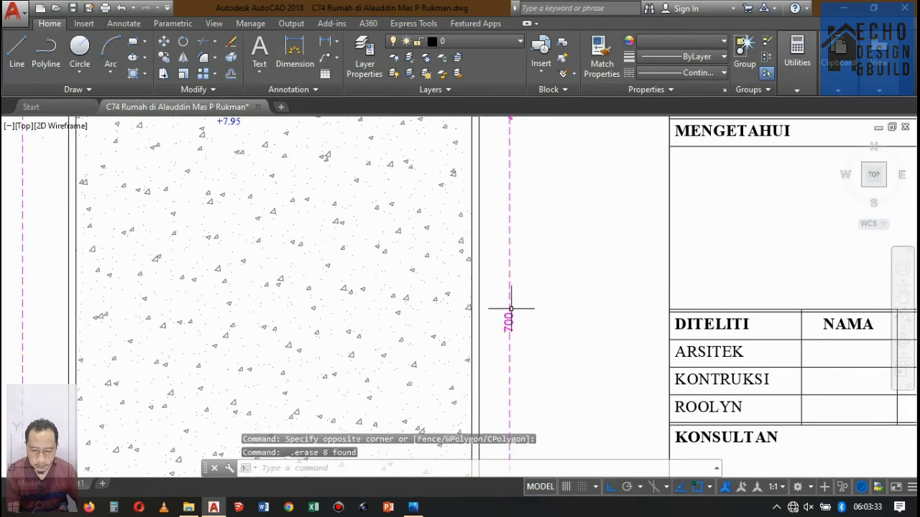
# Step: Offset the elevation's uppermost red dashed line upward by 1
pyautogui.scroll(-7, 451, 375)
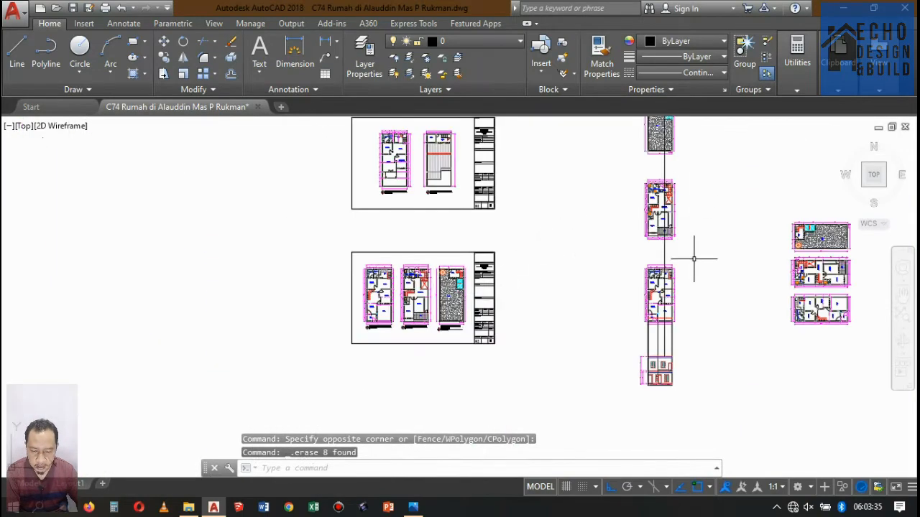
pyautogui.scroll(5, 668, 188)
pyautogui.scroll(-7, 606, 211)
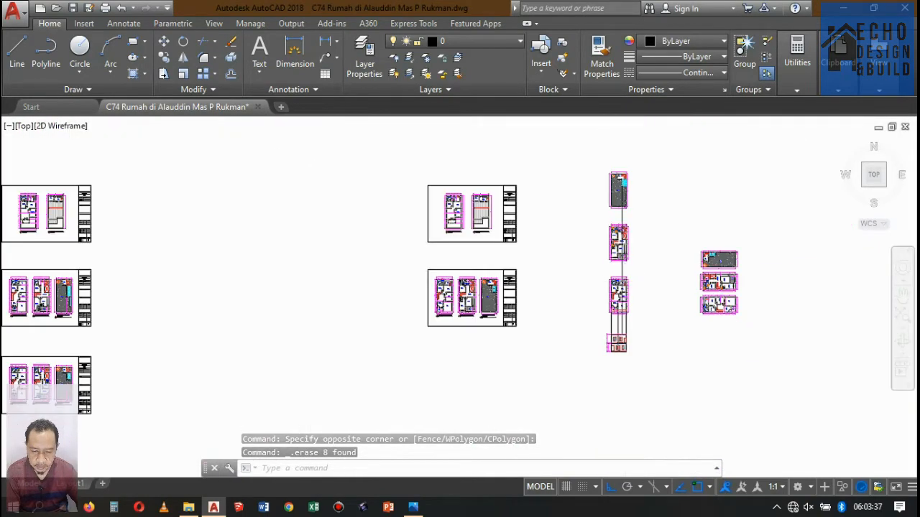
pyautogui.scroll(6, 620, 340)
pyautogui.scroll(-6, 620, 340)
pyautogui.scroll(8, 622, 373)
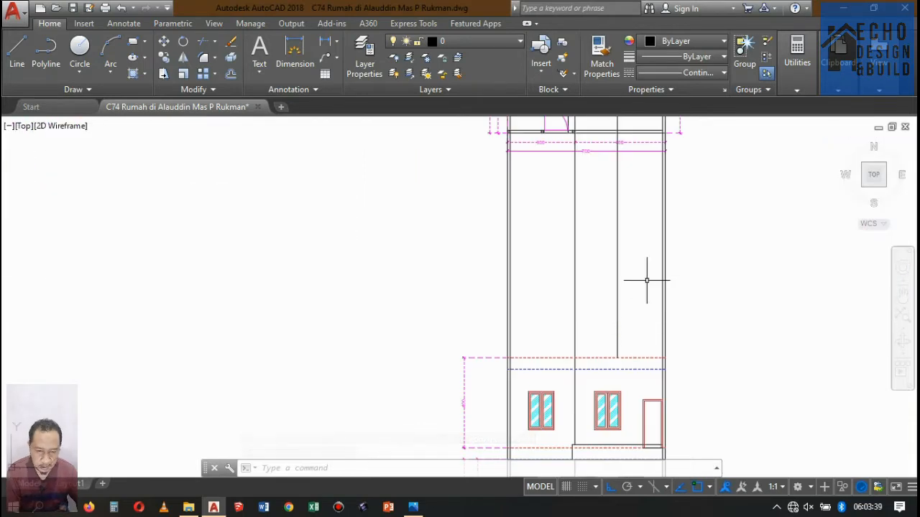
pyautogui.press('Return')
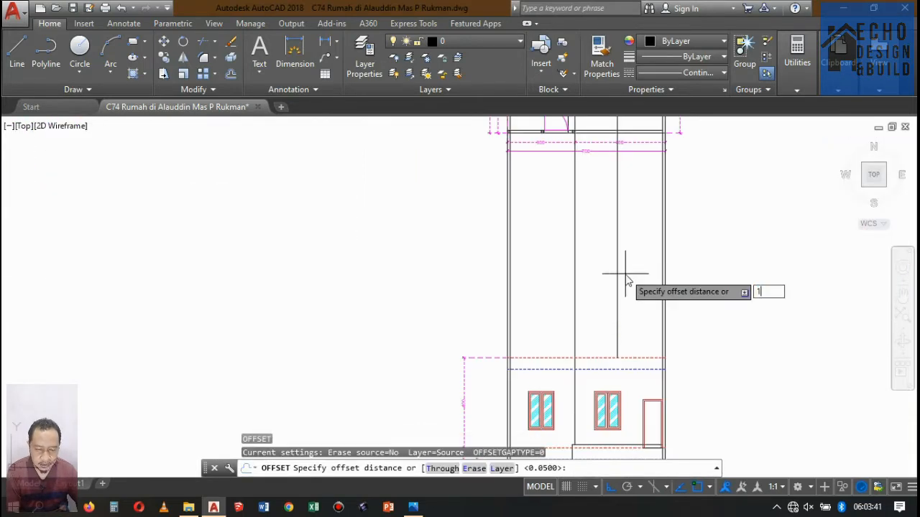
pyautogui.press('Return')
pyautogui.scroll(2, 600, 356)
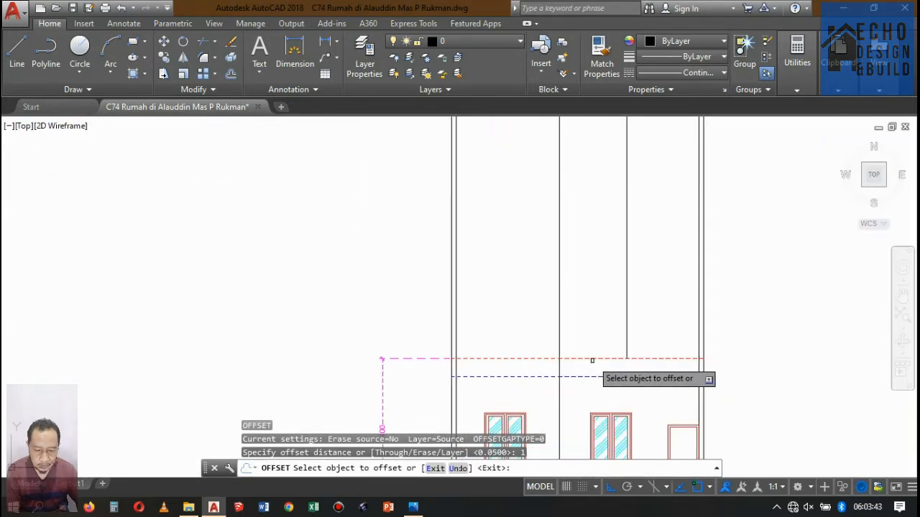
pyautogui.click(600, 358)
pyautogui.click(592, 288)
pyautogui.press('Return')
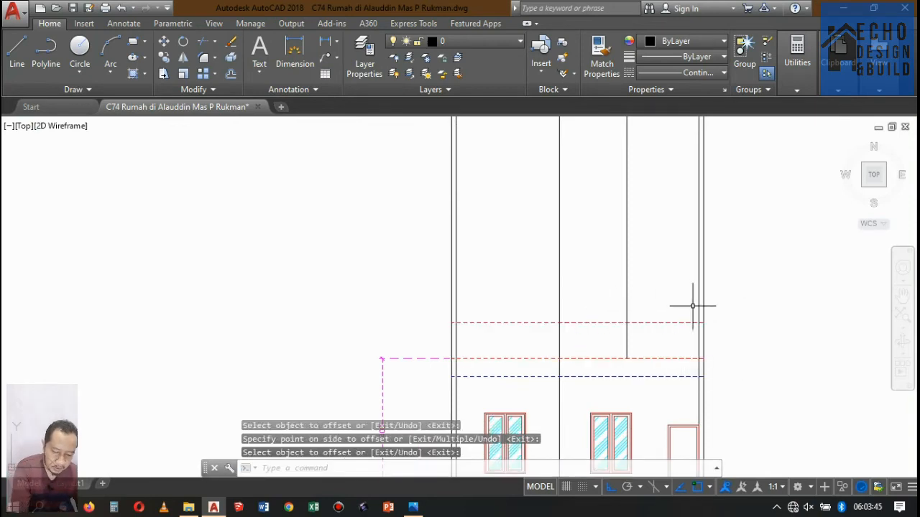
# Step: Trim both ends of the topmost red dashed line back to the inner faces of the outer walls
pyautogui.write('tr')
pyautogui.press('Return')
pyautogui.scroll(4, 707, 327)
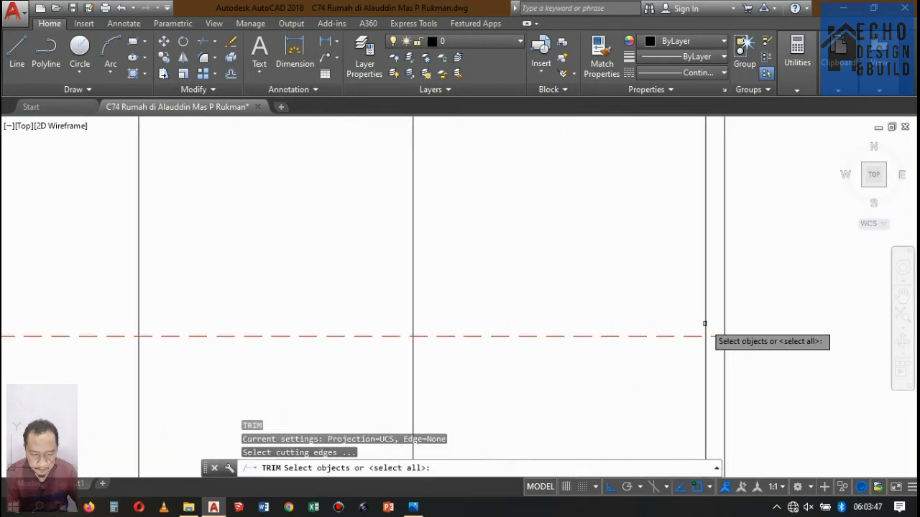
pyautogui.press('Return')
pyautogui.scroll(-3, 466, 335)
pyautogui.scroll(5, 489, 324)
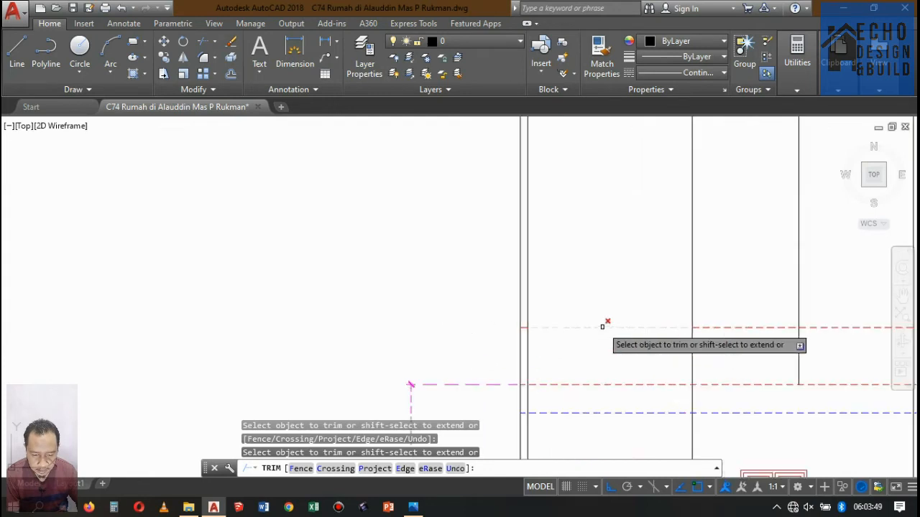
pyautogui.click(471, 329)
pyautogui.press('Return')
pyautogui.scroll(-6, 523, 291)
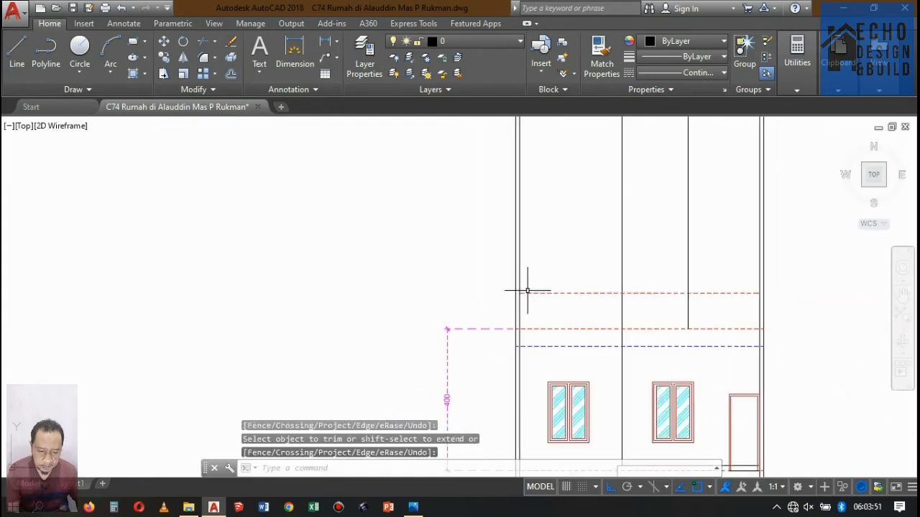
# Step: Match the topmost red dashed line's properties to the left outer wall's solid black line
pyautogui.scroll(2, 538, 271)
pyautogui.write('ma')
pyautogui.press('Return')
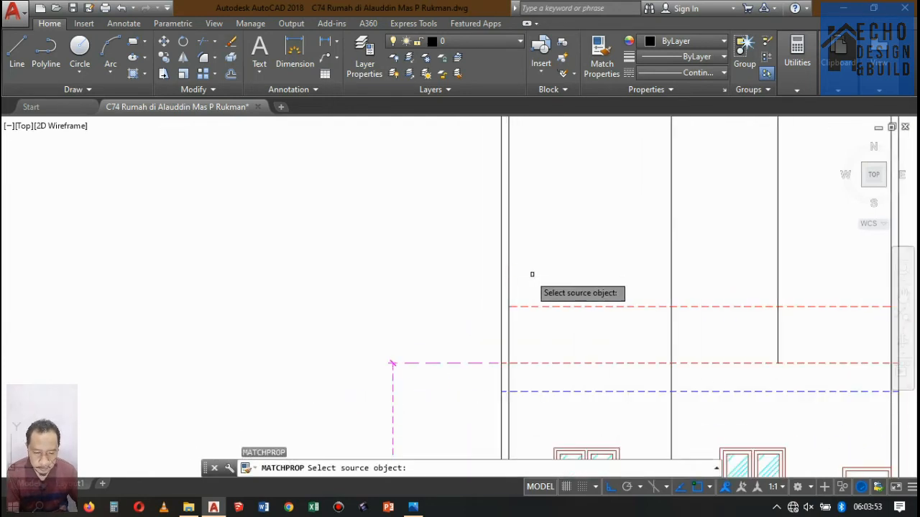
pyautogui.click(510, 281)
pyautogui.click(551, 333)
pyautogui.click(522, 273)
pyautogui.press('Return')
pyautogui.scroll(-6, 622, 251)
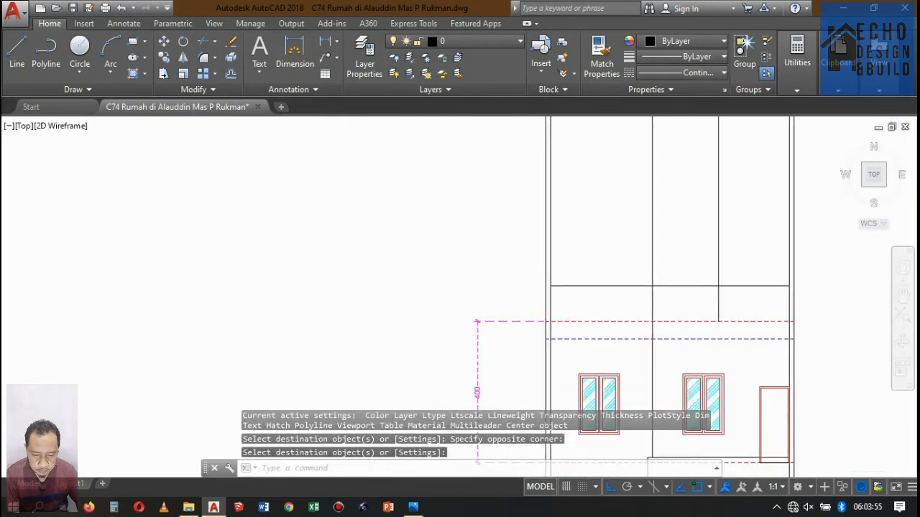
pyautogui.scroll(-5, 621, 251)
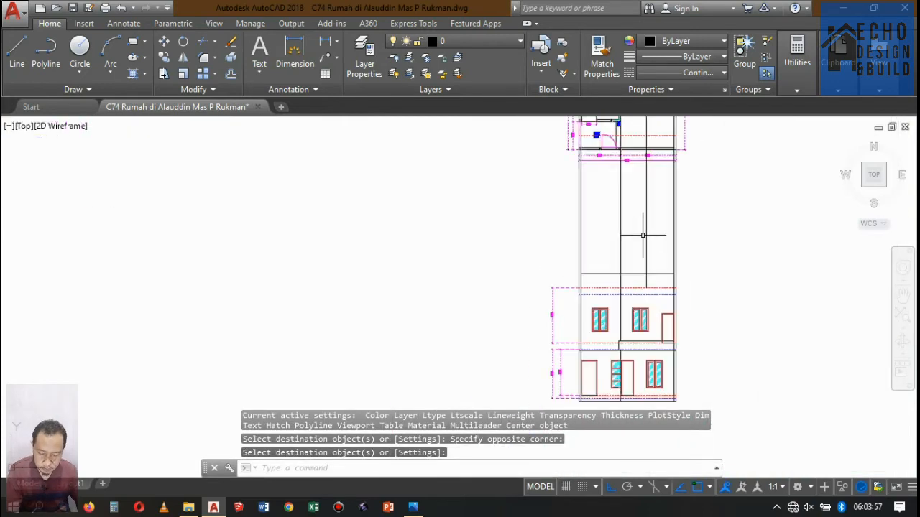
pyautogui.scroll(-3, 612, 257)
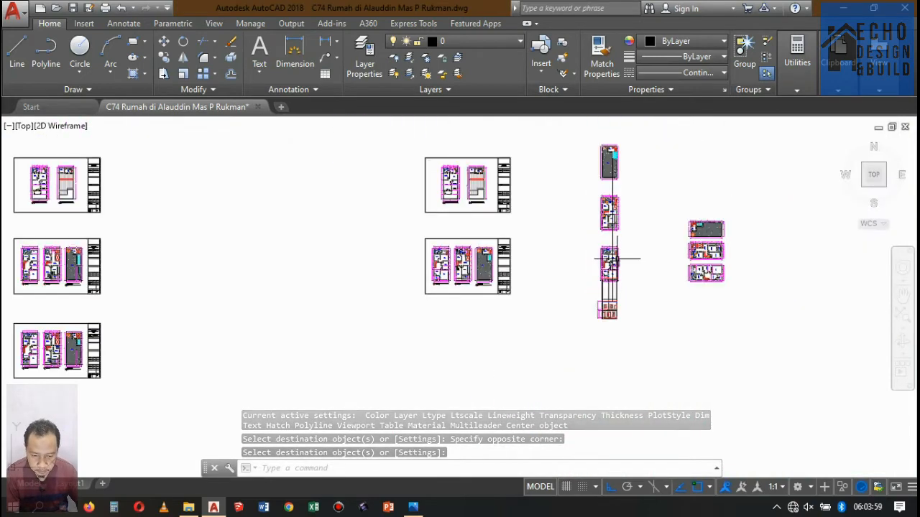
pyautogui.scroll(8, 612, 259)
pyautogui.scroll(4, 596, 312)
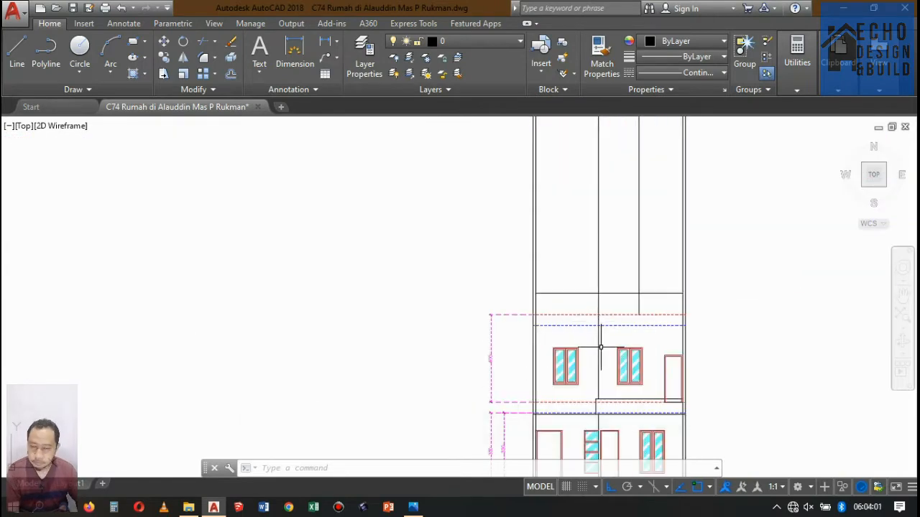
pyautogui.scroll(-2, 597, 312)
pyautogui.scroll(2, 604, 317)
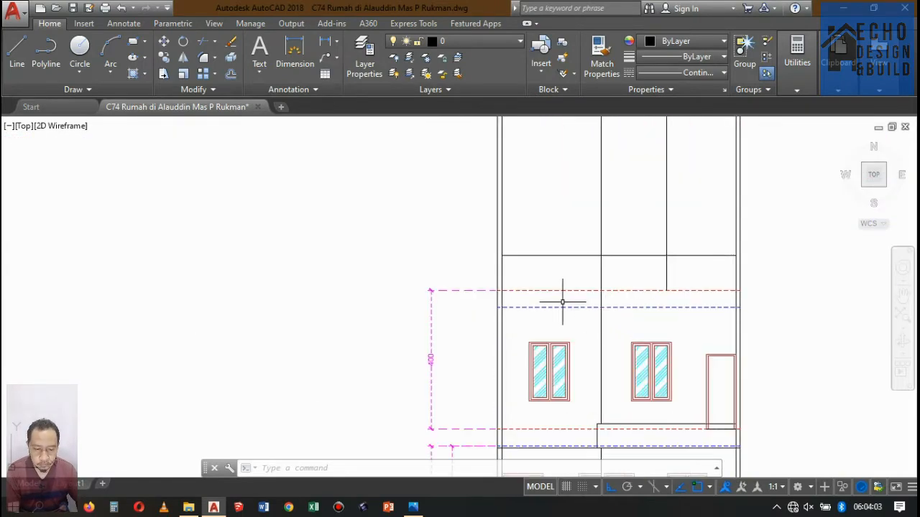
pyautogui.write('l')
pyautogui.press('Return')
pyautogui.press('Escape')
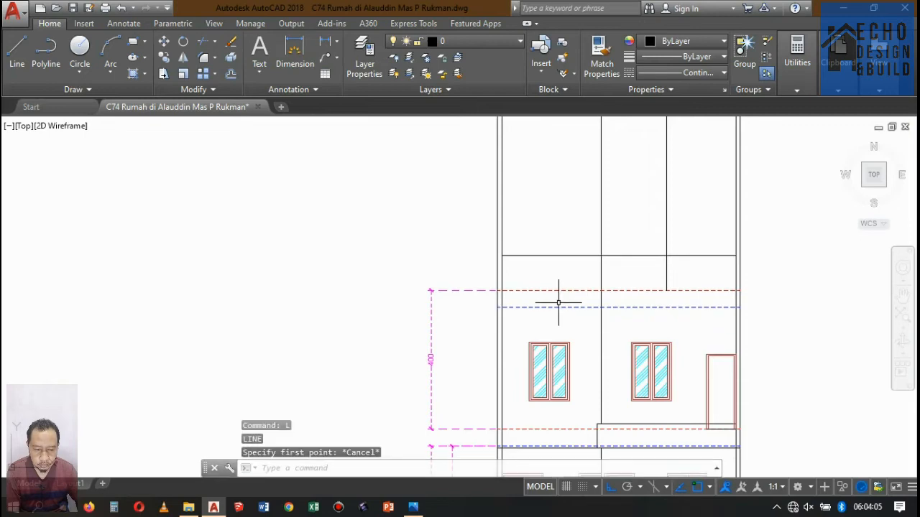
# Step: Offset the blue dashed line above the upper-floor windows downward by 0.05
pyautogui.scroll(6, 557, 309)
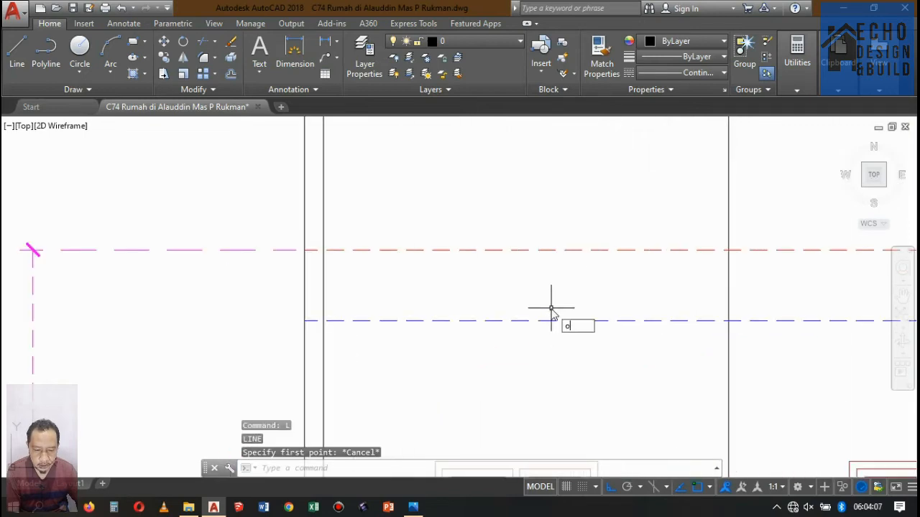
pyautogui.press('Return')
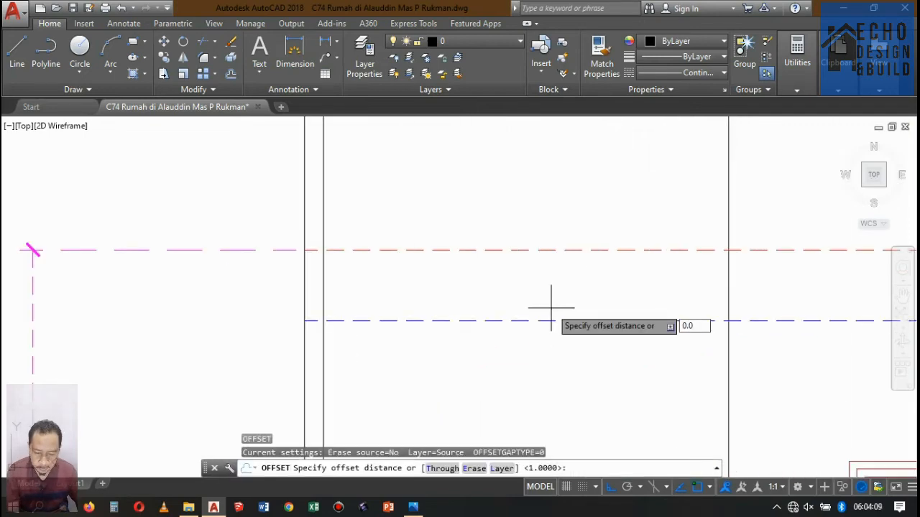
pyautogui.press('Return')
pyautogui.click(541, 321)
pyautogui.click(542, 328)
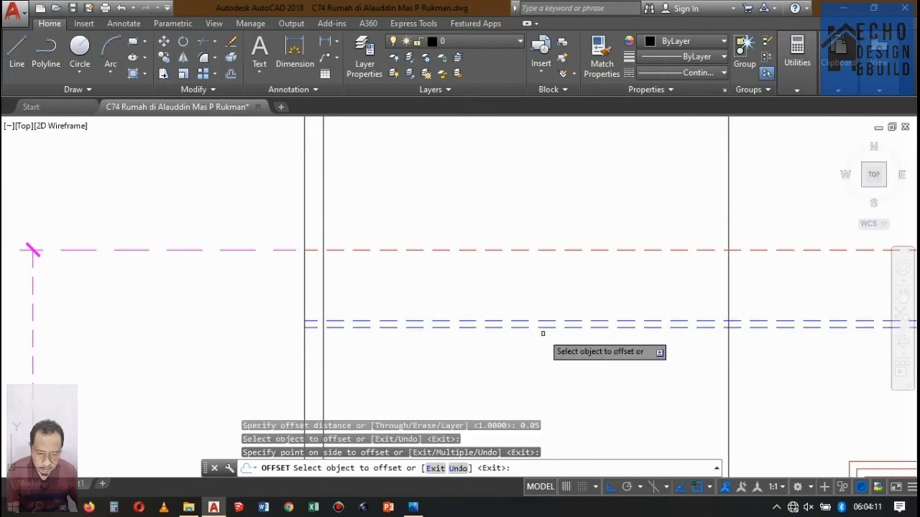
pyautogui.scroll(-2, 532, 309)
pyautogui.scroll(-5, 631, 304)
pyautogui.scroll(4, 678, 287)
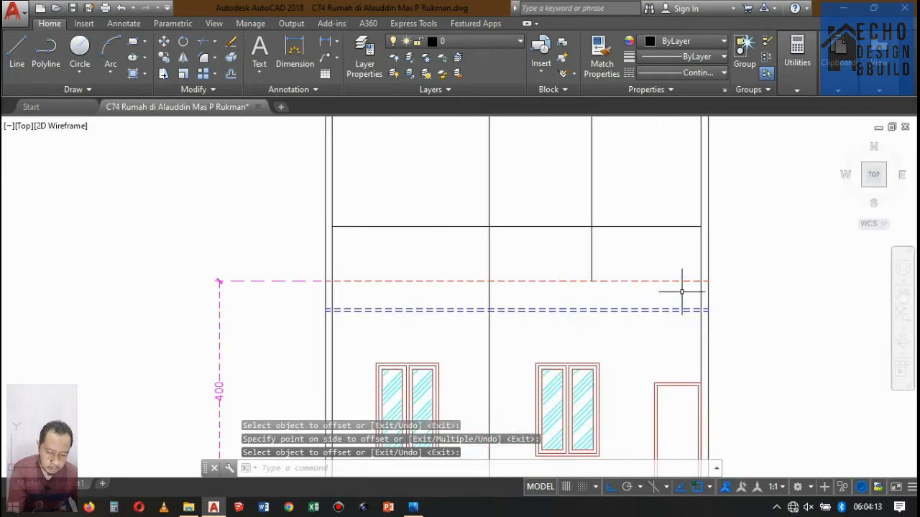
# Step: Set the colour of the lower of the two blue dashed lines above the upper-floor windows to ByLayer
pyautogui.scroll(3, 717, 304)
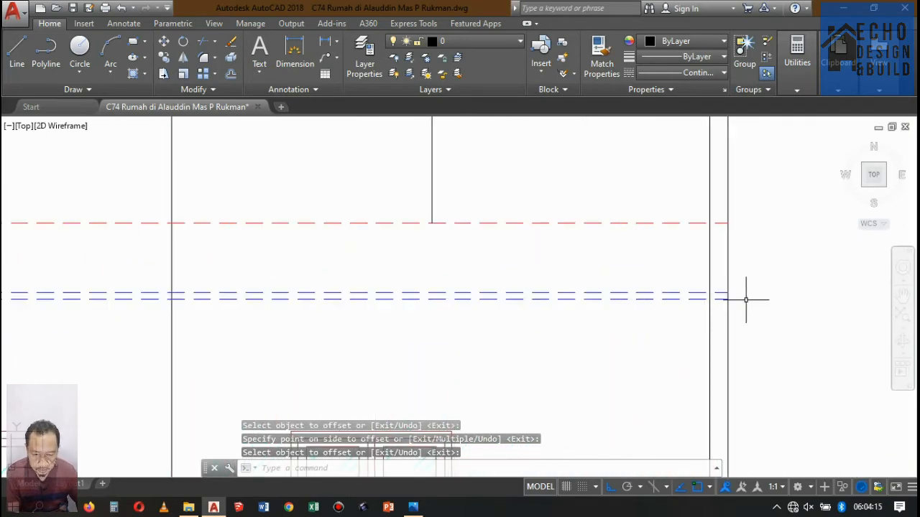
pyautogui.scroll(-3, 748, 301)
pyautogui.scroll(5, 639, 302)
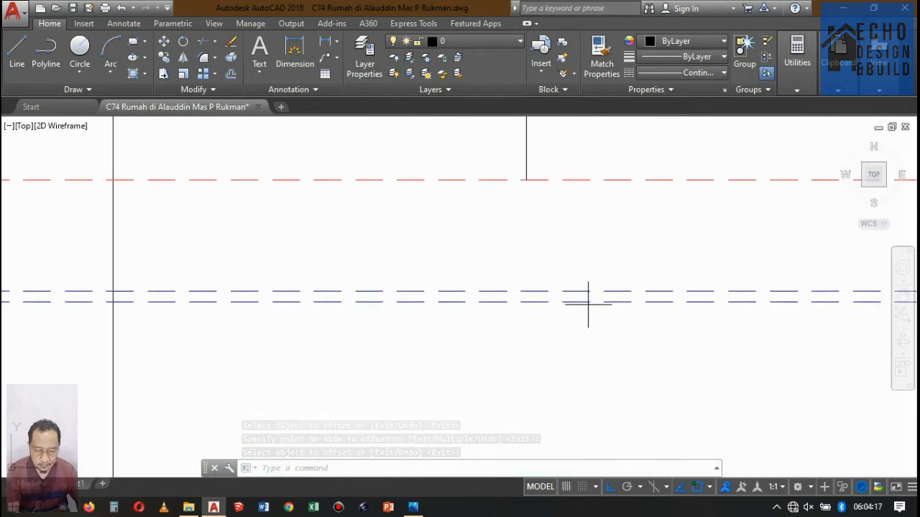
pyautogui.press('Return')
pyautogui.moveTo(588, 304); pyautogui.dragTo(579, 295)
pyautogui.click(677, 41)
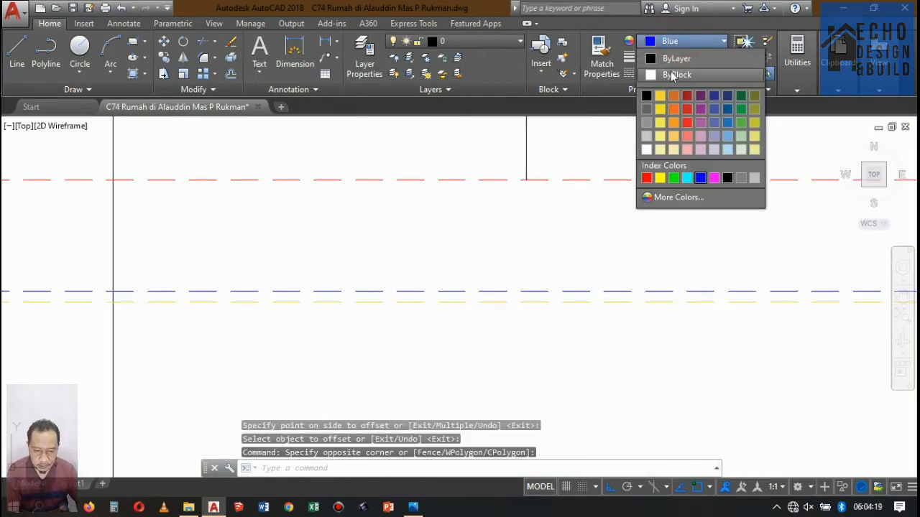
pyautogui.click(676, 59)
pyautogui.click(679, 72)
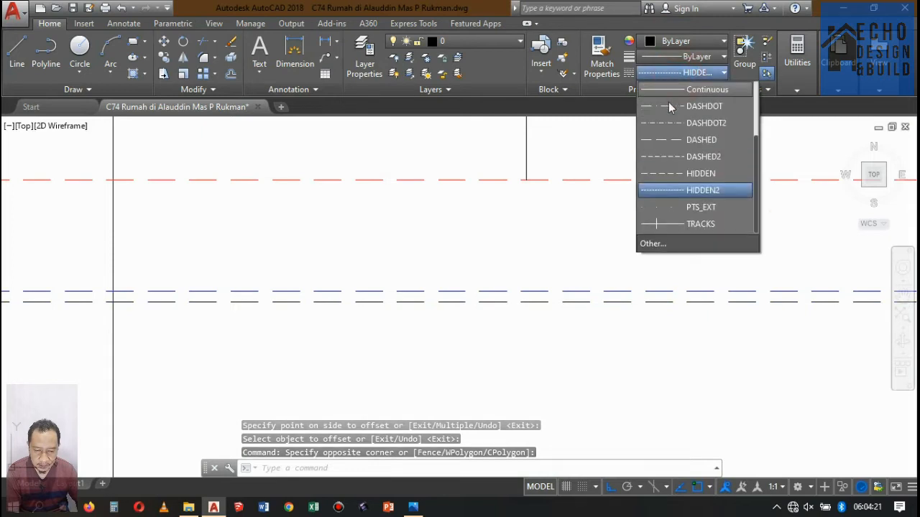
pyautogui.click(435, 339)
pyautogui.scroll(-5, 498, 306)
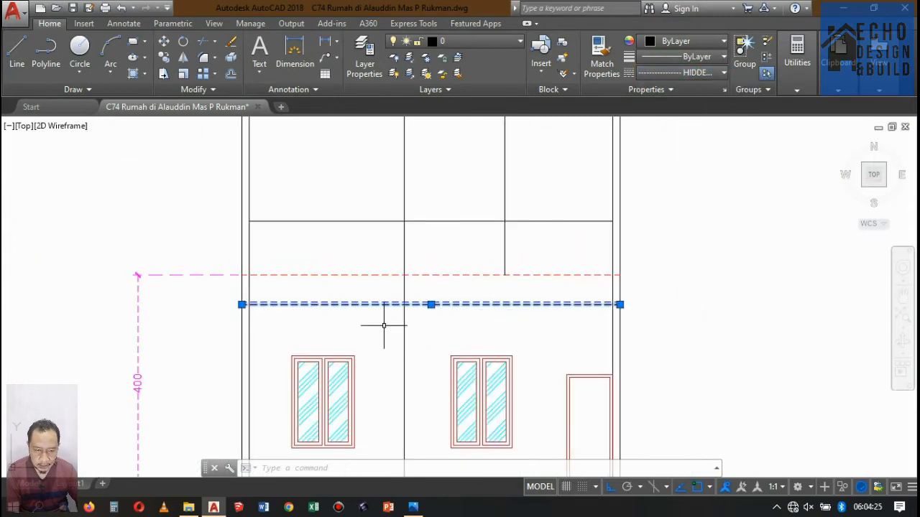
pyautogui.press('Escape')
# Step: Match the dashed line just below the blue one to the properties of the middle vertical wall line
pyautogui.write('ma')
pyautogui.press('Return')
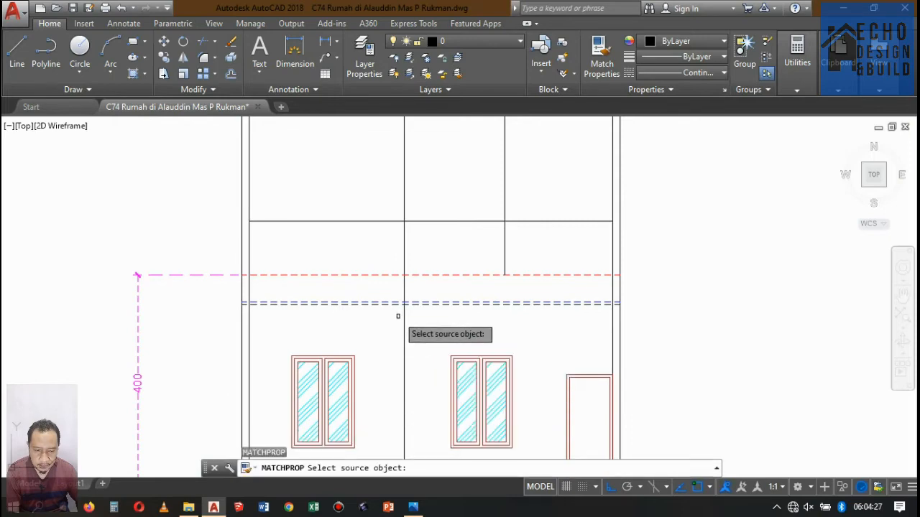
pyautogui.click(403, 316)
pyautogui.scroll(4, 412, 306)
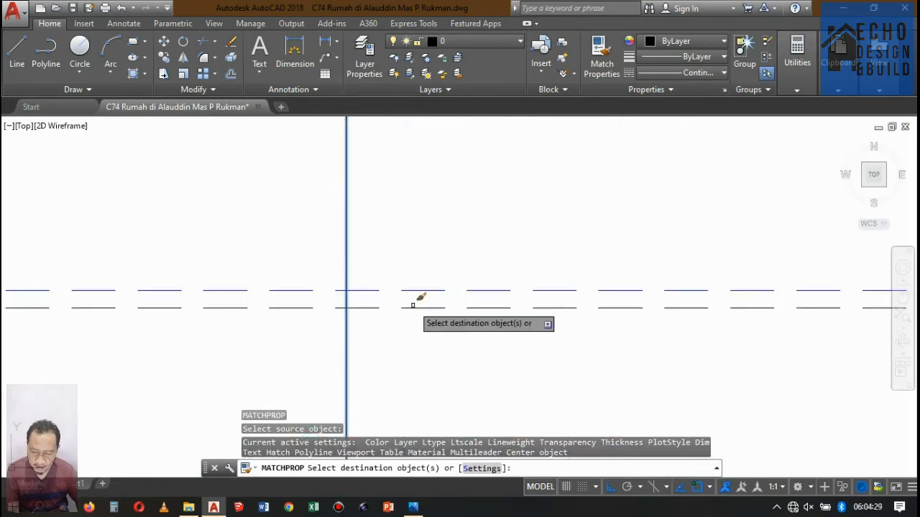
pyautogui.click(412, 303)
pyautogui.click(398, 323)
pyautogui.press('Return')
pyautogui.scroll(-1, 519, 285)
pyautogui.scroll(-5, 422, 305)
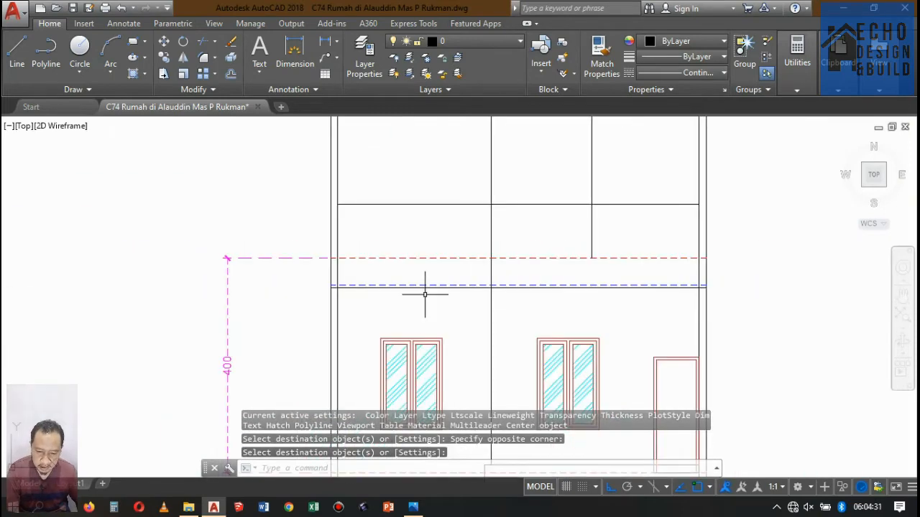
# Step: Trim the new solid line below the blue dashed line to the inner faces of both outer walls
pyautogui.scroll(5, 425, 294)
pyautogui.write('r')
pyautogui.press('Return')
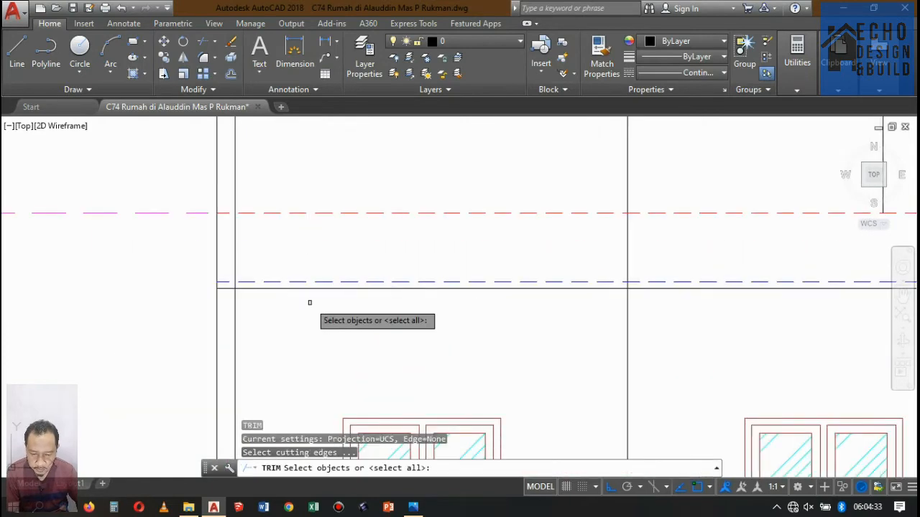
pyautogui.press('Return')
pyautogui.scroll(4, 208, 284)
pyautogui.scroll(-5, 231, 287)
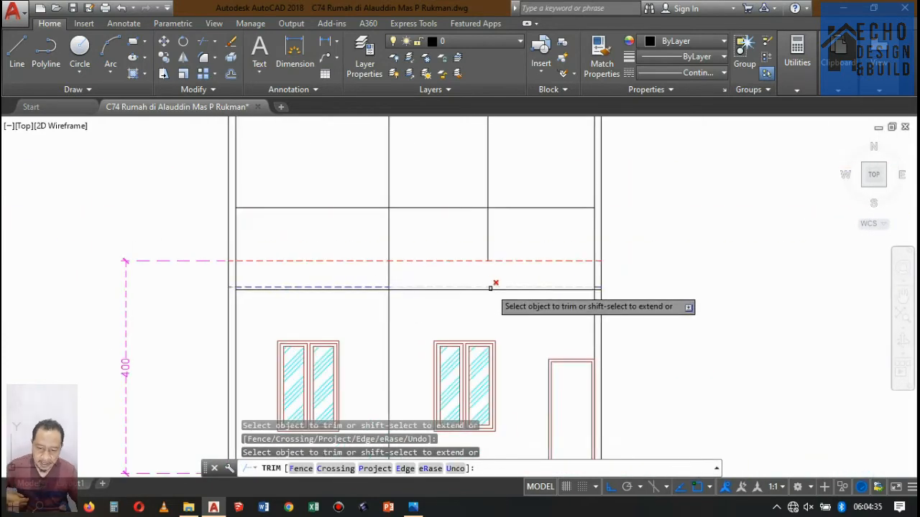
pyautogui.scroll(5, 554, 291)
pyautogui.click(552, 275)
pyautogui.click(546, 293)
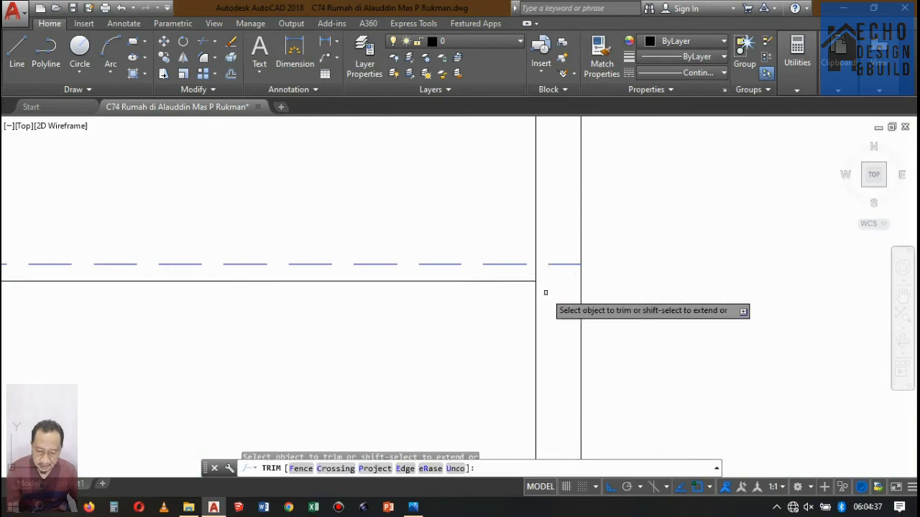
pyautogui.press('Return')
# Step: Examine the roof plan and stacked floor plans against the elevation's projection lines and roof-level lines
pyautogui.scroll(-8, 537, 287)
pyautogui.scroll(8, 539, 236)
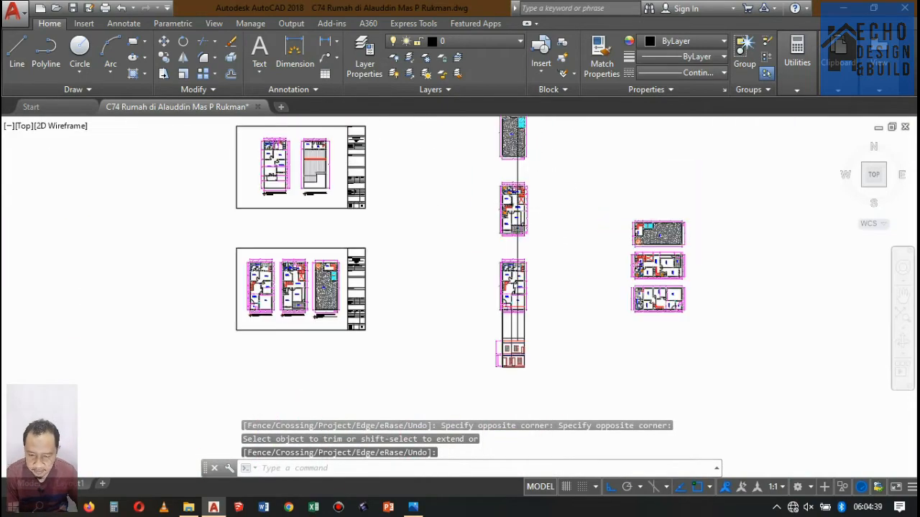
pyautogui.scroll(-8, 522, 282)
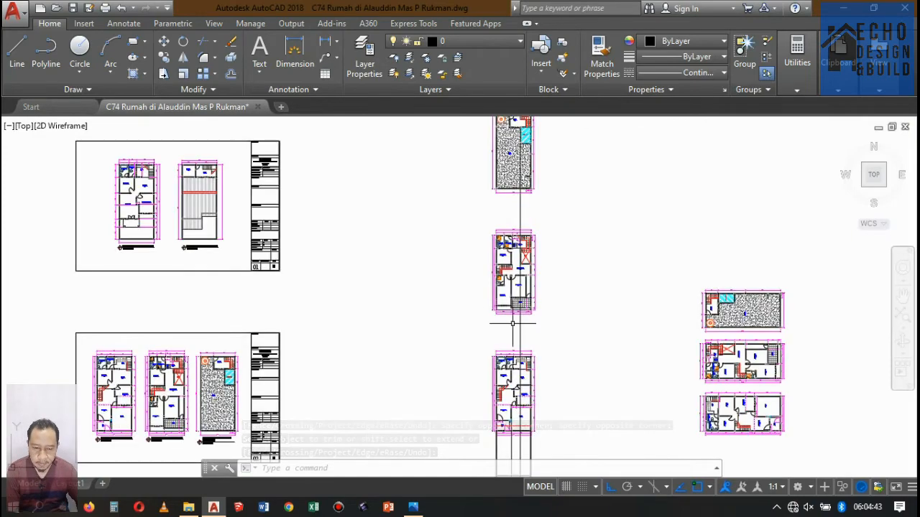
pyautogui.scroll(-2, 524, 209)
pyautogui.scroll(2, 524, 208)
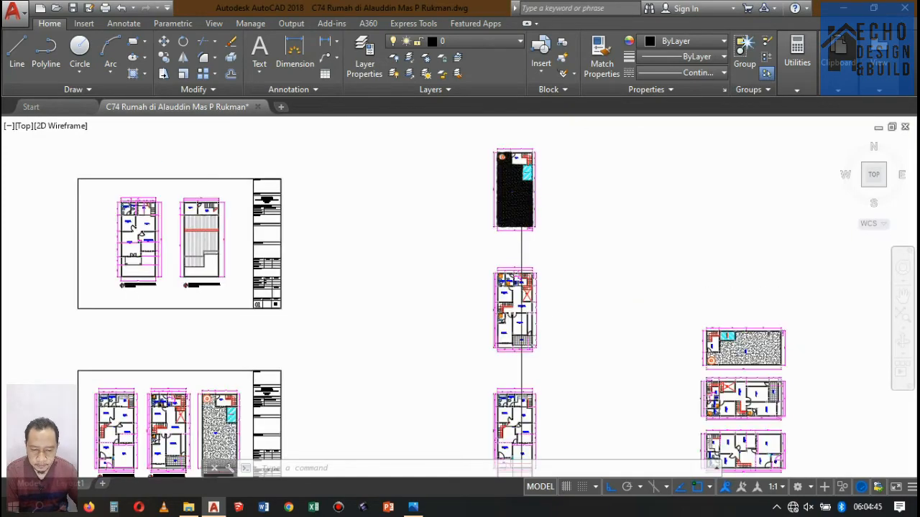
pyautogui.scroll(-2, 528, 201)
pyautogui.scroll(2, 534, 194)
pyautogui.scroll(-2, 531, 198)
pyautogui.scroll(6, 530, 204)
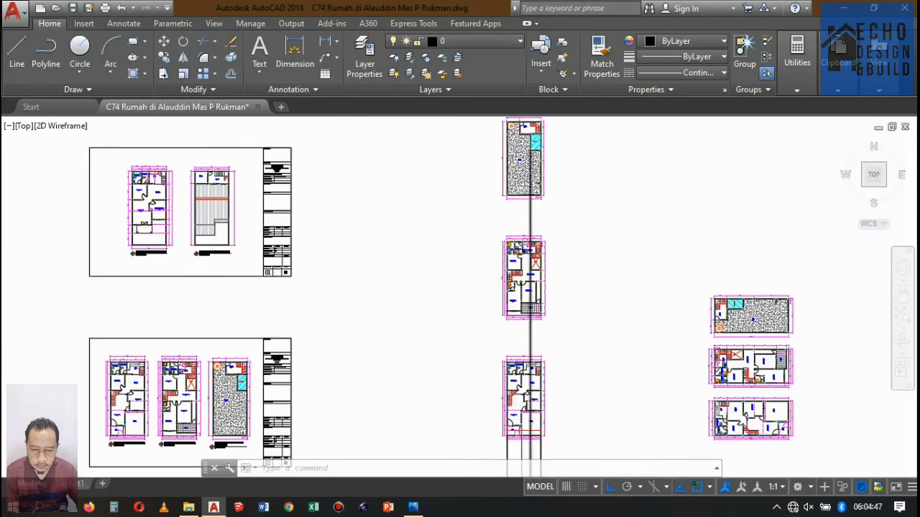
pyautogui.scroll(-2, 525, 314)
pyautogui.scroll(-2, 525, 314)
pyautogui.scroll(5, 518, 259)
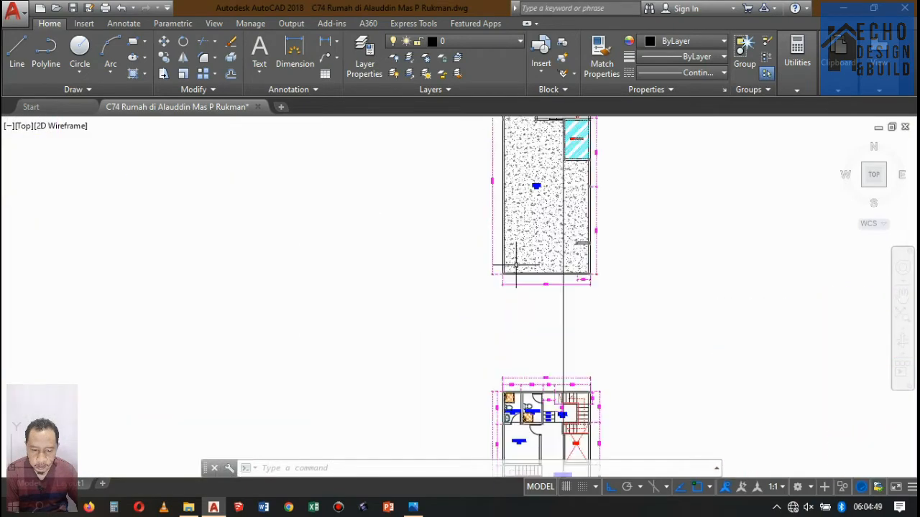
pyautogui.scroll(-4, 554, 201)
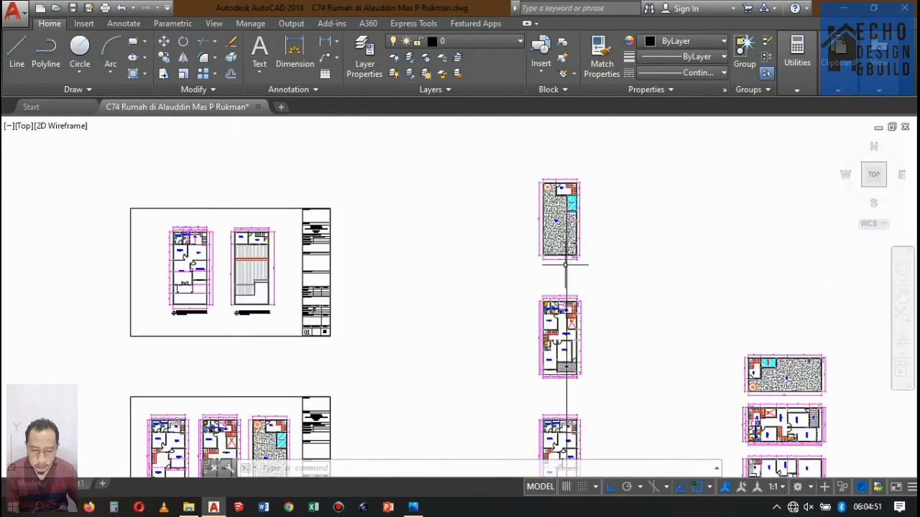
pyautogui.scroll(2, 554, 201)
pyautogui.scroll(-2, 554, 201)
pyautogui.scroll(-2, 555, 201)
pyautogui.scroll(8, 580, 215)
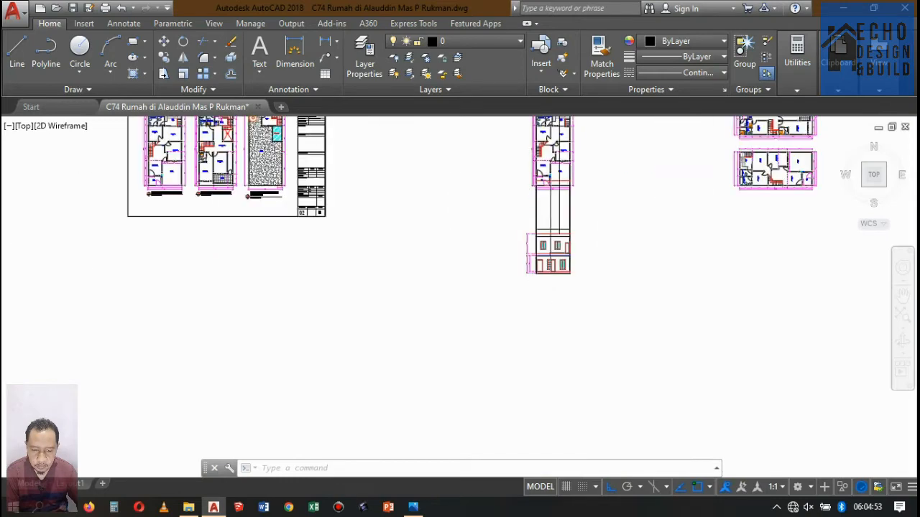
pyautogui.scroll(-1, 579, 215)
pyautogui.scroll(1, 637, 207)
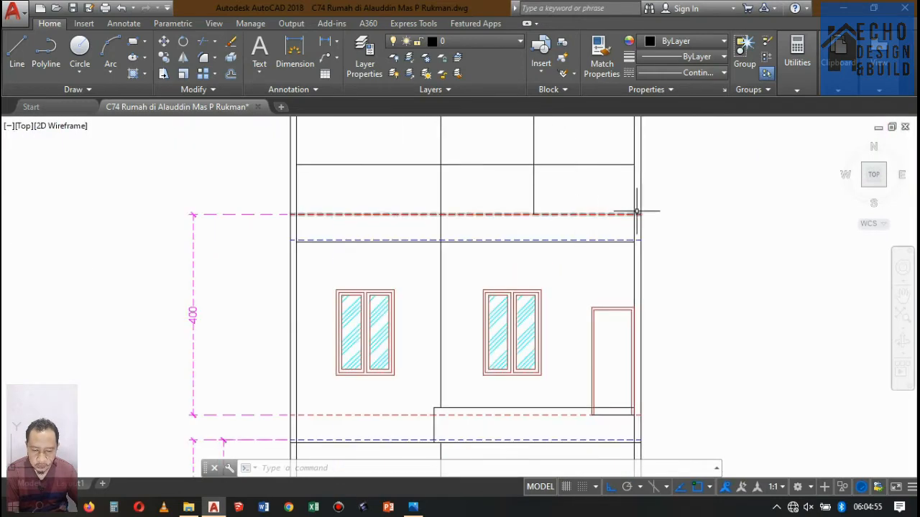
pyautogui.scroll(2, 642, 212)
pyautogui.scroll(-2, 618, 234)
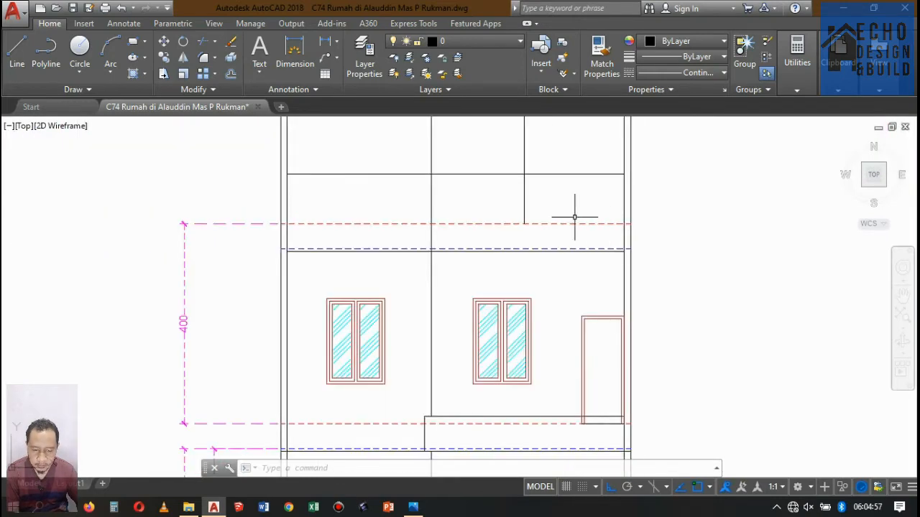
pyautogui.scroll(-3, 574, 214)
pyautogui.scroll(2, 550, 214)
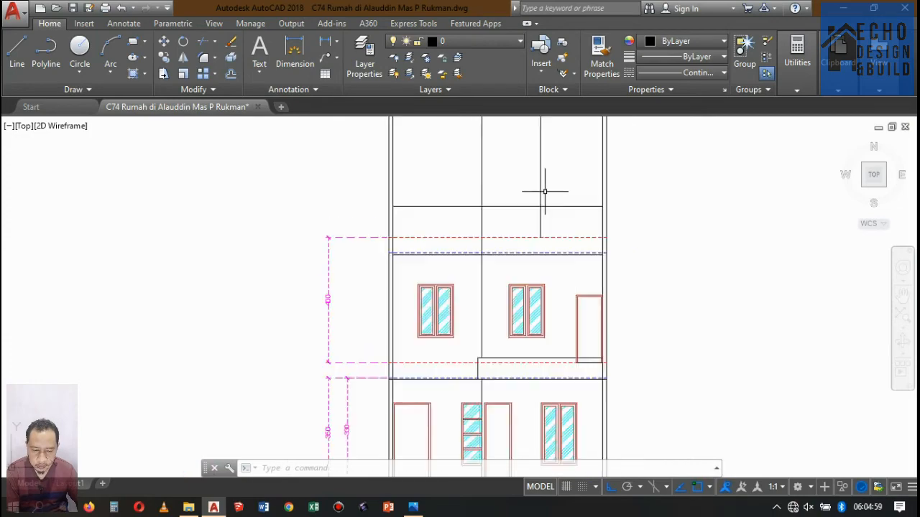
# Step: Check the skylight wall's projection line between the elevation's parapet line and the stacked floor plans
pyautogui.scroll(-5, 544, 191)
pyautogui.scroll(-5, 535, 180)
pyautogui.scroll(8, 539, 219)
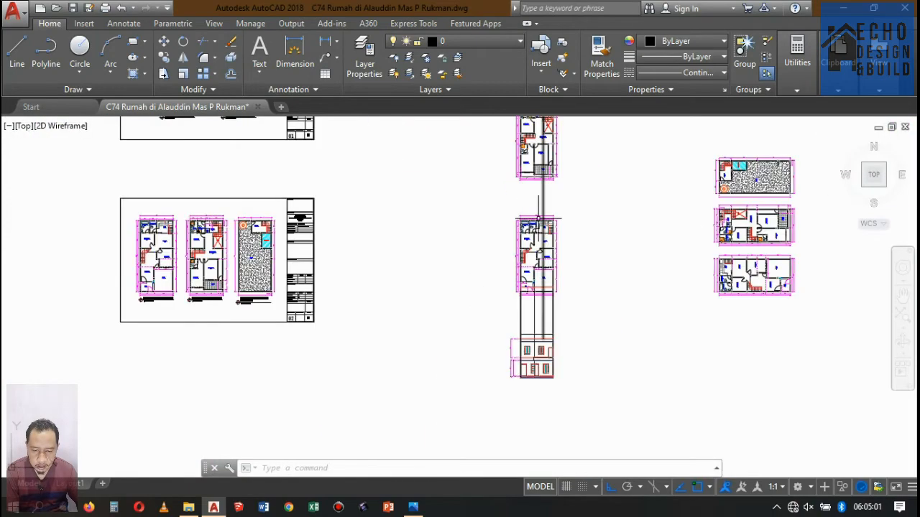
pyautogui.scroll(-5, 543, 275)
pyautogui.scroll(2, 542, 276)
pyautogui.scroll(-4, 544, 275)
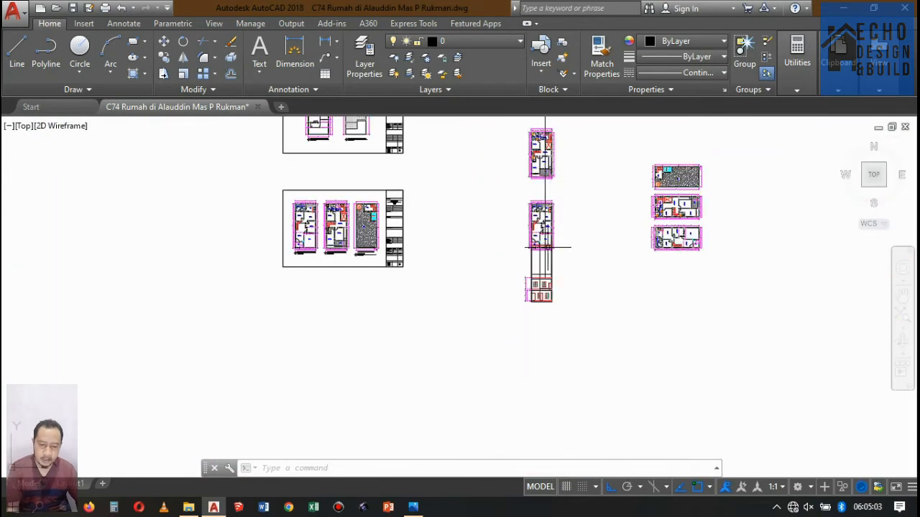
pyautogui.scroll(8, 550, 275)
pyautogui.scroll(2, 552, 273)
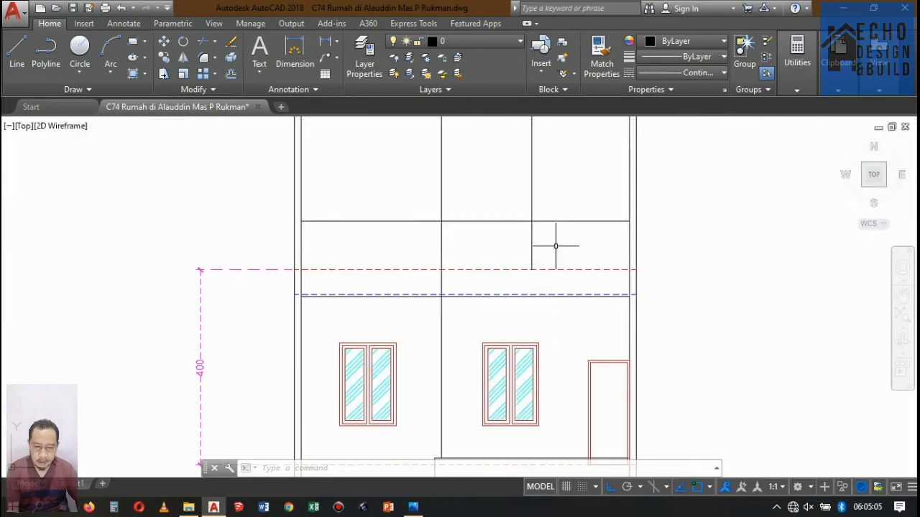
# Step: Trim off the part of the skylight wall's projection line that extends above the elevation's horizontal parapet line
pyautogui.write('t')
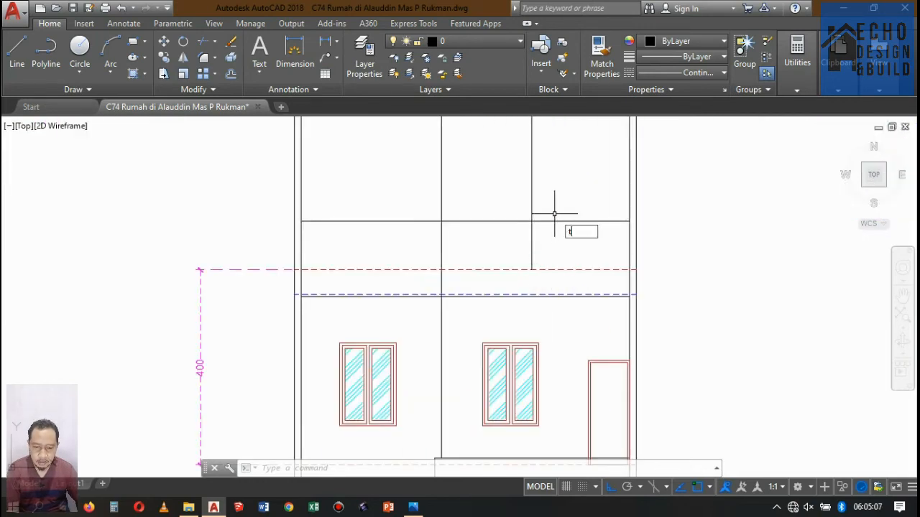
pyautogui.write('r')
pyautogui.press('space')
pyautogui.click(551, 225)
pyautogui.click(551, 215)
pyautogui.press('space')
pyautogui.click(548, 194)
pyautogui.click(522, 196)
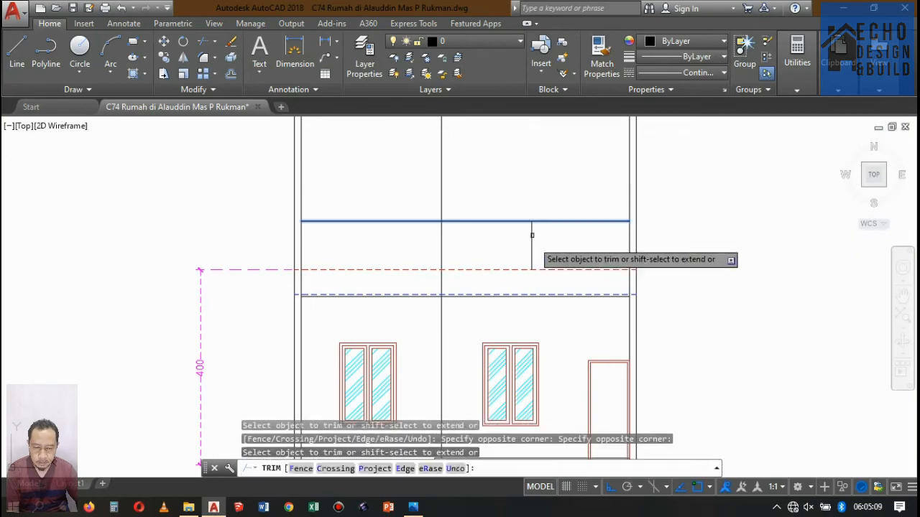
pyautogui.scroll(-6, 532, 235)
pyautogui.press('space')
# Step: Draw a vertical projection line from the skylight wall's outer corner beside the rooftop window in the roof plan down to the elevation's parapet line
pyautogui.scroll(6, 552, 184)
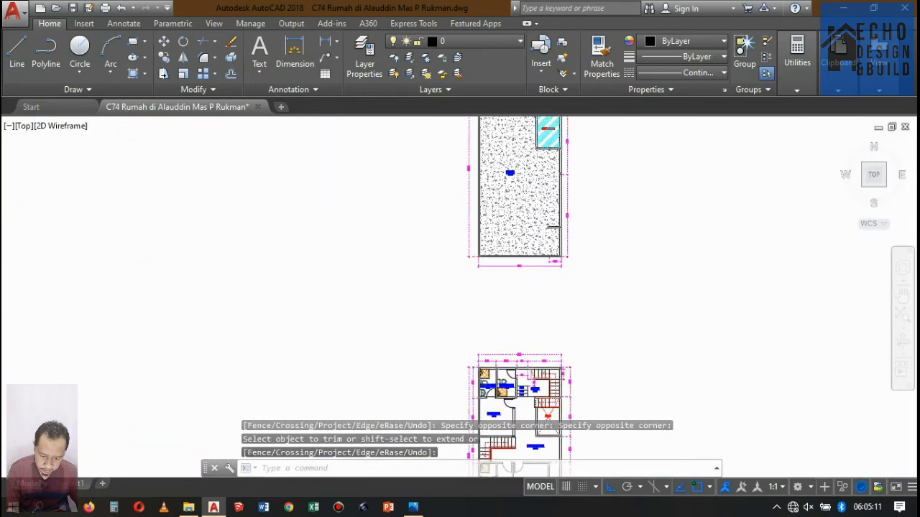
pyautogui.scroll(-5, 550, 140)
pyautogui.scroll(6, 553, 153)
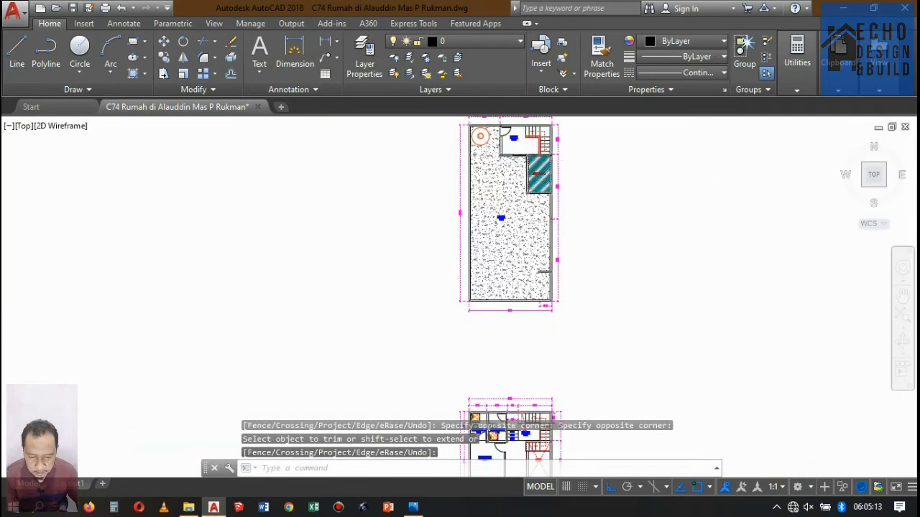
pyautogui.scroll(-2, 550, 169)
pyautogui.scroll(10, 564, 193)
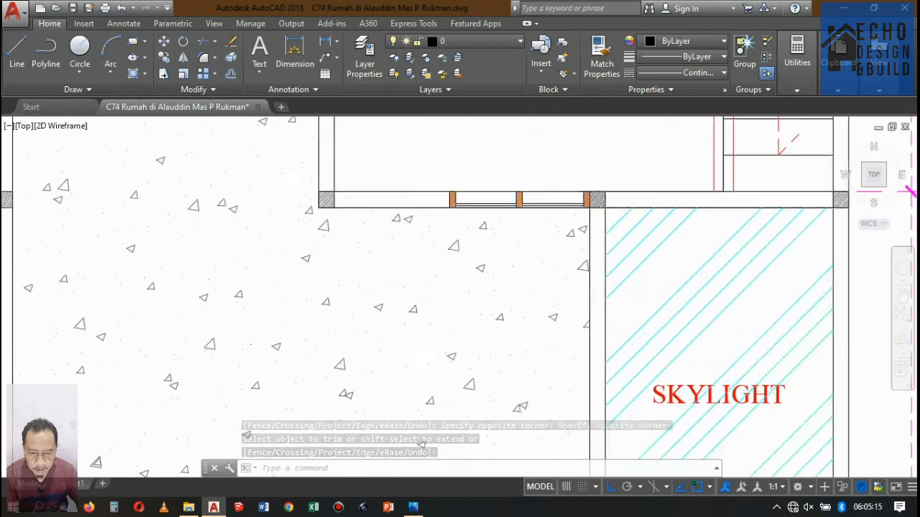
pyautogui.scroll(-8, 567, 144)
pyautogui.scroll(4, 575, 118)
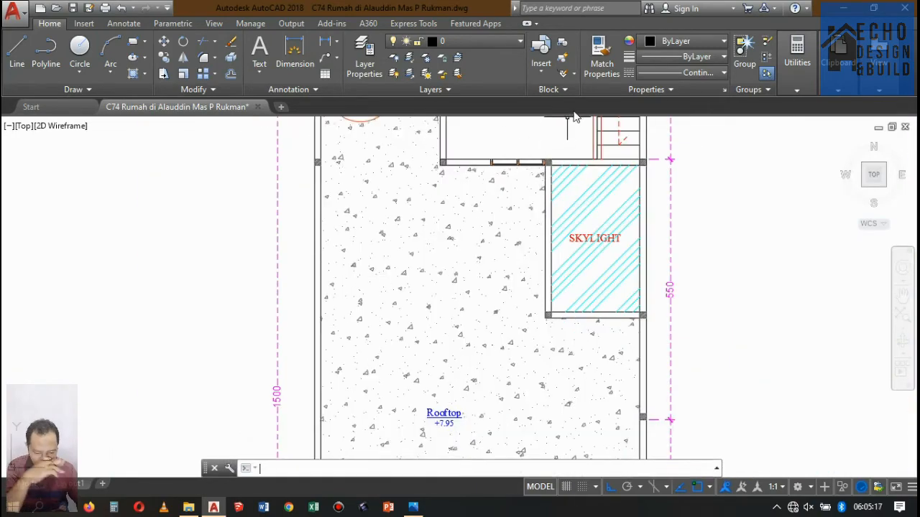
pyautogui.press('Return')
pyautogui.scroll(6, 546, 162)
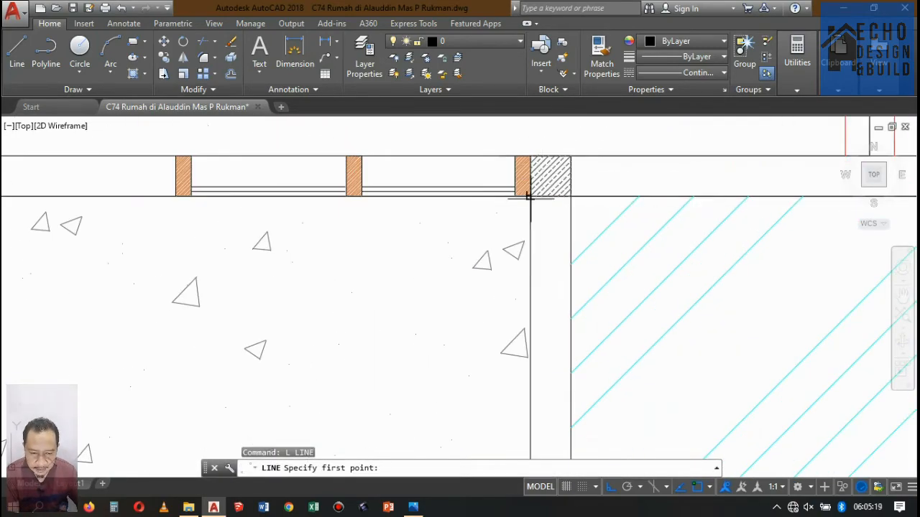
pyautogui.scroll(-8, 552, 115)
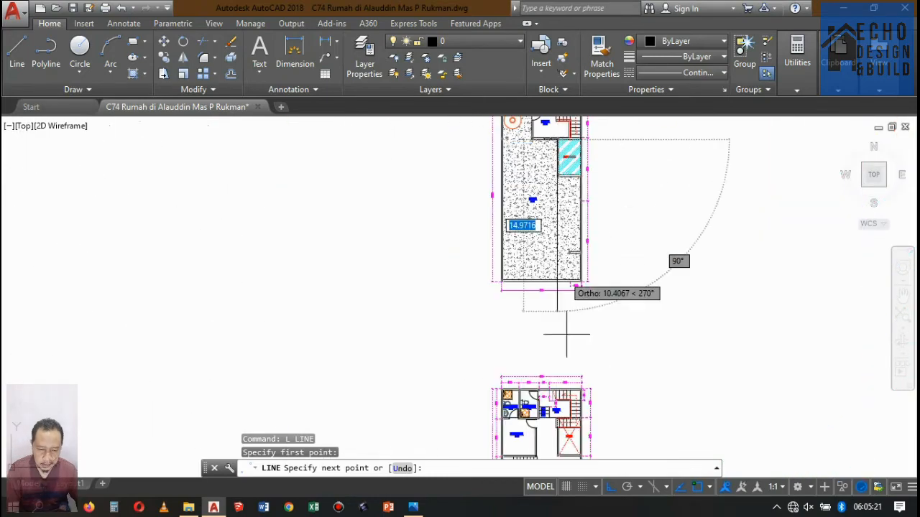
pyautogui.scroll(-3, 558, 454)
pyautogui.scroll(3, 538, 345)
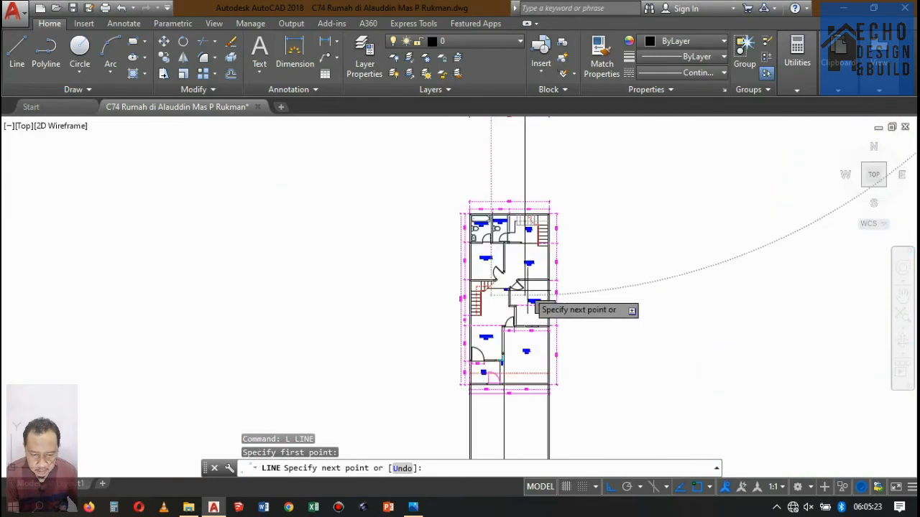
pyautogui.scroll(-3, 532, 219)
pyautogui.scroll(6, 528, 264)
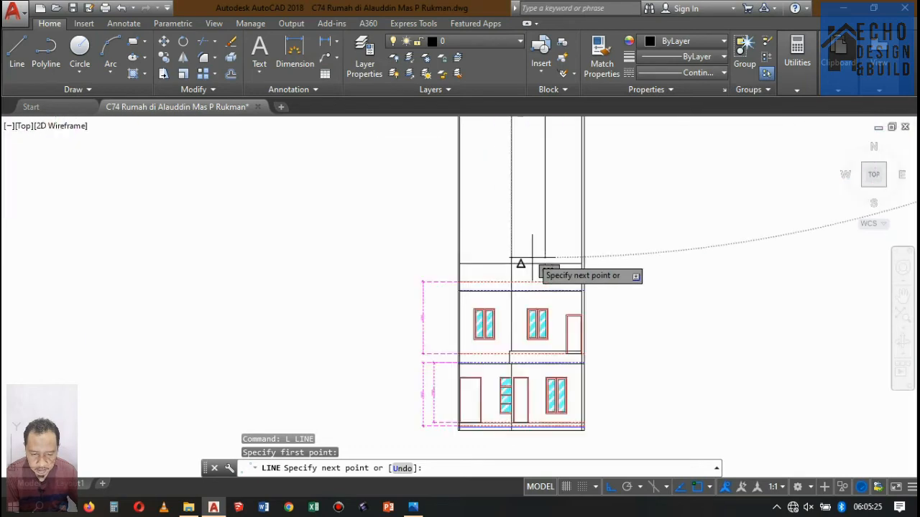
pyautogui.click(552, 266)
pyautogui.scroll(-3, 550, 251)
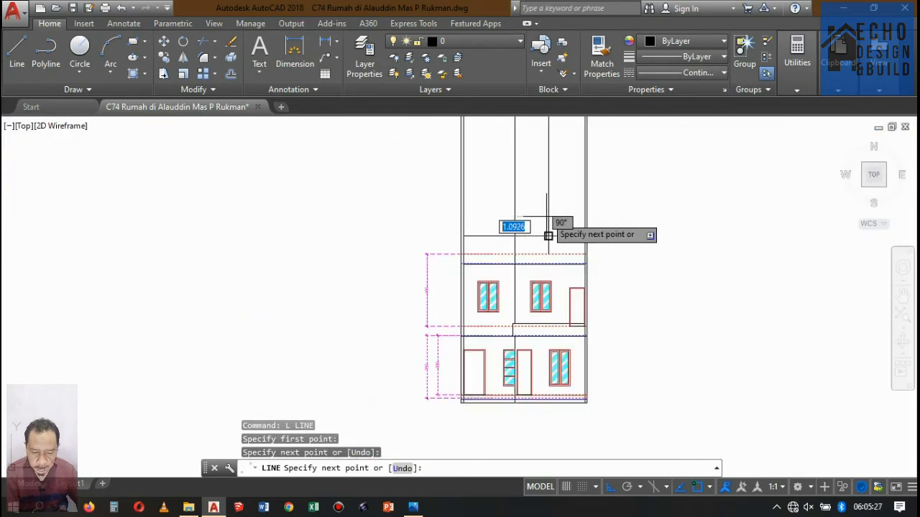
pyautogui.press('Return')
# Step: Copy the right upper-floor window up one storey from the red dashed floor level to the roof level, aligning its right edge with the skylight projection line
pyautogui.scroll(6, 539, 294)
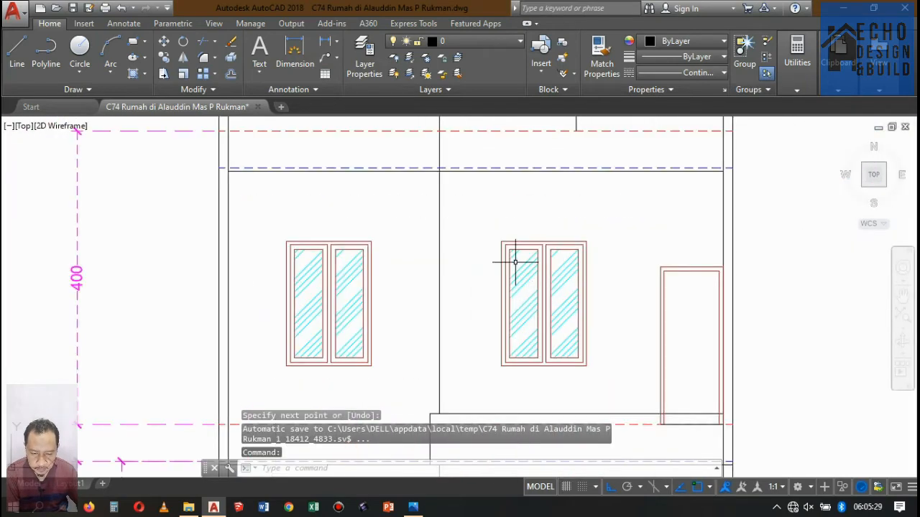
pyautogui.click(622, 376)
pyautogui.scroll(-5, 616, 309)
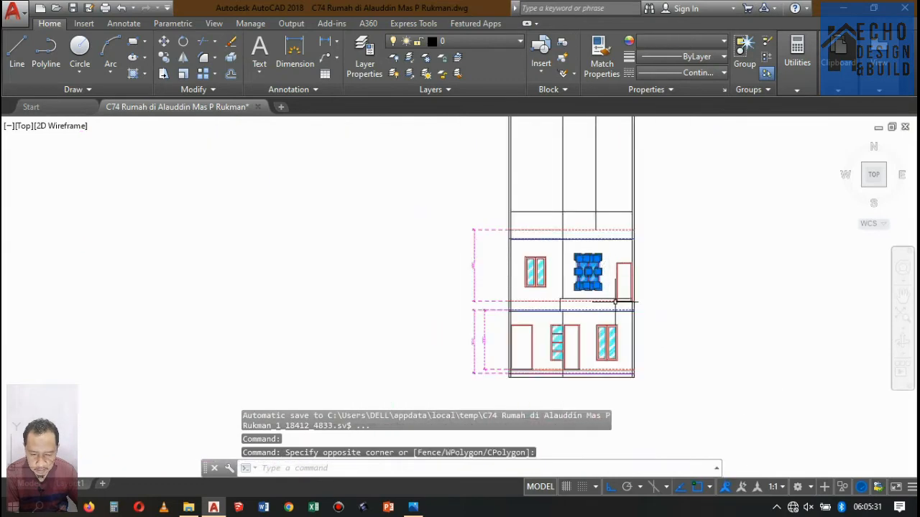
pyautogui.press('Return')
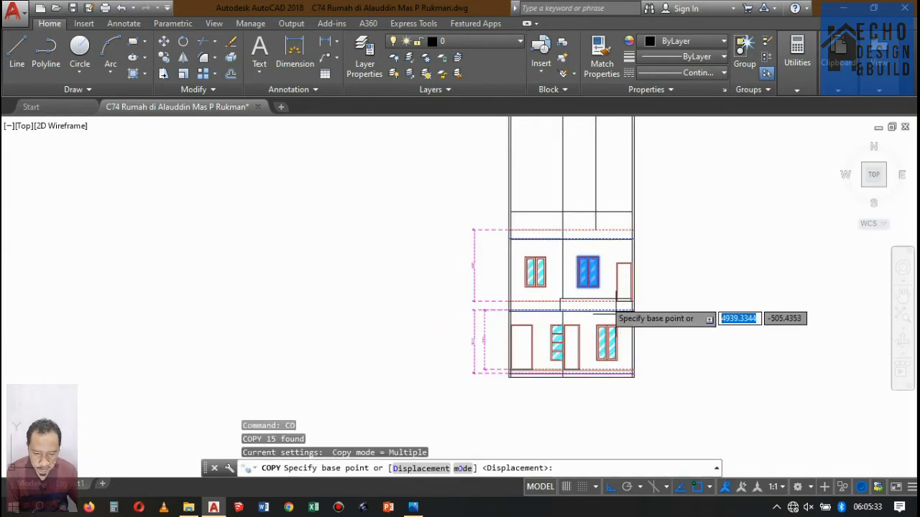
pyautogui.scroll(6, 616, 313)
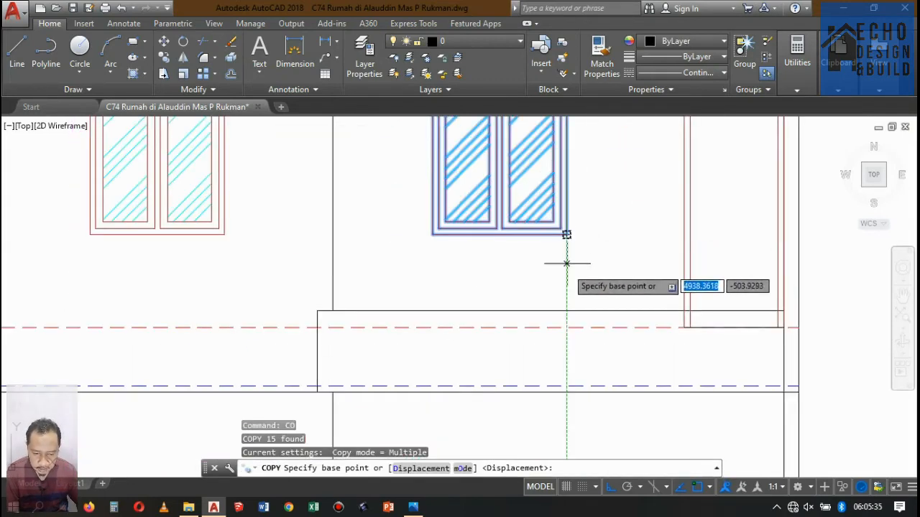
pyautogui.click(567, 328)
pyautogui.scroll(-10, 566, 327)
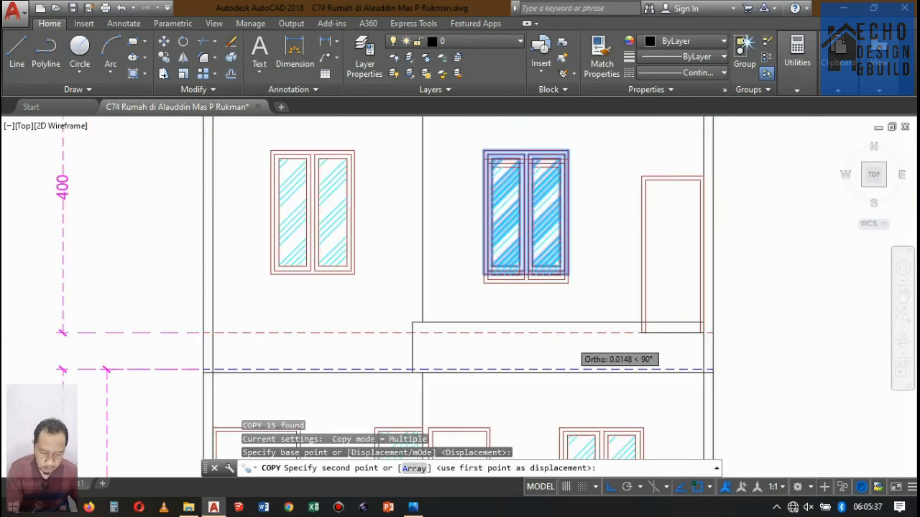
pyautogui.scroll(10, 574, 253)
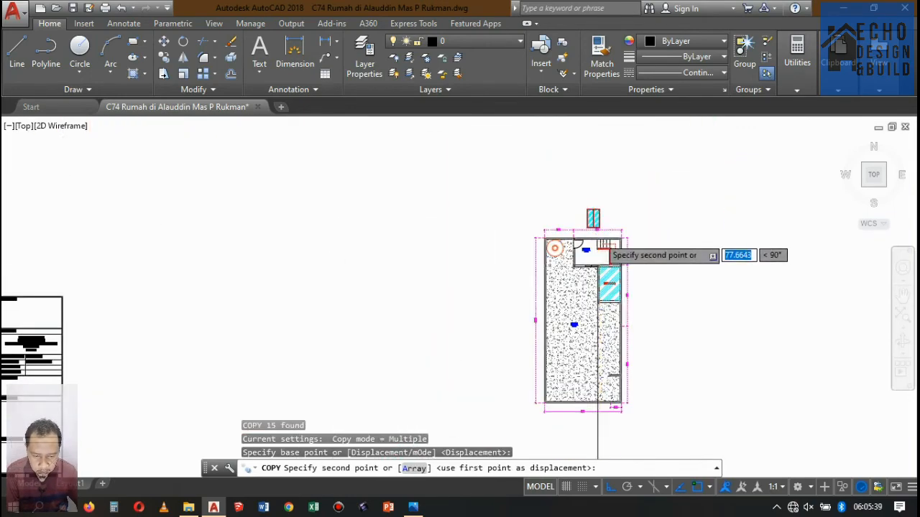
pyautogui.scroll(-6, 591, 316)
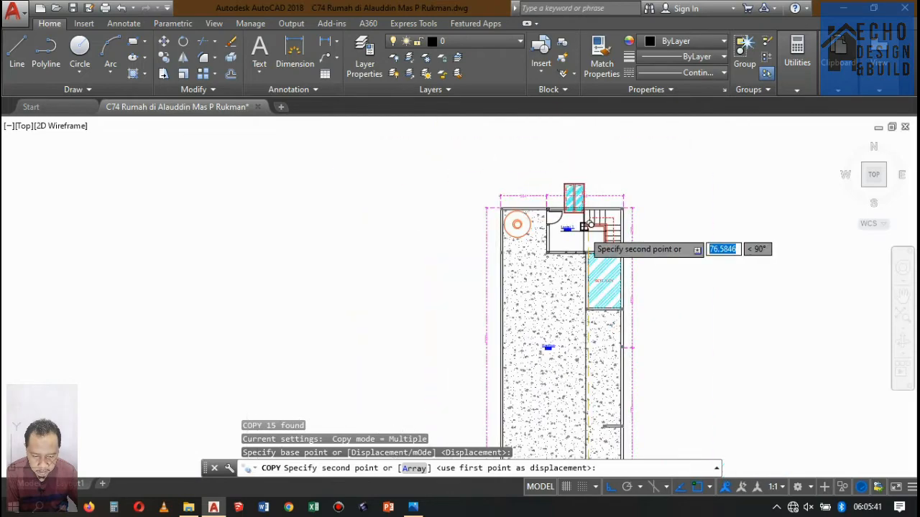
pyautogui.scroll(3, 581, 312)
pyautogui.scroll(8, 568, 335)
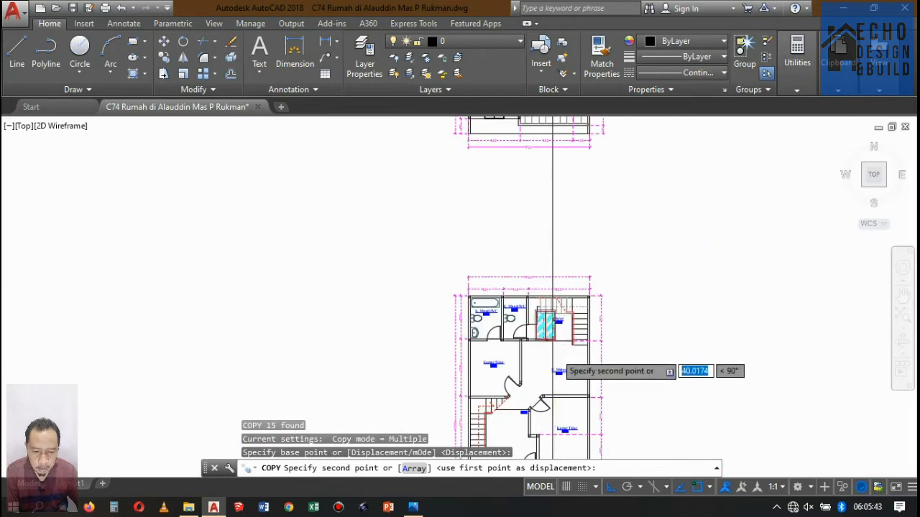
pyautogui.scroll(-8, 563, 356)
pyautogui.scroll(10, 562, 358)
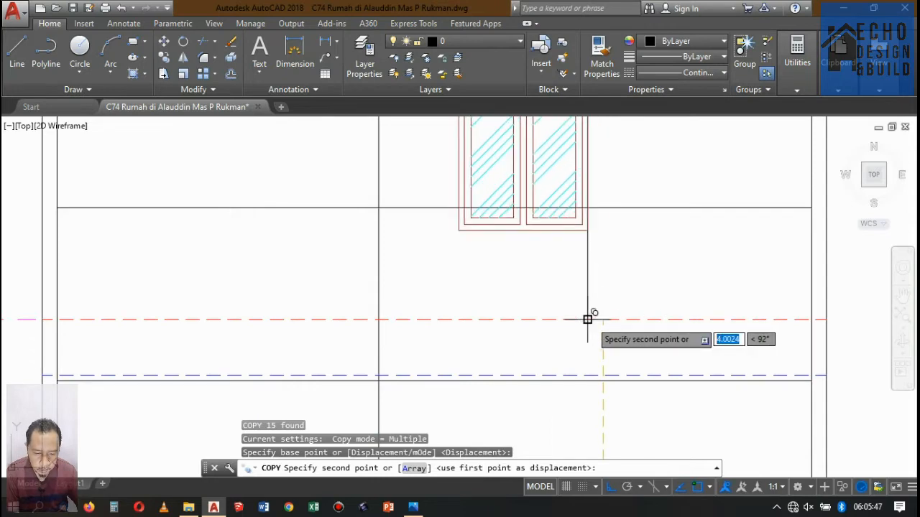
pyautogui.click(588, 319)
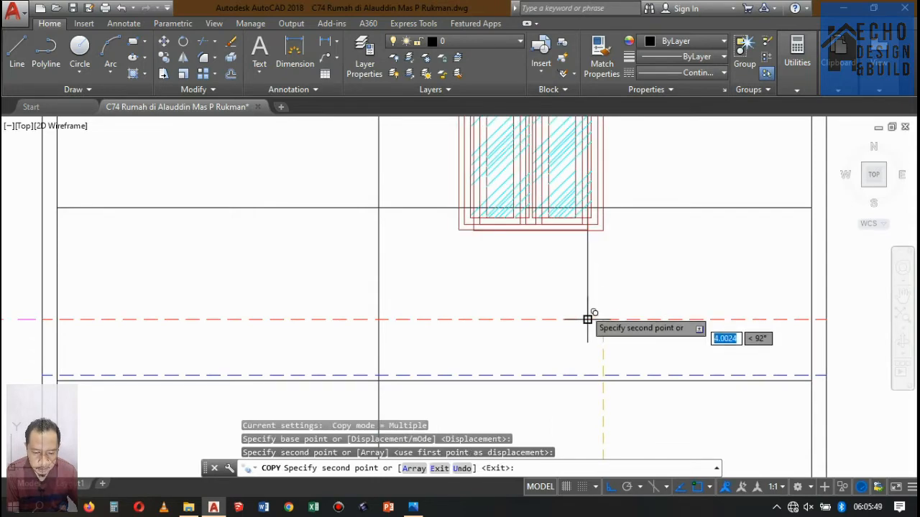
pyautogui.scroll(-4, 591, 316)
pyautogui.press('Return')
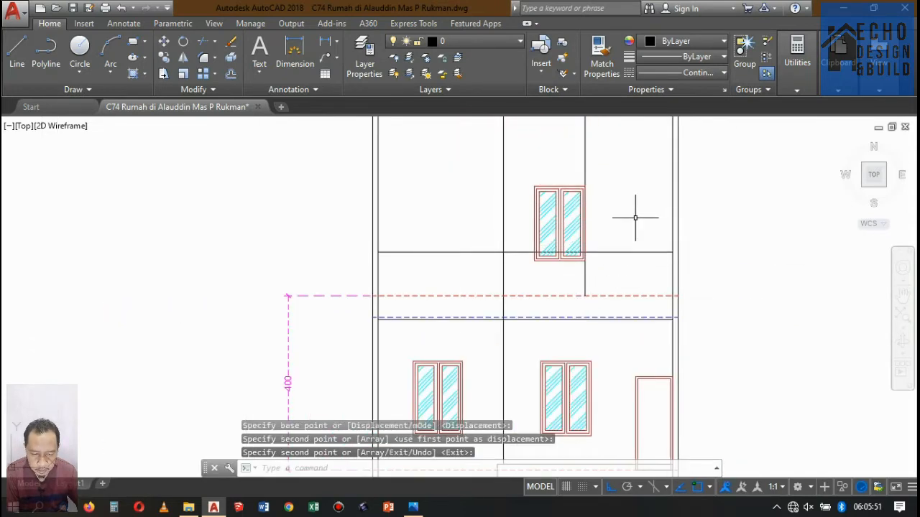
# Step: Examine the copied roof-level window against the parapet line, then compare it with the stacked plans
pyautogui.scroll(5, 563, 211)
pyautogui.scroll(-5, 563, 216)
pyautogui.scroll(2, 564, 237)
pyautogui.scroll(-5, 568, 242)
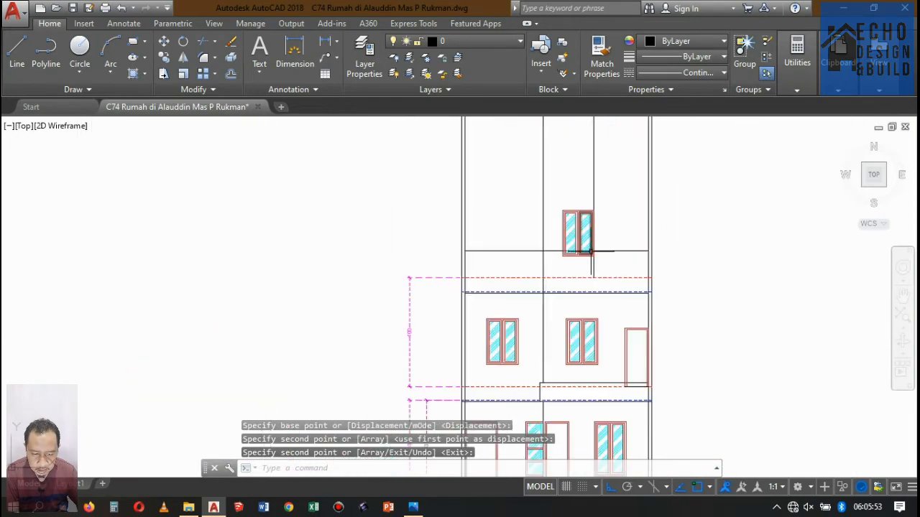
pyautogui.scroll(5, 567, 226)
pyautogui.scroll(-4, 567, 230)
pyautogui.scroll(2, 580, 228)
pyautogui.scroll(-7, 580, 227)
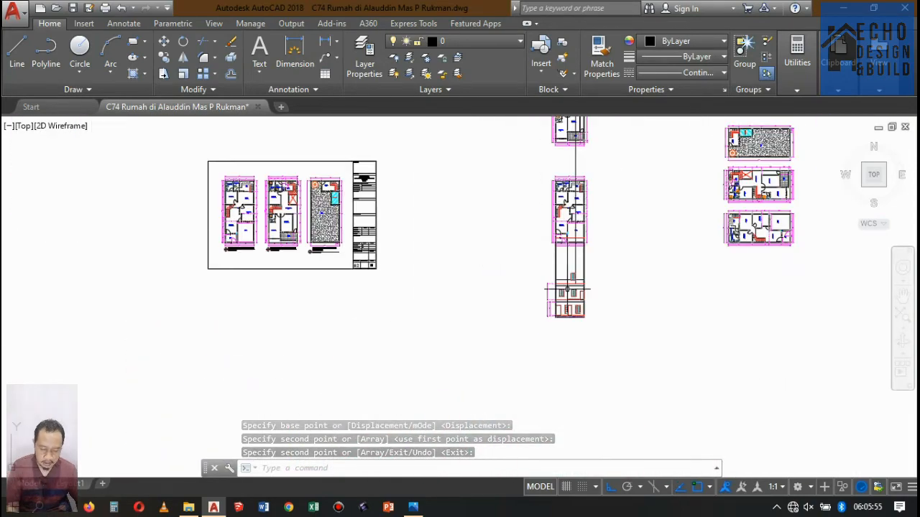
pyautogui.scroll(6, 582, 288)
pyautogui.scroll(-6, 630, 216)
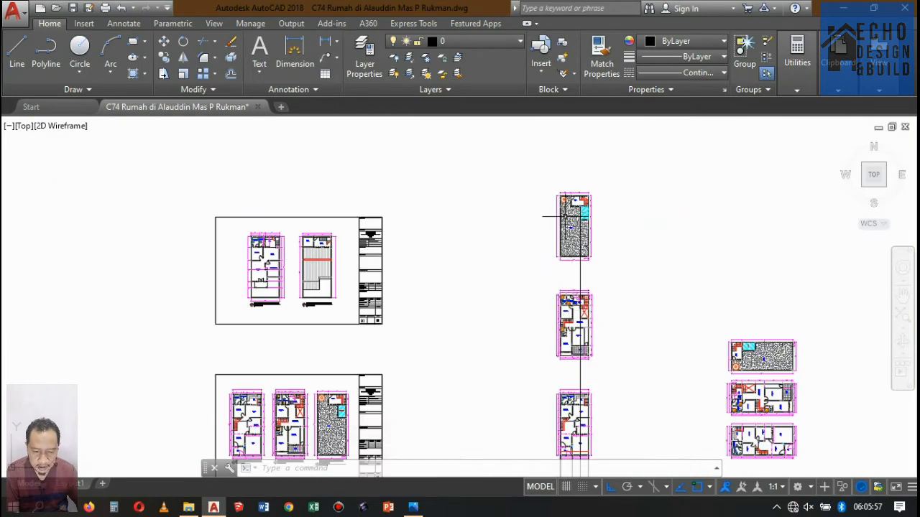
# Step: Draw a vertical projection line from the Lantai 3 room's lower-left wall corner in the roof plan to the elevation's red dashed roof-level line
pyautogui.scroll(8, 554, 206)
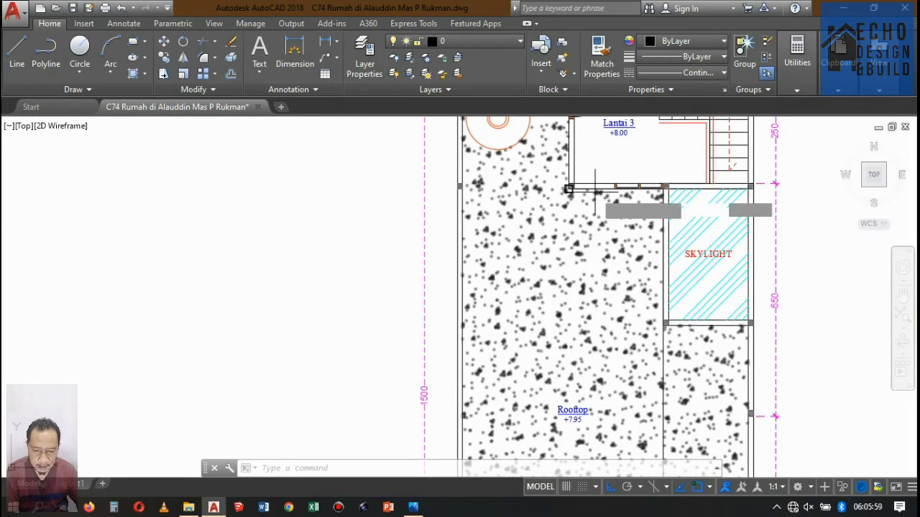
pyautogui.write('l')
pyautogui.press('Return')
pyautogui.scroll(3, 575, 194)
pyautogui.click(542, 183)
pyautogui.scroll(-4, 557, 127)
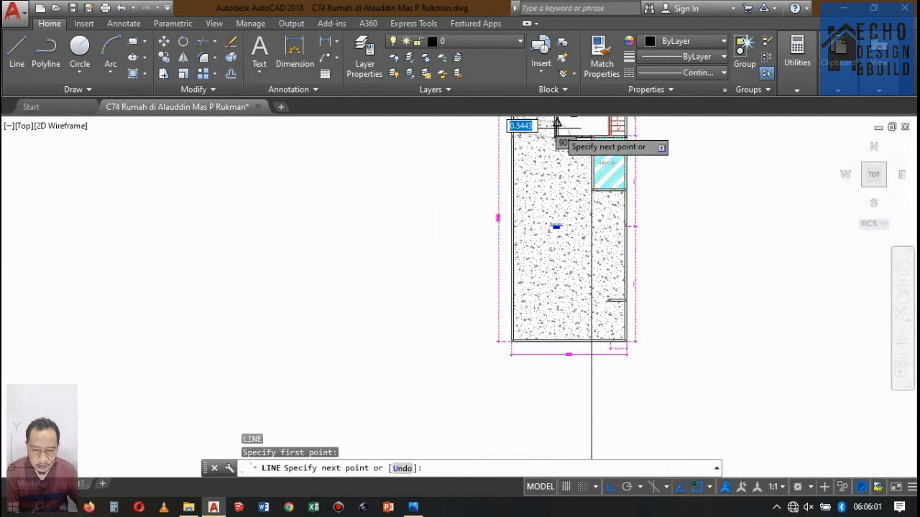
pyautogui.scroll(-5, 557, 137)
pyautogui.scroll(5, 539, 179)
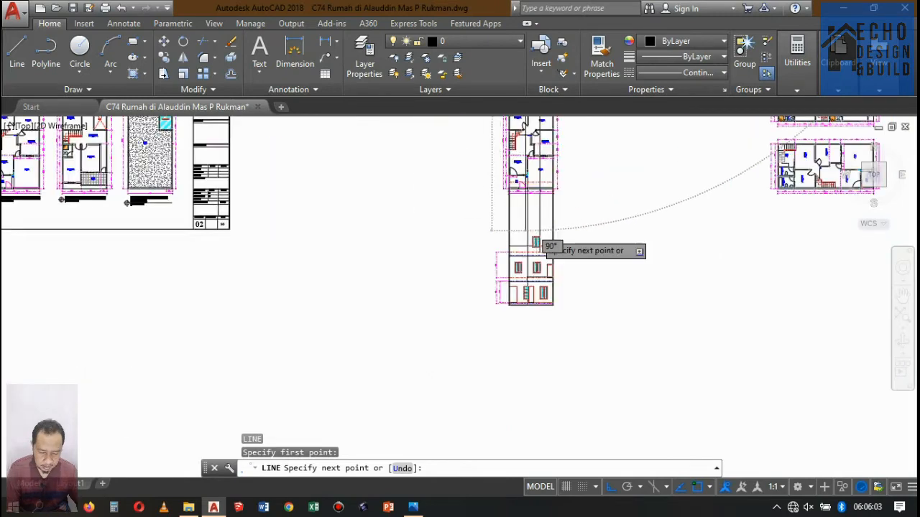
pyautogui.scroll(5, 535, 244)
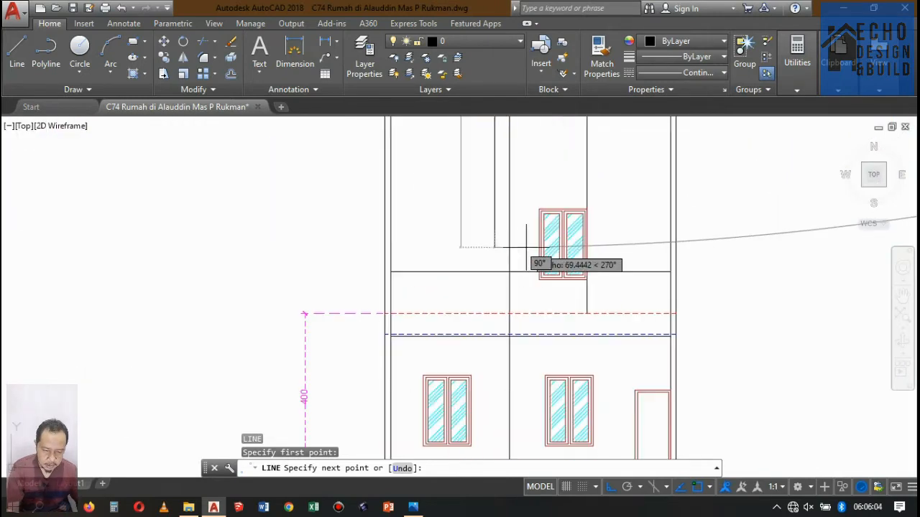
pyautogui.click(493, 314)
pyautogui.scroll(-3, 503, 294)
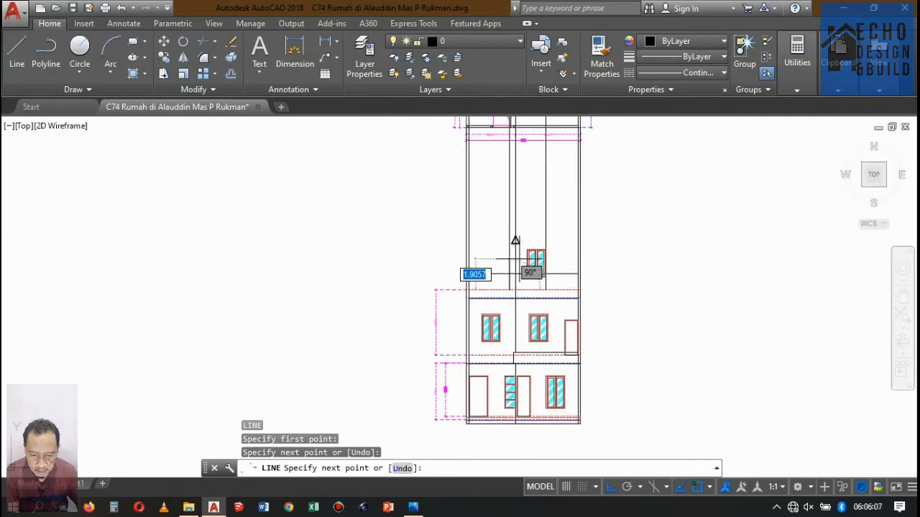
pyautogui.press('Return')
# Step: Trim the partition wall line above the second floor's ceiling line, just under the blue dashed line
pyautogui.scroll(5, 519, 314)
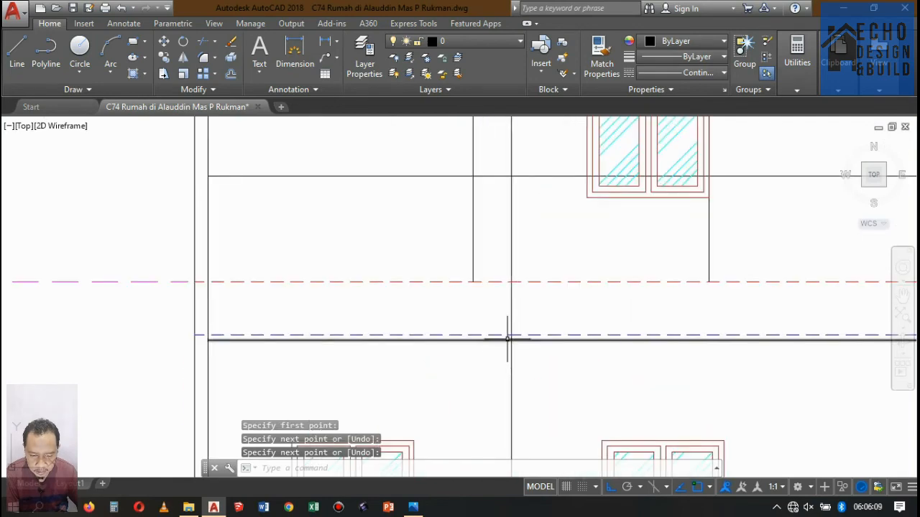
pyautogui.write('tr')
pyautogui.press('Return')
pyautogui.scroll(5, 521, 342)
pyautogui.click(521, 342)
pyautogui.click(518, 340)
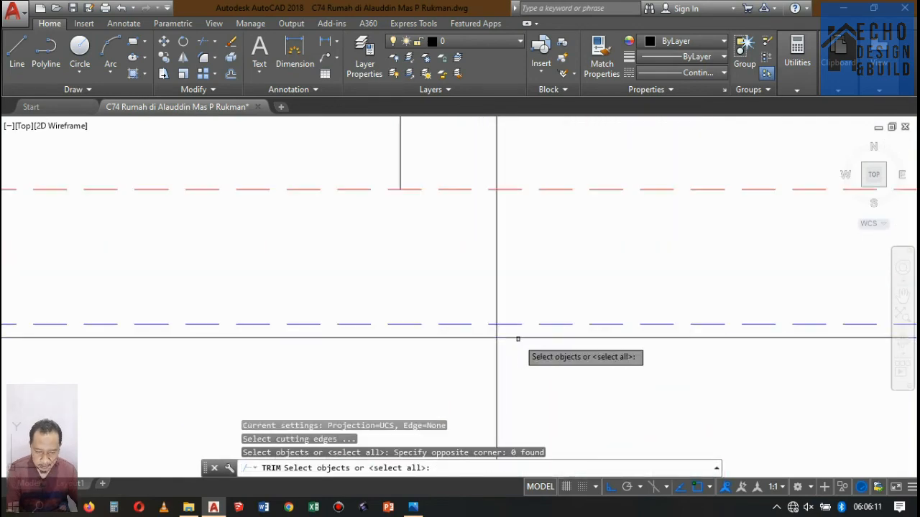
pyautogui.click(515, 335)
pyautogui.click(509, 343)
pyautogui.click(508, 332)
pyautogui.press('Return')
pyautogui.click(521, 278)
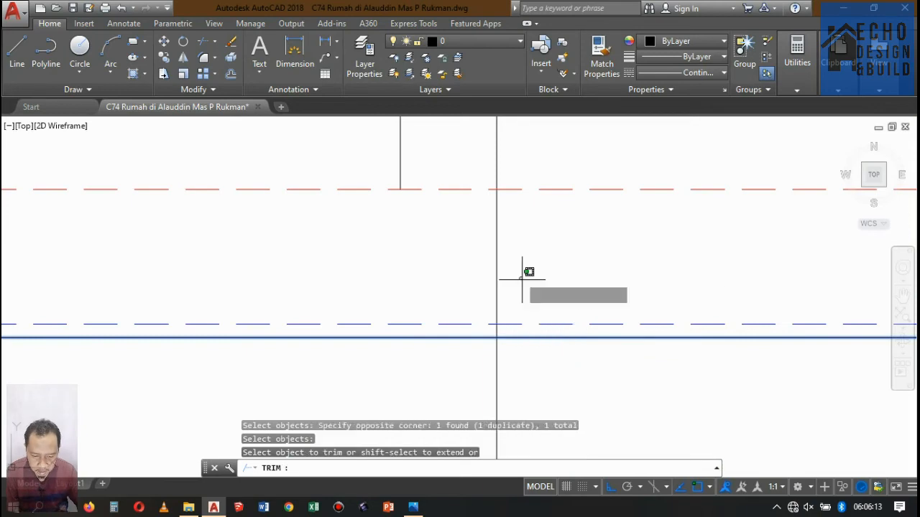
pyautogui.click(490, 270)
pyautogui.press('Return')
pyautogui.scroll(-8, 525, 273)
pyautogui.scroll(2, 521, 280)
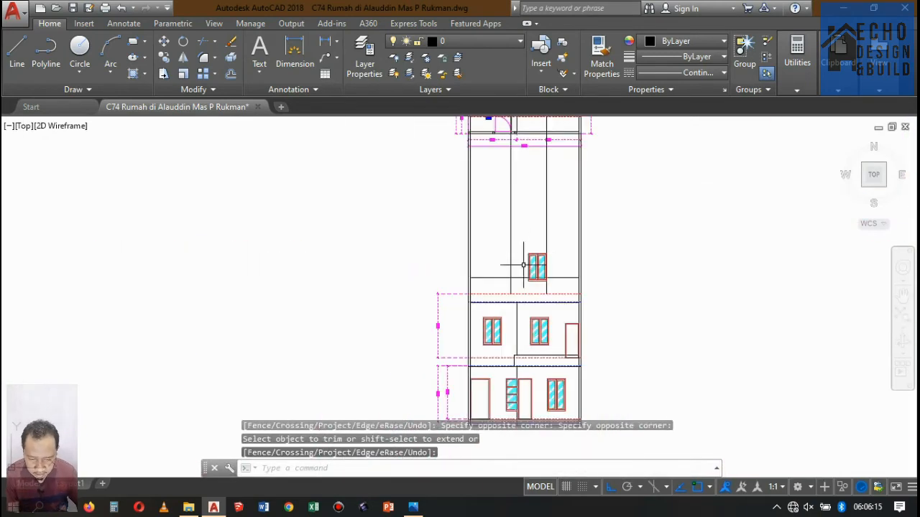
# Step: Trace the left rooftop projection line up to its wall corner in the roof plan, and examine the rooftop room on the elevation
pyautogui.scroll(4, 510, 237)
pyautogui.click(509, 237)
pyautogui.click(479, 211)
pyautogui.scroll(-10, 527, 202)
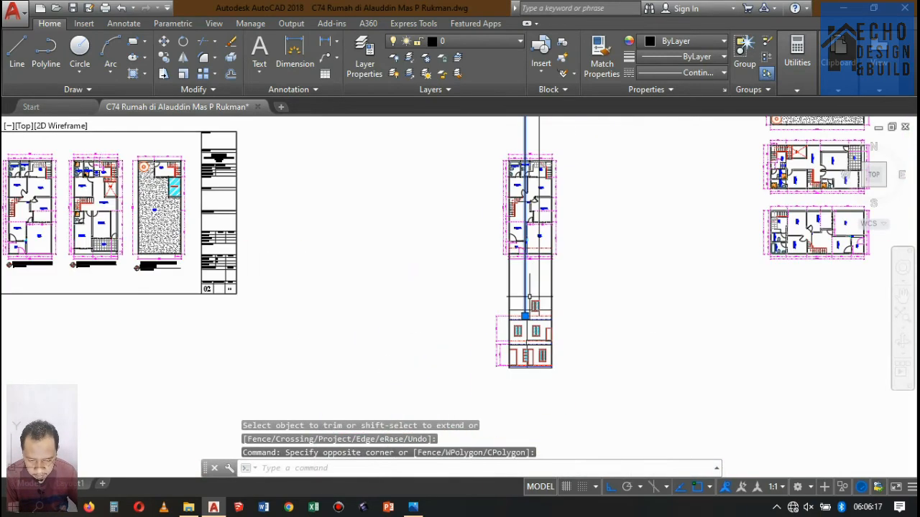
pyautogui.scroll(3, 528, 201)
pyautogui.scroll(5, 544, 144)
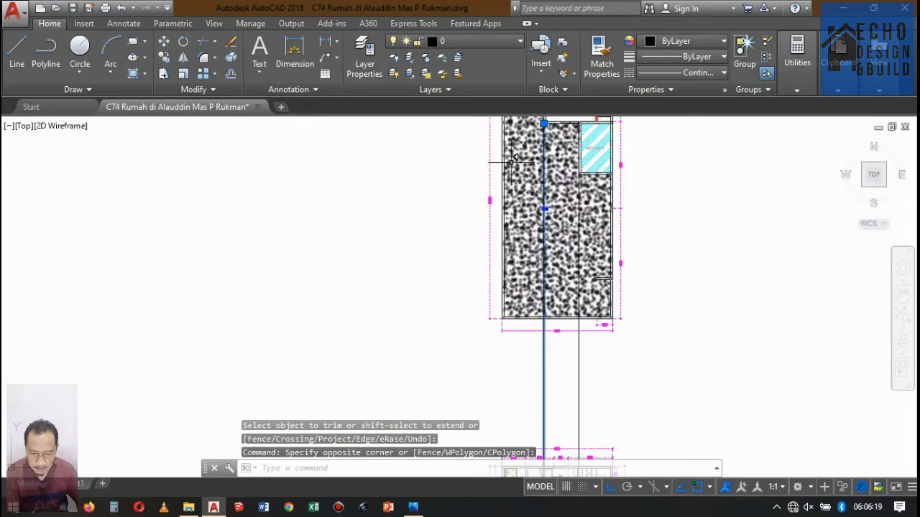
pyautogui.scroll(-4, 566, 131)
pyautogui.scroll(-4, 568, 199)
pyautogui.scroll(8, 583, 266)
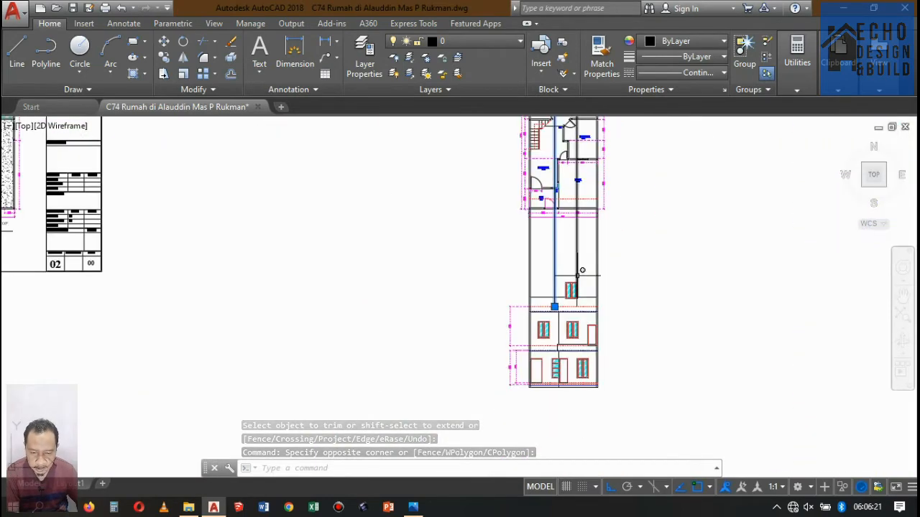
pyautogui.press('Escape')
pyautogui.scroll(2, 598, 286)
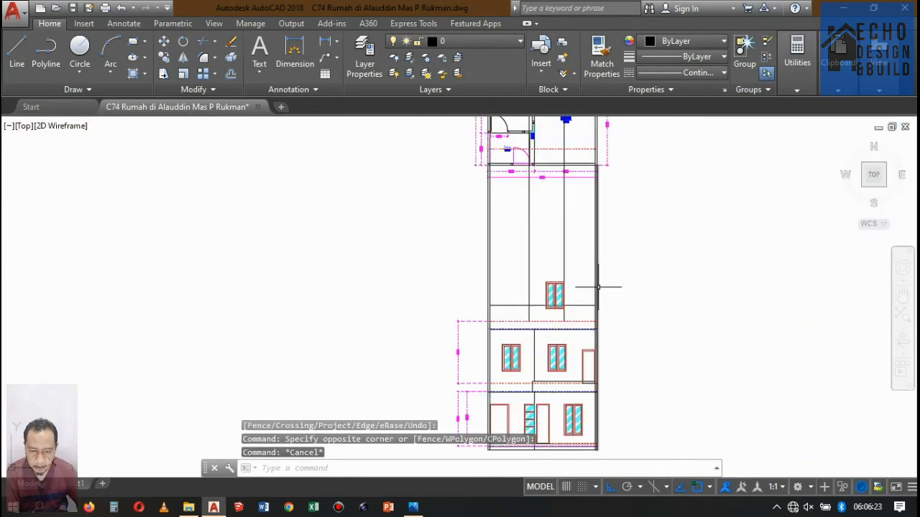
pyautogui.scroll(-2, 587, 297)
pyautogui.scroll(4, 554, 346)
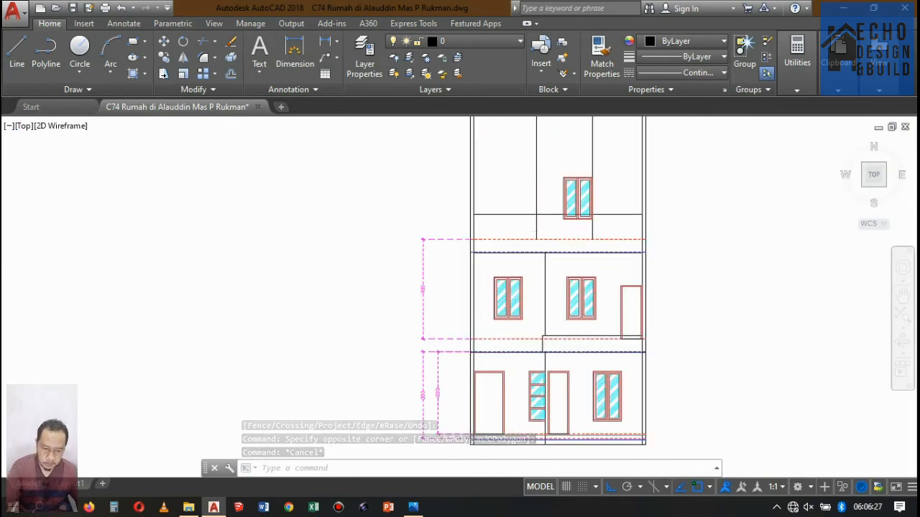
pyautogui.scroll(-3, 550, 129)
pyautogui.scroll(3, 575, 196)
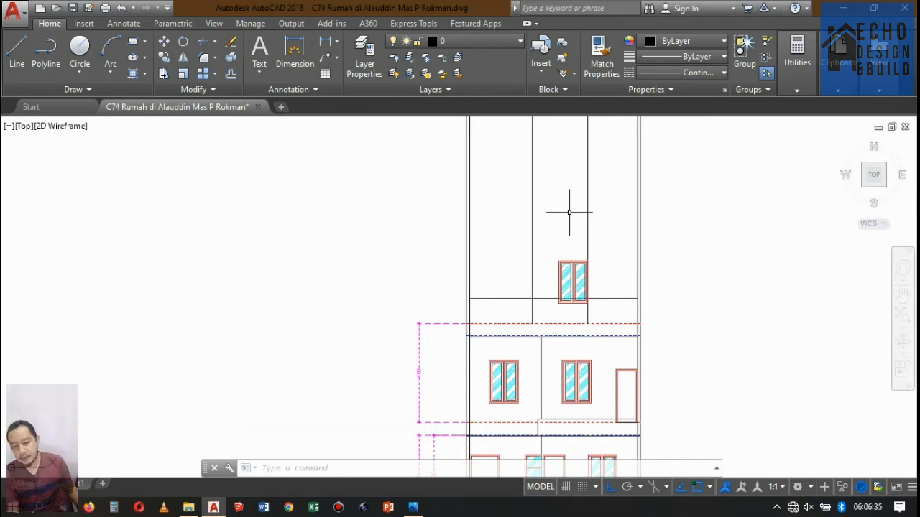
# Step: Offset the red dashed roof-level line upward by 3 units to mark the rooftop room's ceiling level
pyautogui.write('o')
pyautogui.press('Return')
pyautogui.press('Return')
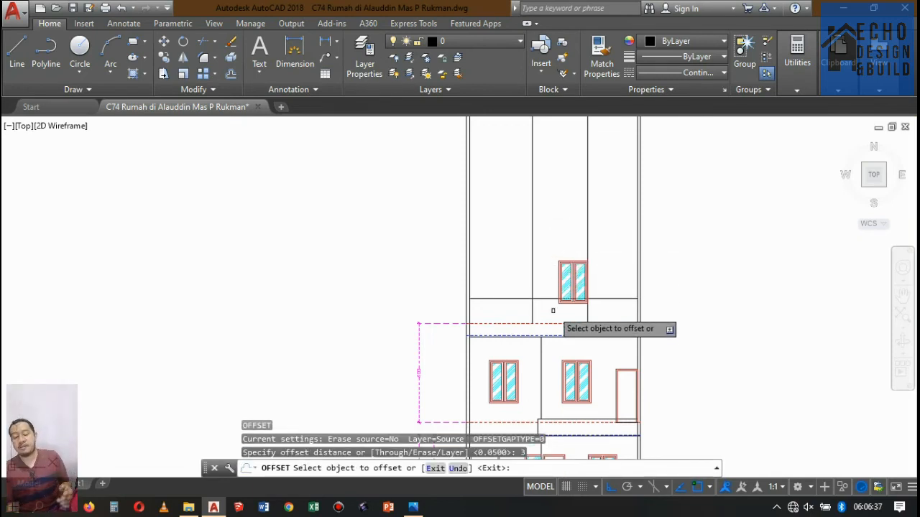
pyautogui.scroll(2, 552, 325)
pyautogui.click(552, 325)
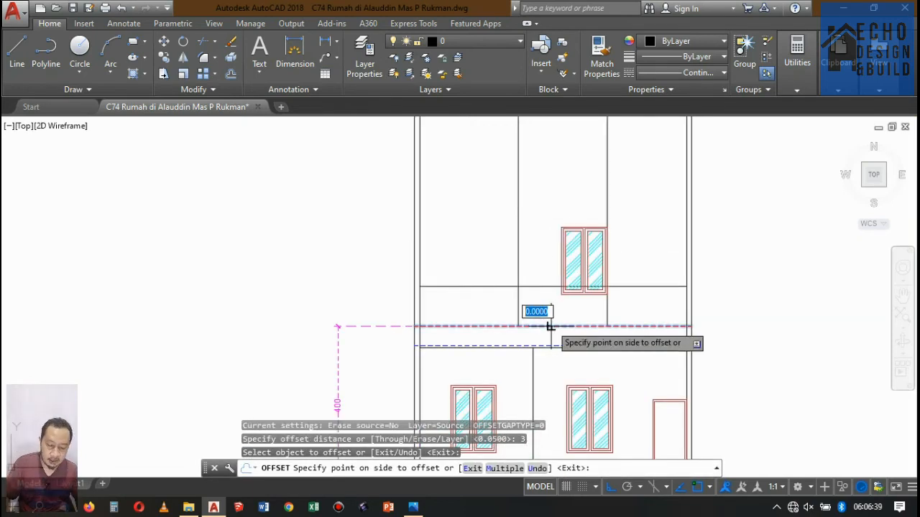
pyautogui.click(549, 226)
pyautogui.press('Return')
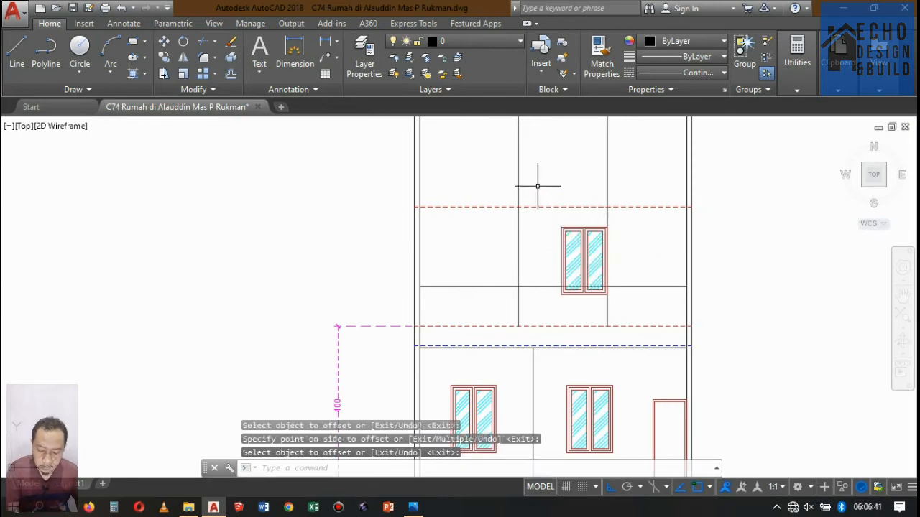
# Step: Trim the left projection line and the new dashed ceiling line against each other to form the rooftop room's upper-left corner
pyautogui.press('Return')
pyautogui.click(530, 219)
pyautogui.click(506, 191)
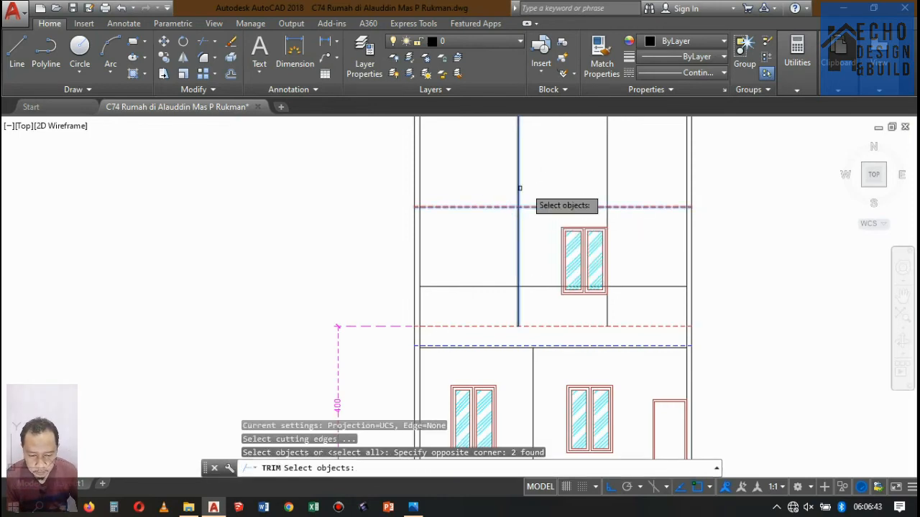
pyautogui.press('Return')
pyautogui.click(547, 178)
pyautogui.click(507, 163)
pyautogui.press('Return')
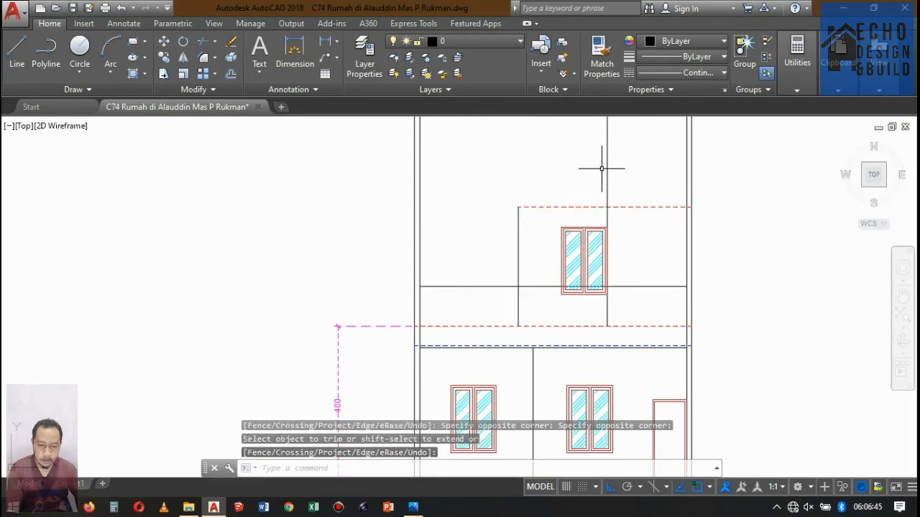
# Step: Trim the skylight wall's projection line above the rooftop room's dashed ceiling line
pyautogui.scroll(-3, 599, 172)
pyautogui.scroll(4, 645, 212)
pyautogui.write('tr')
pyautogui.press('Return')
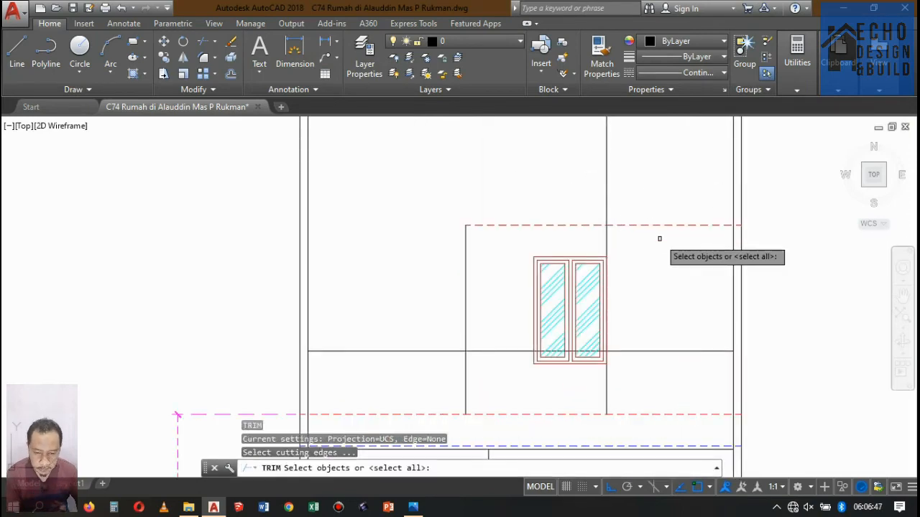
pyautogui.click(659, 238)
pyautogui.click(628, 191)
pyautogui.press('Return')
pyautogui.press('Return')
pyautogui.press('Return')
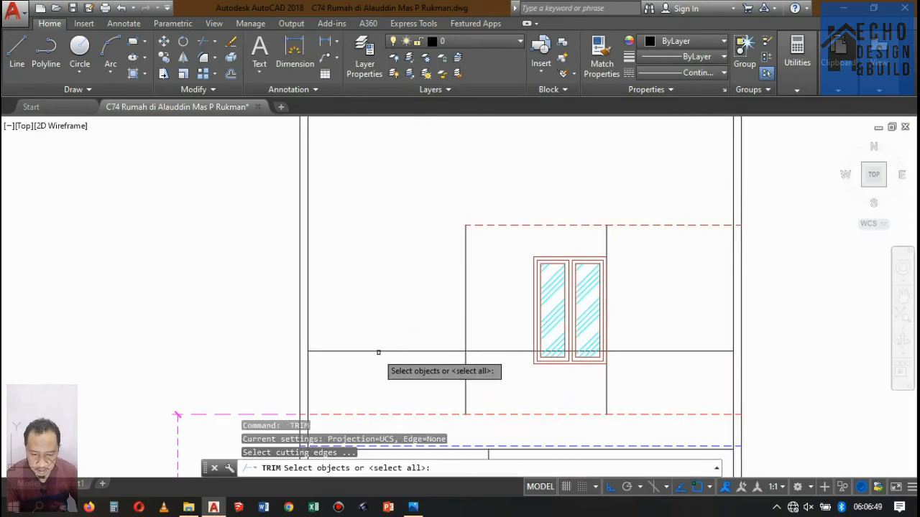
pyautogui.click(369, 356)
pyautogui.click(371, 370)
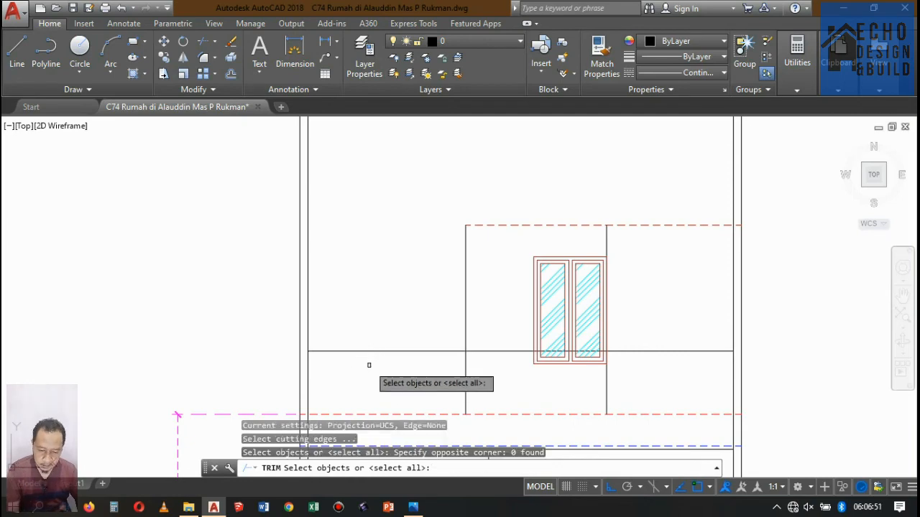
pyautogui.click(370, 355)
pyautogui.click(369, 369)
pyautogui.press('Escape')
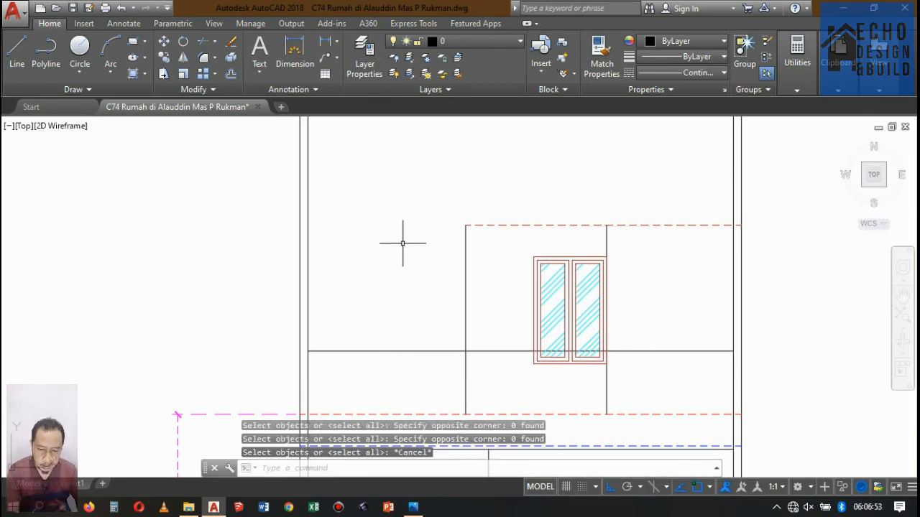
# Step: Draw a horizontal line from the rooftop room's upper-left corner to the building's left outer wall edge
pyautogui.write('l')
pyautogui.press('Return')
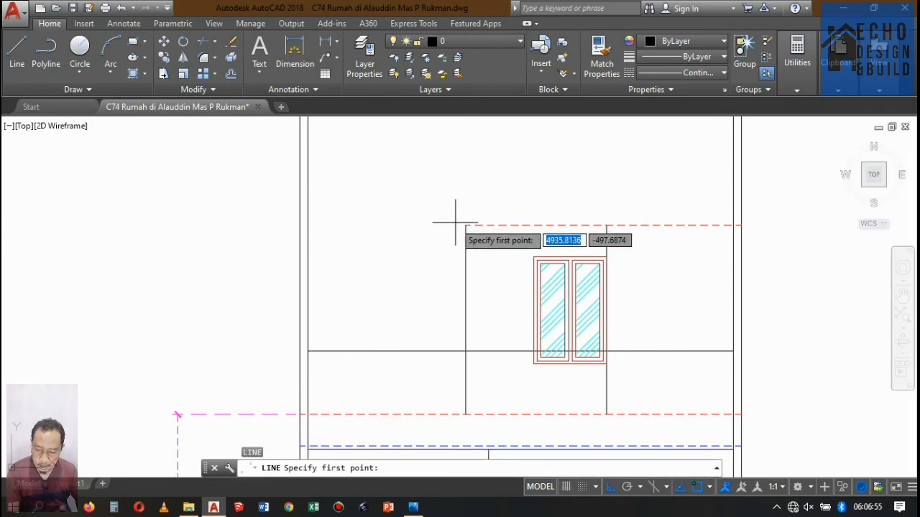
pyautogui.click(466, 225)
pyautogui.click(299, 225)
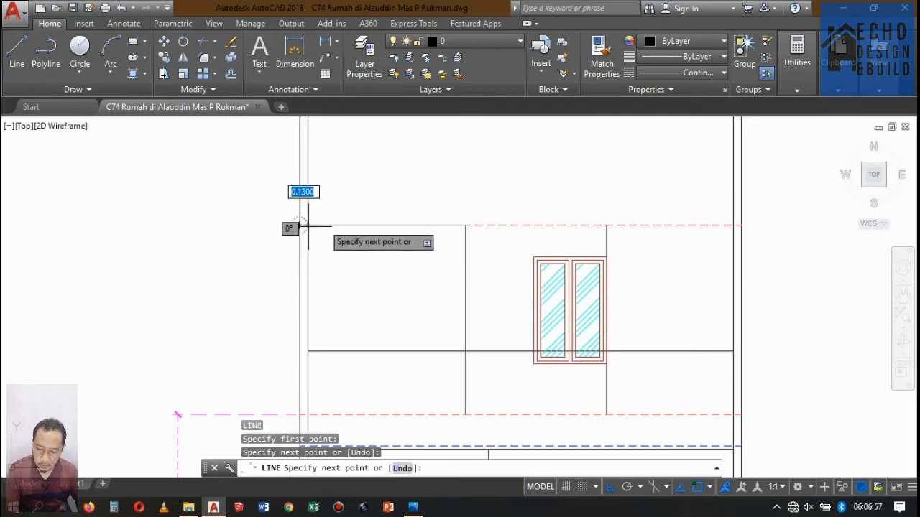
pyautogui.press('Return')
pyautogui.scroll(-2, 551, 206)
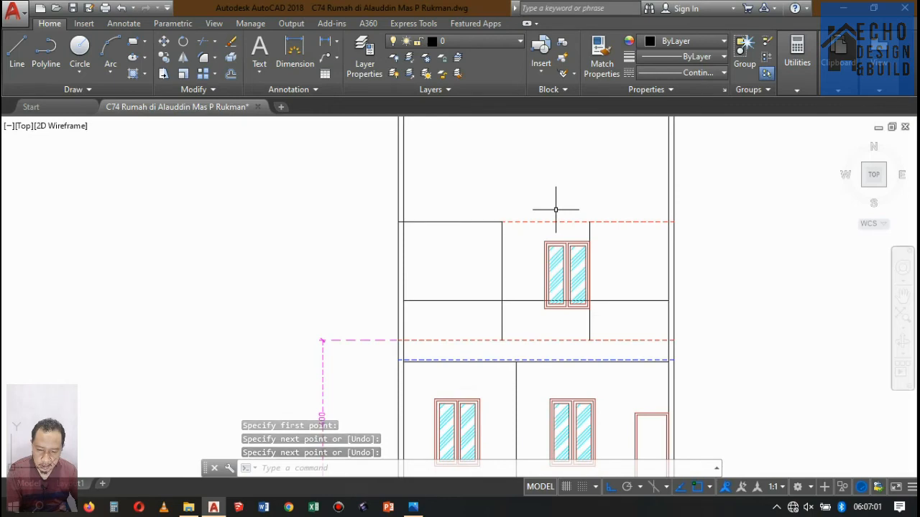
# Step: Offset the rooftop room's red dashed ceiling line upward by 1 unit
pyautogui.scroll(-7, 619, 209)
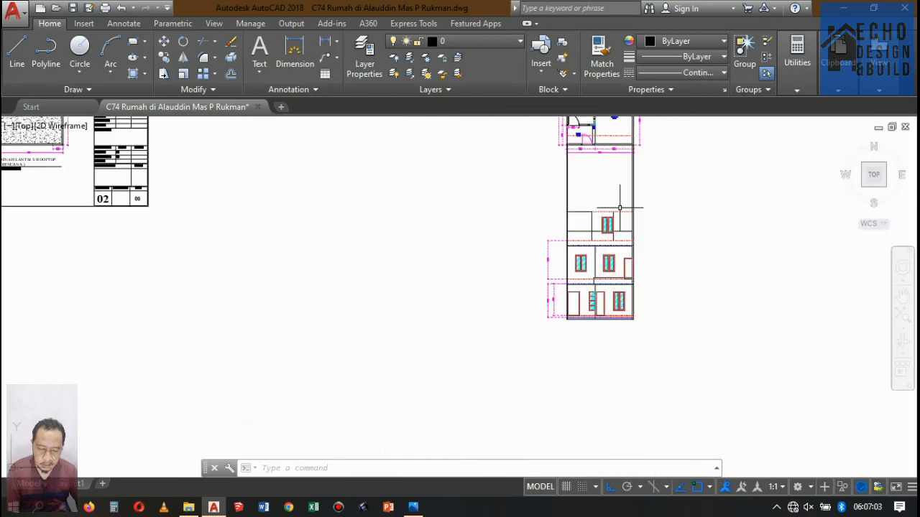
pyautogui.scroll(5, 618, 208)
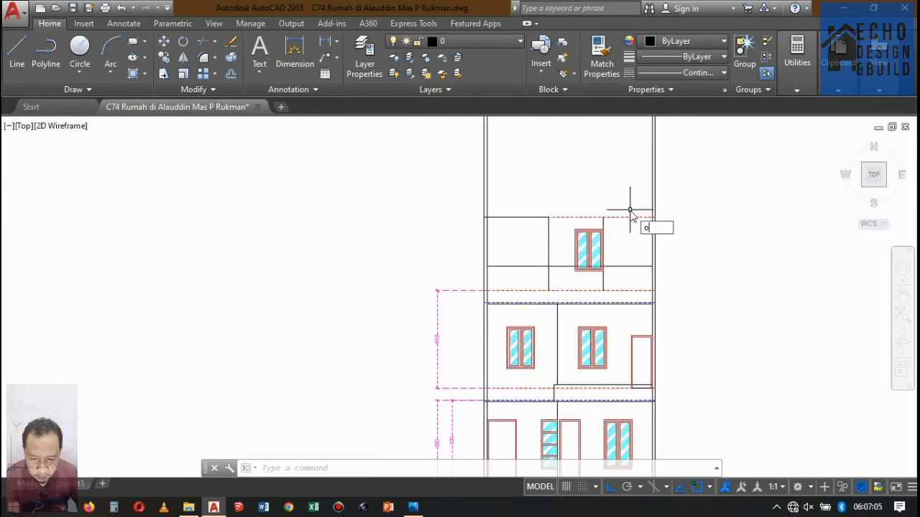
pyautogui.press('Return')
pyautogui.write('1')
pyautogui.press('Return')
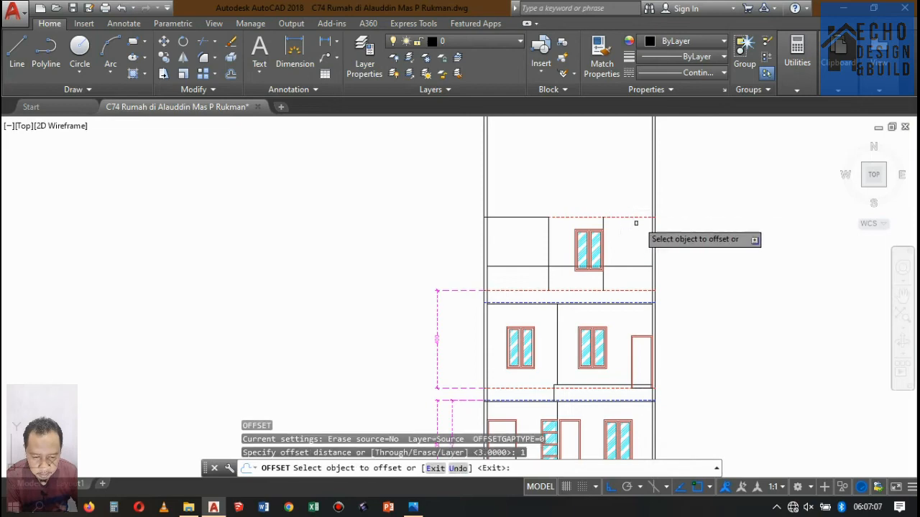
pyautogui.click(642, 216)
pyautogui.click(618, 165)
pyautogui.press('Return')
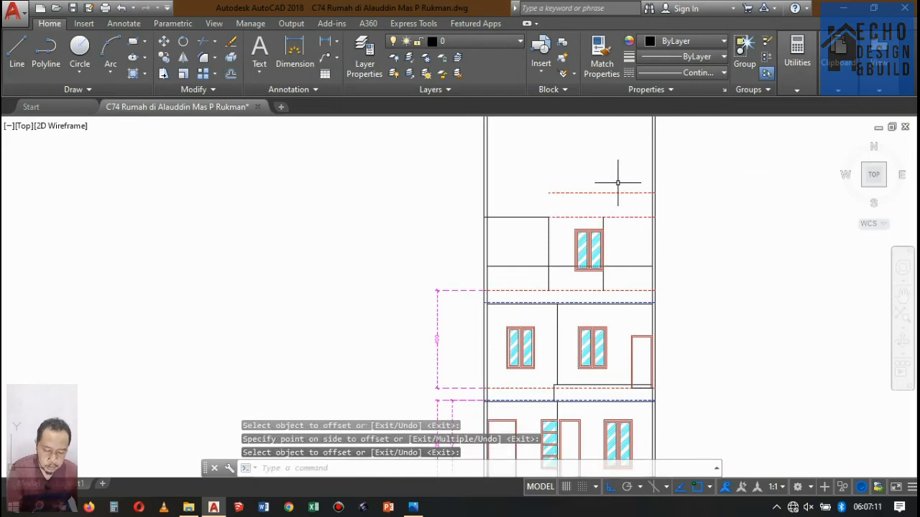
# Step: Match the rooftop room's lower dashed ceiling line to the properties of the second floor's blue dashed ceiling line
pyautogui.write('ma')
pyautogui.press('Return')
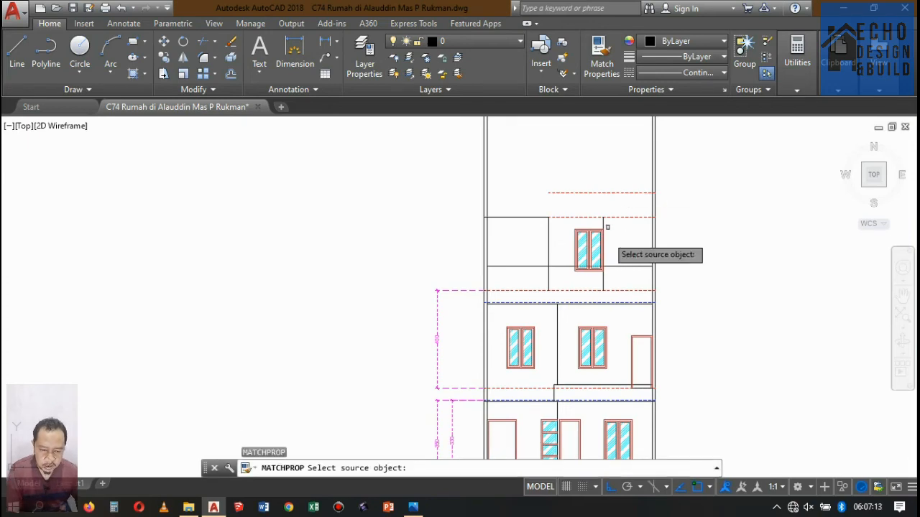
pyautogui.scroll(5, 608, 302)
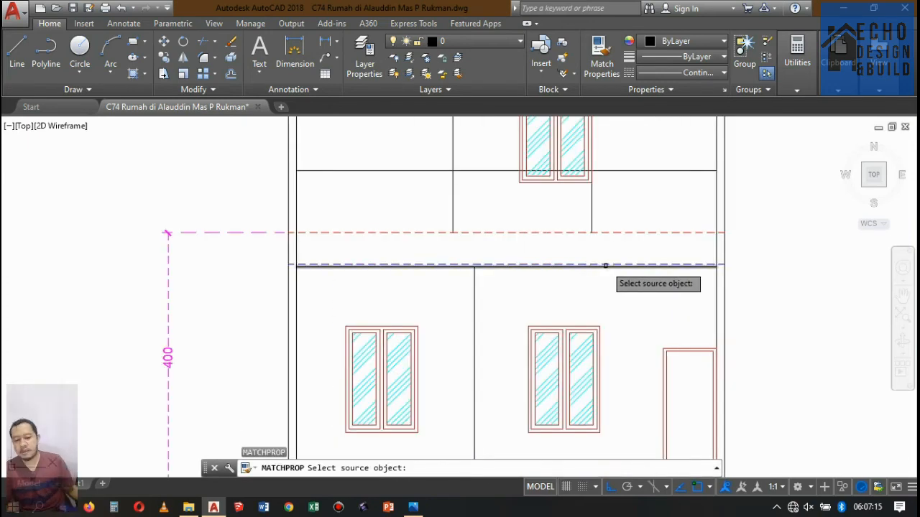
pyautogui.click(605, 265)
pyautogui.scroll(-5, 584, 331)
pyautogui.scroll(5, 567, 267)
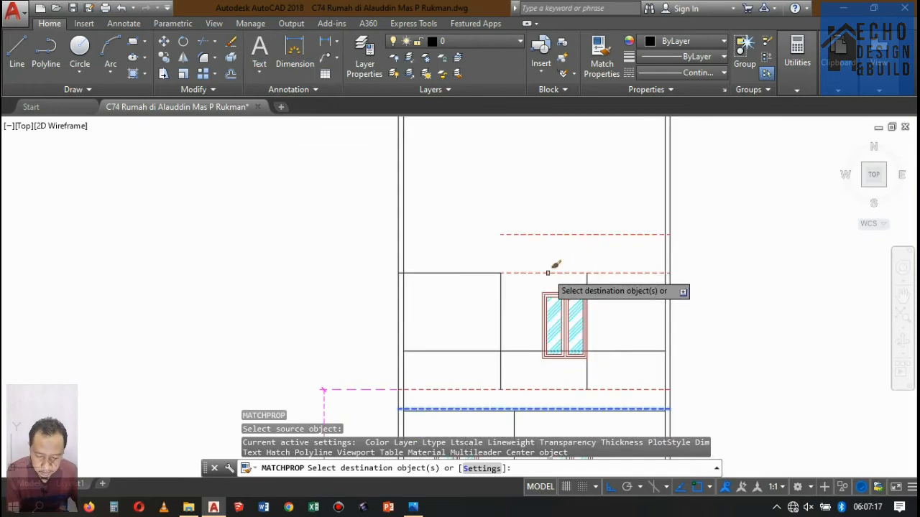
pyautogui.click(538, 263)
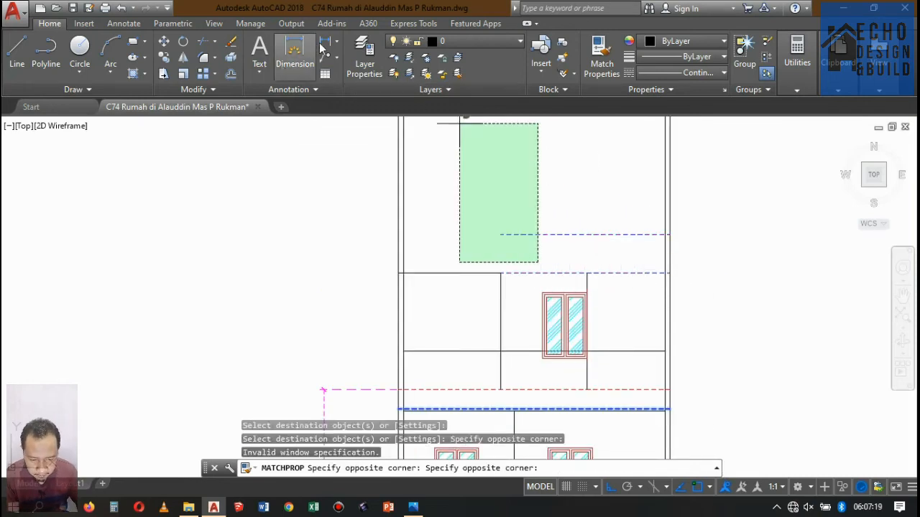
# Step: Add a vertical linear dimension right of the elevation between the rooftop room's blue dashed ceiling line and the red dashed roof-level line
pyautogui.click(323, 44)
pyautogui.scroll(3, 755, 260)
pyautogui.scroll(-8, 712, 244)
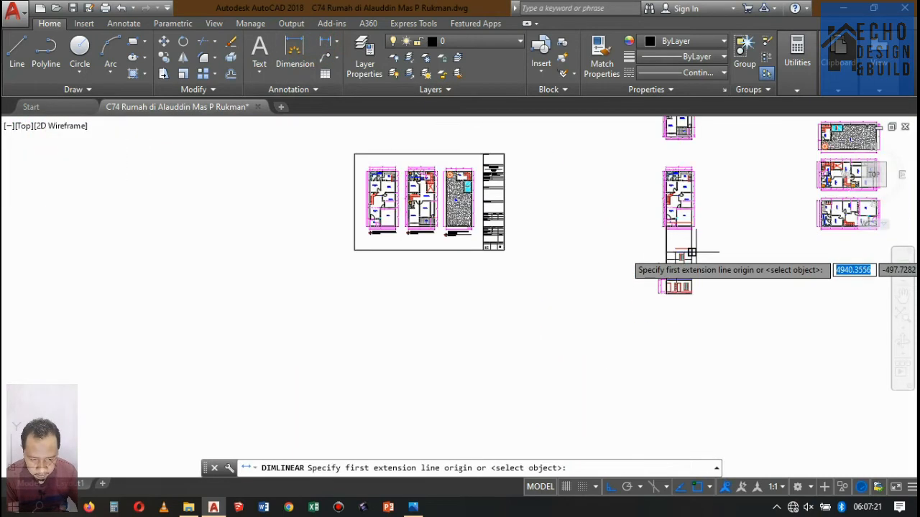
pyautogui.scroll(6, 691, 253)
pyautogui.click(649, 262)
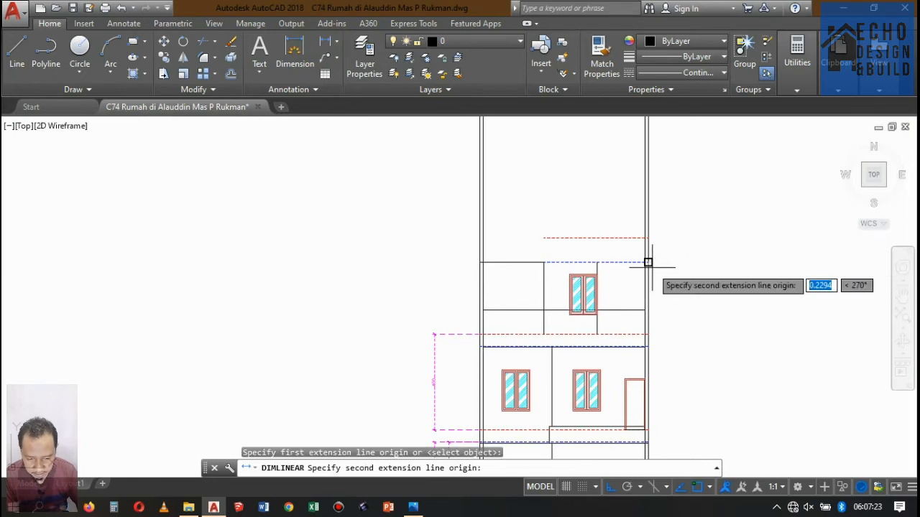
pyautogui.click(647, 334)
pyautogui.click(677, 298)
pyautogui.scroll(-2, 647, 266)
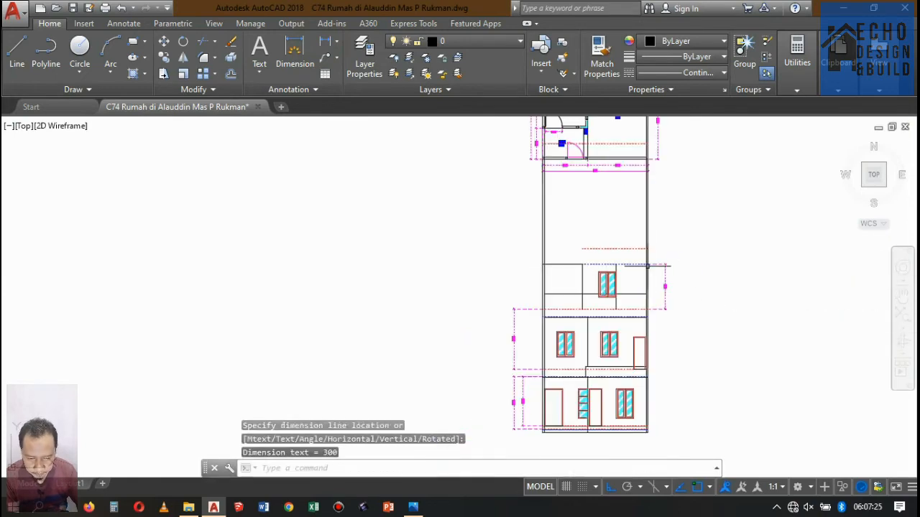
pyautogui.scroll(2, 636, 244)
pyautogui.scroll(-6, 618, 237)
pyautogui.scroll(4, 608, 267)
pyautogui.scroll(-2, 615, 263)
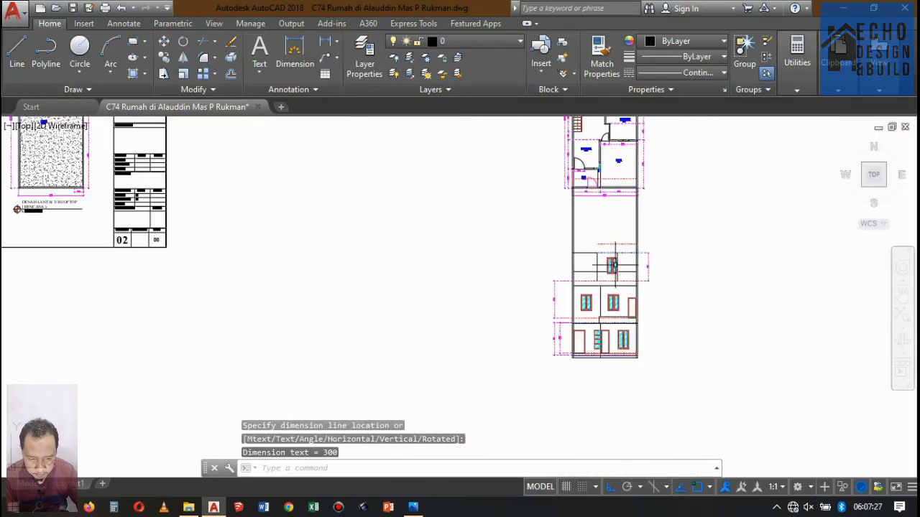
pyautogui.scroll(4, 631, 320)
pyautogui.scroll(4, 626, 327)
pyautogui.scroll(-5, 582, 366)
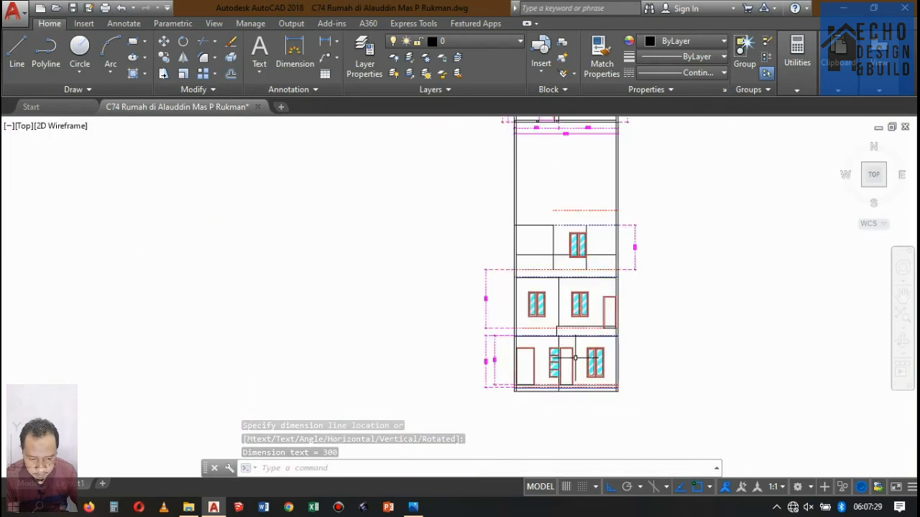
# Step: Examine the front elevation's floor levels, the rooftop room and the floor plan above it
pyautogui.scroll(2, 551, 294)
pyautogui.scroll(-2, 550, 295)
pyautogui.scroll(4, 575, 297)
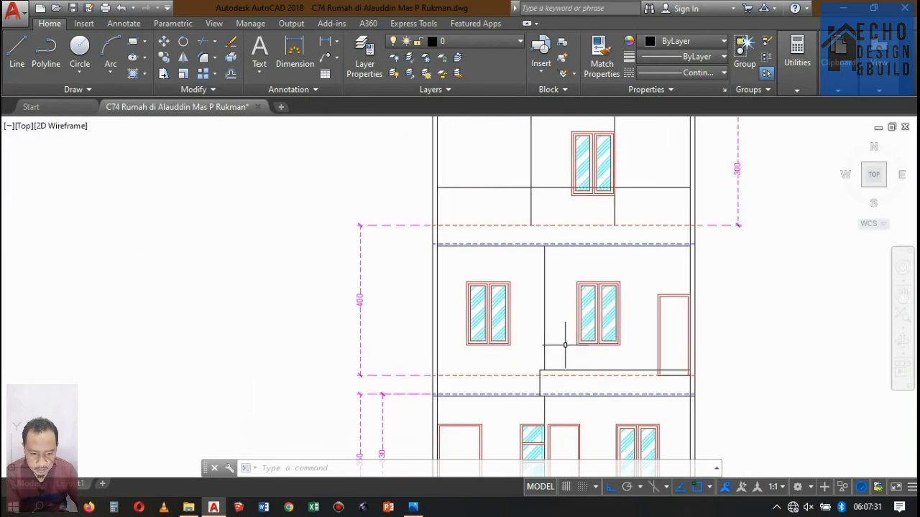
pyautogui.scroll(-5, 554, 341)
pyautogui.scroll(2, 544, 329)
pyautogui.scroll(-4, 544, 318)
pyautogui.scroll(4, 558, 317)
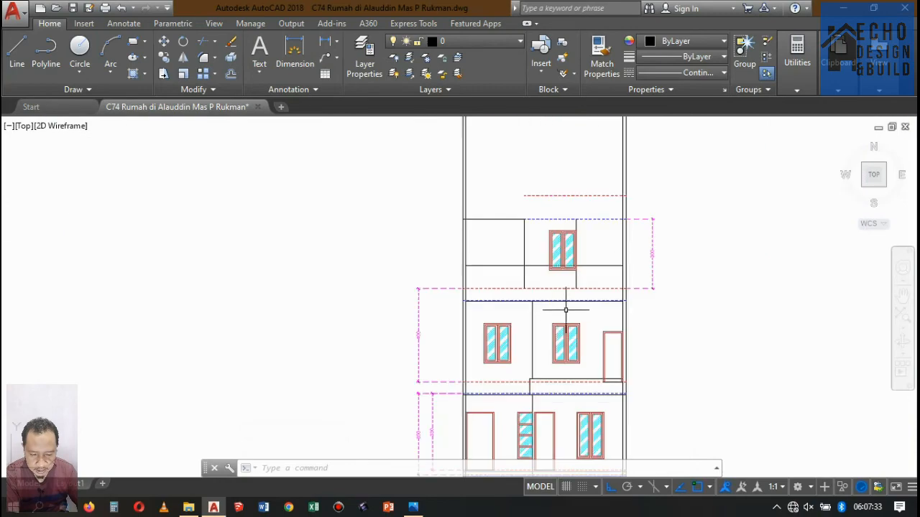
pyautogui.scroll(-5, 589, 318)
pyautogui.scroll(1, 581, 303)
pyautogui.scroll(8, 580, 299)
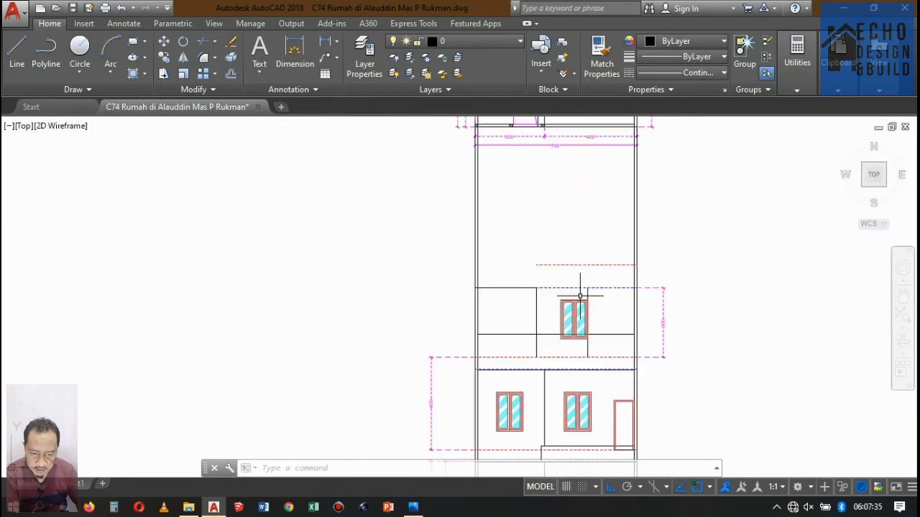
pyautogui.scroll(-4, 581, 280)
pyautogui.scroll(4, 580, 266)
pyautogui.scroll(-4, 580, 253)
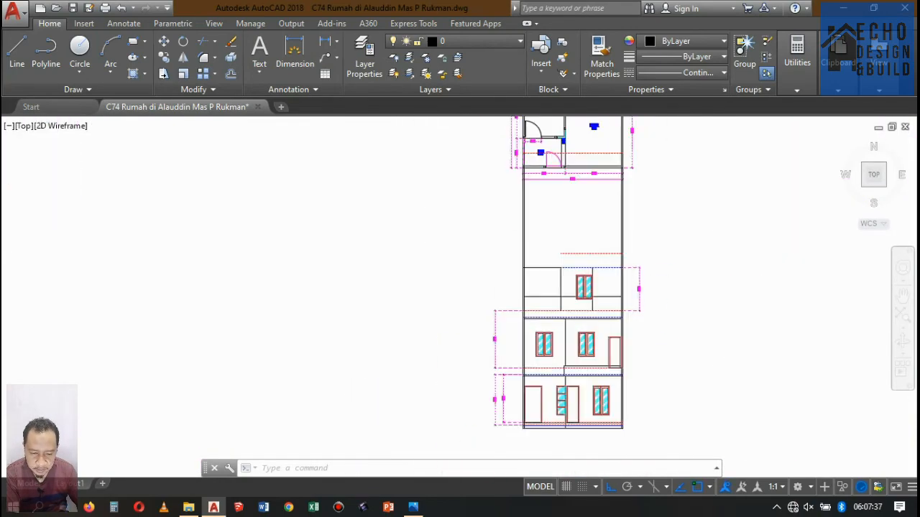
pyautogui.scroll(4, 593, 242)
pyautogui.scroll(-6, 582, 256)
pyautogui.scroll(-2, 588, 248)
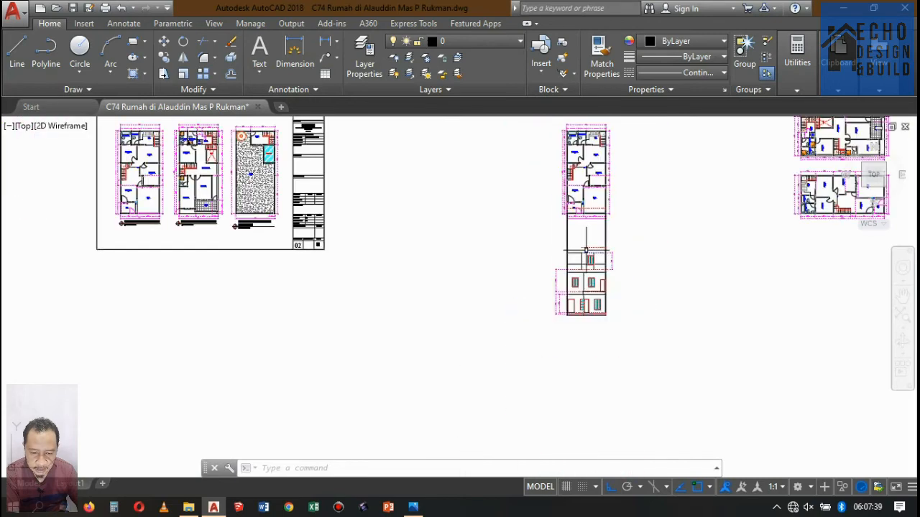
pyautogui.scroll(6, 588, 249)
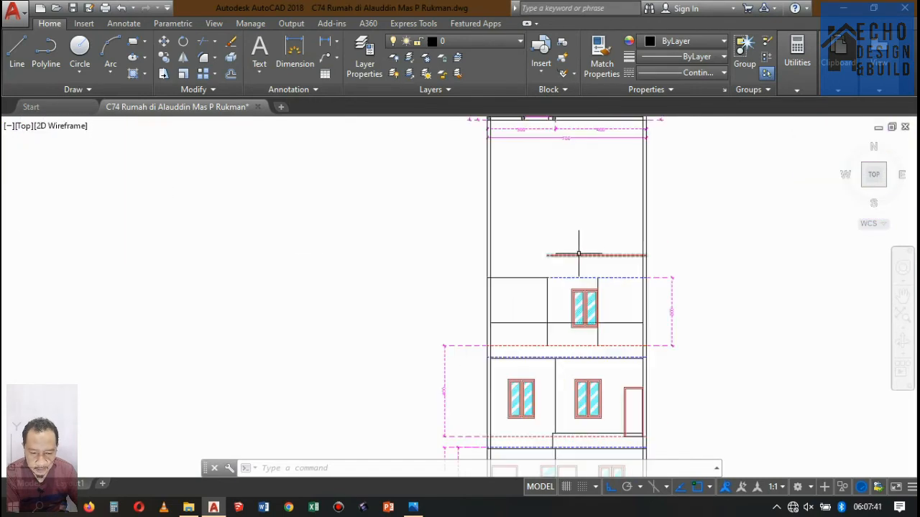
pyautogui.scroll(2, 579, 254)
pyautogui.scroll(2, 612, 304)
pyautogui.scroll(-4, 643, 211)
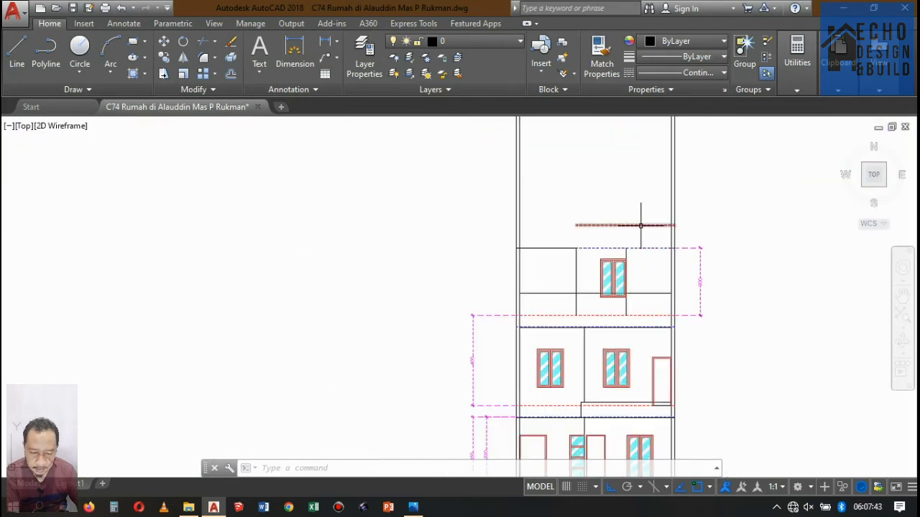
pyautogui.scroll(4, 642, 233)
pyautogui.scroll(-4, 635, 240)
# Step: Stretch the right end of the rooftop room's black horizontal top line to the building's right outer wall edge
pyautogui.scroll(3, 635, 240)
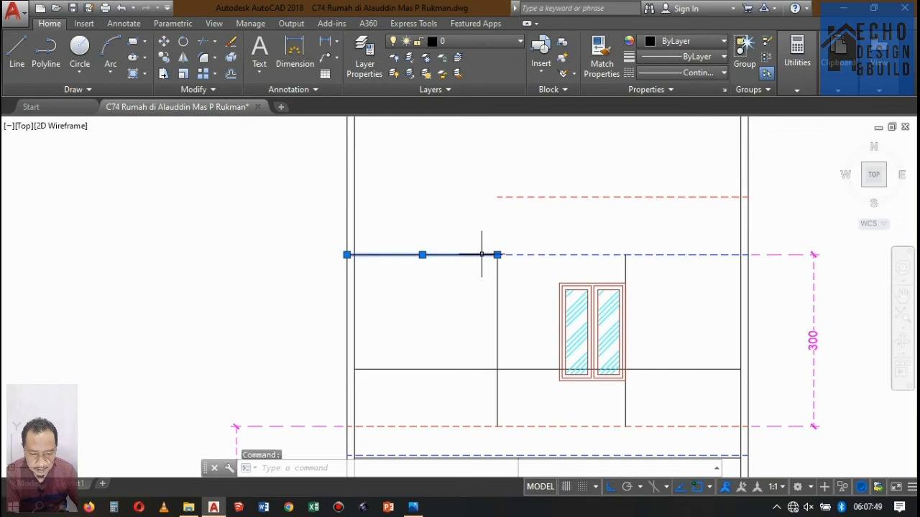
pyautogui.click(497, 254)
pyautogui.scroll(2, 747, 257)
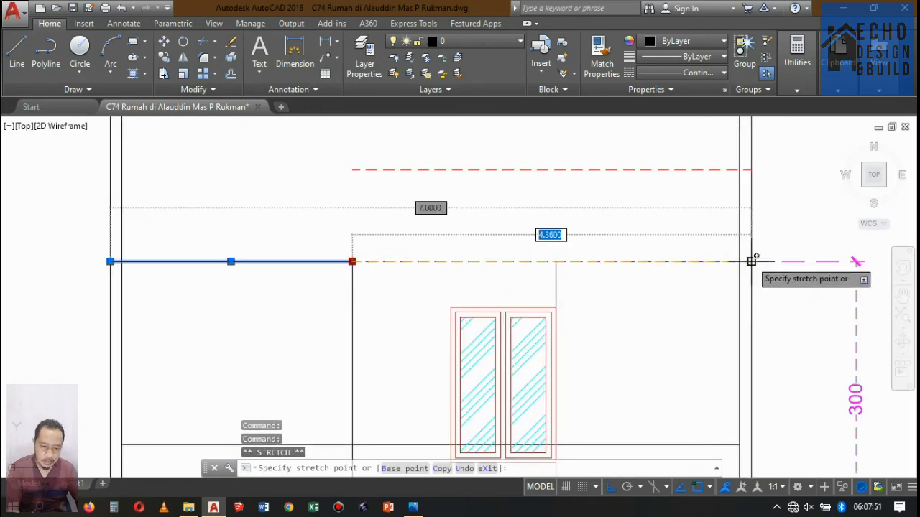
pyautogui.click(751, 261)
pyautogui.press('Escape')
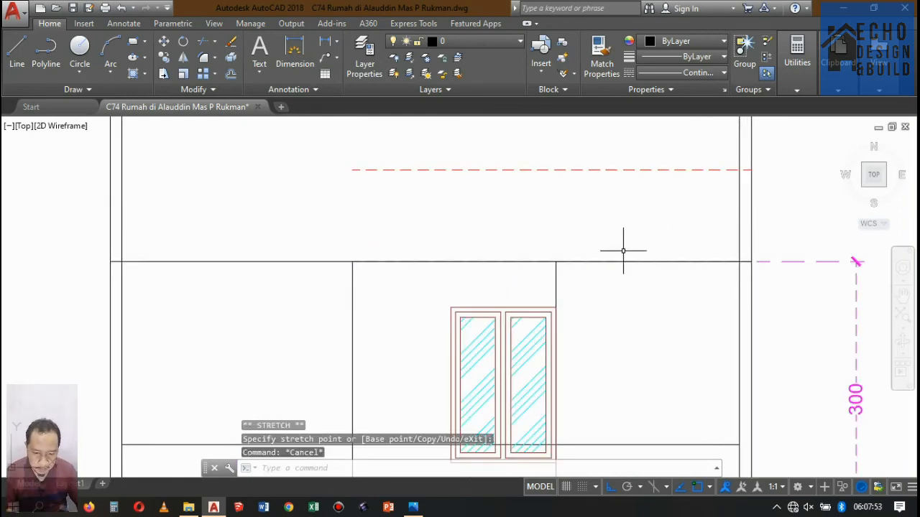
# Step: Pull both ends of the rooftop room's black top line in to the inner faces of the side walls
pyautogui.scroll(-2, 623, 251)
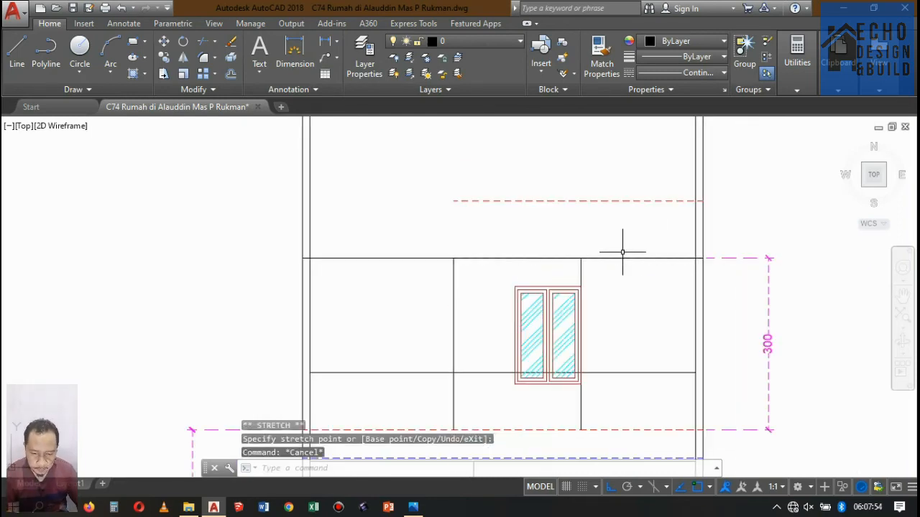
pyautogui.click(399, 259)
pyautogui.scroll(4, 697, 240)
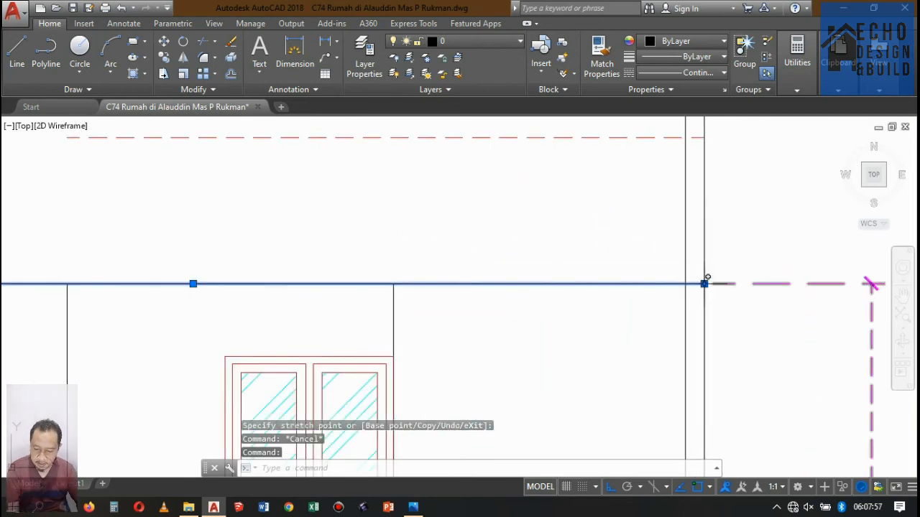
pyautogui.click(704, 284)
pyautogui.scroll(-6, 715, 254)
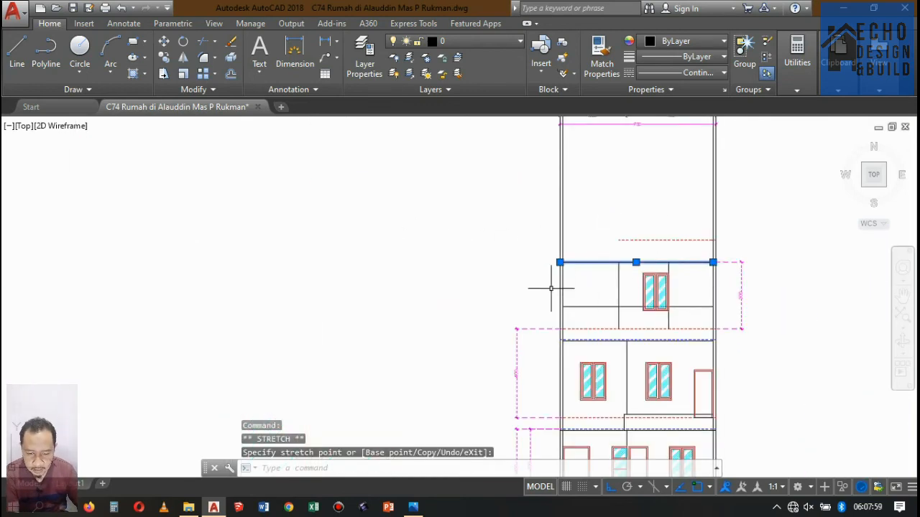
pyautogui.scroll(8, 551, 288)
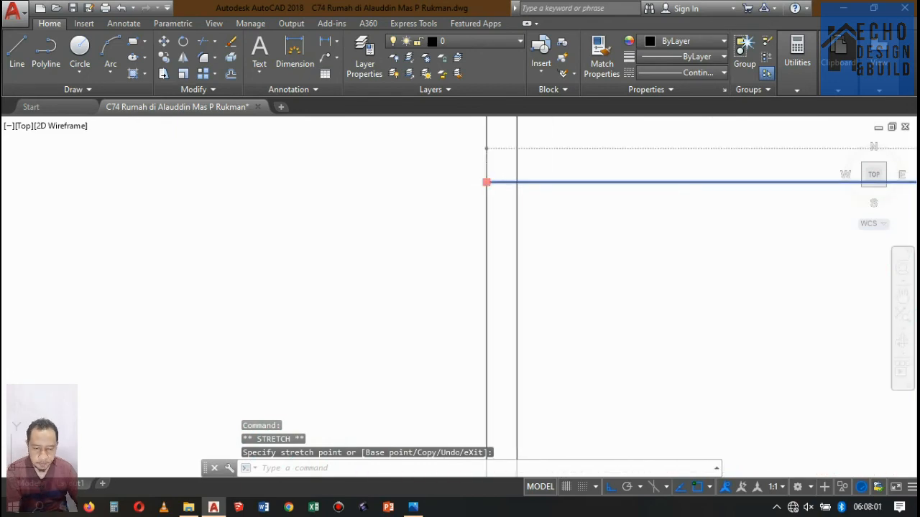
pyautogui.click(516, 182)
pyautogui.scroll(-7, 517, 182)
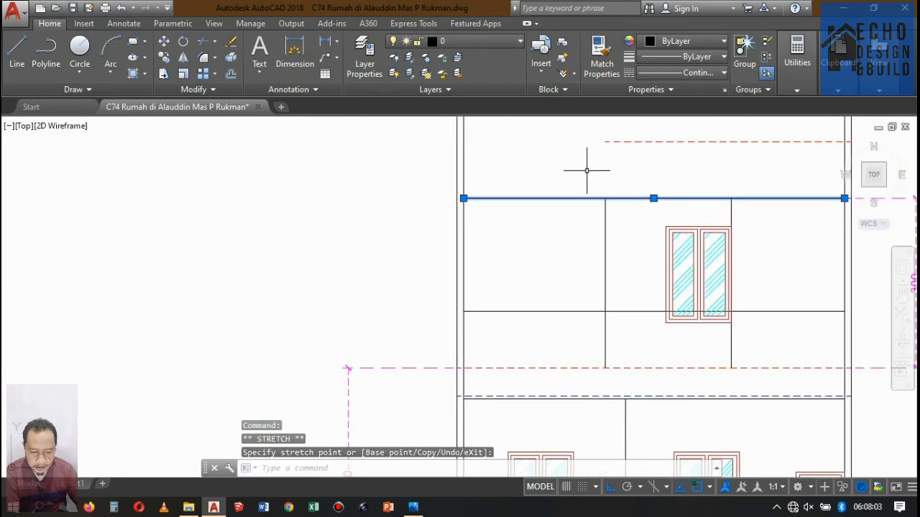
pyautogui.press('Escape')
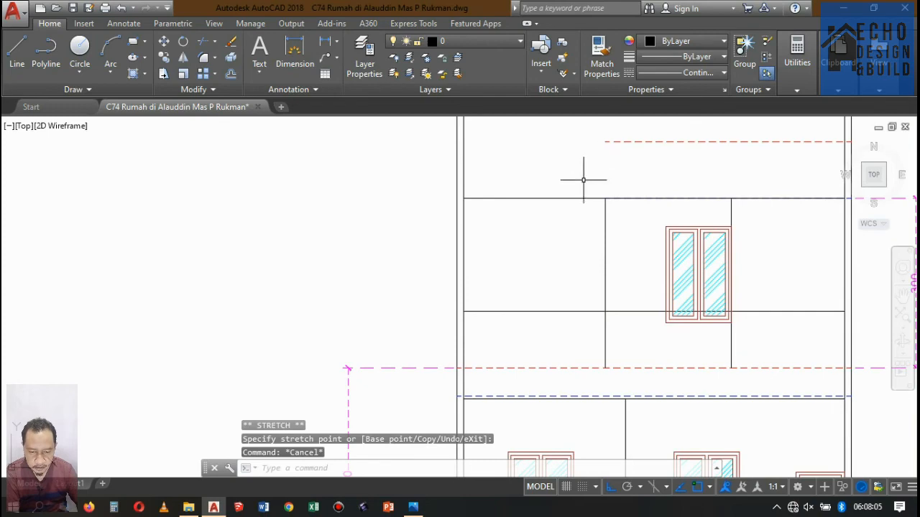
# Step: Move the rooftop room's black top line straight down by 0.1
pyautogui.click(583, 185)
pyautogui.click(584, 205)
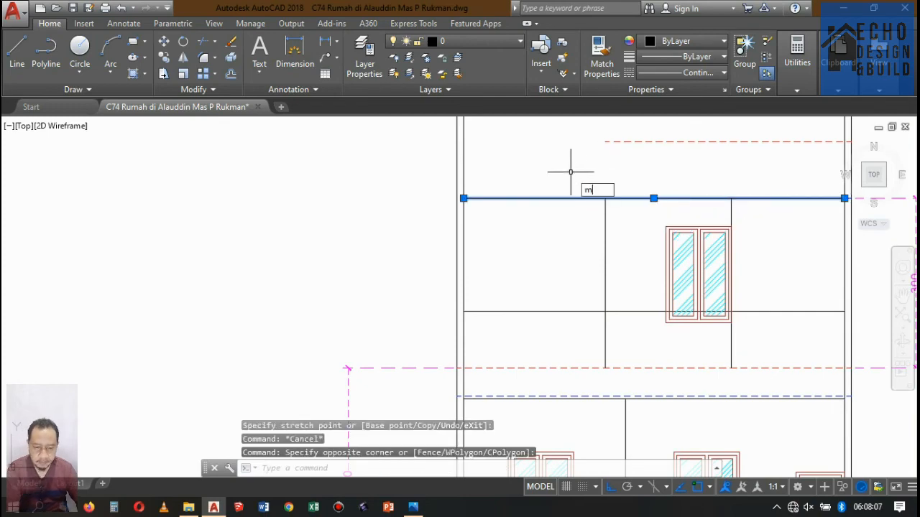
pyautogui.write('m')
pyautogui.press('Return')
pyautogui.click(577, 152)
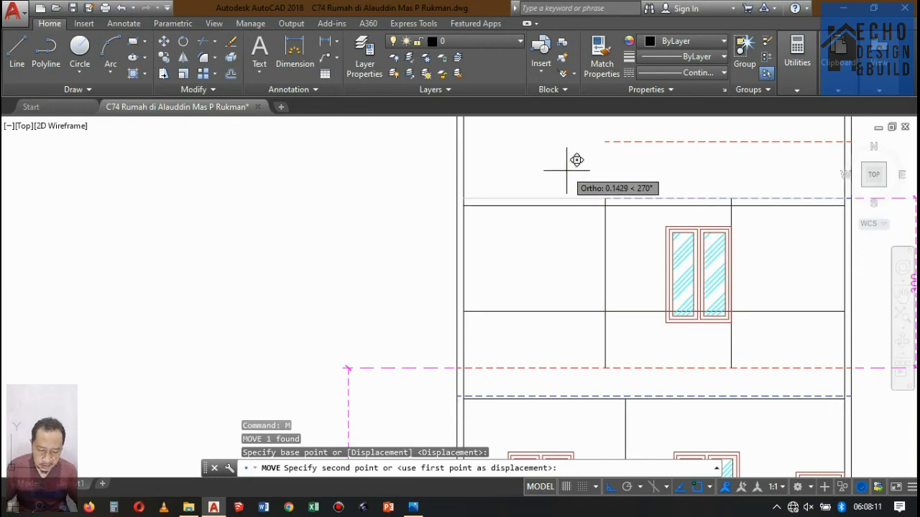
pyautogui.write('0.1')
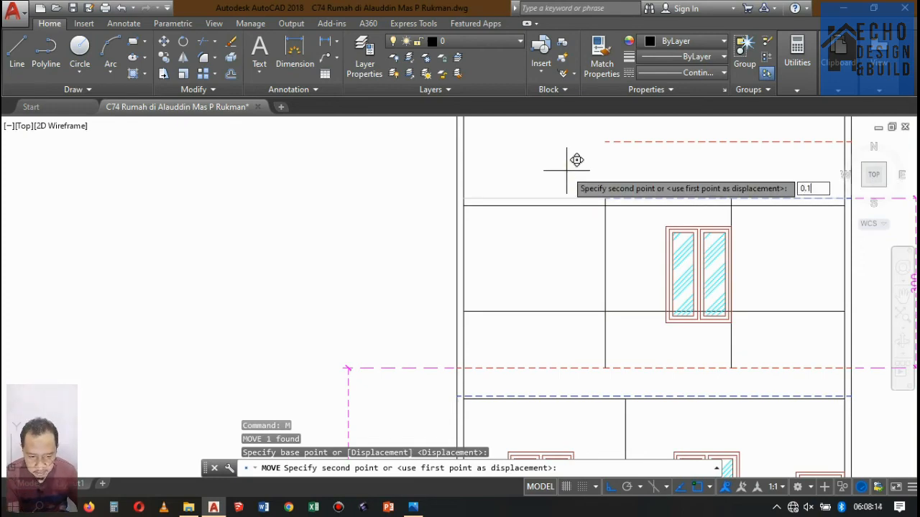
pyautogui.press('Return')
pyautogui.scroll(4, 622, 228)
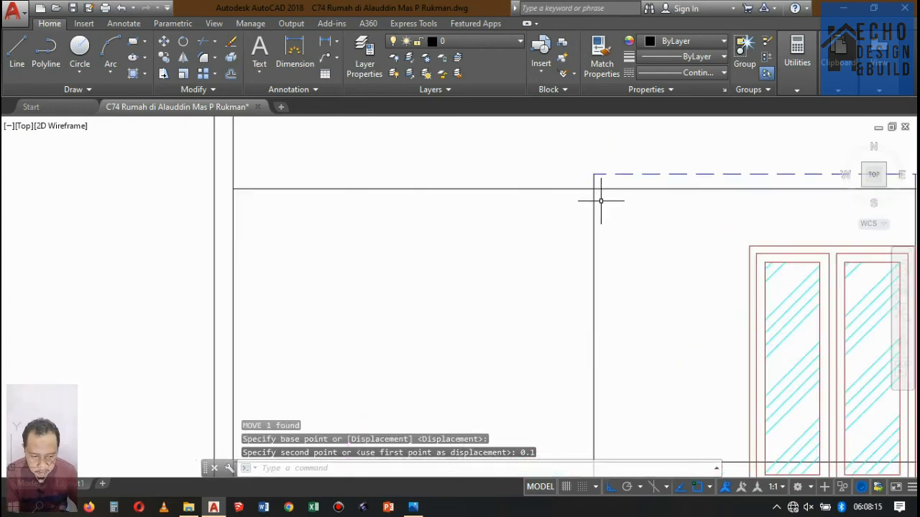
pyautogui.scroll(-6, 599, 199)
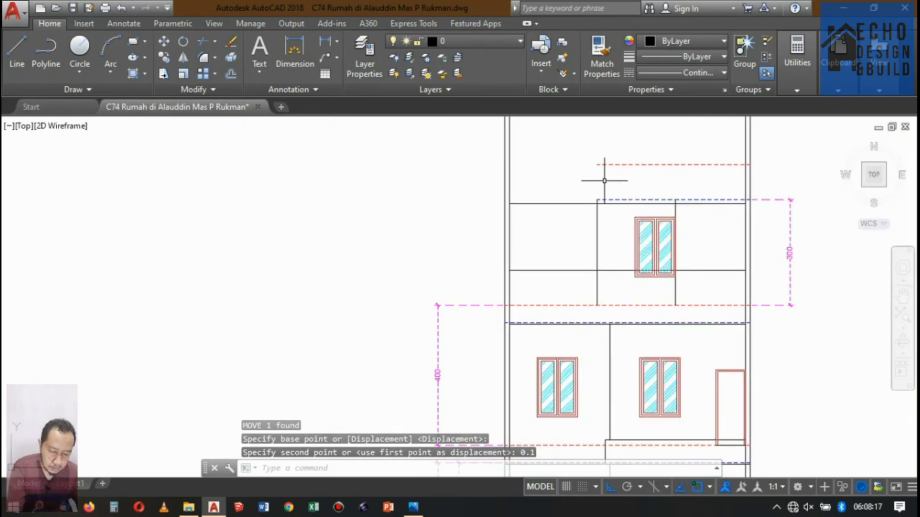
# Step: Offset the rooftop room's black top line upward by 0.3
pyautogui.write('o')
pyautogui.press('Return')
pyautogui.write('0')
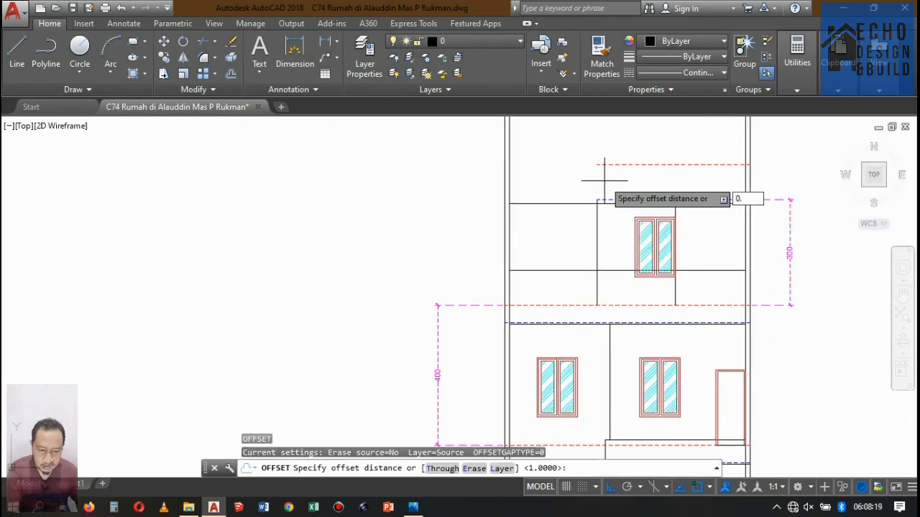
pyautogui.write('.3')
pyautogui.press('Return')
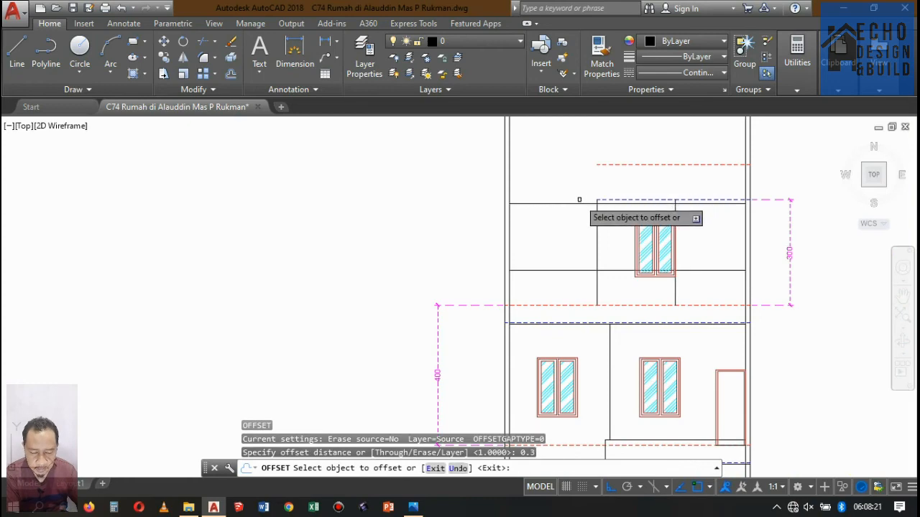
pyautogui.click(573, 205)
pyautogui.click(576, 178)
pyautogui.press('Return')
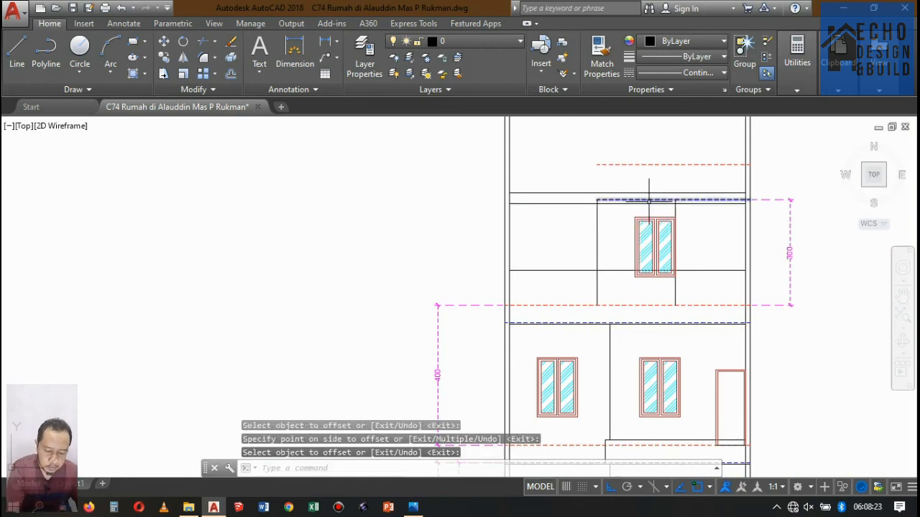
# Step: Delete the red dashed line above the rooftop room
pyautogui.scroll(4, 569, 201)
pyautogui.scroll(-3, 554, 219)
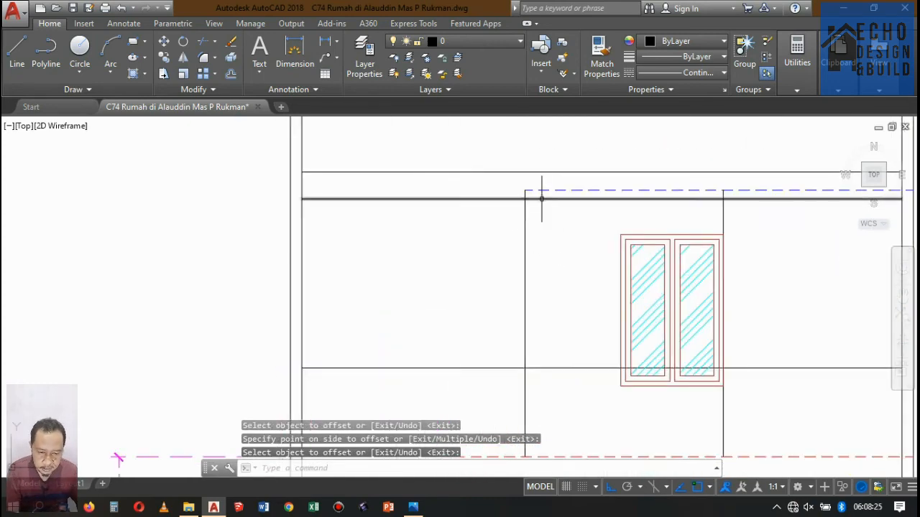
pyautogui.scroll(-4, 544, 237)
pyautogui.scroll(2, 547, 192)
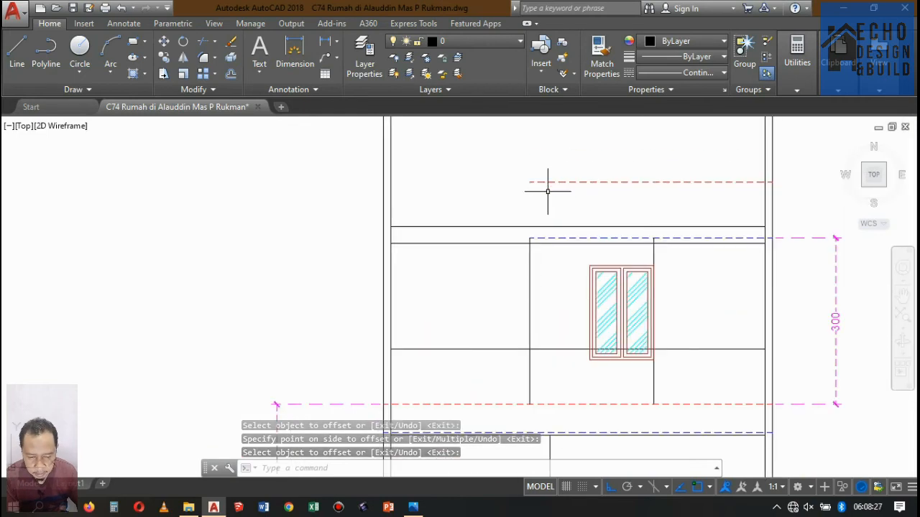
pyautogui.click(553, 238)
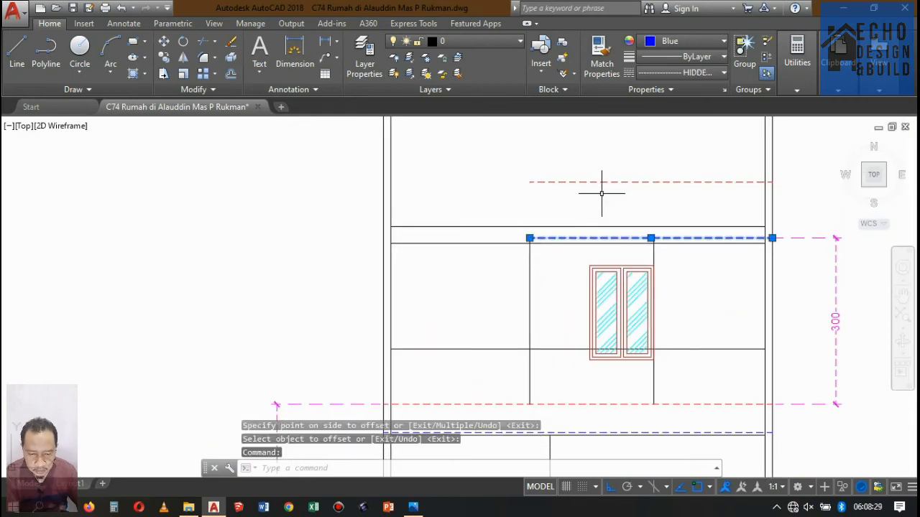
pyautogui.press('Escape')
pyautogui.moveTo(601, 205); pyautogui.dragTo(583, 151)
pyautogui.press('Delete')
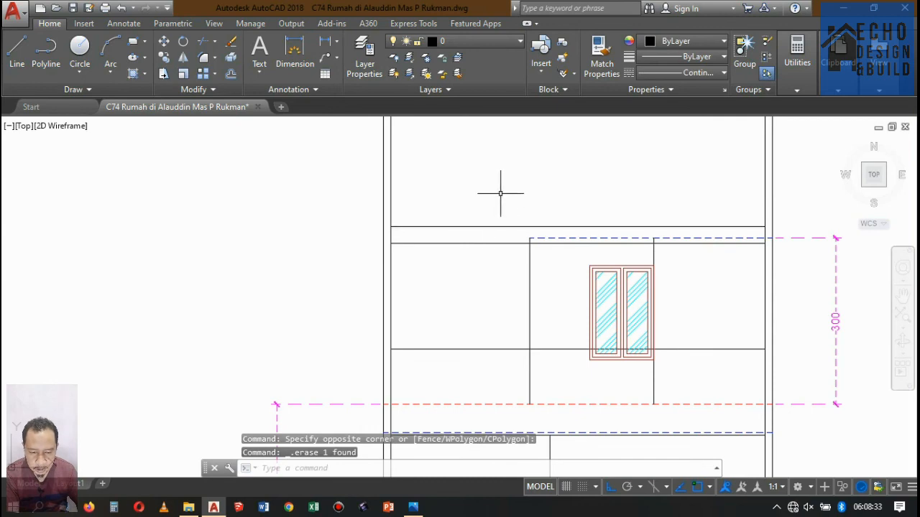
# Step: Offset the upper of the two black roof-slab lines upward by 1 unit
pyautogui.write('o')
pyautogui.press('Return')
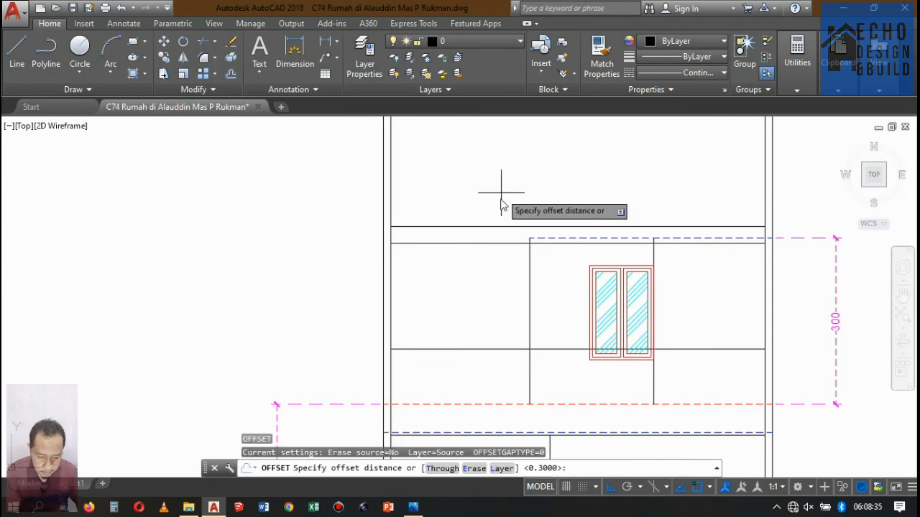
pyautogui.write('1')
pyautogui.press('Return')
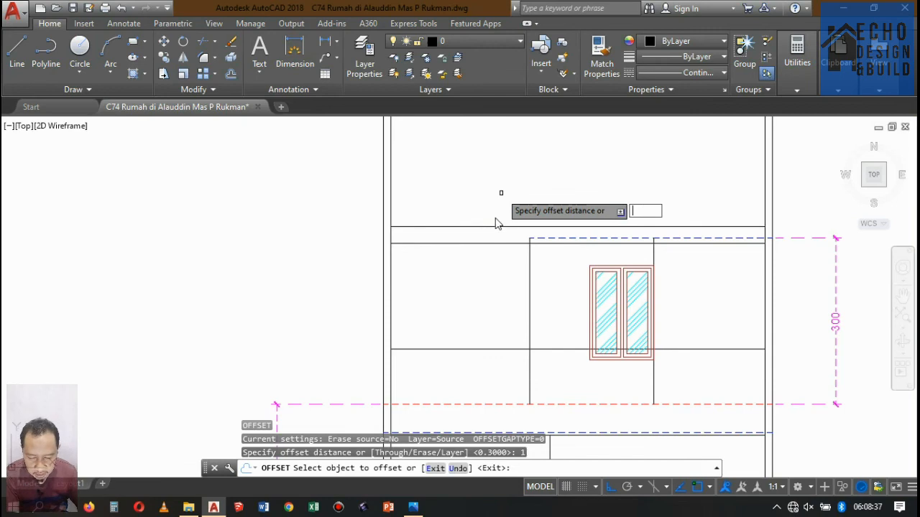
pyautogui.click(497, 227)
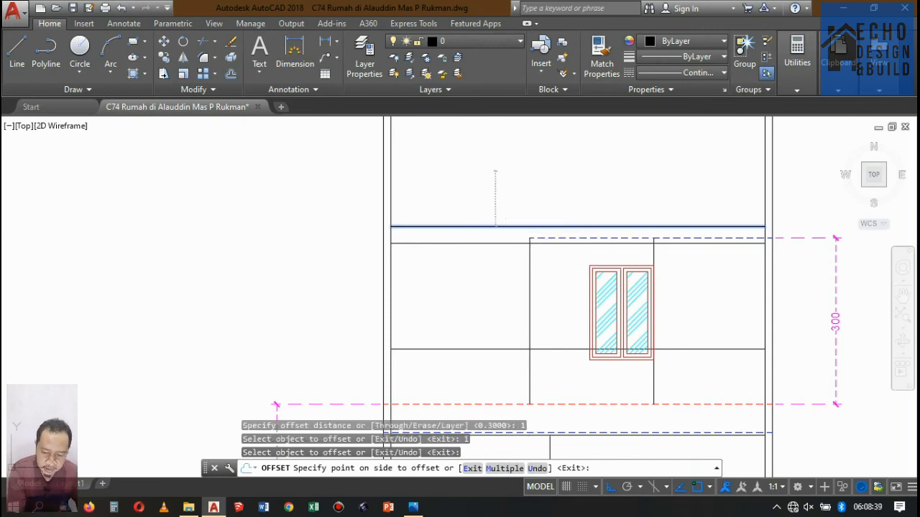
pyautogui.click(496, 192)
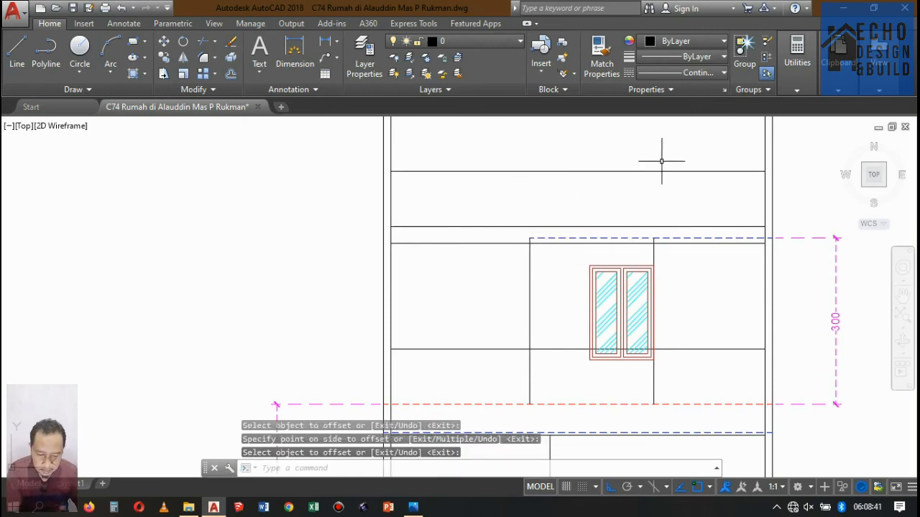
# Step: Offset the topmost black horizontal line above the rooftop room upward by 0.1
pyautogui.press('Return')
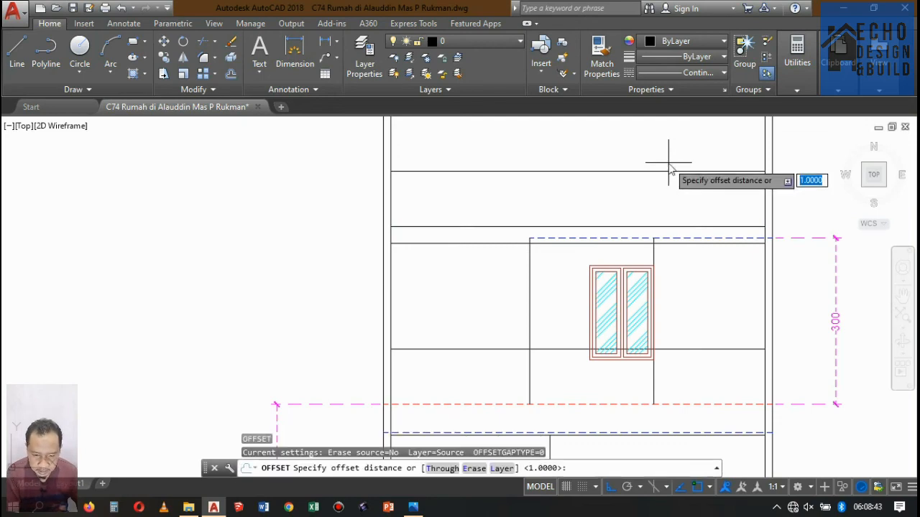
pyautogui.write('0.1')
pyautogui.press('Return')
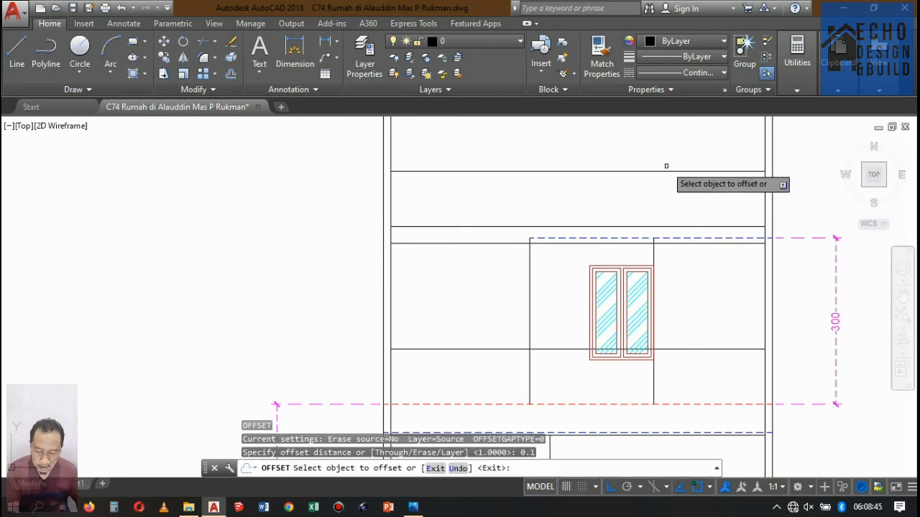
pyautogui.click(661, 171)
pyautogui.click(667, 151)
pyautogui.press('Return')
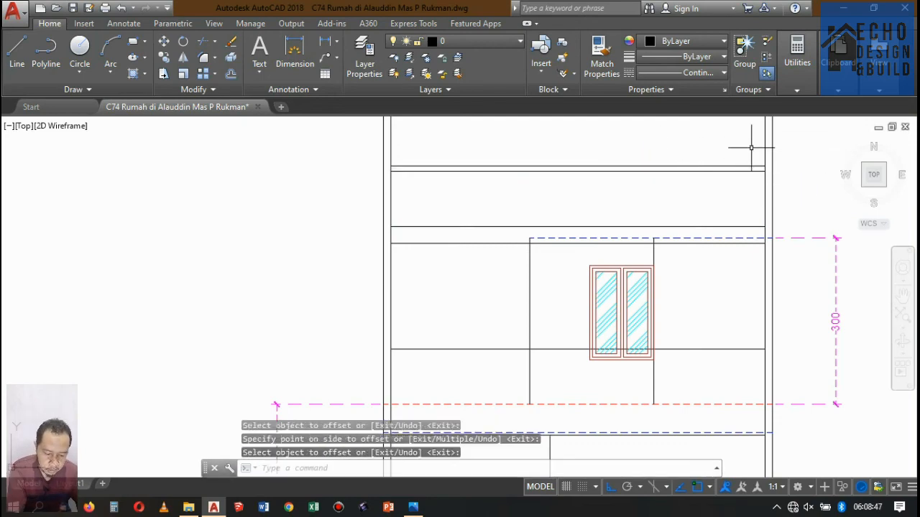
# Step: Extend the topmost horizontal line above the rooftop room to the outer edges of both side walls
pyautogui.write('ex')
pyautogui.press('Return')
pyautogui.scroll(2, 760, 164)
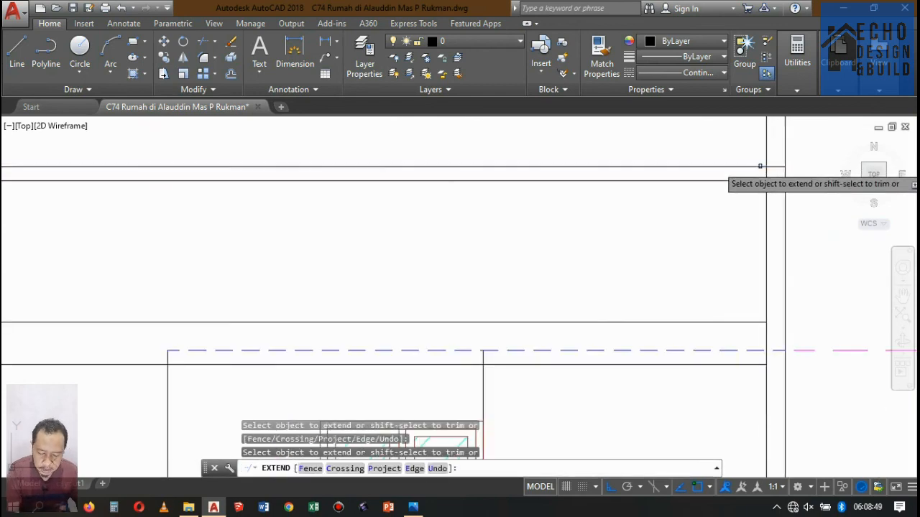
pyautogui.scroll(-5, 760, 164)
pyautogui.scroll(5, 760, 164)
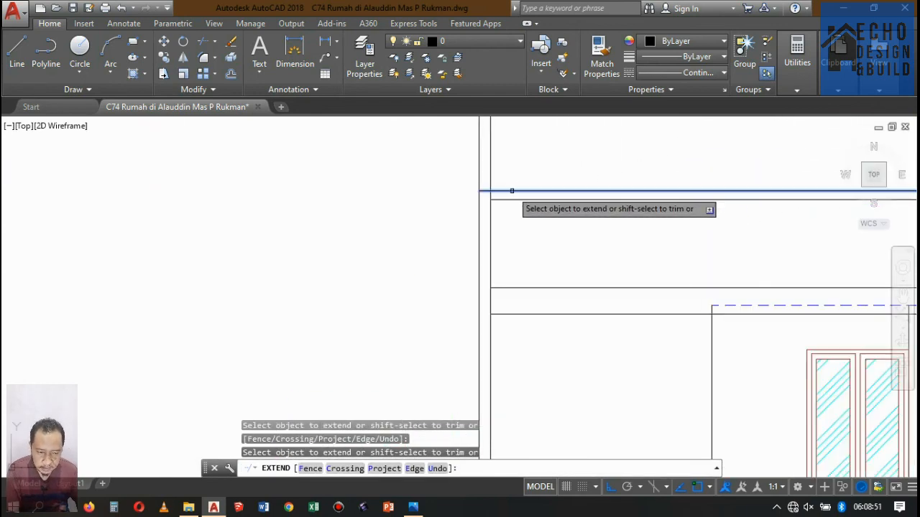
pyautogui.press('Return')
# Step: Trim both side walls' vertical lines above the topmost horizontal line, using that line as the cutting edge
pyautogui.write('tr')
pyautogui.press('Return')
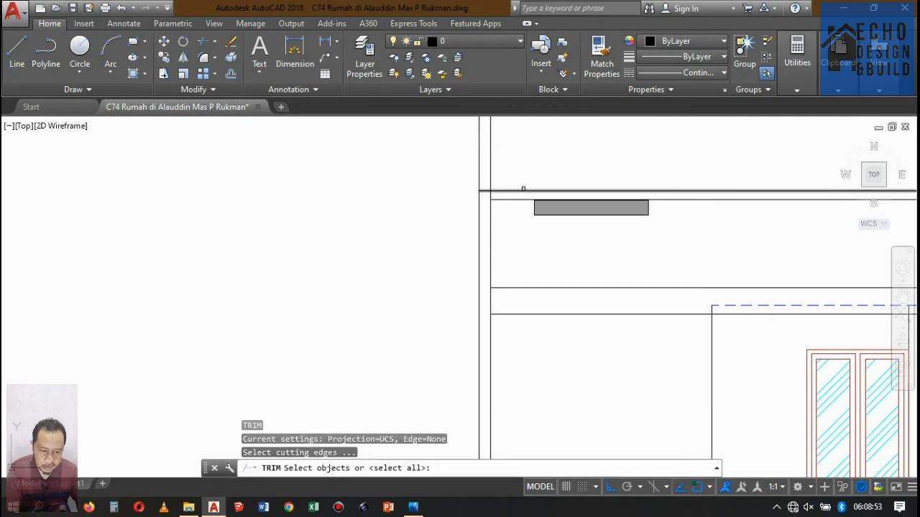
pyautogui.click(524, 190)
pyautogui.scroll(-3, 524, 184)
pyautogui.press('Return')
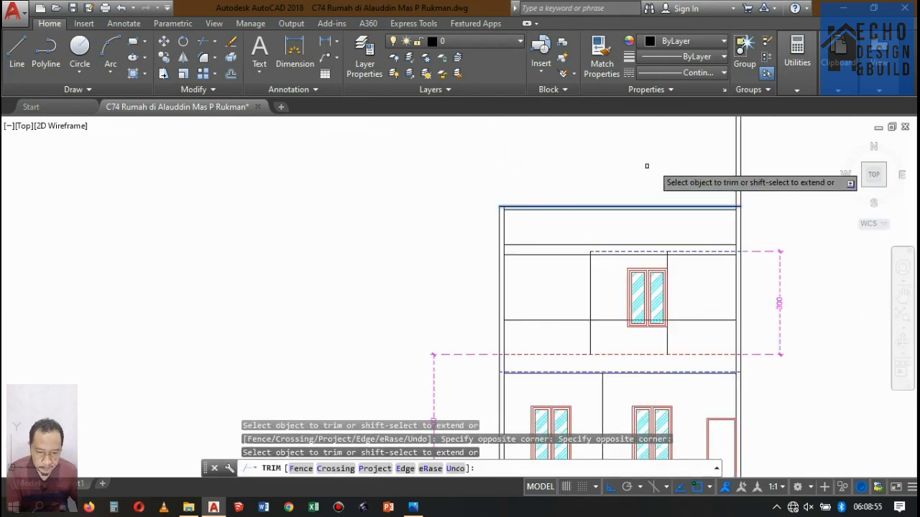
pyautogui.press('Return')
# Step: Trim the rooftop room's left wall line where it projects above the lower roof-slab line
pyautogui.scroll(5, 598, 216)
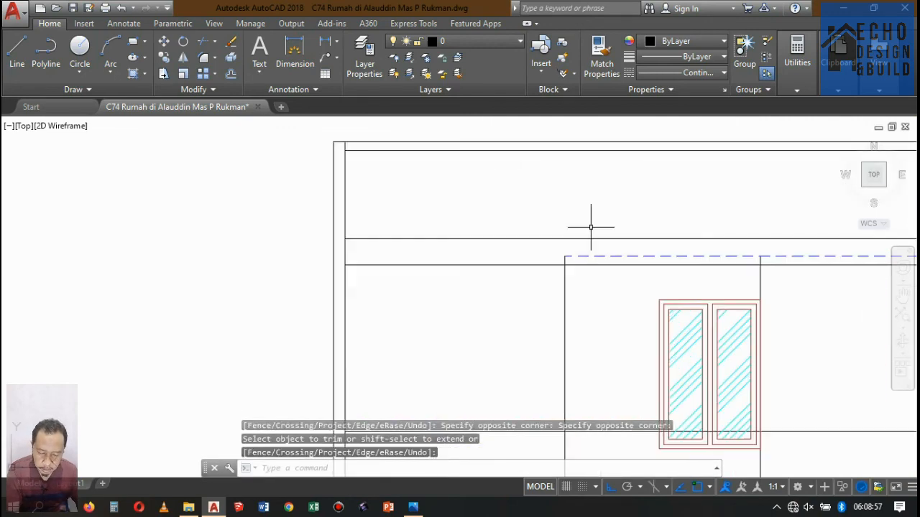
pyautogui.scroll(-5, 590, 215)
pyautogui.scroll(7, 578, 220)
pyautogui.scroll(2, 560, 231)
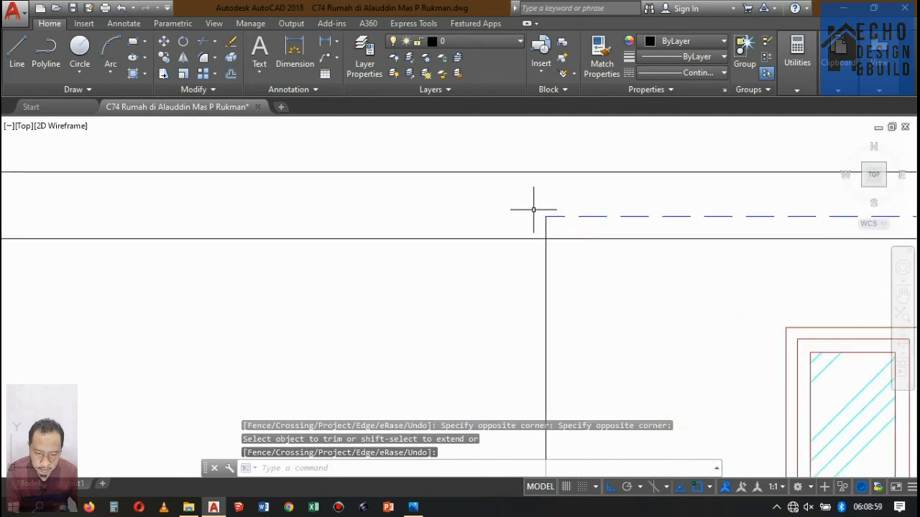
pyautogui.press('space')
pyautogui.press('space')
pyautogui.scroll(2, 545, 219)
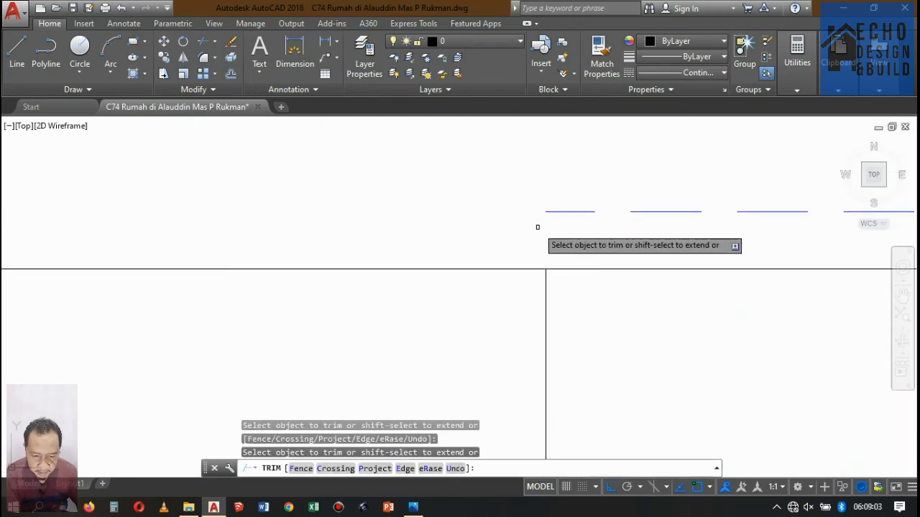
pyautogui.click(539, 225)
pyautogui.click(557, 230)
pyautogui.press('Escape')
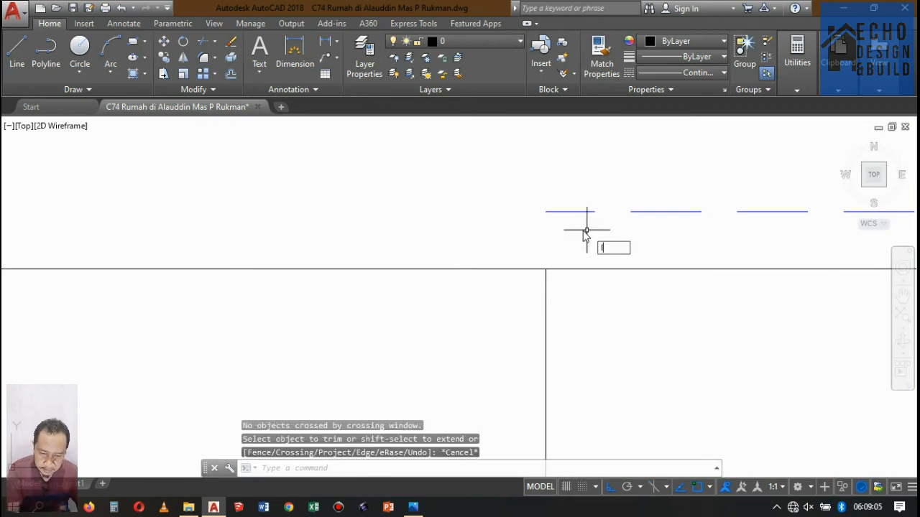
# Step: Draw a 0.3 vertical line across the roof slab's thickness, directly above the rooftop room's left wall line
pyautogui.write('l')
pyautogui.press('space')
pyautogui.click(544, 267)
pyautogui.scroll(2, 546, 259)
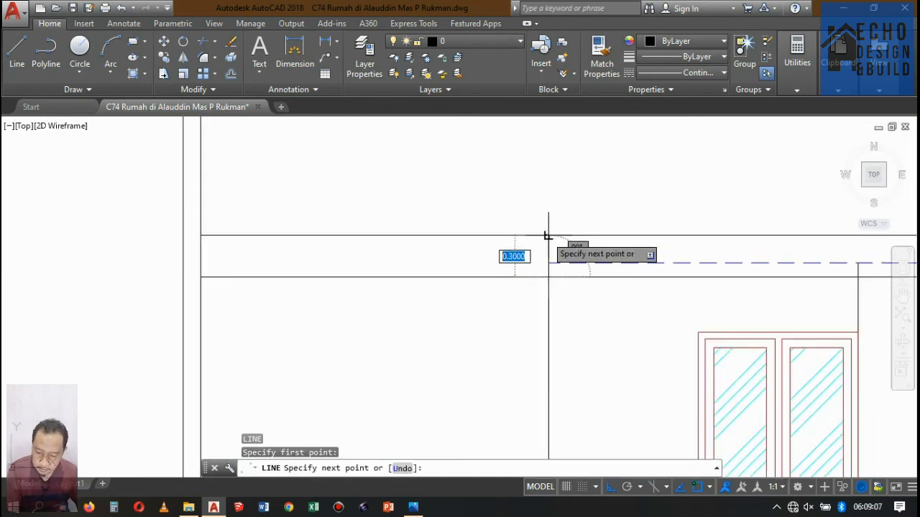
pyautogui.click(547, 235)
pyautogui.press('space')
# Step: Set the linetype of the short vertical line across the roof slab to HIDDEN2
pyautogui.click(558, 242)
pyautogui.click(540, 244)
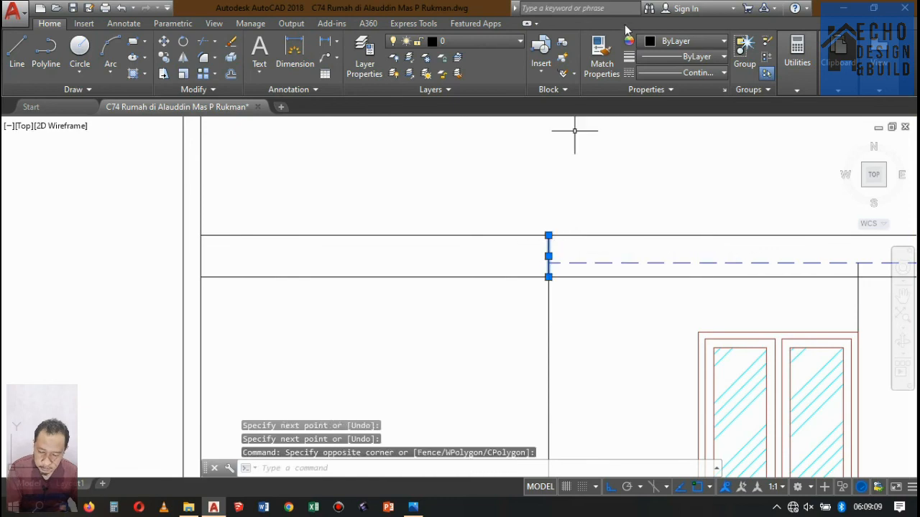
pyautogui.click(690, 72)
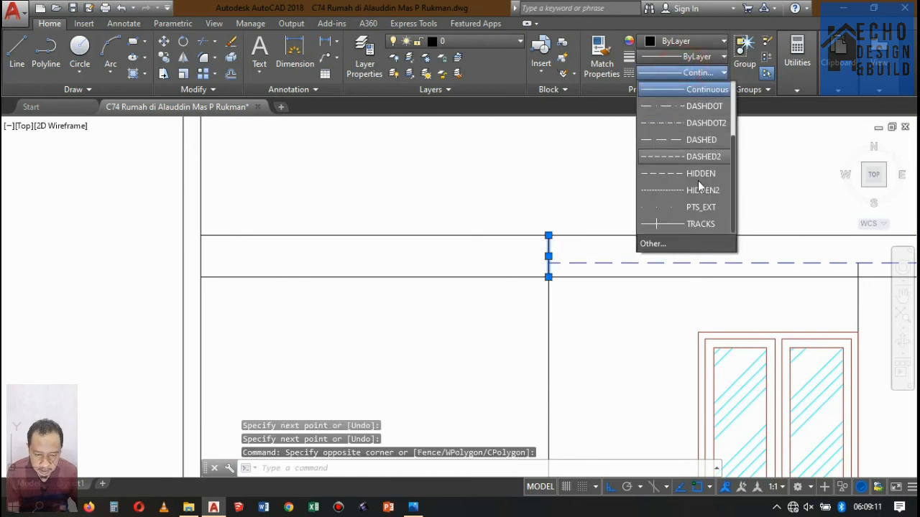
pyautogui.click(696, 190)
pyautogui.press('Escape')
pyautogui.scroll(-4, 568, 232)
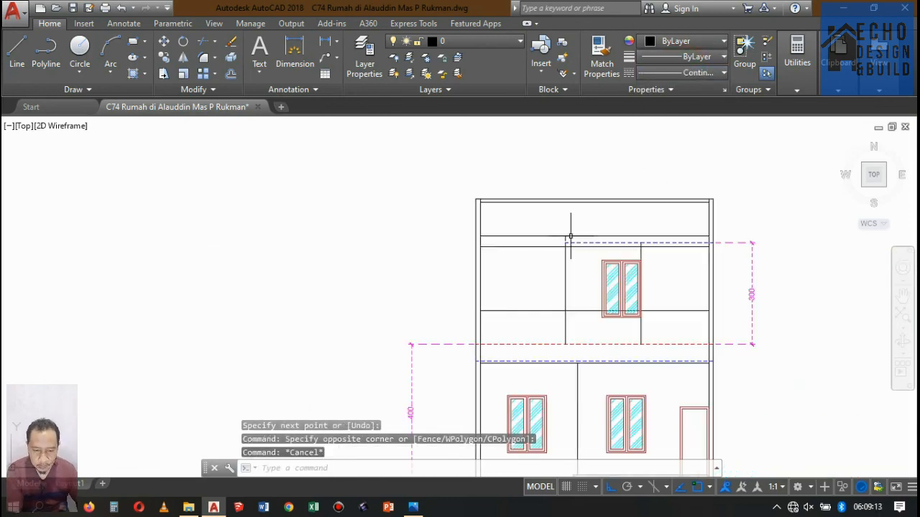
# Step: Delete the upper vertical wall line running along the right edge of the rooftop room's window
pyautogui.scroll(3, 639, 244)
pyautogui.scroll(2, 665, 255)
pyautogui.scroll(-3, 603, 246)
pyautogui.scroll(1, 633, 263)
pyautogui.click(608, 278)
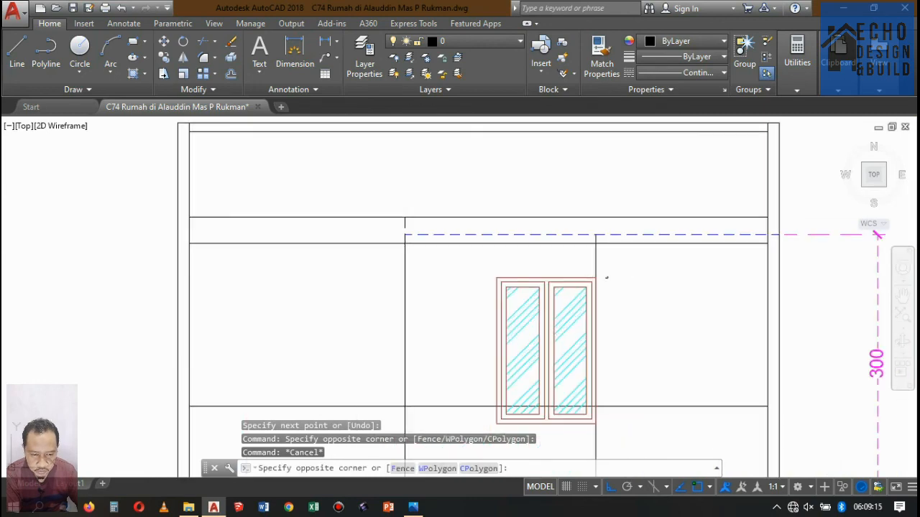
pyautogui.click(620, 271)
pyautogui.click(613, 267)
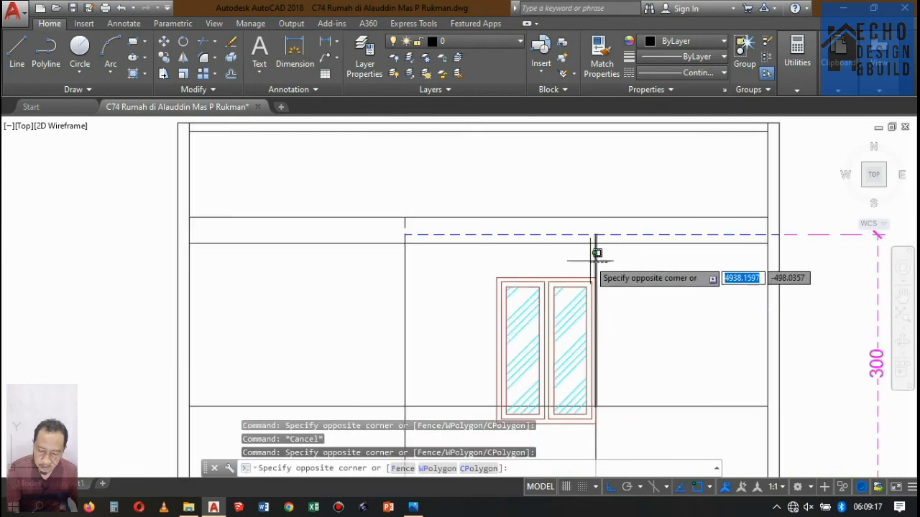
pyautogui.click(590, 261)
pyautogui.press('Delete')
pyautogui.scroll(-3, 654, 261)
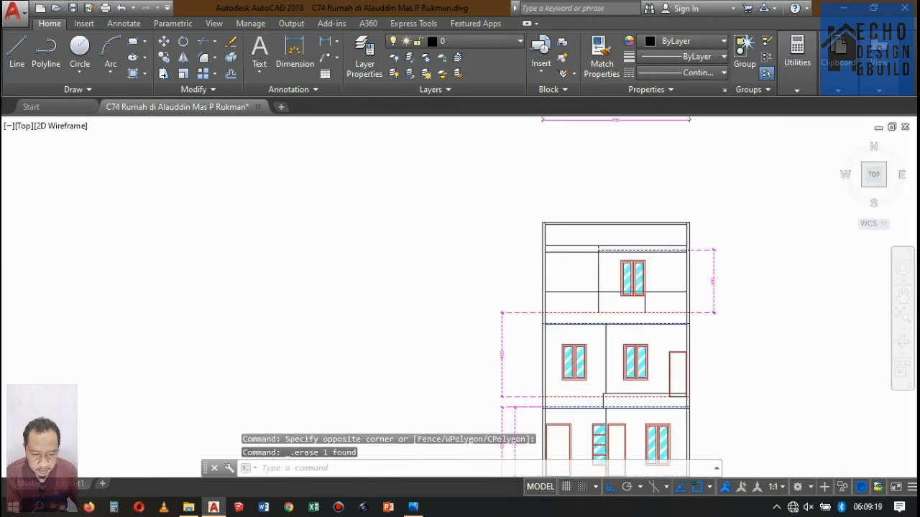
# Step: Examine the whole front elevation, comparing the rooftop room, roof slab and parapet with the storeys below
pyautogui.scroll(3, 586, 293)
pyautogui.scroll(-3, 586, 293)
pyautogui.scroll(3, 589, 267)
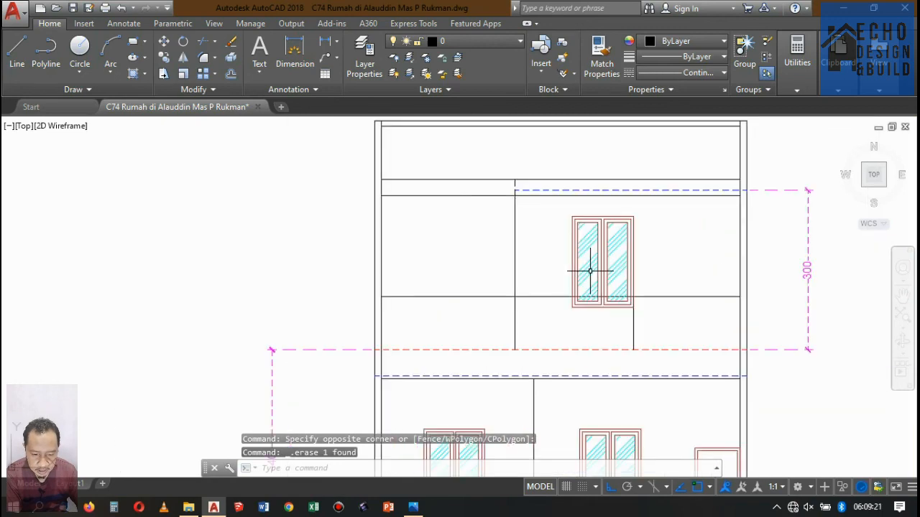
pyautogui.scroll(-3, 590, 267)
pyautogui.scroll(3, 532, 285)
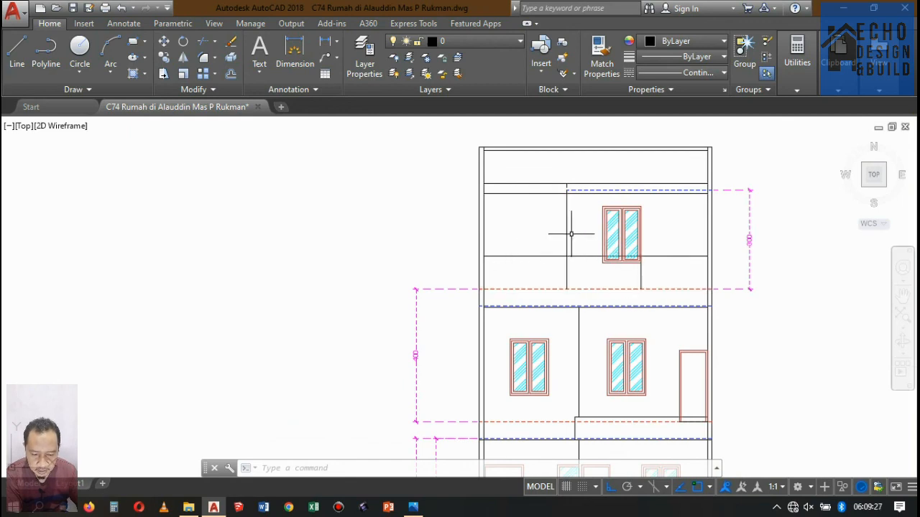
pyautogui.scroll(-5, 573, 288)
pyautogui.scroll(3, 562, 276)
pyautogui.scroll(-2, 561, 276)
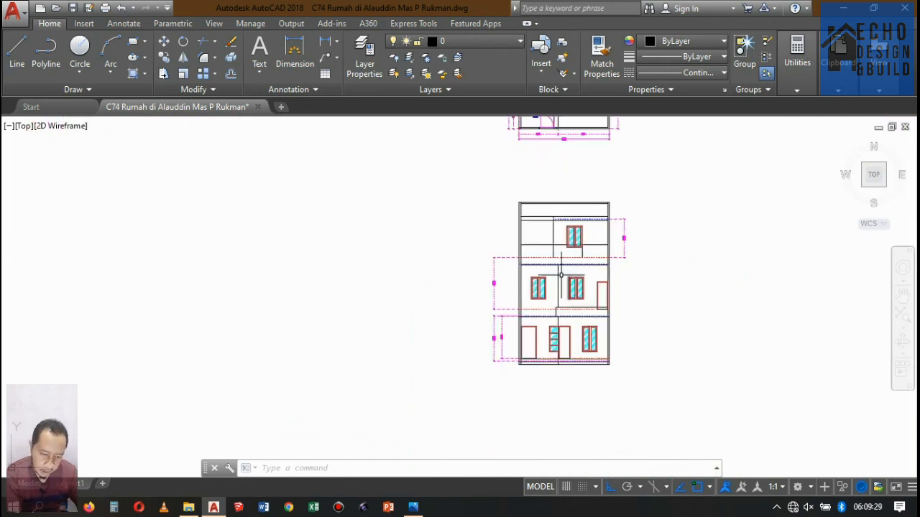
pyautogui.scroll(4, 538, 256)
pyautogui.scroll(-4, 538, 267)
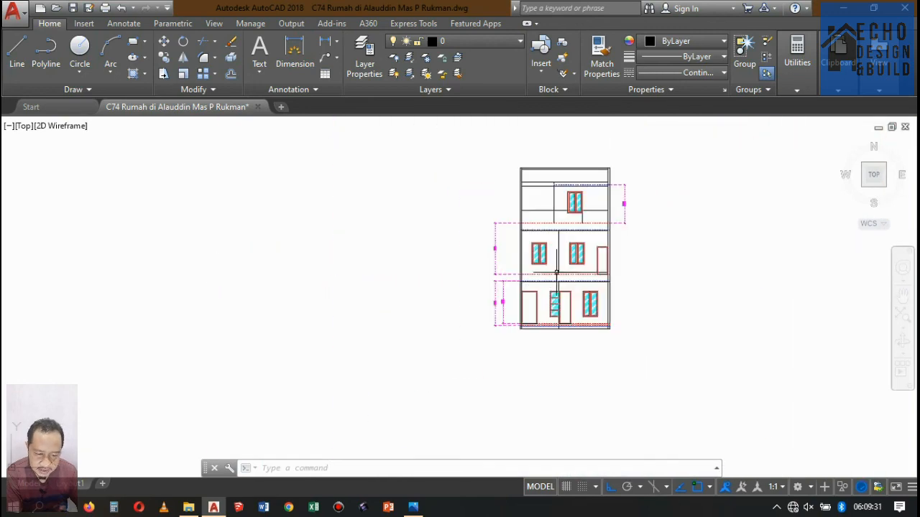
pyautogui.scroll(4, 572, 260)
pyautogui.scroll(-4, 572, 260)
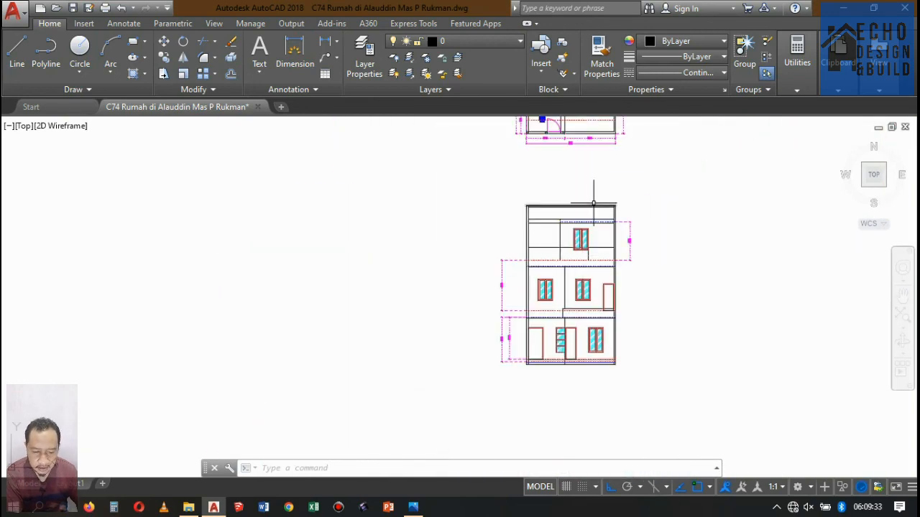
pyautogui.scroll(4, 578, 204)
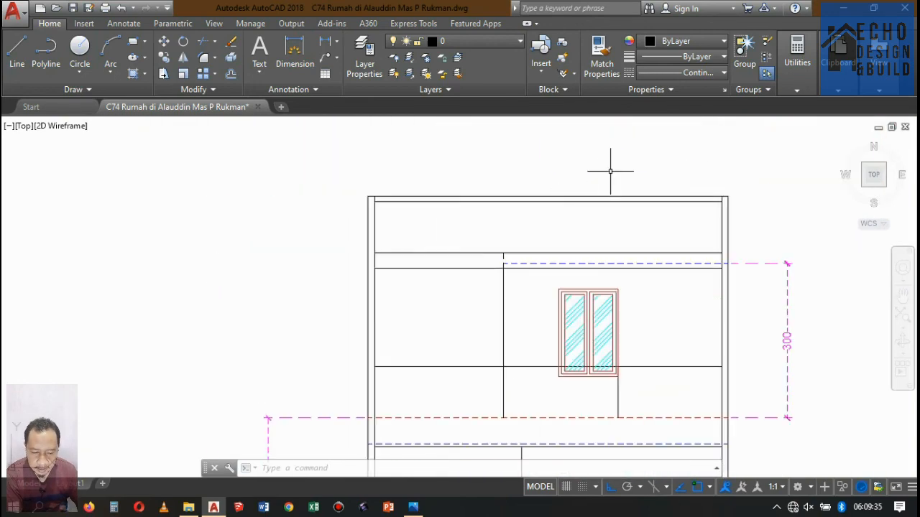
pyautogui.scroll(-5, 618, 176)
pyautogui.scroll(2, 554, 192)
pyautogui.scroll(-4, 569, 205)
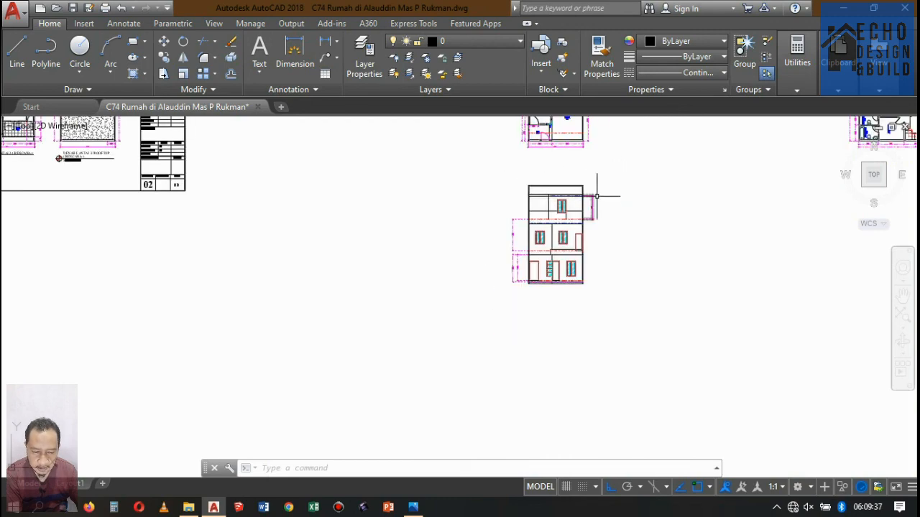
pyautogui.scroll(2, 582, 177)
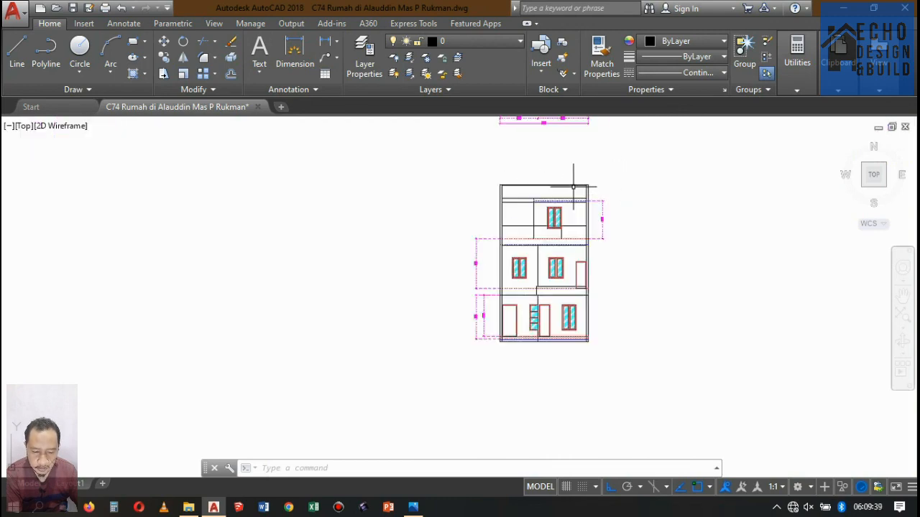
pyautogui.scroll(-2, 567, 194)
pyautogui.scroll(4, 561, 200)
pyautogui.scroll(-2, 552, 193)
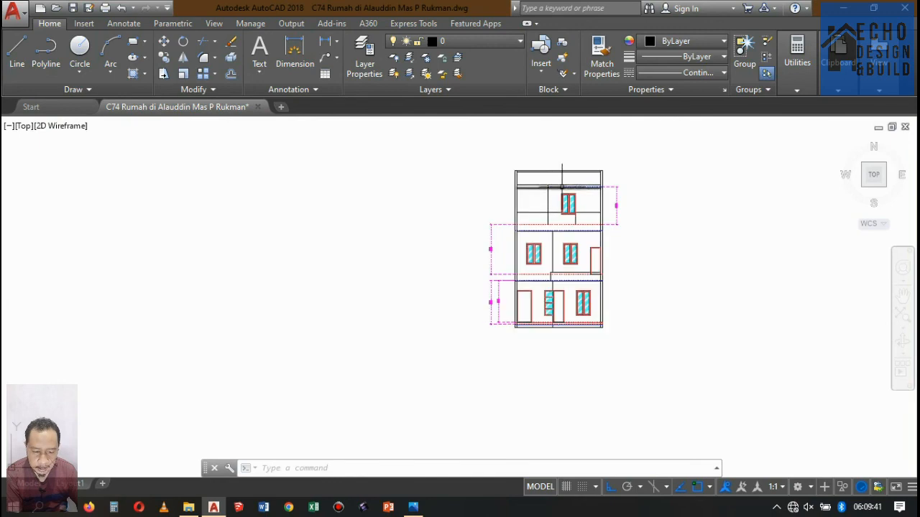
# Step: Delete the 300 height dimension on the right side of the rooftop room
pyautogui.scroll(2, 609, 205)
pyautogui.click(641, 220)
pyautogui.click(618, 194)
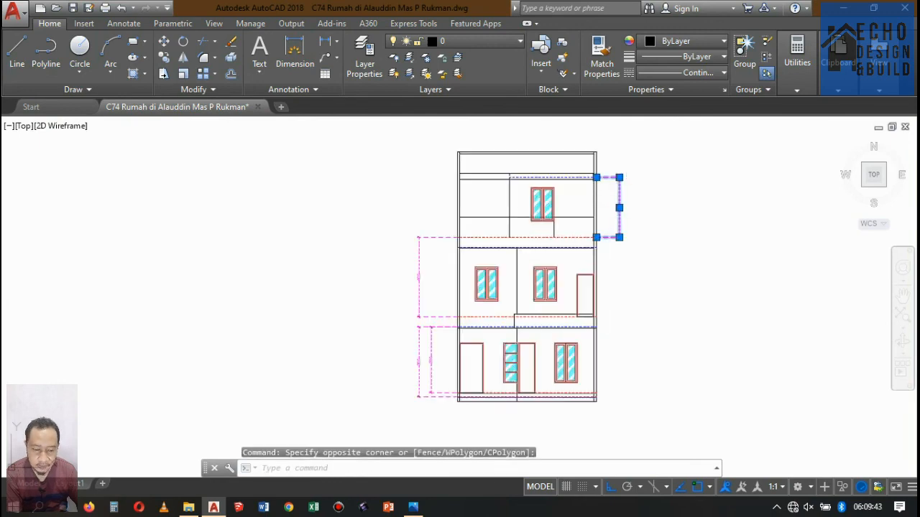
pyautogui.scroll(-4, 611, 205)
pyautogui.scroll(2, 541, 158)
# Step: Add a linear dimension from the rooftop floor line to the parapet line on the elevation's left side, aligned with the 400 dimension
pyautogui.click(324, 41)
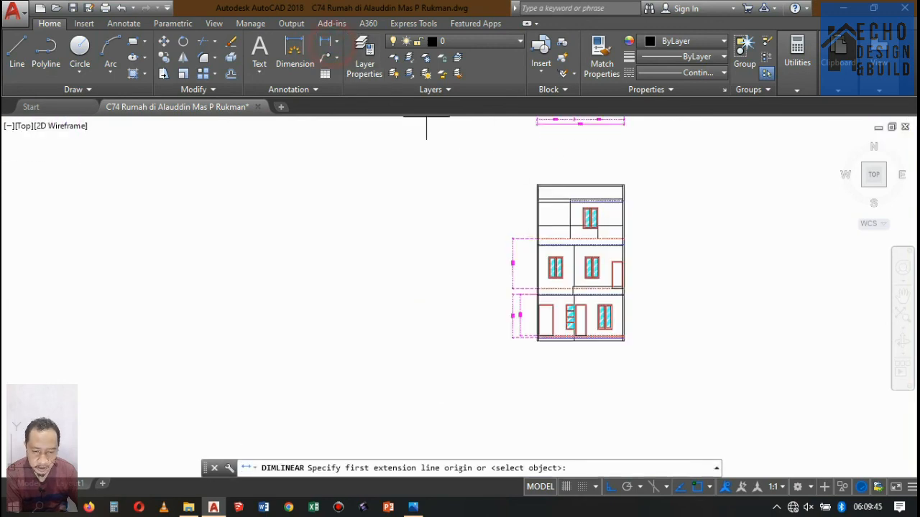
pyautogui.scroll(6, 539, 237)
pyautogui.click(548, 249)
pyautogui.scroll(-4, 546, 251)
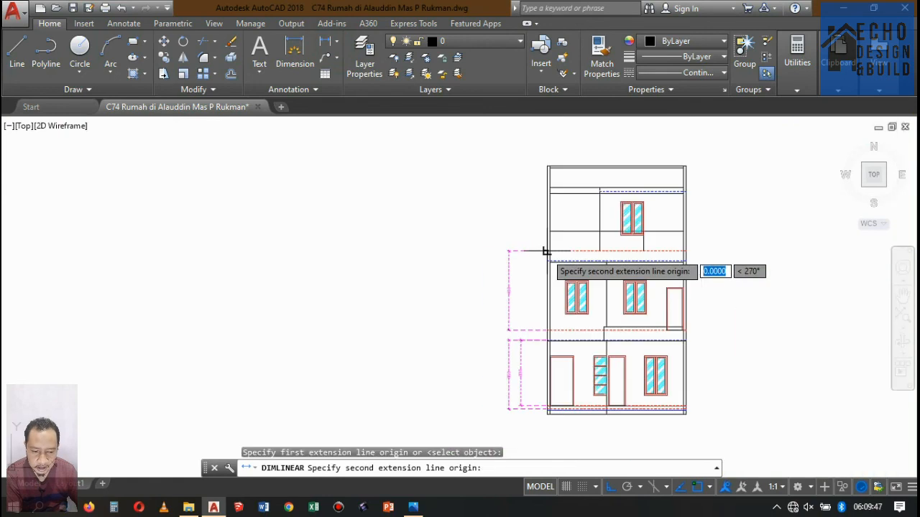
pyautogui.scroll(4, 548, 245)
pyautogui.click(551, 231)
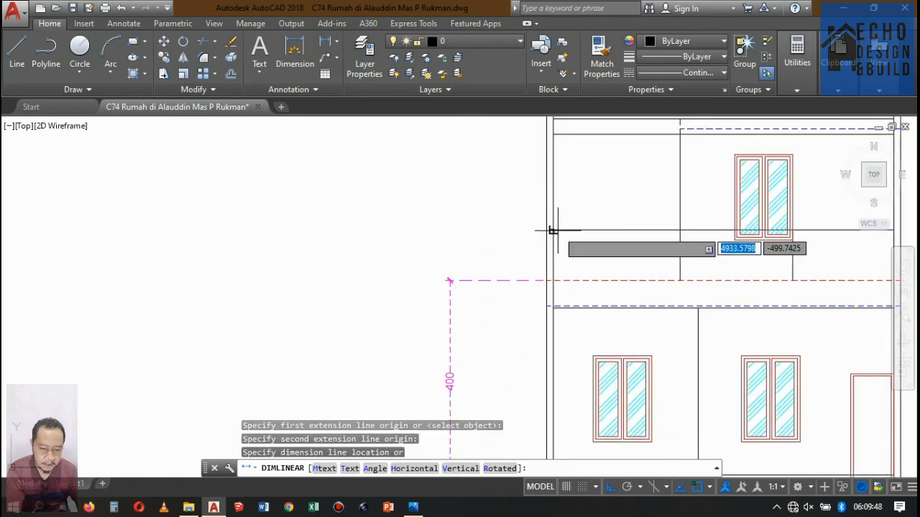
pyautogui.click(451, 282)
pyautogui.scroll(-5, 488, 240)
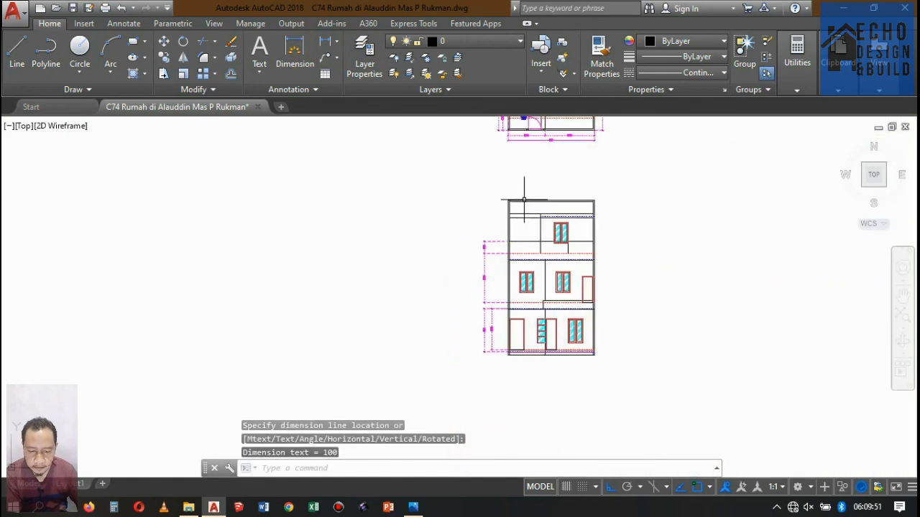